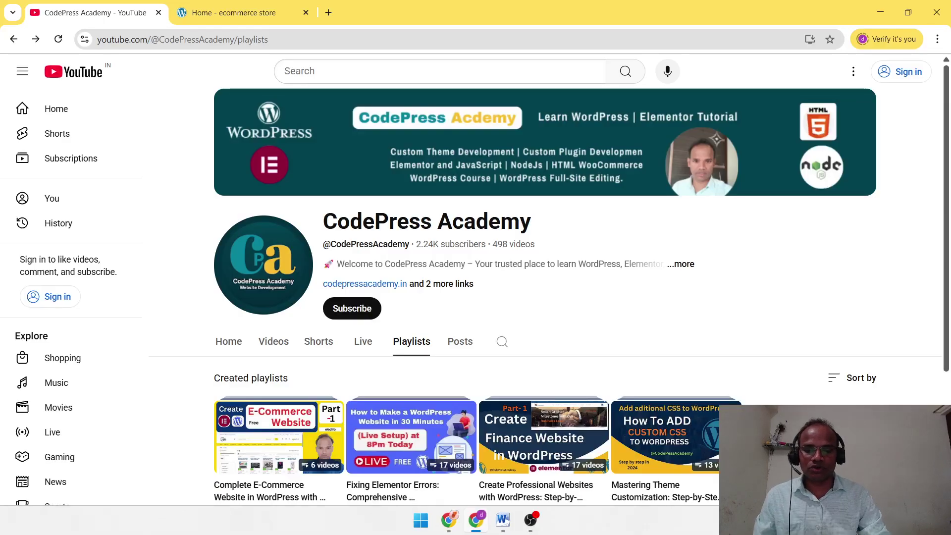
- Read the Word checklist down to section 3's Import Demo Content item, then minimize Word
scroll(549, 296, down, 1)
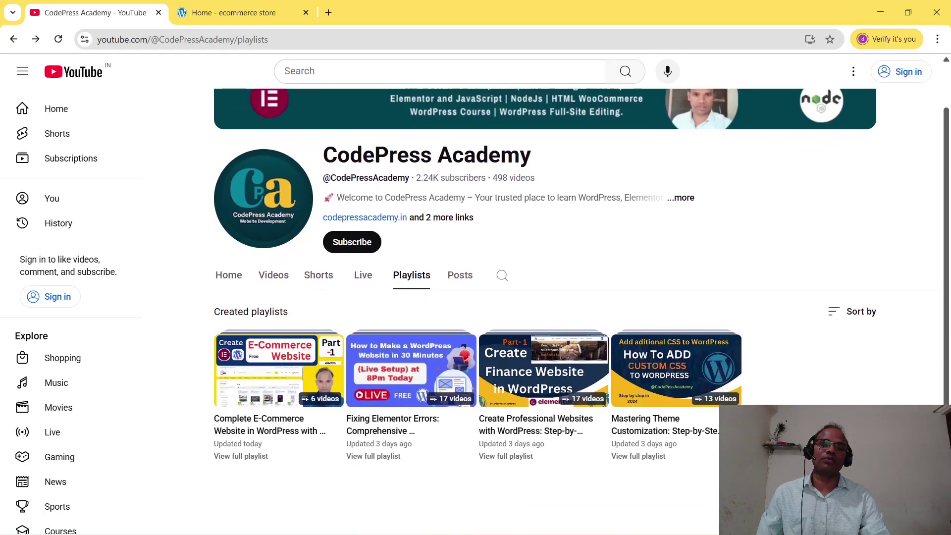
scroll(794, 312, up, 1)
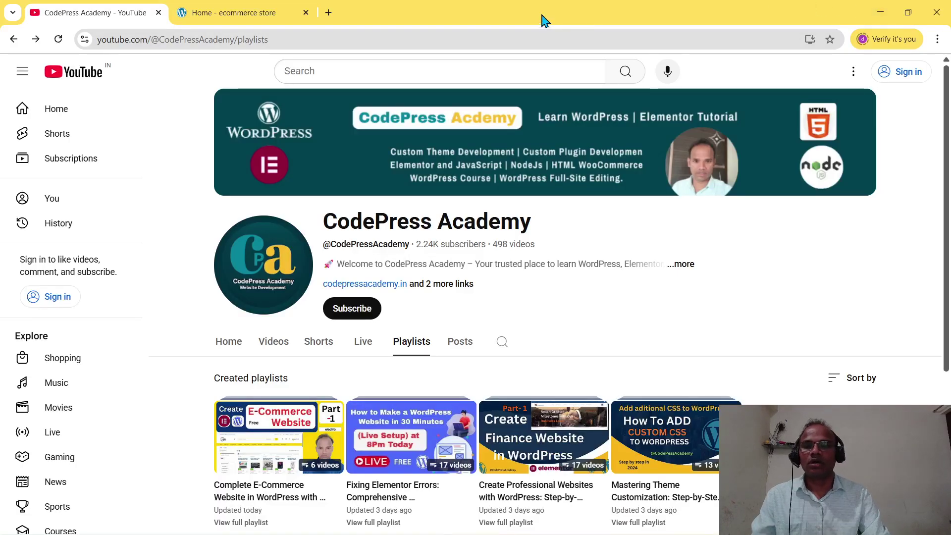
click(880, 12)
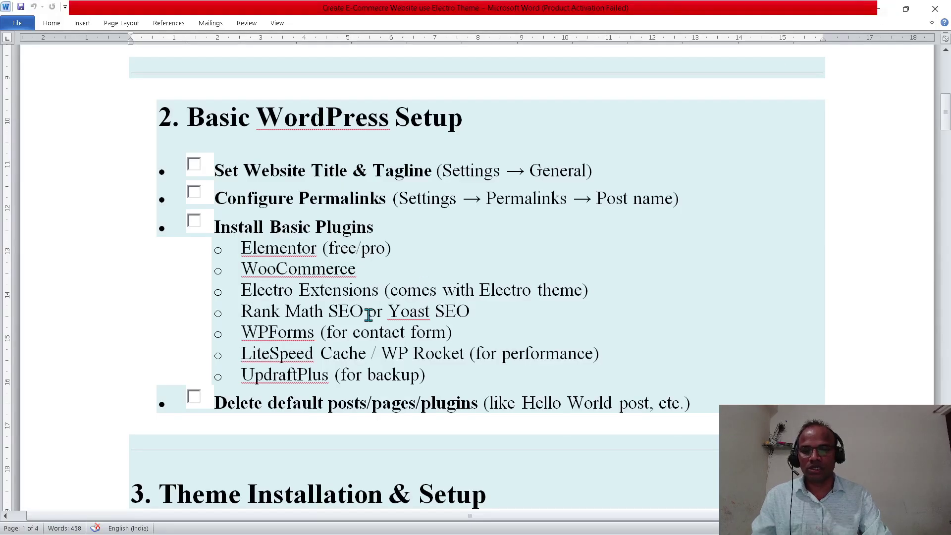
scroll(496, 304, down, 9)
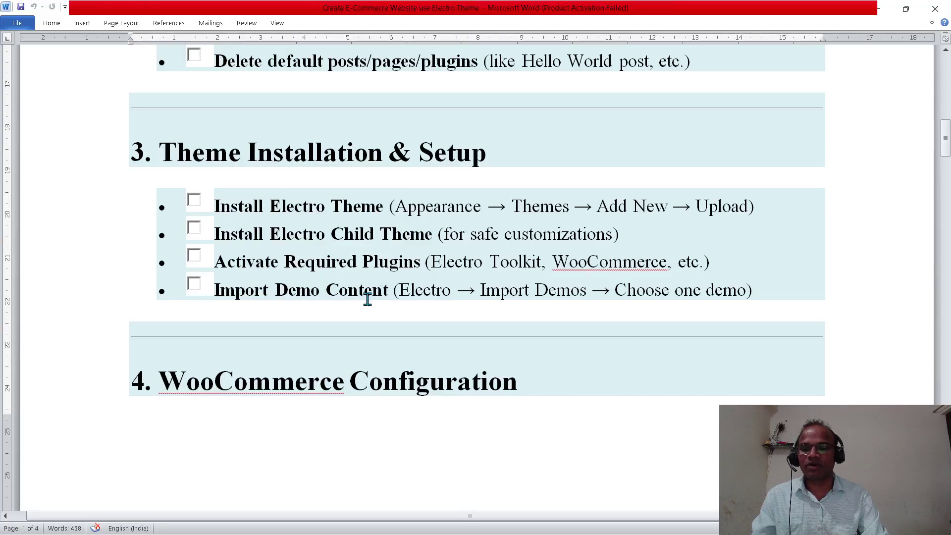
click(221, 291)
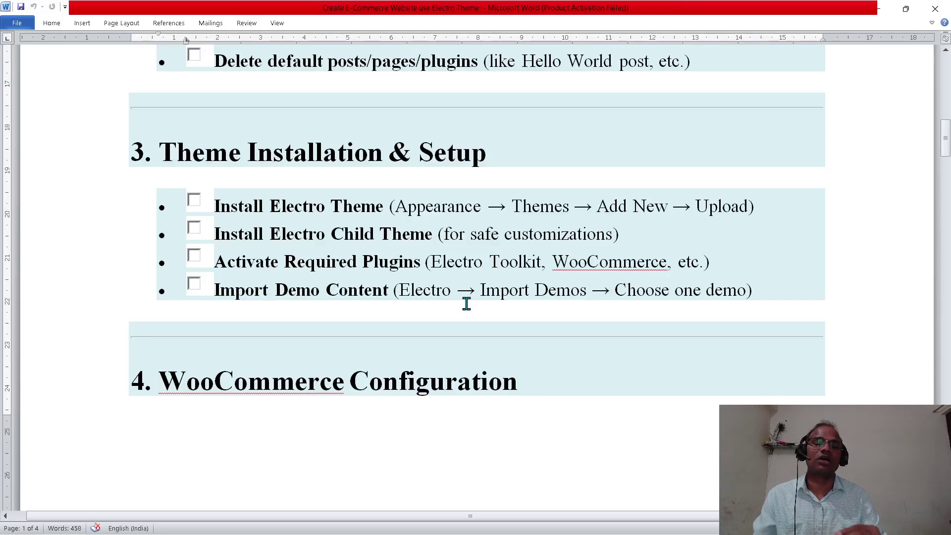
scroll(466, 303, down, 5)
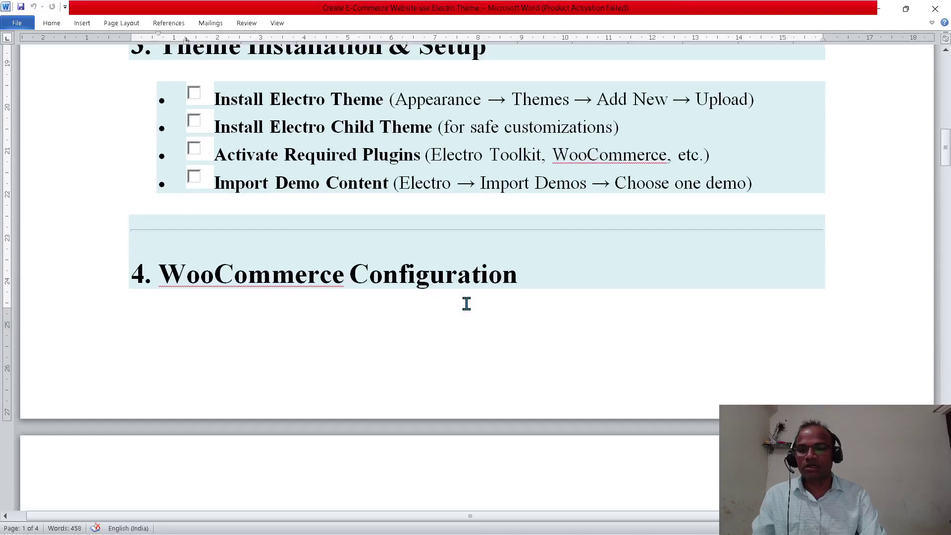
scroll(466, 304, up, 1)
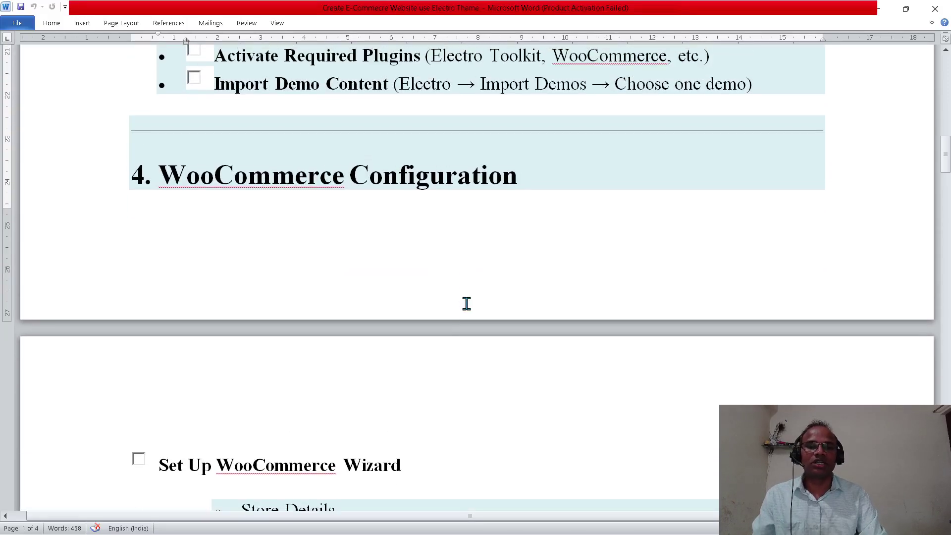
click(884, 9)
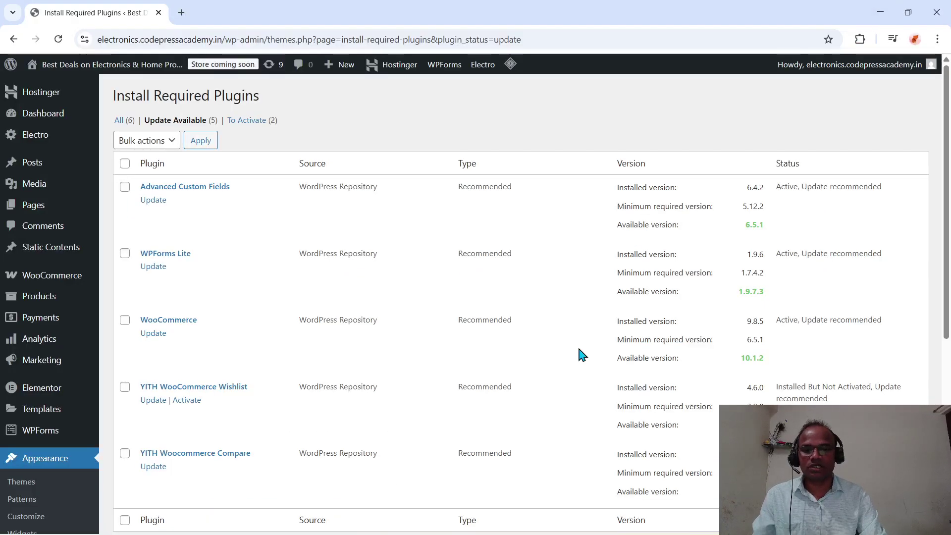
- Preview the electronics.codepressacademy.in storefront in a new browser tab
click(181, 12)
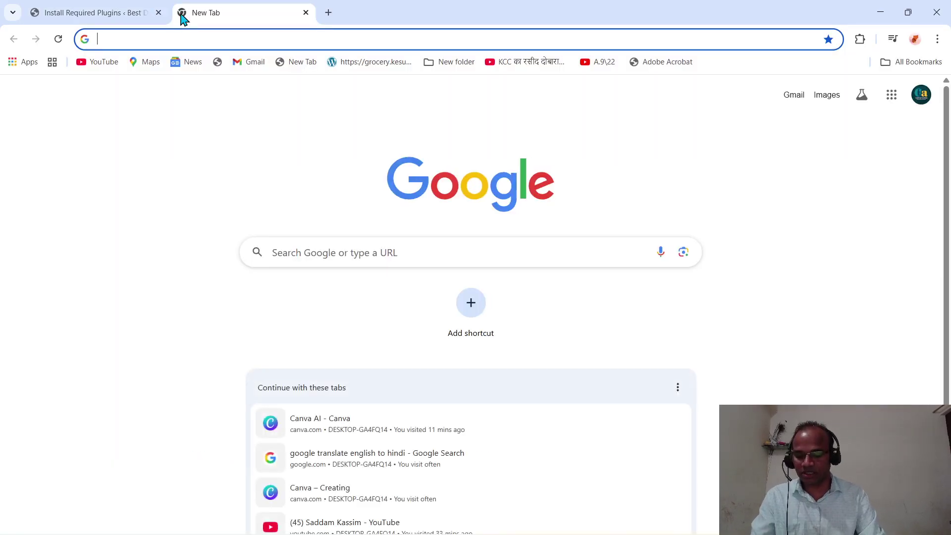
text(electronics.codepressacademy.in)
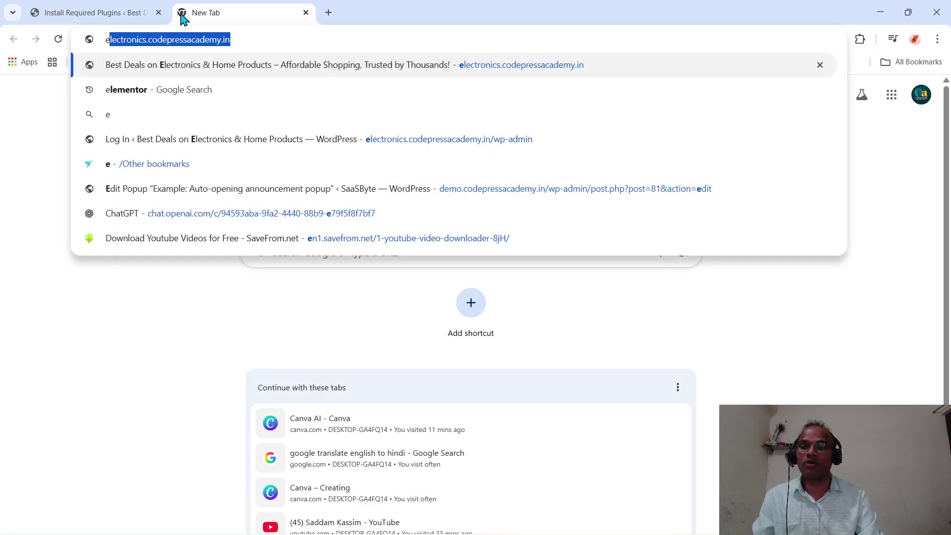
key(Return)
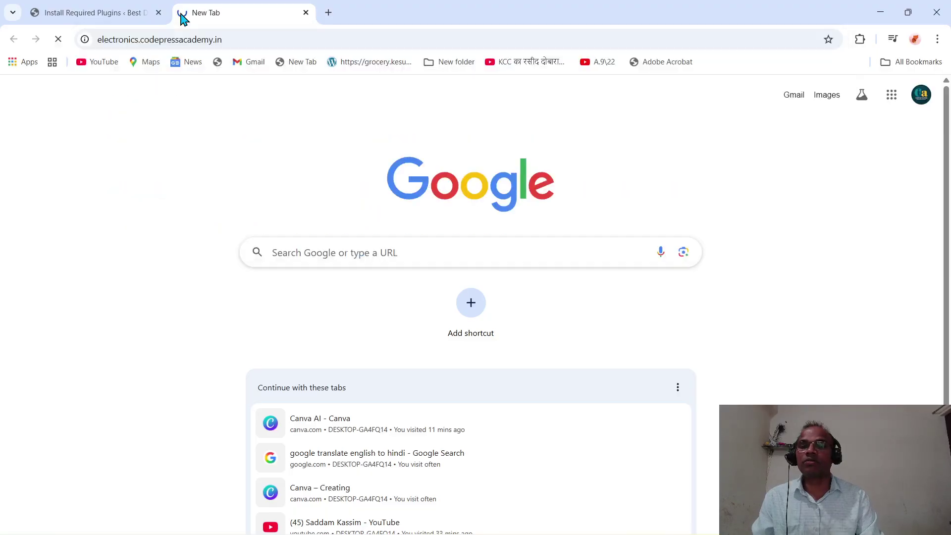
scroll(303, 226, down, 2)
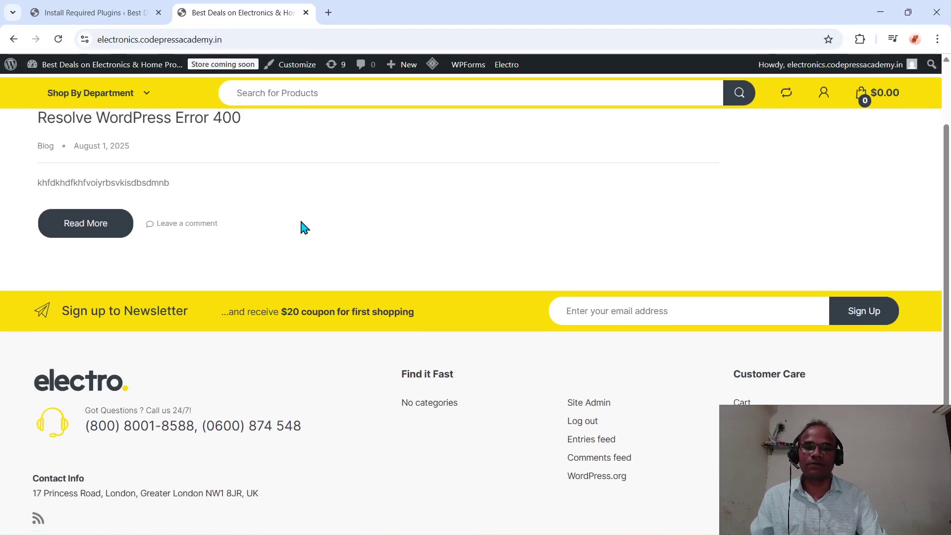
scroll(304, 227, up, 2)
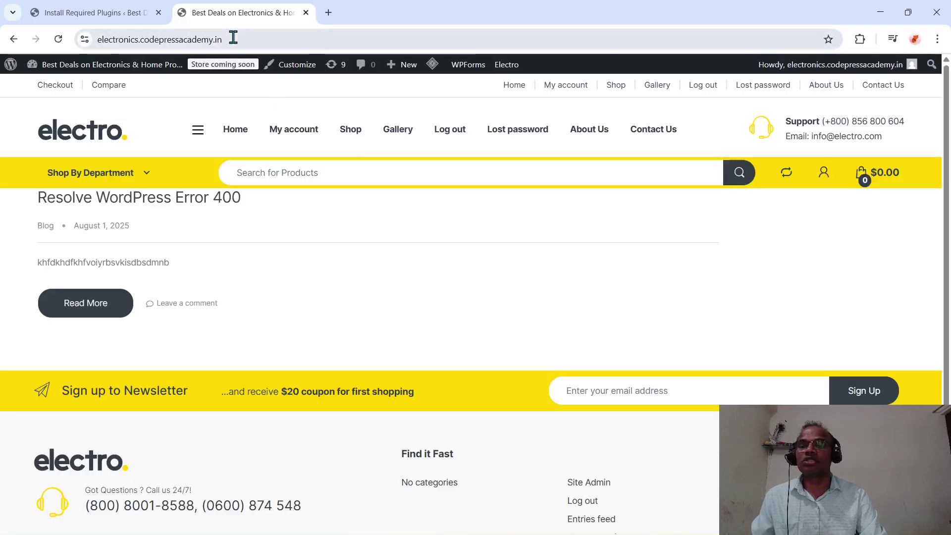
- Return to the Install Required Plugins admin page, hiding the OBS window
click(122, 15)
mouse_move(64, 252)
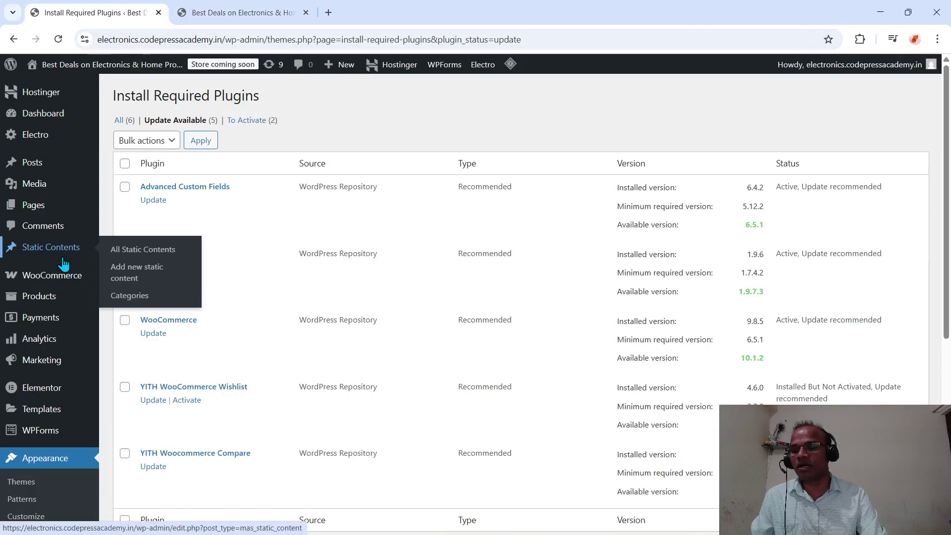
mouse_move(54, 205)
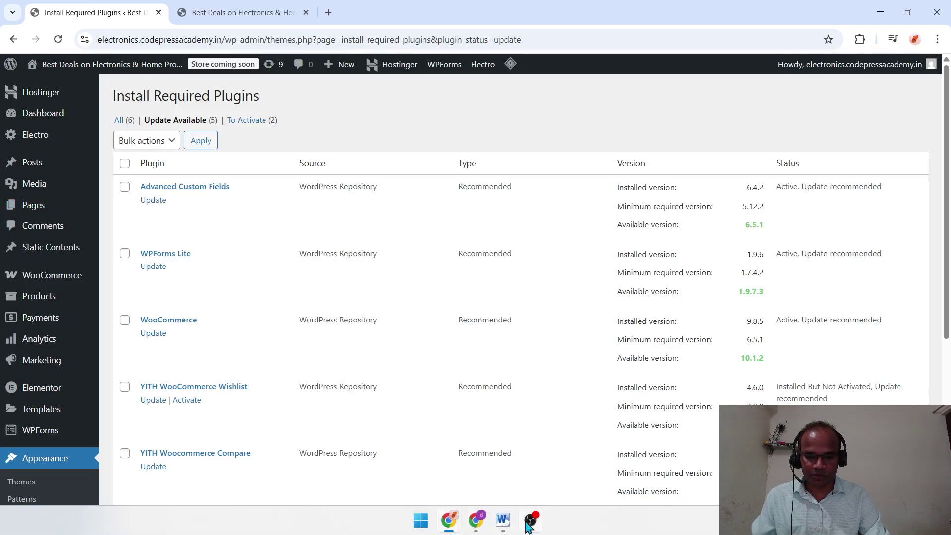
click(529, 523)
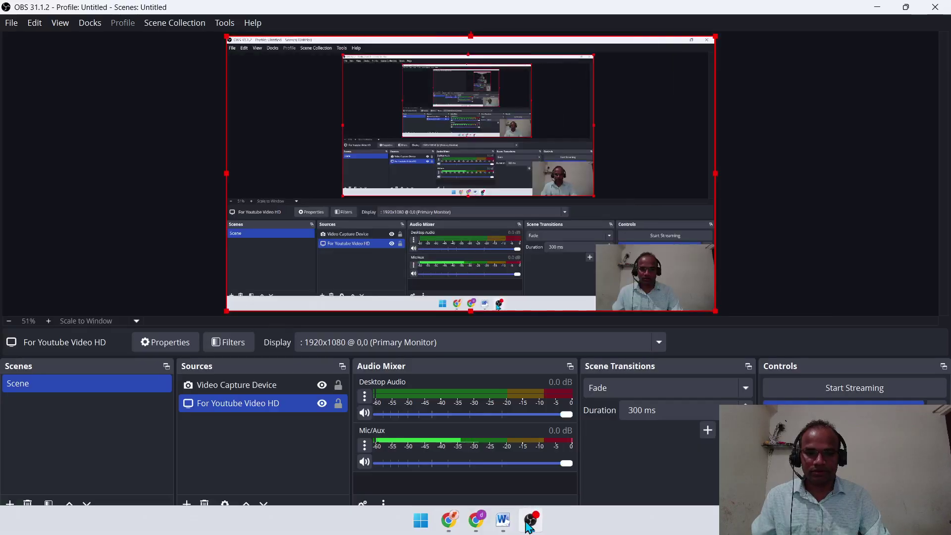
click(878, 9)
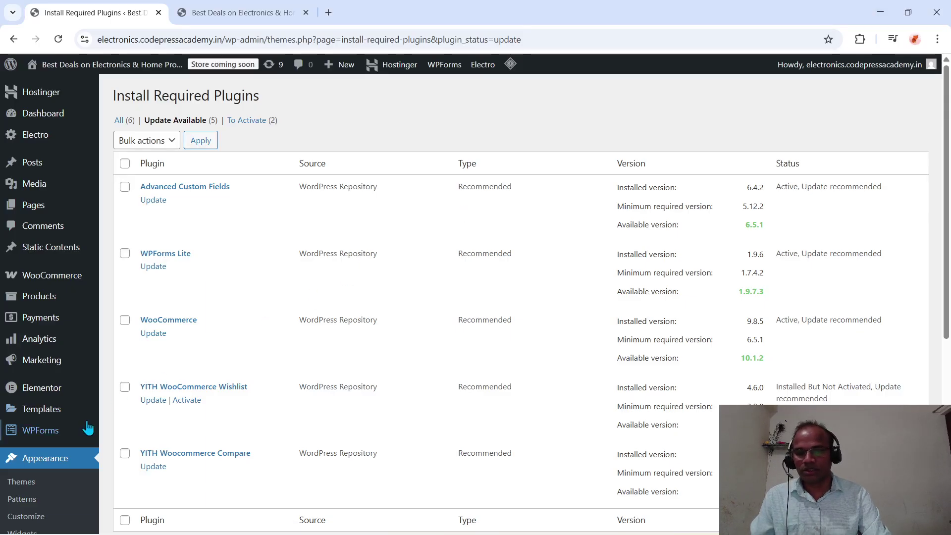
- Look over the active Electro theme on the Appearance > Themes page
mouse_move(88, 427)
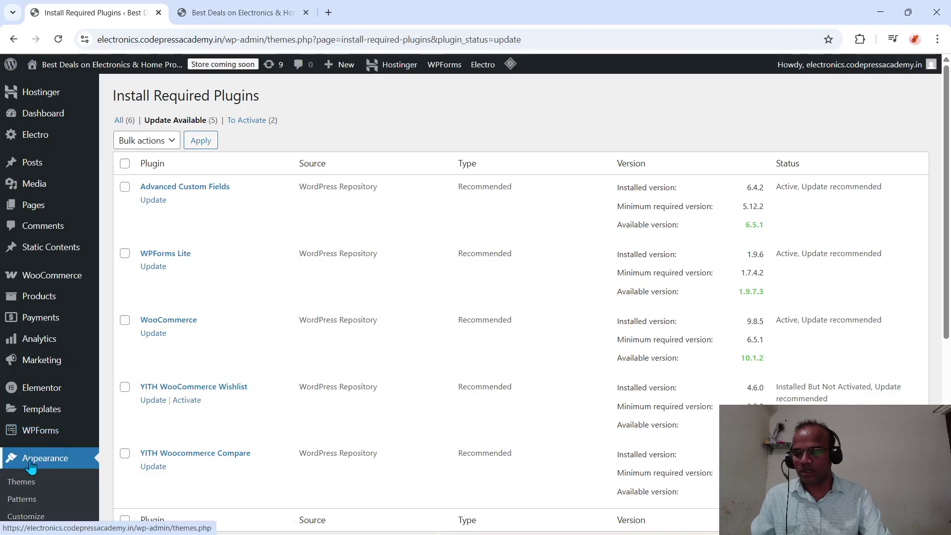
scroll(31, 471, down, 3)
scroll(32, 467, down, 3)
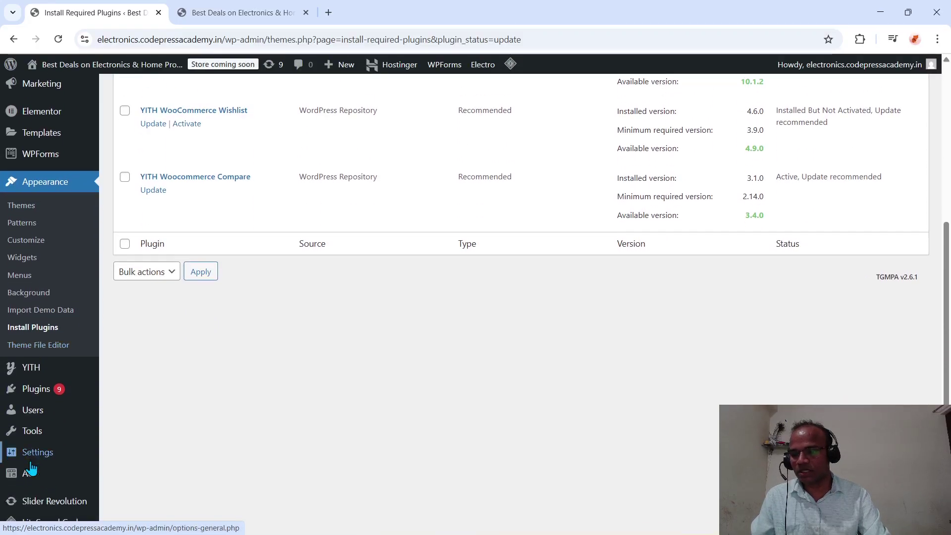
mouse_move(31, 425)
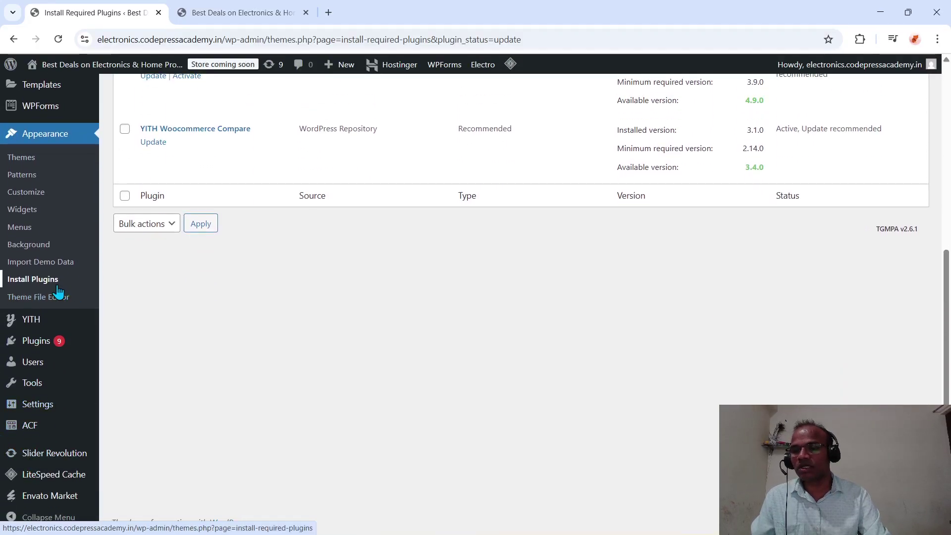
scroll(53, 294, up, 6)
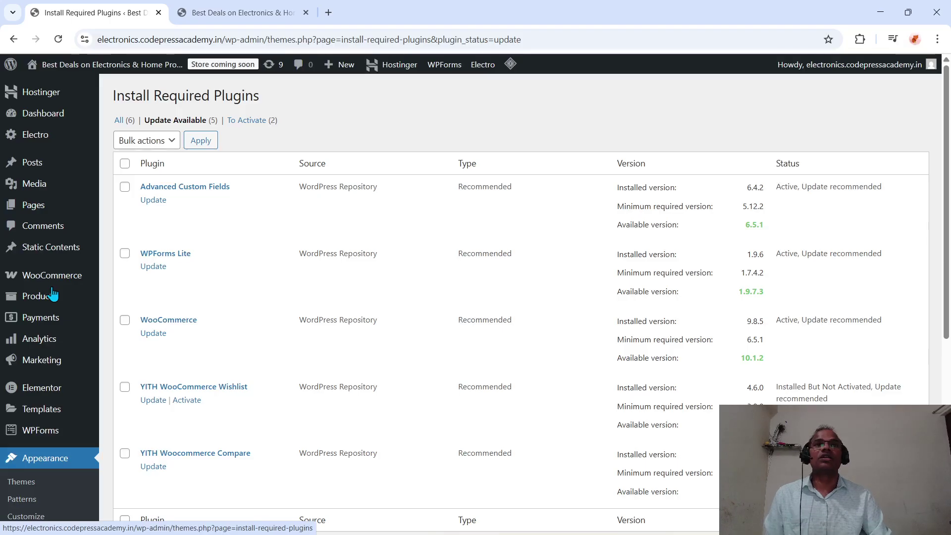
mouse_move(53, 294)
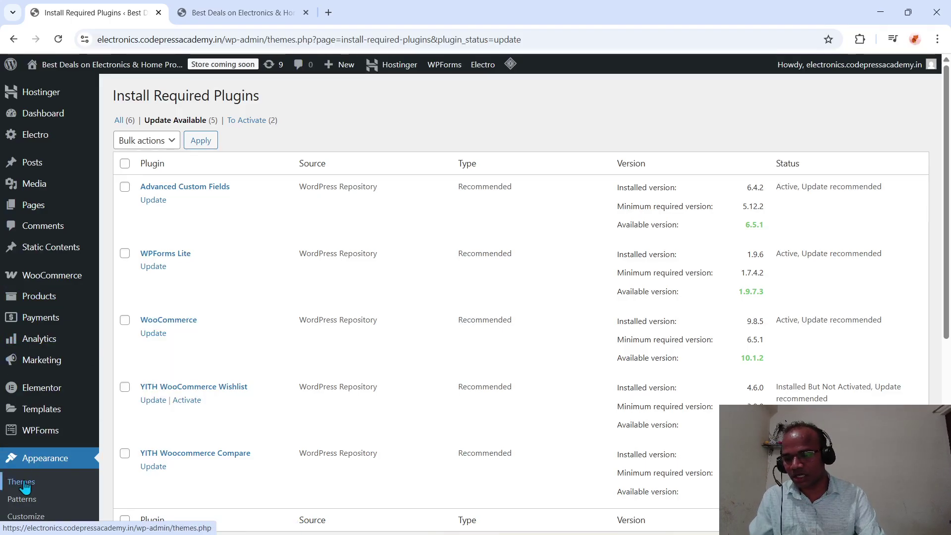
scroll(146, 372, down, 5)
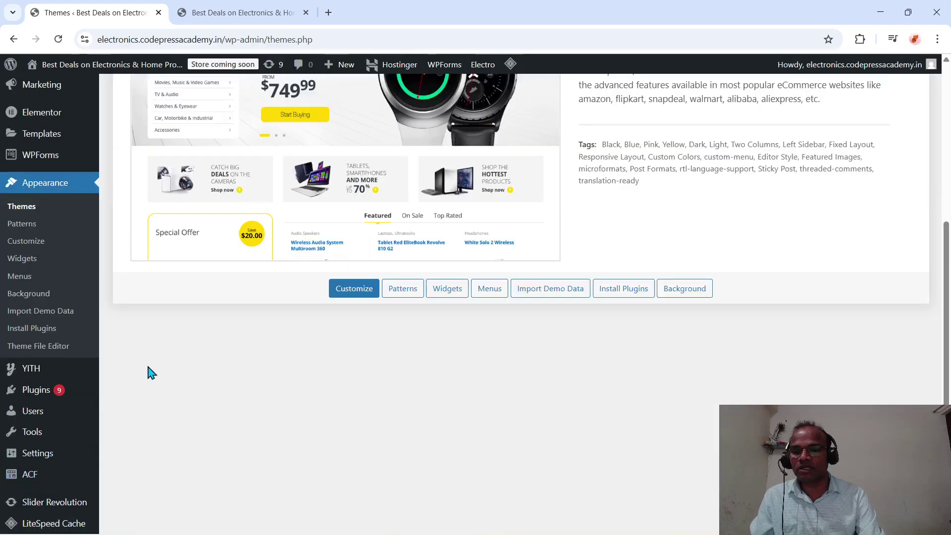
scroll(191, 401, up, 5)
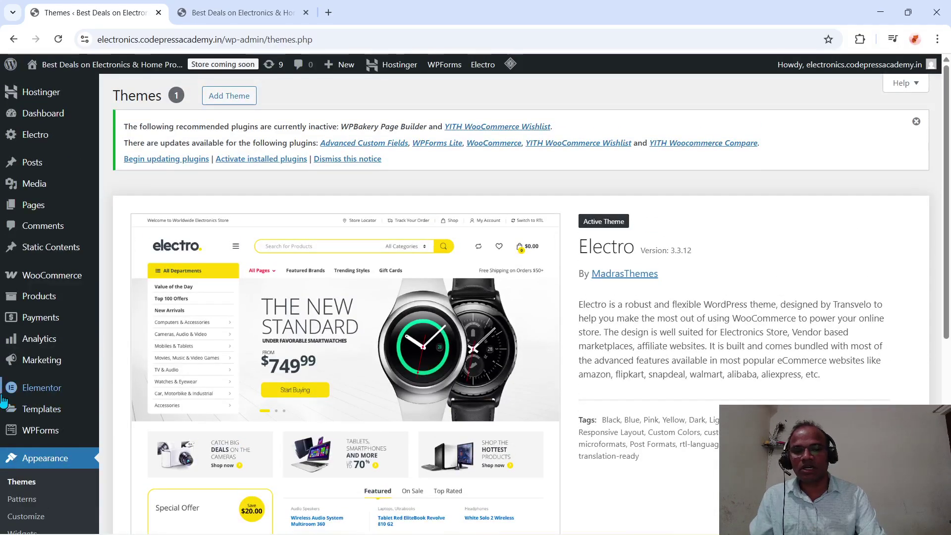
mouse_move(3, 396)
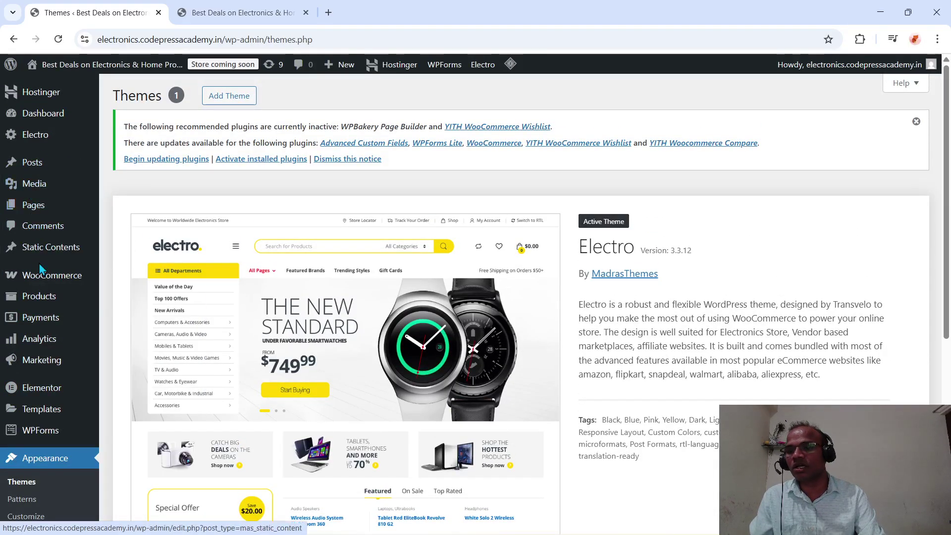
scroll(69, 374, down, 2)
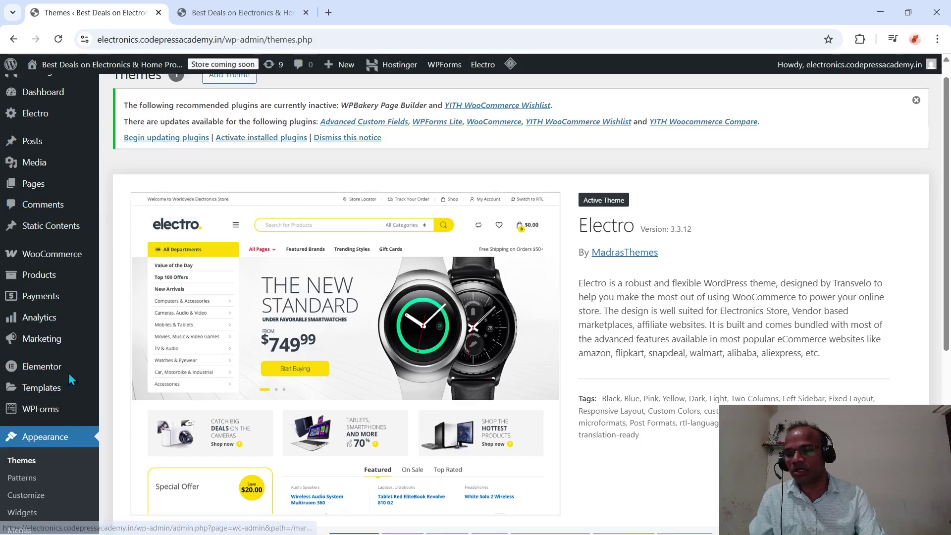
scroll(70, 376, up, 2)
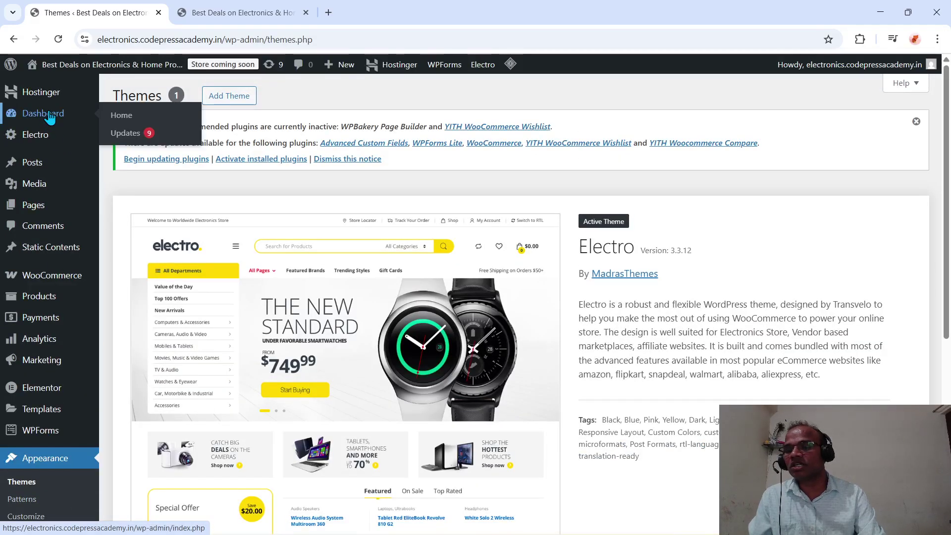
- Check the Dashboard, then bring up the seven-page Pages list
click(50, 117)
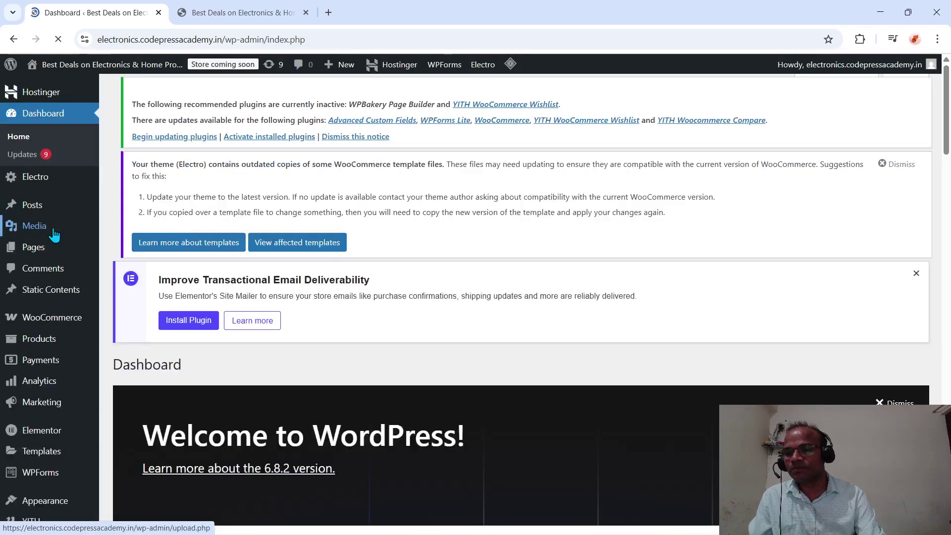
scroll(60, 240, down, 5)
mouse_move(60, 384)
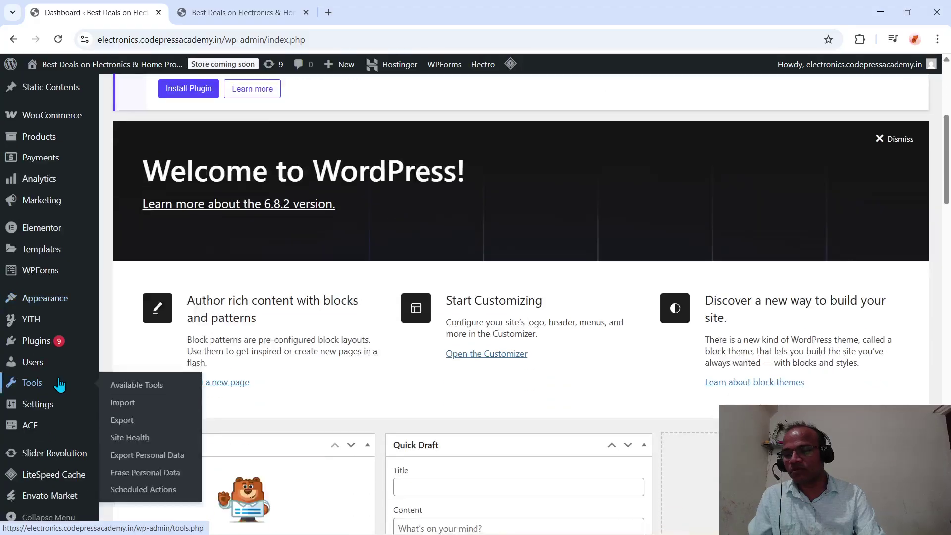
scroll(59, 384, up, 5)
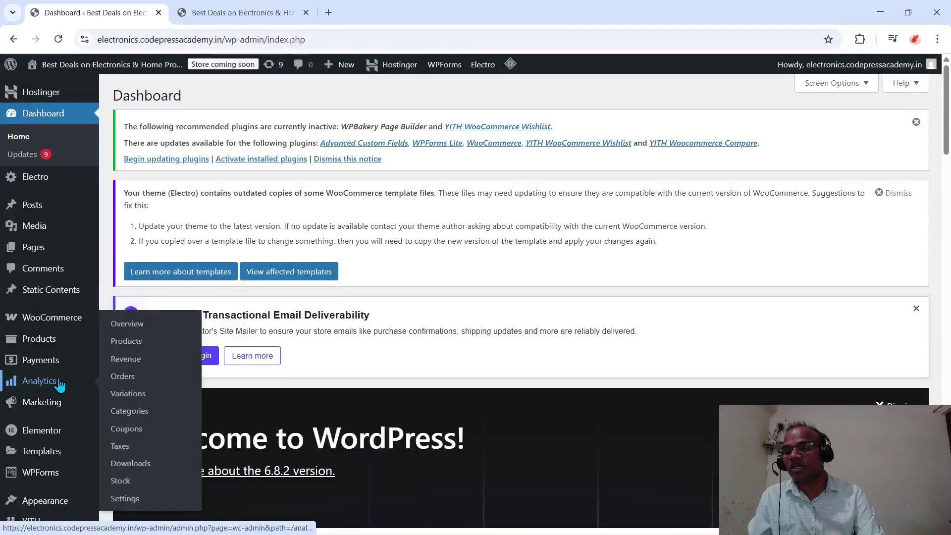
click(34, 251)
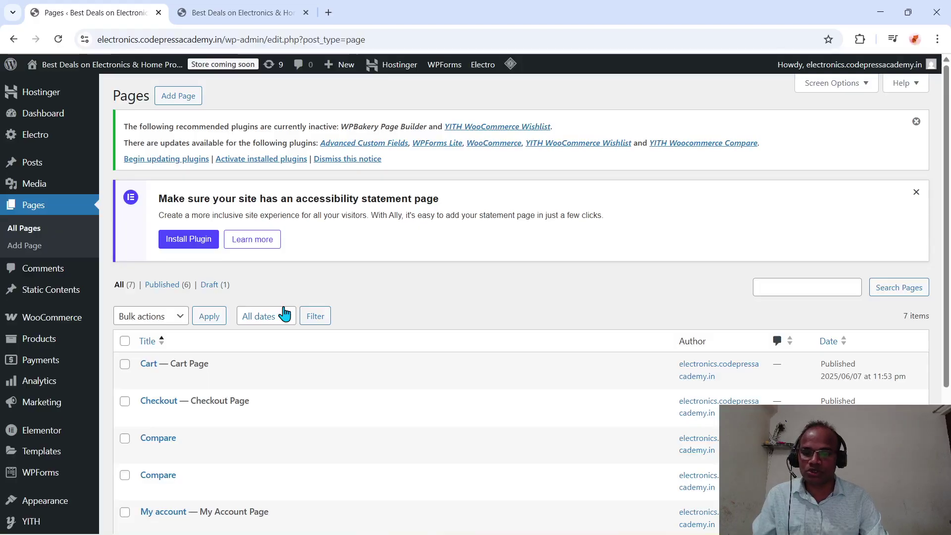
scroll(283, 314, down, 5)
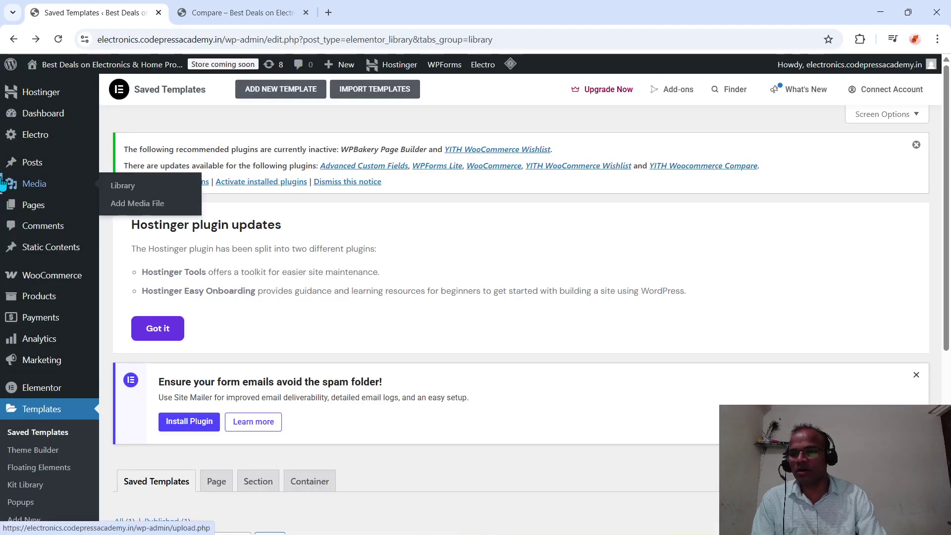
- View the Resolve WordPress Error 400 post live in a new tab, then return to All Posts
click(34, 163)
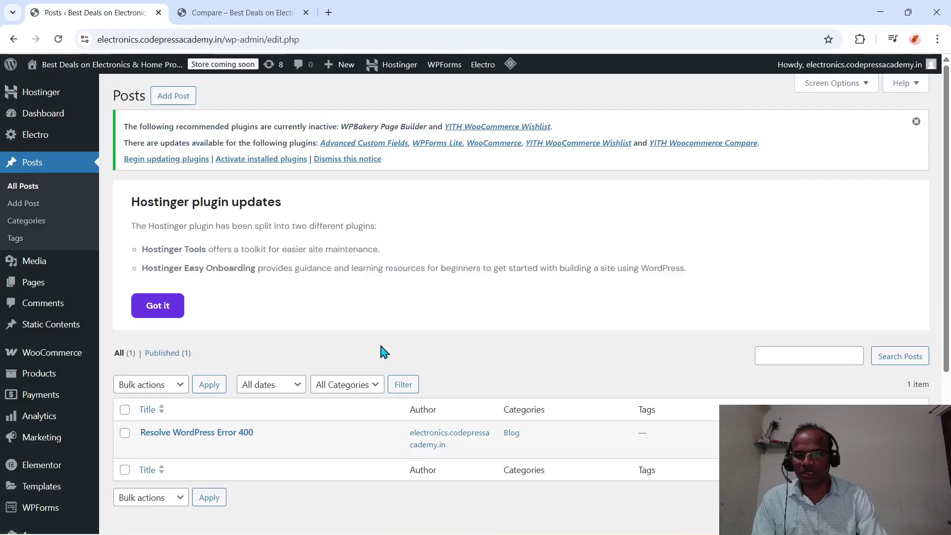
scroll(382, 350, down, 3)
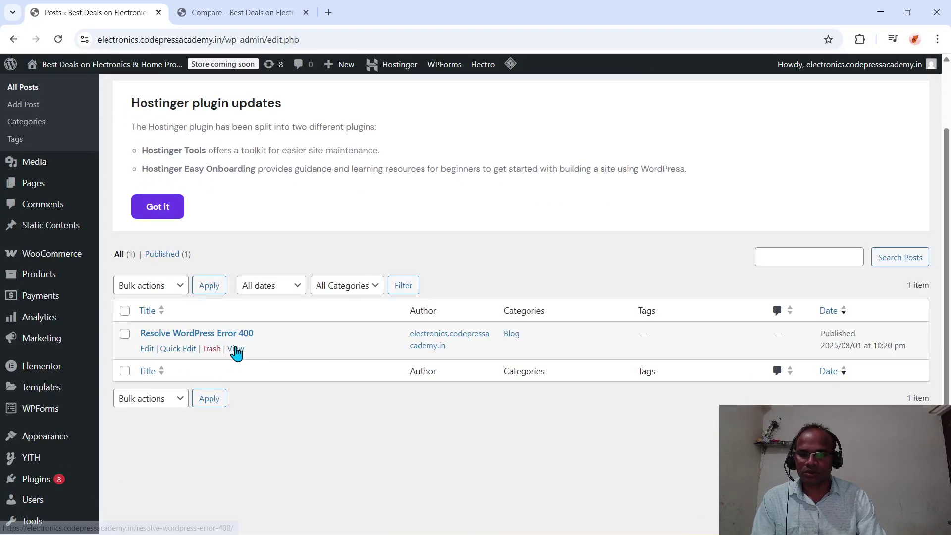
right_click(236, 349)
click(263, 361)
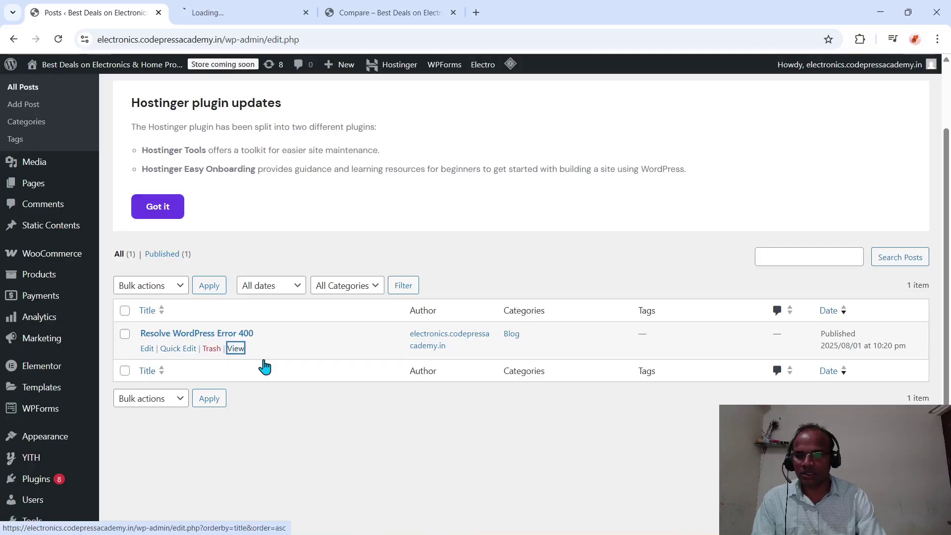
click(230, 15)
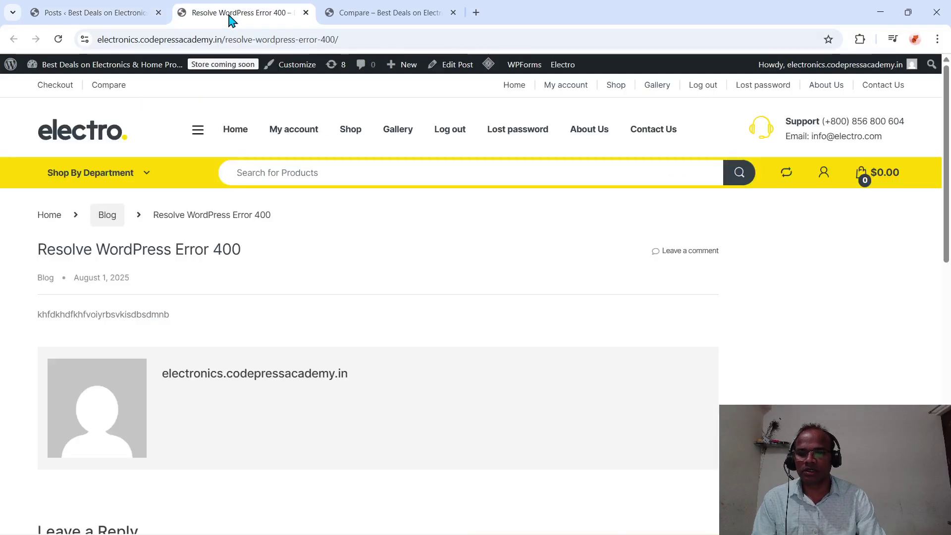
click(117, 18)
- Move the Resolve WordPress Error 400 post to the trash
click(216, 348)
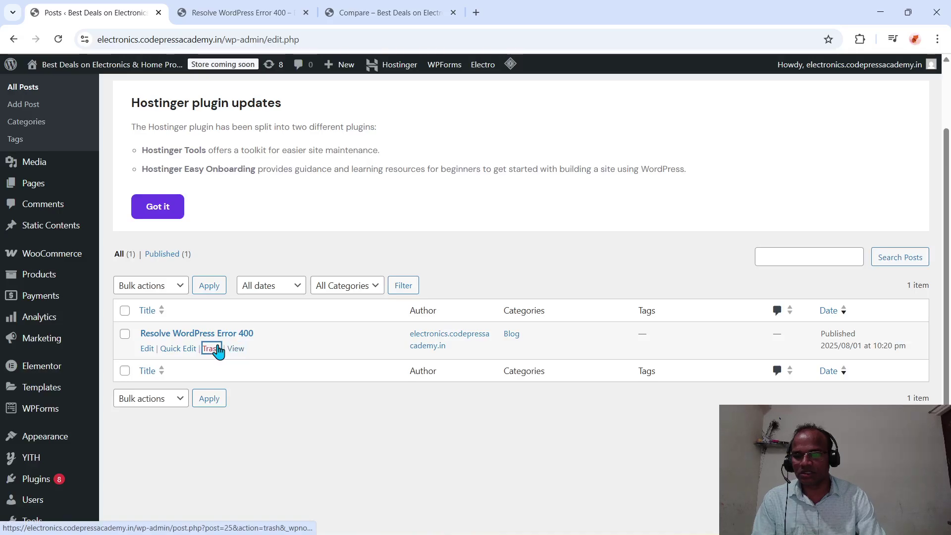
scroll(361, 314, down, 2)
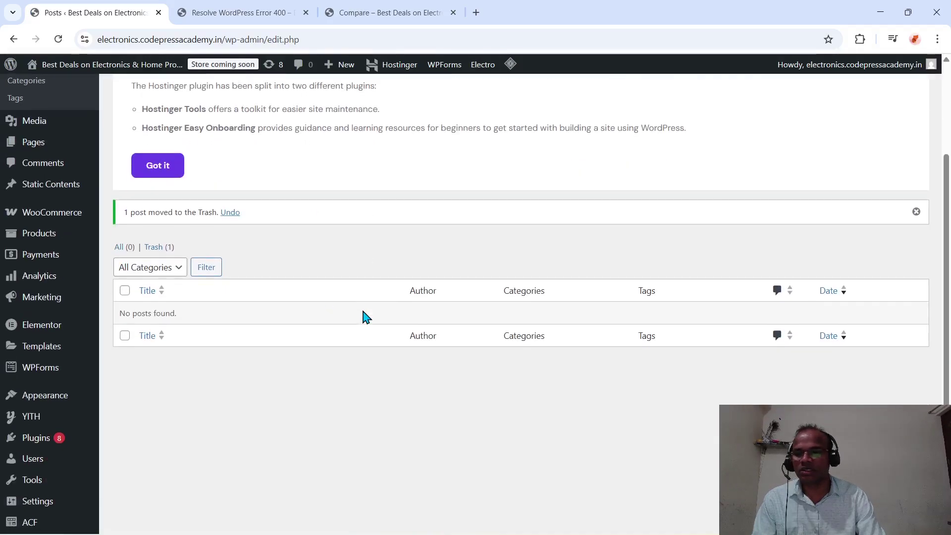
mouse_move(89, 409)
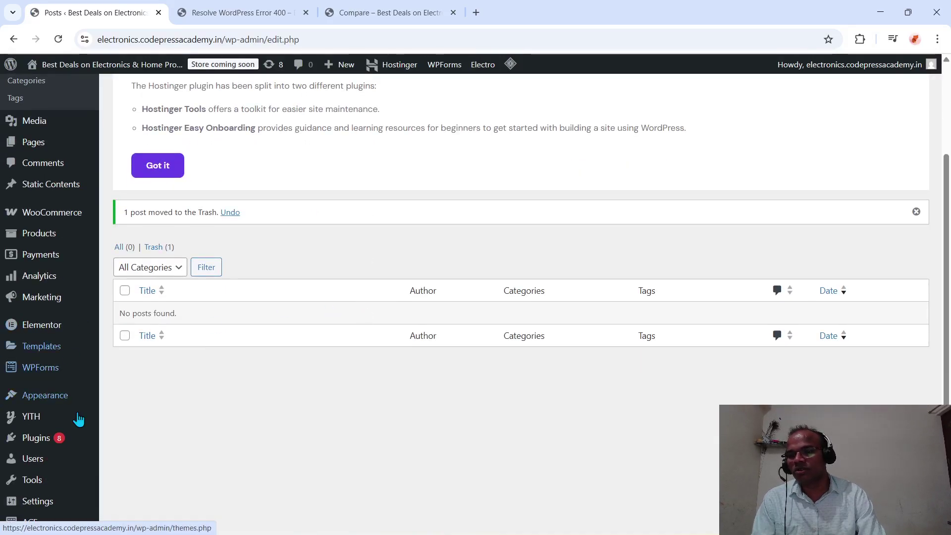
scroll(78, 419, up, 3)
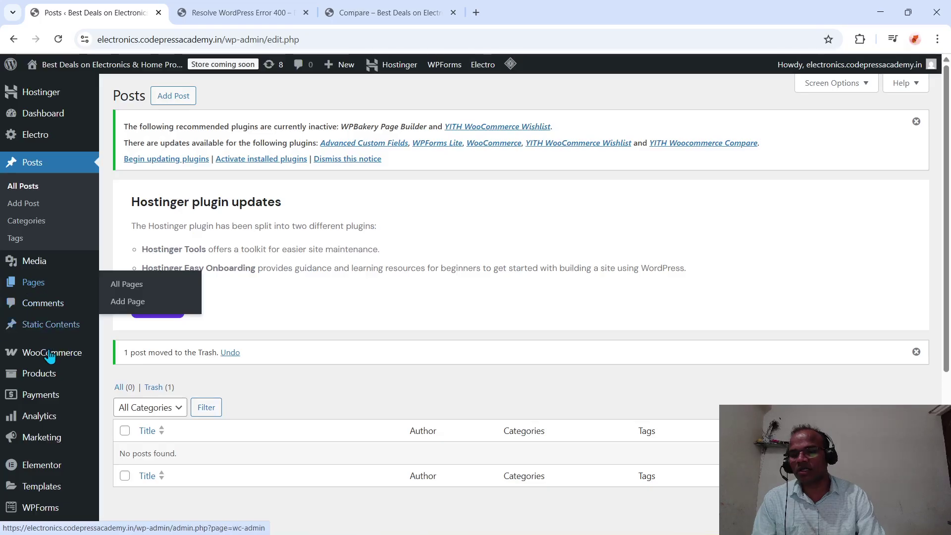
scroll(106, 397, down, 3)
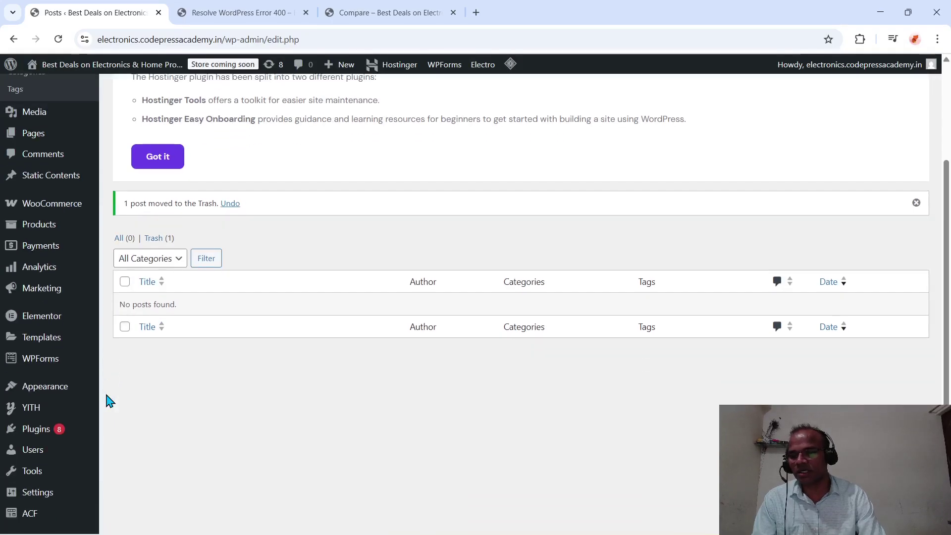
mouse_move(34, 416)
scroll(54, 426, down, 2)
- Review the site title and tagline 'Best Deals on Electronics & Home Products' in General Settings
mouse_move(55, 404)
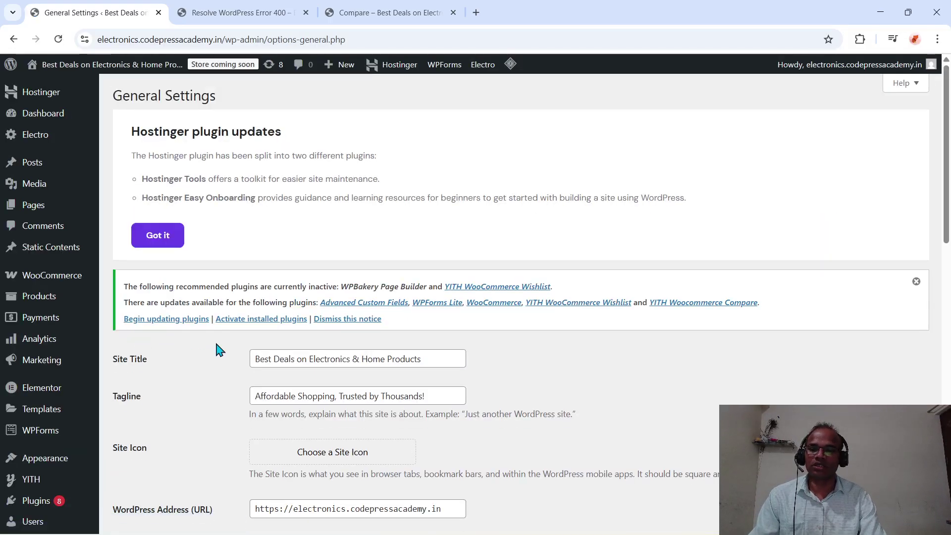
scroll(276, 376, down, 2)
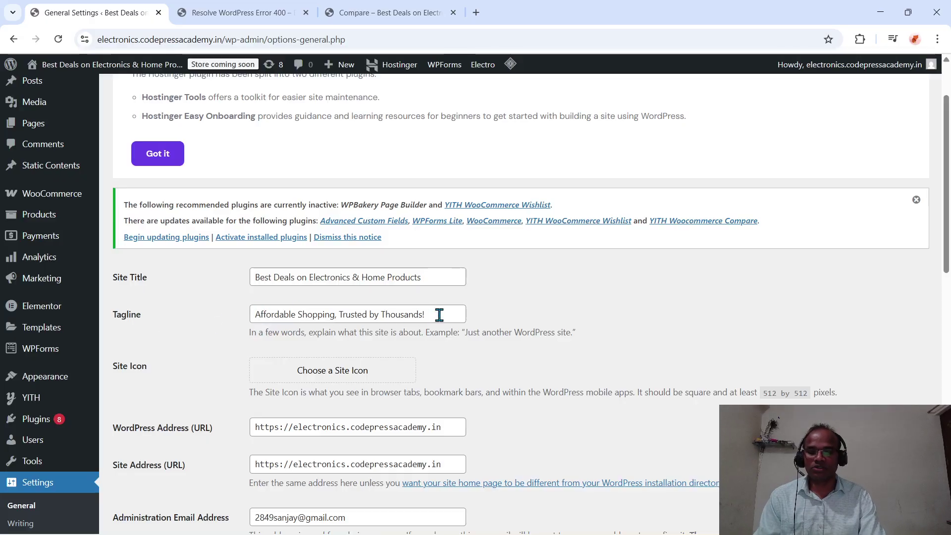
drag(440, 315, 284, 320)
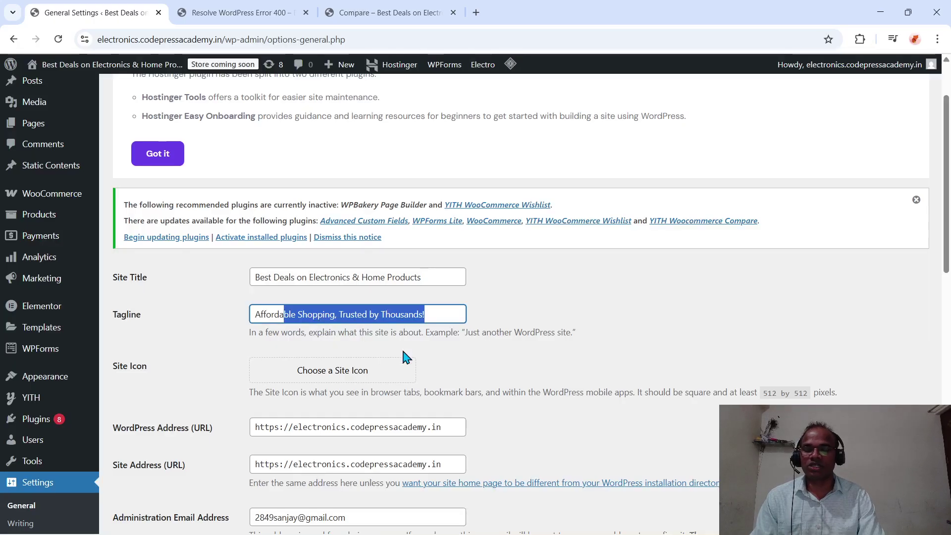
scroll(403, 356, down, 1)
scroll(360, 369, down, 3)
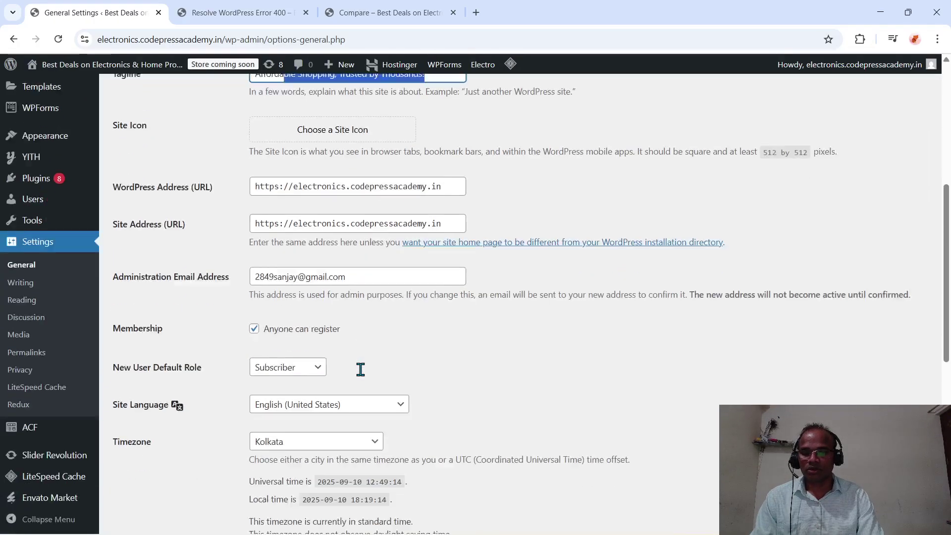
scroll(361, 376, up, 2)
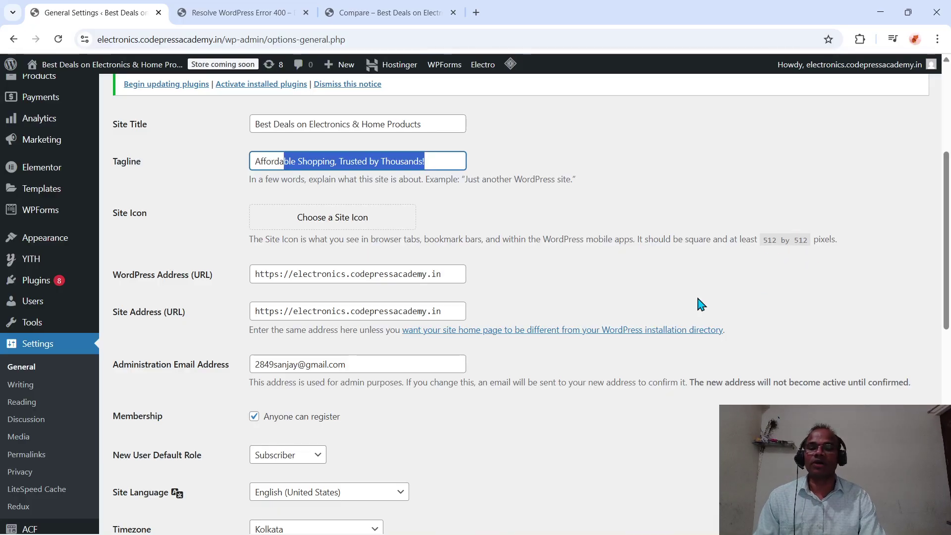
- Check the WordPress and site address URLs and save the General Settings
scroll(702, 304, down, 1)
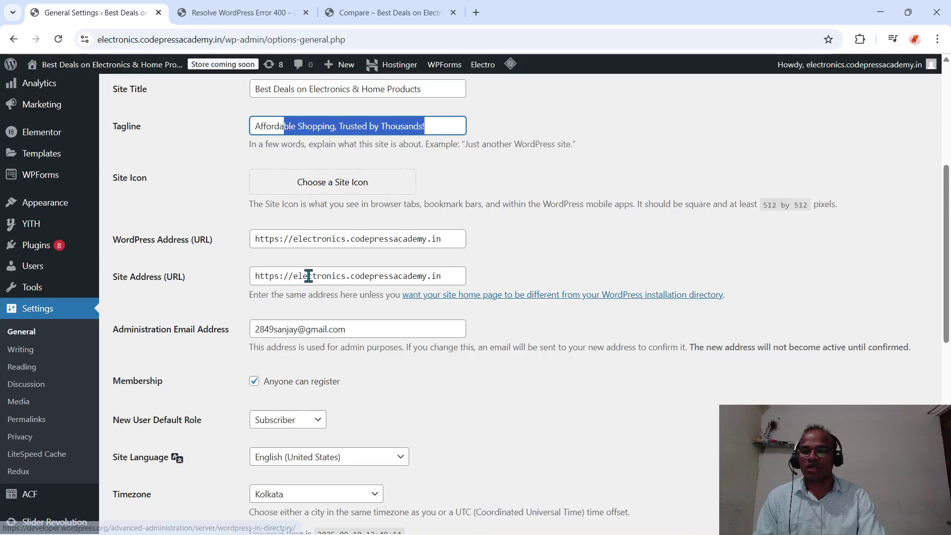
click(279, 243)
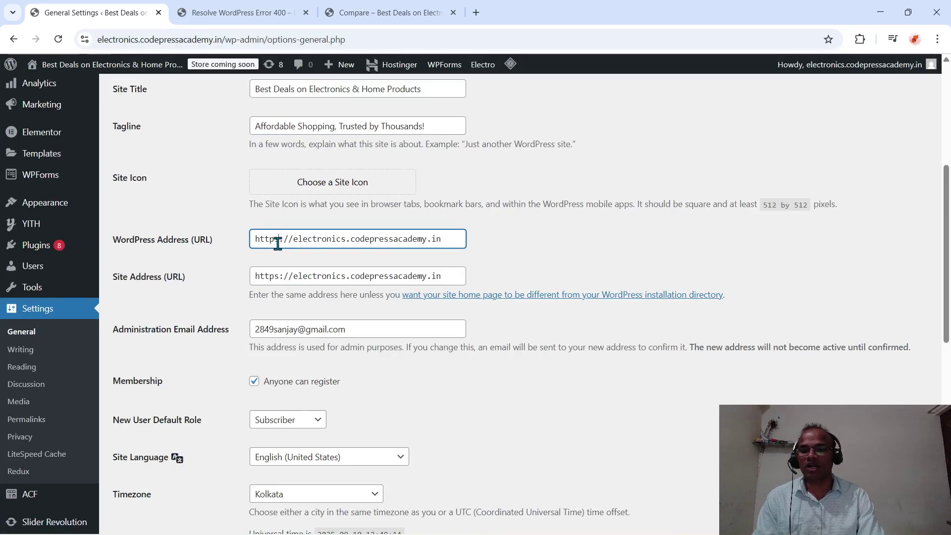
scroll(277, 243, down, 3)
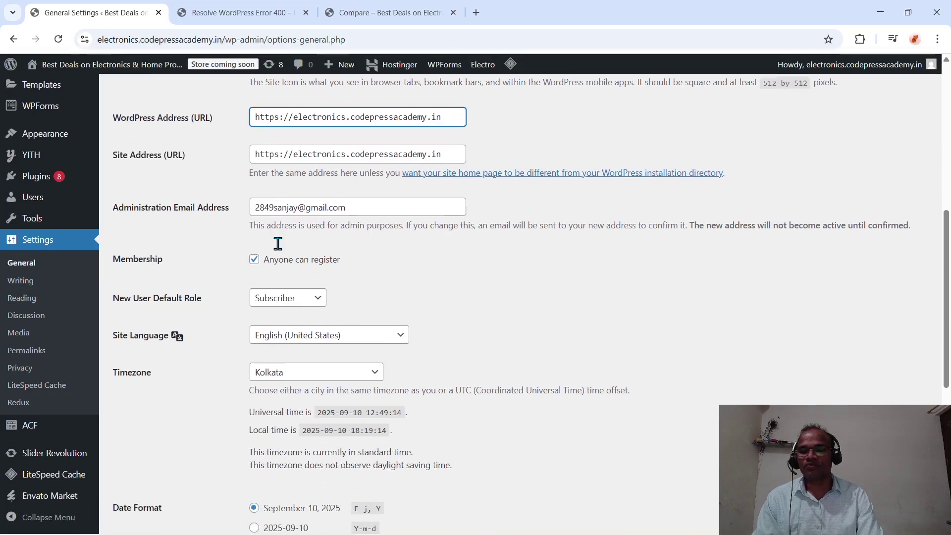
scroll(387, 274, down, 1)
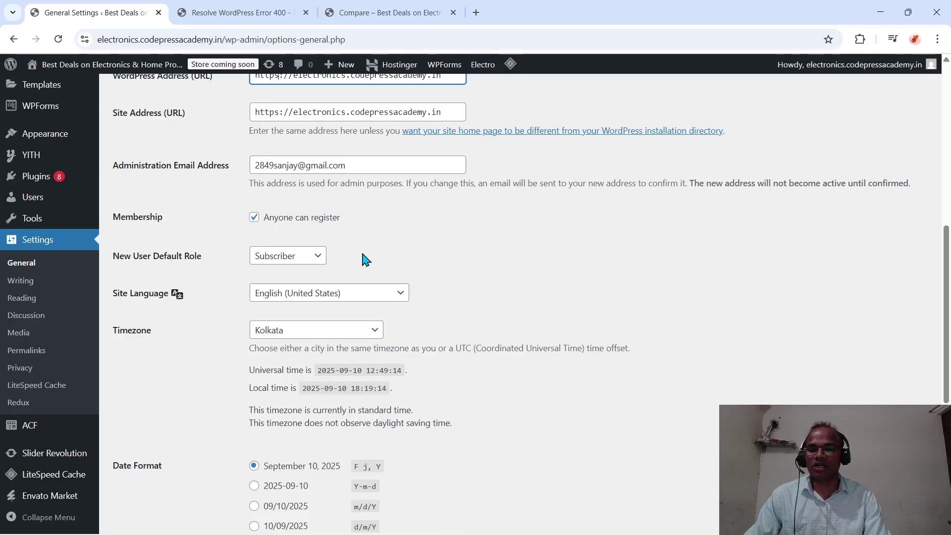
scroll(345, 368, down, 6)
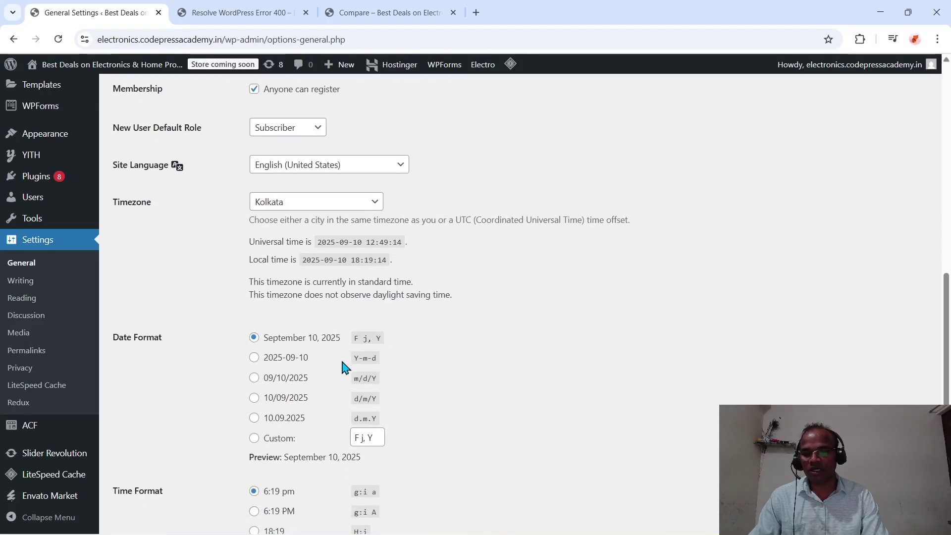
click(141, 474)
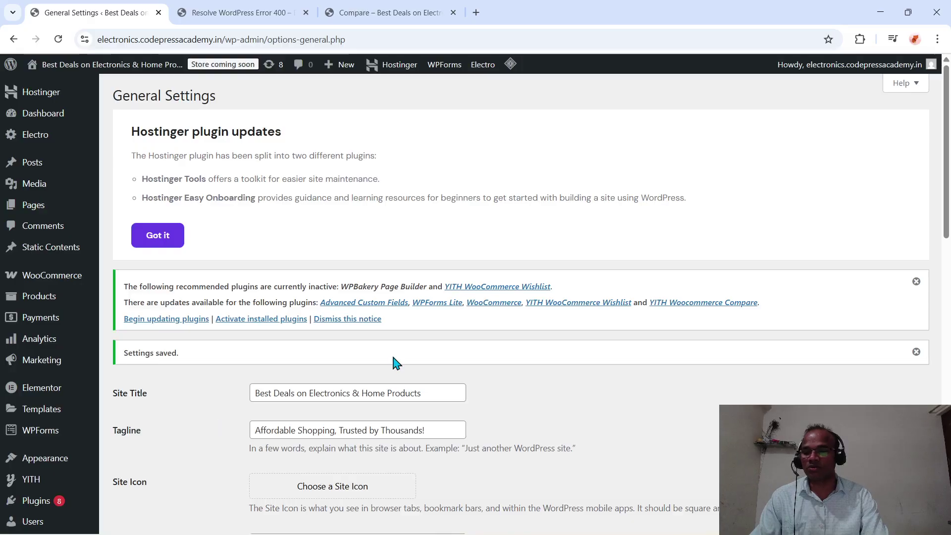
scroll(394, 361, down, 3)
scroll(395, 362, down, 3)
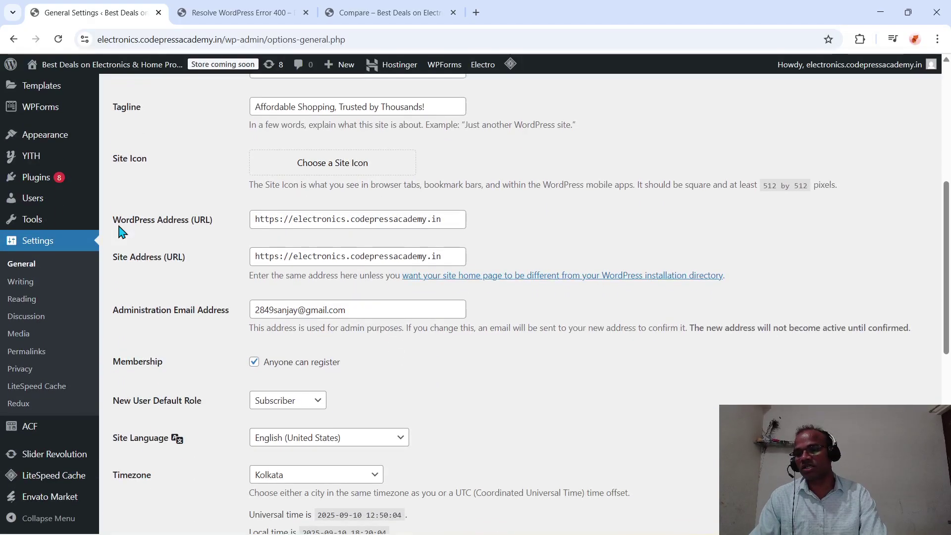
scroll(28, 311, down, 1)
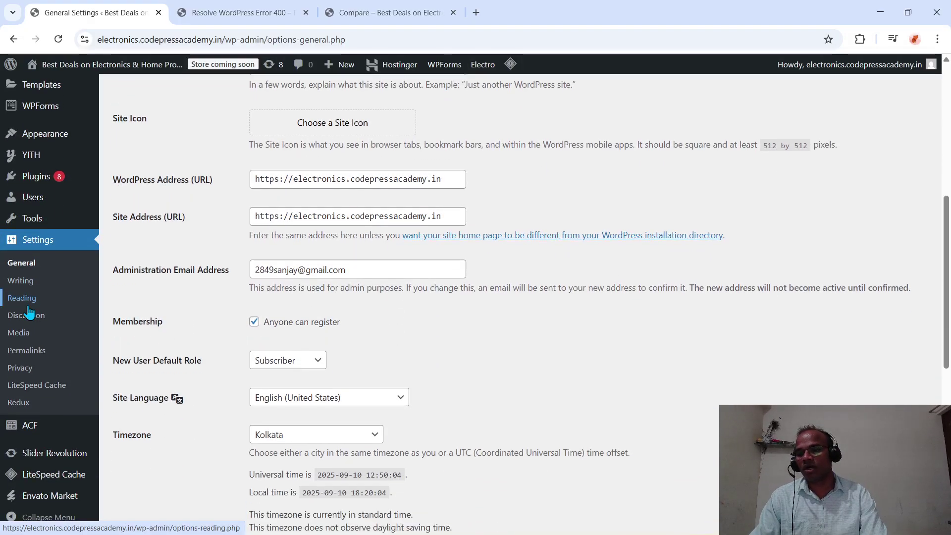
- Switch Reading Settings to display 'A static page' and look through the Homepage page options
click(35, 301)
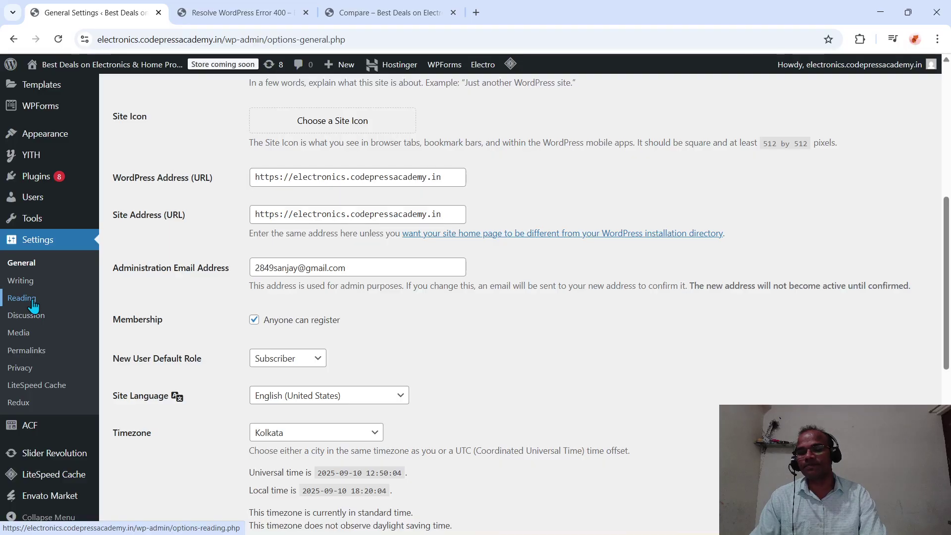
scroll(312, 358, down, 3)
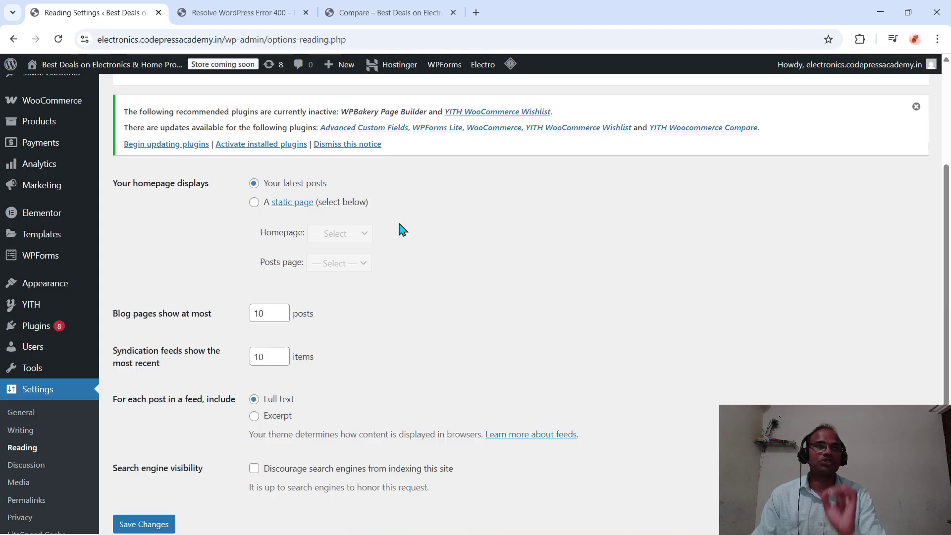
click(255, 203)
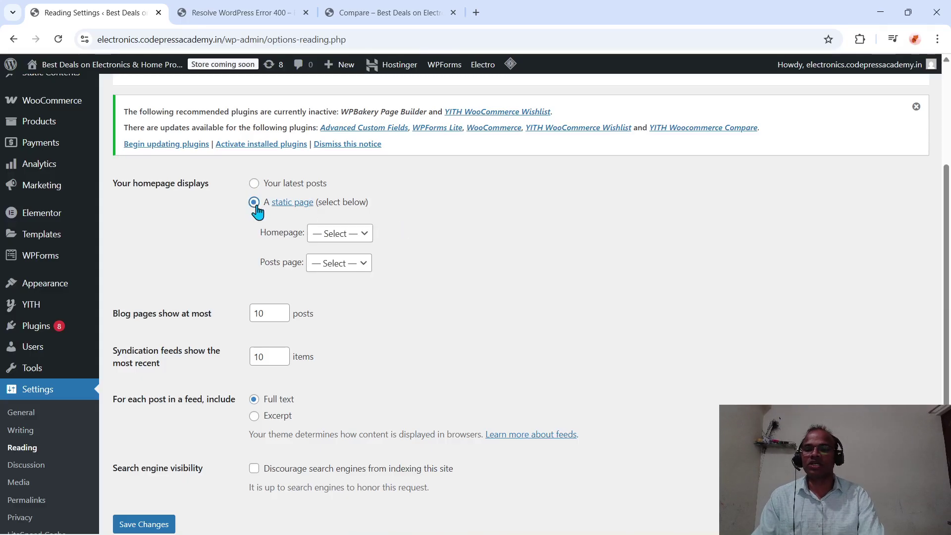
click(366, 235)
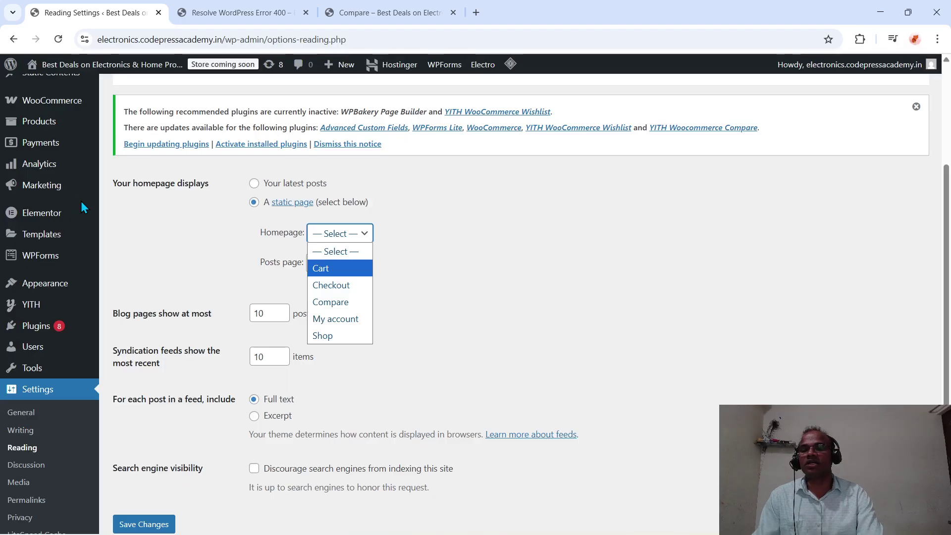
scroll(75, 218, up, 3)
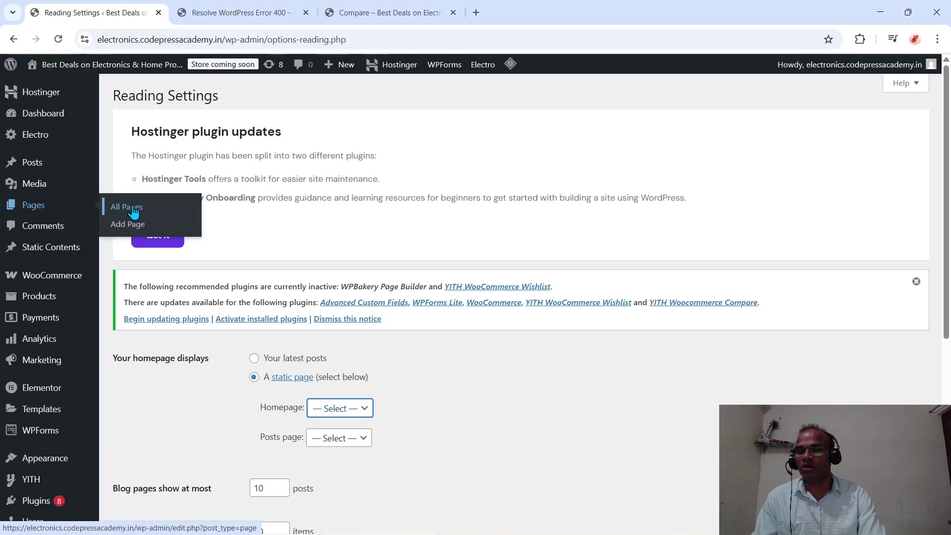
- Go back to the Pages list, hiding the OBS window
click(135, 206)
scroll(369, 294, down, 2)
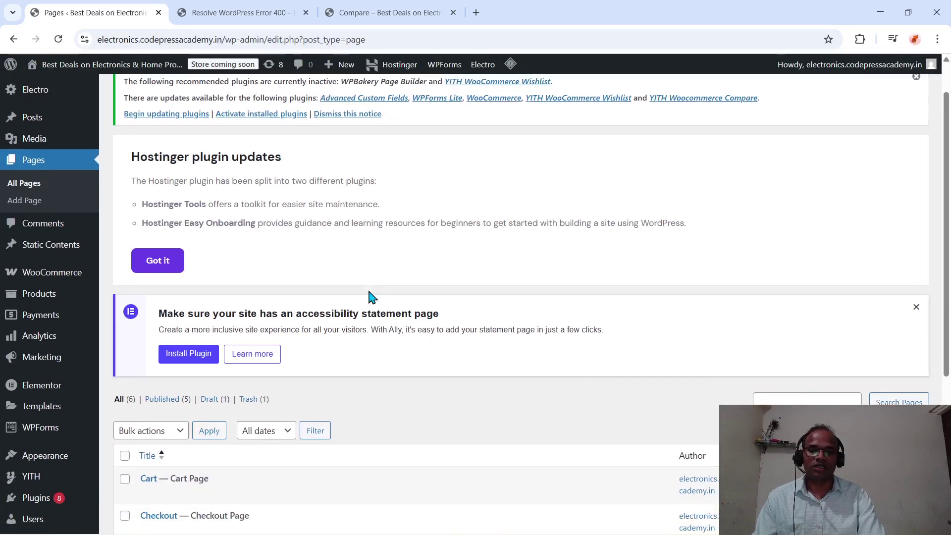
scroll(159, 208, up, 2)
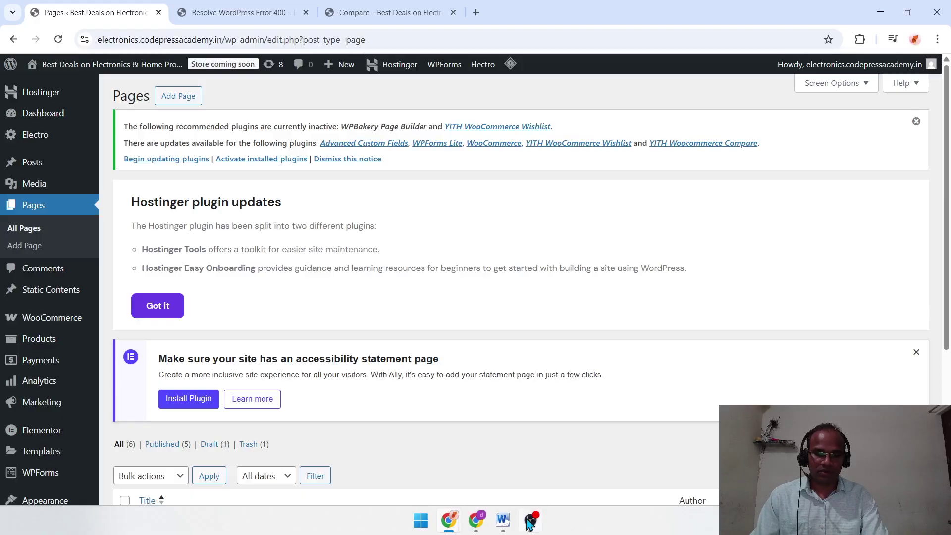
click(528, 523)
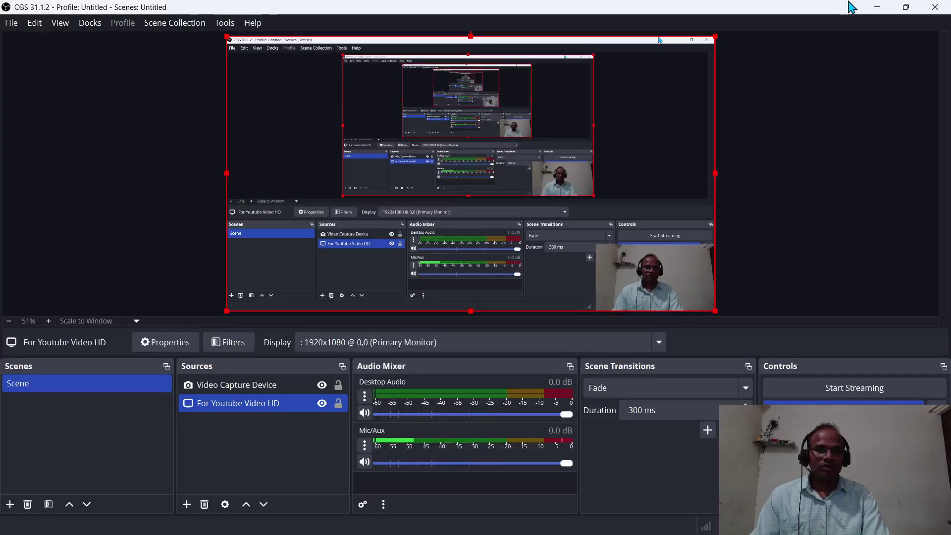
click(877, 12)
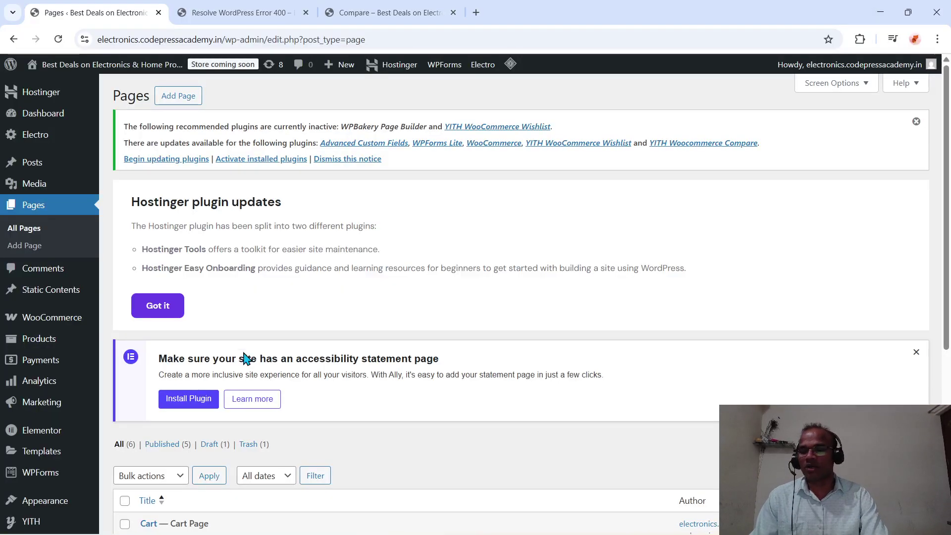
- Create and publish a new page titled 'Home', then return to the Pages list
click(193, 98)
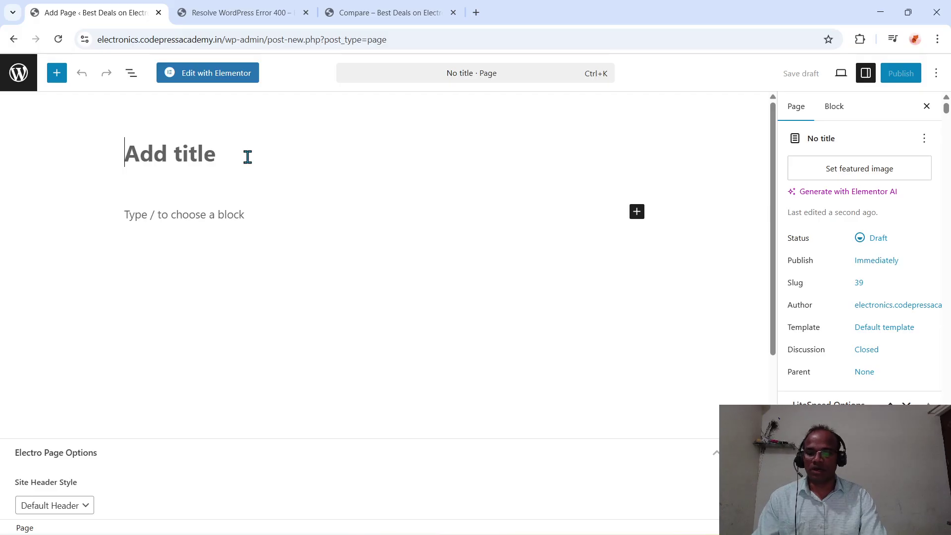
text(Home)
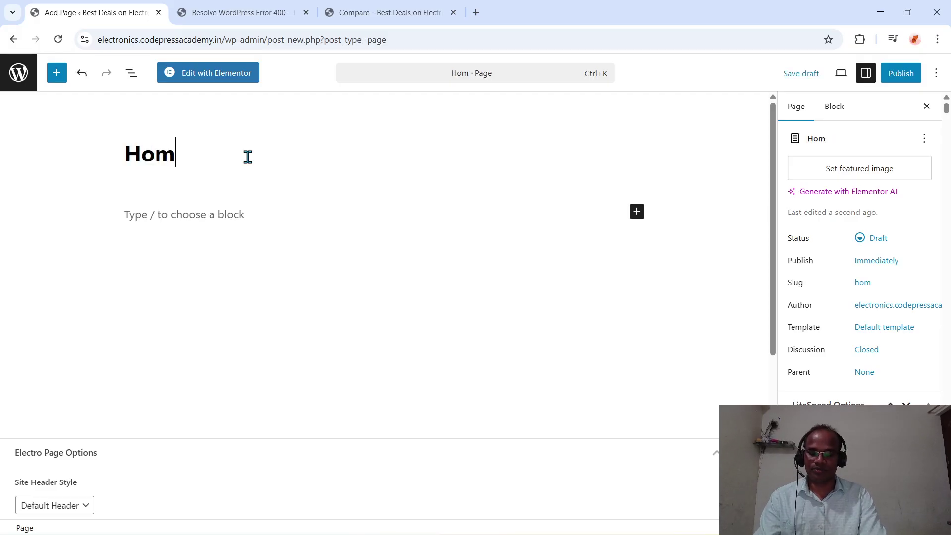
click(904, 77)
click(905, 78)
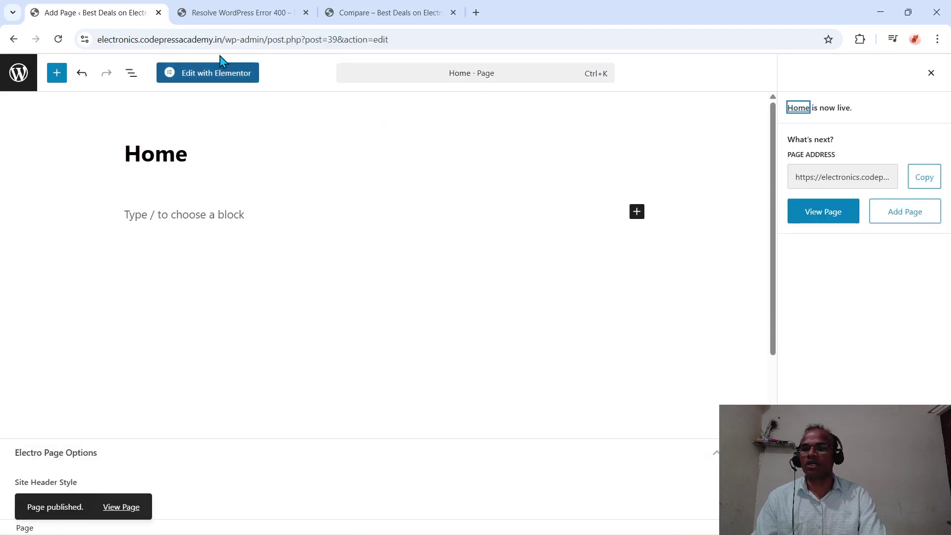
click(18, 74)
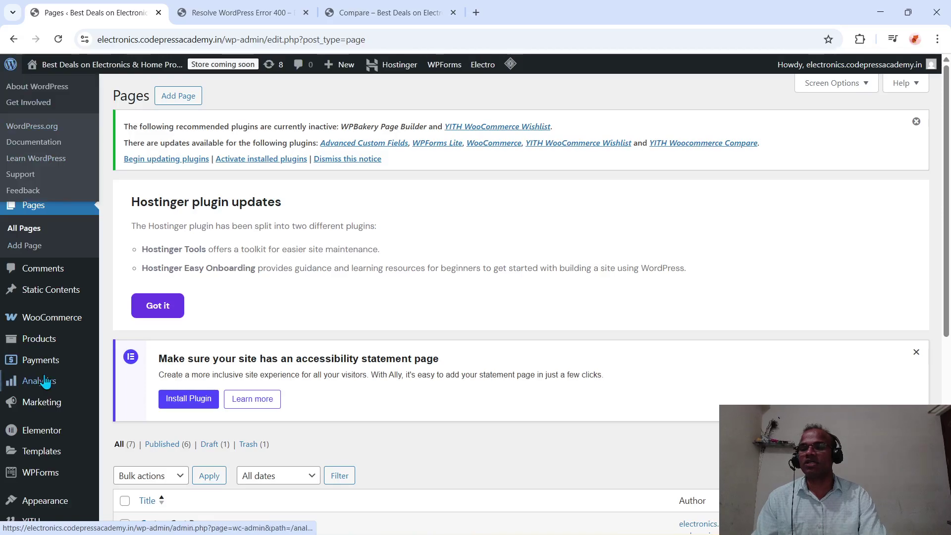
mouse_move(45, 381)
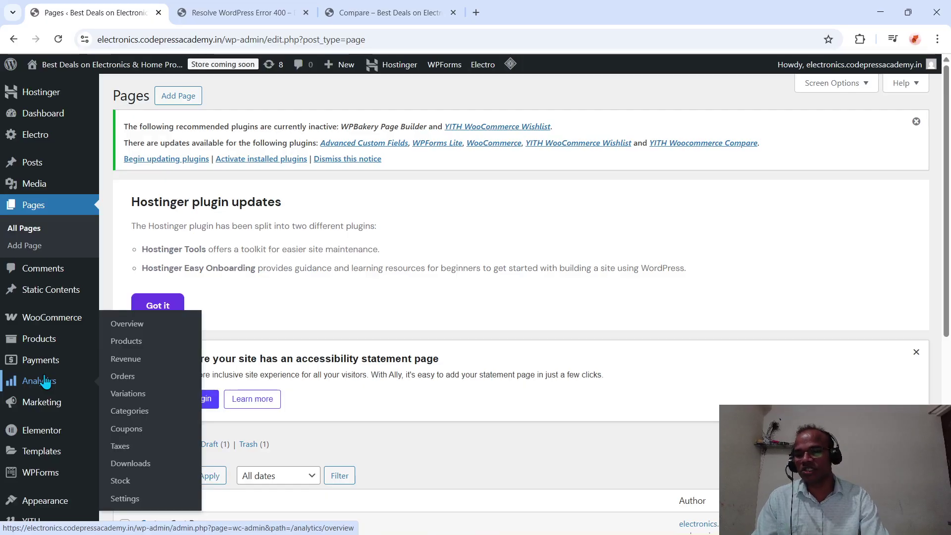
scroll(461, 326, down, 5)
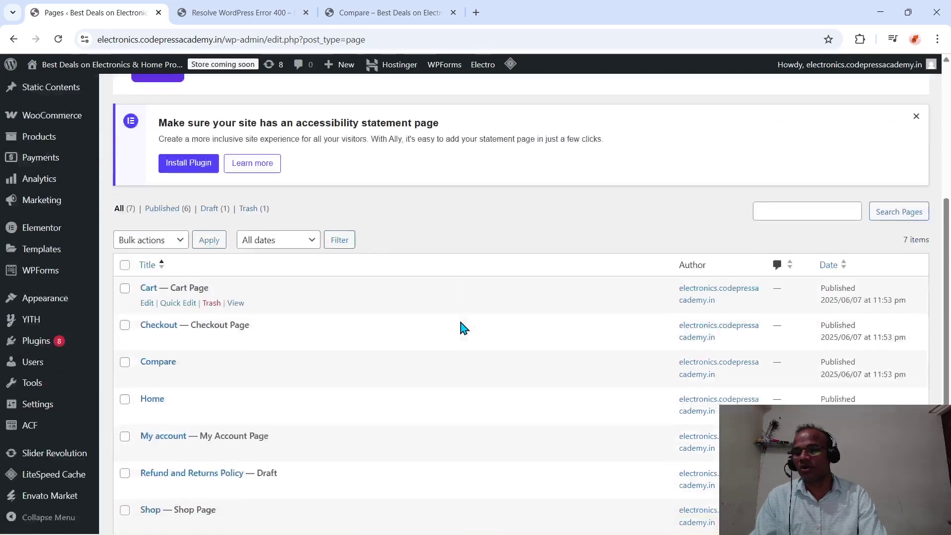
mouse_move(71, 428)
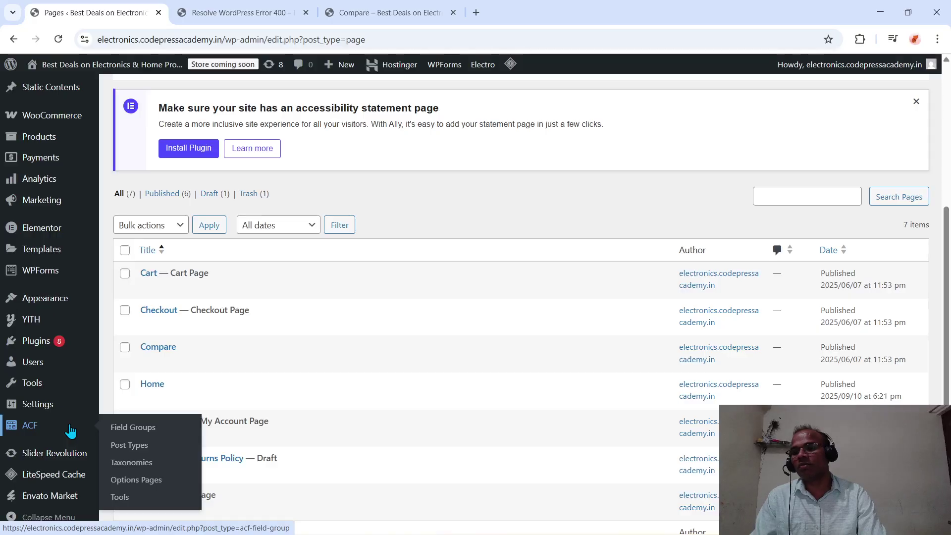
scroll(71, 430, down, 1)
- Choose 'A static page' with Home as the Homepage and save the Reading settings
mouse_move(37, 407)
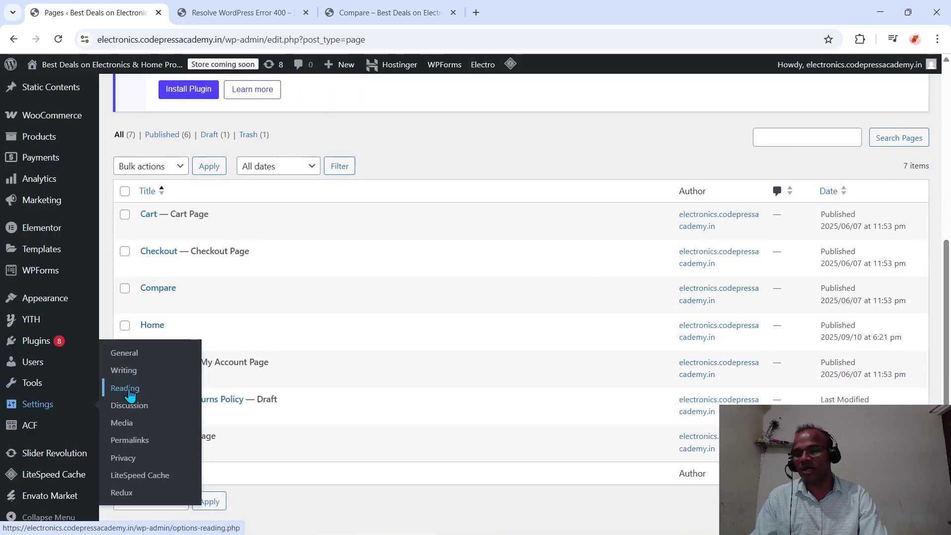
scroll(301, 325, down, 2)
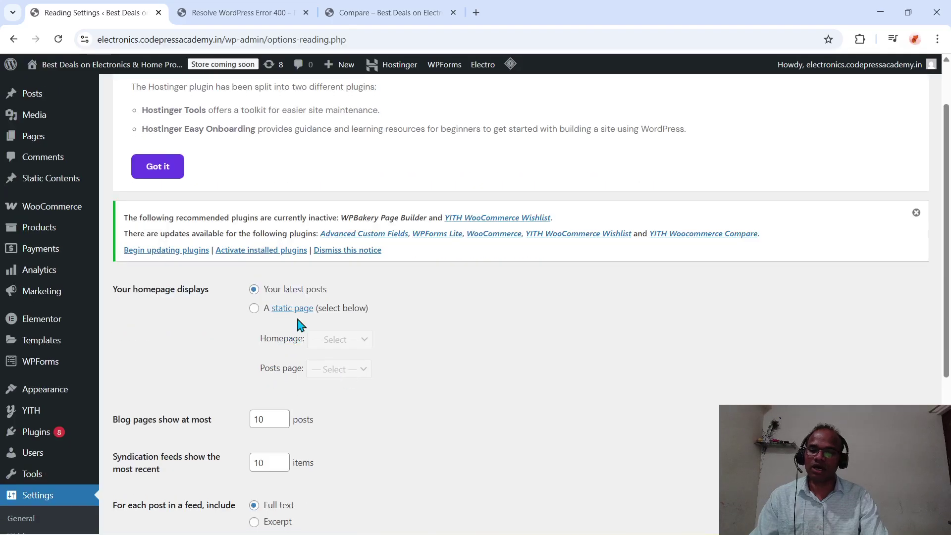
click(254, 309)
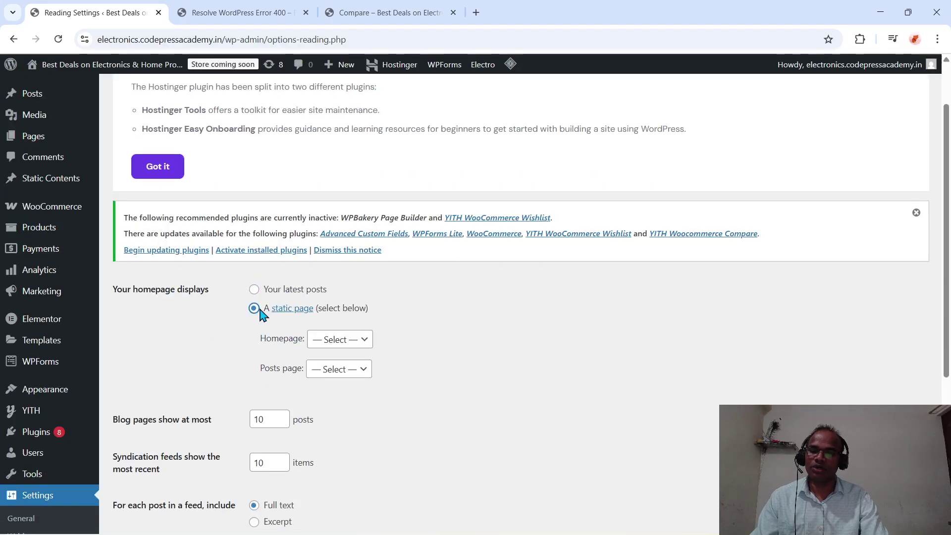
click(336, 337)
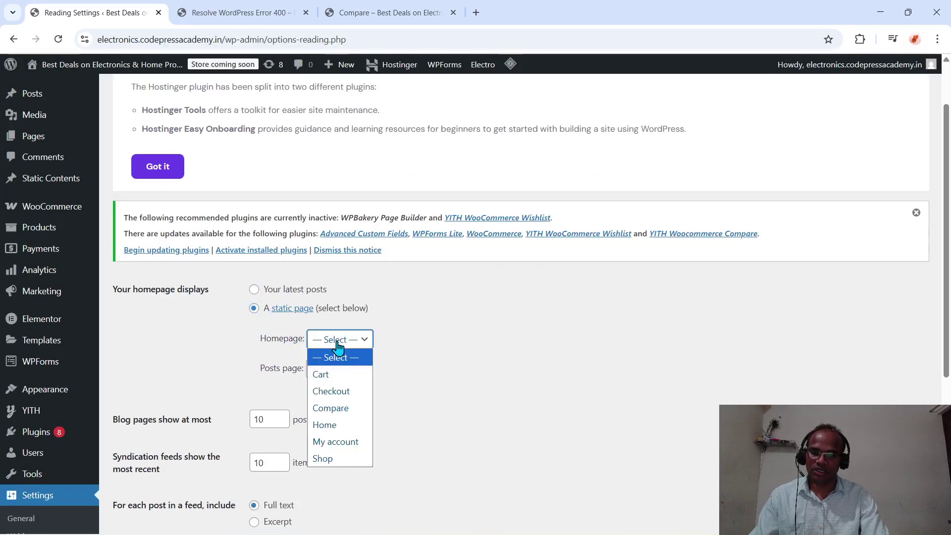
click(325, 425)
scroll(335, 432, down, 5)
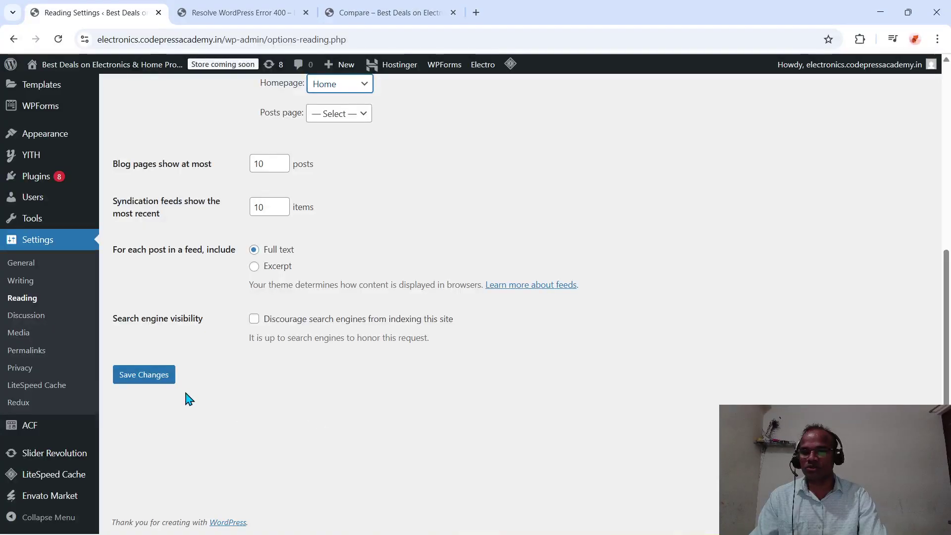
click(157, 380)
scroll(157, 374, down, 4)
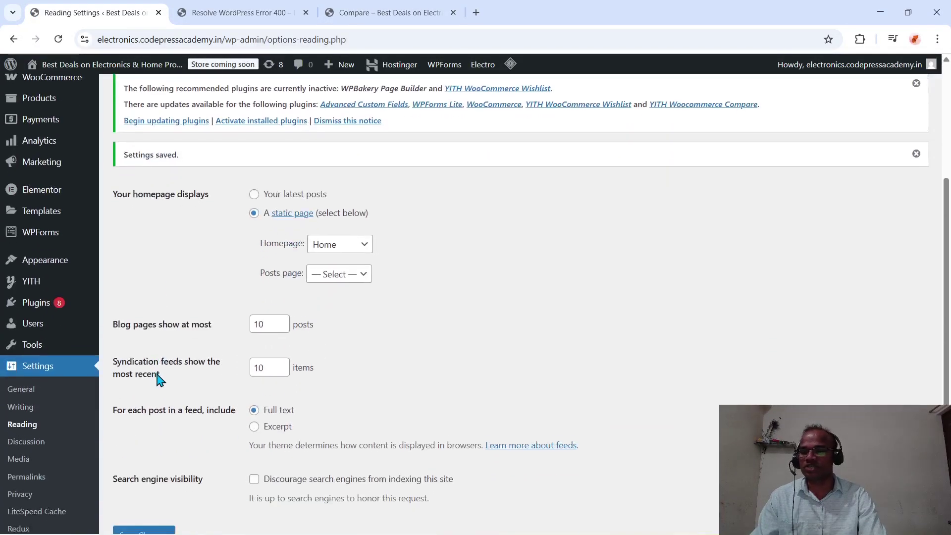
scroll(52, 431, down, 2)
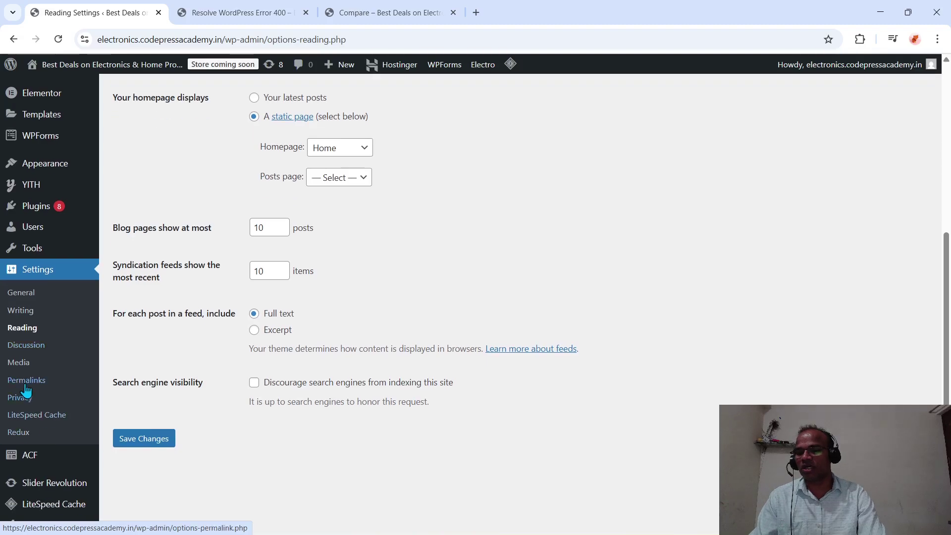
- Re-save the permalink settings with the Post name structure
click(21, 381)
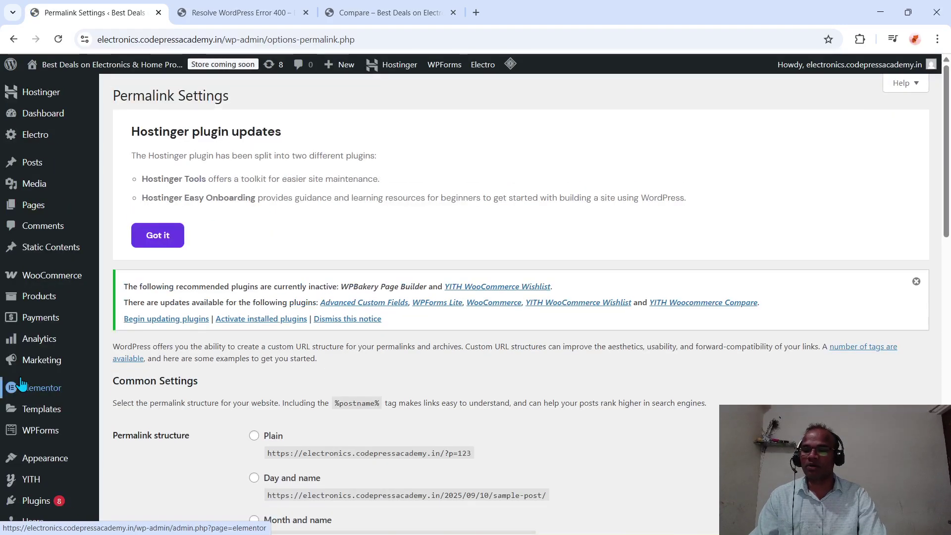
scroll(387, 317, down, 2)
scroll(298, 367, down, 2)
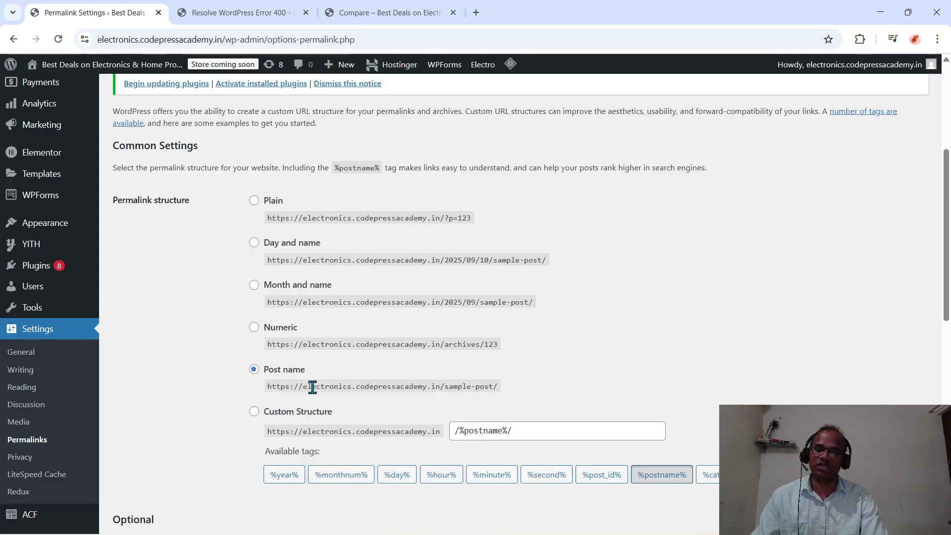
scroll(312, 386, down, 6)
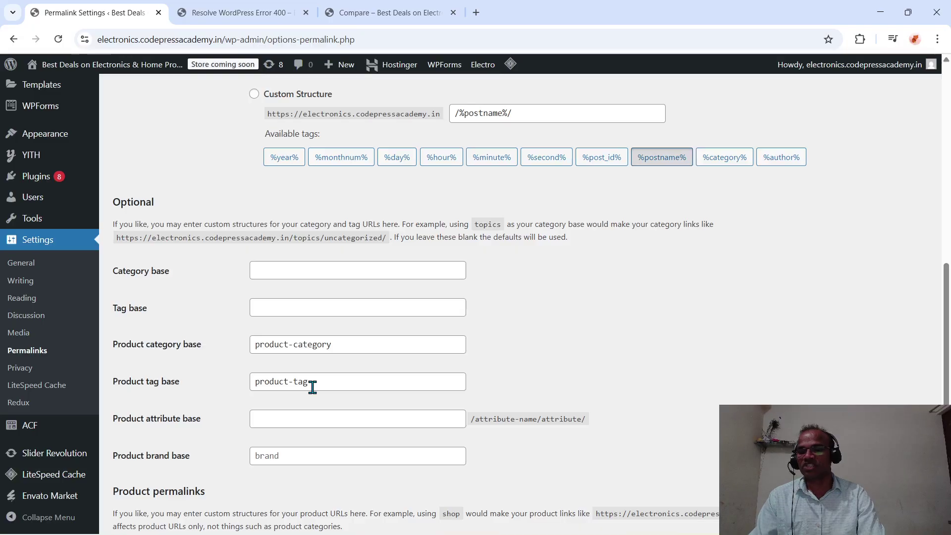
scroll(151, 400, down, 5)
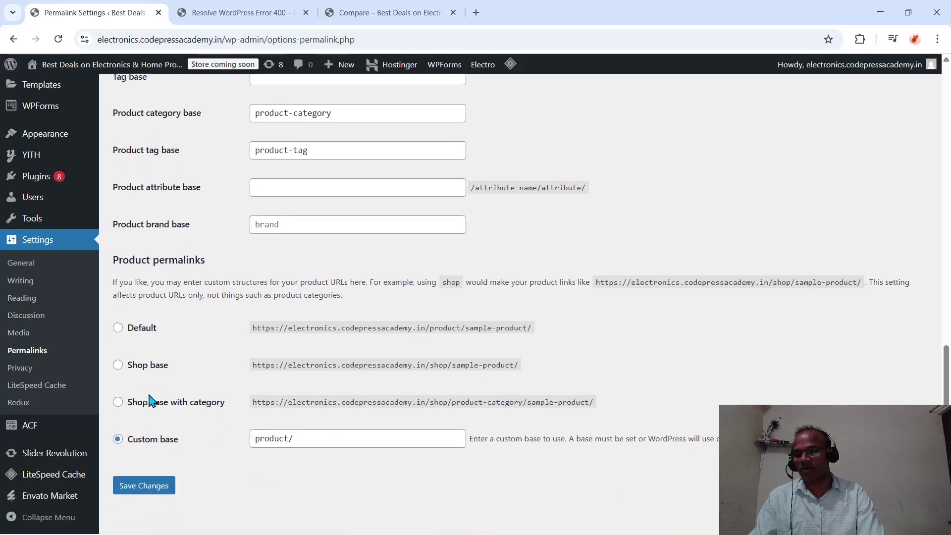
click(144, 483)
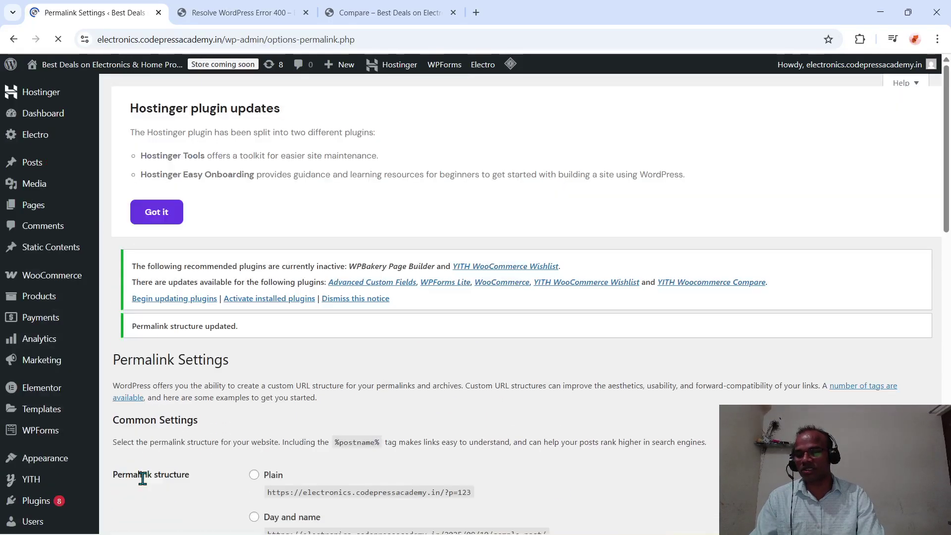
mouse_move(33, 336)
scroll(32, 336, down, 7)
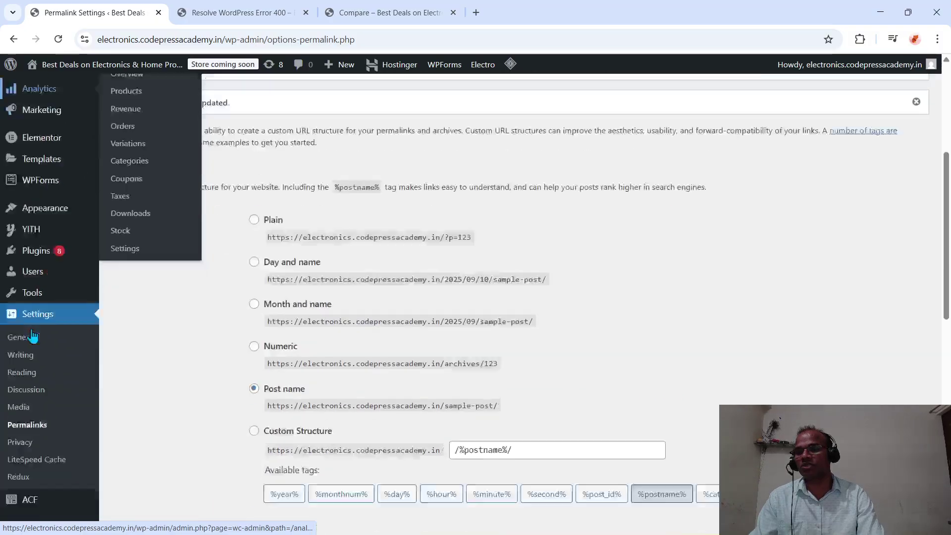
scroll(32, 334, up, 4)
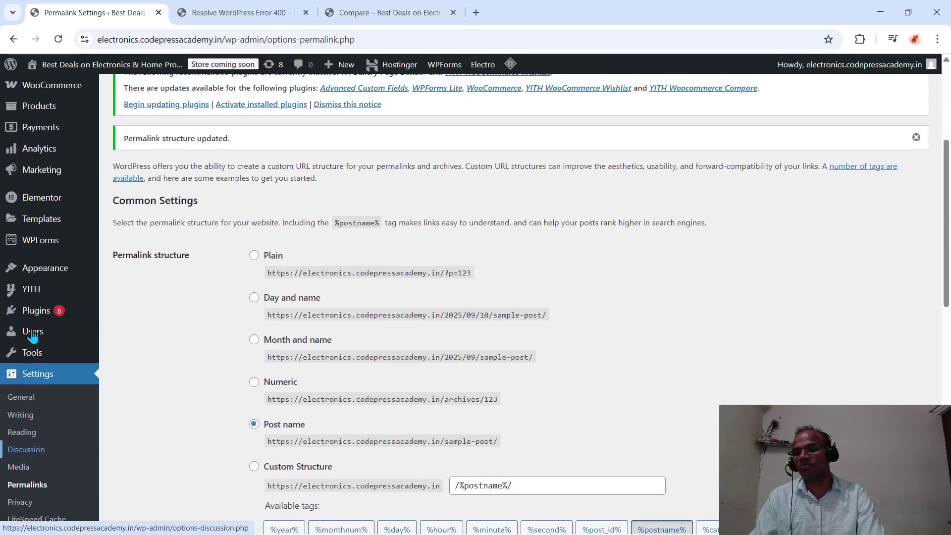
scroll(32, 334, down, 7)
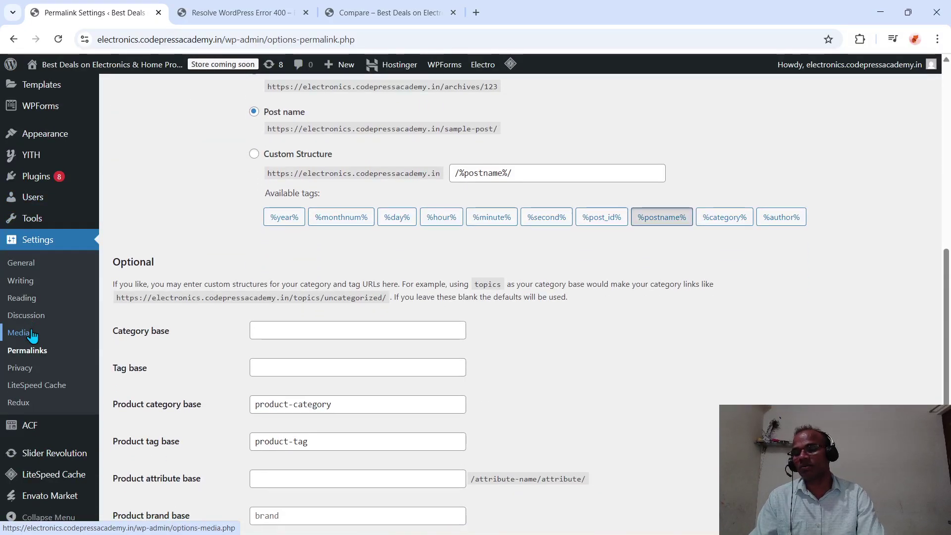
scroll(33, 335, up, 9)
scroll(30, 381, down, 3)
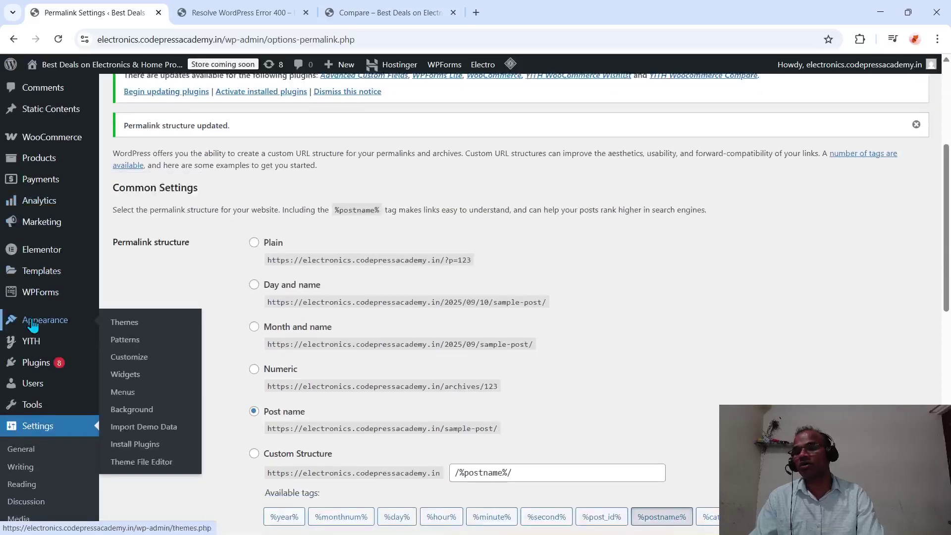
scroll(24, 301, up, 5)
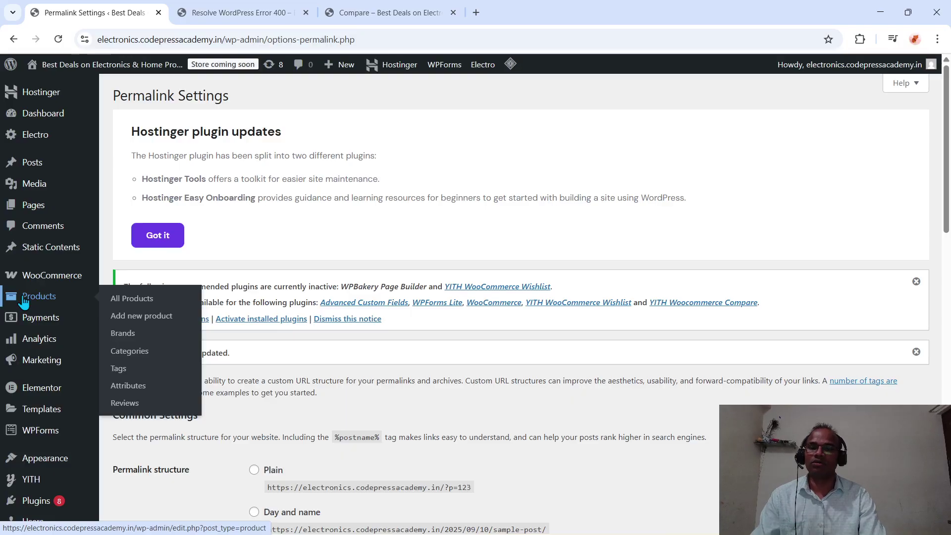
- Close the Compare page tab and return to Permalink Settings
click(378, 15)
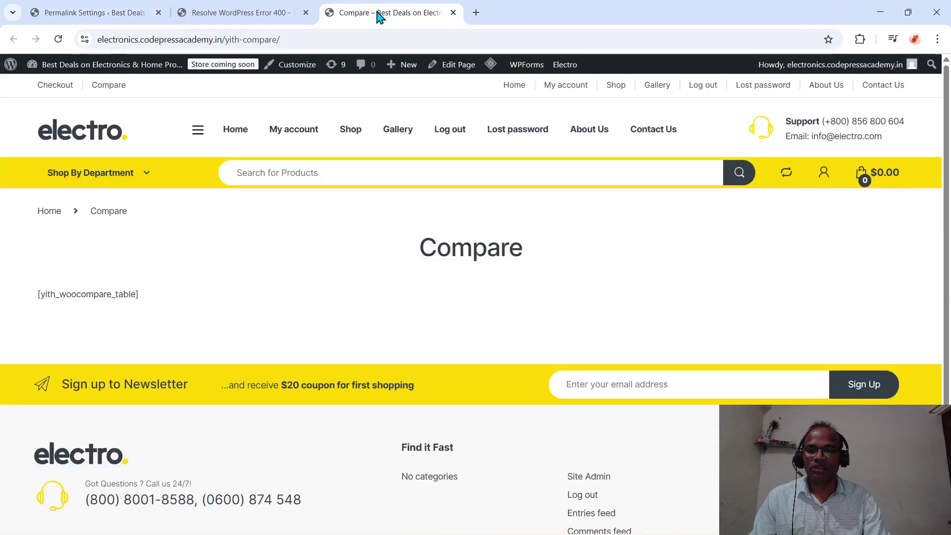
click(453, 14)
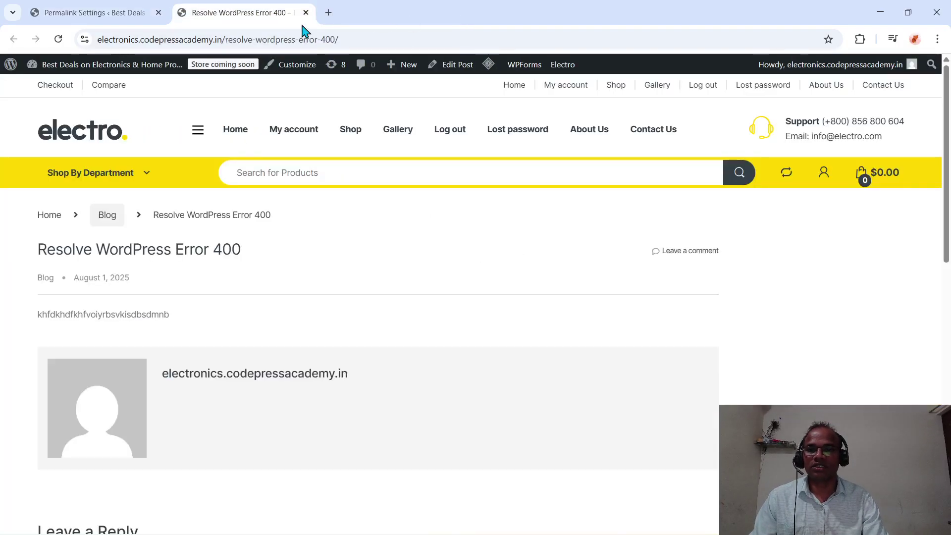
click(113, 20)
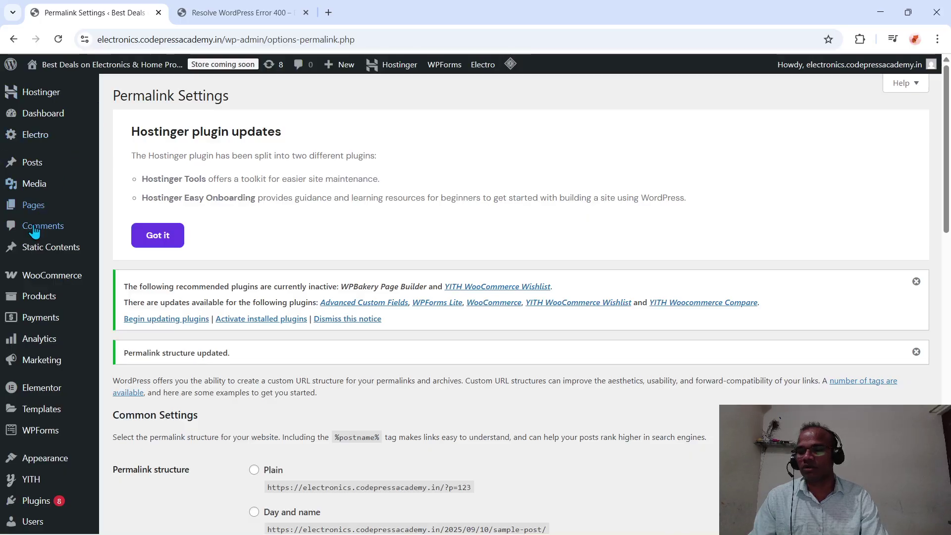
mouse_move(25, 140)
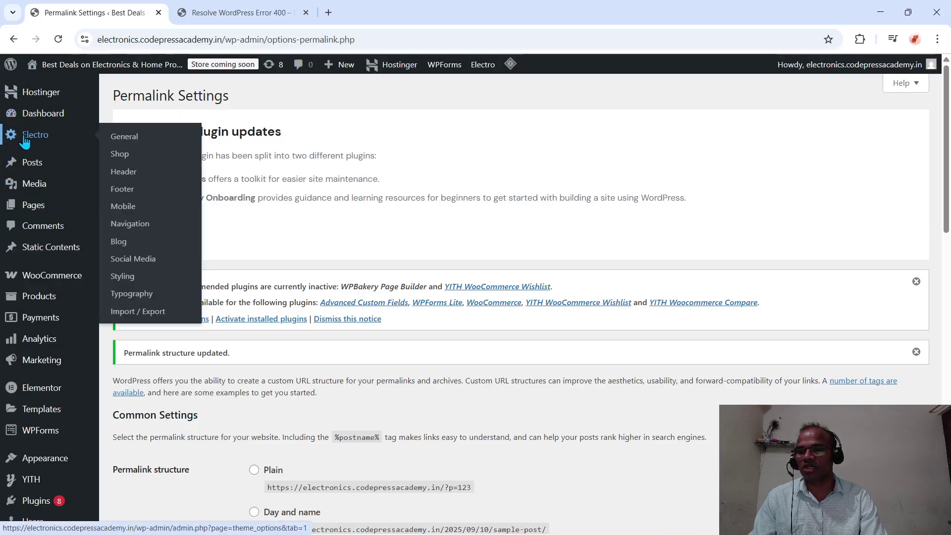
- Set the Electro General Website Mode to Dark, save, and switch to the Error 400 post tab
click(135, 141)
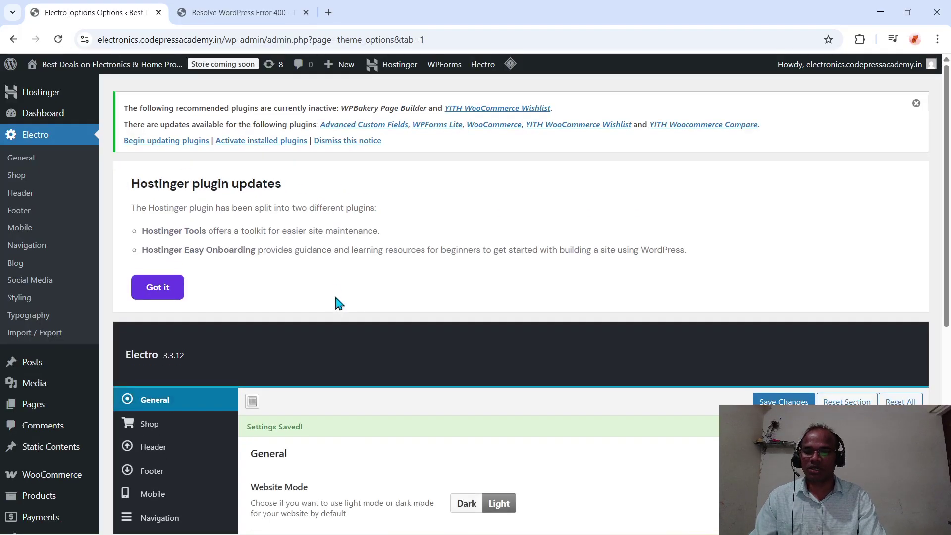
scroll(335, 297, down, 5)
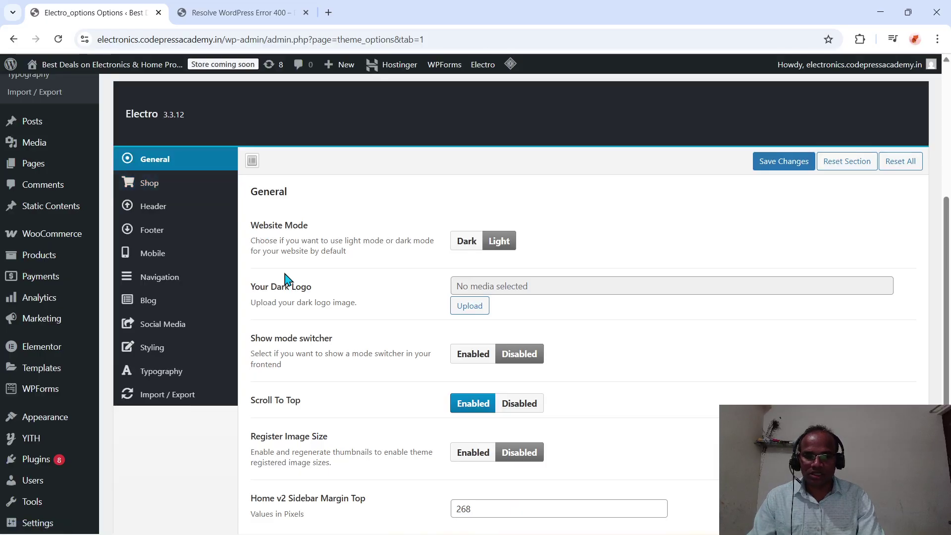
click(472, 243)
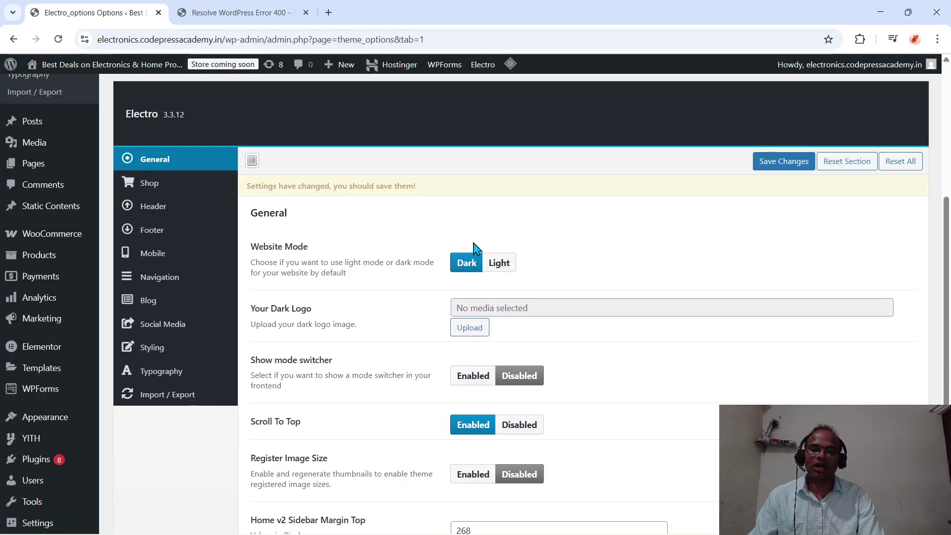
click(768, 162)
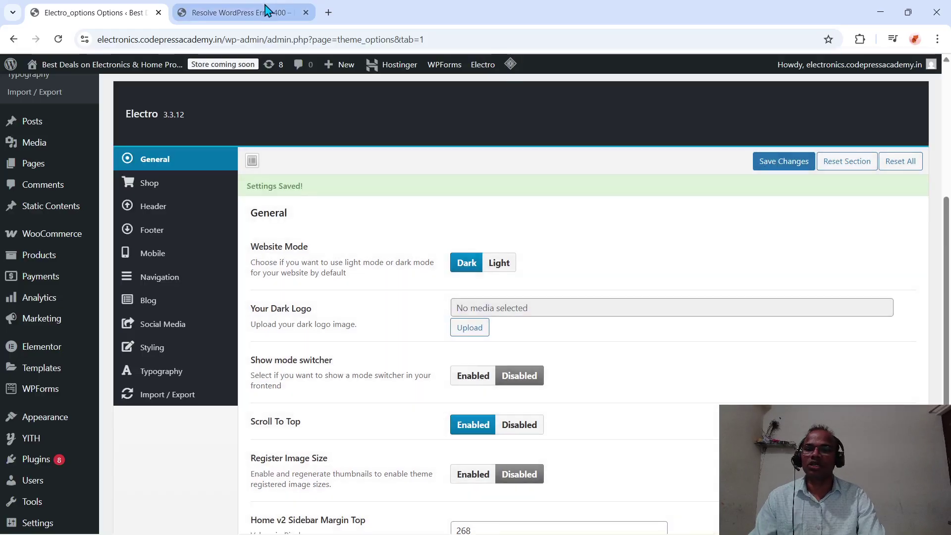
click(266, 9)
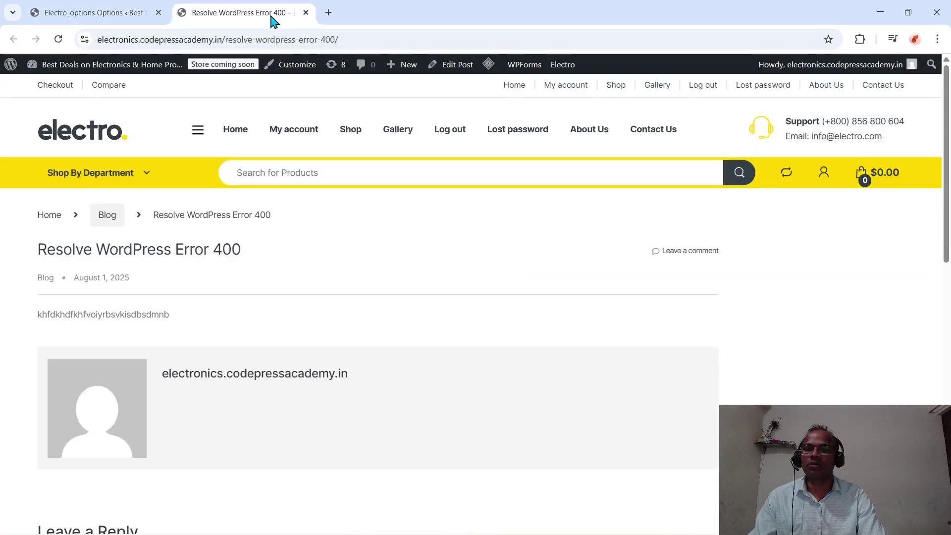
- Reload the trashed Error 400 post, which now shows a dark 404 page
click(280, 41)
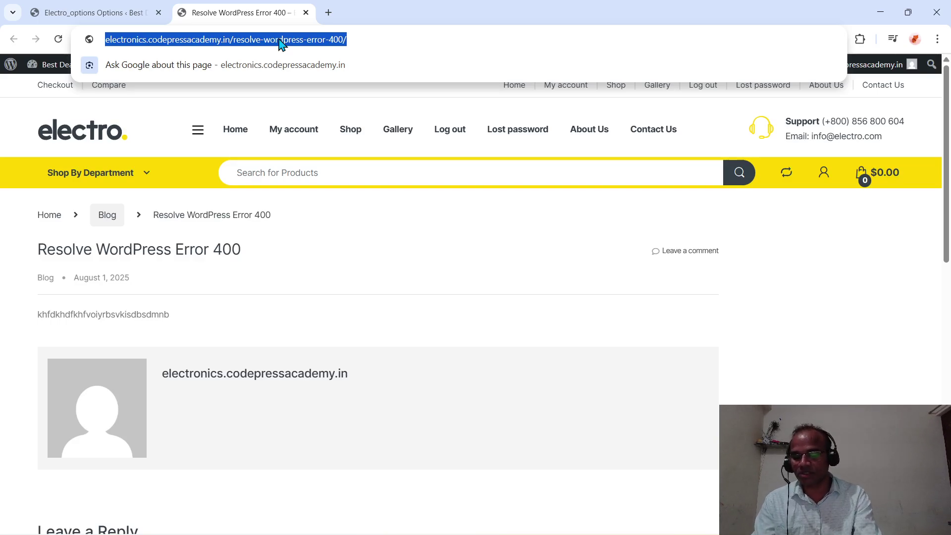
key(Return)
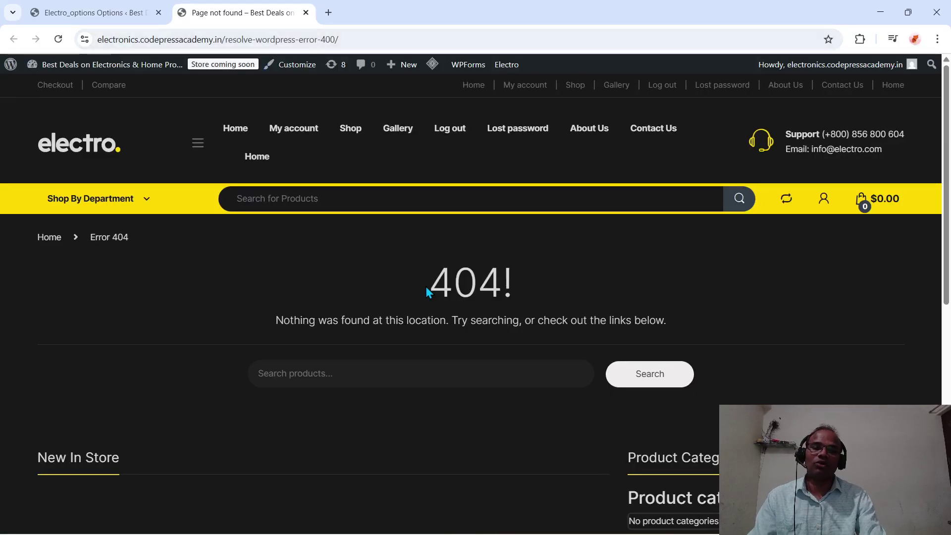
scroll(425, 286, down, 9)
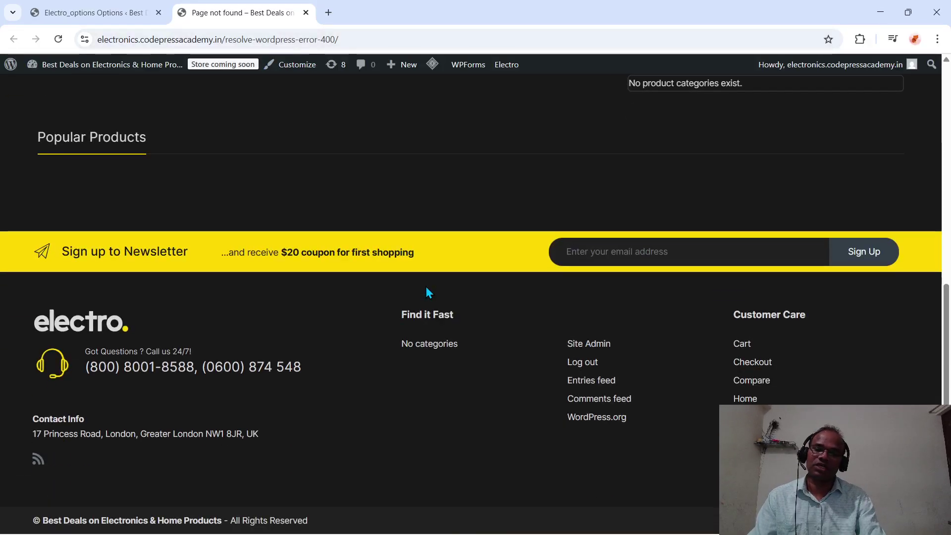
scroll(426, 289, up, 9)
scroll(426, 288, down, 4)
scroll(426, 288, up, 4)
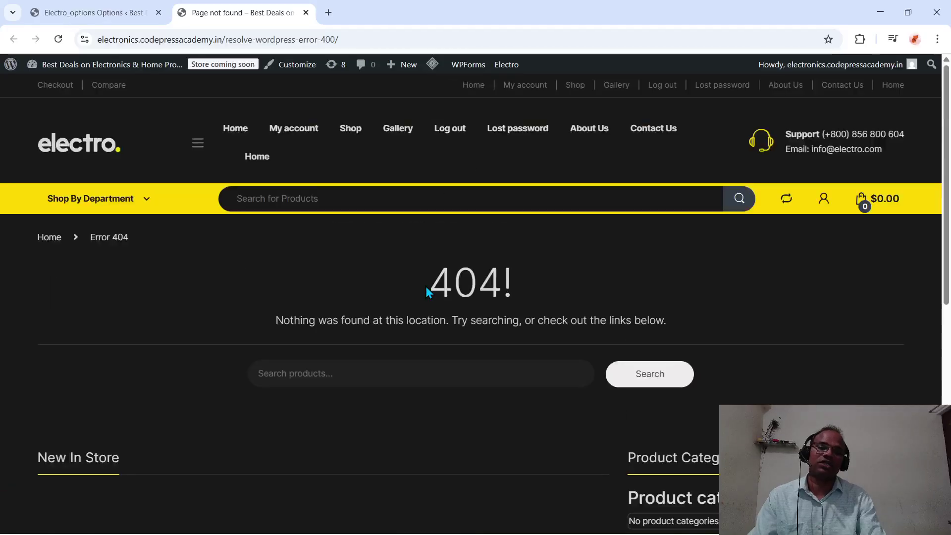
- Purge All - LSCache from the LiteSpeed admin-bar menu
scroll(426, 287, down, 5)
scroll(426, 286, up, 5)
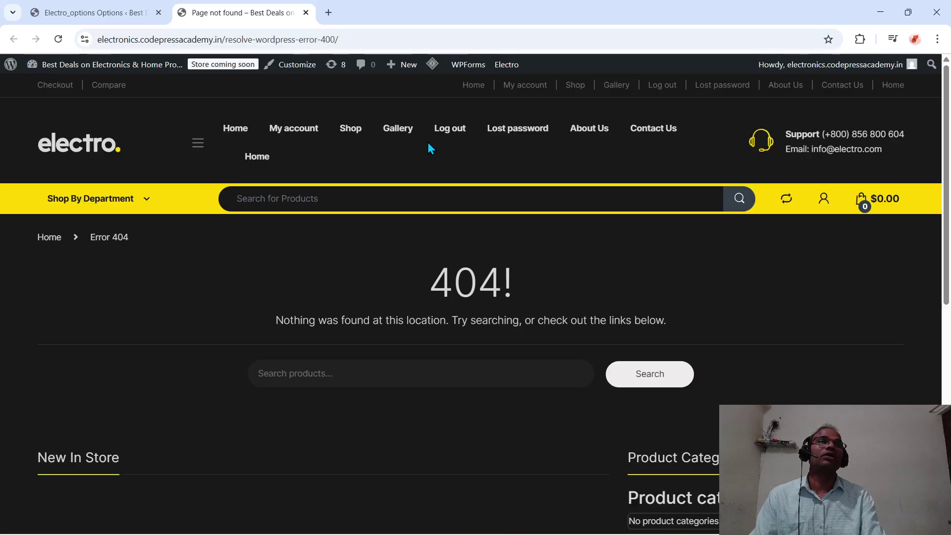
mouse_move(432, 67)
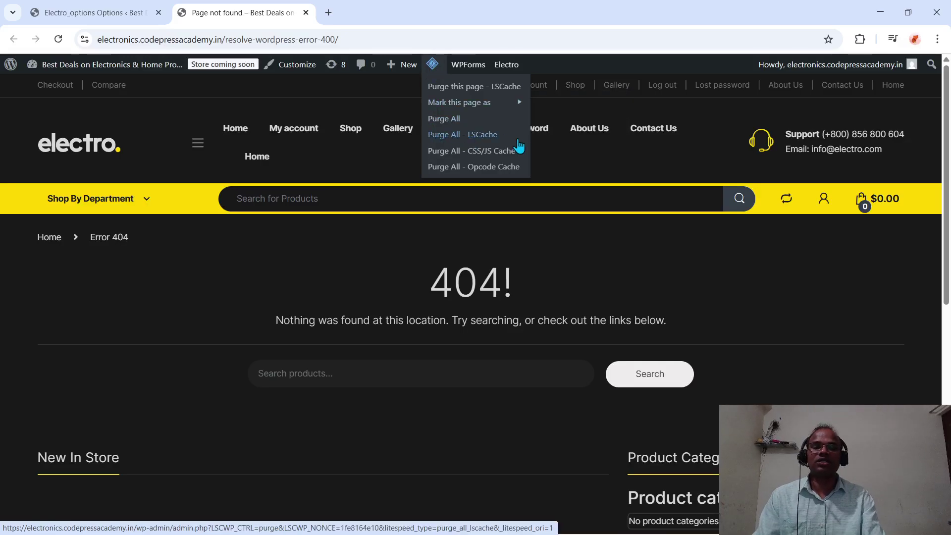
click(462, 167)
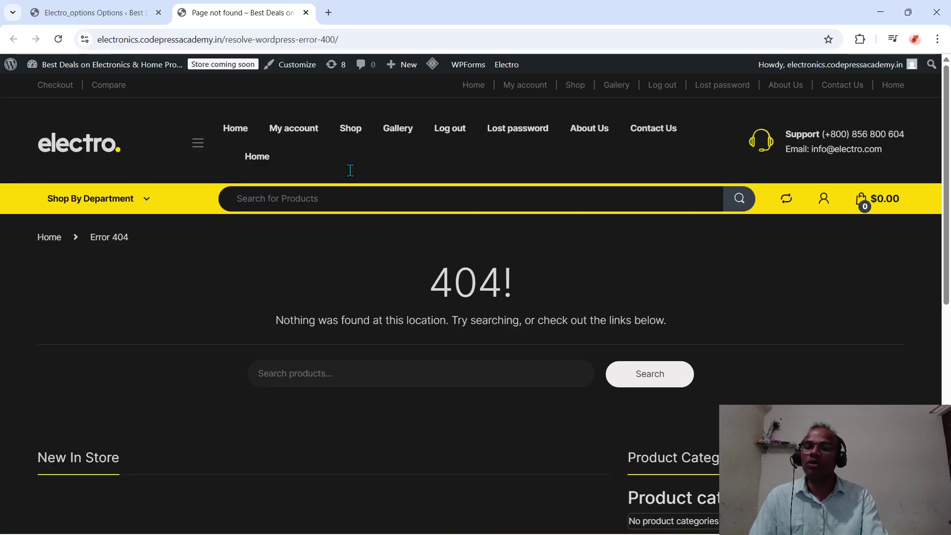
- Switch Electro's Website Mode under General from Dark to Light
click(124, 16)
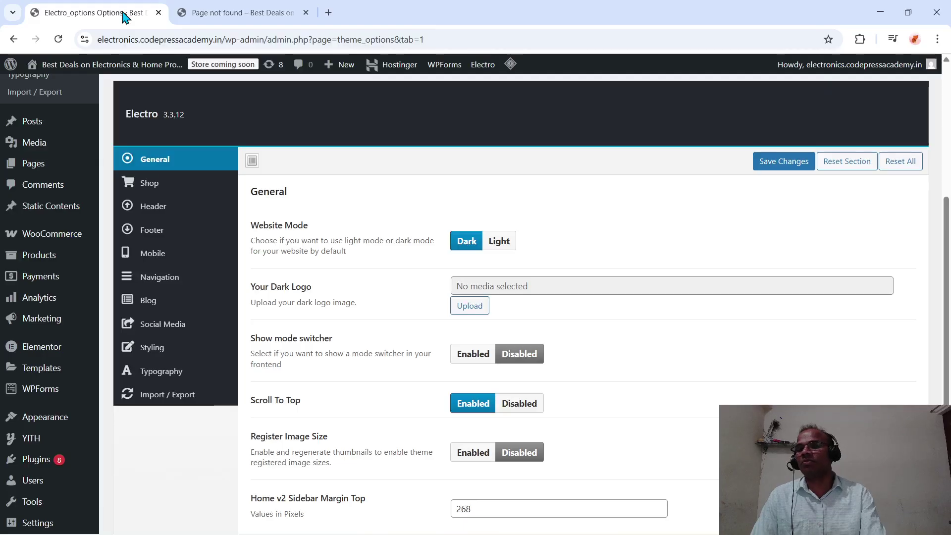
mouse_move(41, 246)
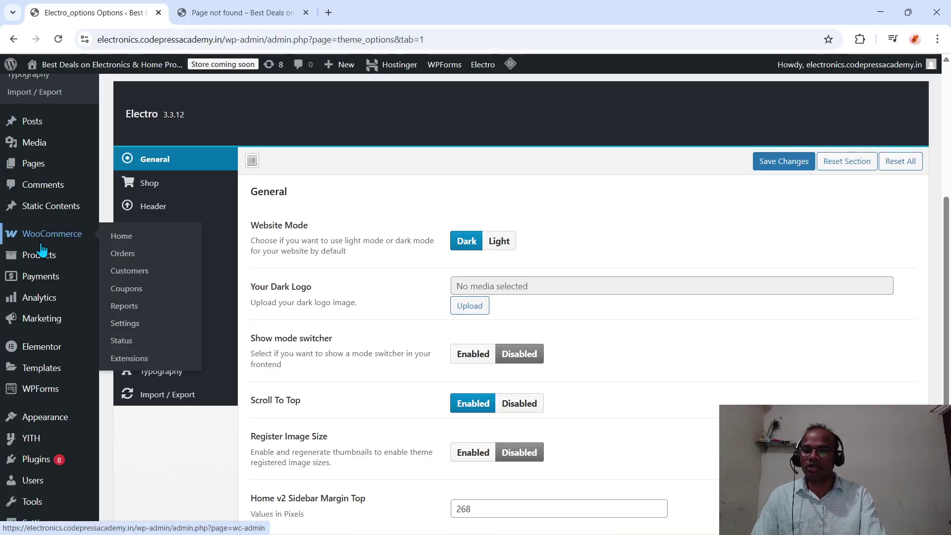
scroll(42, 249, down, 2)
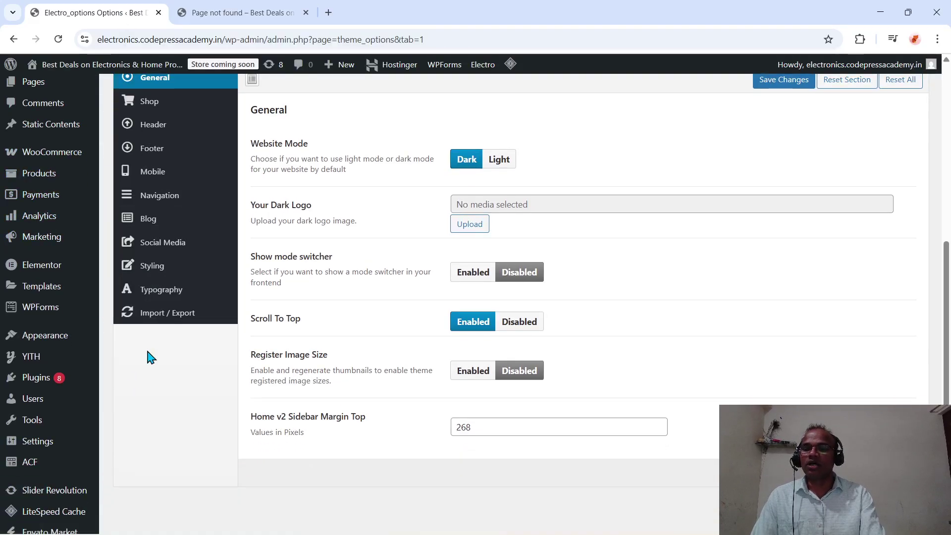
scroll(168, 297, up, 2)
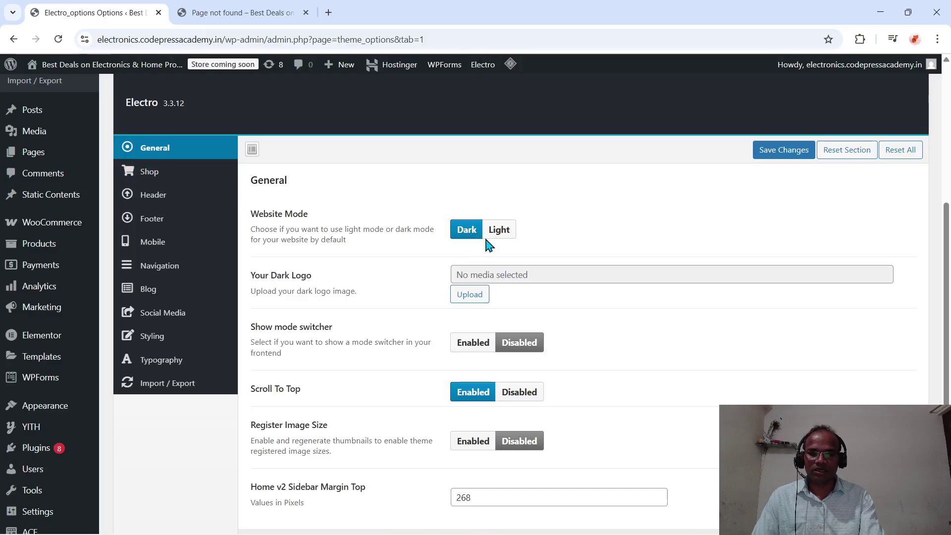
click(499, 231)
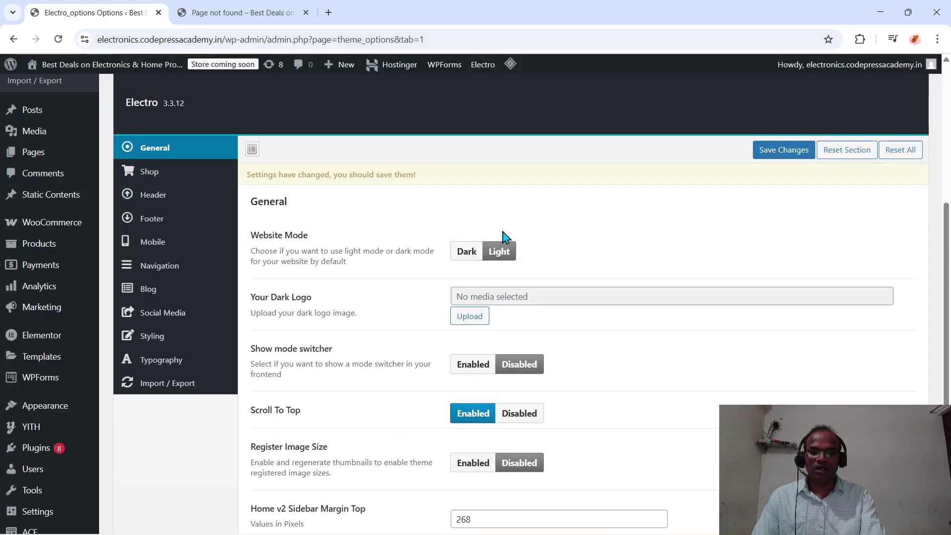
scroll(503, 237, down, 1)
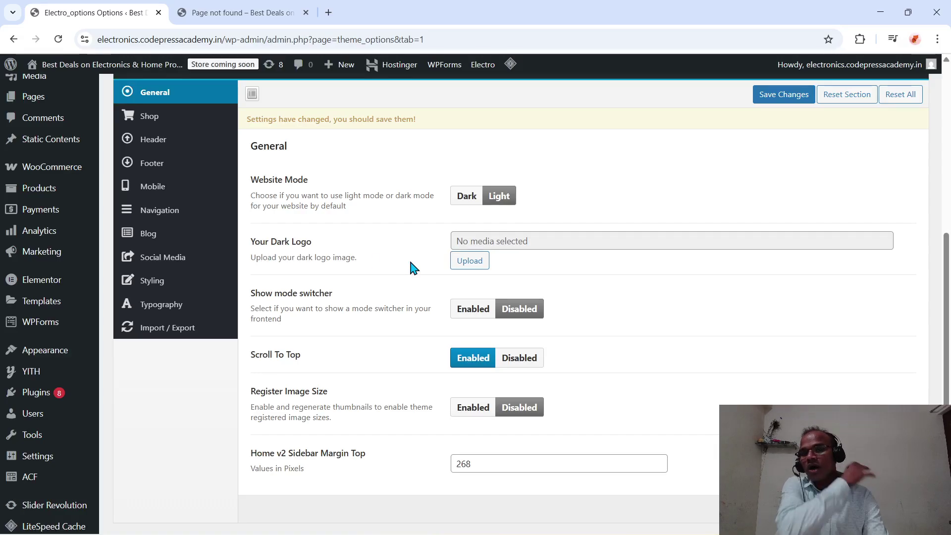
- Check the 404 page, then save the Electro theme settings
click(243, 12)
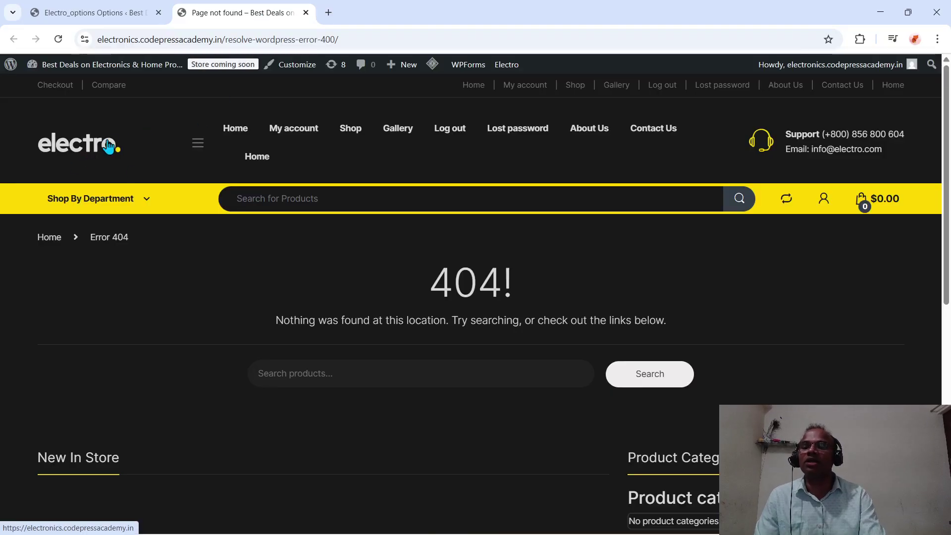
click(102, 18)
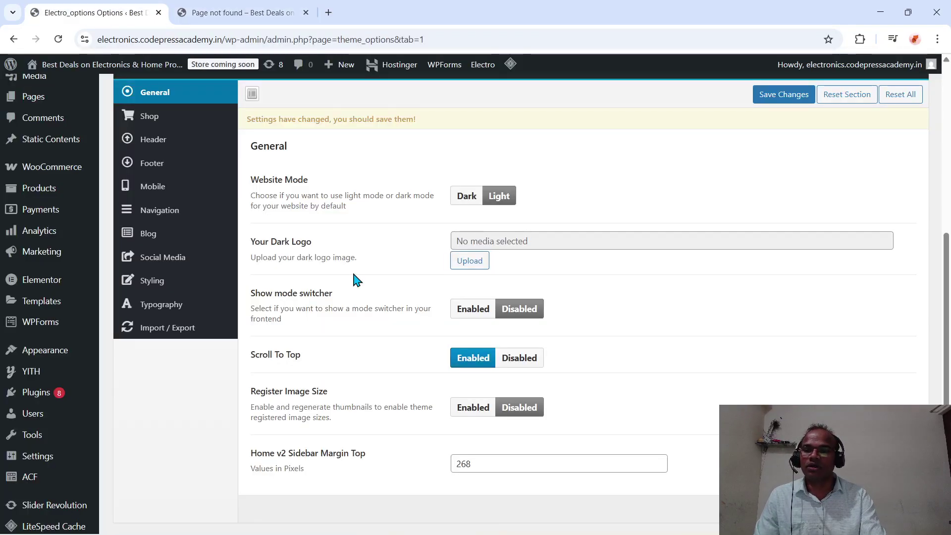
scroll(353, 273, up, 1)
scroll(353, 273, down, 1)
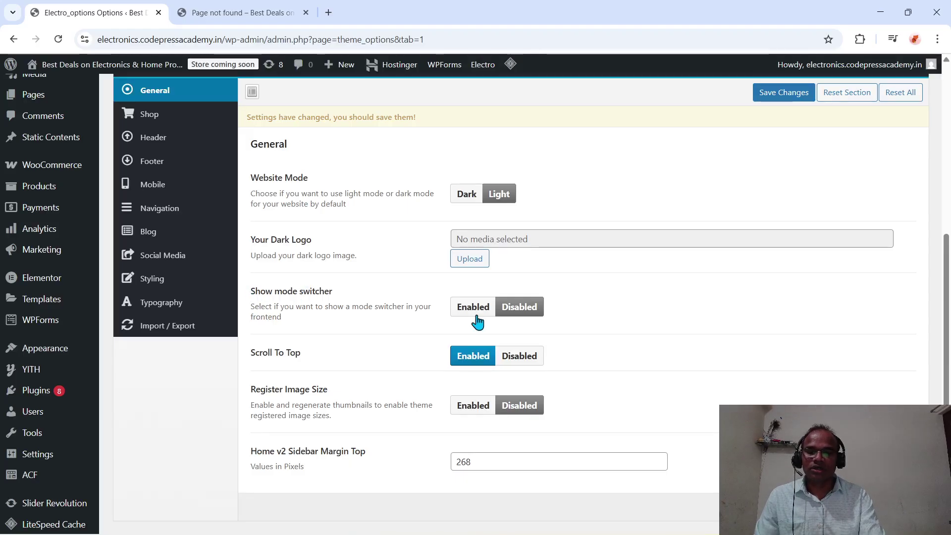
scroll(367, 384, down, 1)
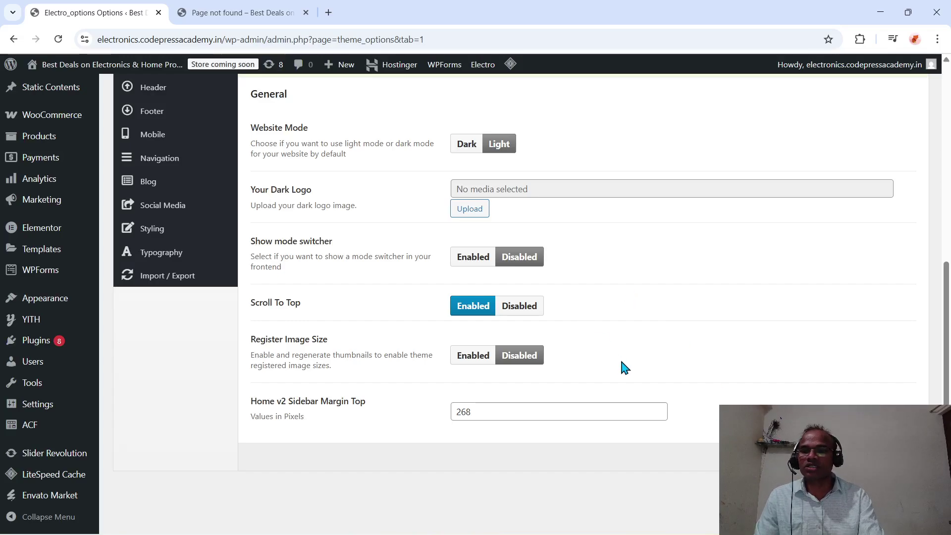
click(772, 457)
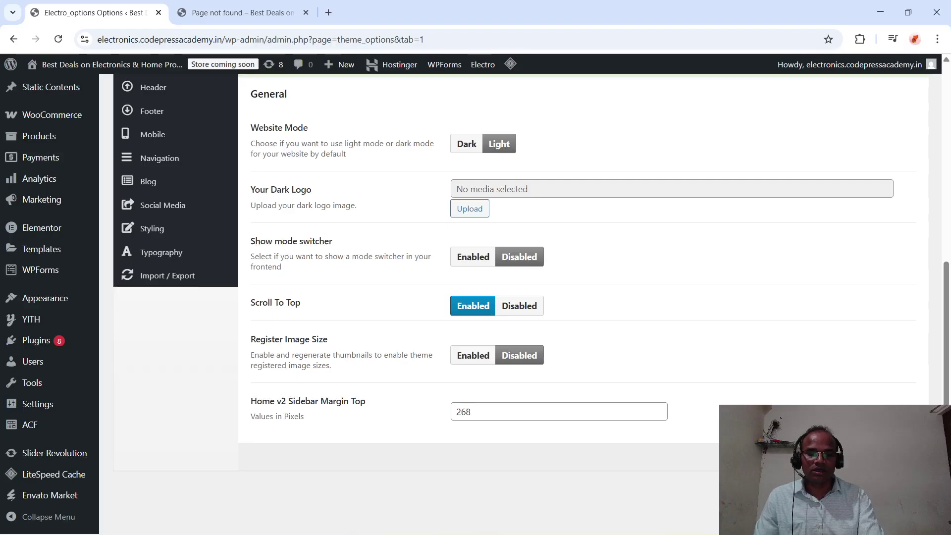
- Save the theme settings again and look over the Footer, Header and Shop options
click(772, 456)
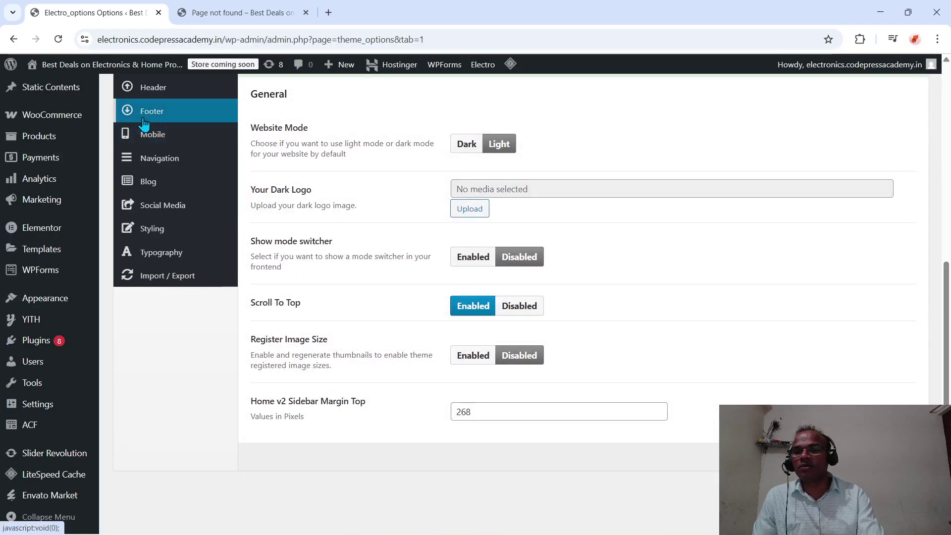
click(145, 114)
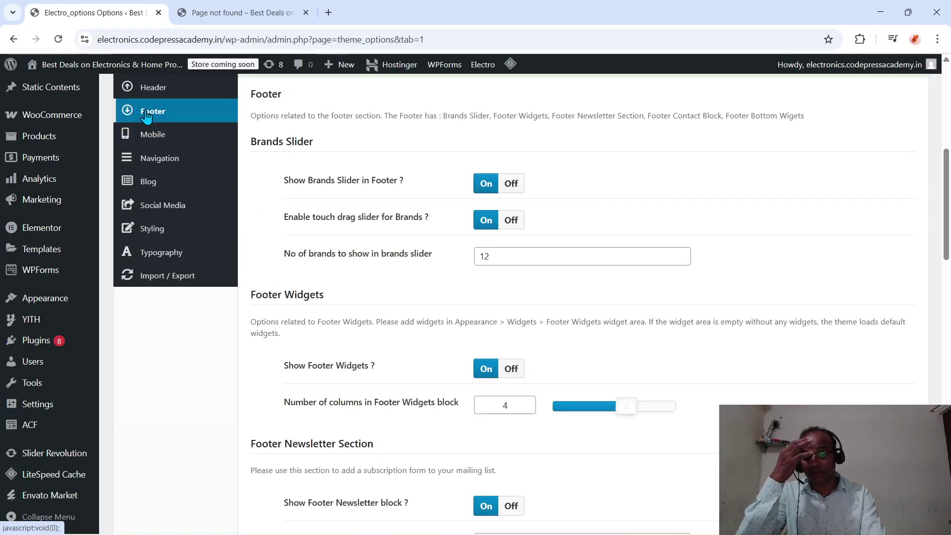
scroll(347, 176, down, 1)
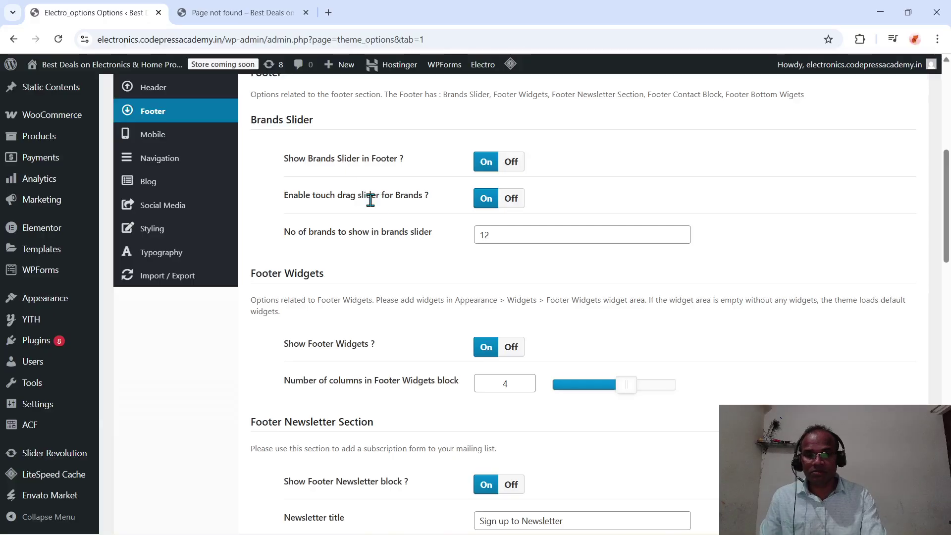
scroll(419, 266, up, 3)
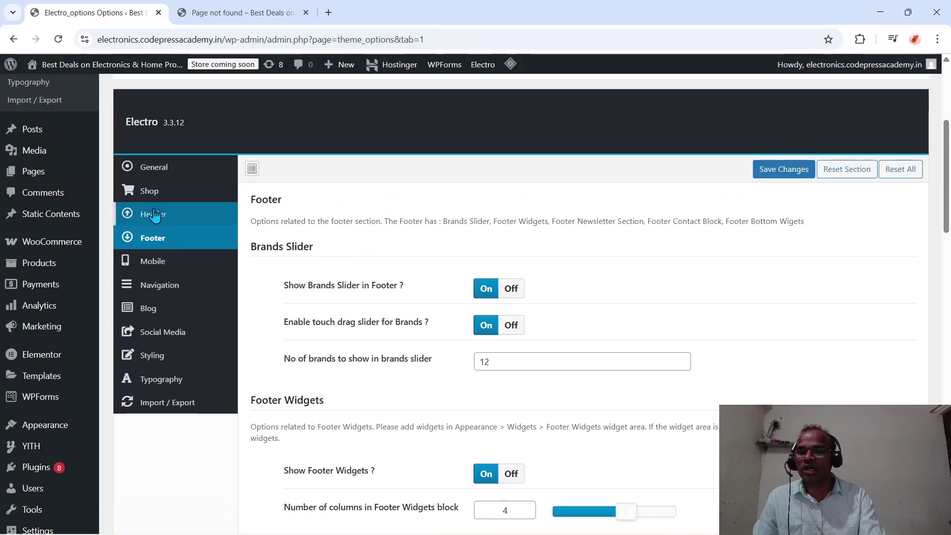
click(153, 214)
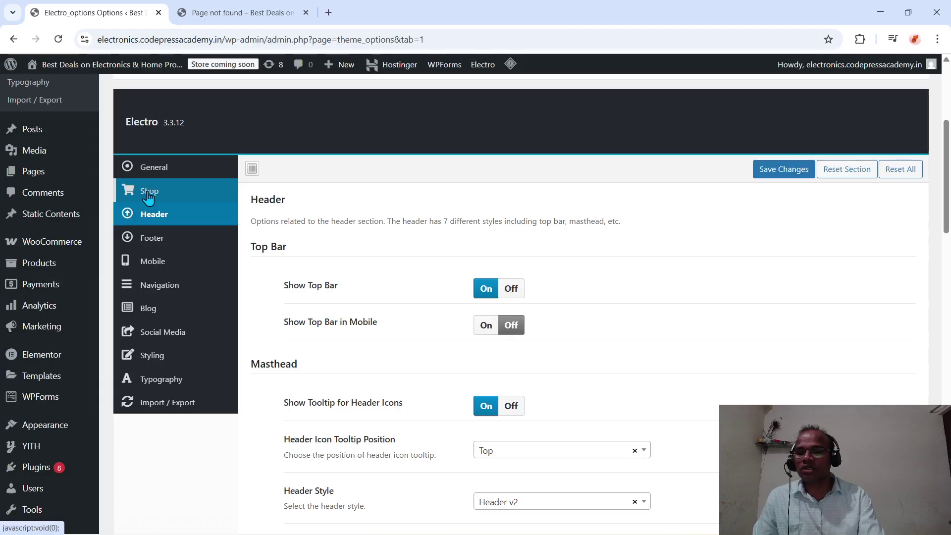
click(149, 191)
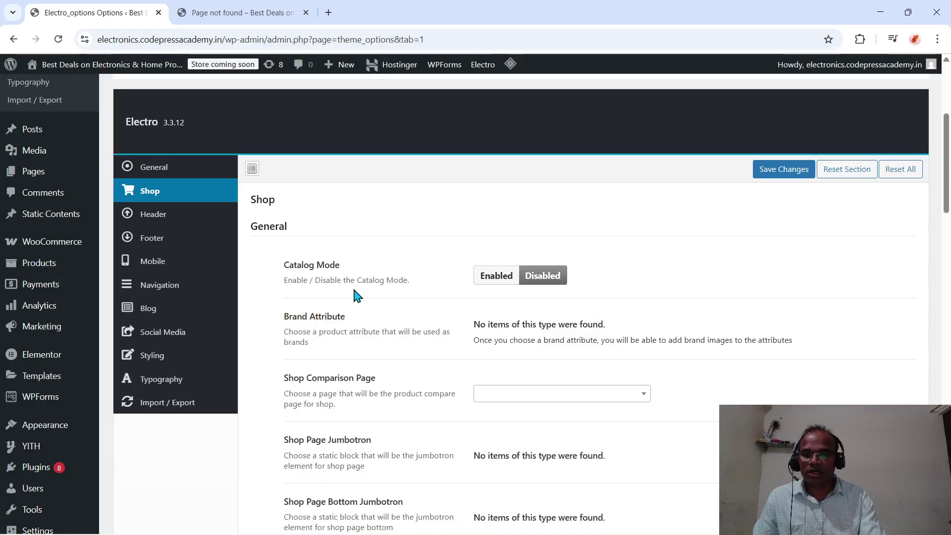
- Set the Shop Comparison Page to Compare [19]
scroll(464, 305, down, 1)
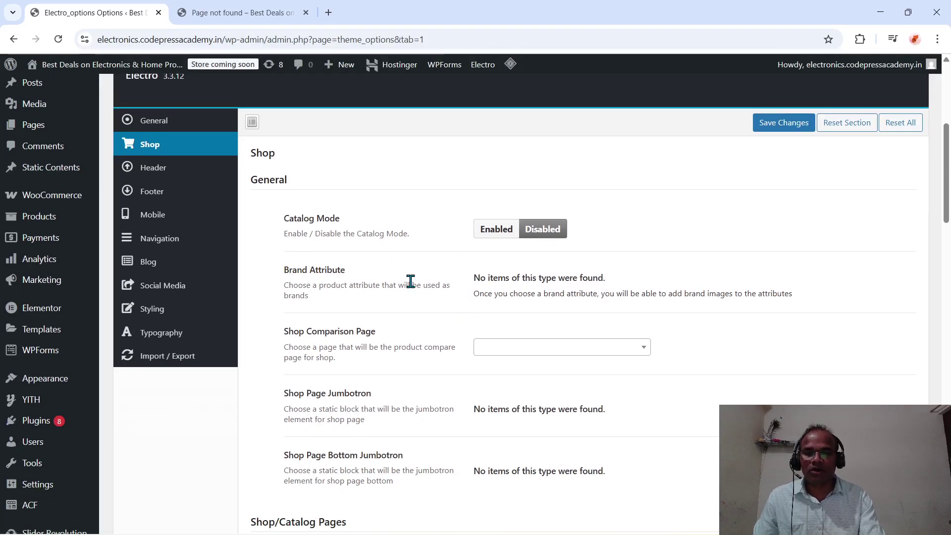
scroll(448, 279, down, 1)
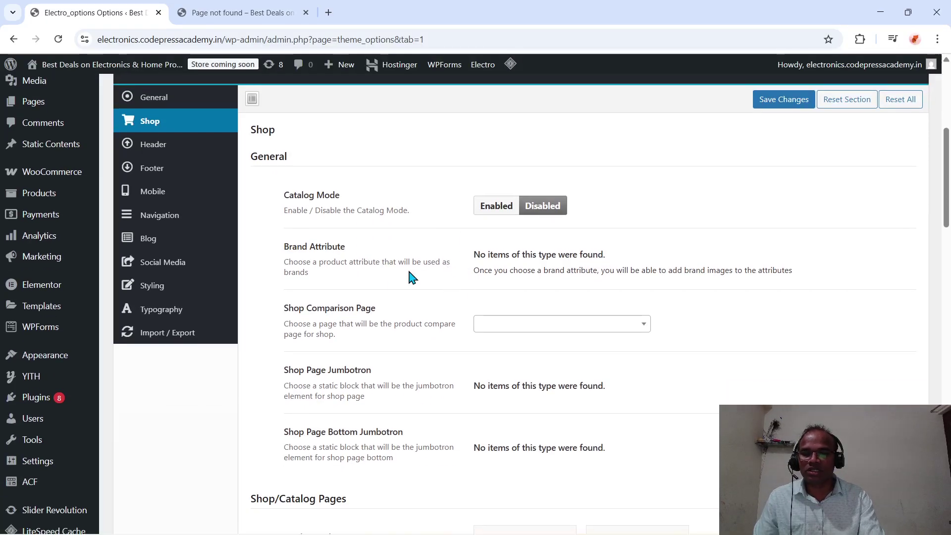
scroll(373, 324, down, 1)
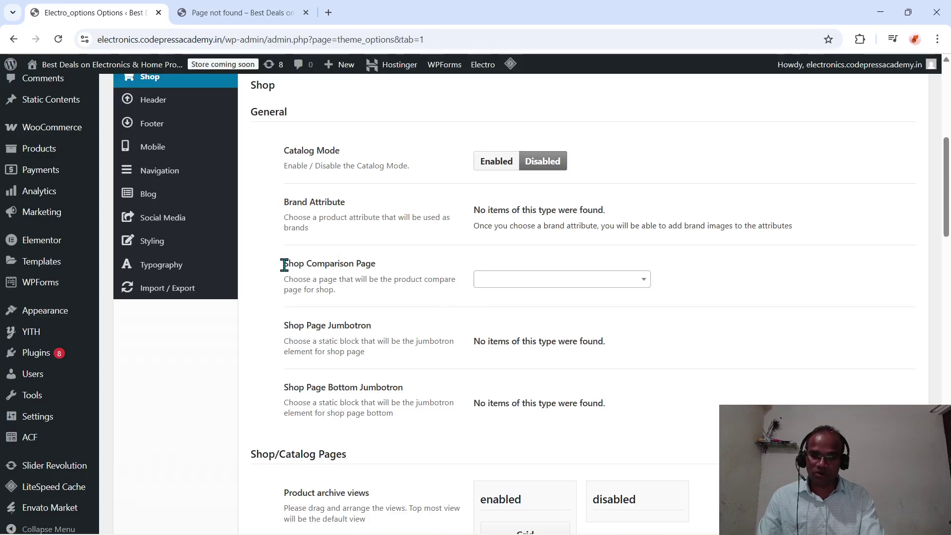
drag(284, 265, 509, 277)
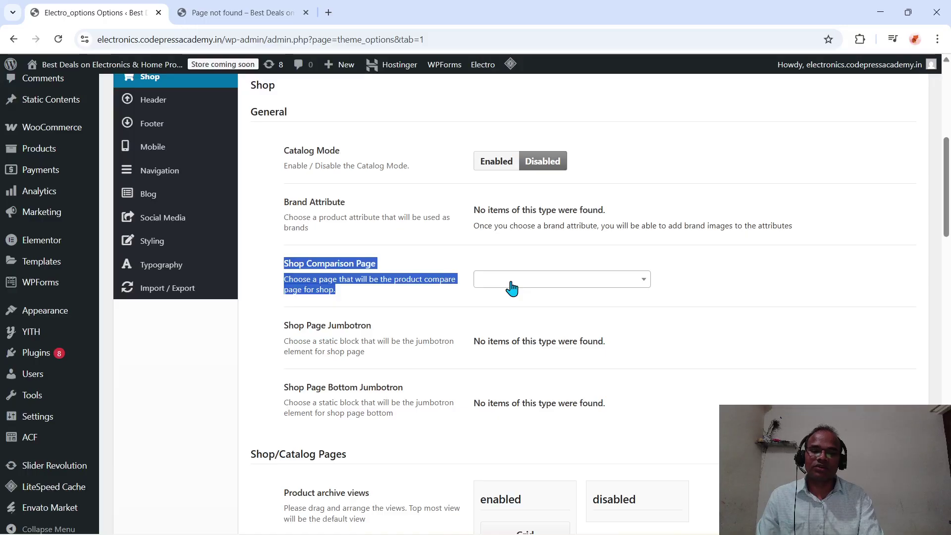
click(511, 281)
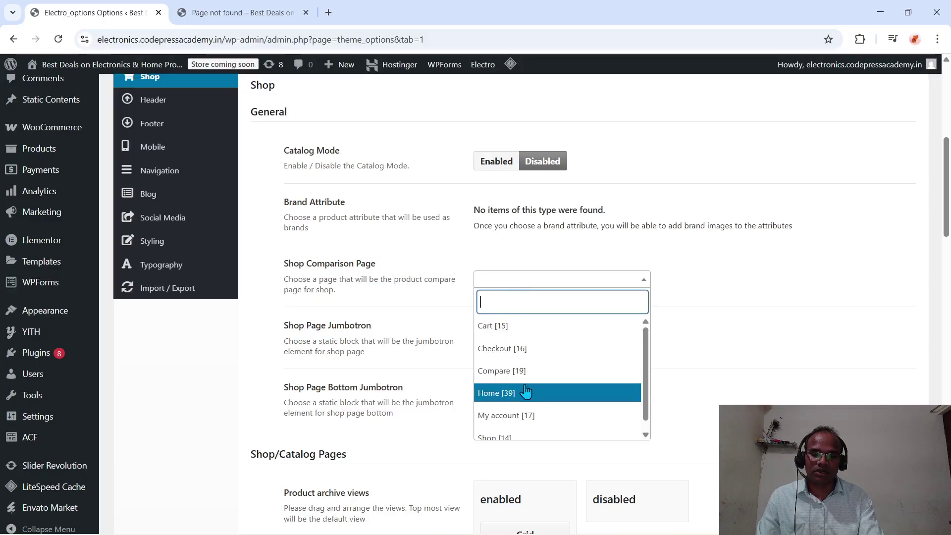
click(503, 372)
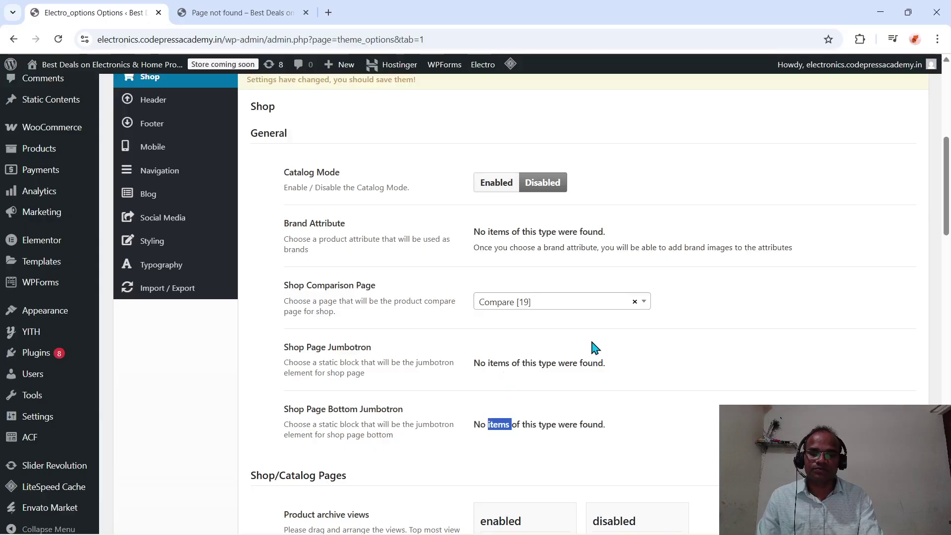
scroll(503, 346, down, 2)
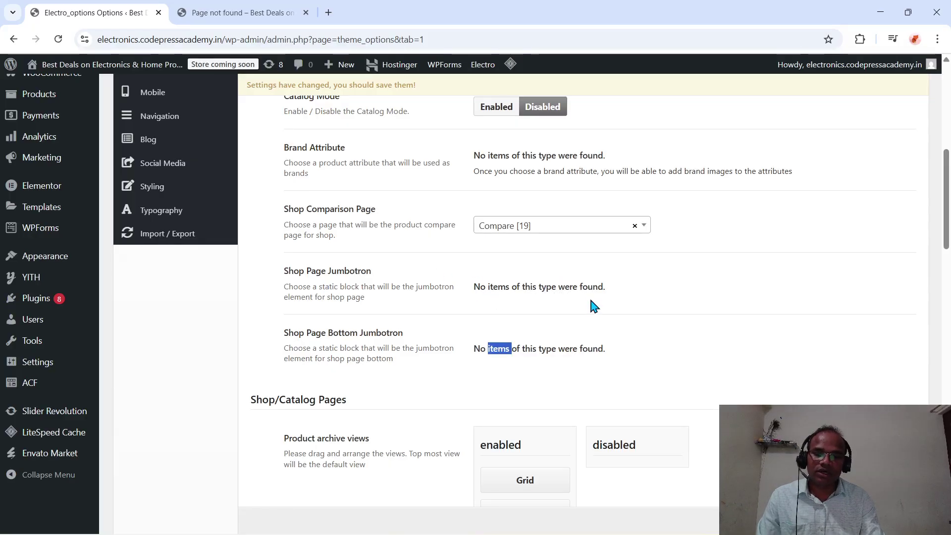
scroll(575, 325, down, 1)
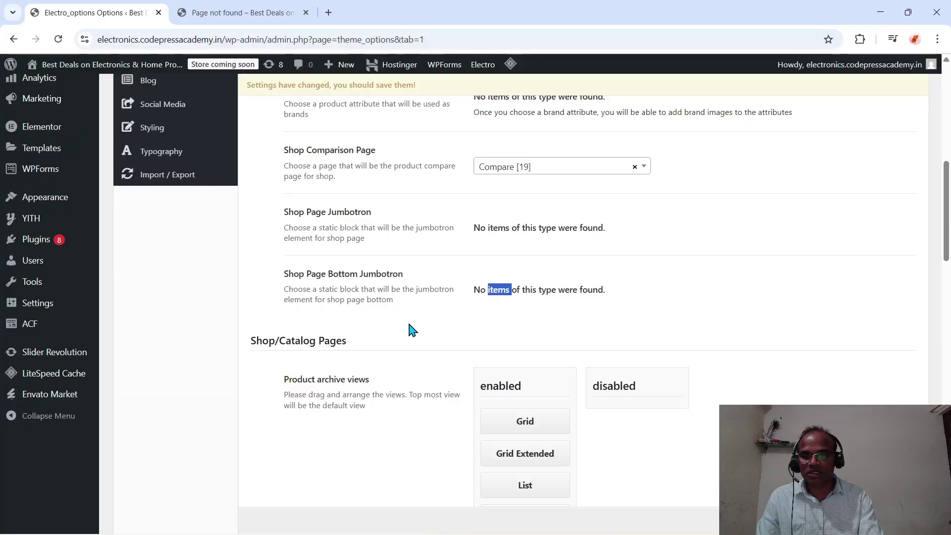
scroll(409, 324, down, 3)
scroll(411, 329, down, 3)
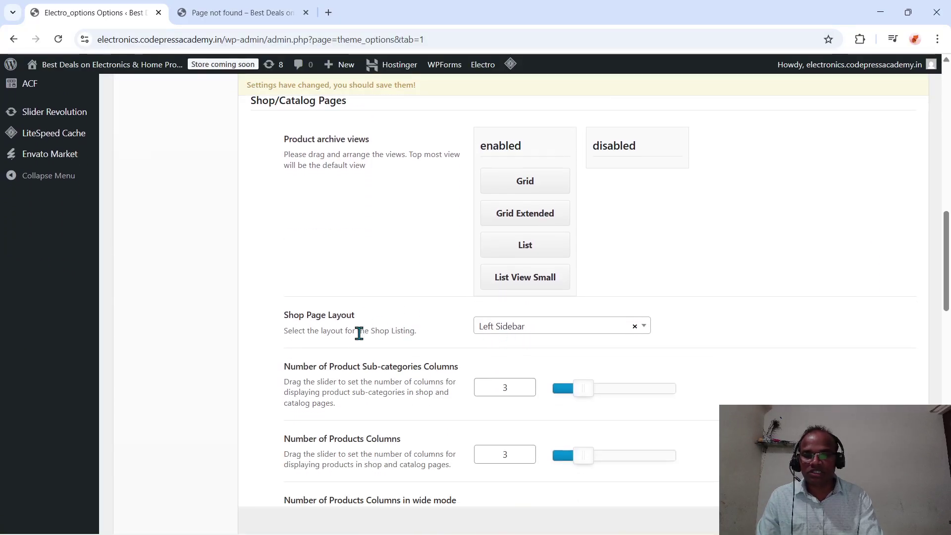
scroll(357, 331, down, 2)
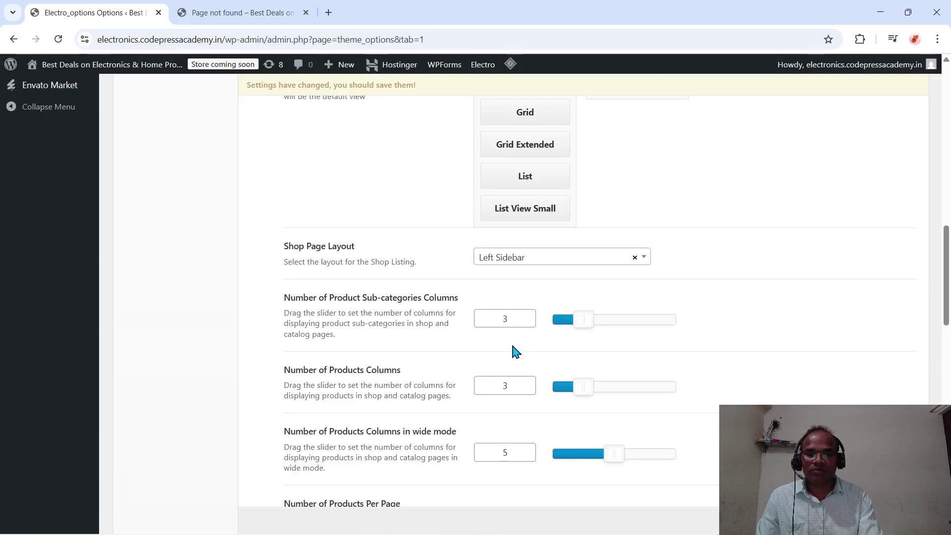
scroll(413, 380, down, 4)
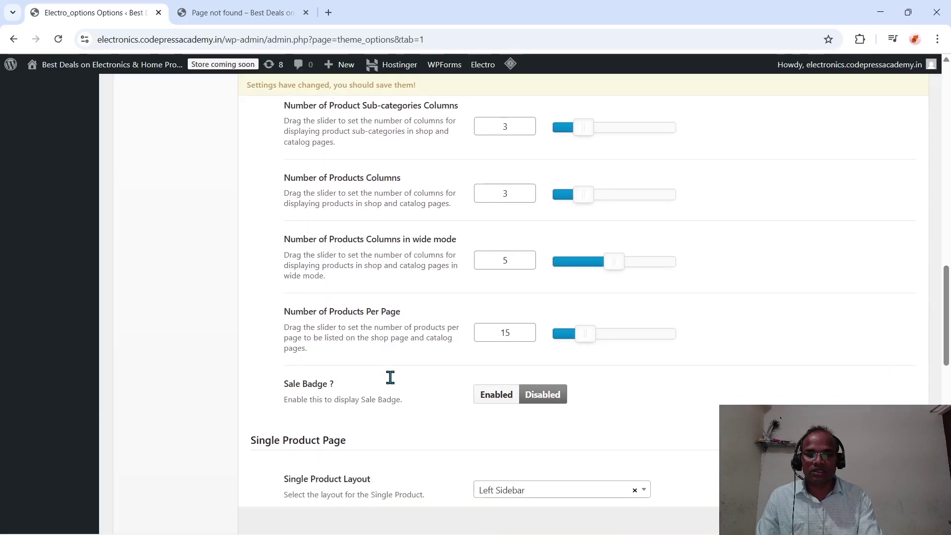
scroll(390, 382, down, 2)
scroll(391, 382, down, 2)
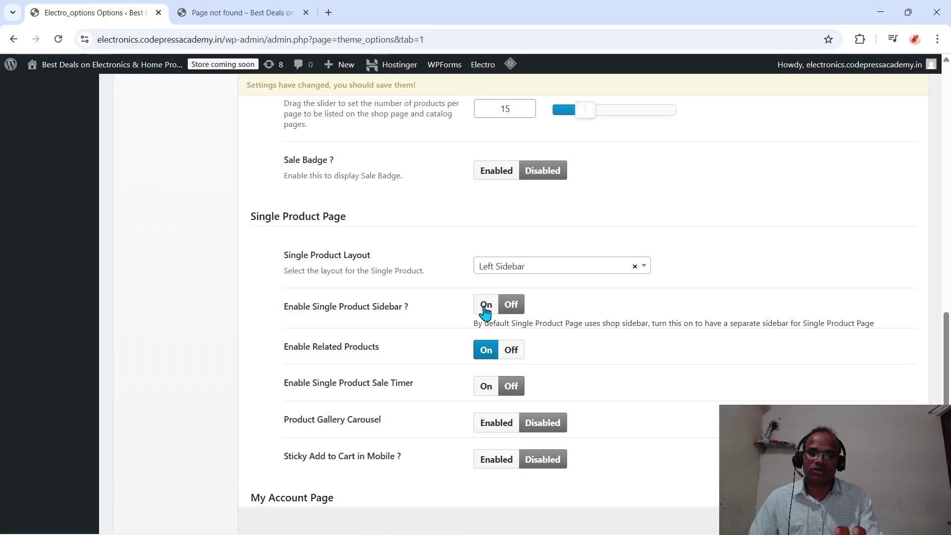
scroll(486, 310, down, 1)
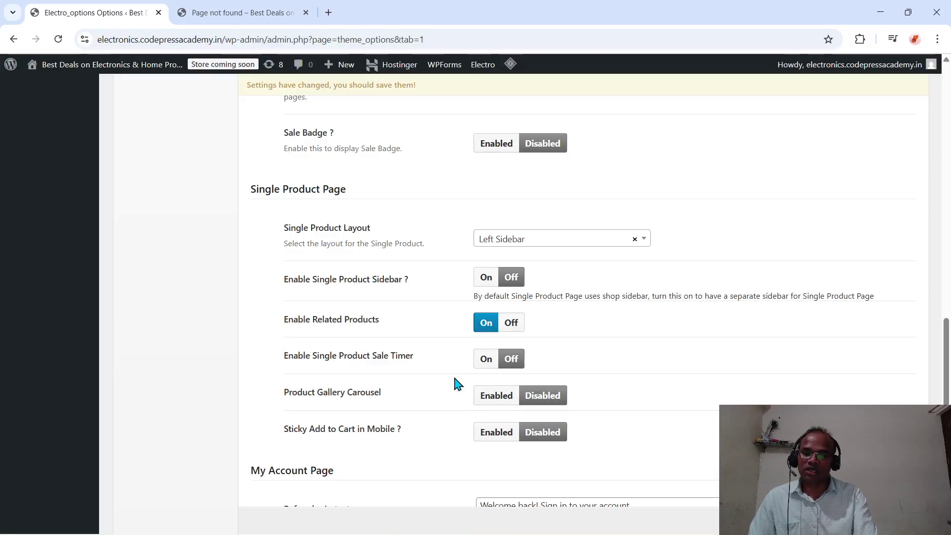
- Turn on Enable Single Product Sale Timer
scroll(454, 384, down, 1)
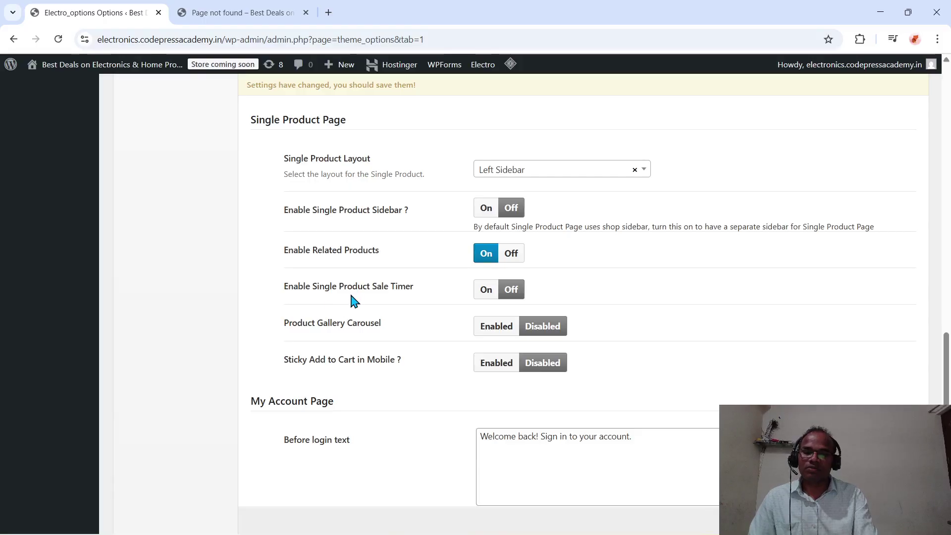
click(486, 293)
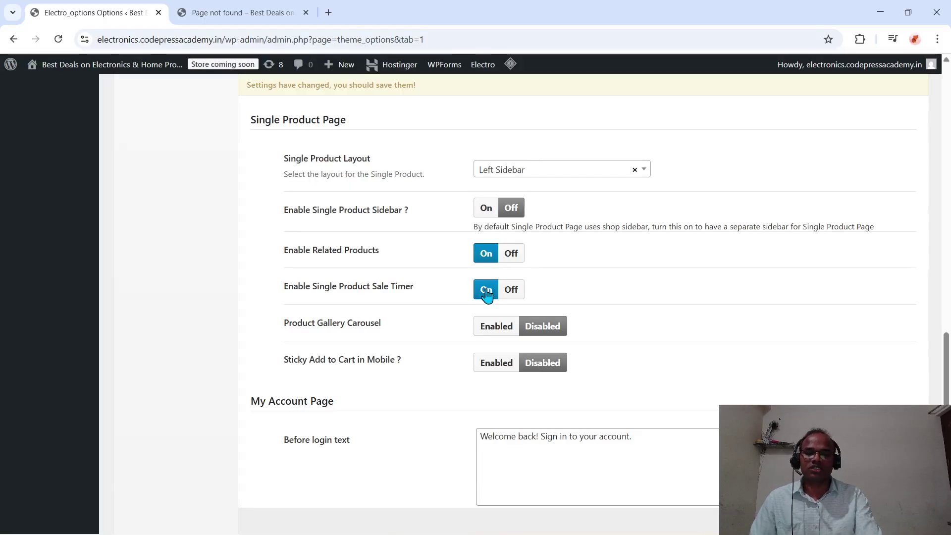
scroll(486, 293, down, 1)
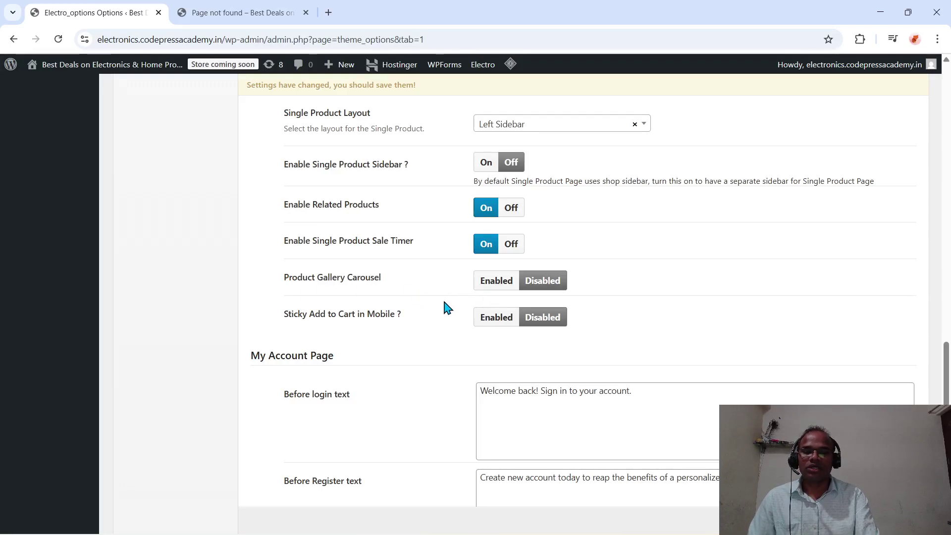
scroll(446, 307, down, 1)
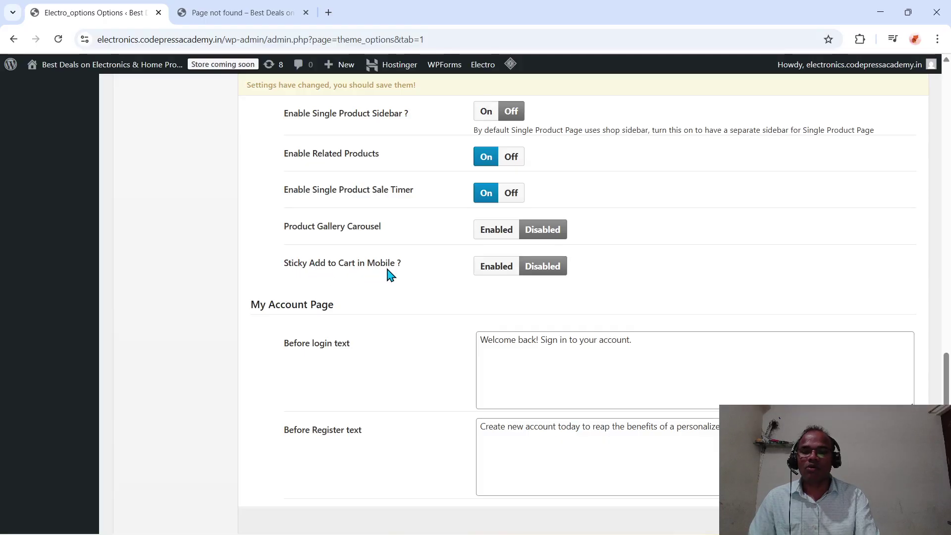
- Enable Sticky Add to Cart in Mobile and review the My Account and Dokan Store sections
click(493, 273)
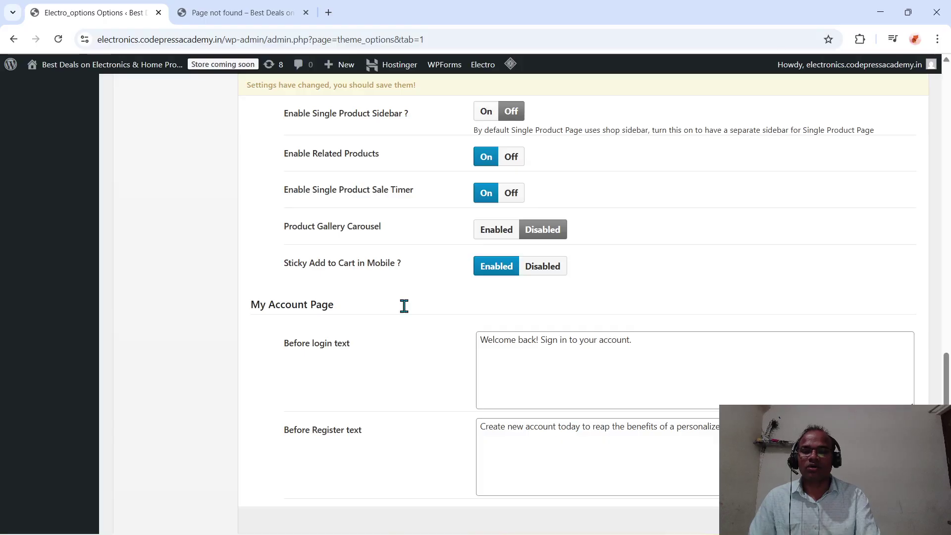
scroll(404, 305, down, 2)
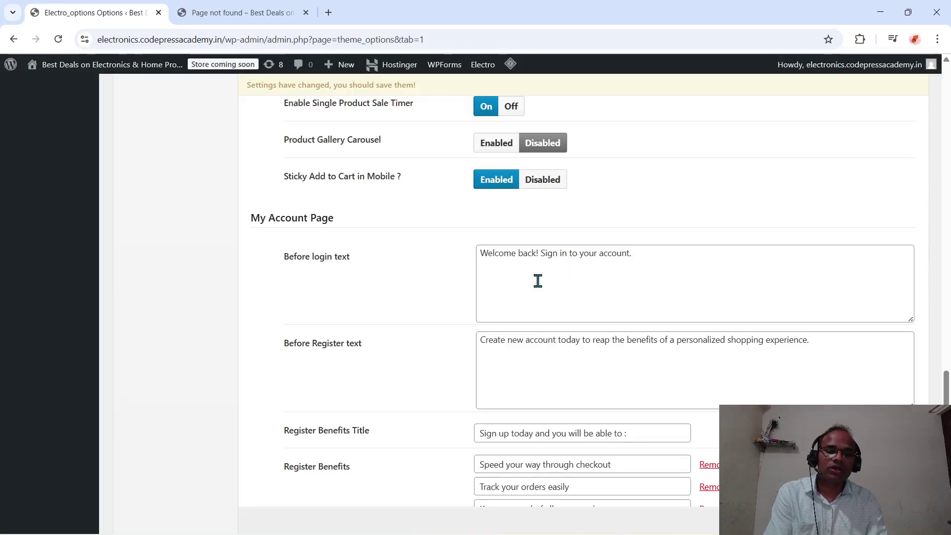
scroll(538, 281, down, 1)
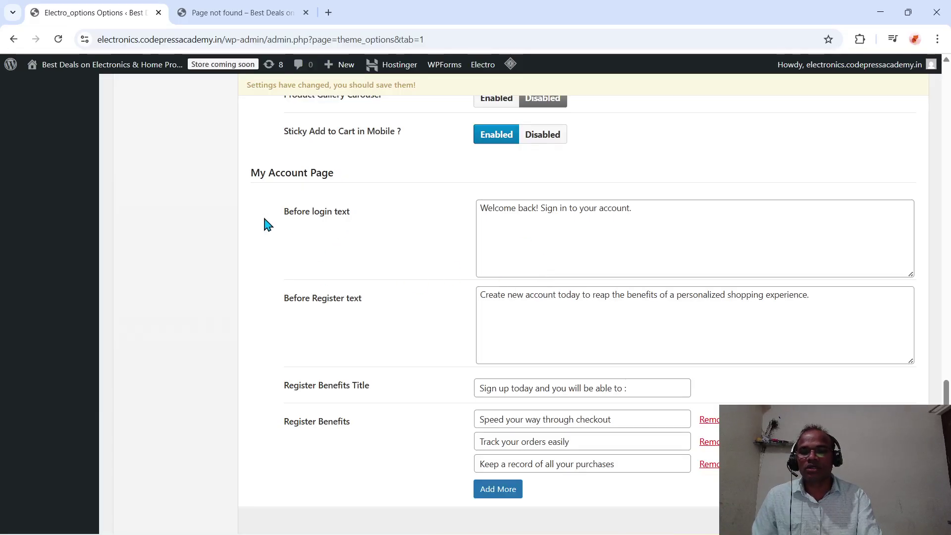
scroll(390, 317, down, 1)
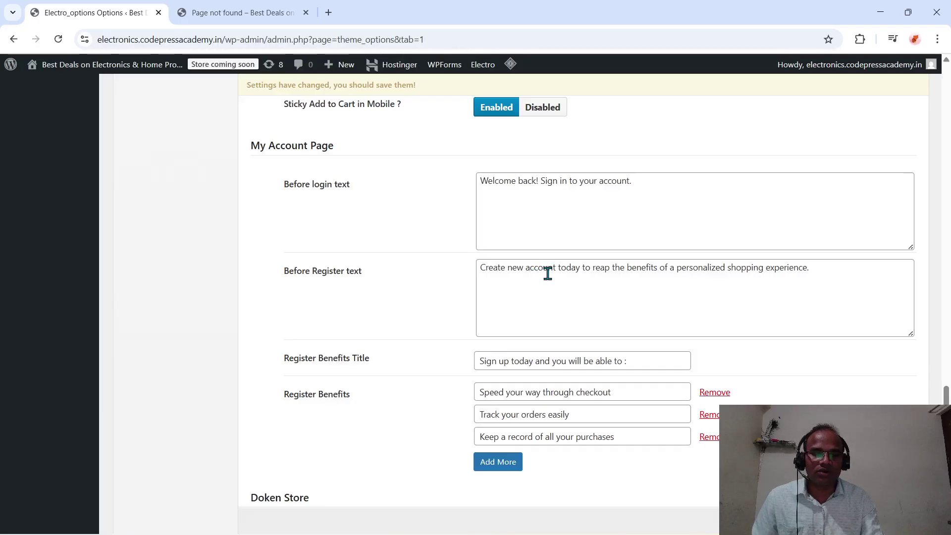
scroll(594, 278, down, 1)
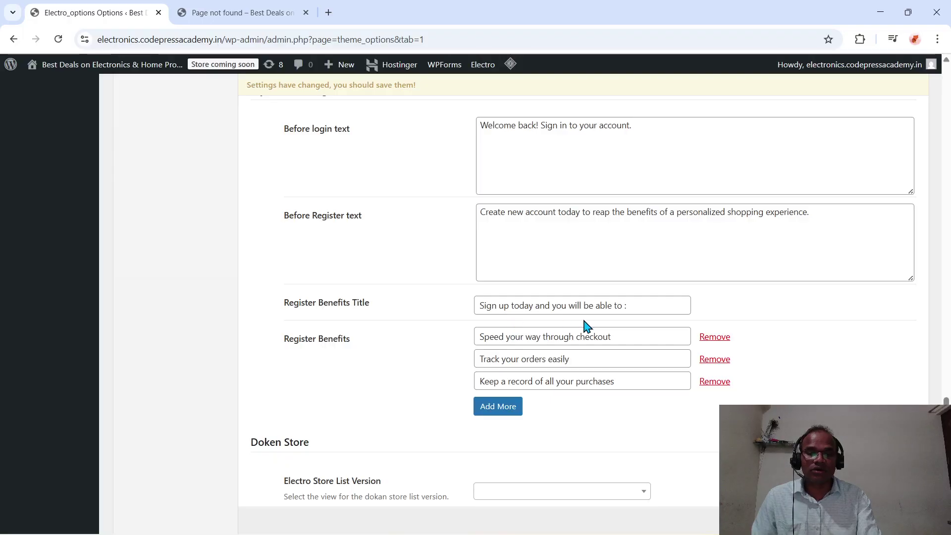
scroll(584, 324, down, 1)
scroll(584, 324, down, 2)
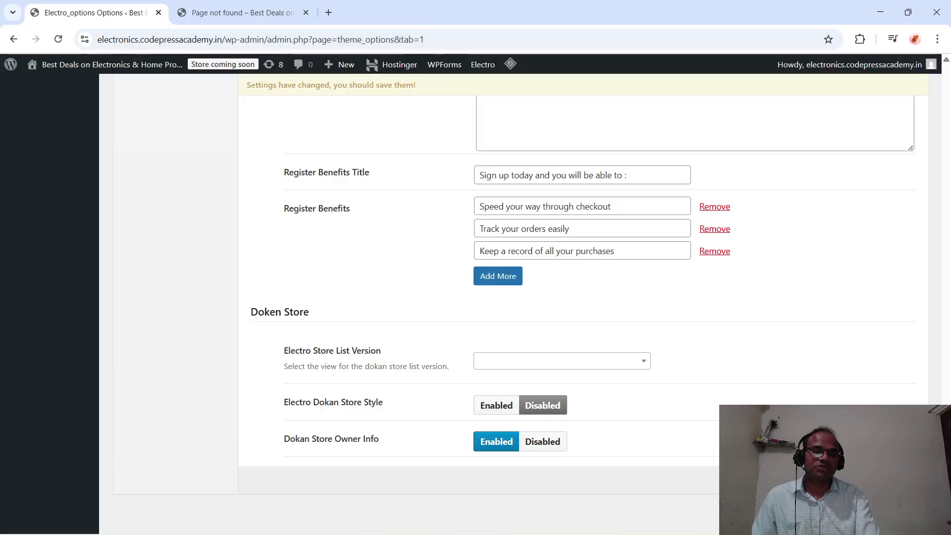
scroll(310, 225, up, 20)
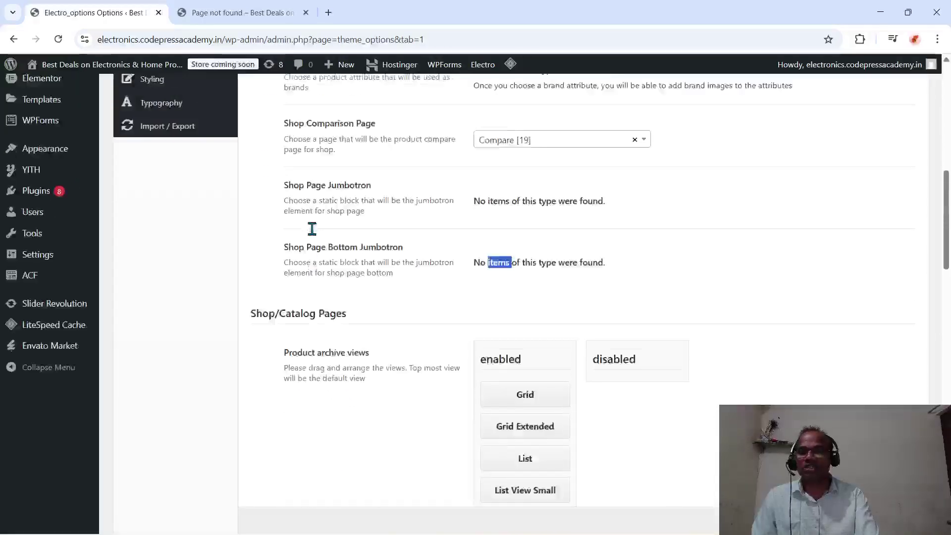
- Open the Header options, glance at the 404 storefront tab, and save the theme changes
scroll(312, 228, up, 7)
scroll(310, 225, down, 3)
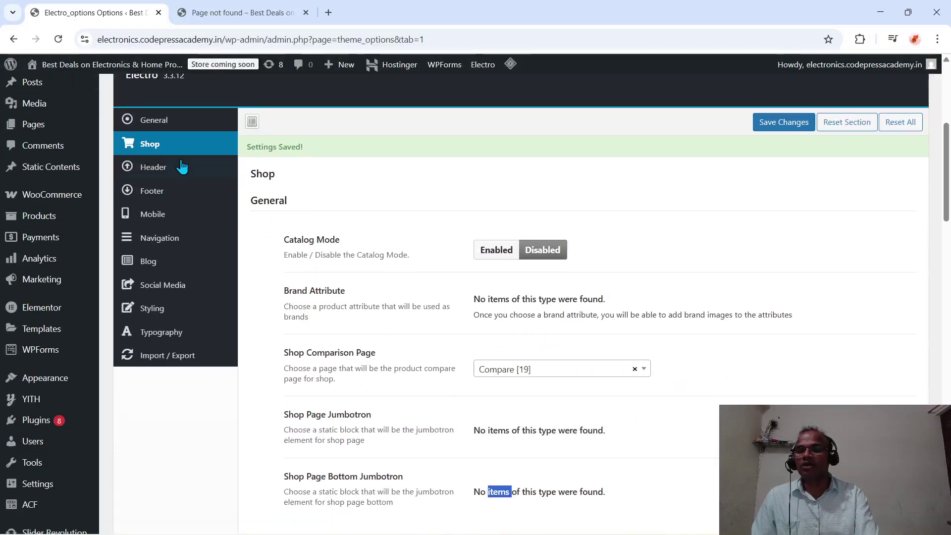
click(155, 171)
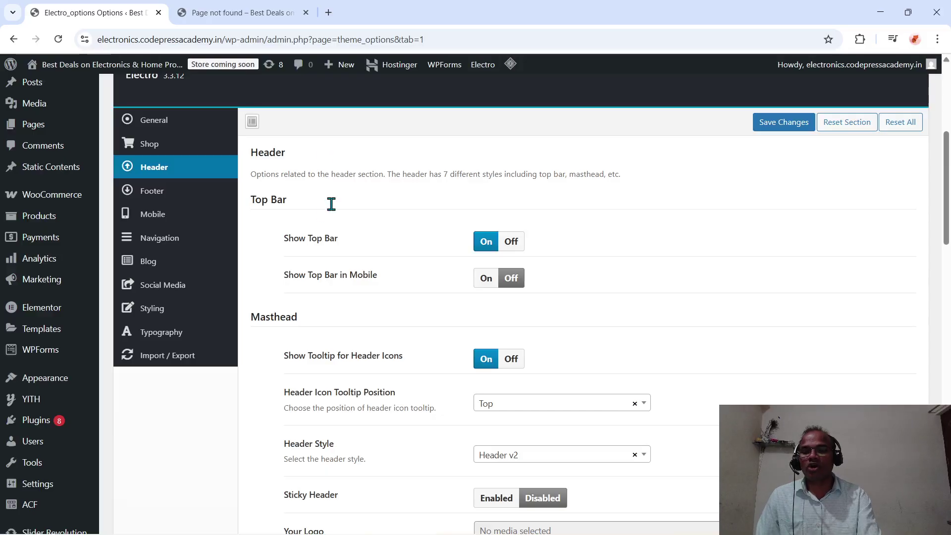
click(261, 14)
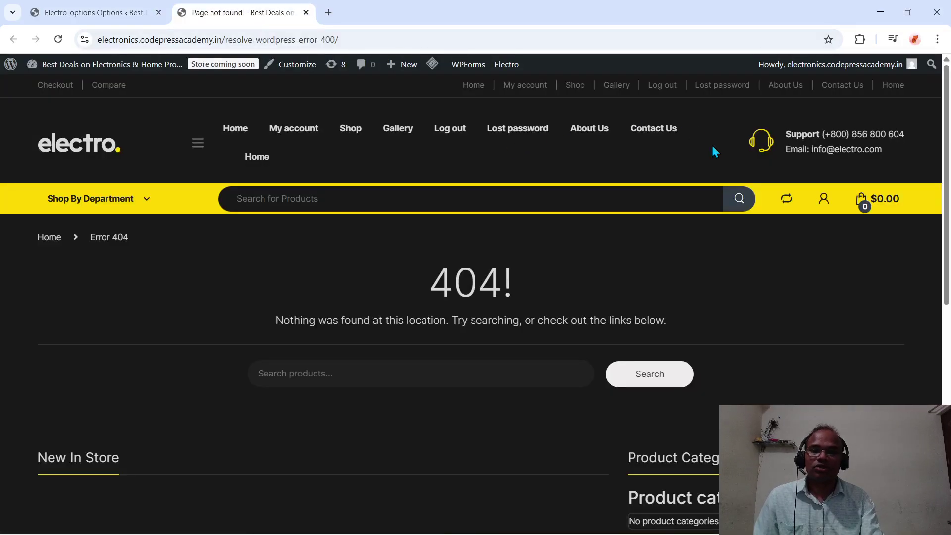
scroll(713, 148, down, 1)
scroll(713, 149, up, 1)
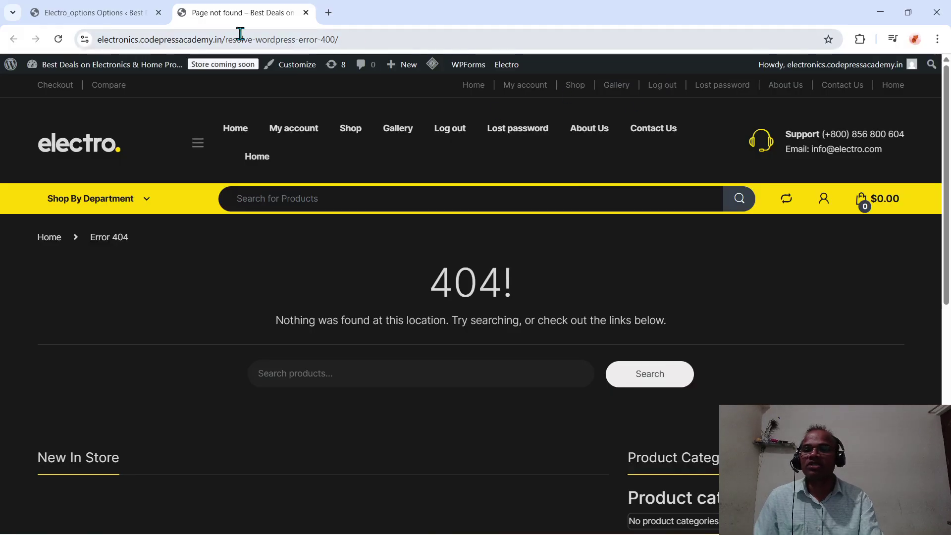
click(138, 15)
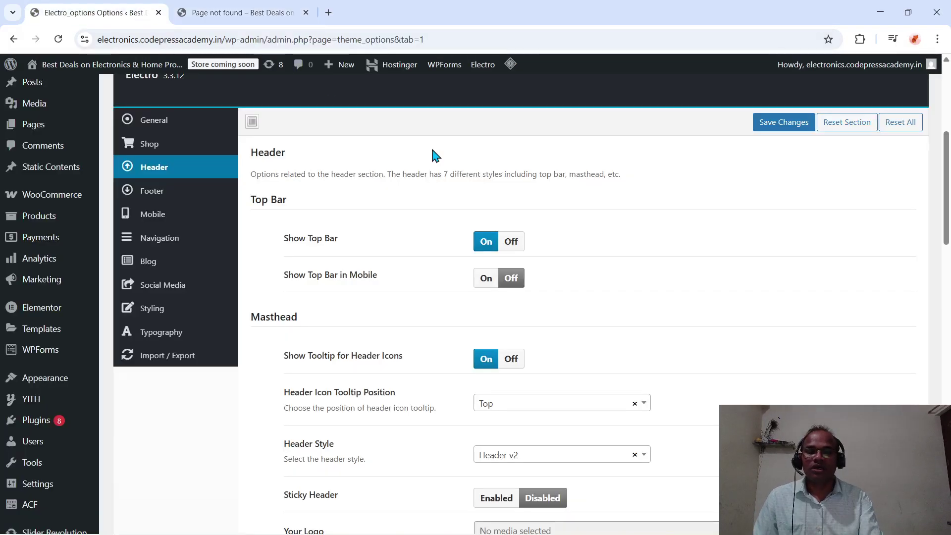
click(767, 122)
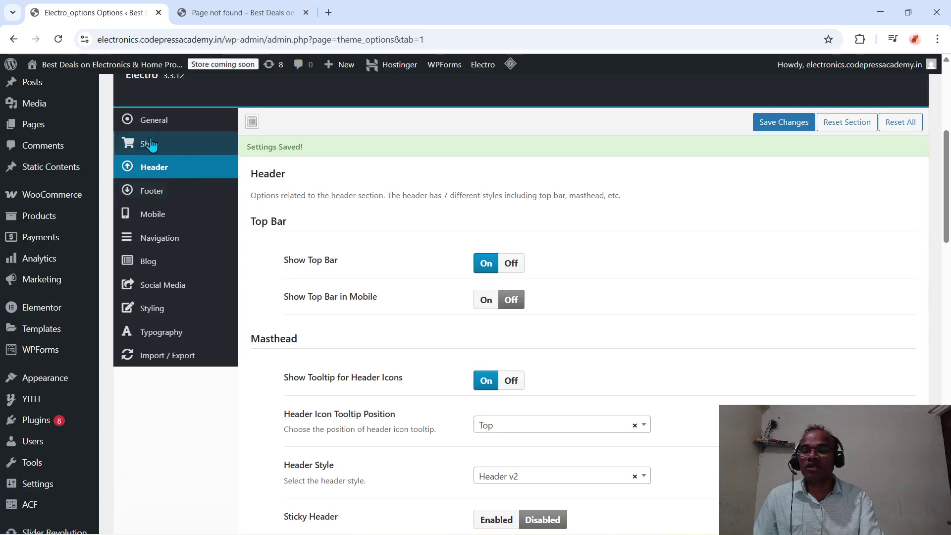
- Trim the 404 path from the storefront address to load the site's home page
click(271, 14)
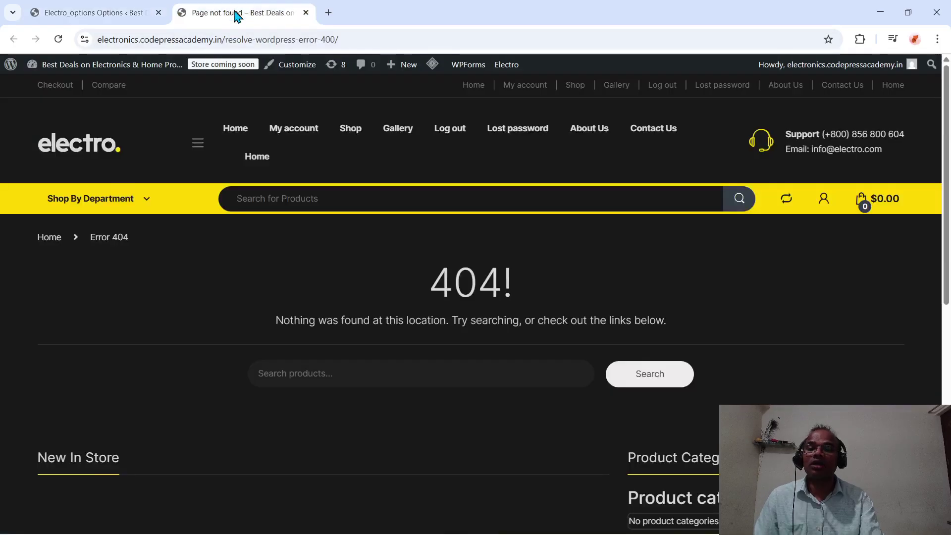
click(299, 41)
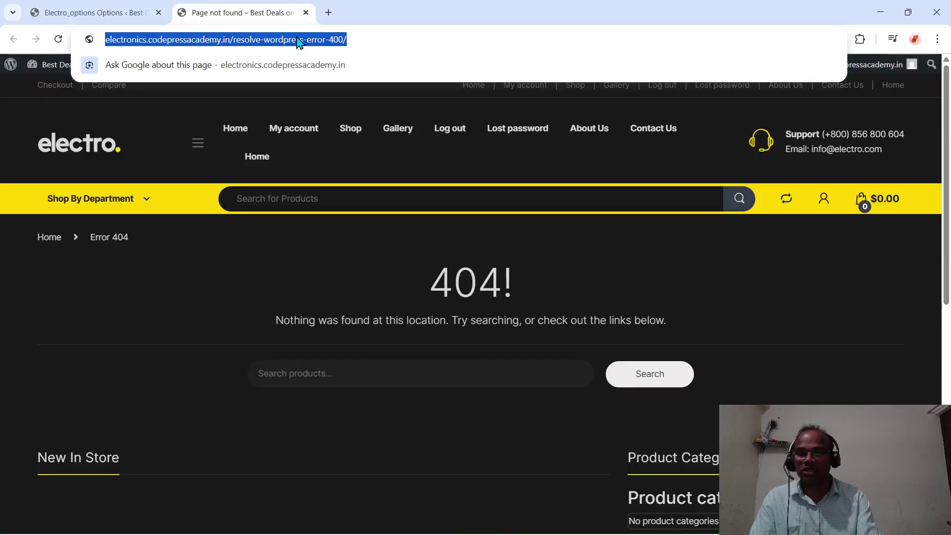
key(End)
key(BackSpace)
key(BackSpace)
key(BackSpace)
key(BackSpace)
key(BackSpace)
key(BackSpace)
key(BackSpace)
key(BackSpace)
key(BackSpace)
key(BackSpace)
key(BackSpace)
key(BackSpace)
key(BackSpace)
key(BackSpace)
key(BackSpace)
key(BackSpace)
key(BackSpace)
key(BackSpace)
key(BackSpace)
key(BackSpace)
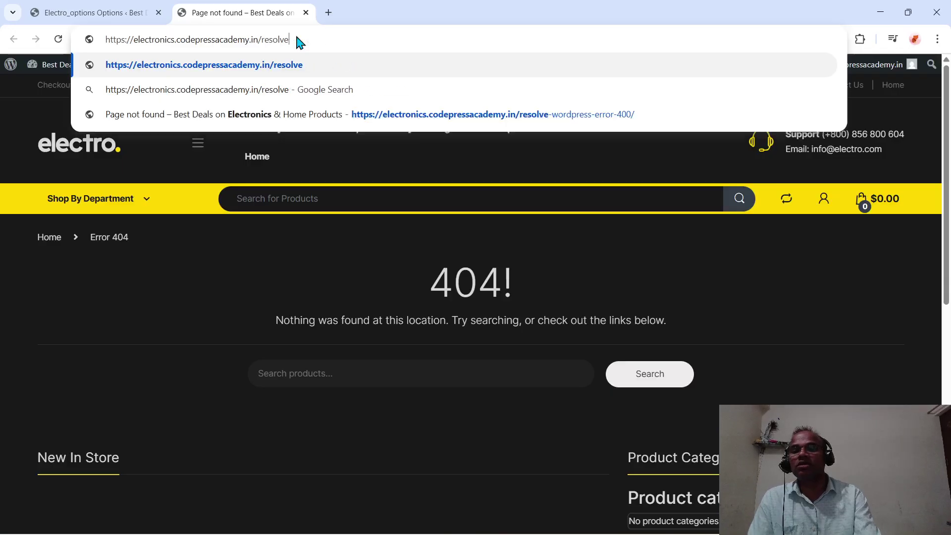
key(BackSpace)
key(BackSpace)
key(BackSpace)
key(BackSpace)
key(BackSpace)
key(BackSpace)
key(BackSpace)
key(Return)
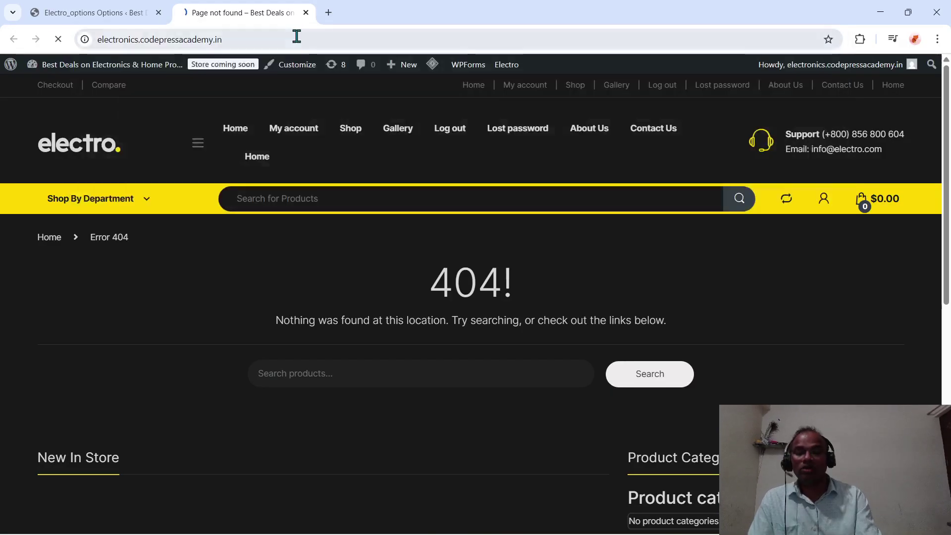
scroll(502, 371, down, 2)
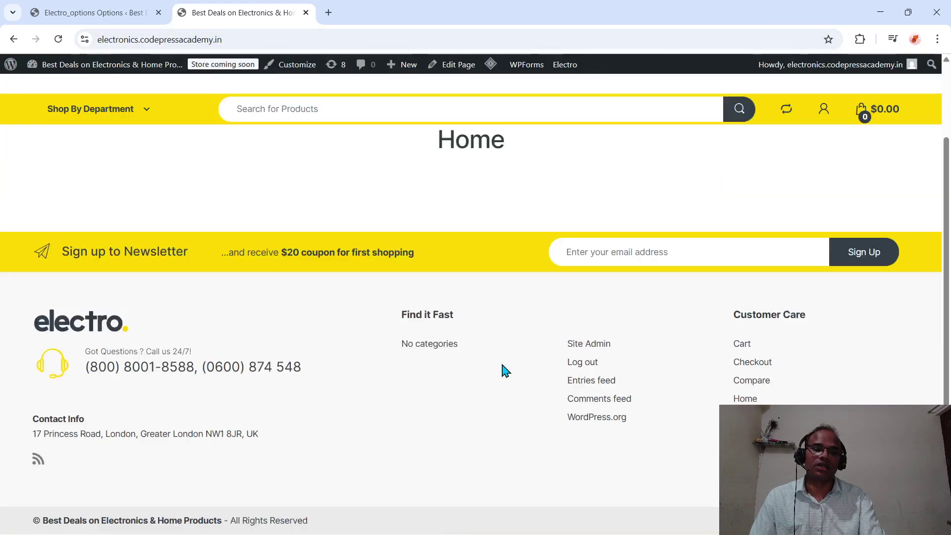
scroll(502, 371, up, 2)
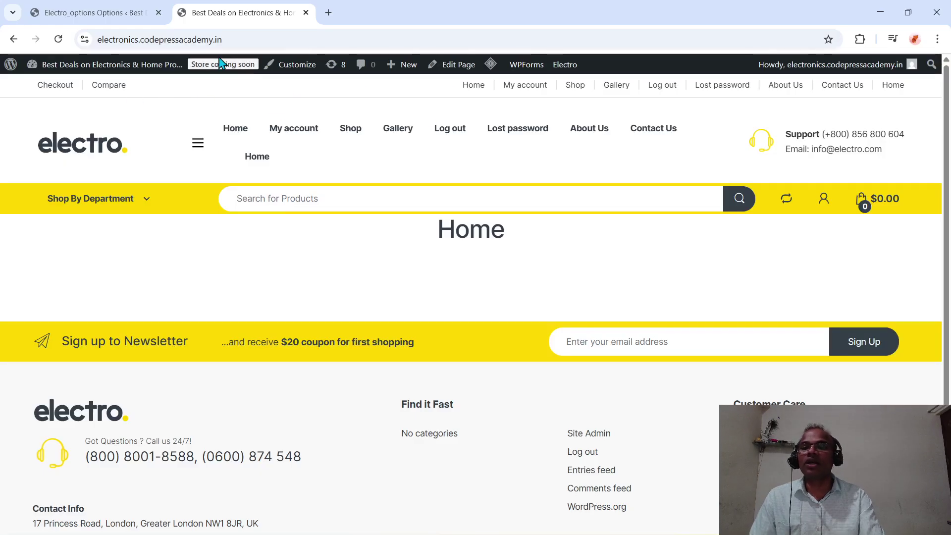
click(122, 12)
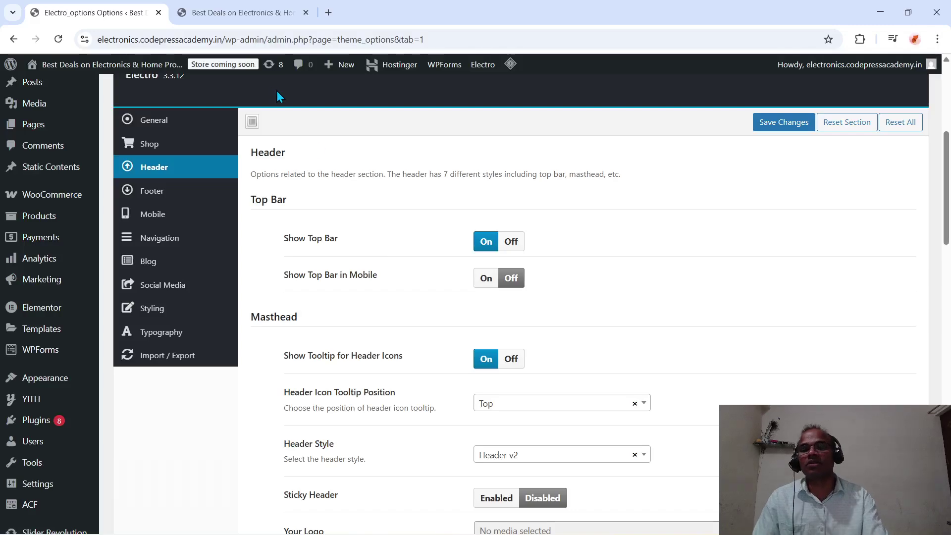
click(254, 20)
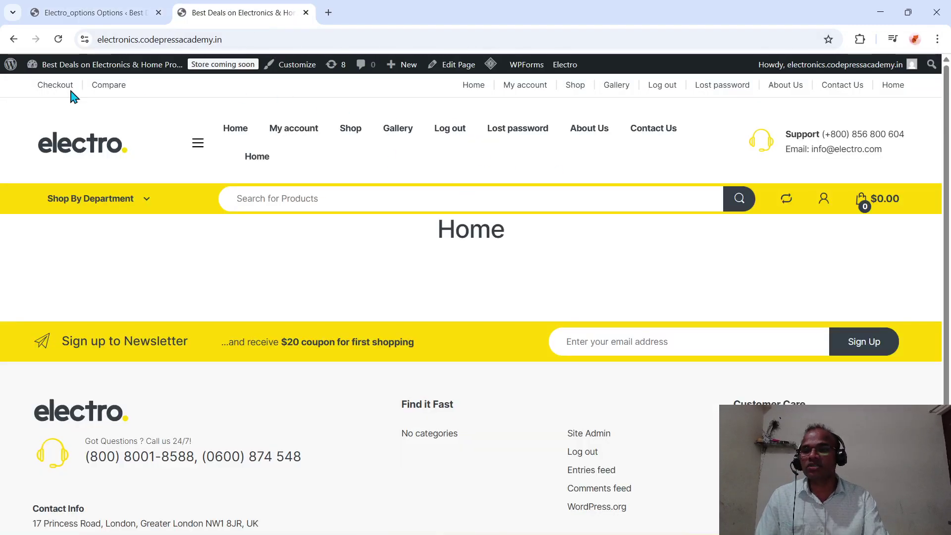
drag(2, 83, 924, 99)
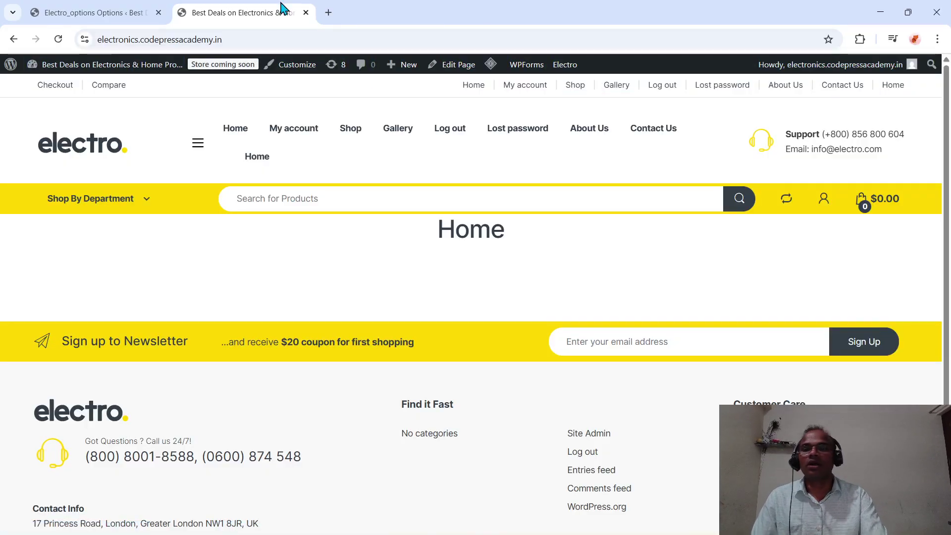
click(106, 13)
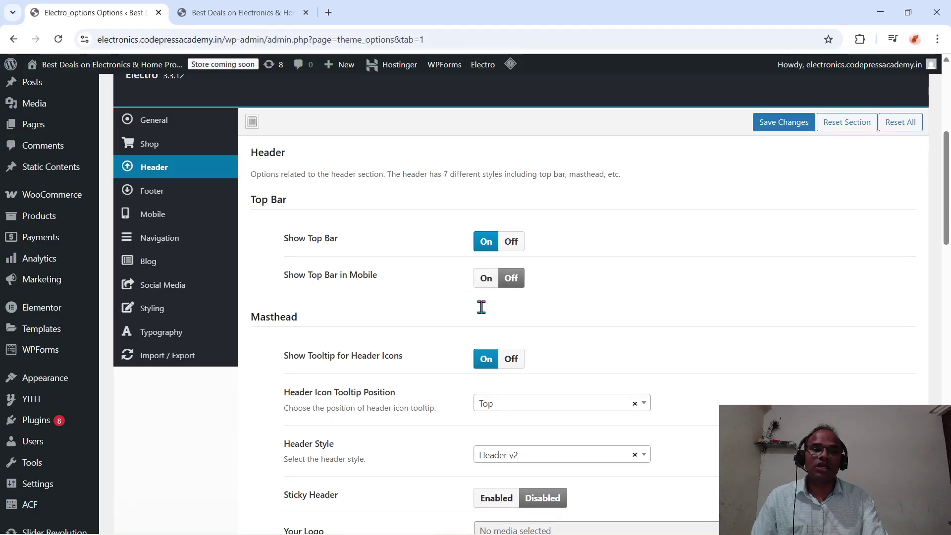
scroll(481, 307, down, 2)
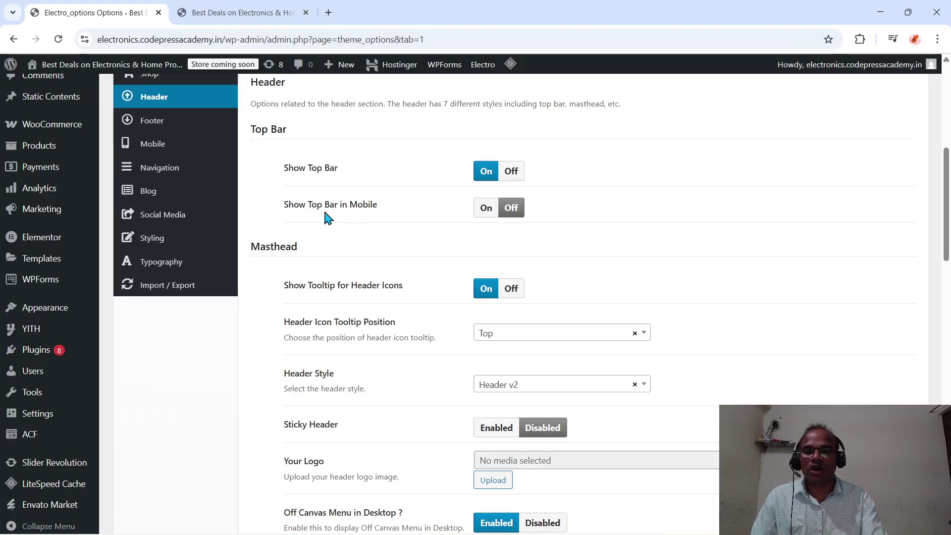
scroll(446, 232, down, 1)
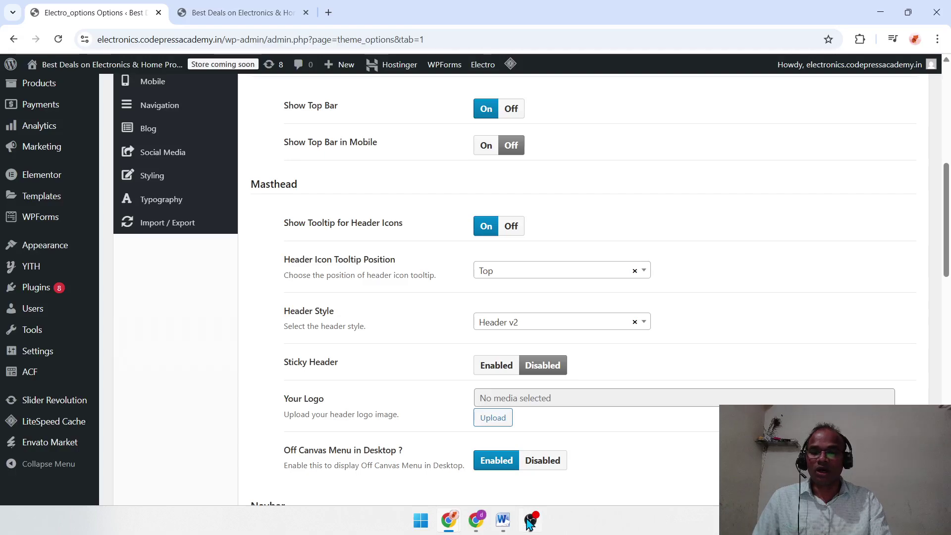
mouse_move(535, 526)
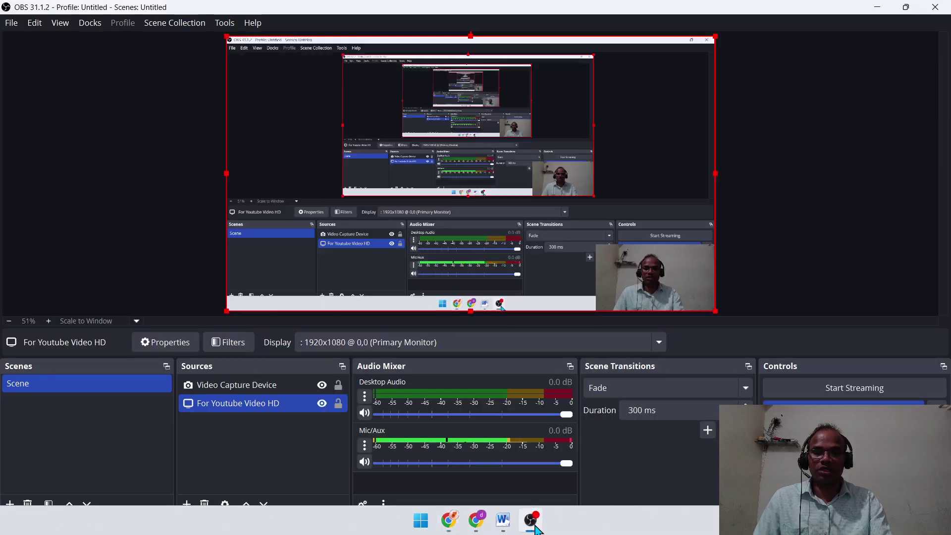
click(880, 8)
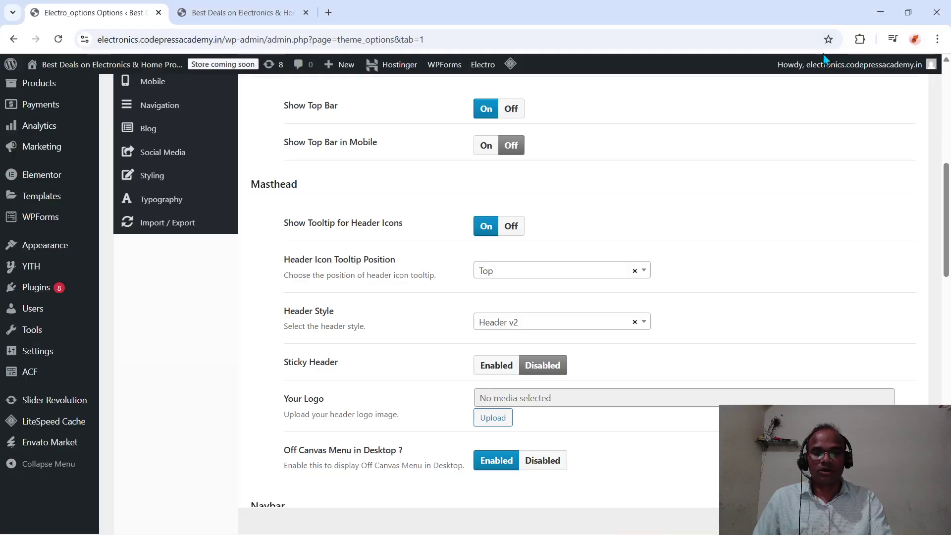
scroll(684, 307, down, 1)
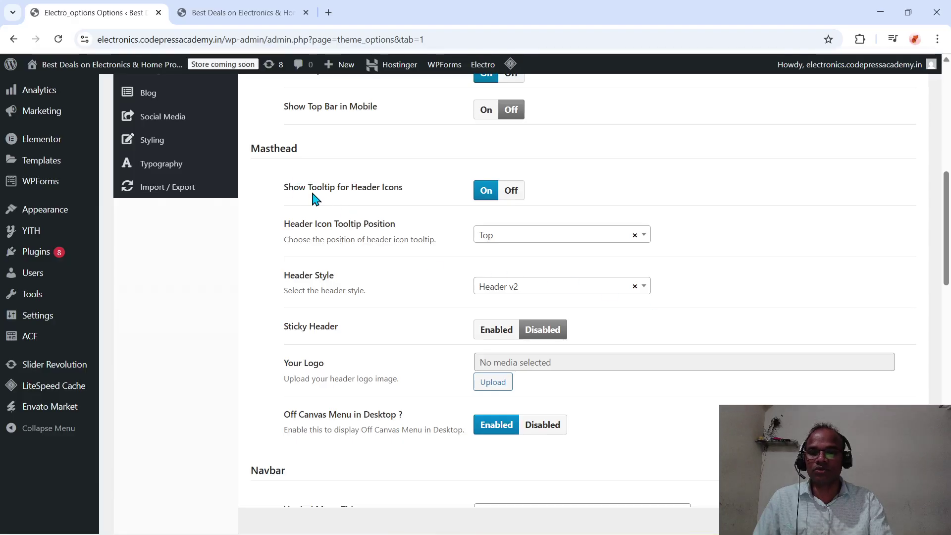
scroll(379, 208, up, 1)
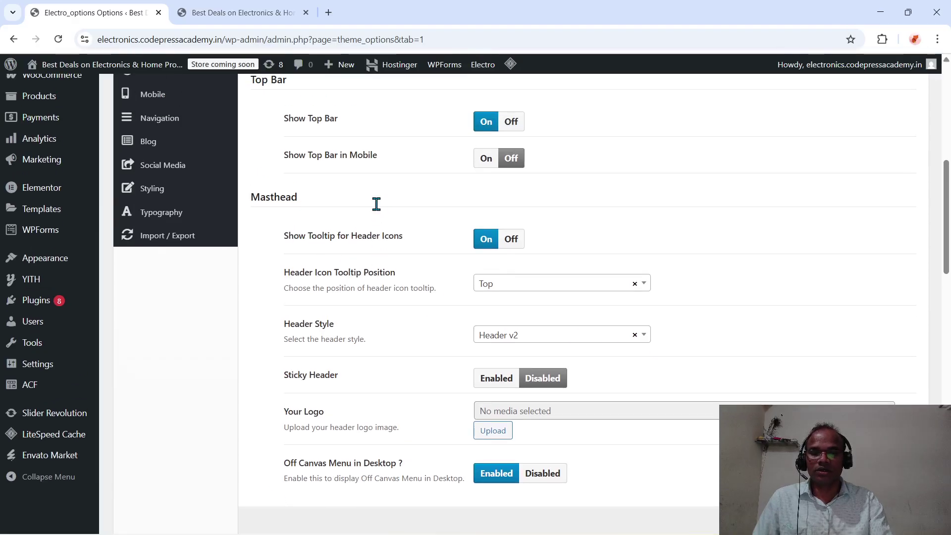
scroll(445, 258, down, 1)
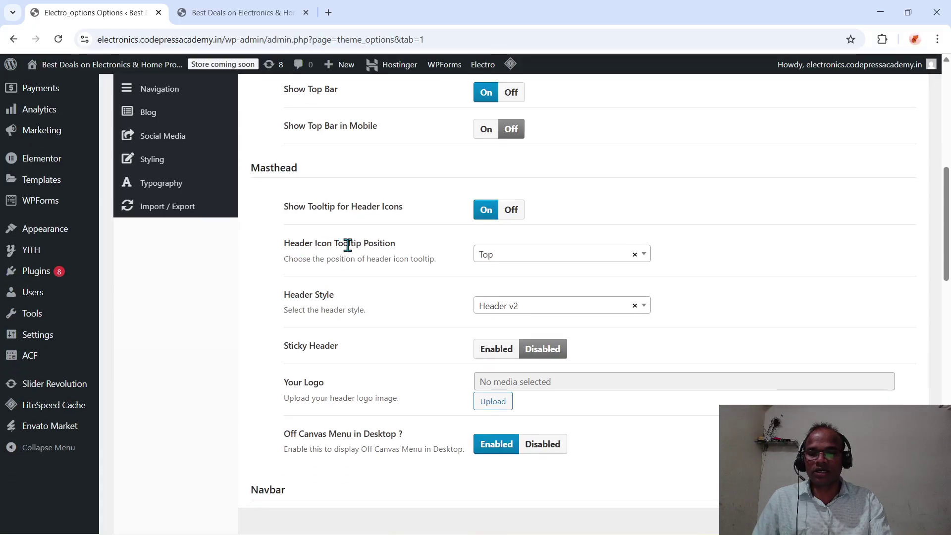
scroll(390, 257, down, 2)
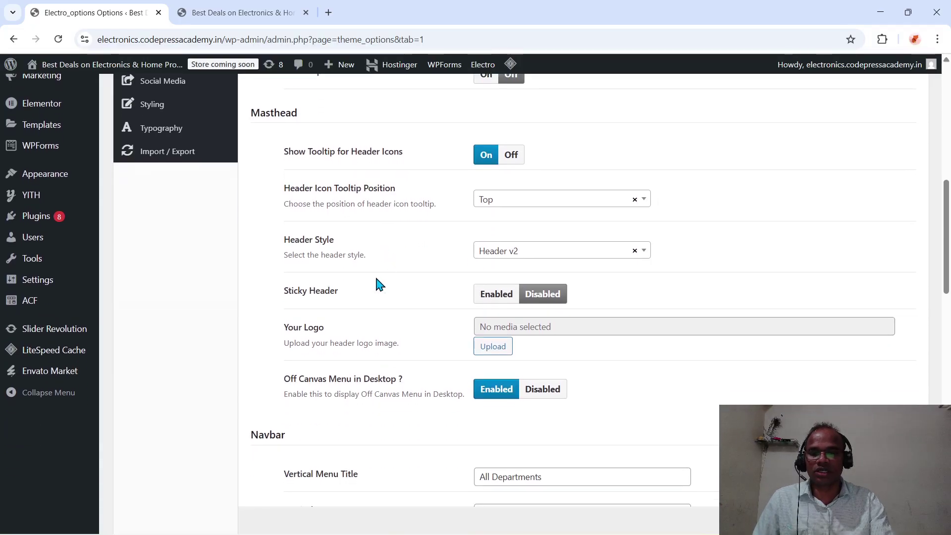
- Set the Header Style to Header v3 and save the options
click(525, 253)
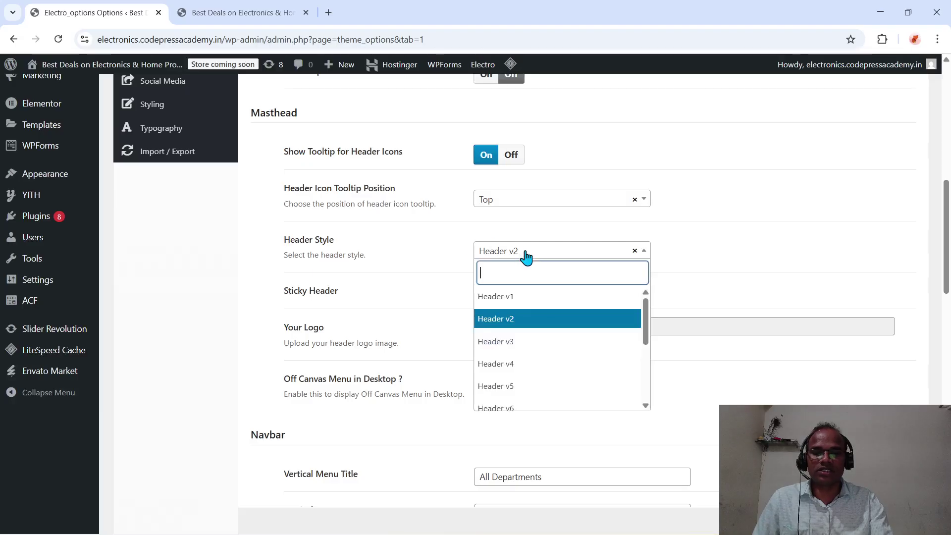
click(521, 347)
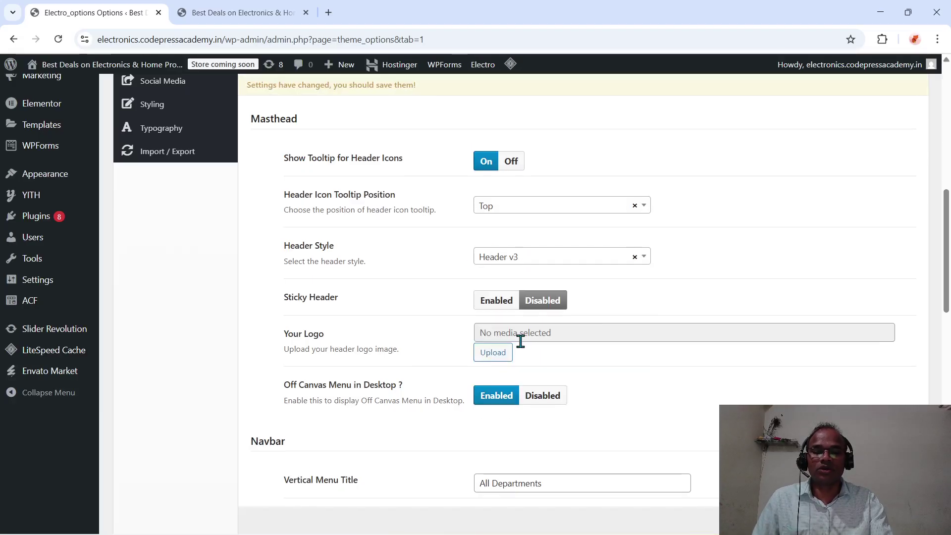
scroll(664, 350, up, 5)
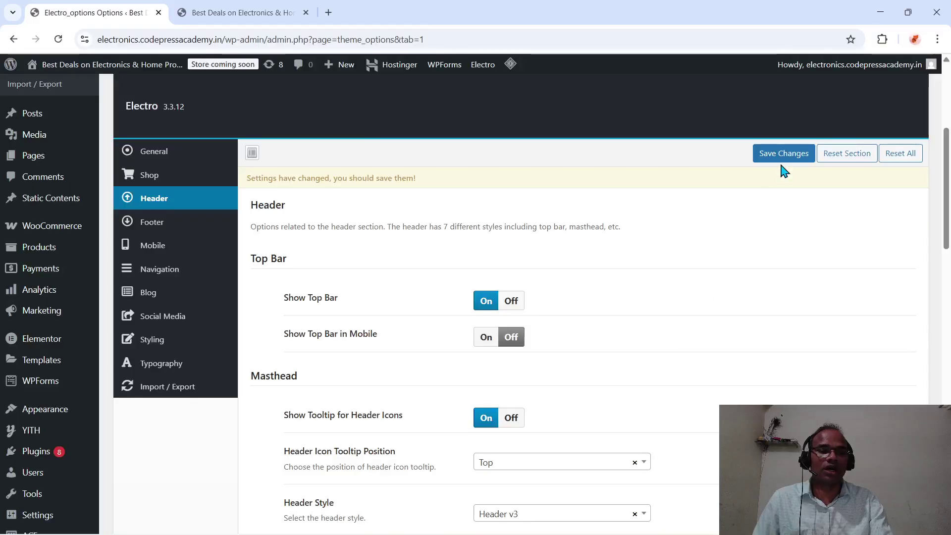
click(785, 154)
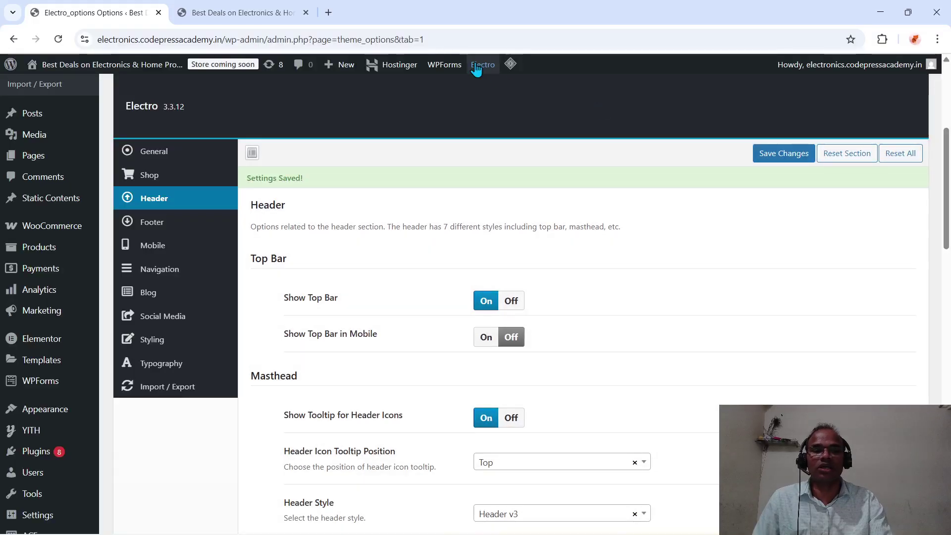
- Load electronics.codepressacademy.in in a new tab and reload it to preview the header
click(329, 13)
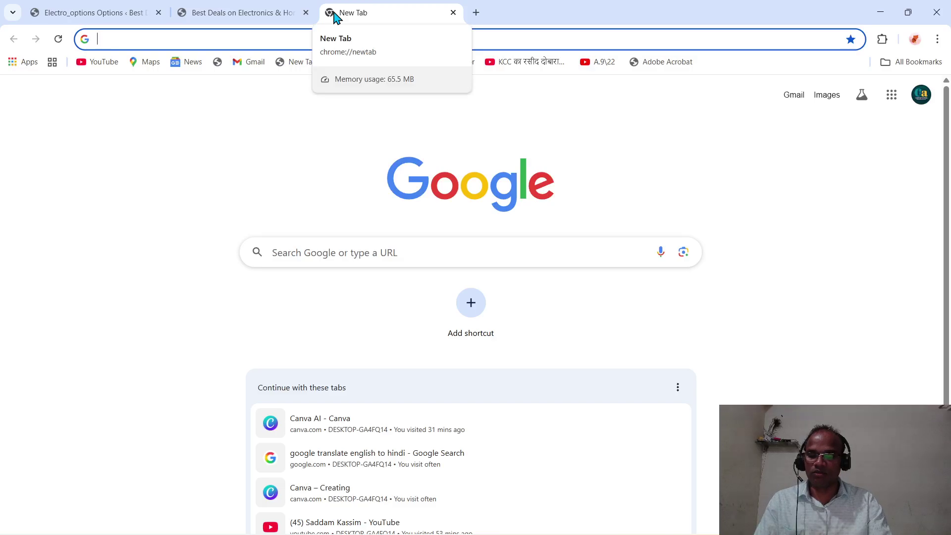
text(e)
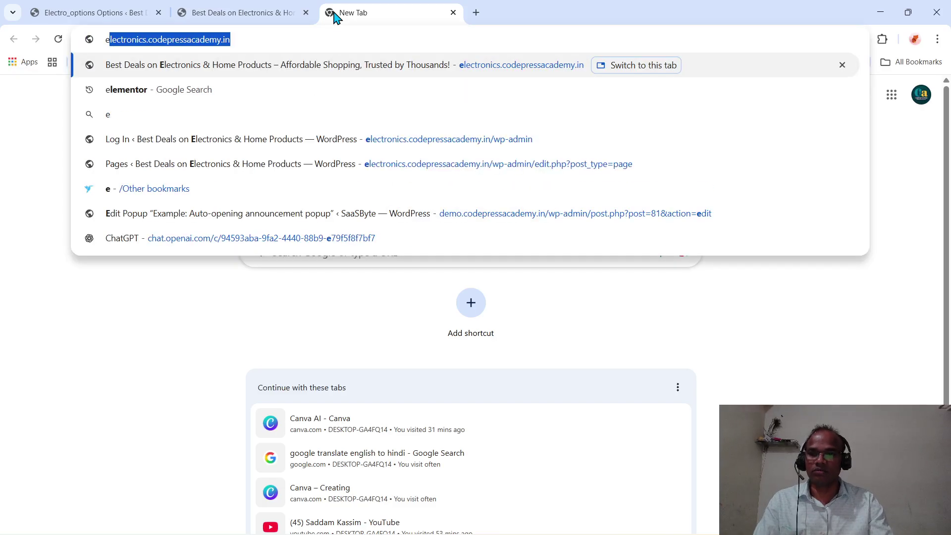
key(Return)
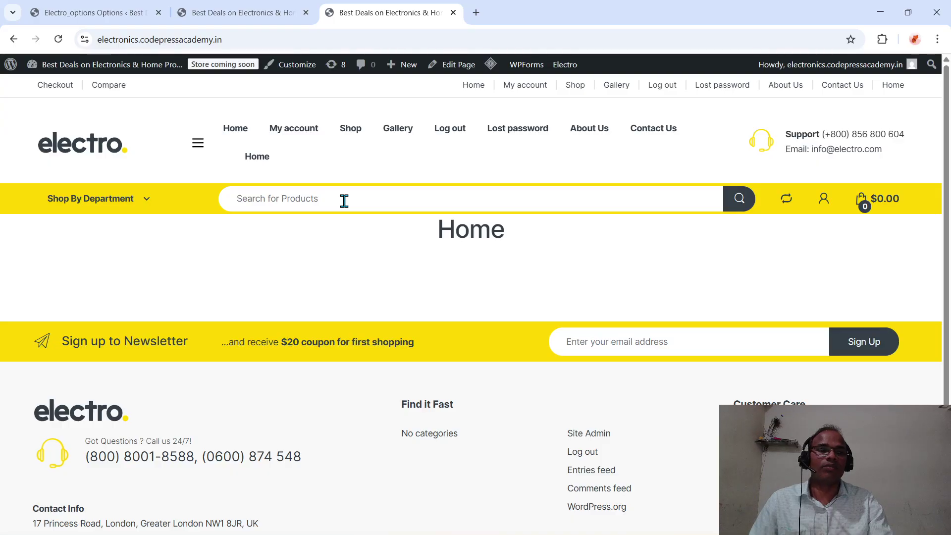
click(299, 44)
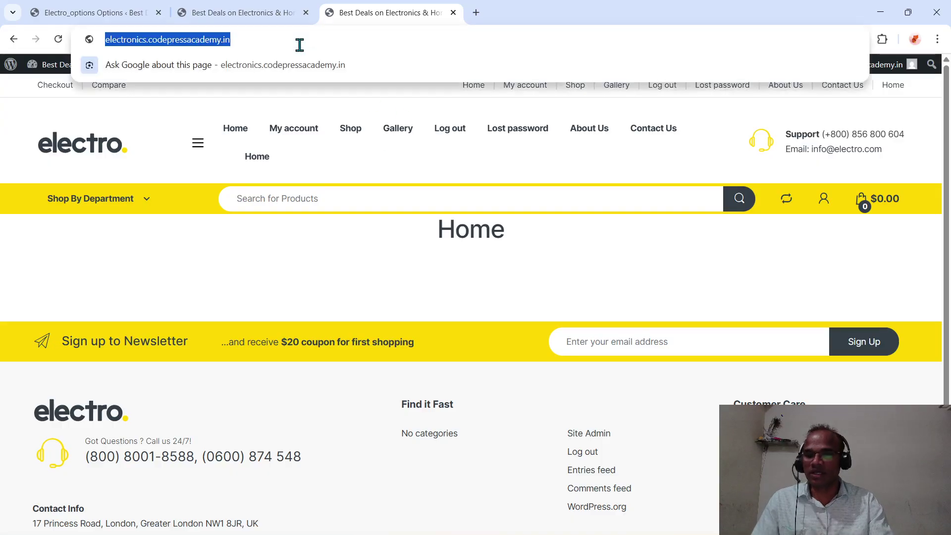
key(Return)
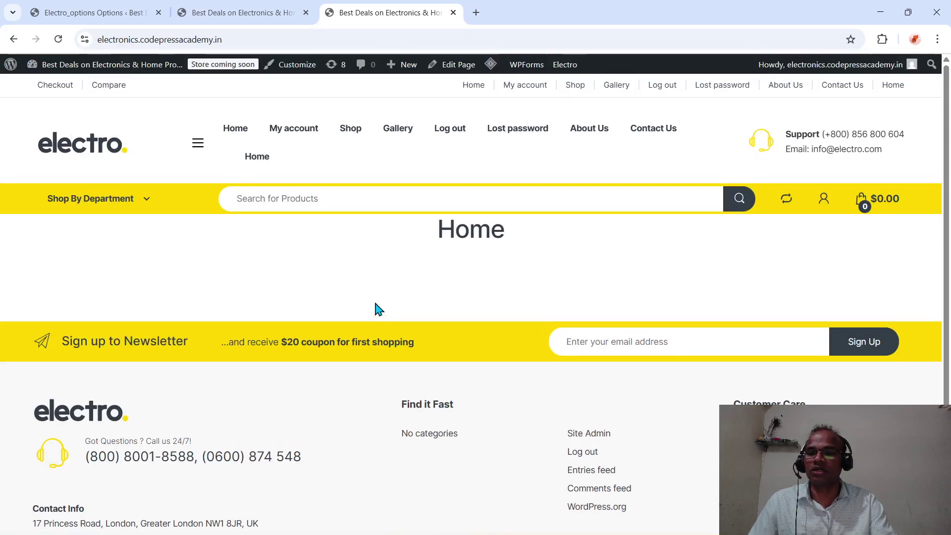
- Compare the storefront header with the Electro Header options across tabs
click(237, 13)
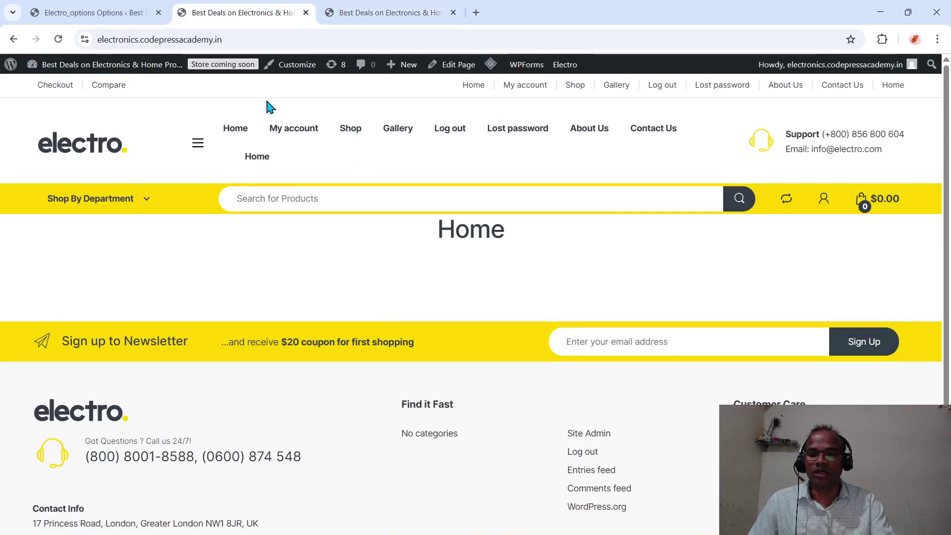
click(99, 12)
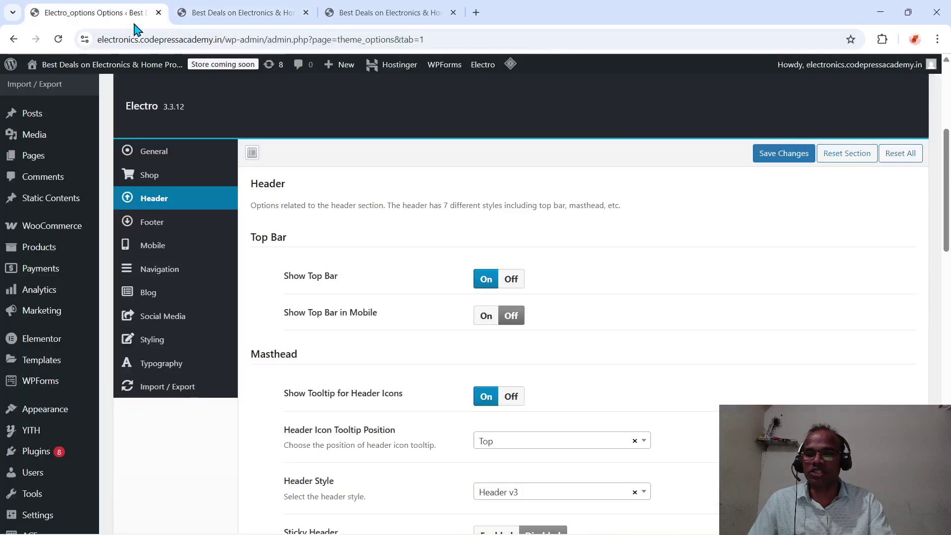
scroll(382, 356, down, 3)
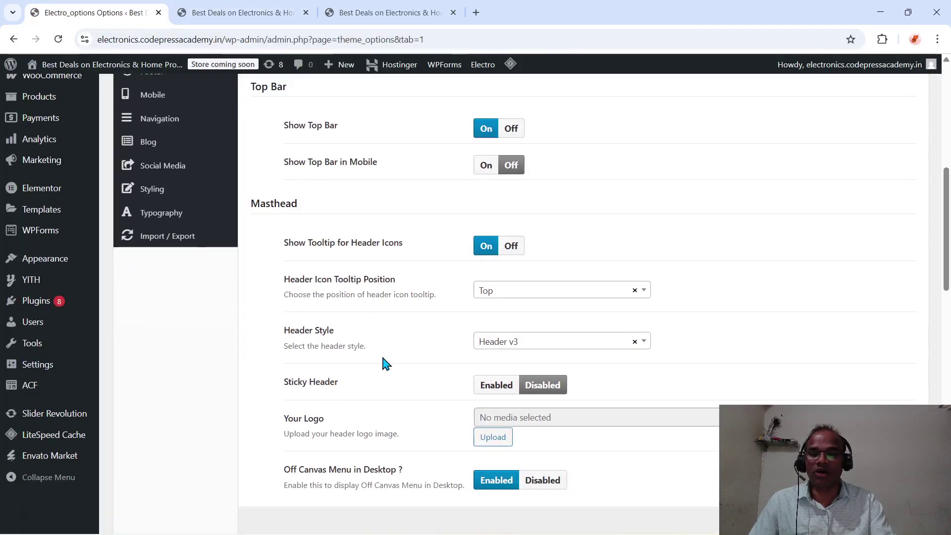
click(382, 15)
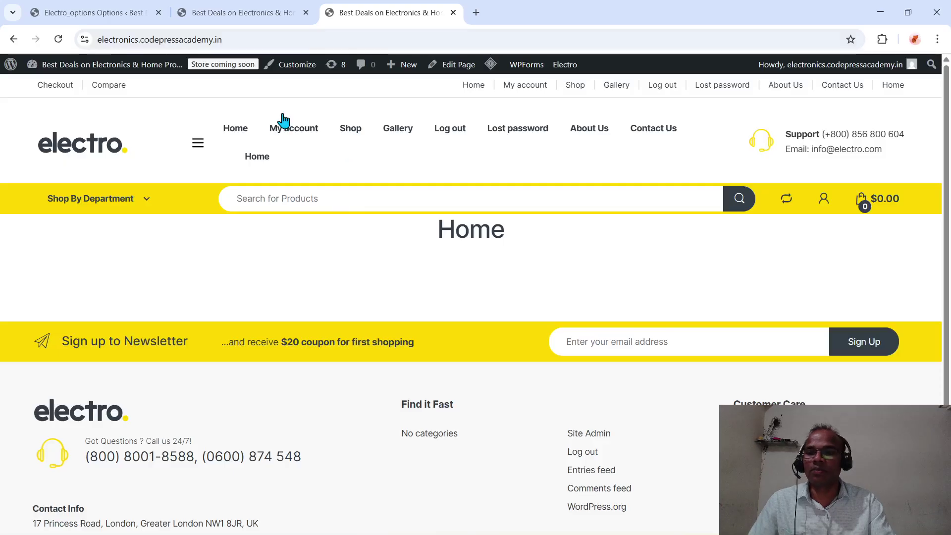
click(109, 14)
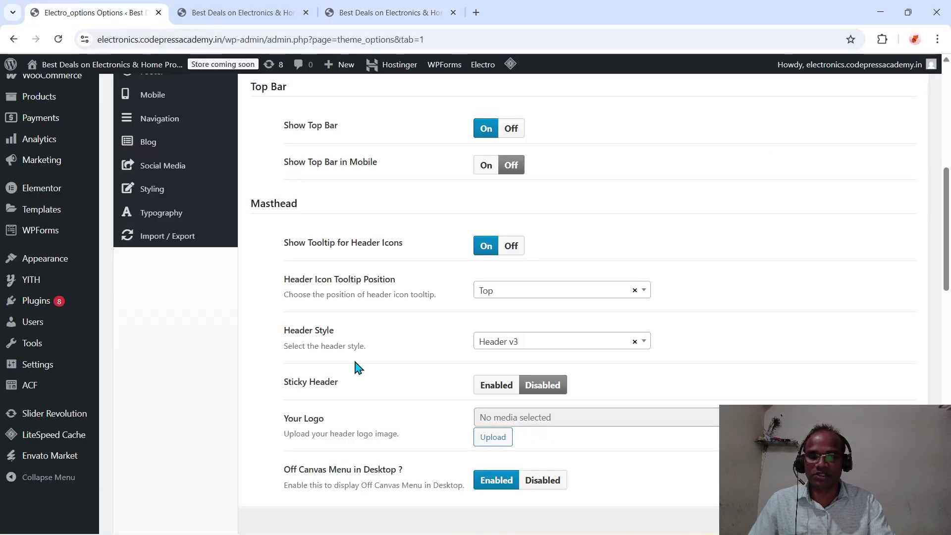
- Browse header styles v1–v12 while keeping Header v3, then open a blank tab
click(540, 345)
scroll(540, 345, down, 2)
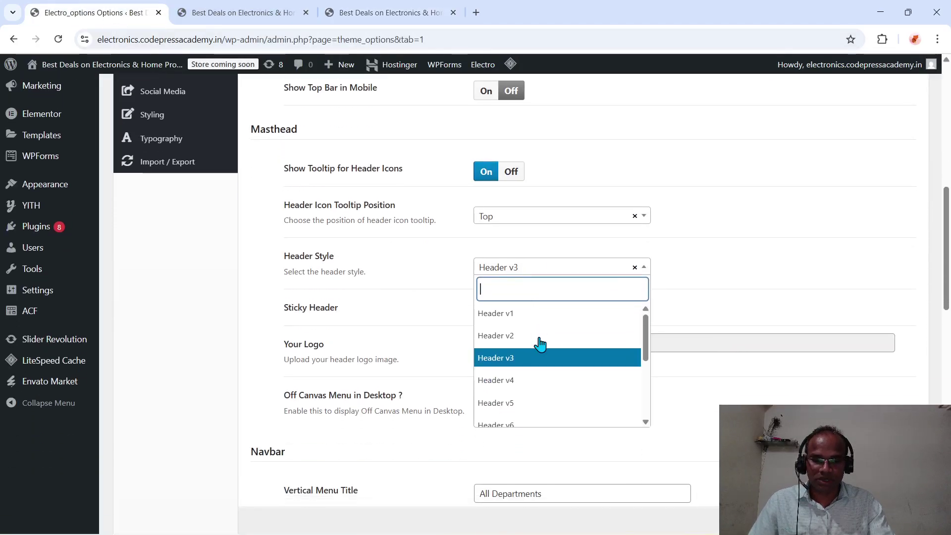
scroll(563, 384, down, 3)
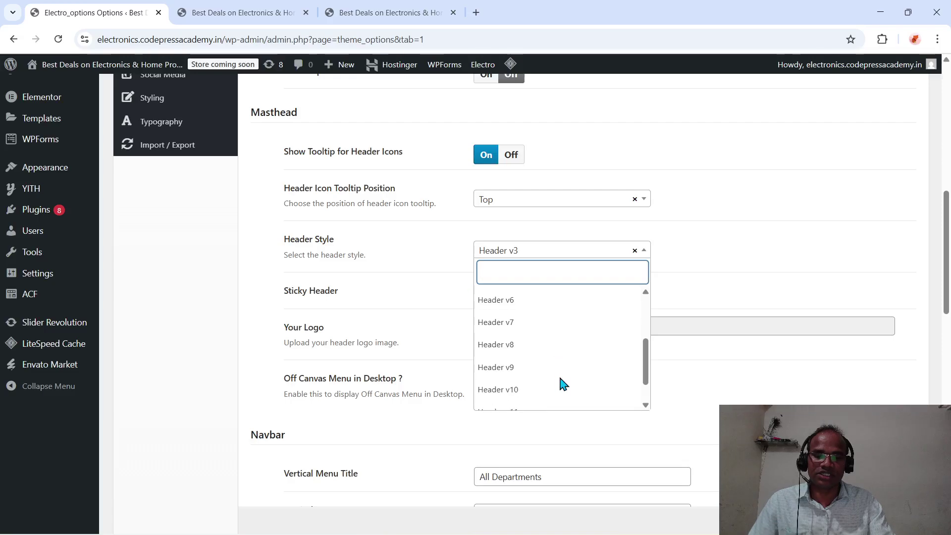
scroll(560, 379, down, 2)
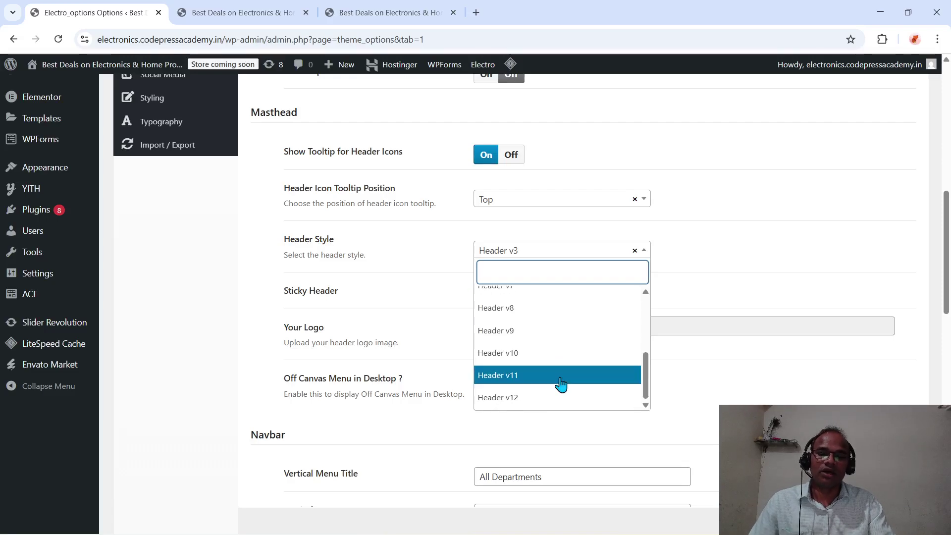
scroll(522, 313, up, 3)
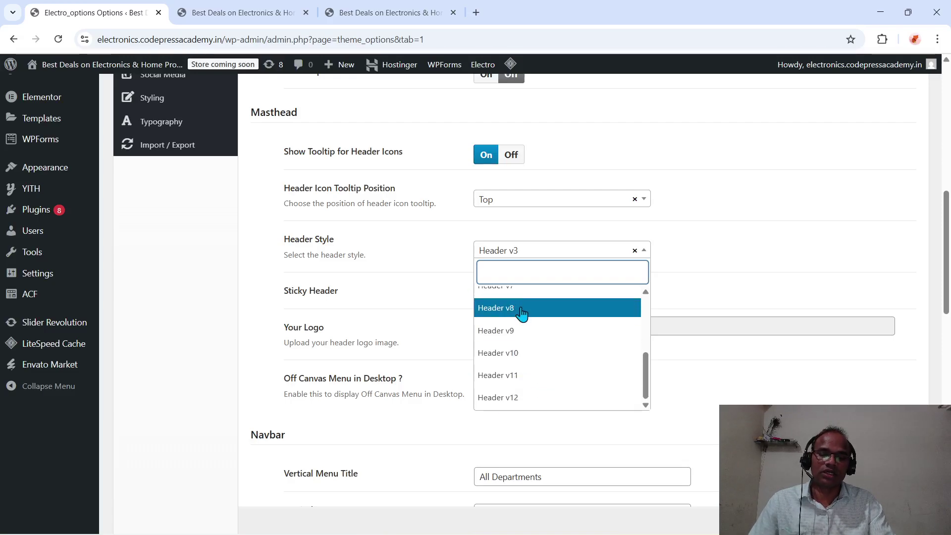
scroll(521, 314, up, 2)
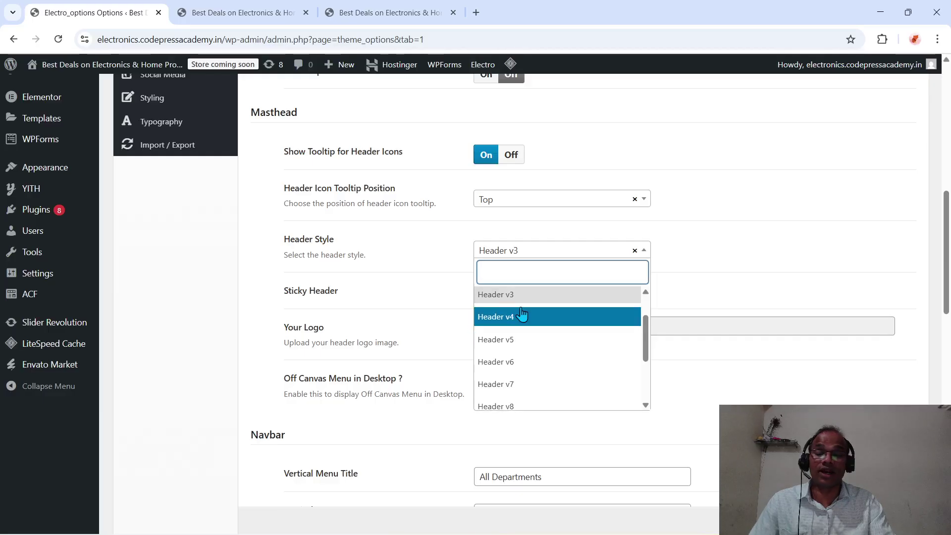
click(476, 13)
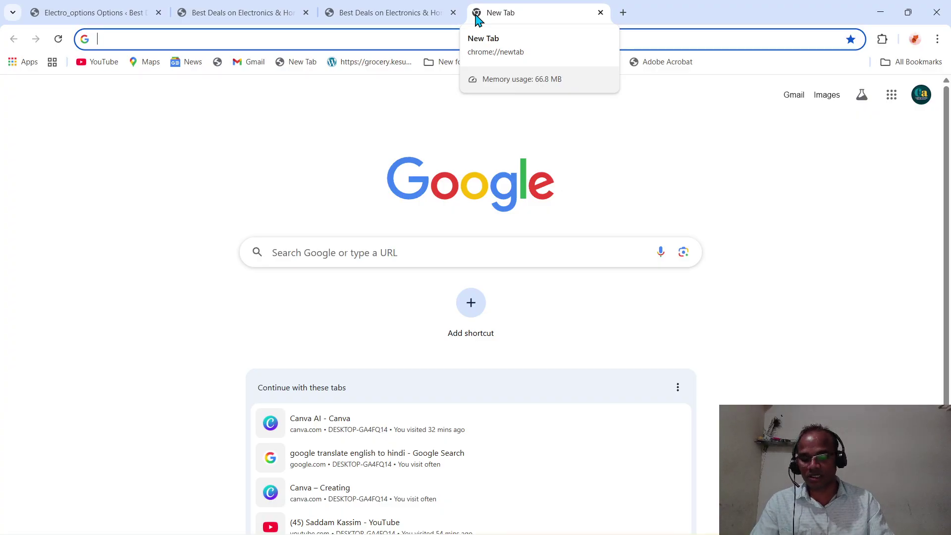
- Search Google for 'elecro theme document'
text(elecro)
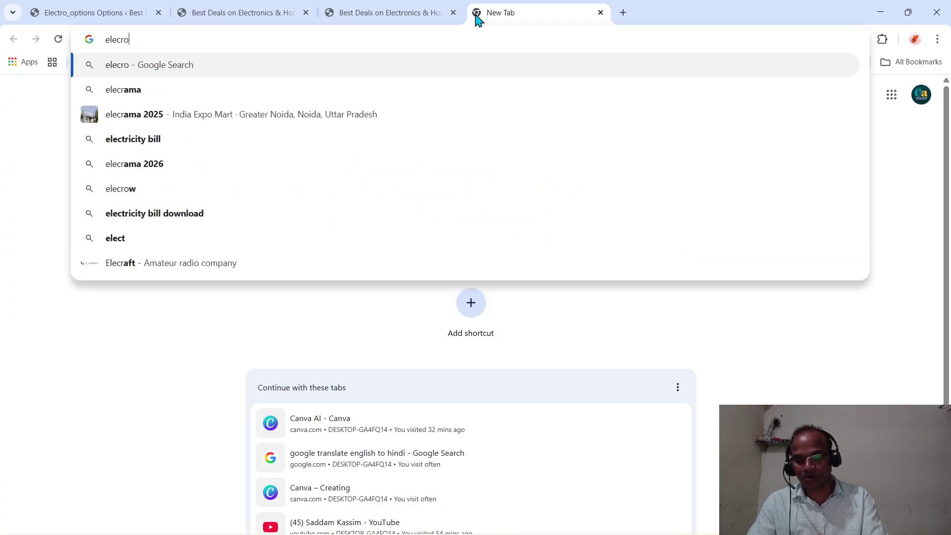
text( theme)
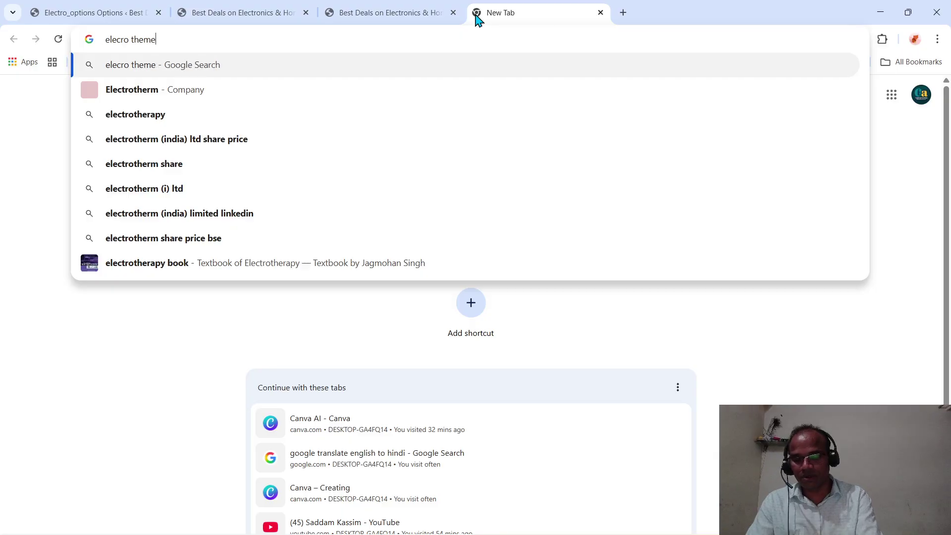
text( docume)
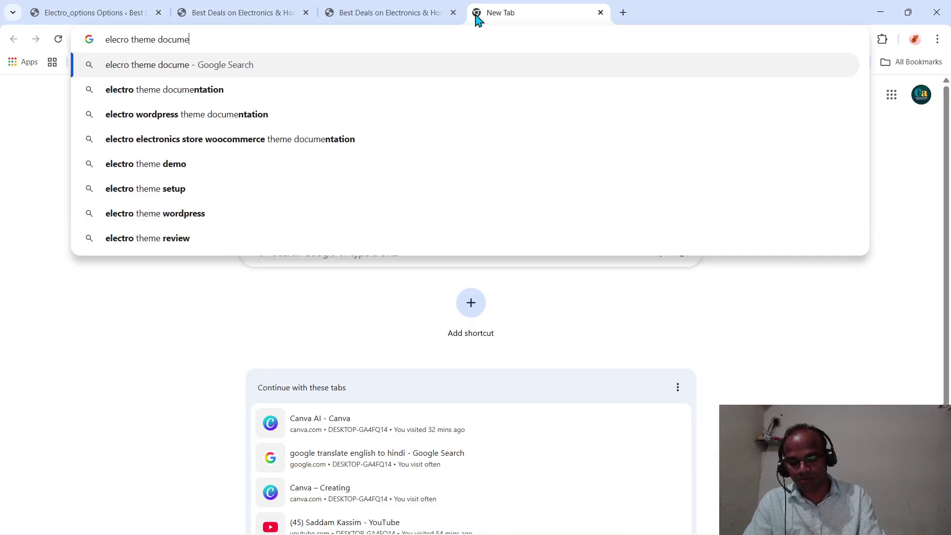
text(nt)
key(Return)
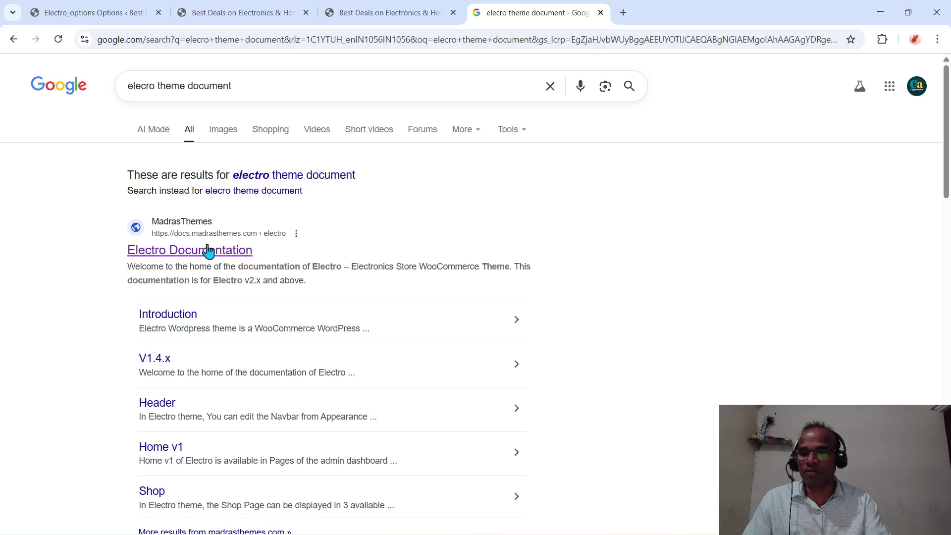
- Open the Electro Documentation result and browse its Navigation and Elementor Elements chapters
click(209, 250)
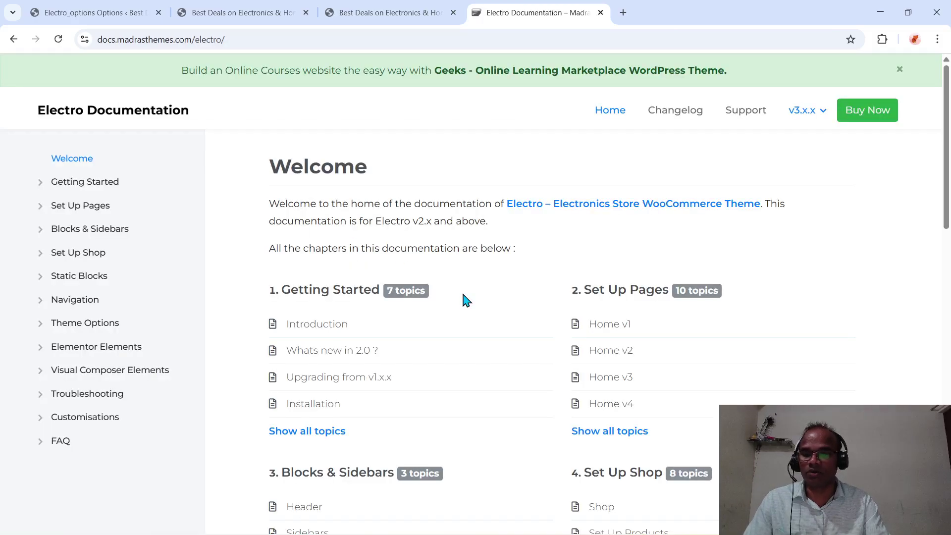
scroll(466, 300, down, 15)
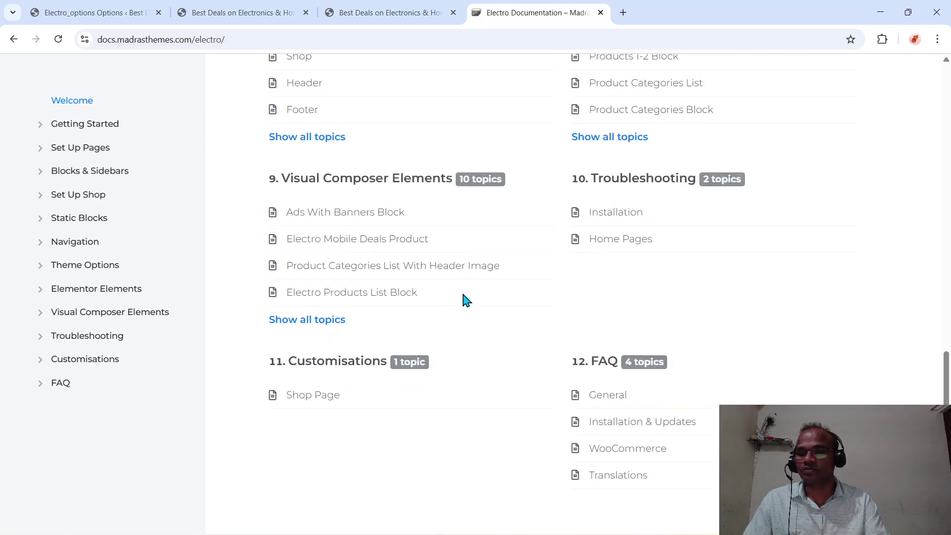
scroll(463, 299, up, 15)
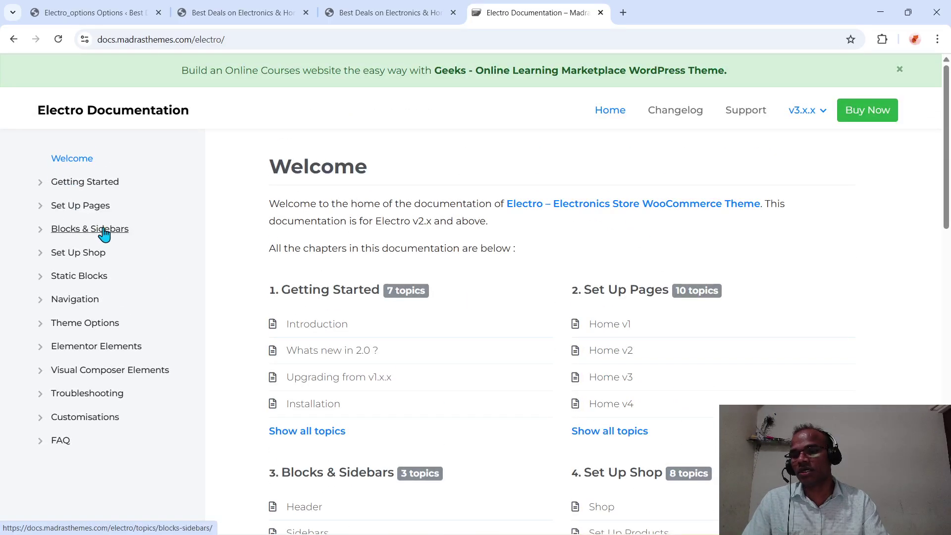
click(91, 326)
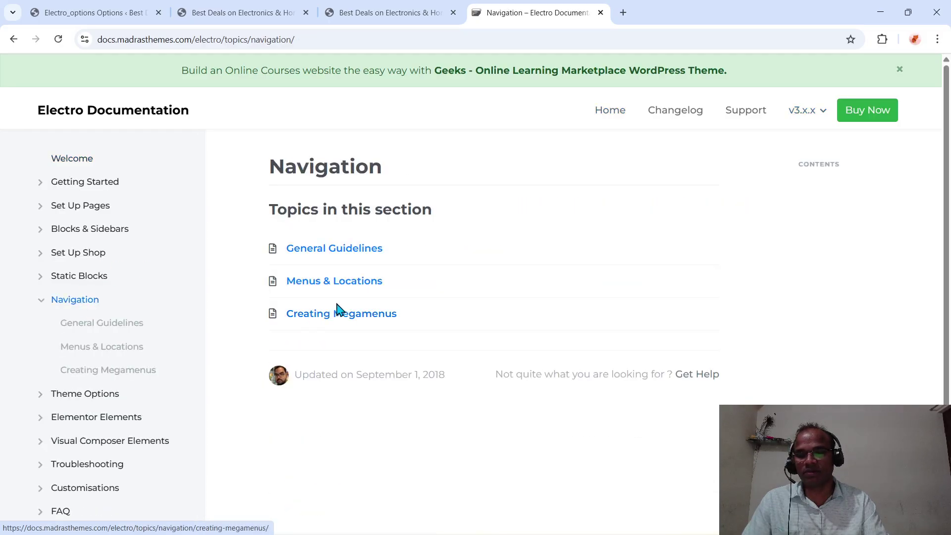
scroll(97, 386, down, 2)
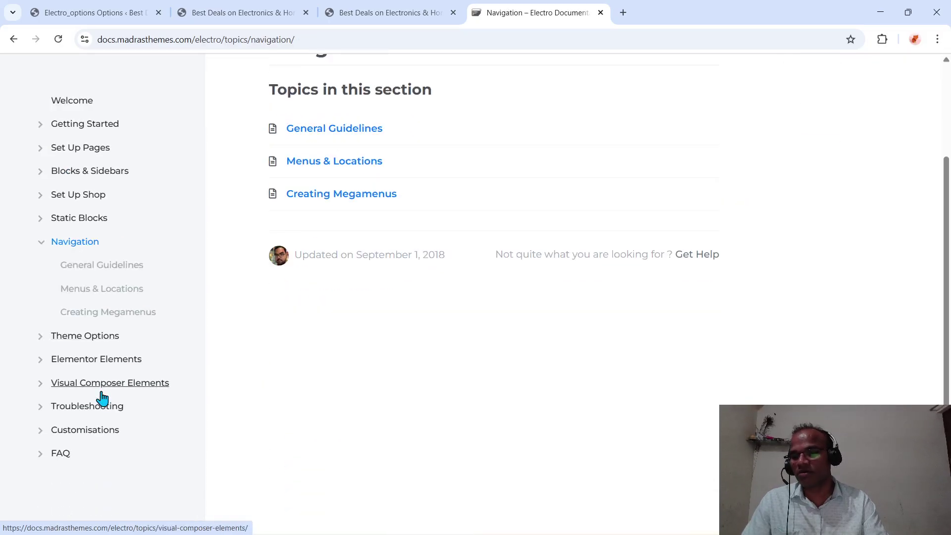
click(101, 369)
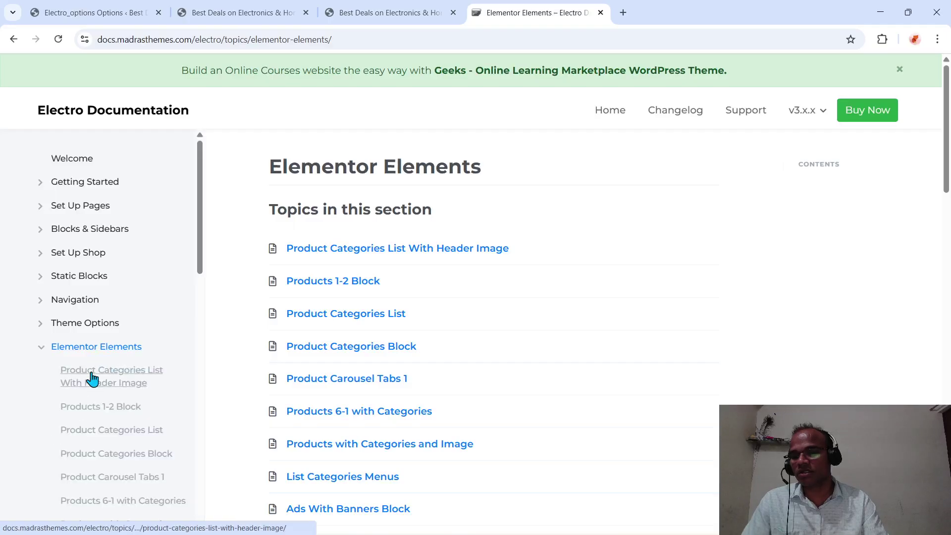
scroll(104, 394, down, 5)
scroll(108, 398, down, 10)
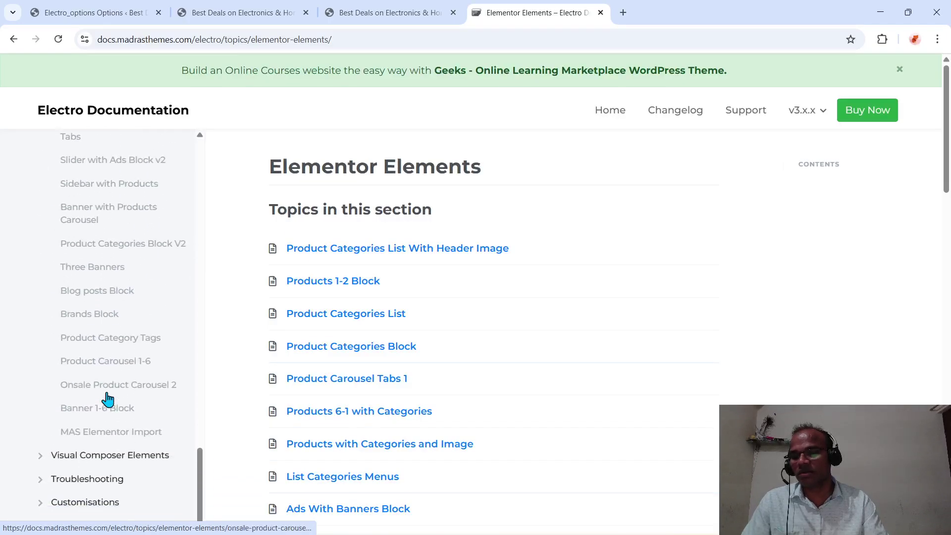
scroll(107, 396, up, 10)
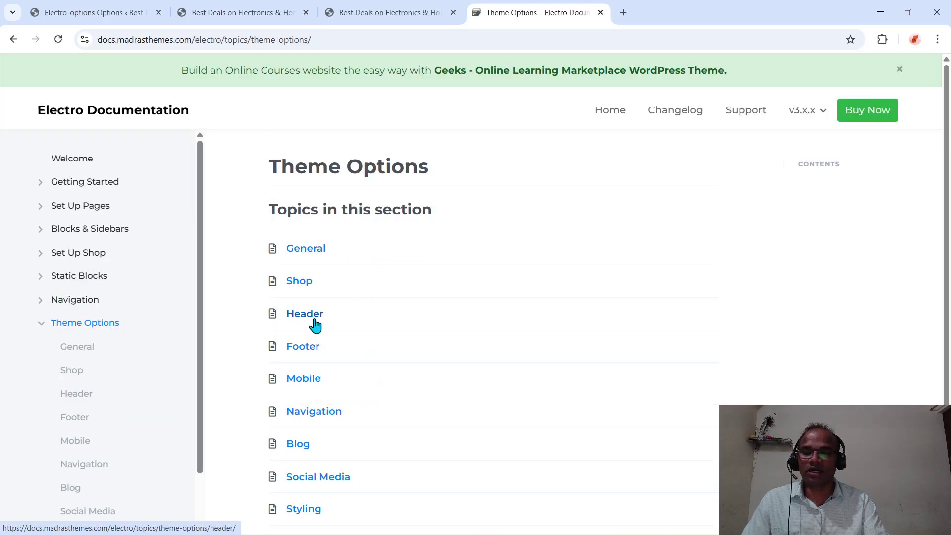
- Open the Header theme options documentation and scroll through it
click(305, 314)
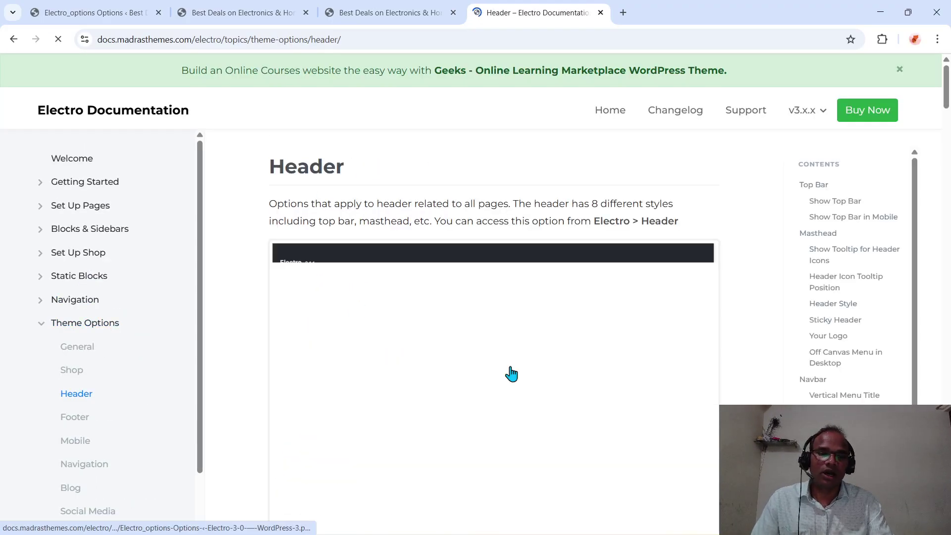
scroll(510, 371, down, 5)
scroll(513, 374, down, 18)
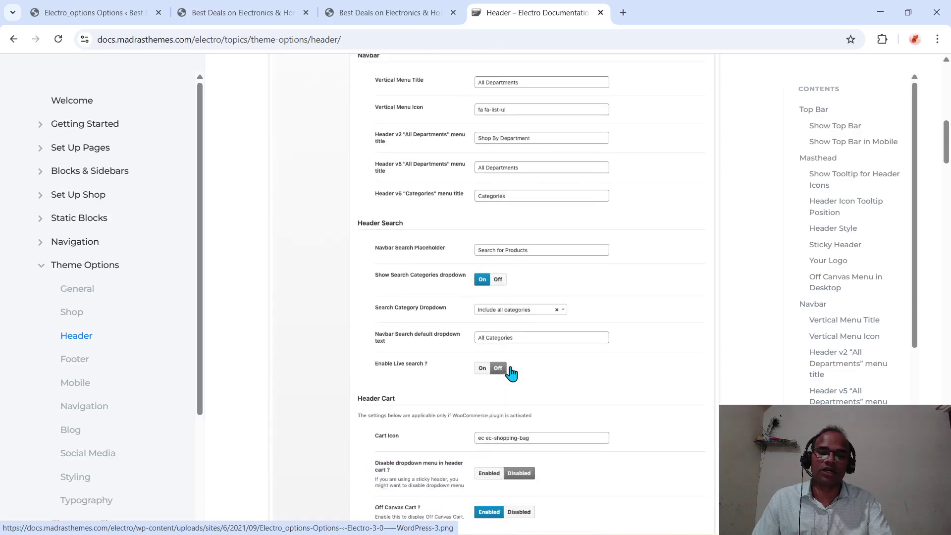
scroll(515, 374, down, 15)
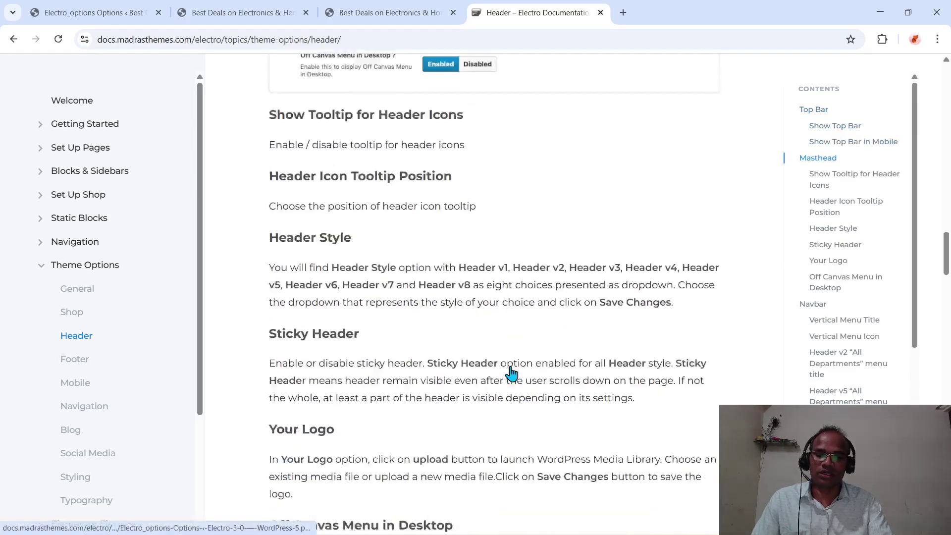
scroll(513, 372, down, 20)
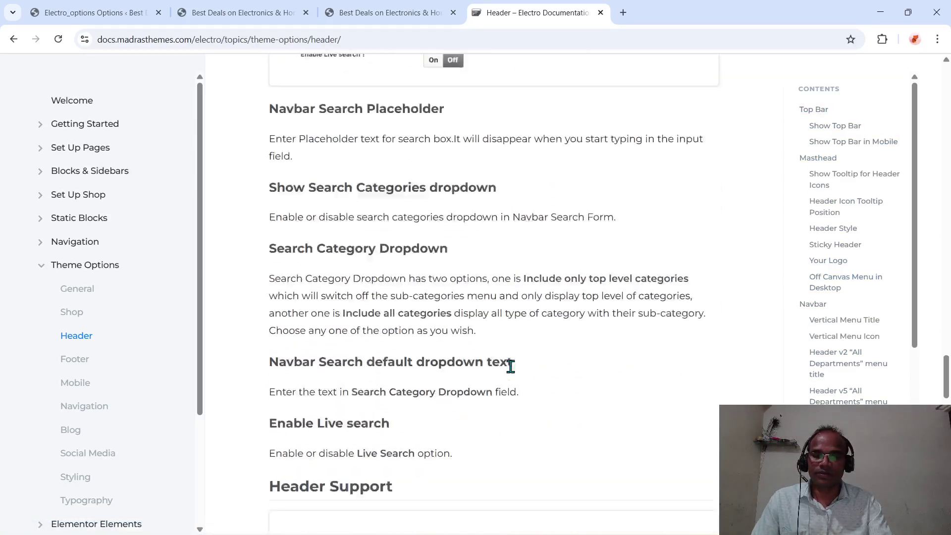
scroll(512, 374, down, 7)
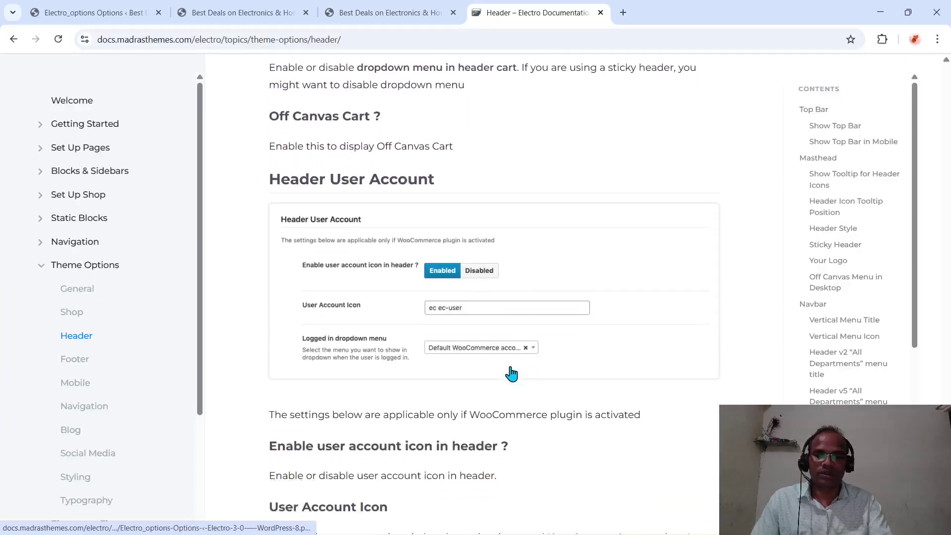
scroll(512, 374, up, 20)
scroll(511, 374, up, 20)
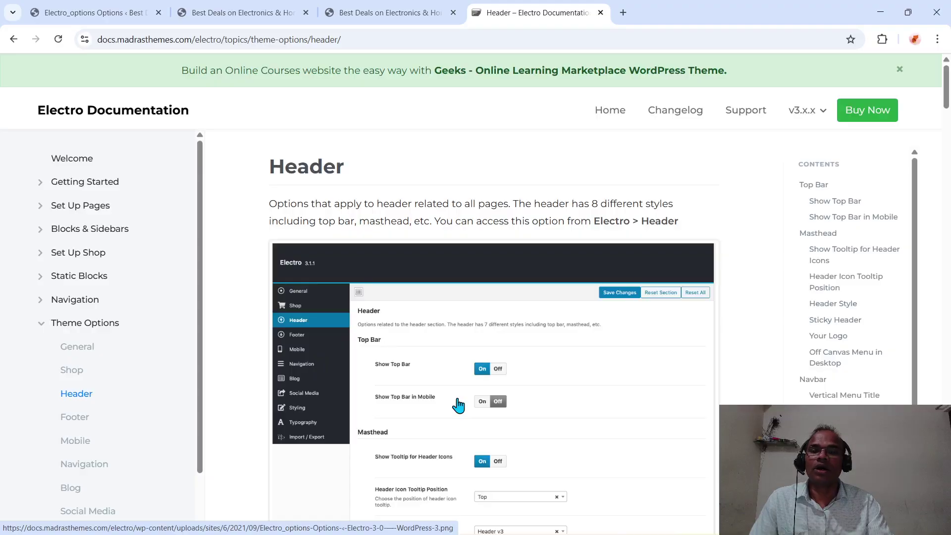
scroll(457, 404, down, 3)
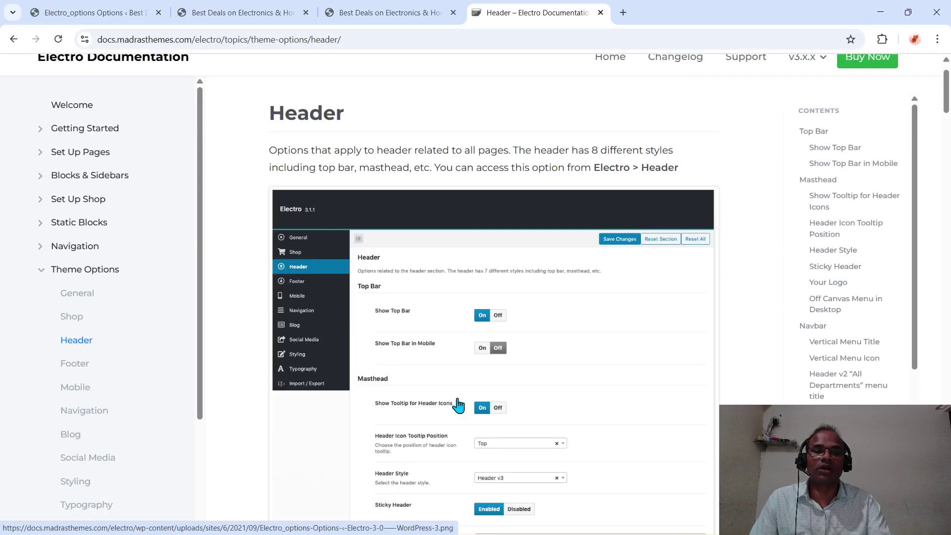
scroll(457, 404, up, 3)
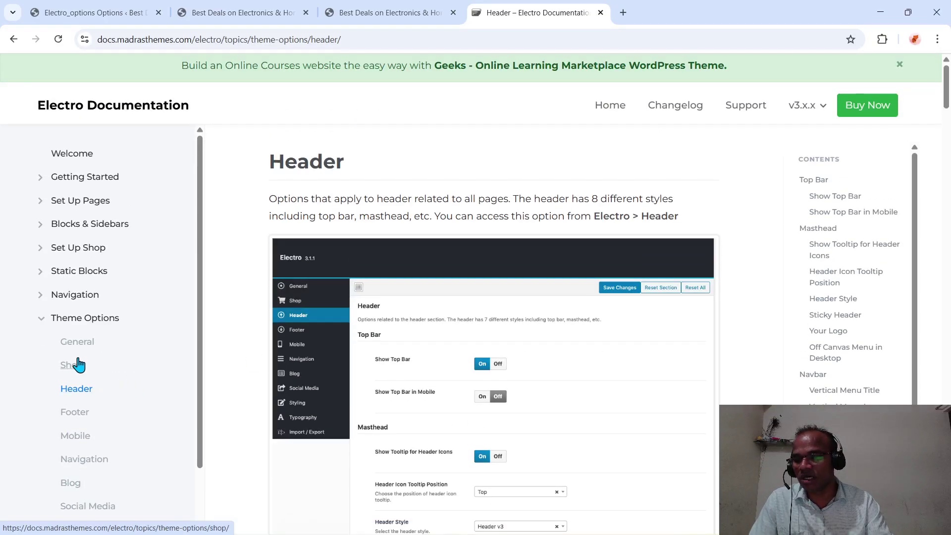
- Glance at the Shop page, revisit Header, then go back to the Shop theme options page
click(77, 363)
scroll(304, 335, down, 4)
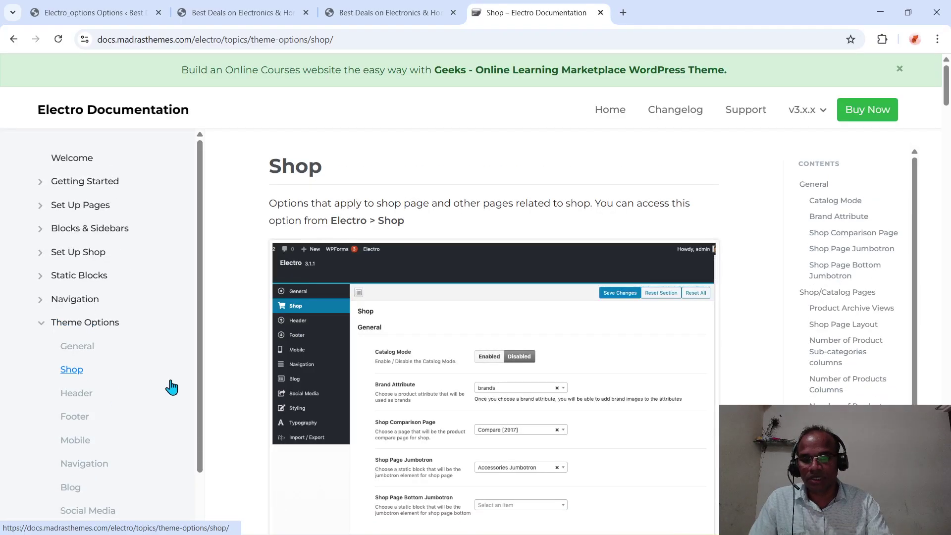
click(89, 395)
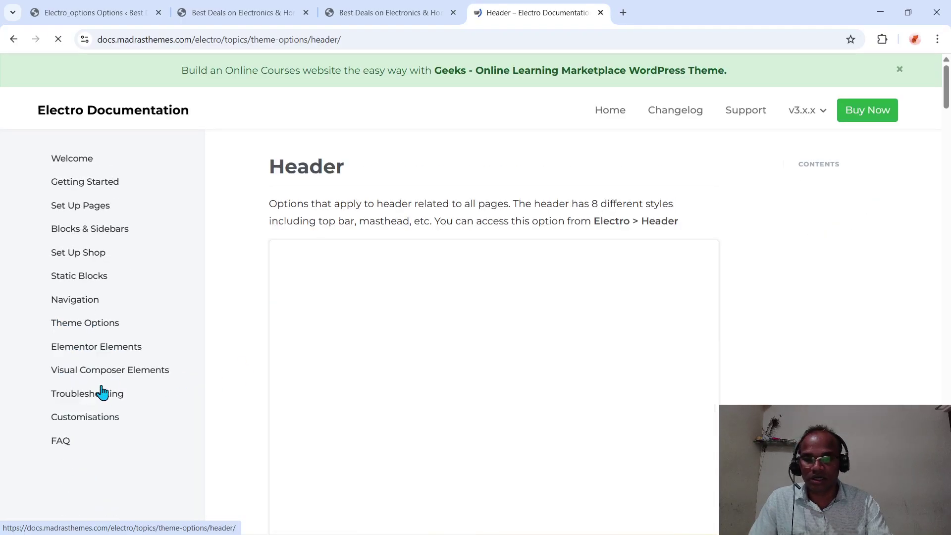
scroll(409, 422, down, 10)
scroll(407, 418, up, 10)
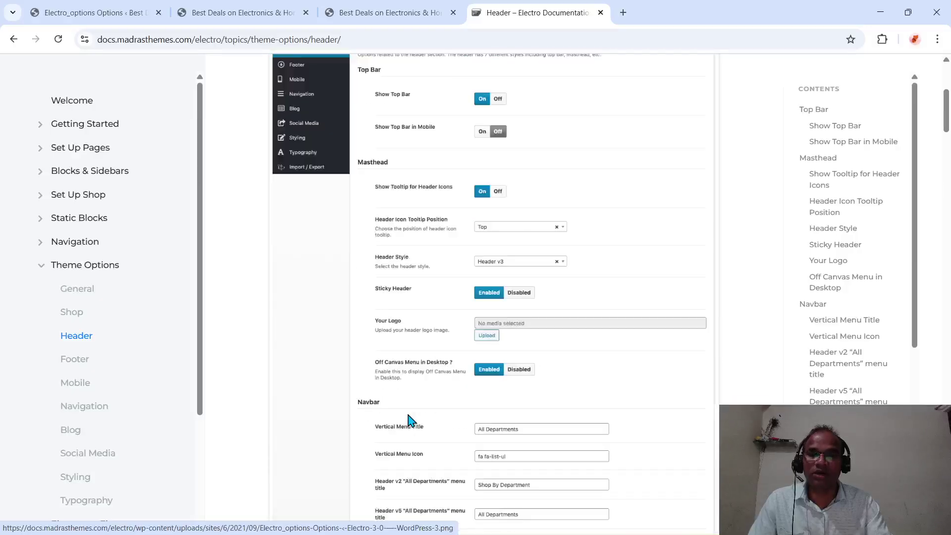
click(13, 39)
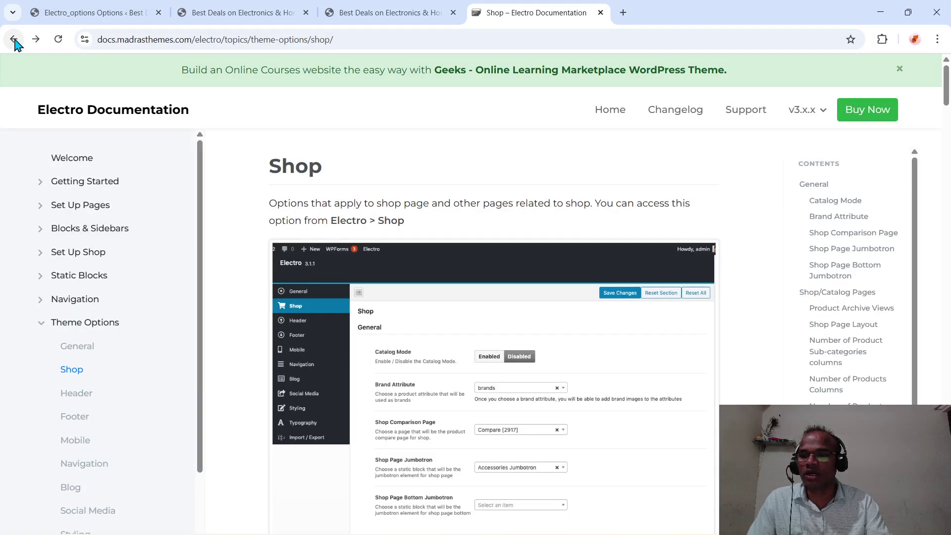
- Go through Set Up Pages > Home v3 > Home v3 via Page Template and skim the guide
click(93, 209)
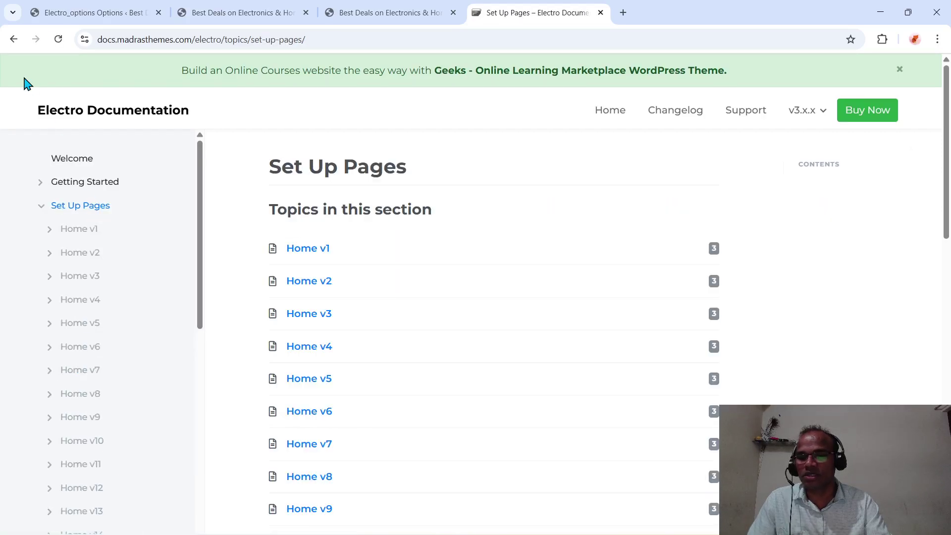
click(312, 314)
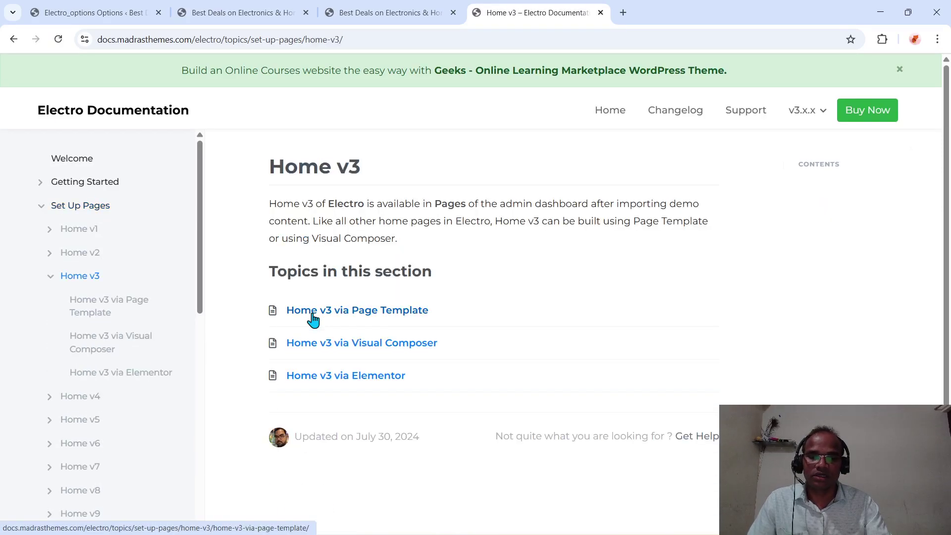
click(341, 314)
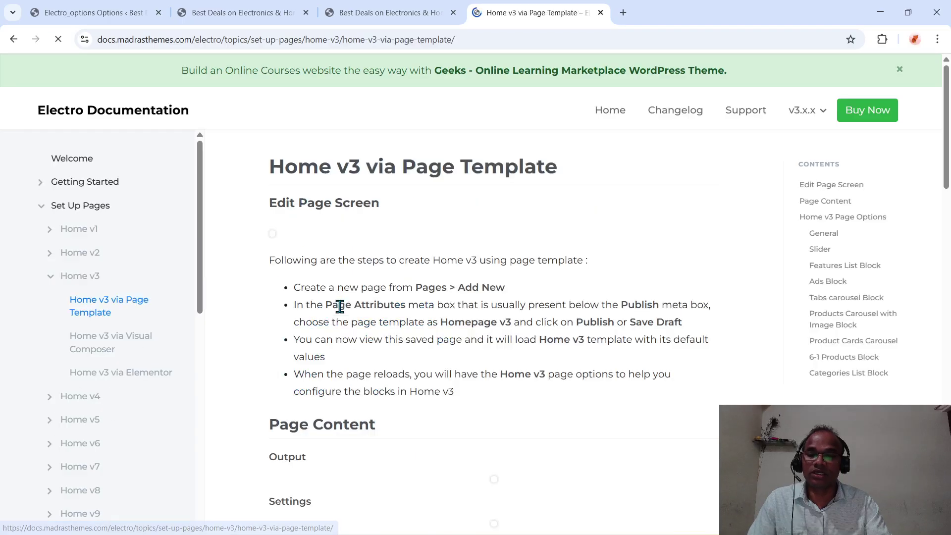
scroll(340, 314, down, 9)
scroll(341, 313, down, 20)
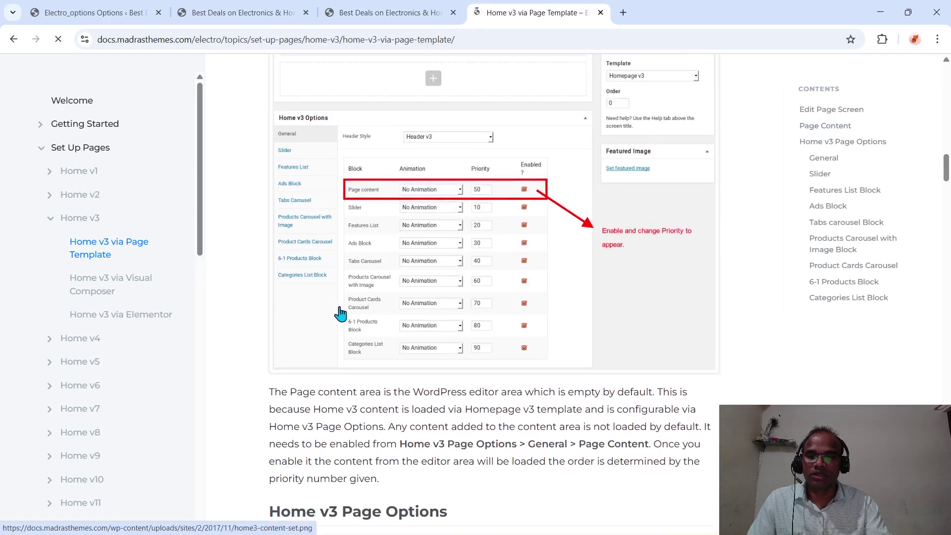
scroll(341, 313, down, 1)
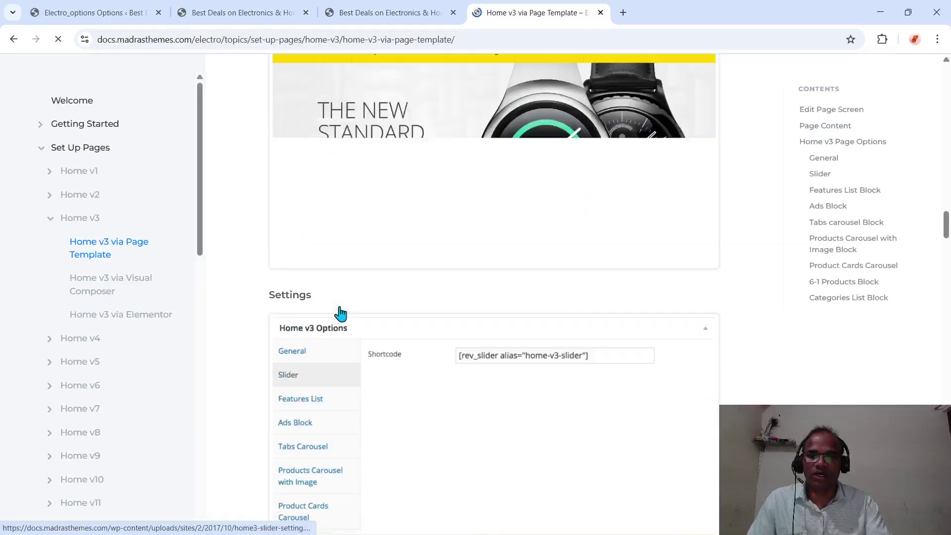
scroll(341, 313, up, 3)
scroll(340, 314, down, 9)
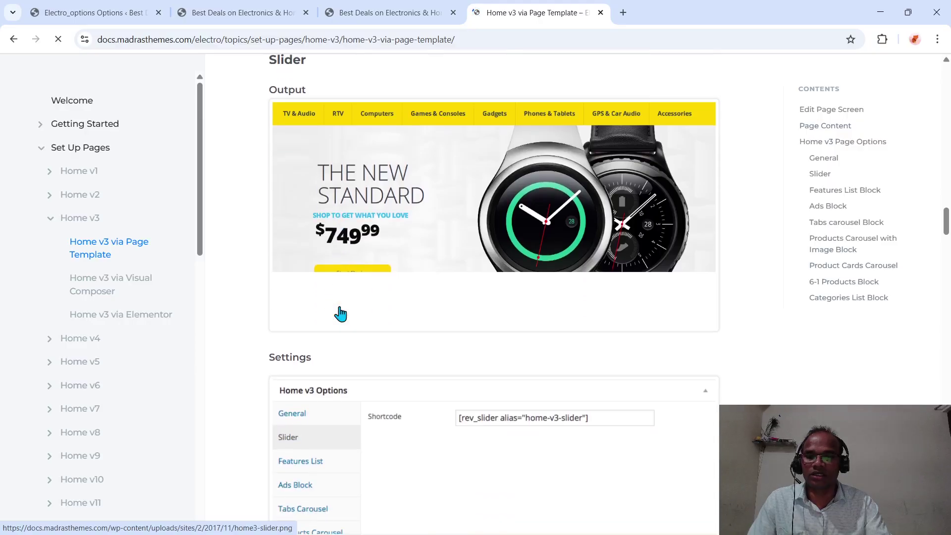
scroll(339, 306, down, 7)
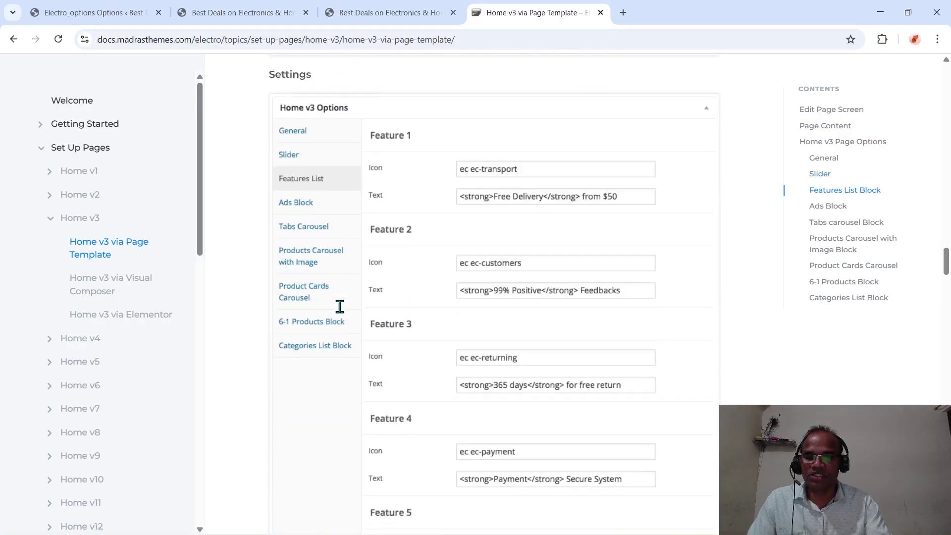
scroll(344, 334, up, 14)
scroll(132, 367, down, 15)
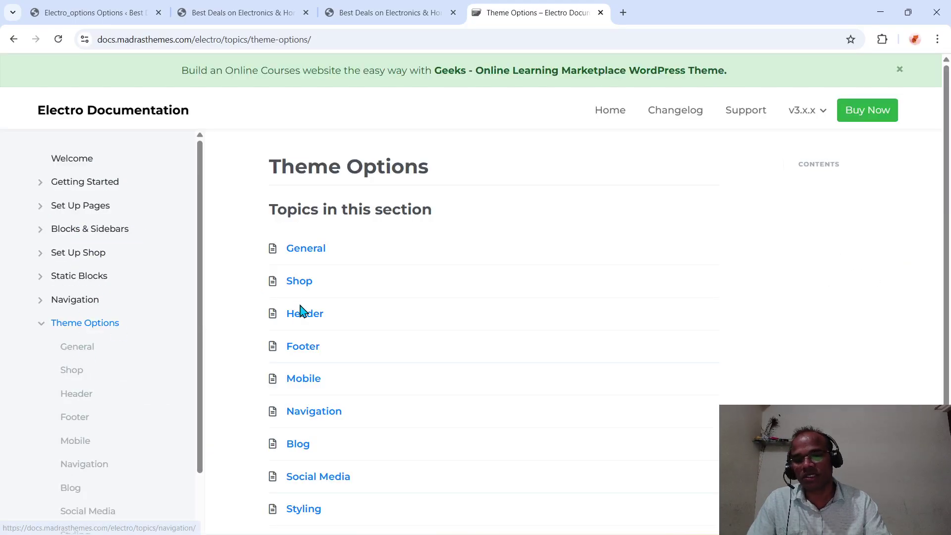
- Open the Header theme options documentation and skim it
click(300, 319)
scroll(470, 403, down, 3)
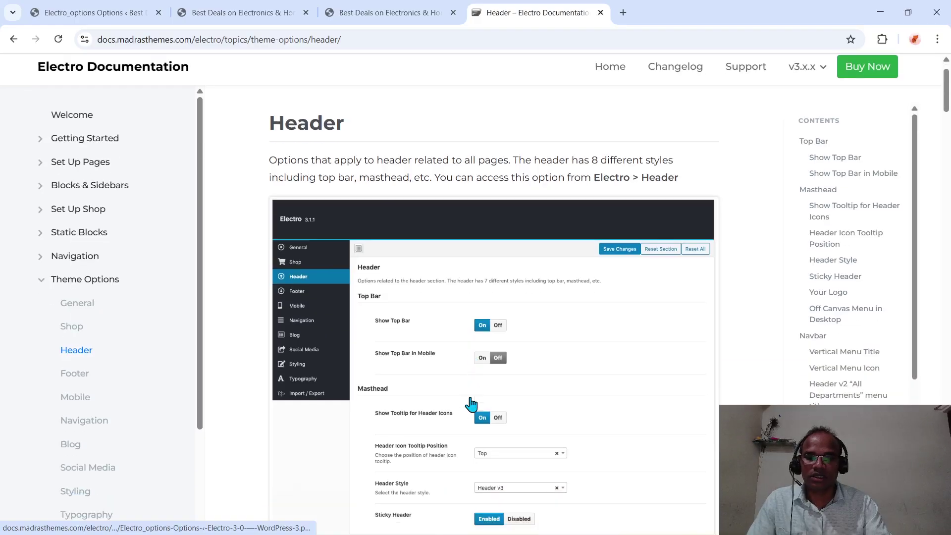
scroll(470, 403, down, 15)
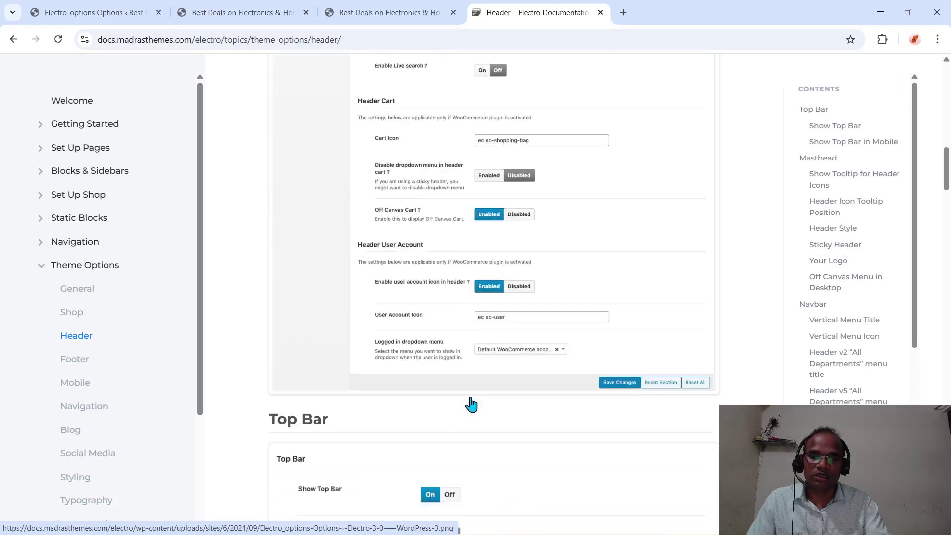
scroll(470, 403, up, 18)
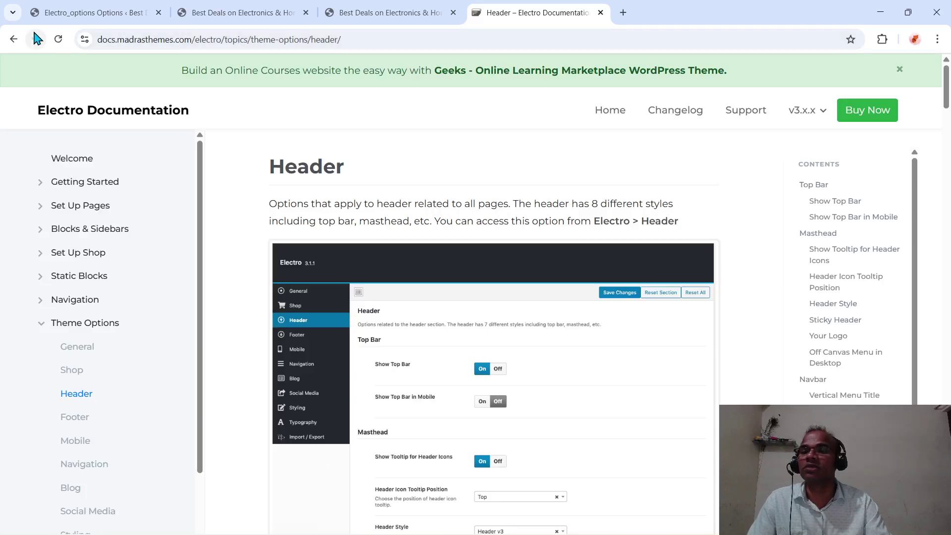
- Step back through the visited pages to the Google results for 'elecro theme document'
click(14, 39)
click(15, 39)
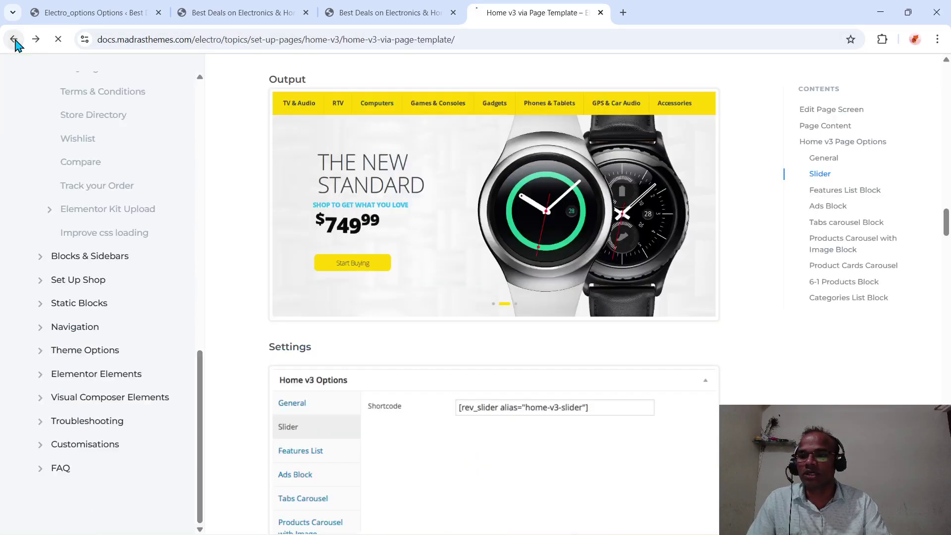
click(14, 40)
click(15, 40)
click(14, 40)
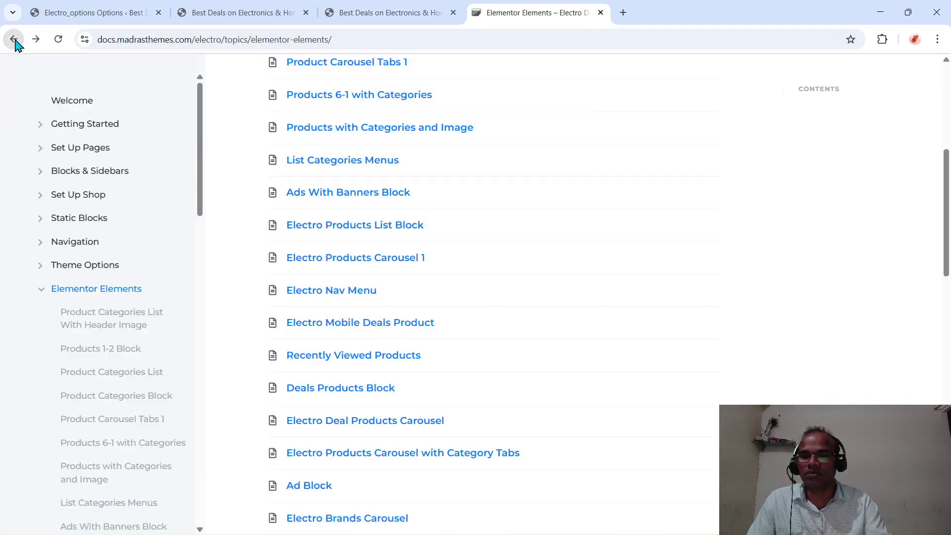
click(15, 40)
click(14, 40)
click(15, 40)
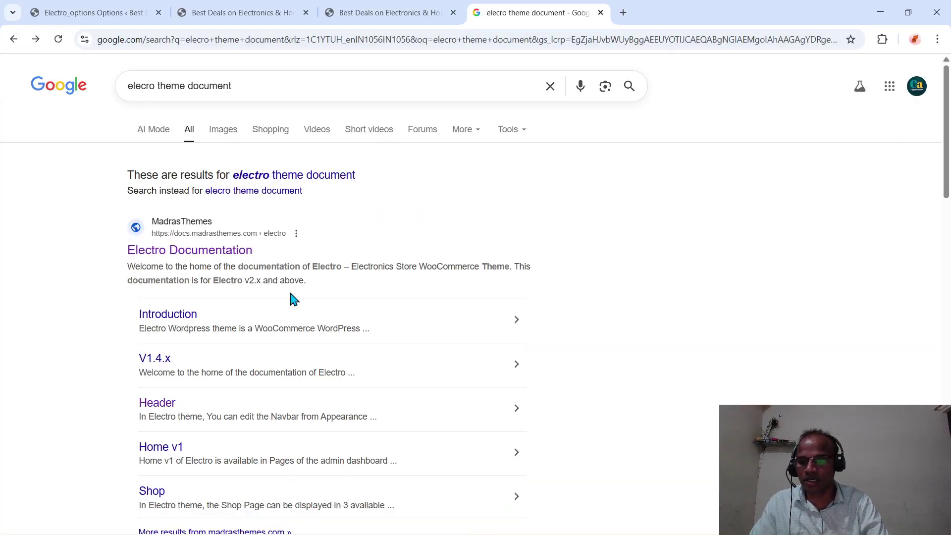
- Scroll through the Header documentation page's header styles v1–v8
scroll(289, 208, down, 3)
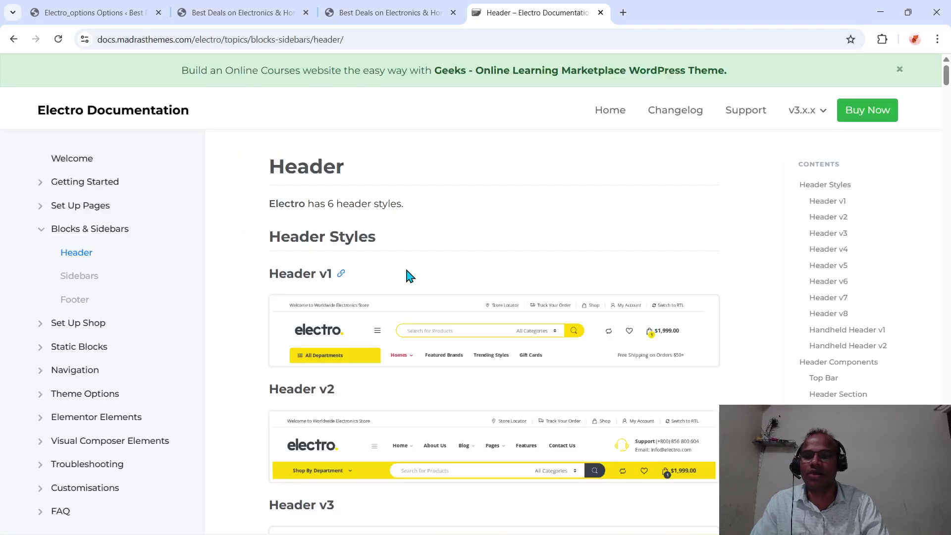
scroll(410, 276, down, 3)
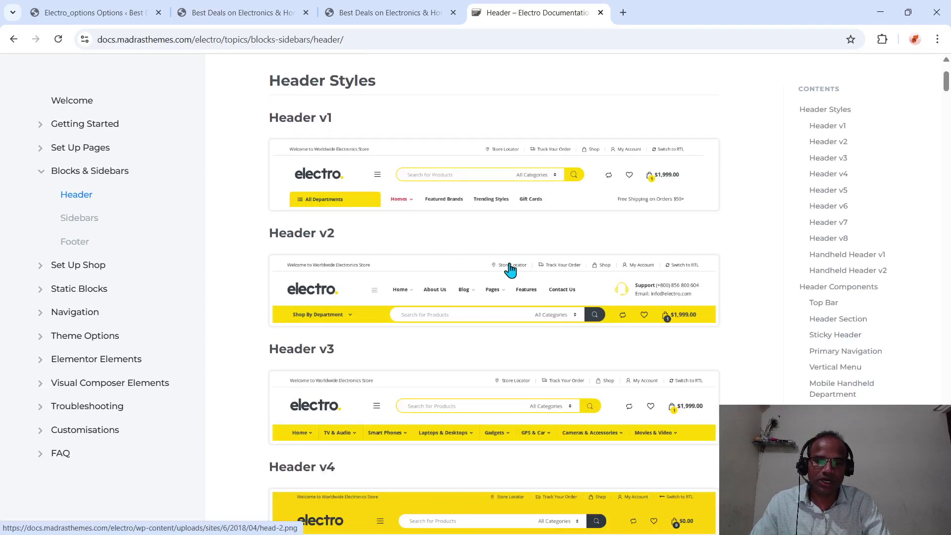
scroll(532, 292, down, 1)
scroll(530, 290, up, 1)
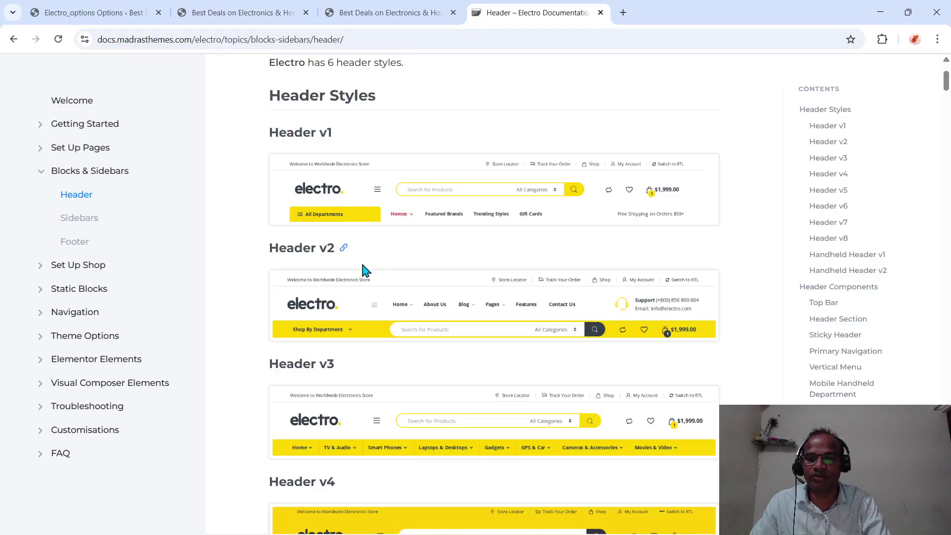
scroll(369, 297, down, 1)
scroll(371, 306, down, 2)
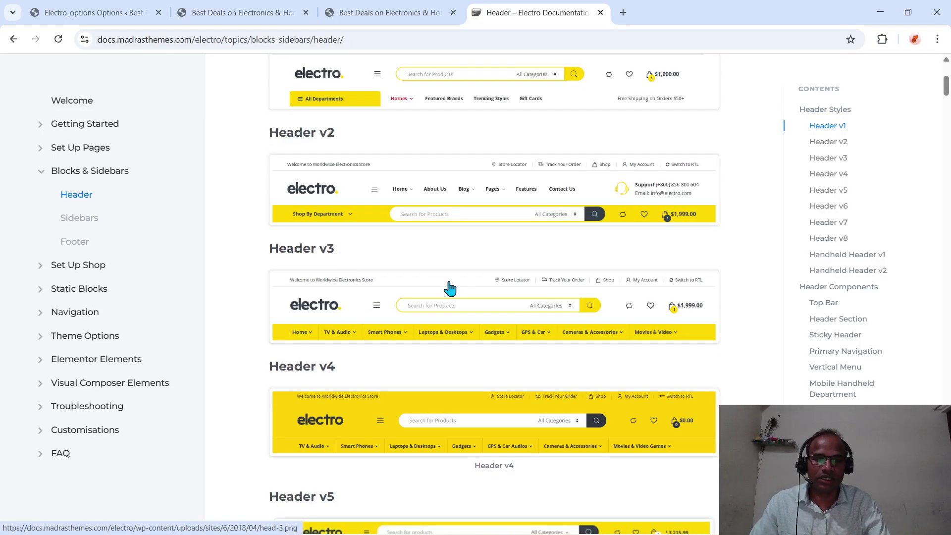
scroll(448, 287, down, 5)
scroll(450, 287, down, 10)
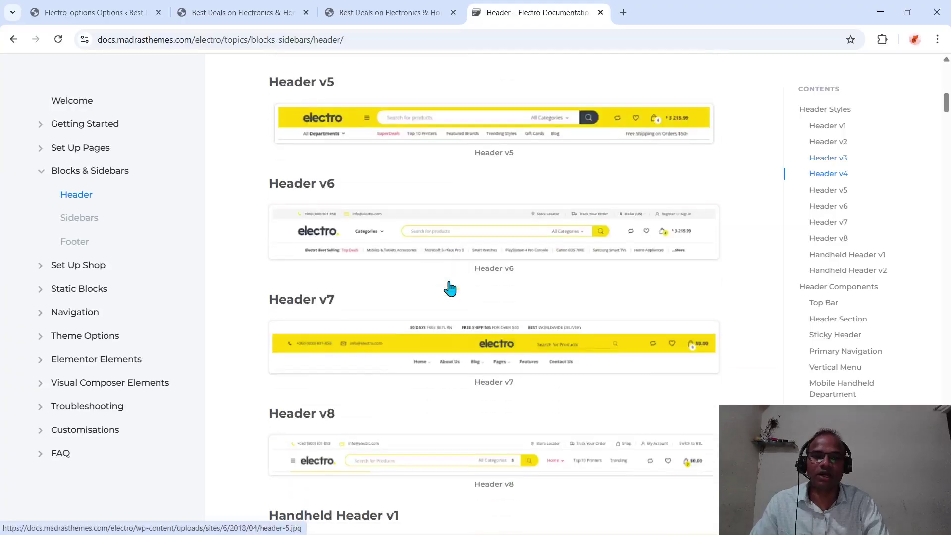
scroll(450, 287, down, 10)
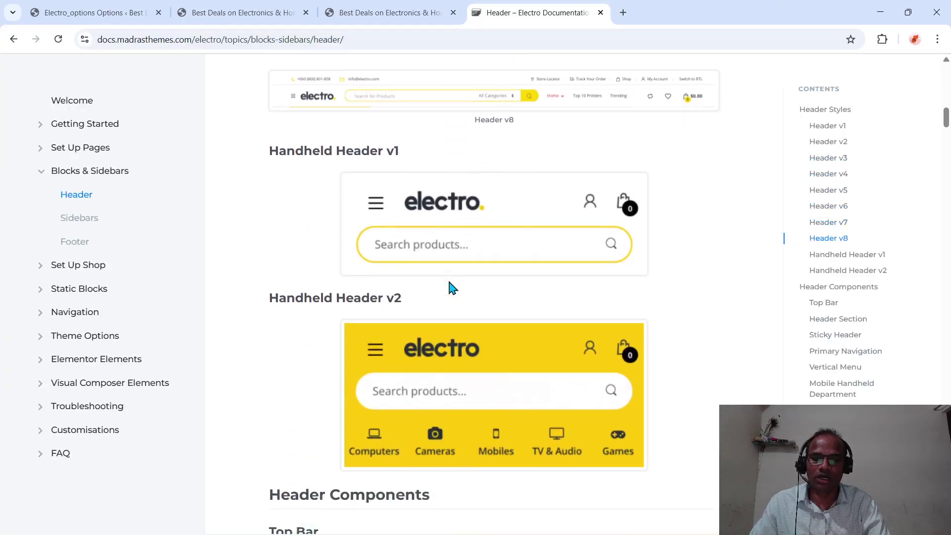
- Review the handheld headers, scroll back up, and switch to the live electro storefront tab
scroll(450, 287, down, 2)
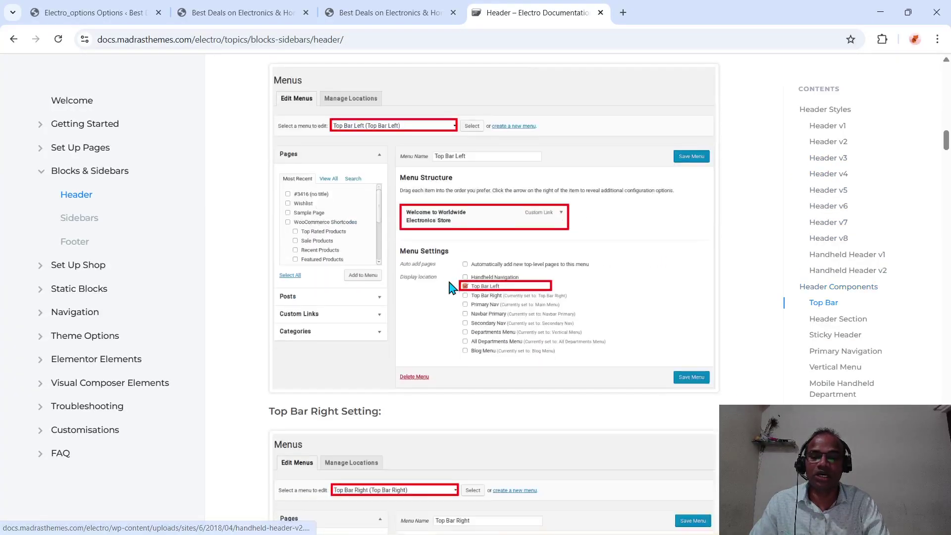
scroll(448, 285, up, 20)
scroll(448, 285, down, 3)
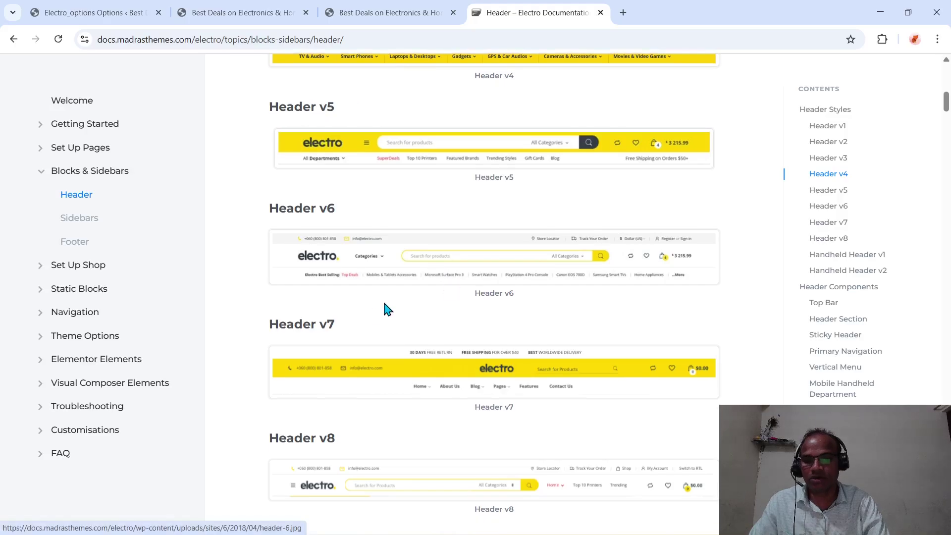
scroll(414, 448, down, 4)
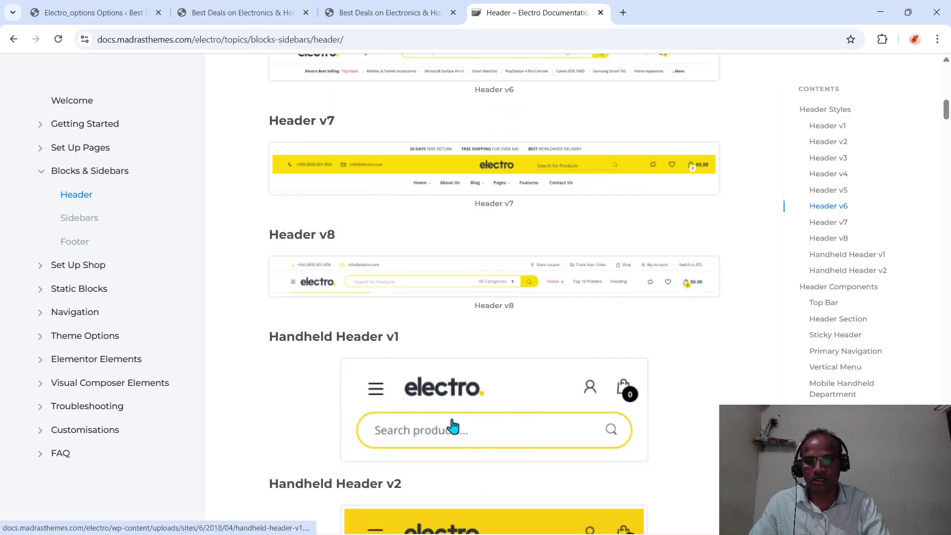
scroll(448, 427, down, 6)
scroll(453, 425, up, 9)
scroll(454, 424, up, 12)
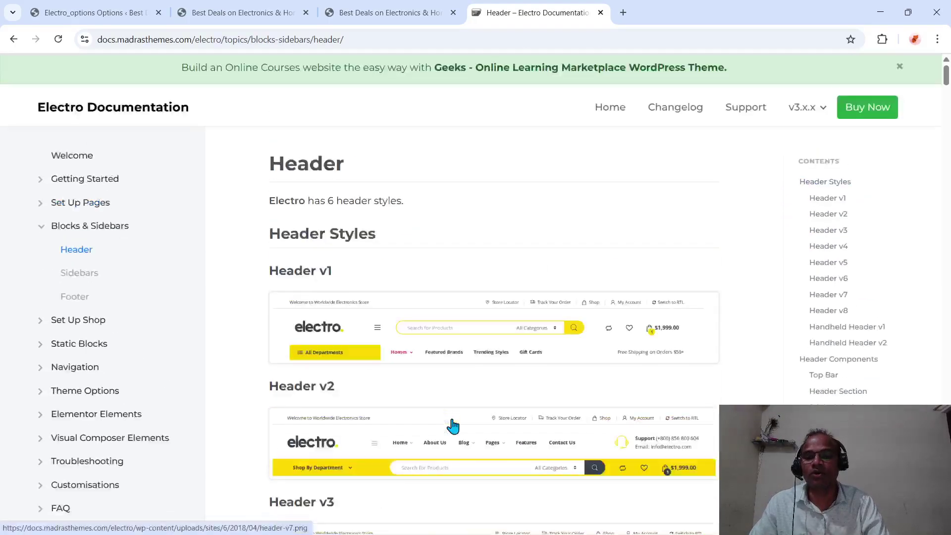
click(238, 8)
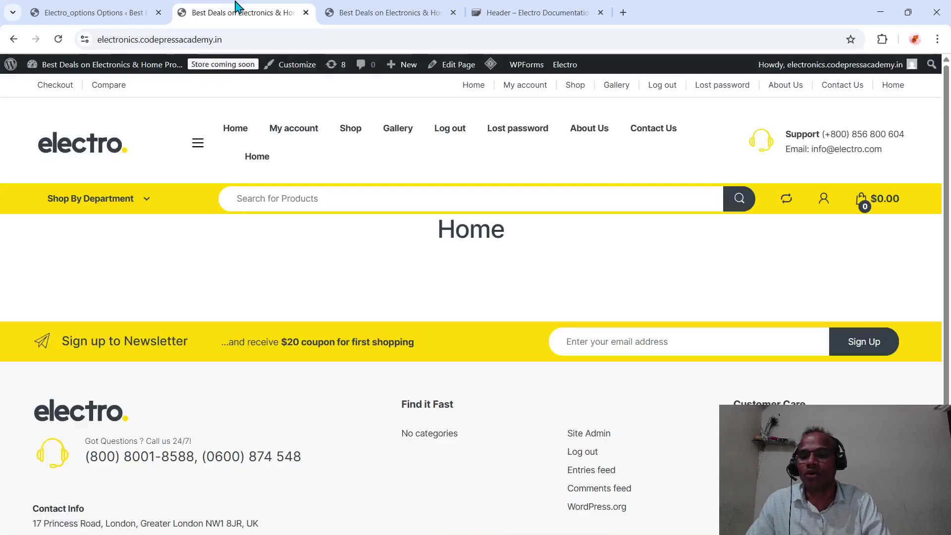
- Back in Electro options, keep Header Style at Header v3 and start a Your Logo upload
click(124, 20)
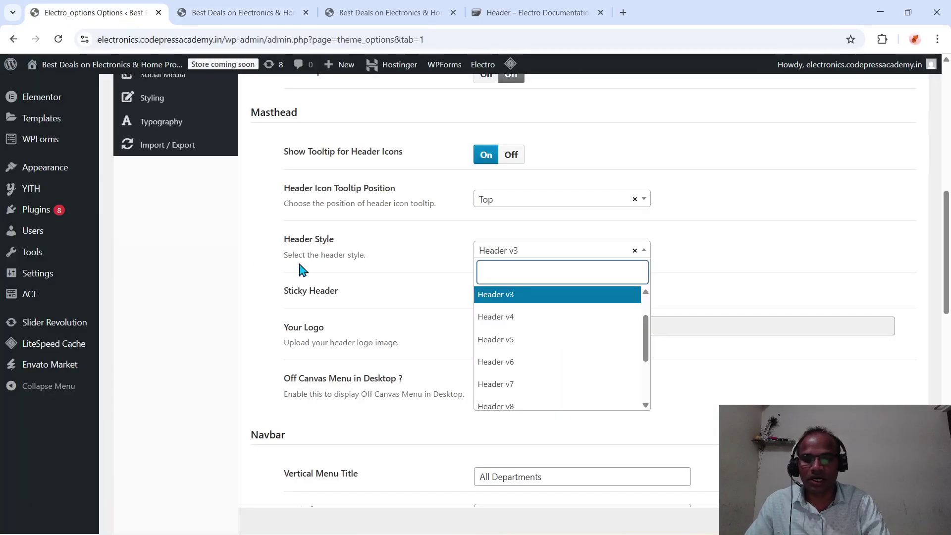
click(426, 322)
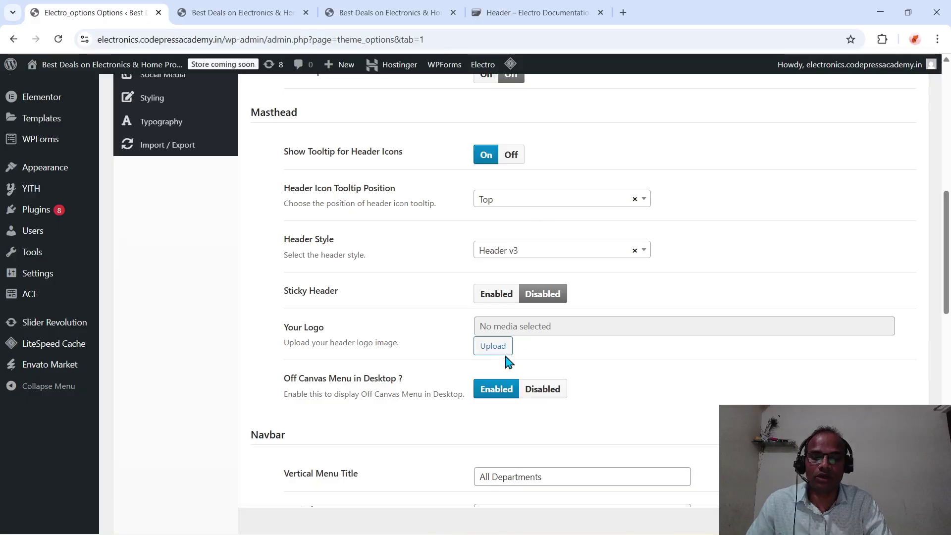
click(493, 346)
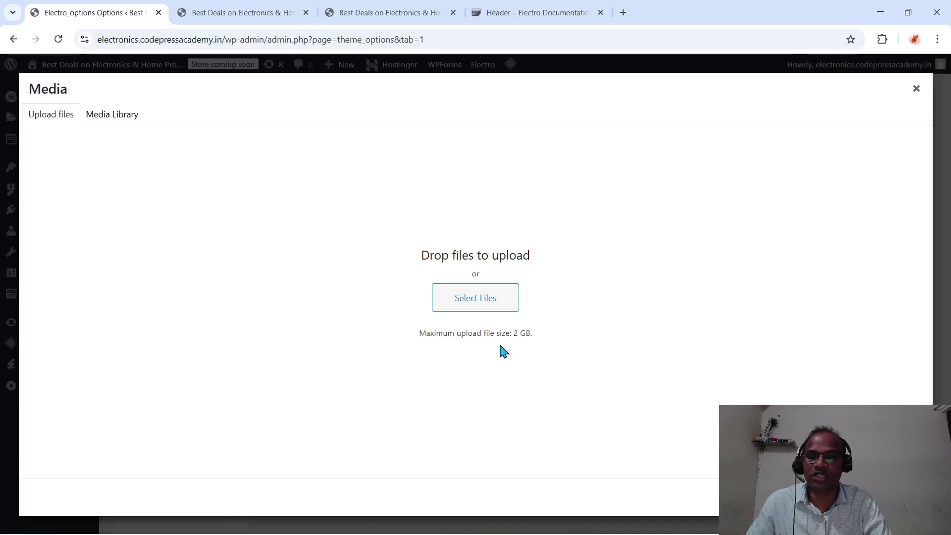
- Save the logo from demo.codepressacademy.in as codepress-academy-logo.webp
click(623, 12)
text(de)
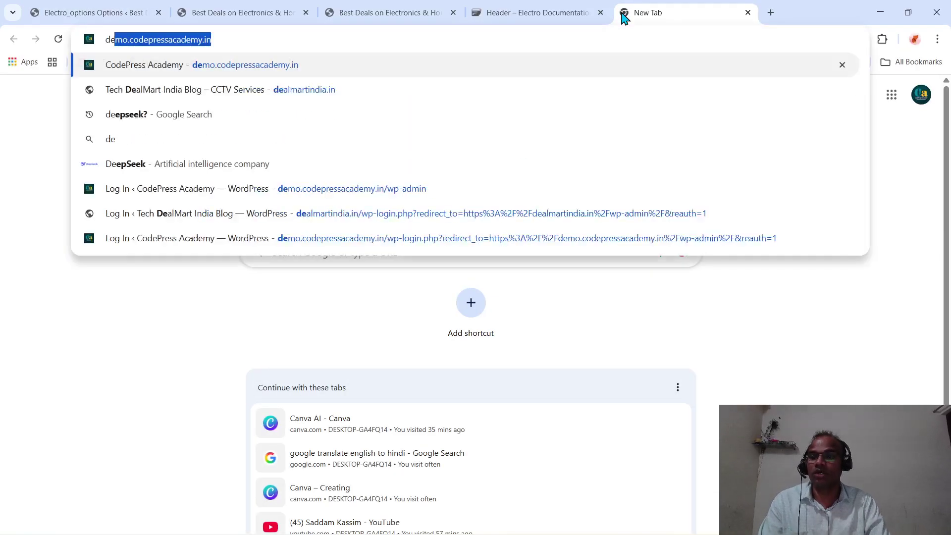
key(Return)
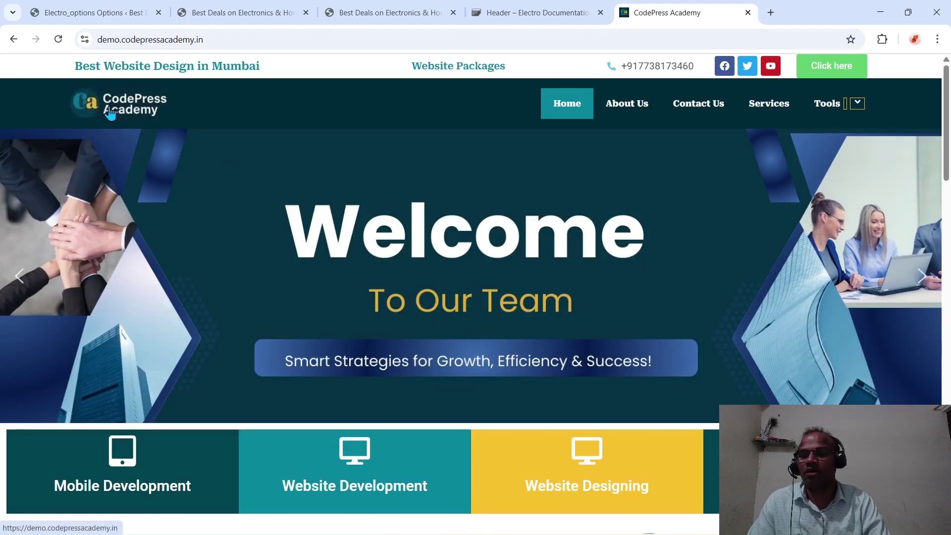
right_click(110, 113)
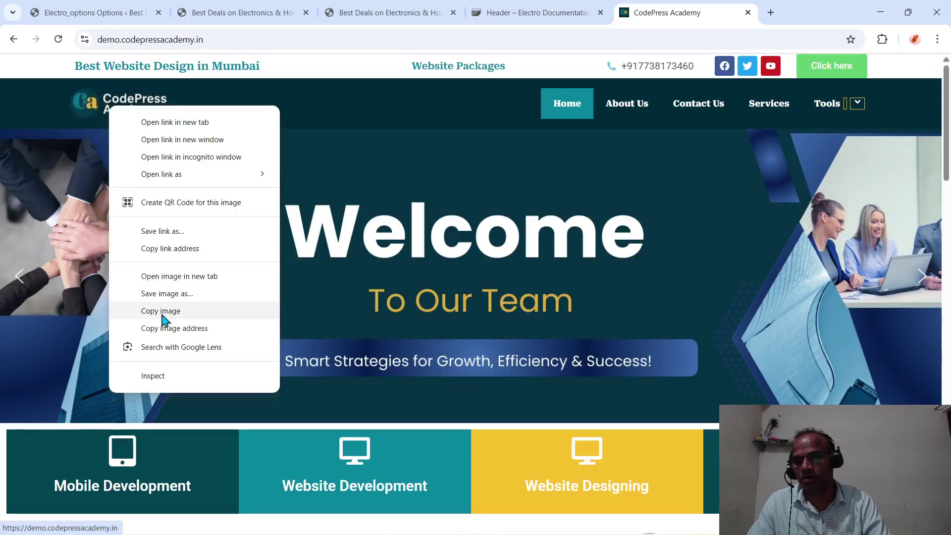
click(164, 297)
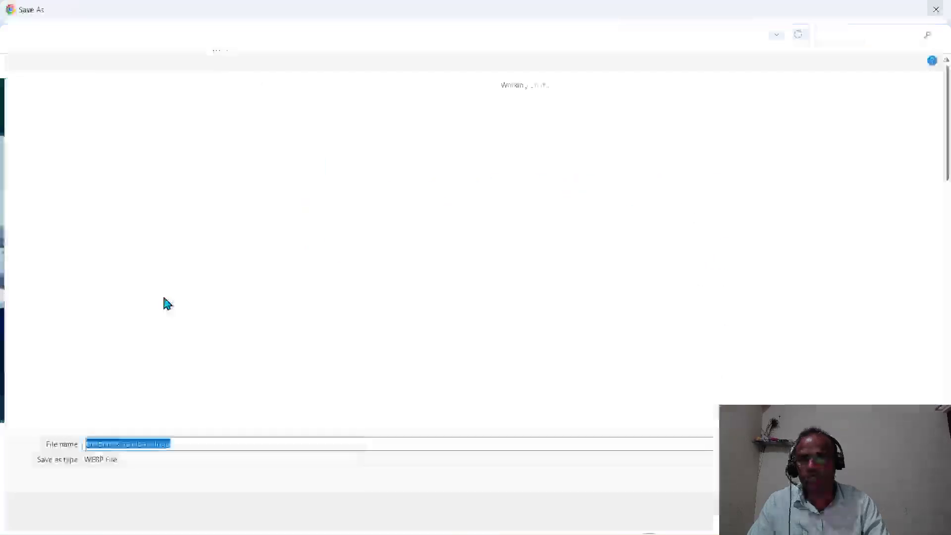
key(Return)
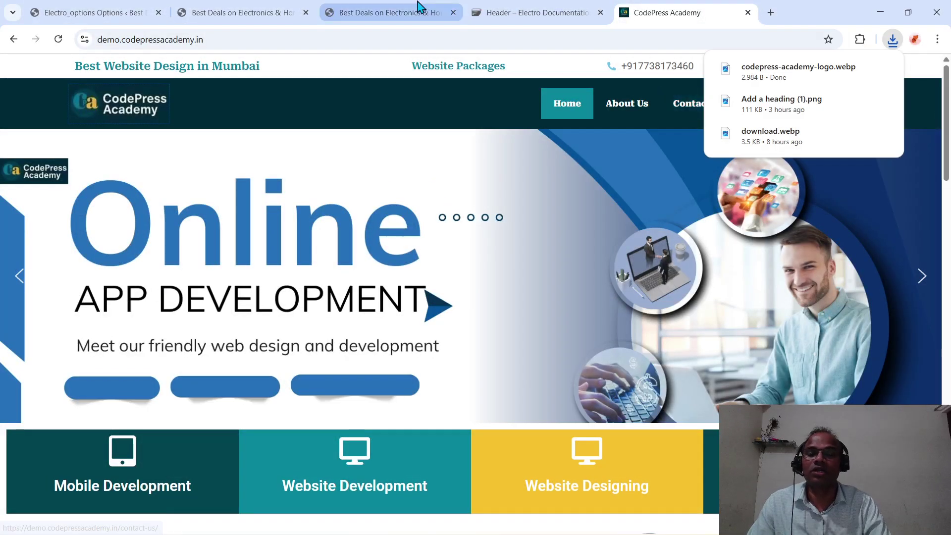
- Close the CodePress Academy tab after checking the documentation and storefront tabs
click(492, 16)
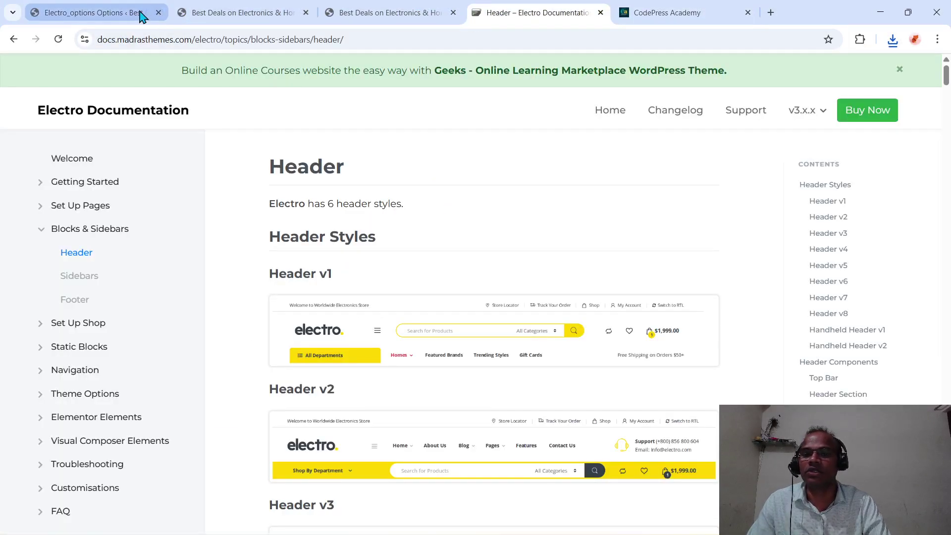
click(414, 14)
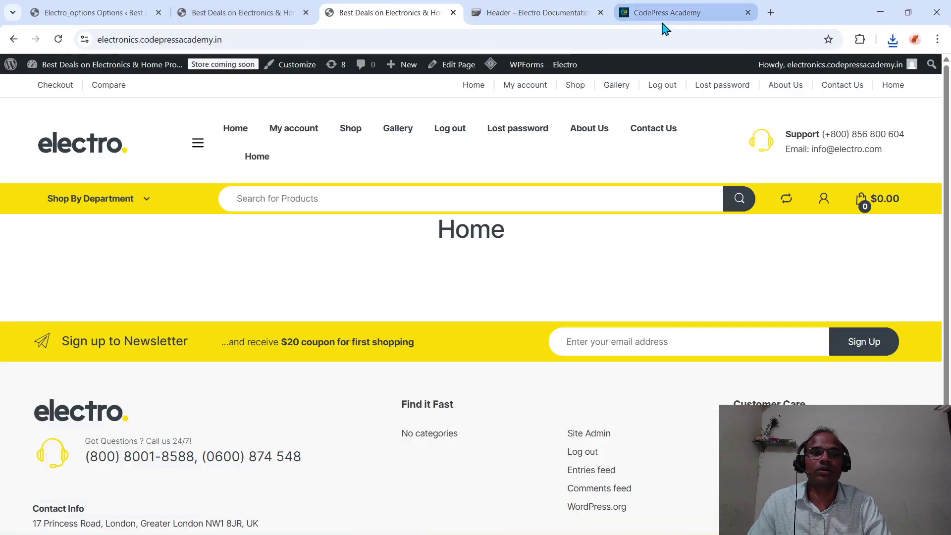
click(749, 12)
- Upload codepress-academy-logo from Downloads to the Media Library
click(39, 5)
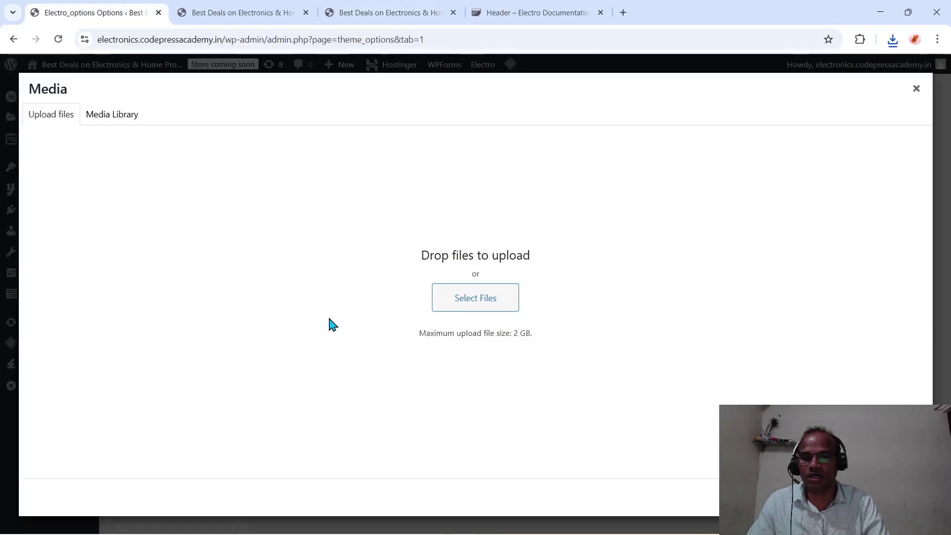
click(475, 311)
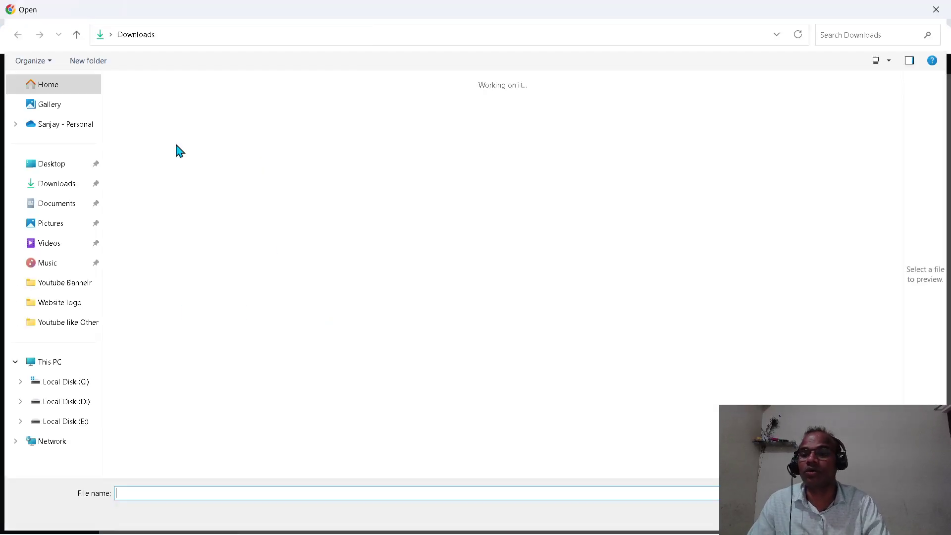
click(136, 117)
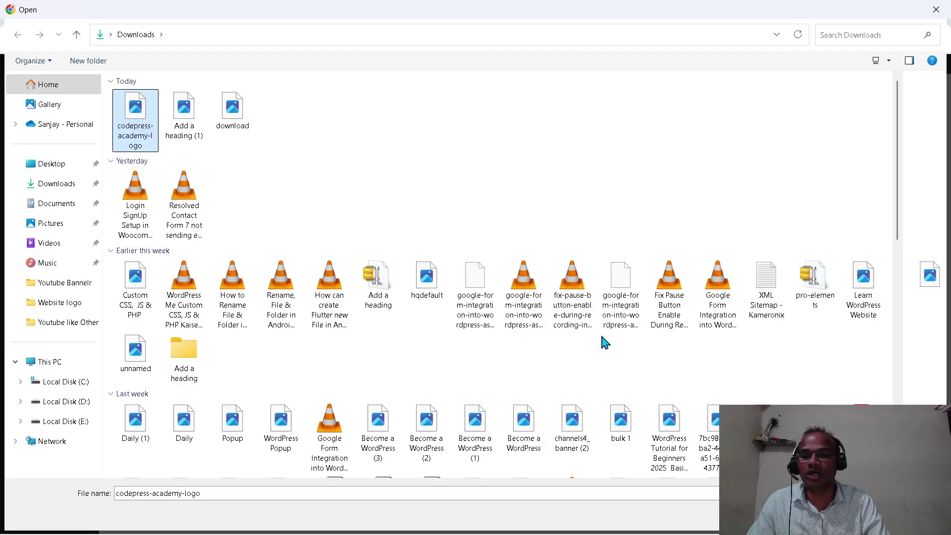
double_click(137, 117)
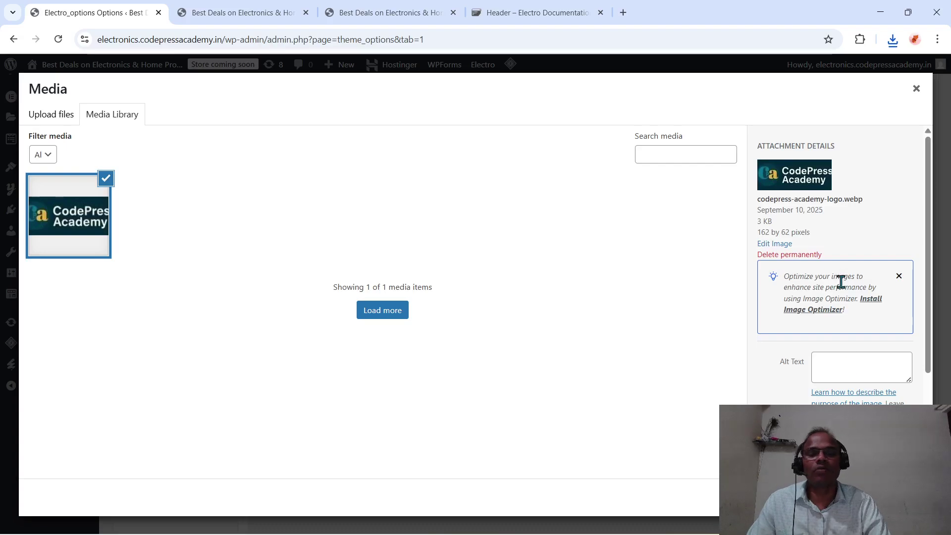
- Give the image alt text 'Logo Image' and use it as the header logo
click(846, 372)
text(Lo)
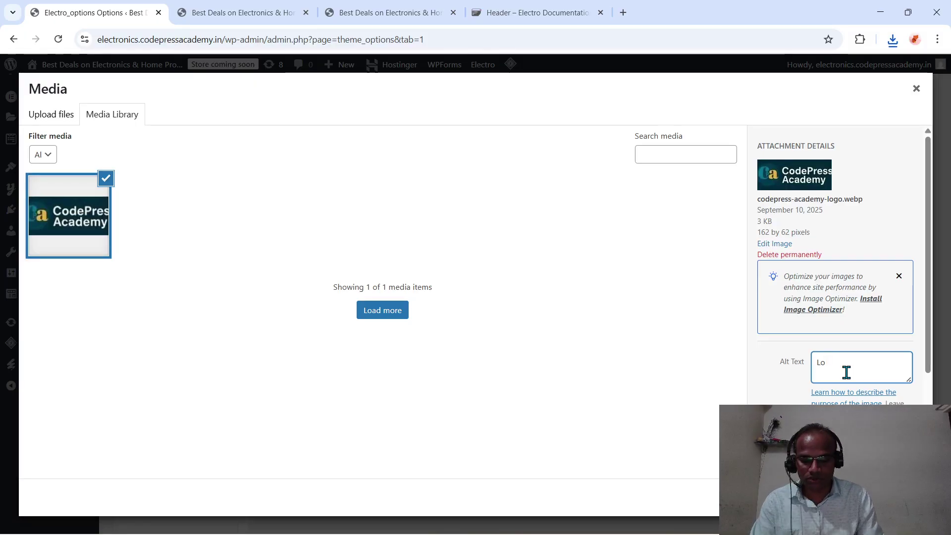
text(go )
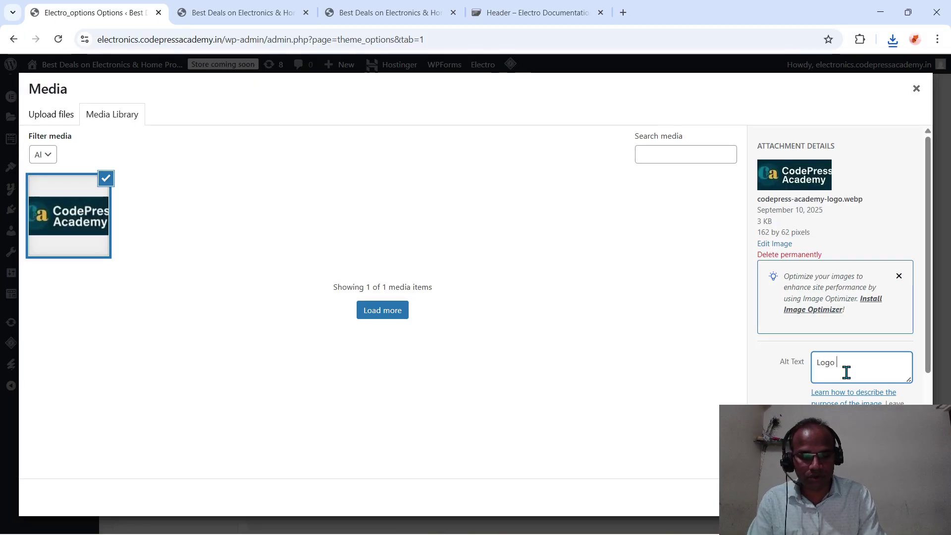
text(Image)
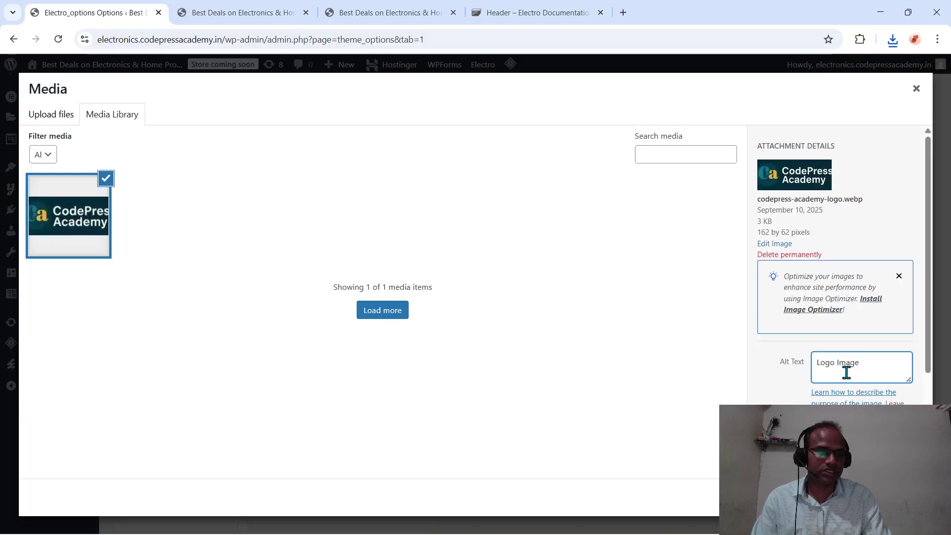
key(Tab)
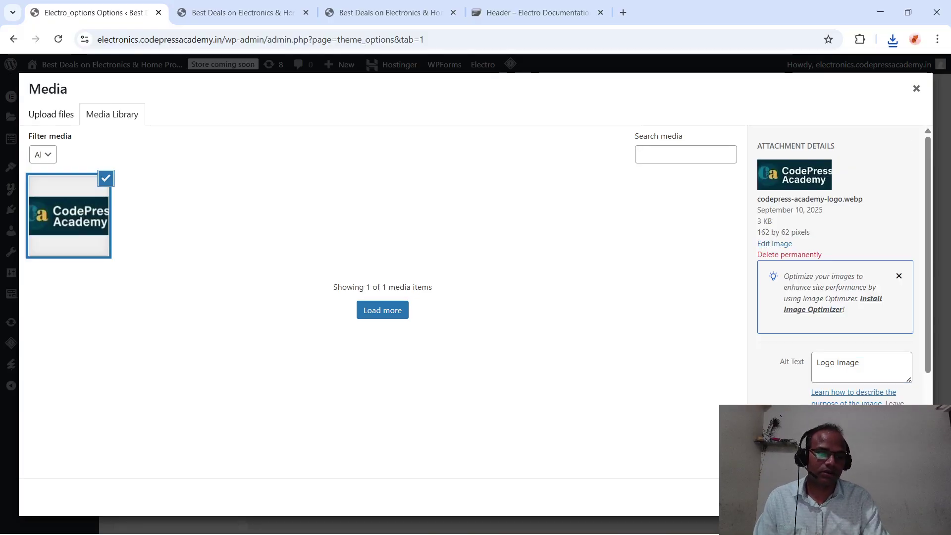
click(904, 497)
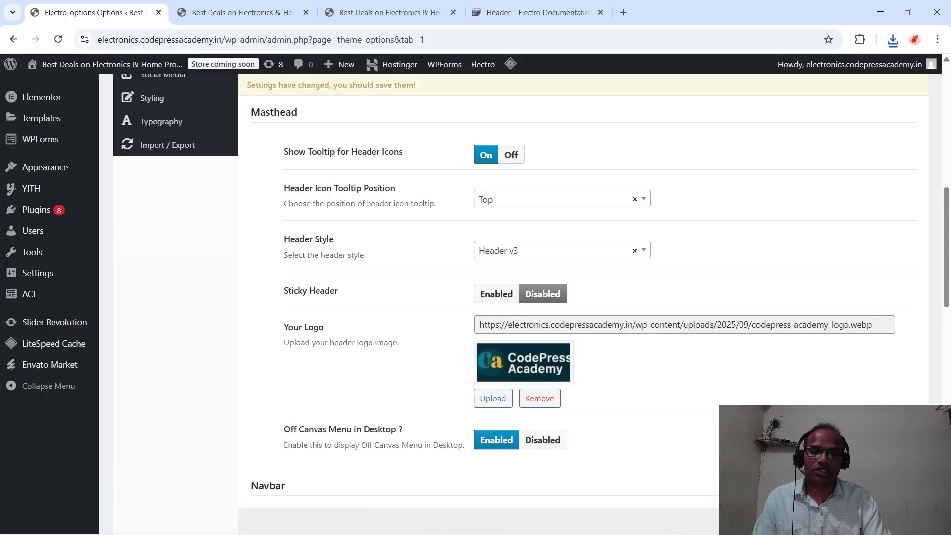
- Set Header Search's Search Category Dropdown to 'Include all categories' and view the storefront
scroll(601, 265, down, 3)
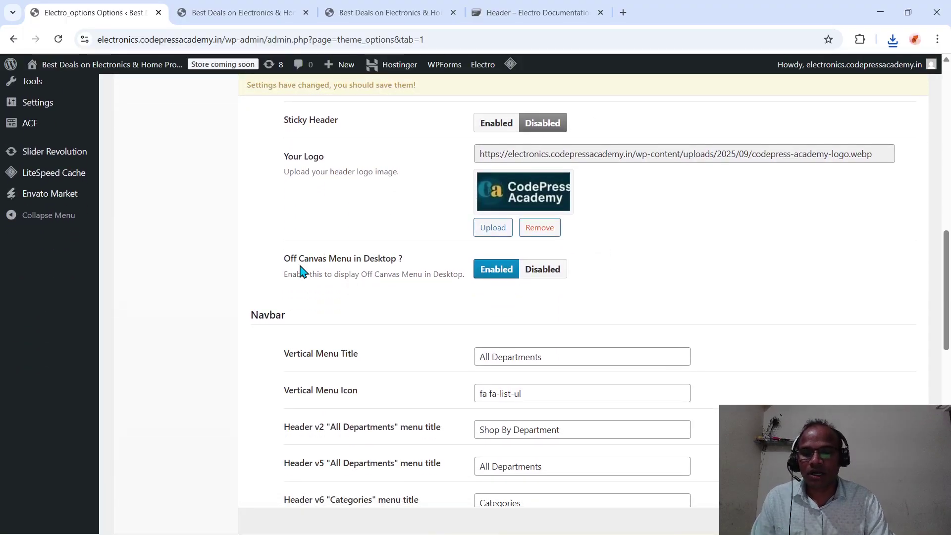
scroll(545, 298, down, 2)
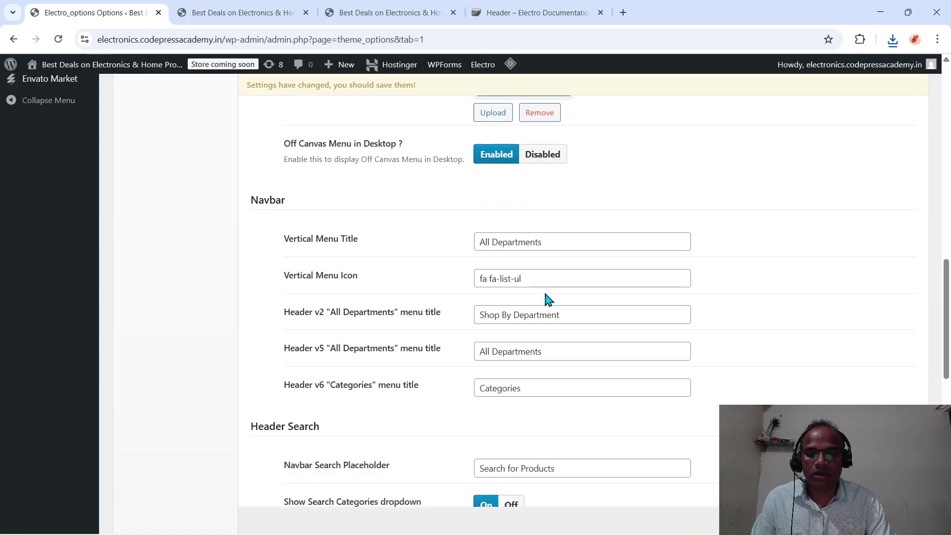
scroll(405, 263, down, 3)
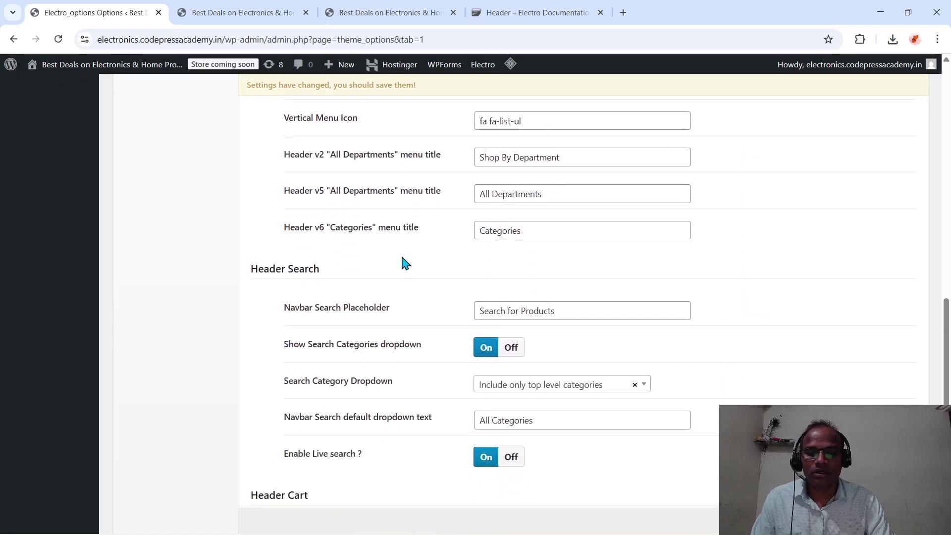
scroll(405, 262, down, 1)
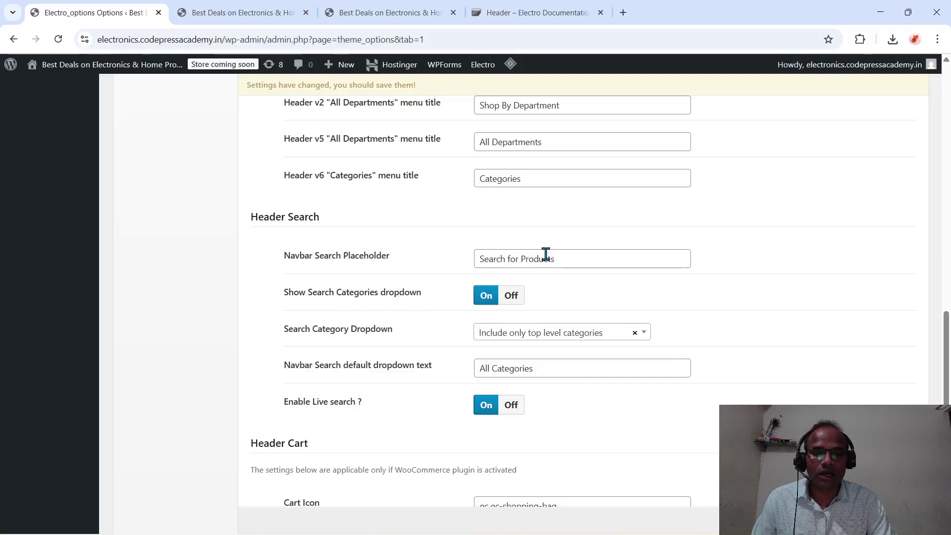
click(580, 335)
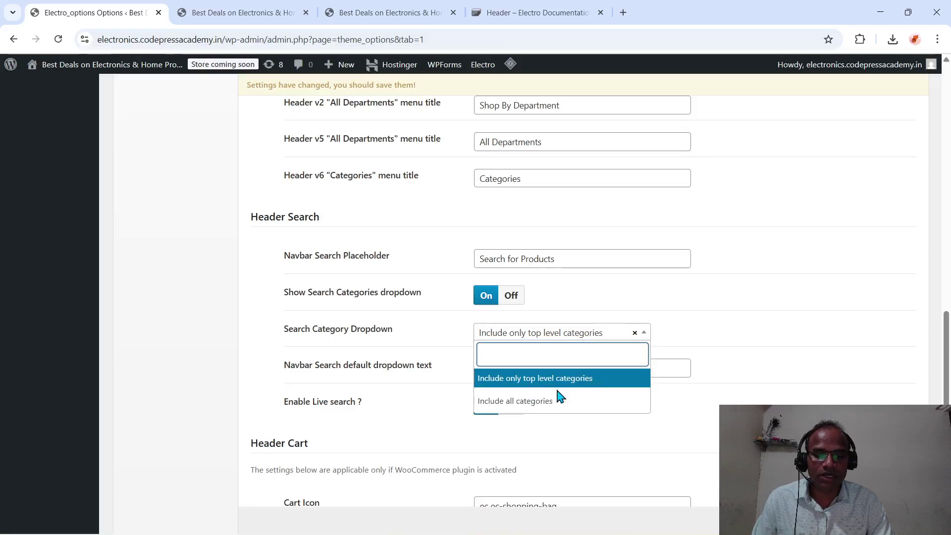
click(542, 401)
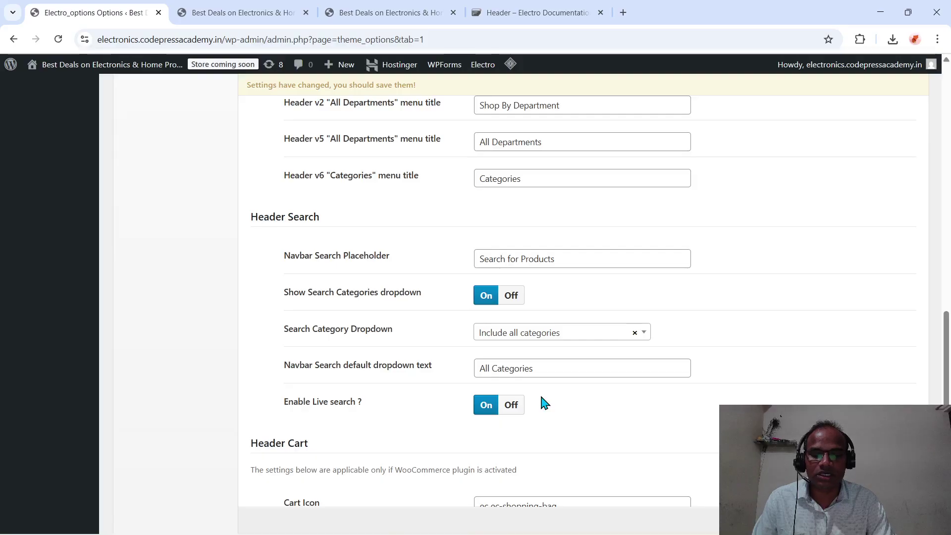
scroll(544, 403, down, 2)
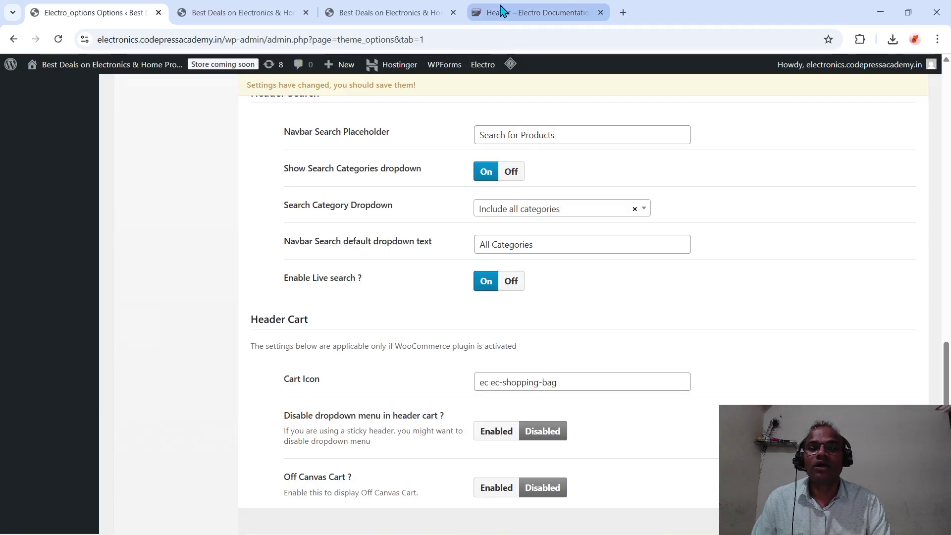
click(388, 13)
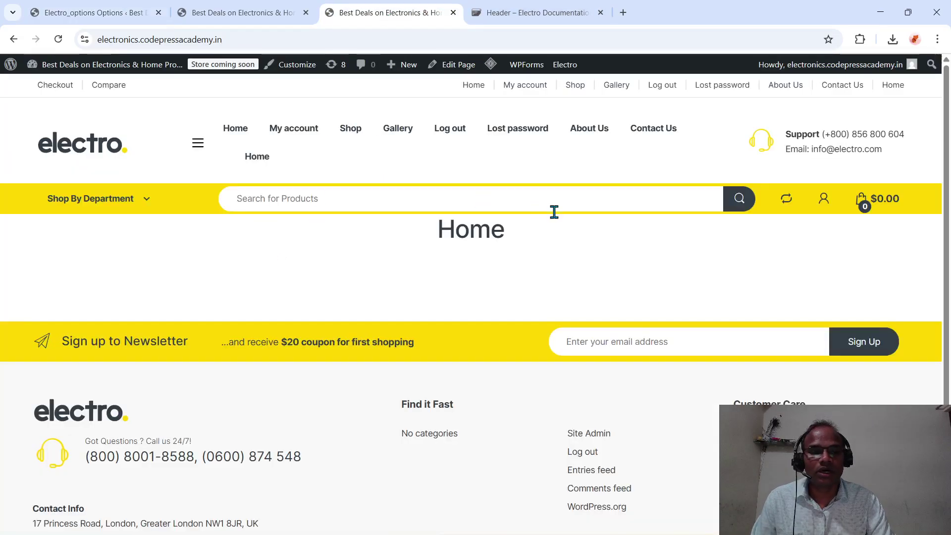
- Open and close the storefront's Shop By Department list, then return to Electro theme options
click(144, 202)
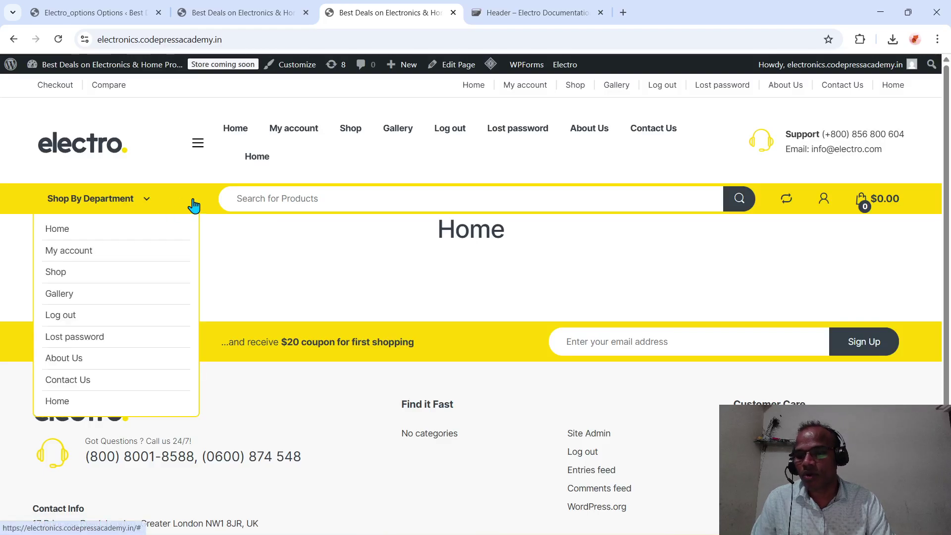
click(287, 193)
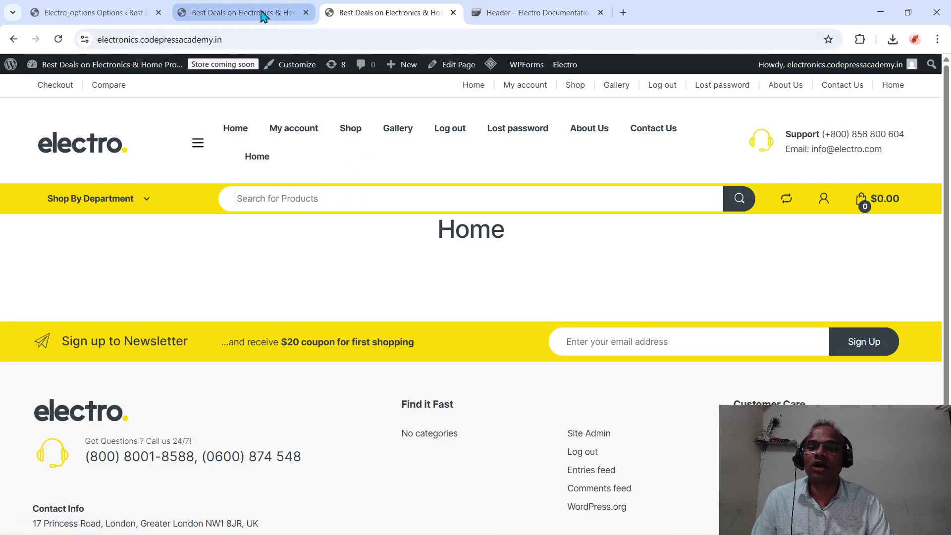
click(104, 21)
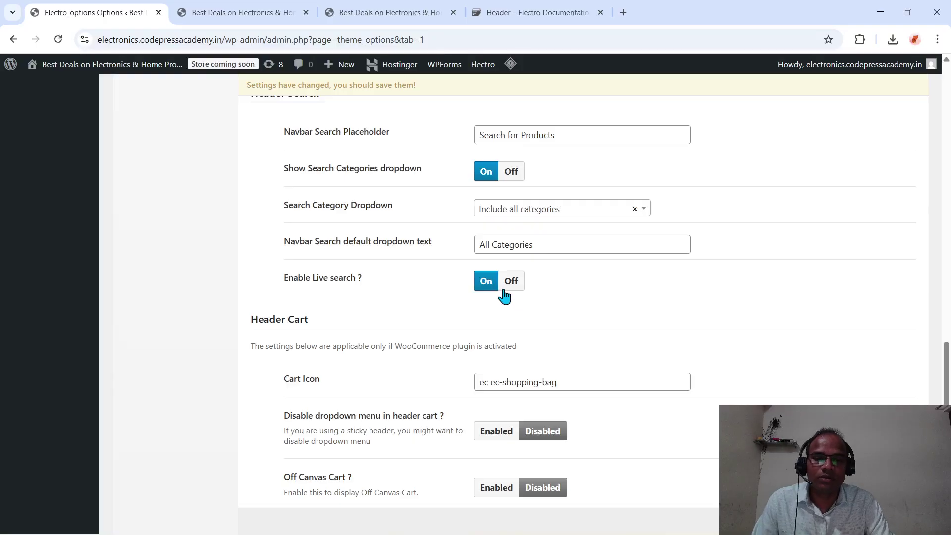
- Check the Header Cart's 'ec ec-shopping-bag' Cart Icon value, then view the storefront home tab
scroll(496, 294, down, 4)
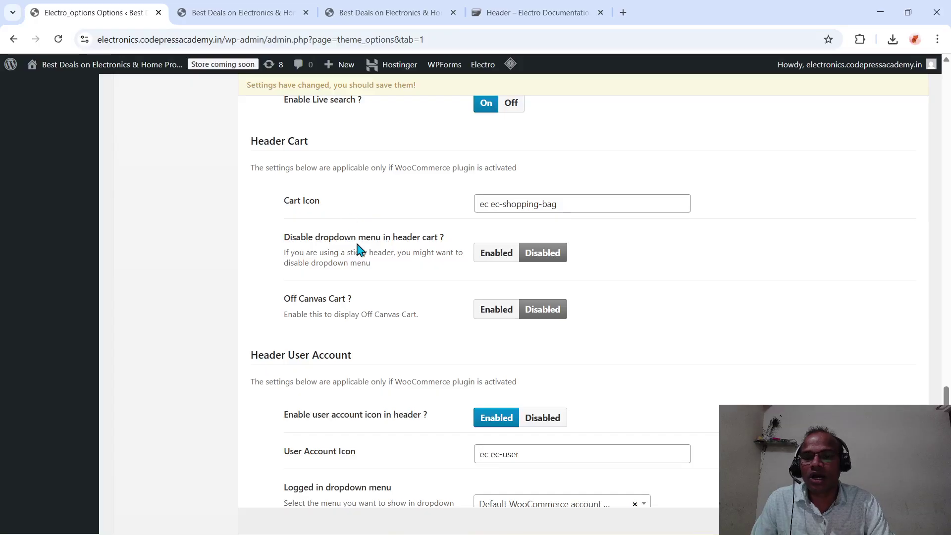
scroll(357, 247, up, 1)
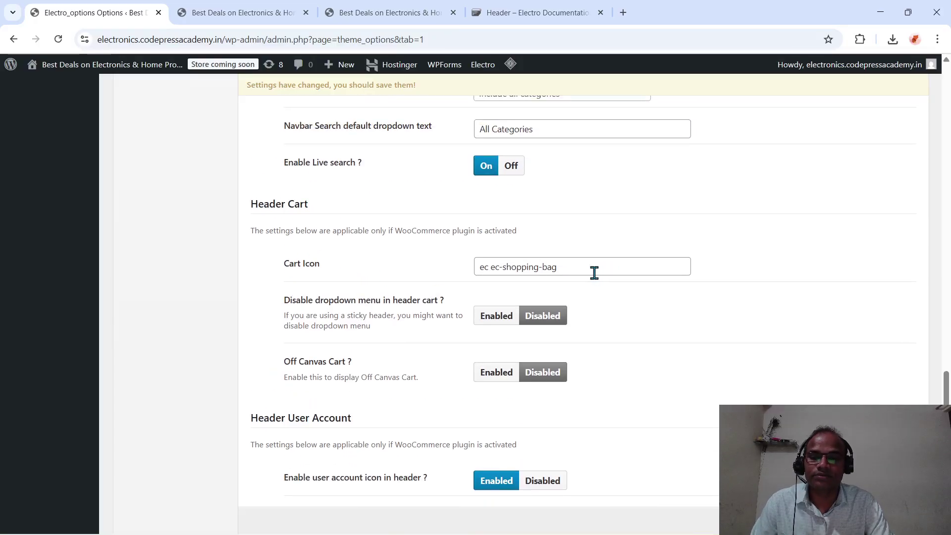
drag(594, 271, 468, 285)
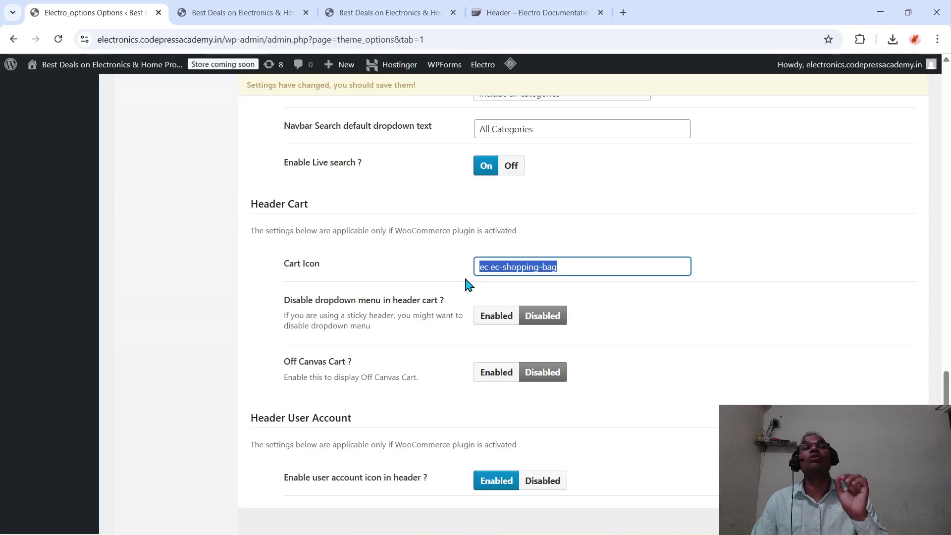
drag(464, 279, 397, 8)
click(251, 20)
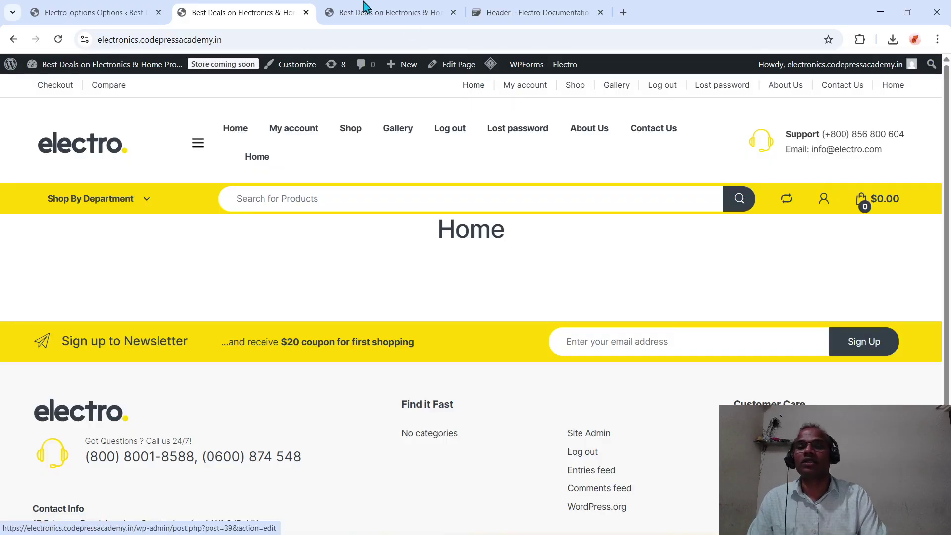
- Go back to the Electro theme options and look over the Navbar and Header Search settings
click(100, 15)
scroll(450, 431, down, 12)
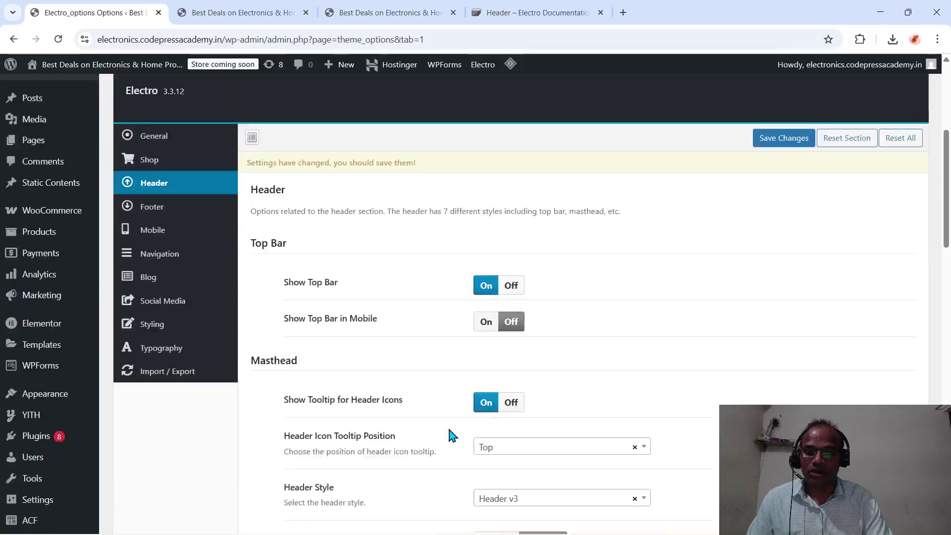
scroll(449, 434, down, 8)
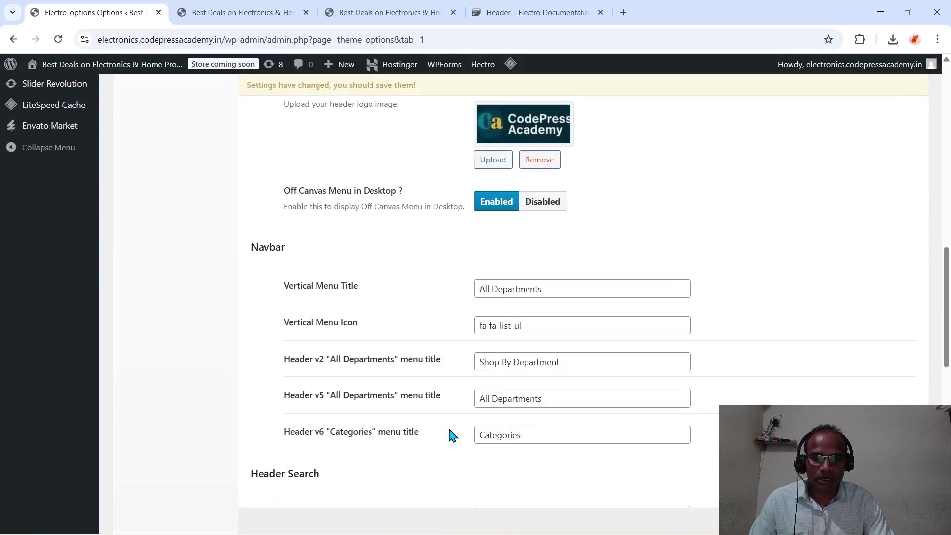
scroll(451, 434, up, 2)
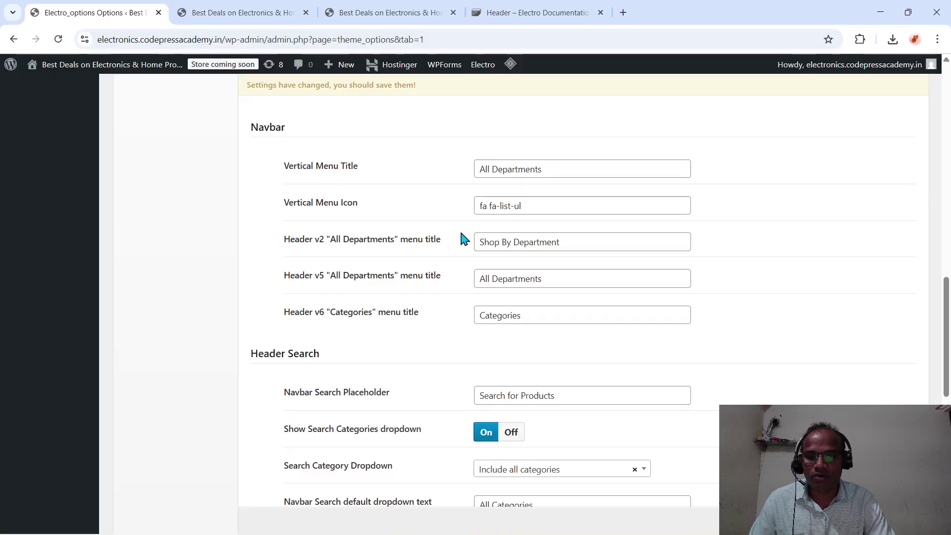
- Review the Header Cart's Cart Icon field and Header User Account's icon (Enabled, ec ec-user)
scroll(473, 267, down, 1)
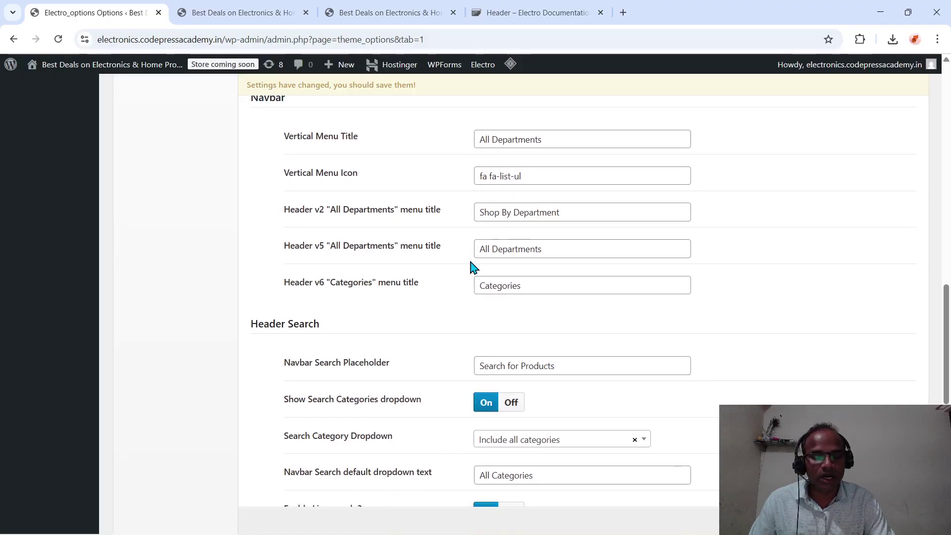
scroll(473, 268, down, 5)
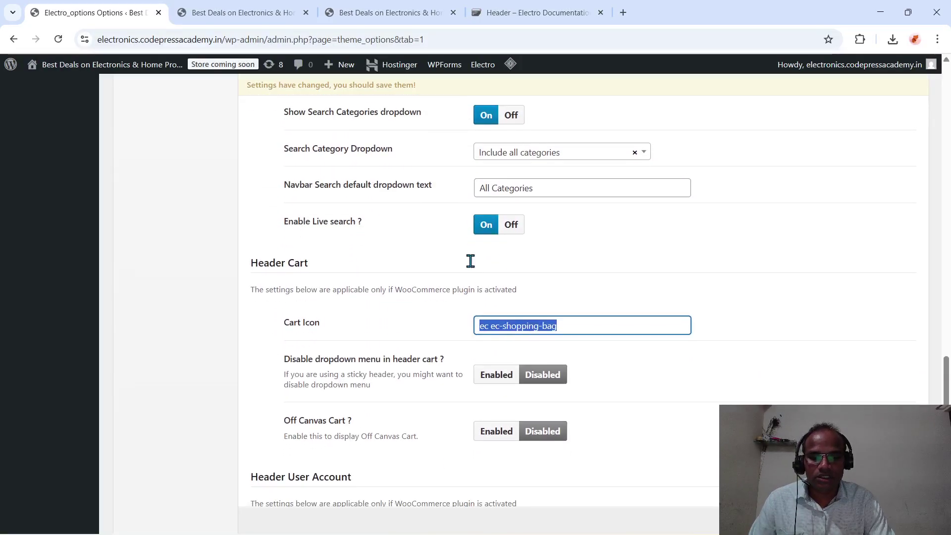
scroll(448, 354, down, 2)
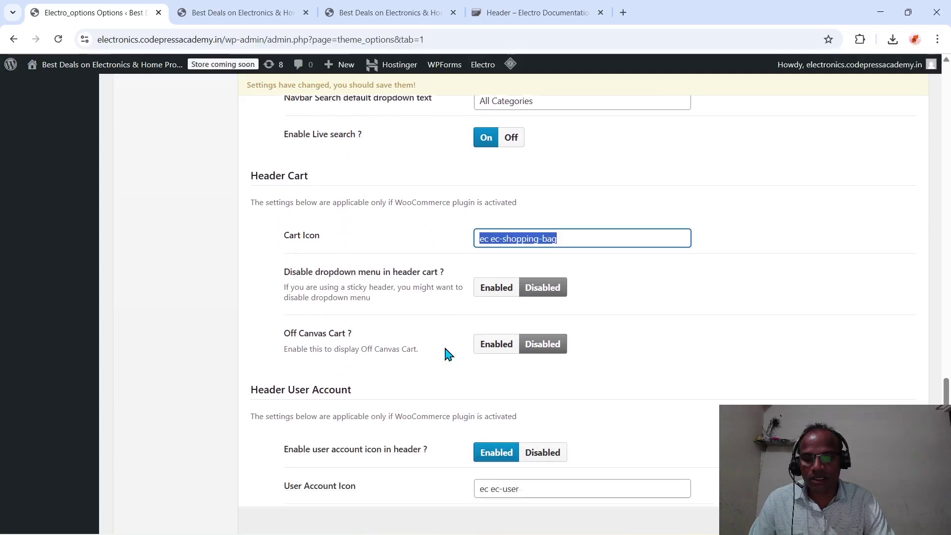
scroll(464, 384, down, 2)
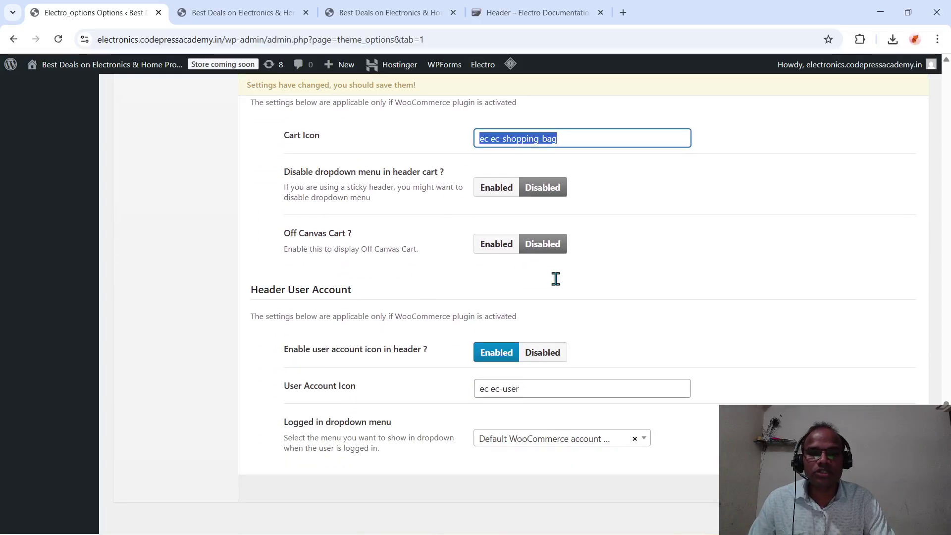
scroll(554, 277, up, 1)
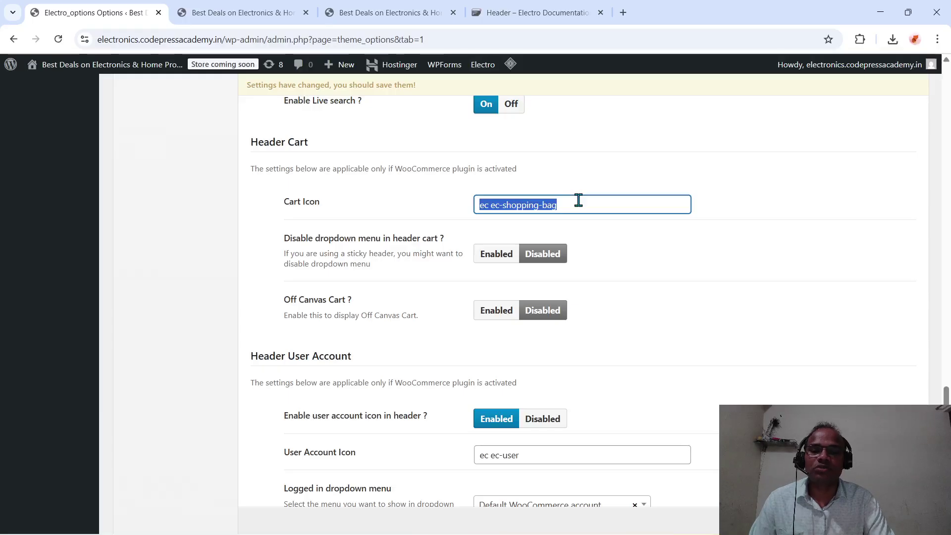
click(578, 200)
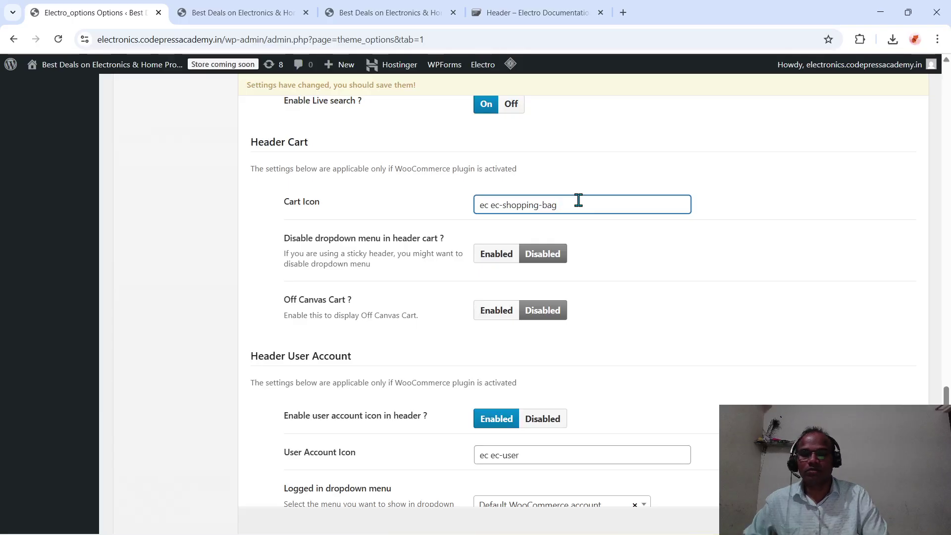
scroll(579, 203, down, 2)
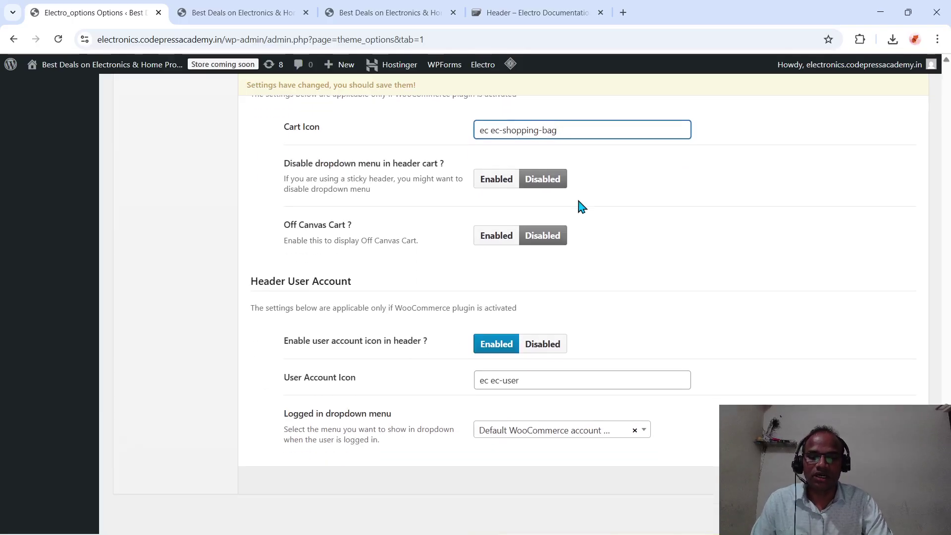
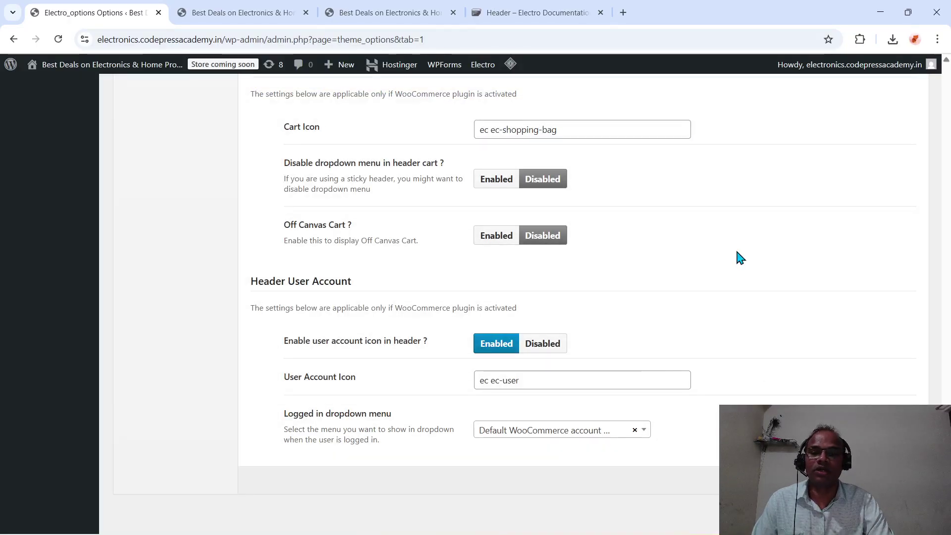
- Open the Electro theme's Footer options and scroll through them
scroll(735, 247, up, 10)
scroll(735, 251, up, 15)
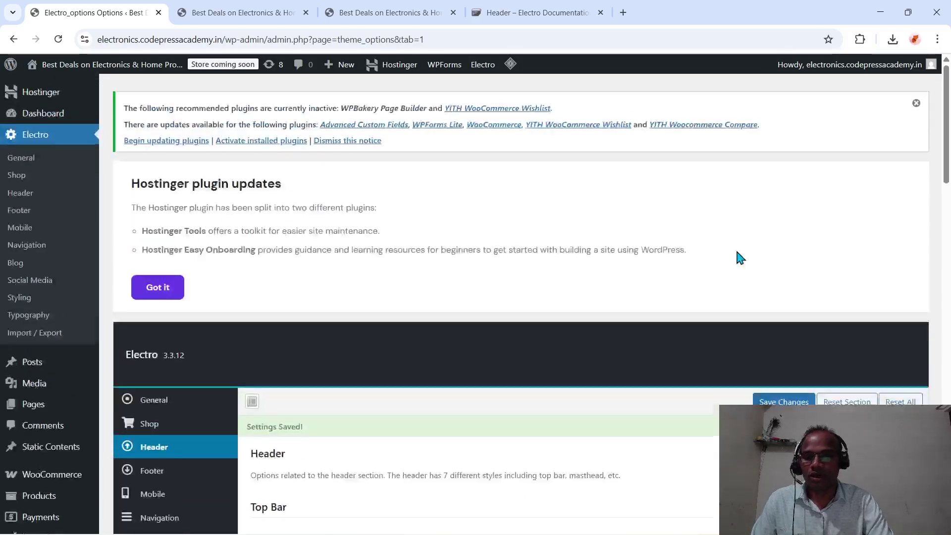
scroll(706, 242, down, 4)
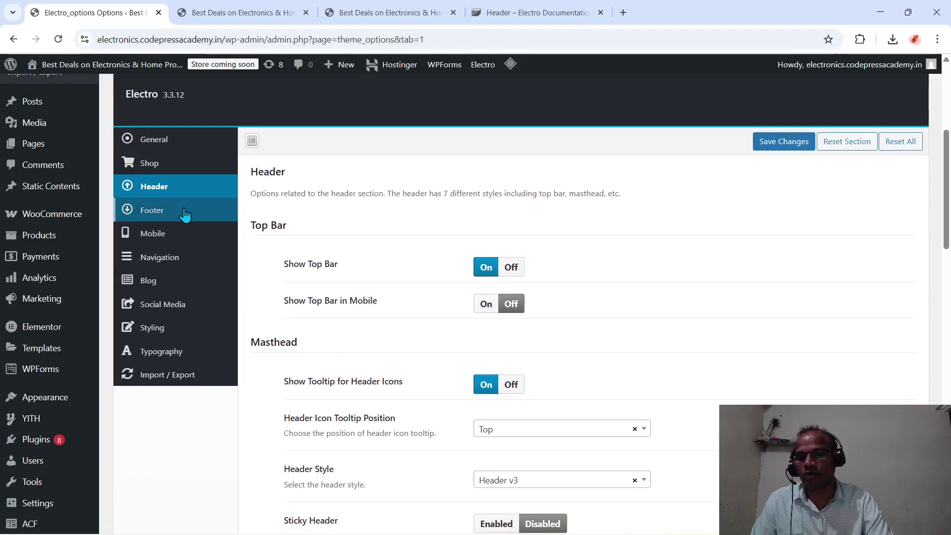
click(151, 210)
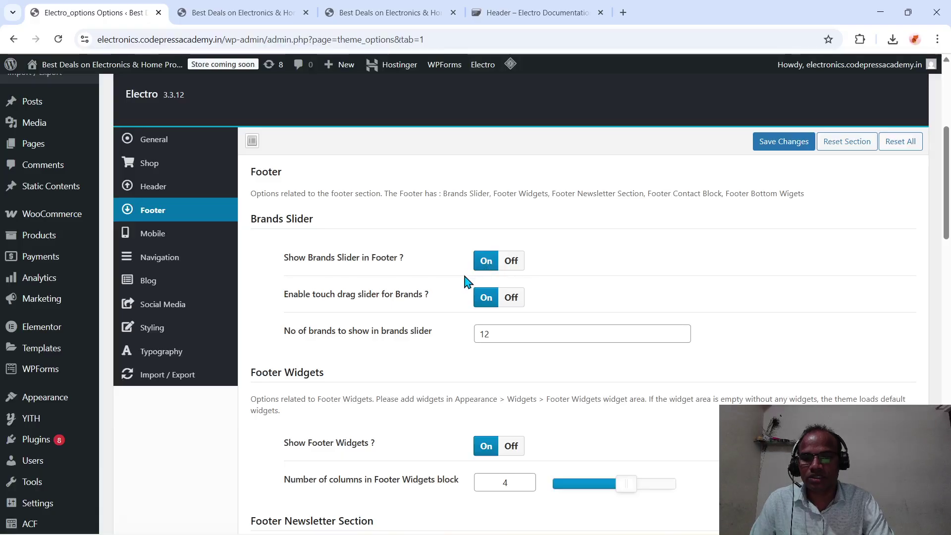
scroll(642, 330, down, 1)
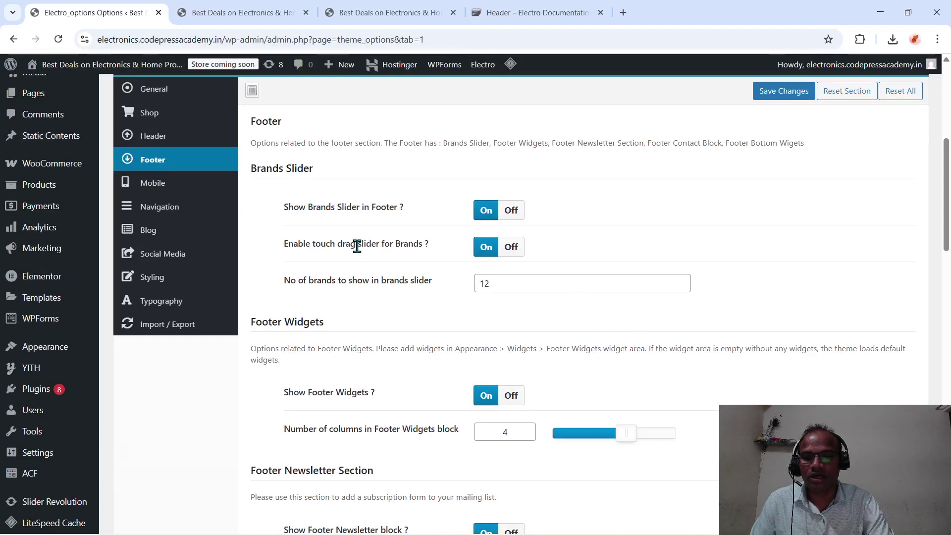
scroll(616, 322, down, 1)
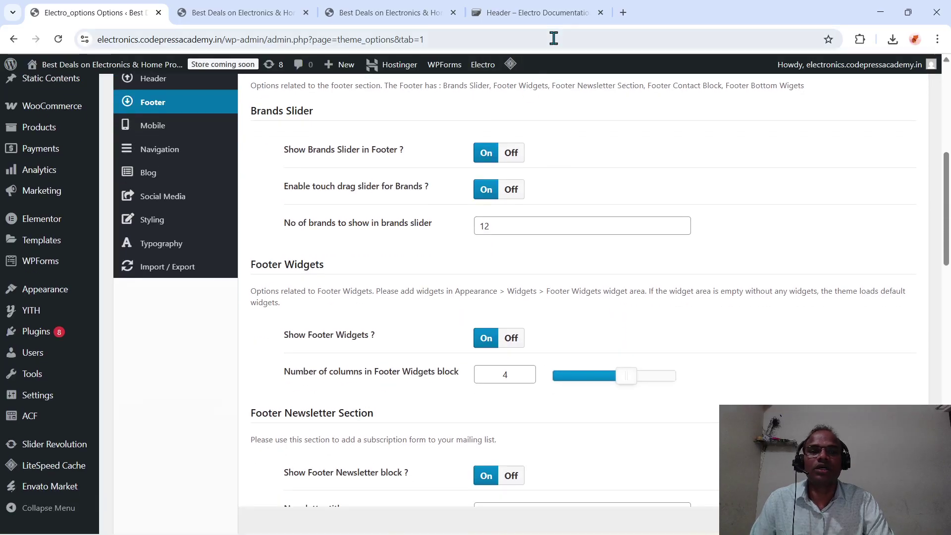
- Compare the live storefront's footer with the Footer settings, scrolling through both
click(412, 22)
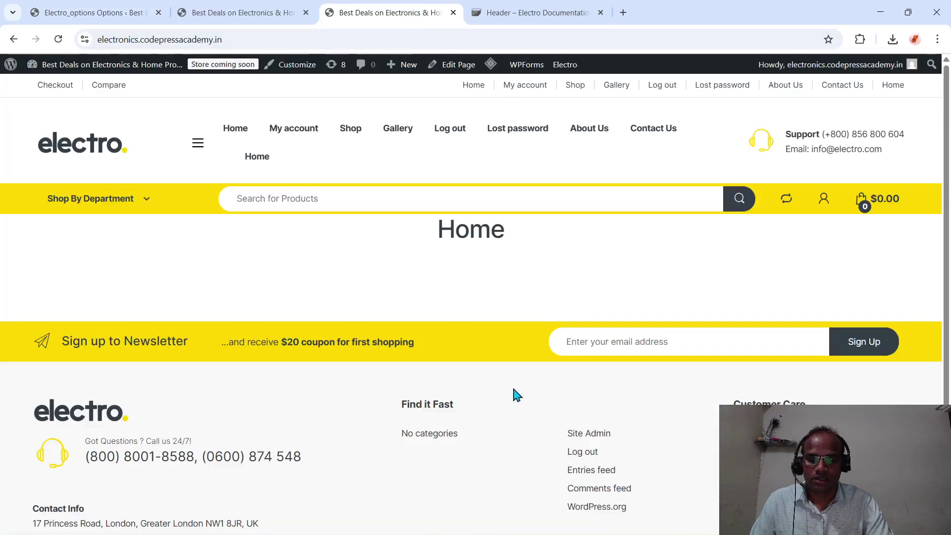
scroll(515, 394, down, 2)
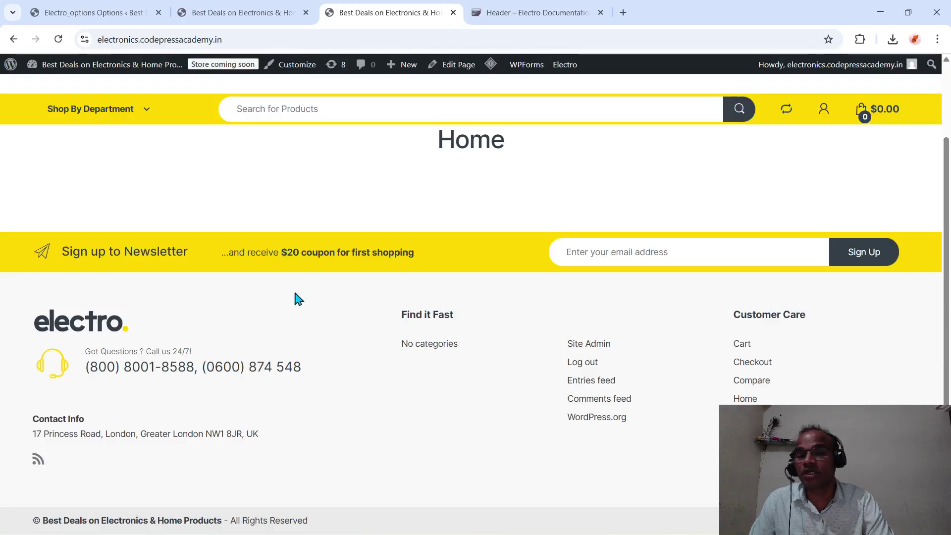
scroll(353, 422, up, 1)
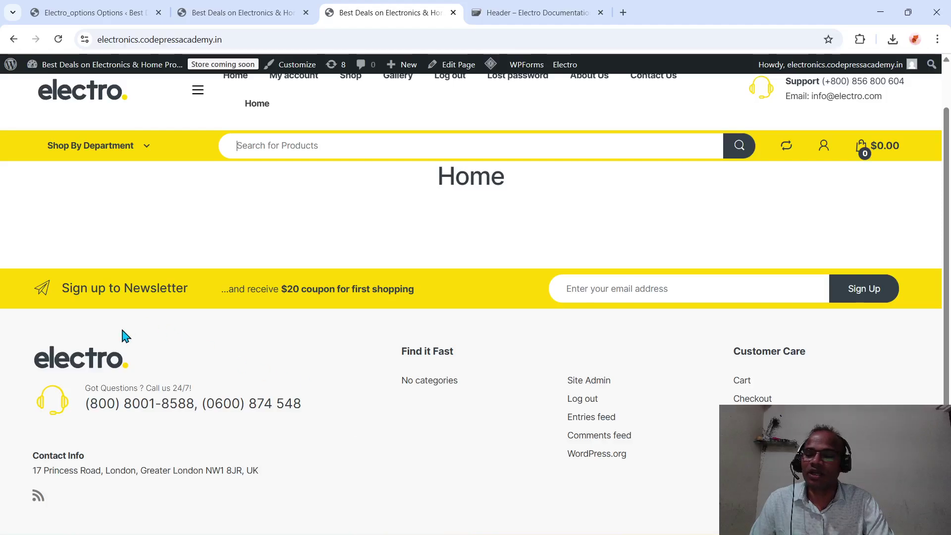
click(228, 12)
click(109, 10)
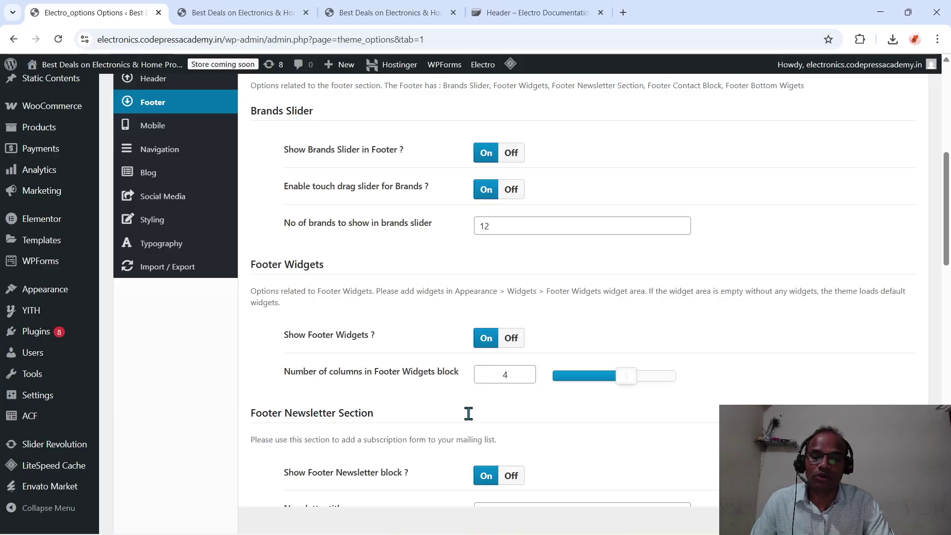
scroll(468, 413, down, 1)
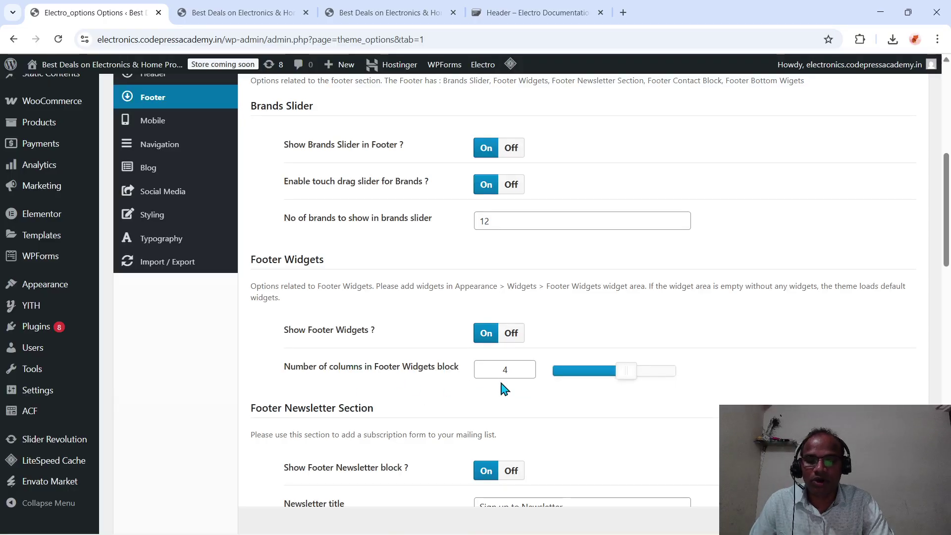
click(291, 14)
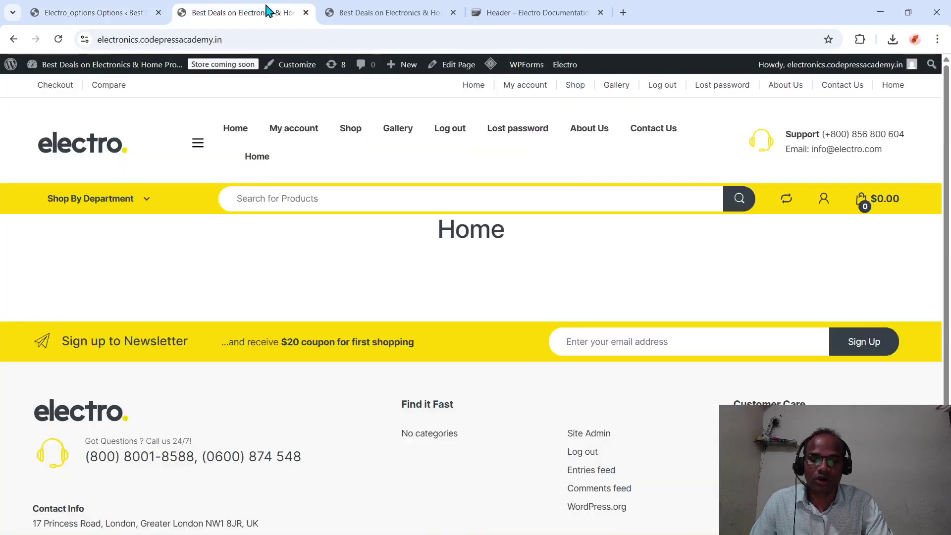
scroll(438, 402, down, 2)
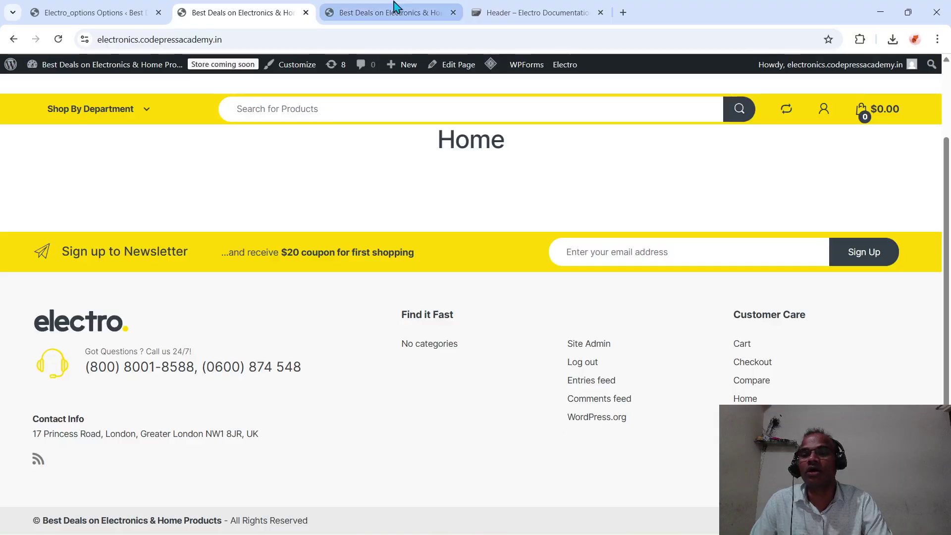
- Check the 'Sign up to Newsletter' title against the live site's newsletter bar
click(89, 8)
scroll(434, 365, down, 5)
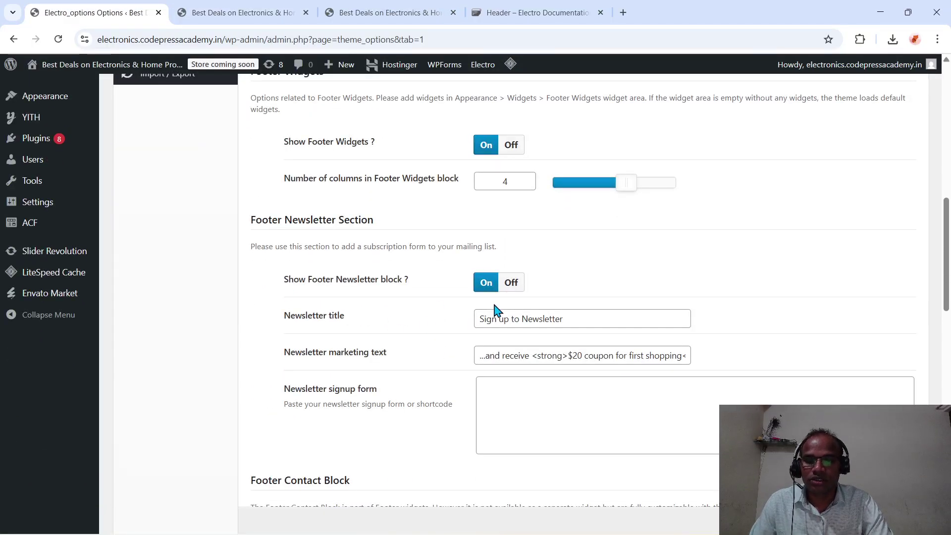
click(517, 316)
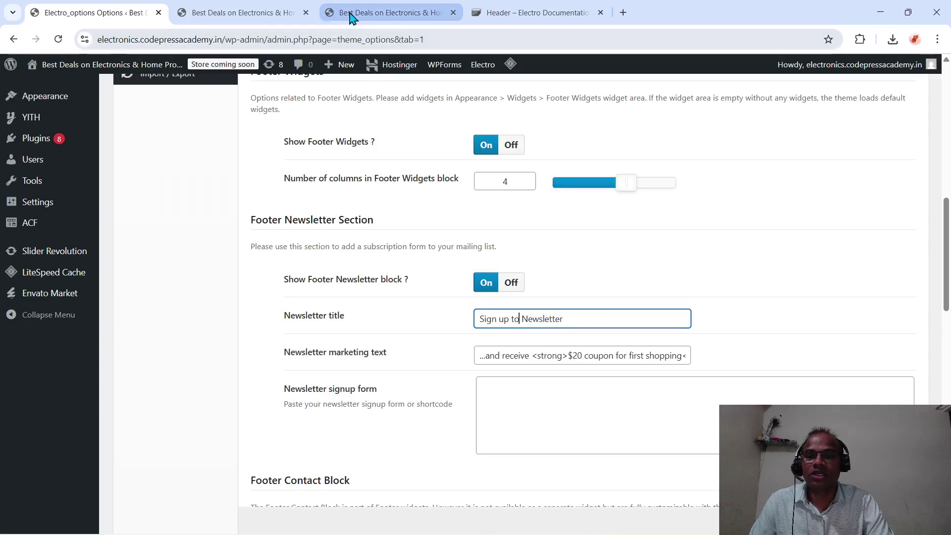
click(256, 21)
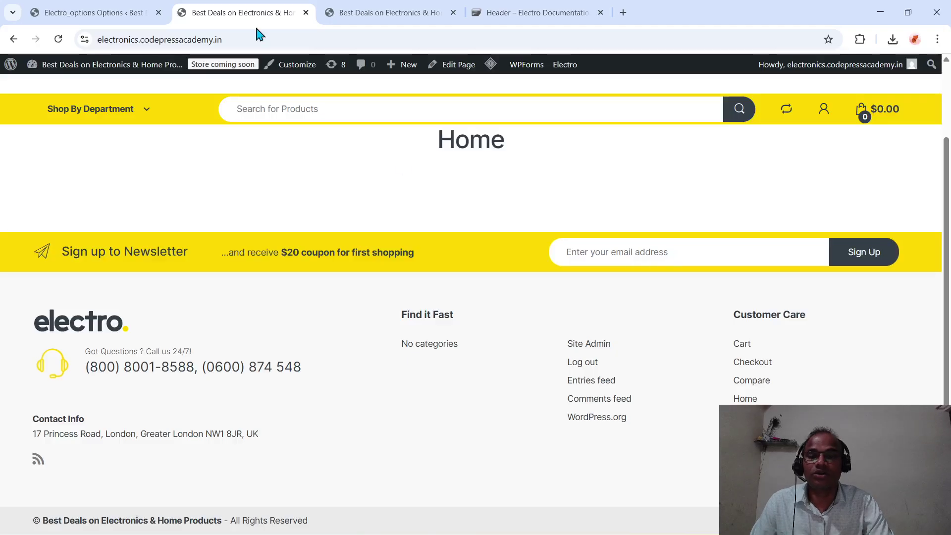
click(138, 12)
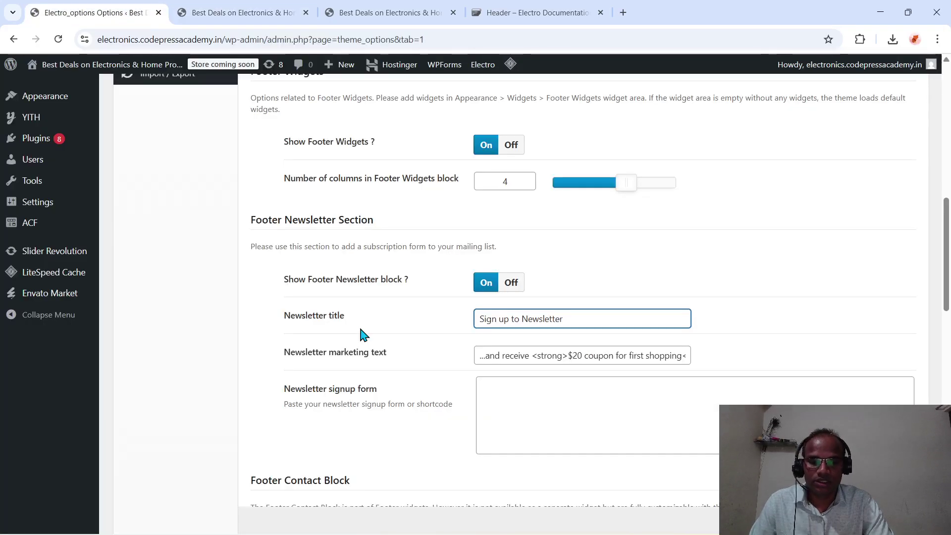
scroll(448, 364, down, 2)
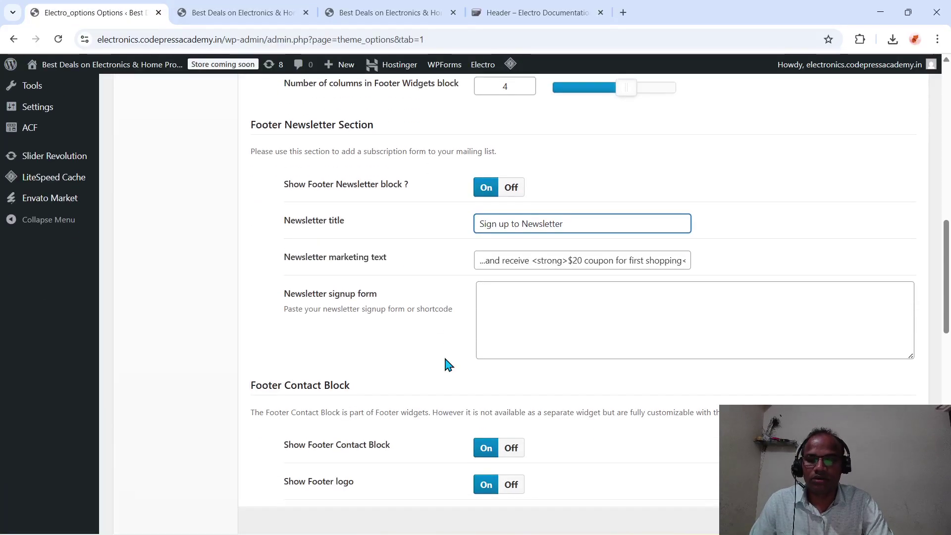
- Change the newsletter text's '$20 coupon' to 'Rs100 coupon' and check the storefront's newsletter bar
click(585, 263)
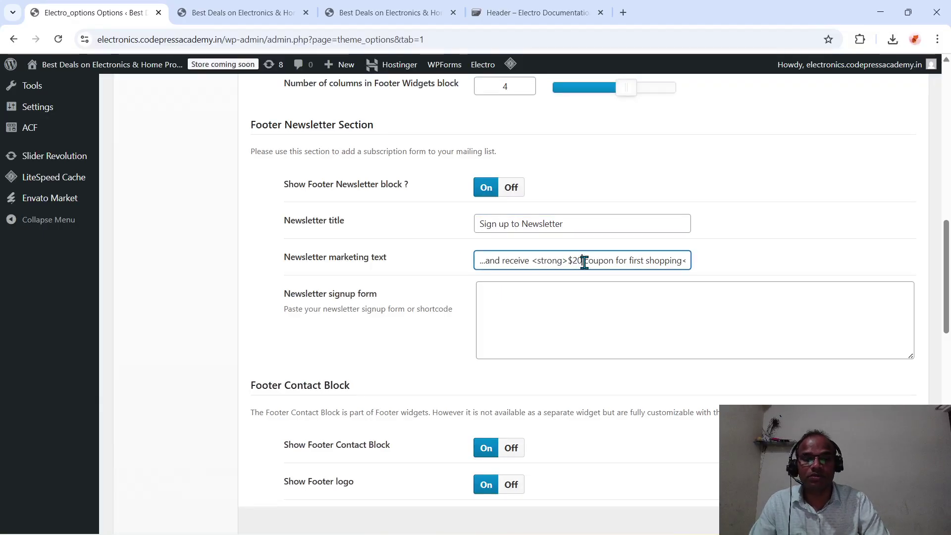
key(BackSpace)
text(Rs)
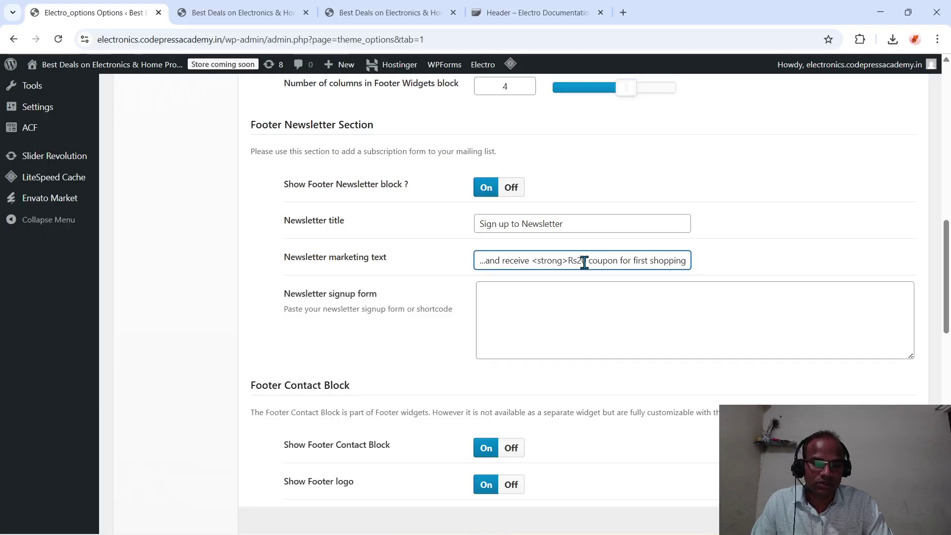
key(BackSpace)
text(0)
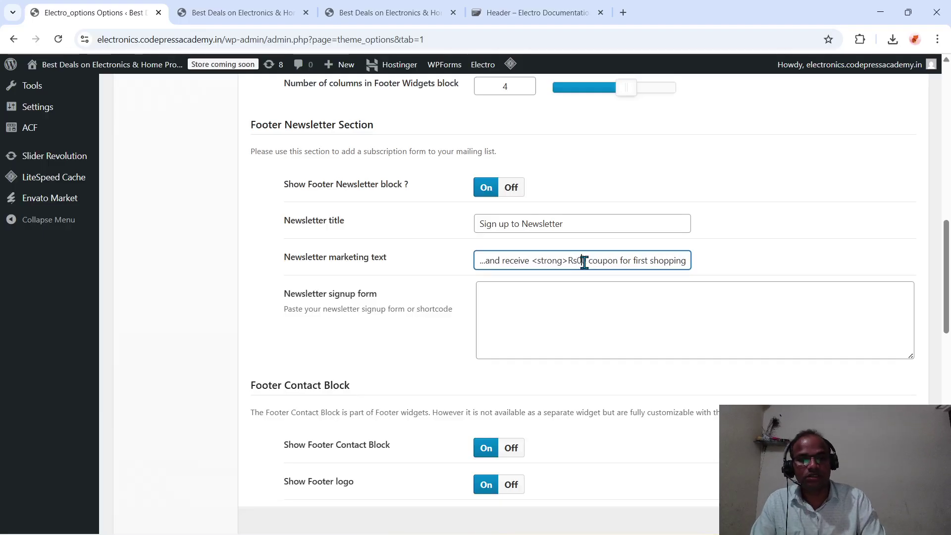
text(0)
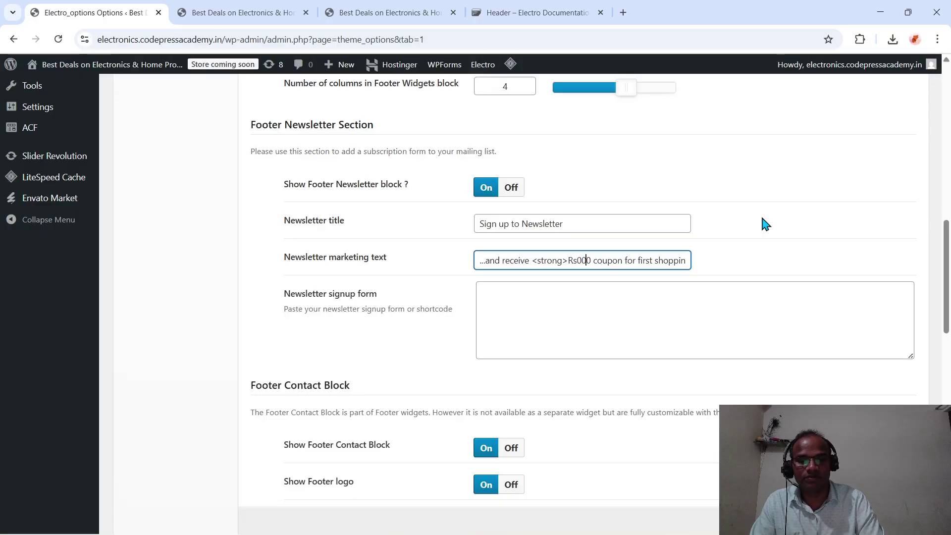
key(BackSpace)
key(BackSpace)
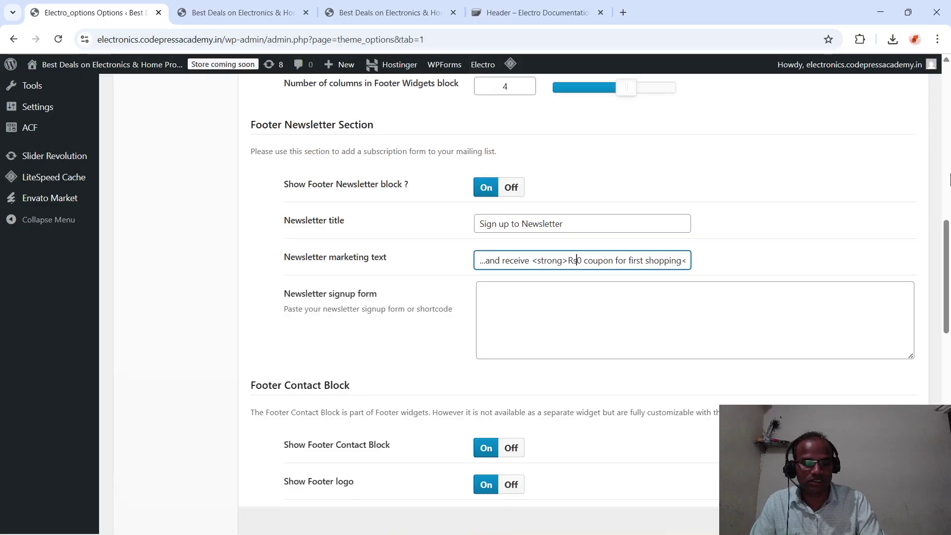
text(5)
key(BackSpace)
text(1)
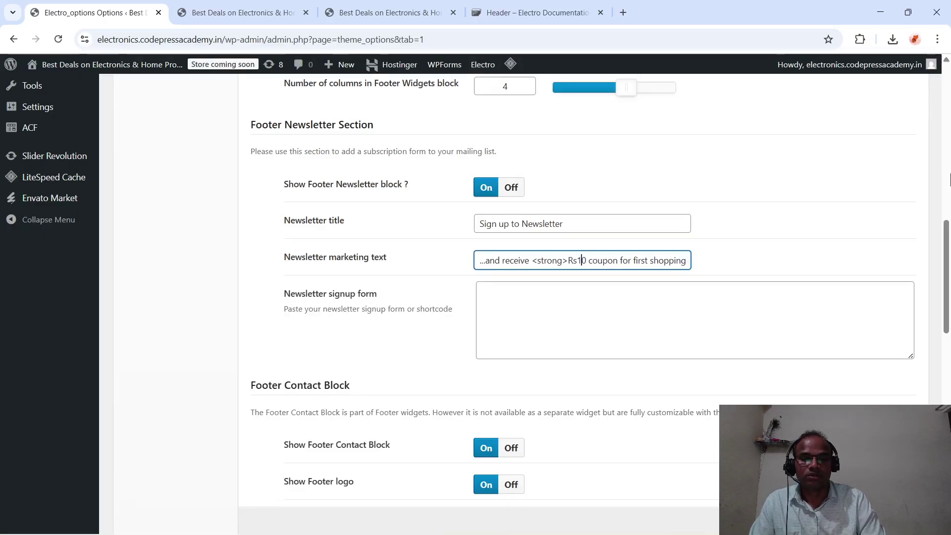
text(0)
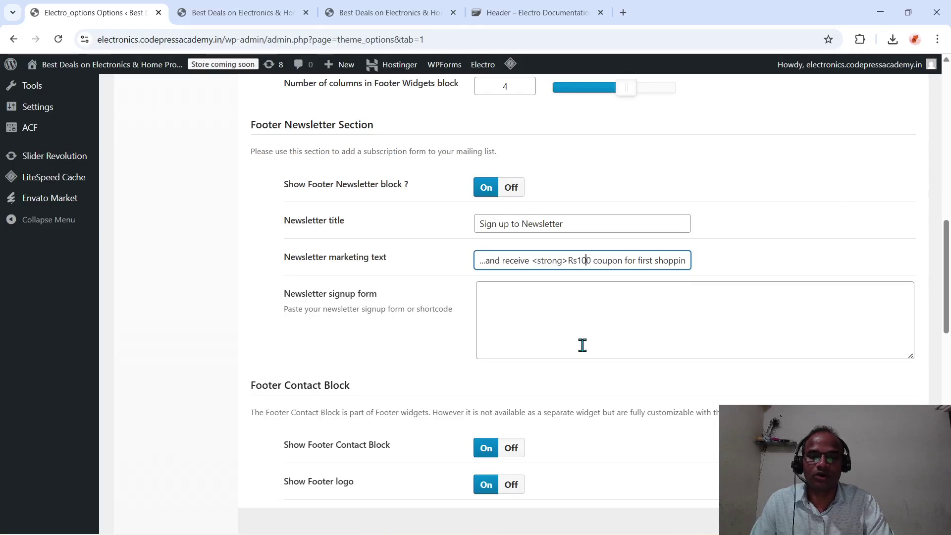
scroll(582, 345, down, 1)
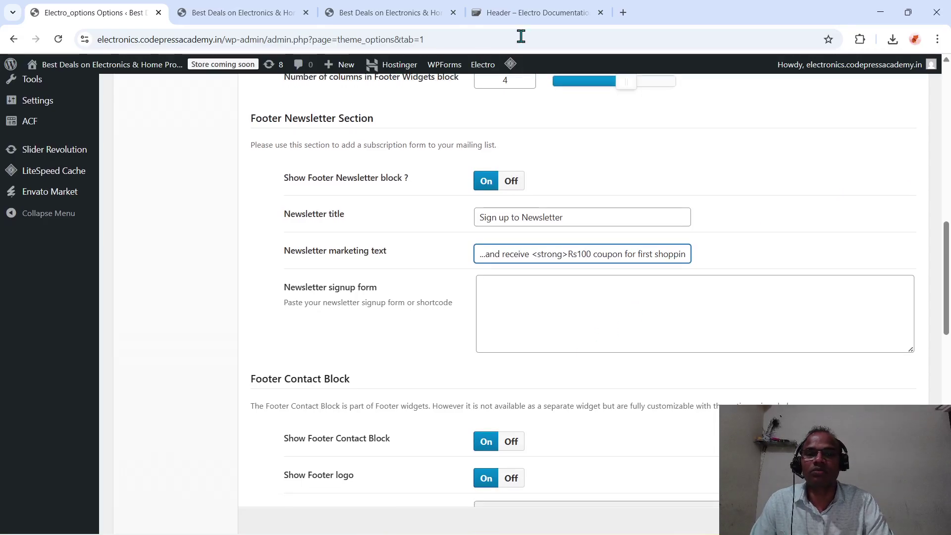
click(371, 13)
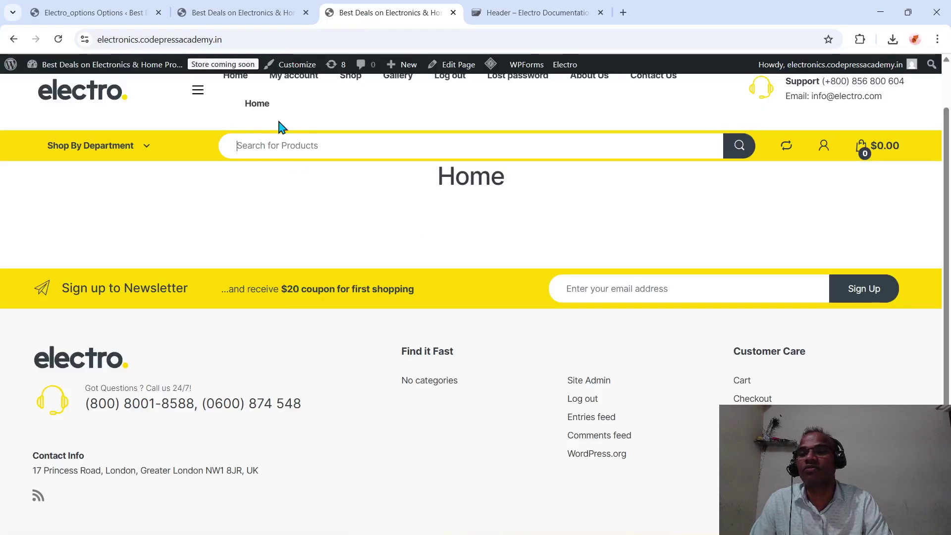
- Scroll further through the footer options and compare them with the storefront footer
click(57, 12)
scroll(365, 399, down, 3)
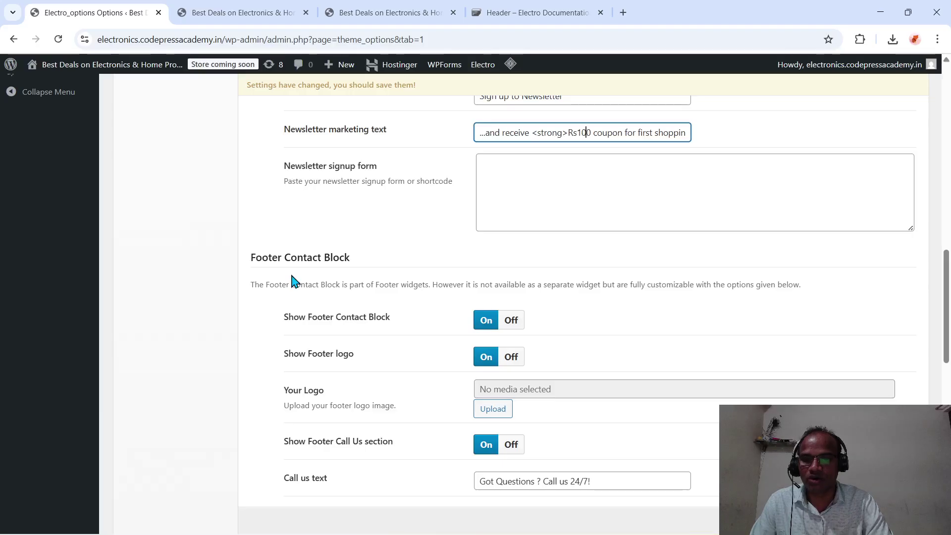
scroll(482, 346, down, 3)
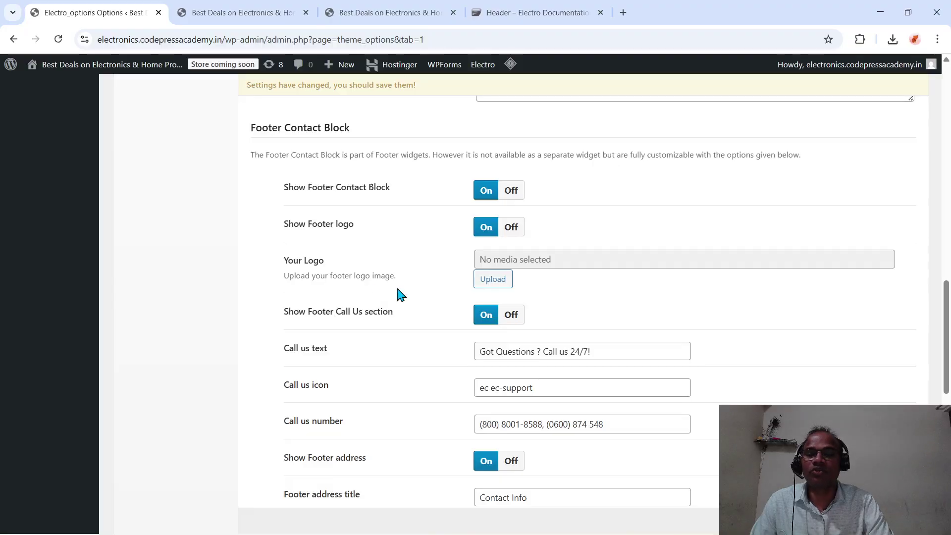
click(387, 15)
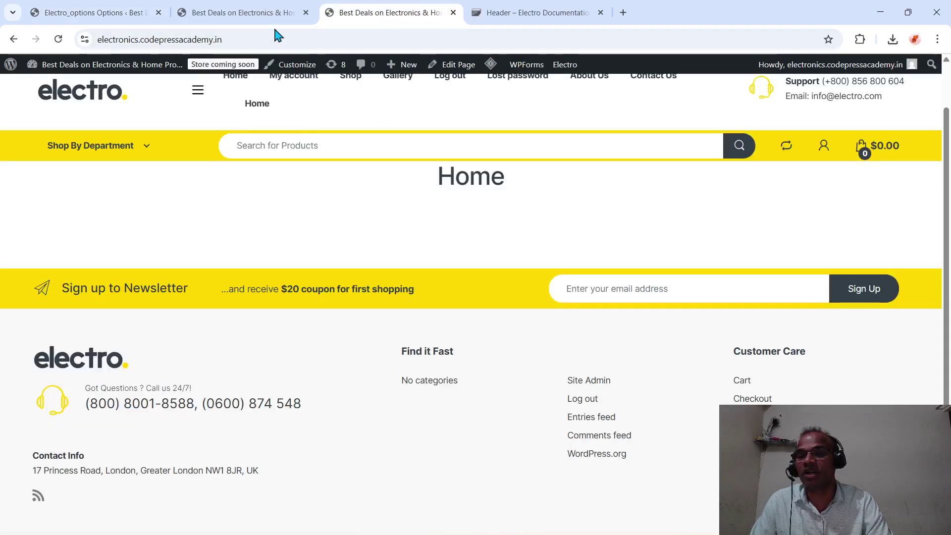
- Set codepress-academy-logo.webp from the Media Library as the footer logo
click(107, 9)
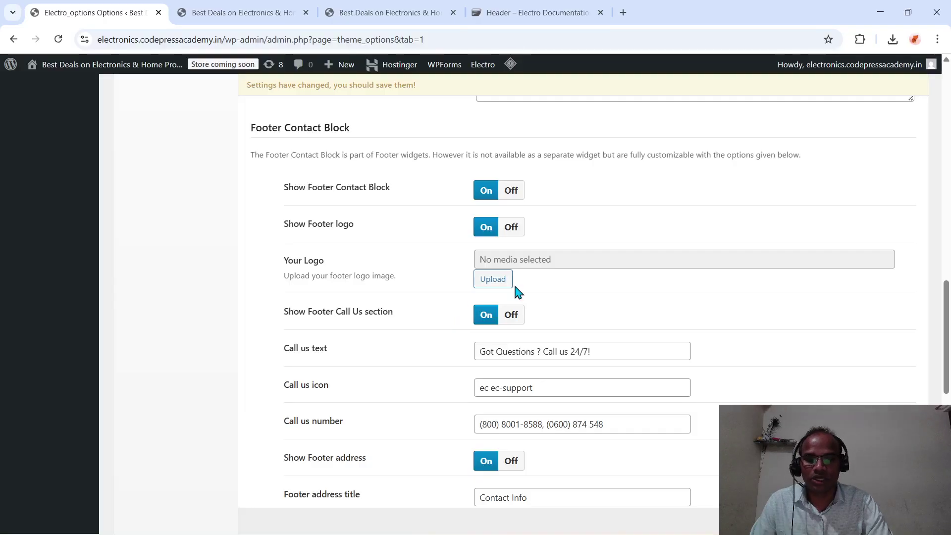
click(500, 284)
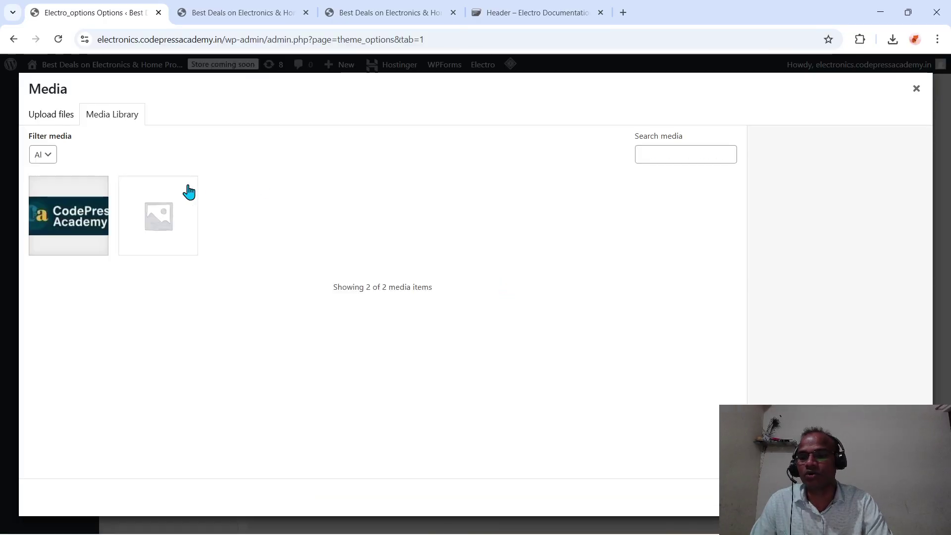
click(87, 228)
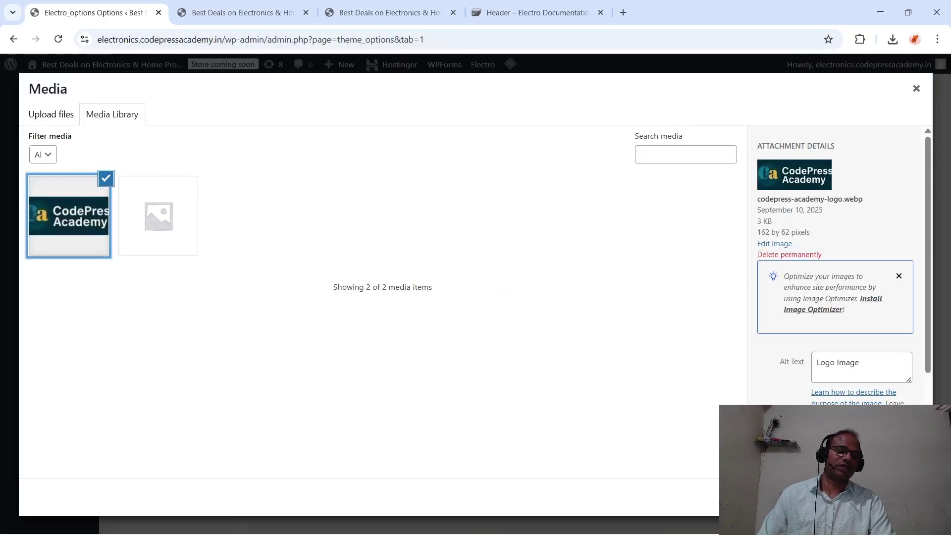
click(886, 497)
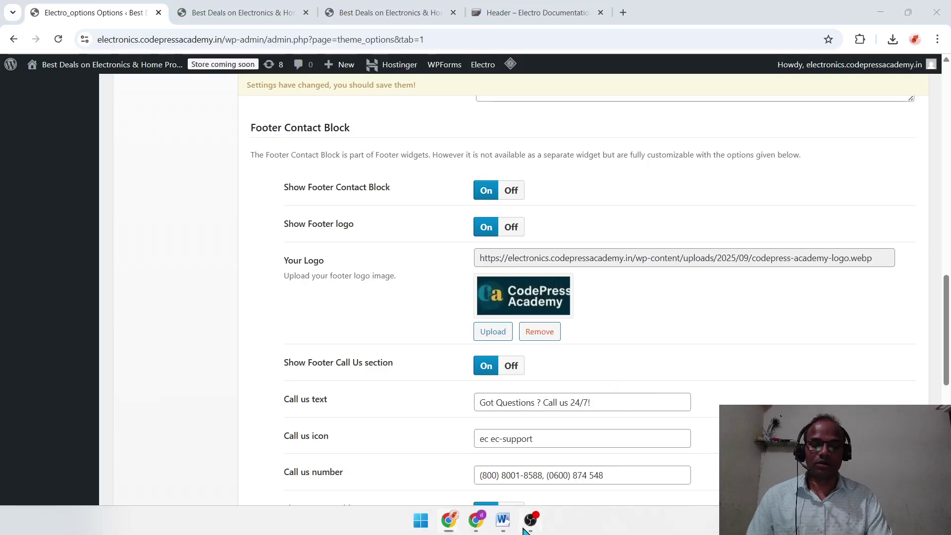
click(525, 528)
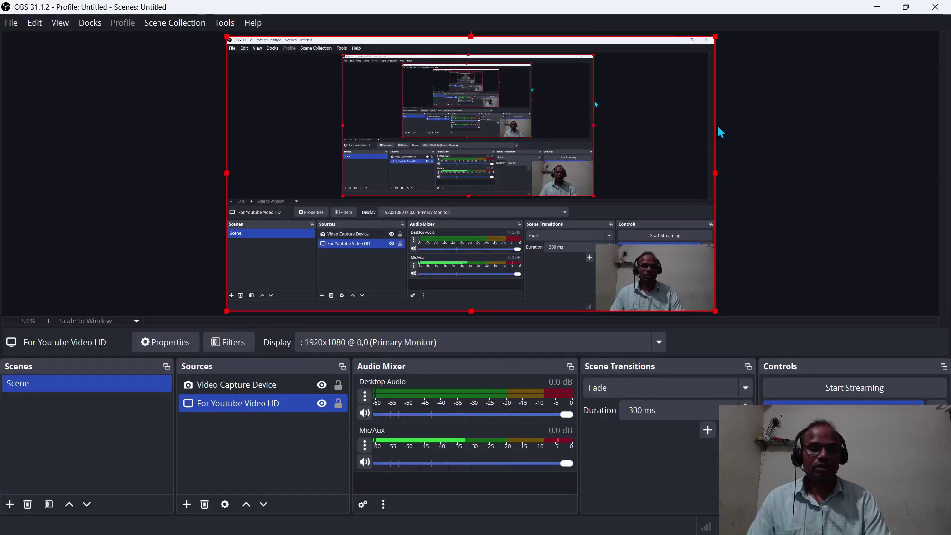
click(886, 7)
scroll(482, 356, down, 3)
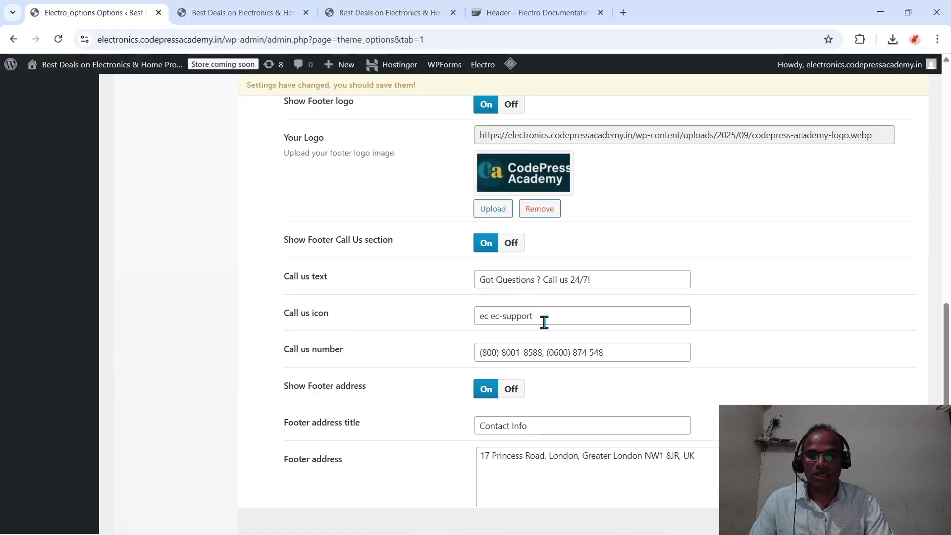
- Replace the first Call us number with an Indian +91 number
drag(543, 322, 473, 343)
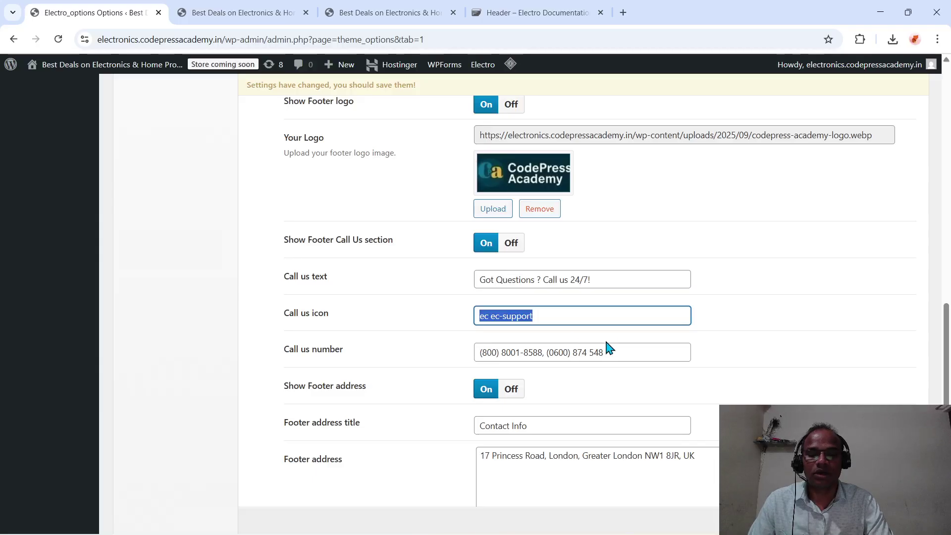
click(616, 353)
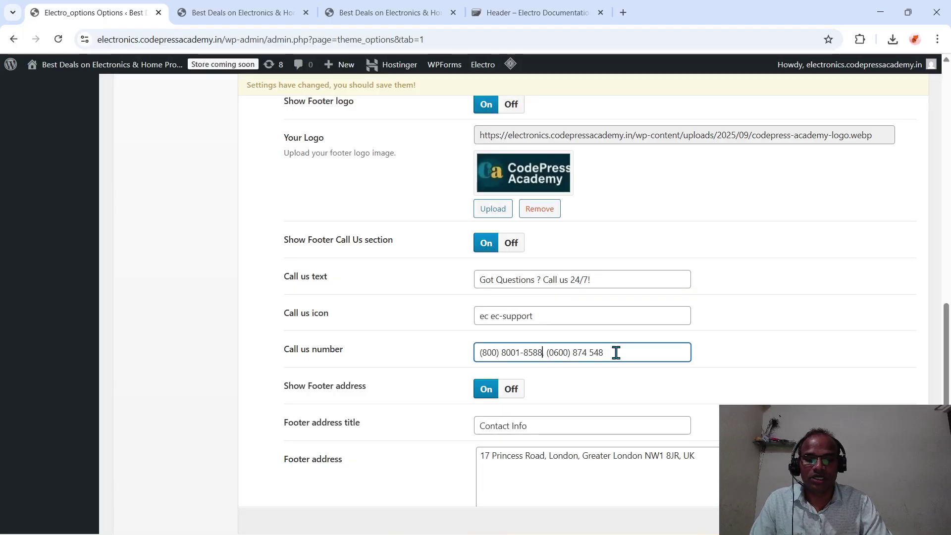
key(shift+Left)
key(shift+Left)
key(shift+Left)
key(shift+Left)
key(shift+Left)
key(shift+Left)
key(shift+Left)
key(shift+Left)
key(shift+Left)
key(shift+Left)
key(shift+Left)
key(shift+Left)
key(shift+Left)
key(shift+Left)
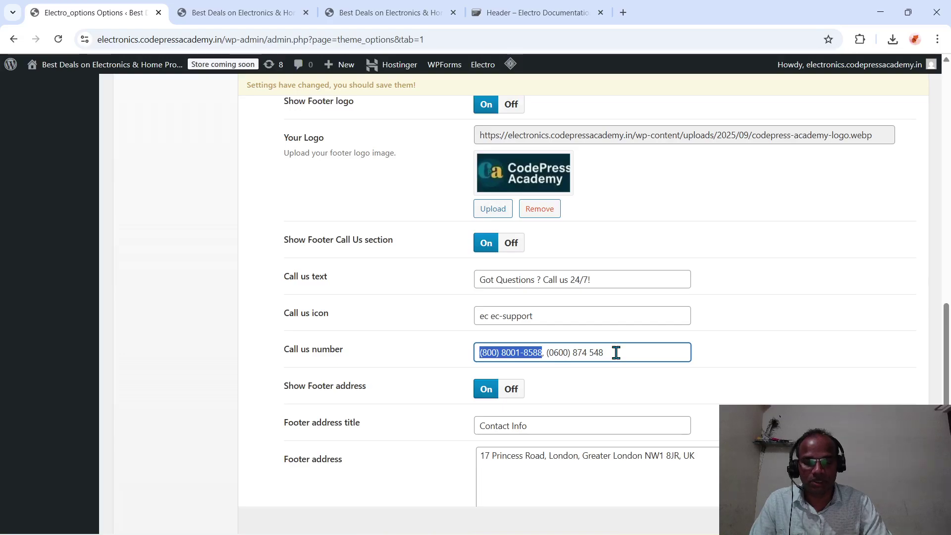
key(Right)
key(Left)
key(Left)
key(Left)
key(Left)
key(Left)
key(Left)
key(Left)
key(Left)
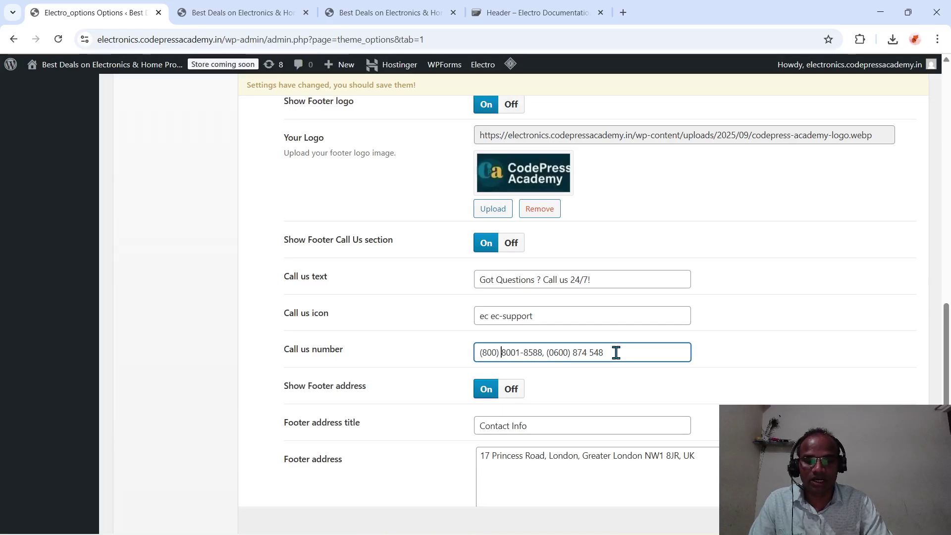
key(BackSpace)
key(BackSpace)
key(BackSpace)
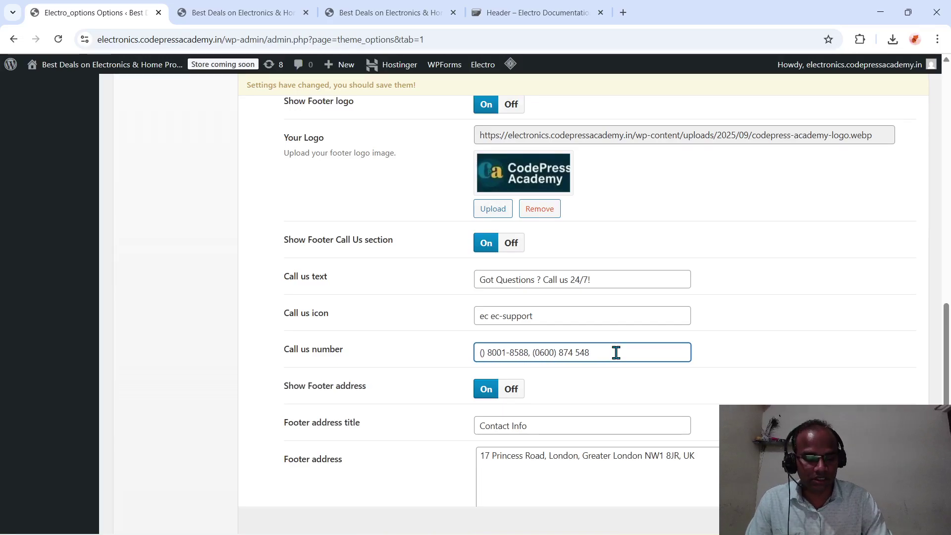
text(+91)
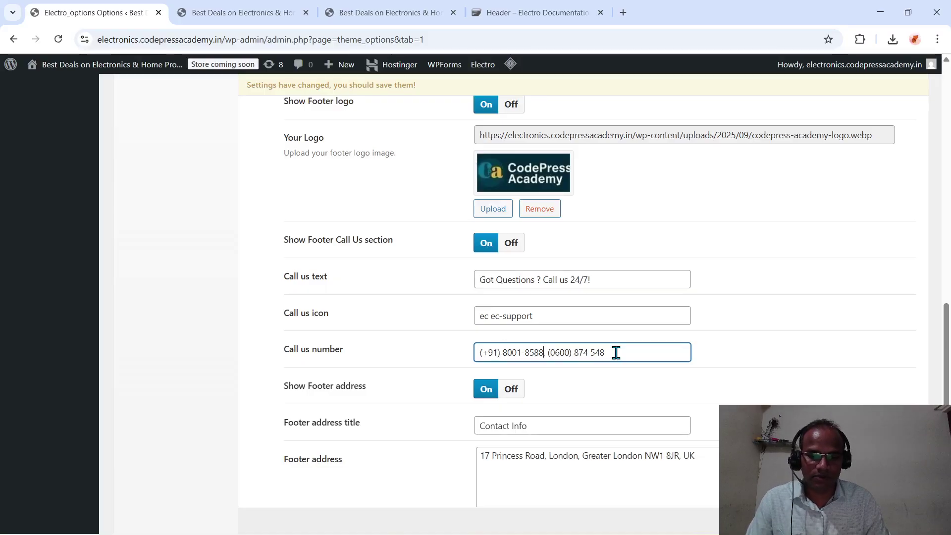
key(BackSpace)
key(BackSpace)
key(BackSpace)
key(BackSpace)
key(BackSpace)
key(BackSpace)
key(BackSpace)
key(BackSpace)
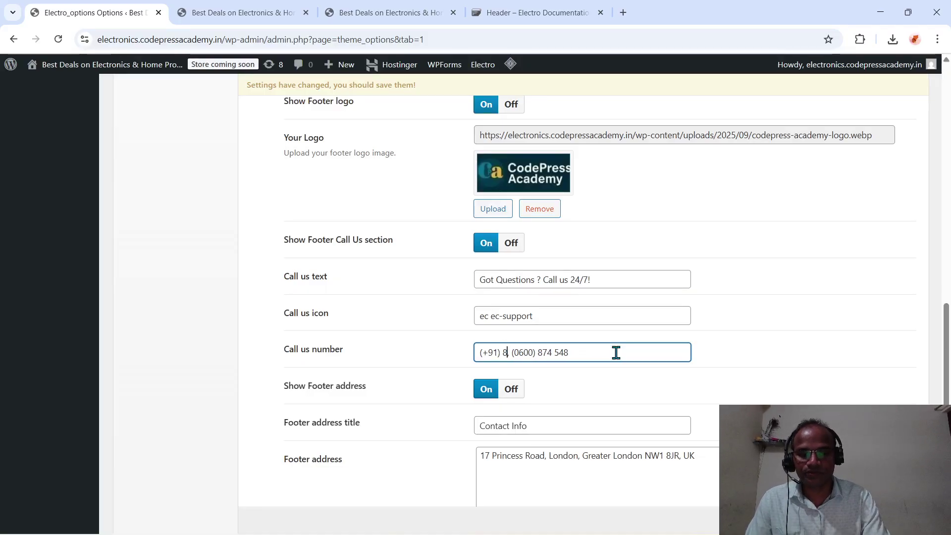
key(BackSpace)
text(,)
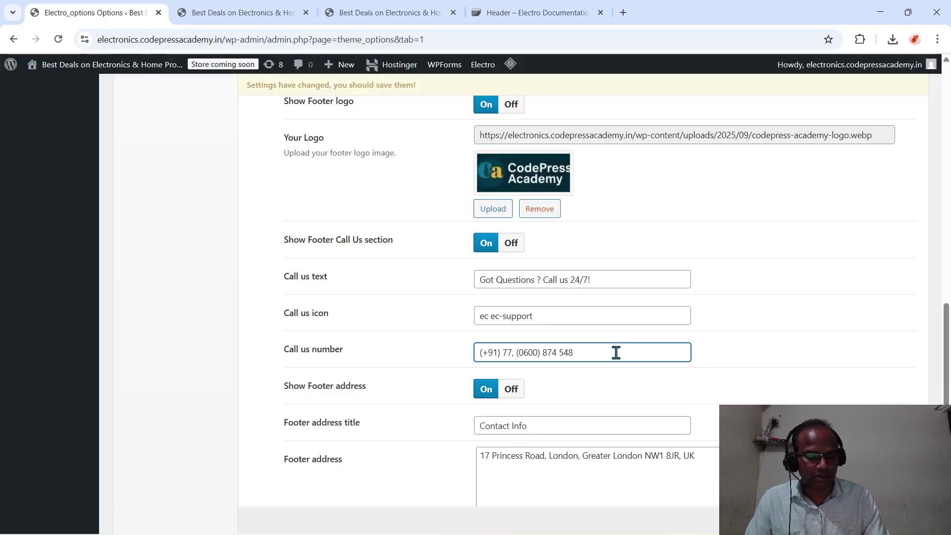
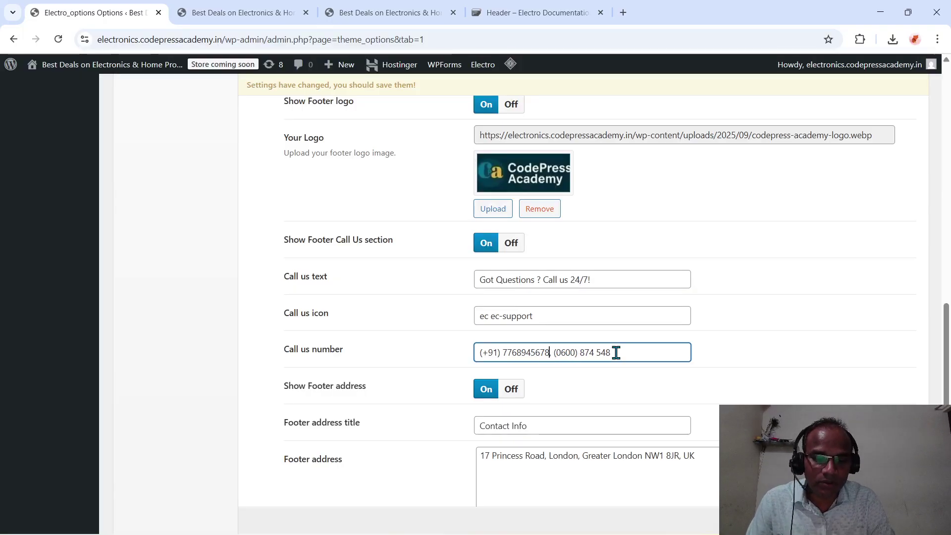
scroll(614, 445, down, 3)
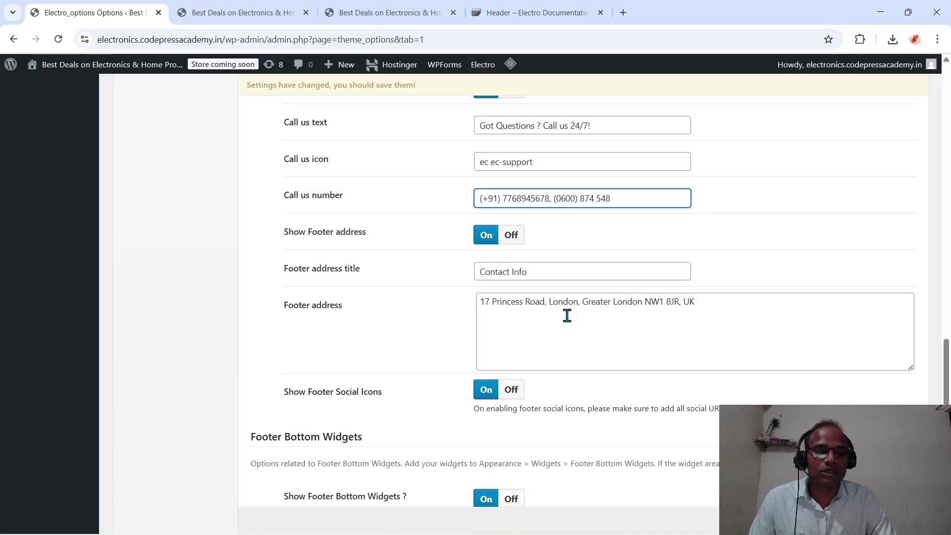
- Change the footer address country from UK to India
click(696, 302)
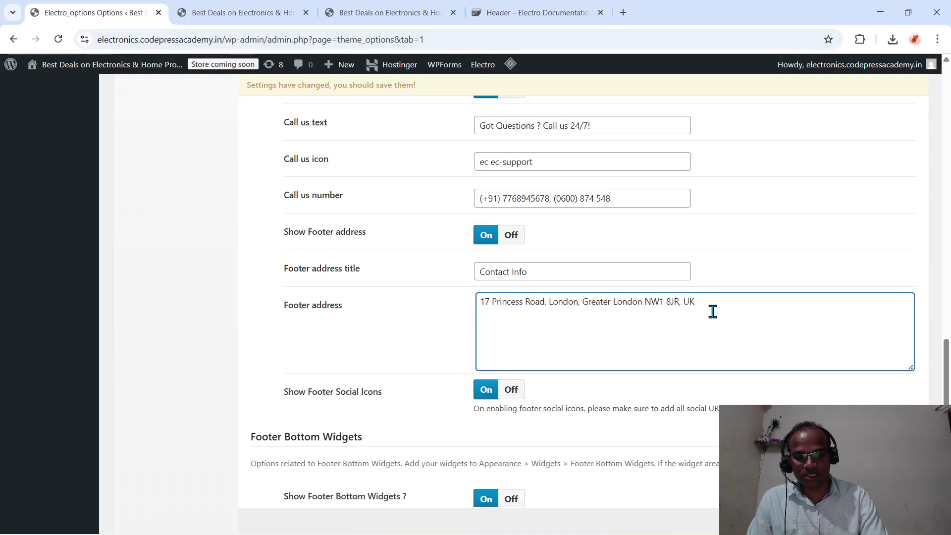
text(n)
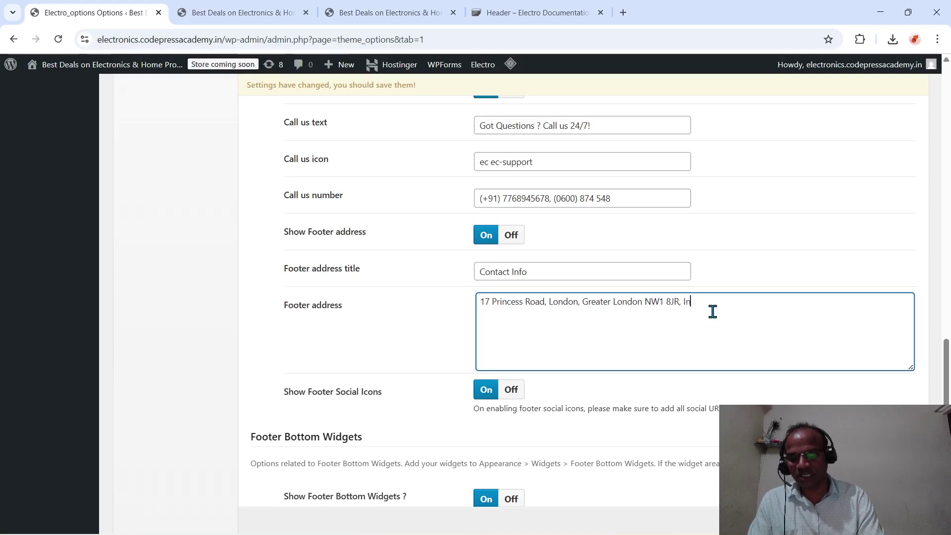
text(dia)
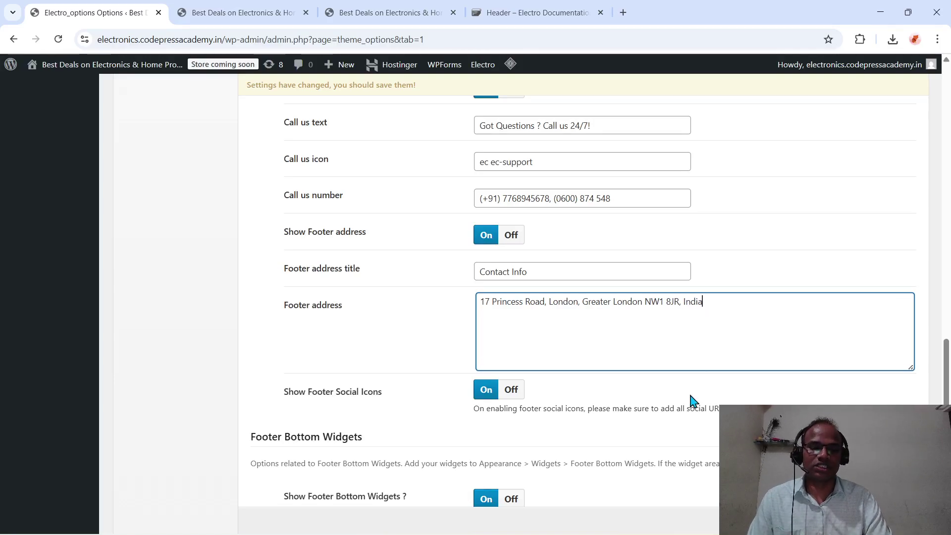
scroll(693, 401, down, 3)
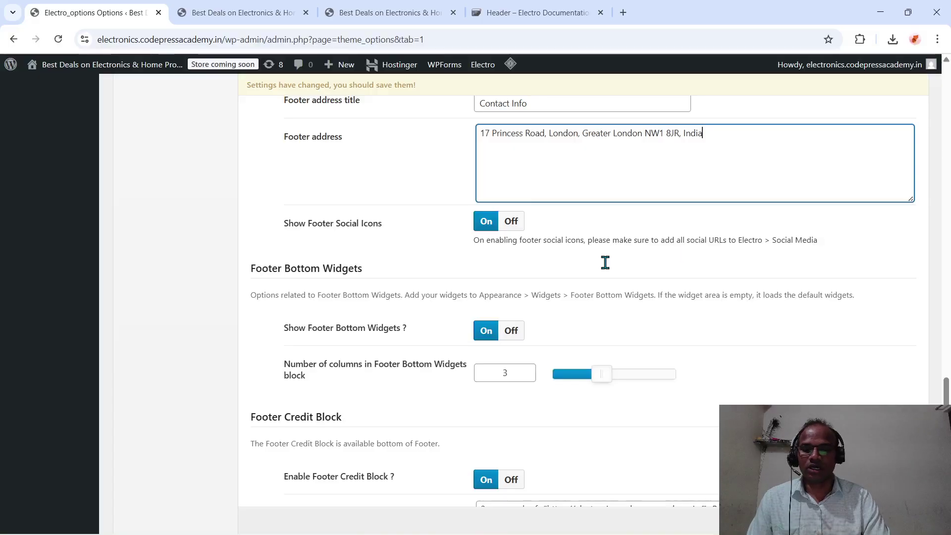
- Compare the Footer Credit text with the live site's footer
scroll(506, 289, down, 3)
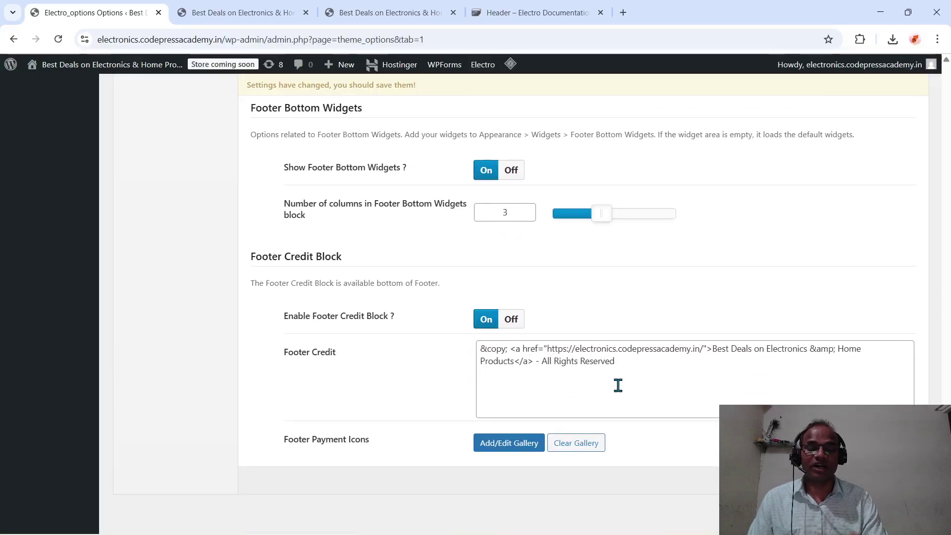
click(249, 12)
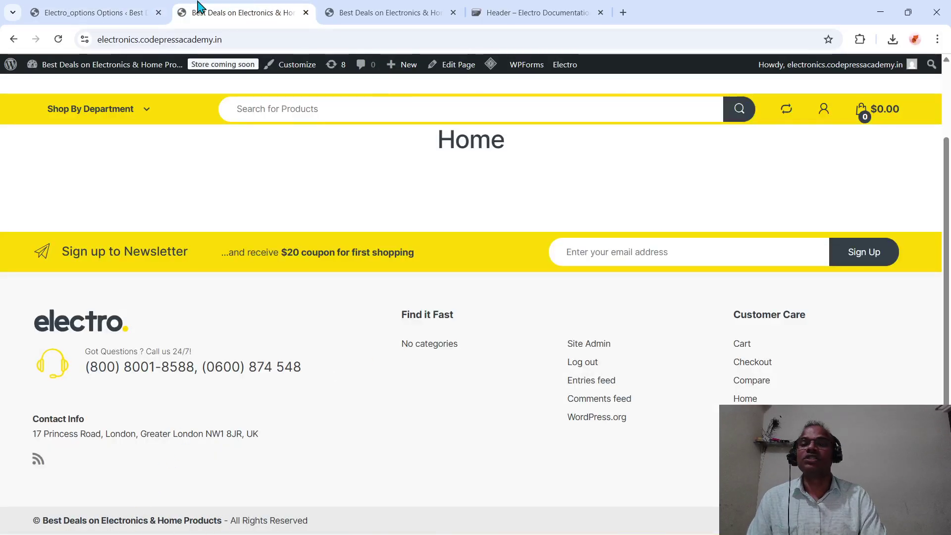
click(111, 13)
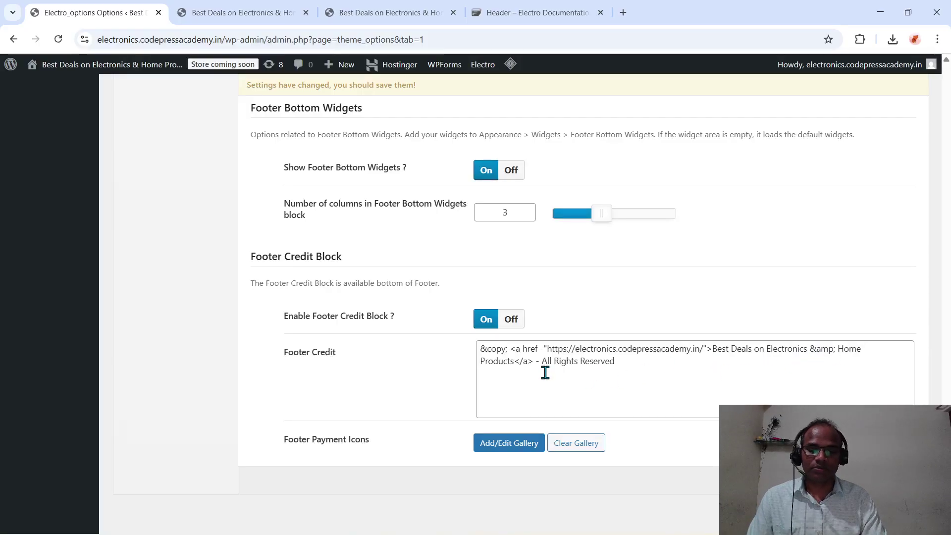
click(643, 371)
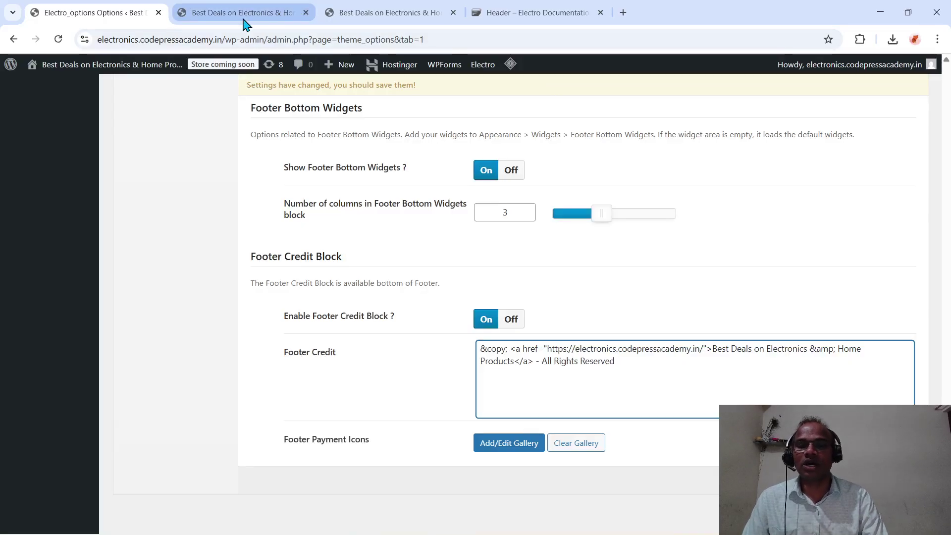
mouse_move(244, 24)
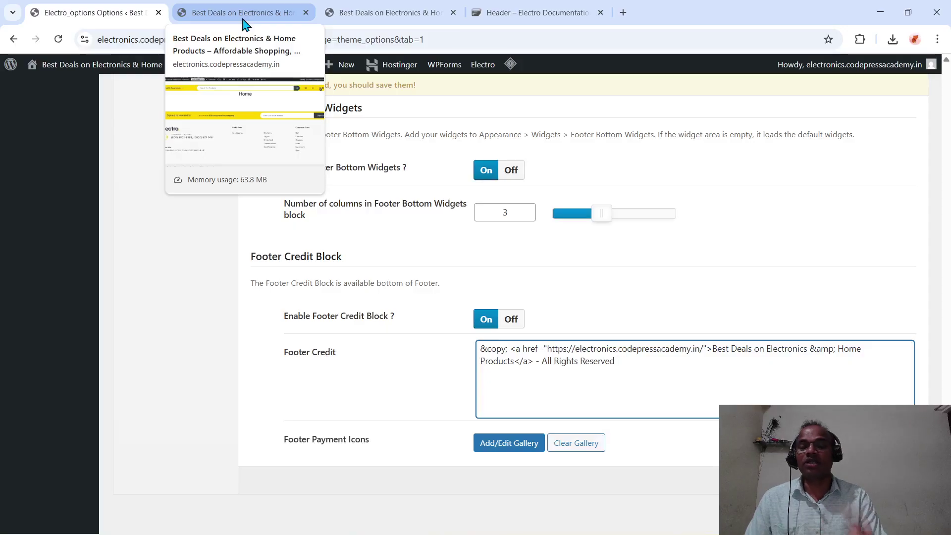
click(254, 20)
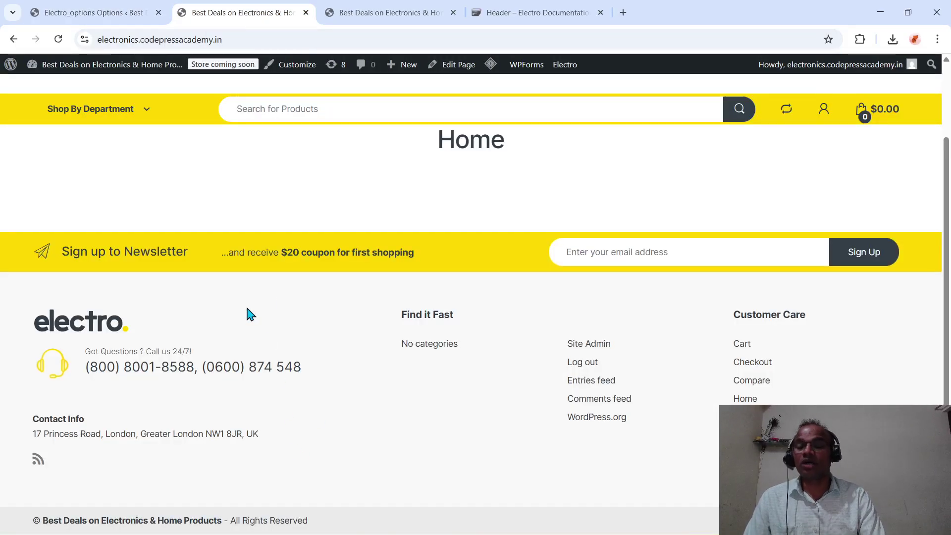
click(88, 13)
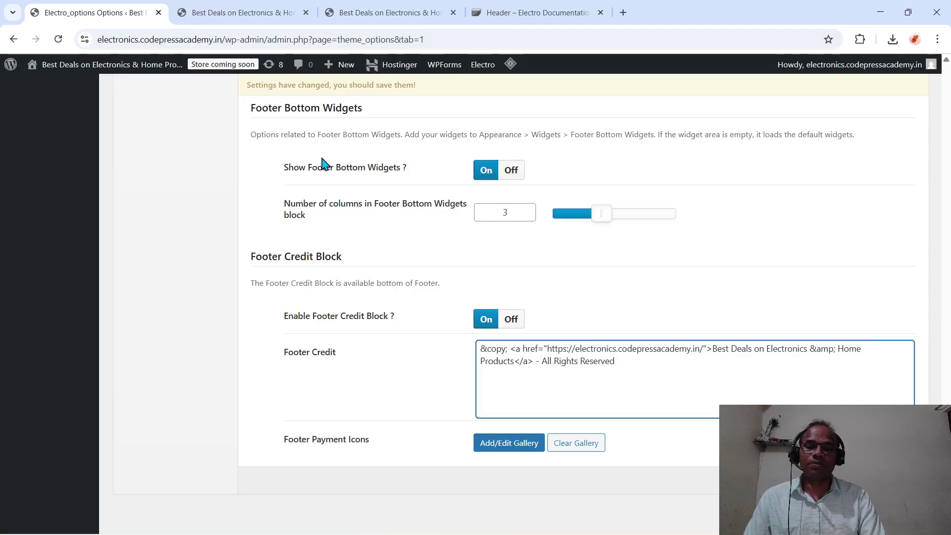
- Save the Footer options until 'Settings Saved!' appears
scroll(321, 165, up, 10)
scroll(322, 165, up, 15)
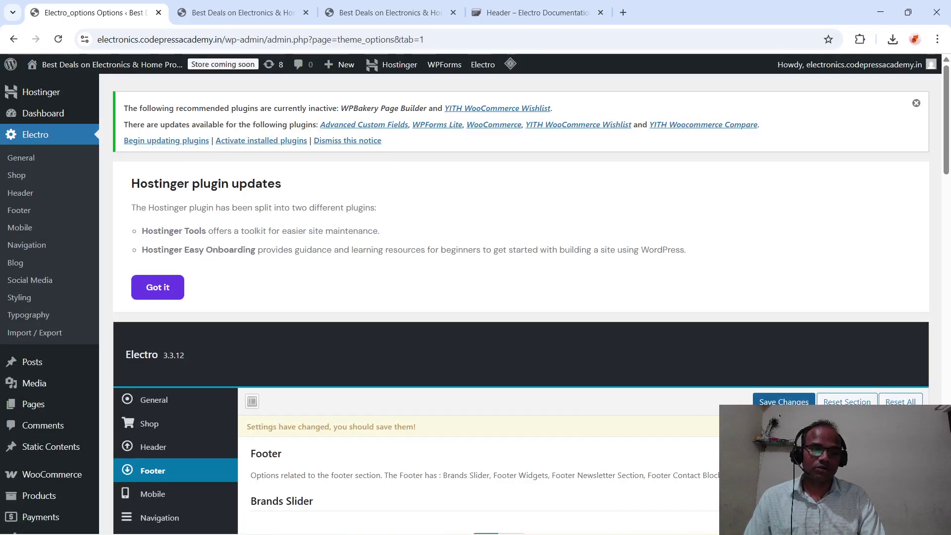
click(784, 406)
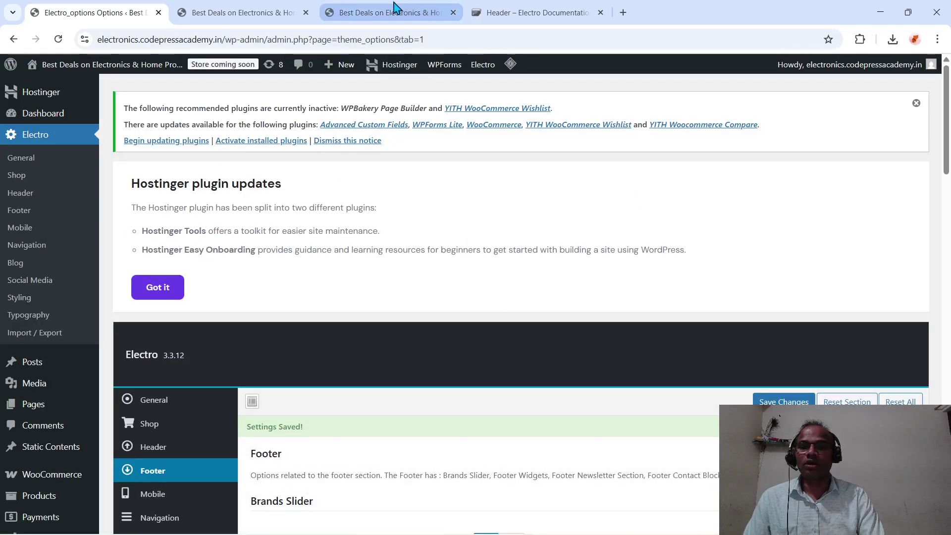
scroll(399, 308, down, 6)
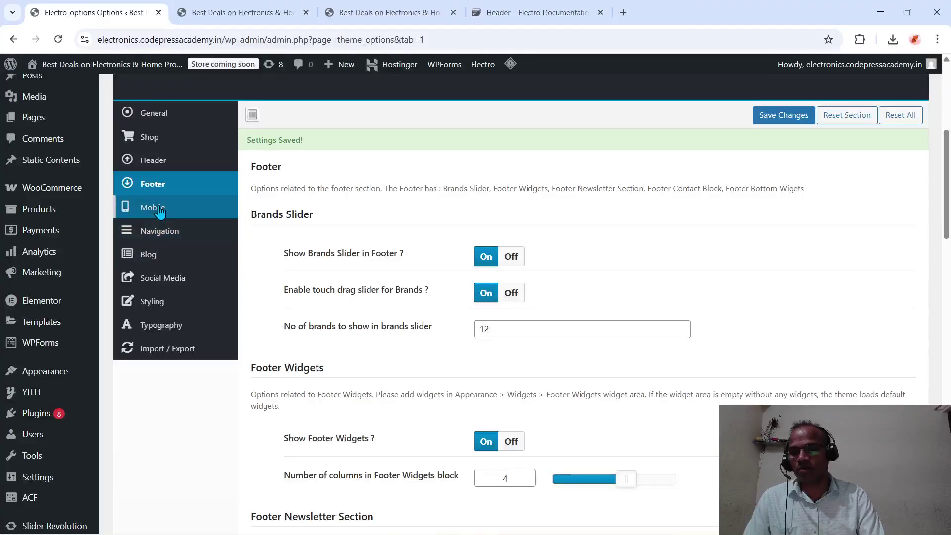
- Open Electro's Mobile options and review the Mobile Front Page choices without changing them
click(156, 209)
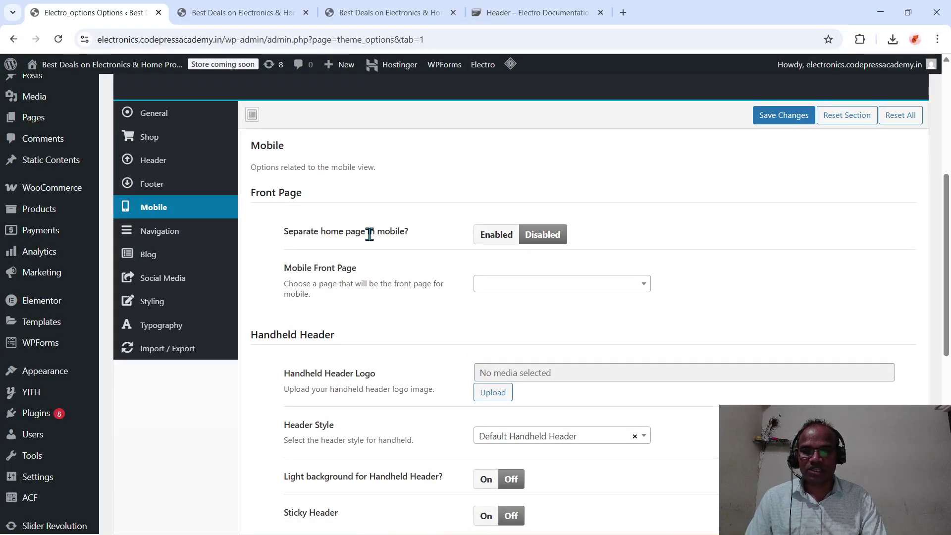
scroll(463, 322, down, 3)
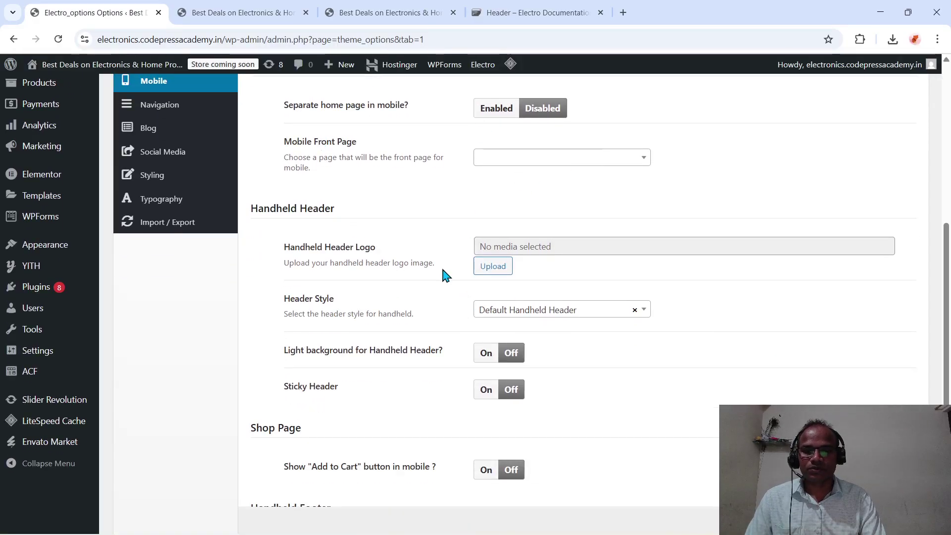
scroll(443, 272, down, 1)
scroll(465, 191, up, 3)
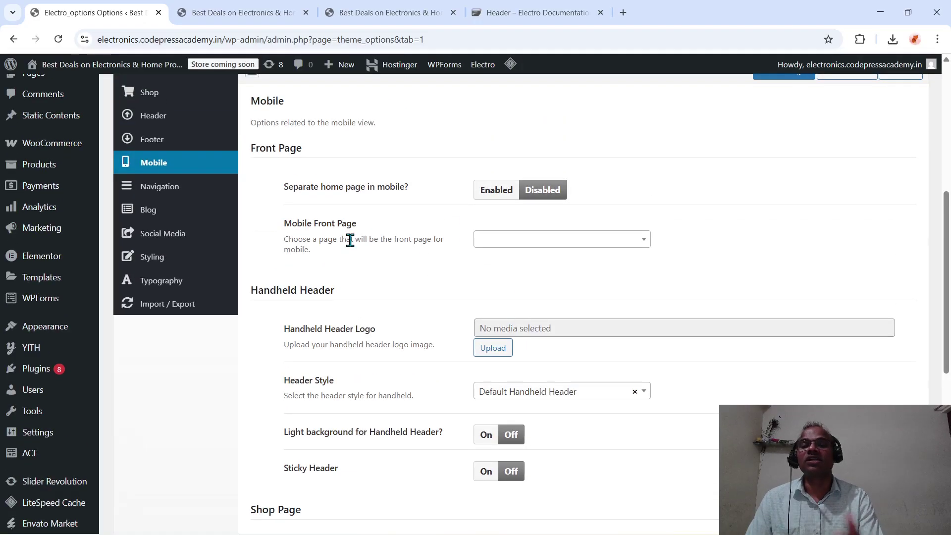
click(528, 246)
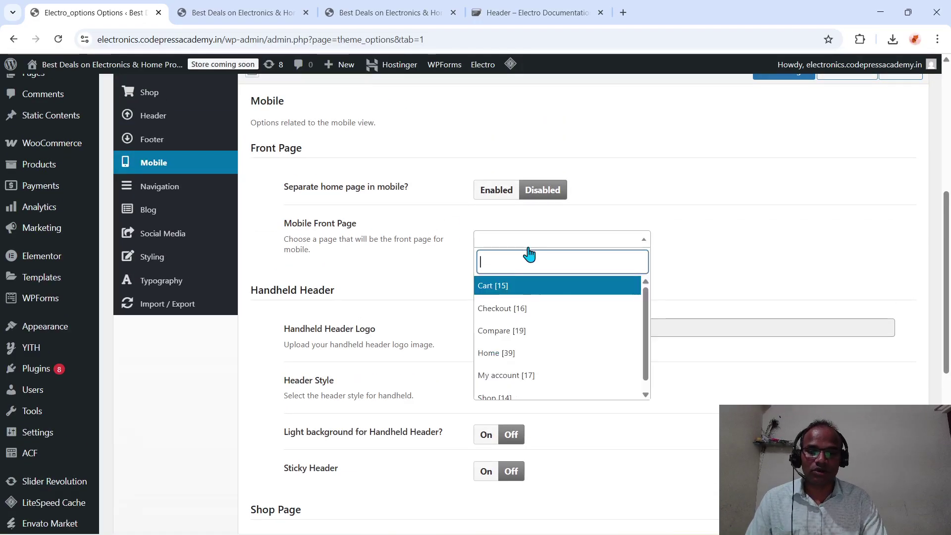
click(718, 303)
scroll(317, 328, down, 2)
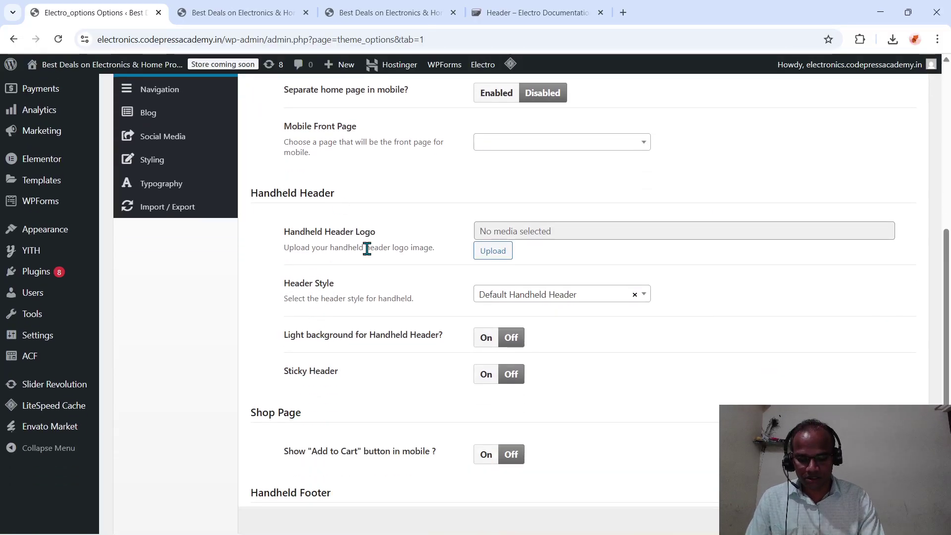
scroll(366, 248, up, 1)
scroll(657, 382, down, 1)
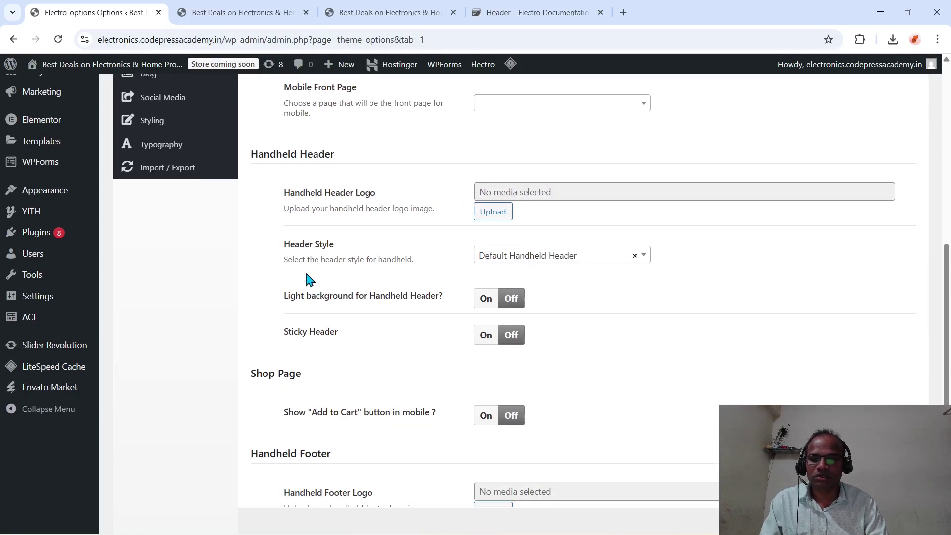
- Review the handheld Header Style choices, then switch the handheld Sticky Header On
click(600, 259)
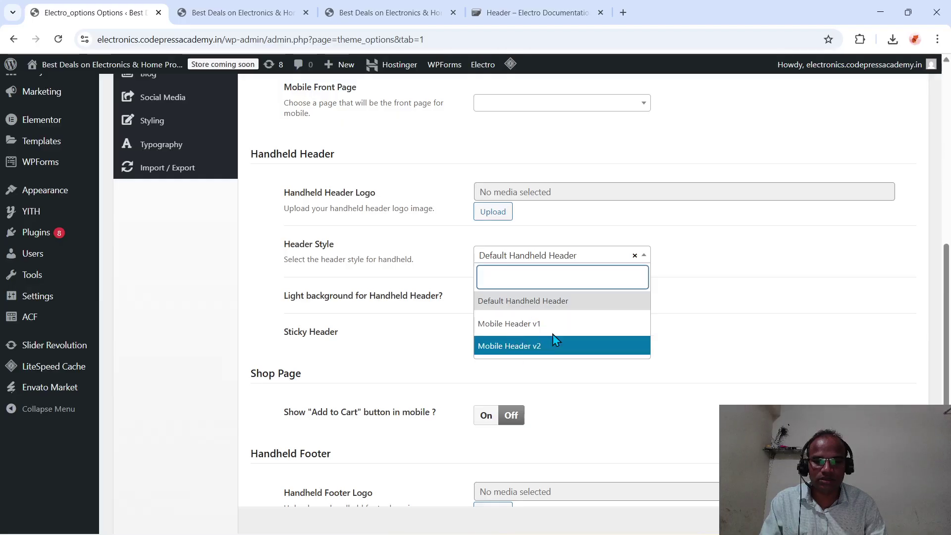
click(731, 315)
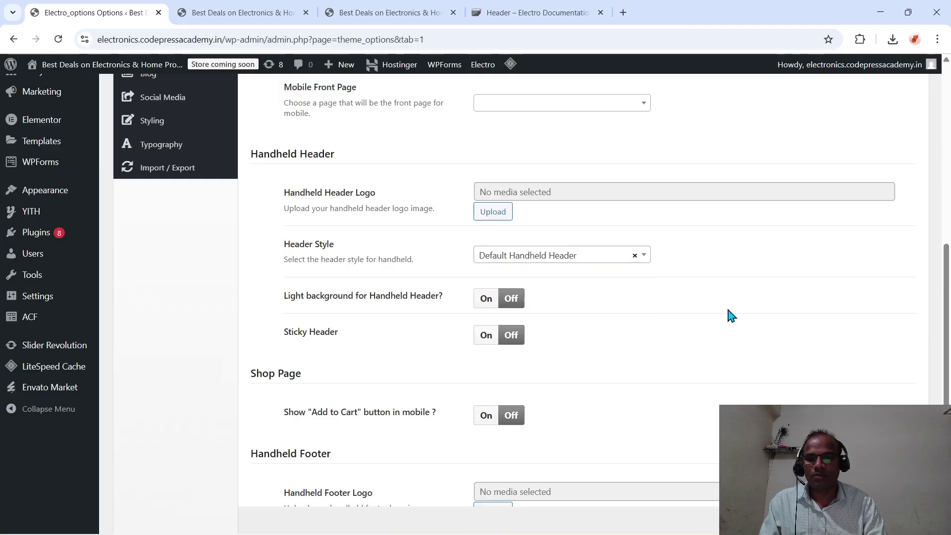
scroll(731, 316, up, 2)
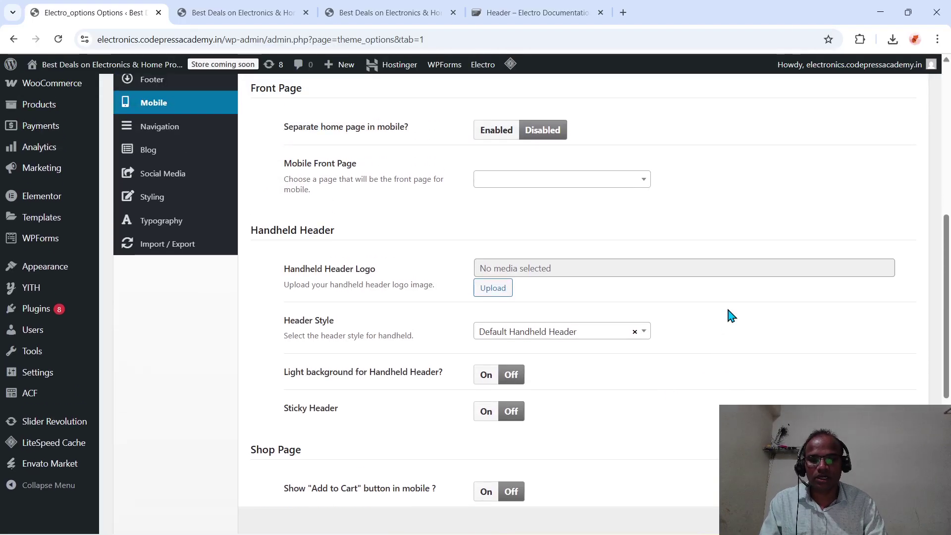
scroll(627, 381, down, 1)
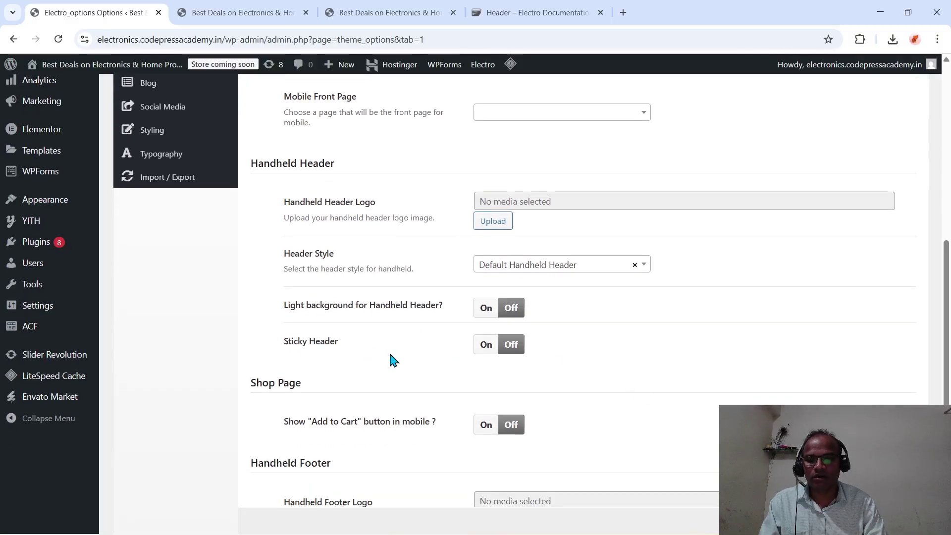
click(486, 345)
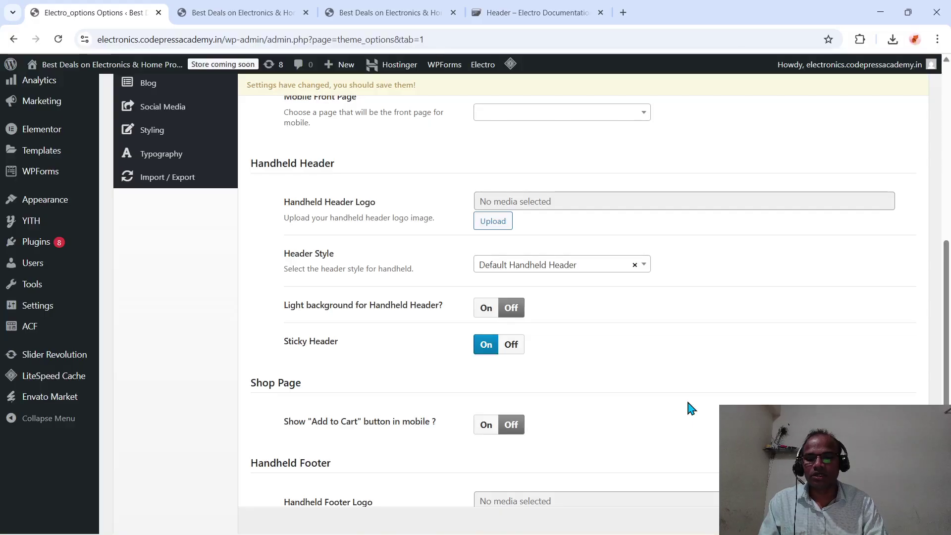
- Toggle the mobile Add to Cart button on and then back off
scroll(691, 407, down, 2)
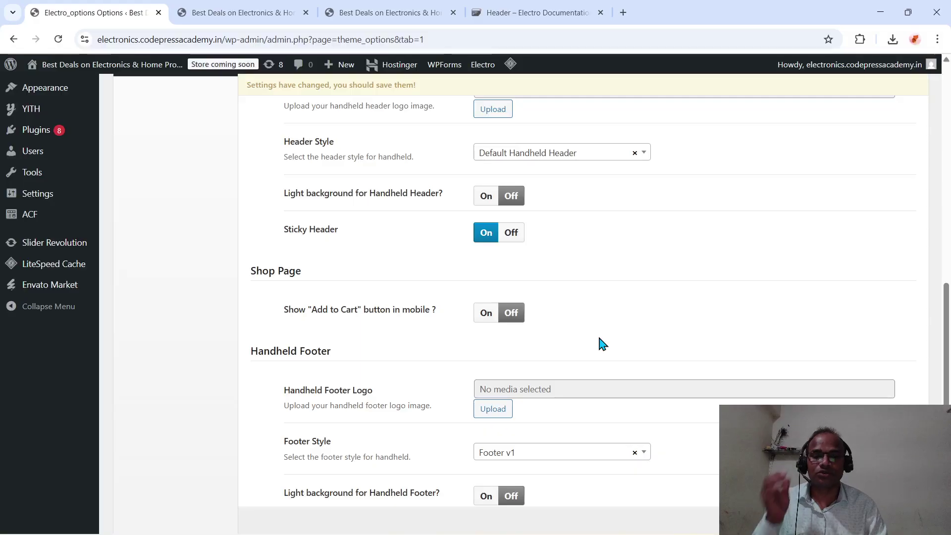
click(485, 319)
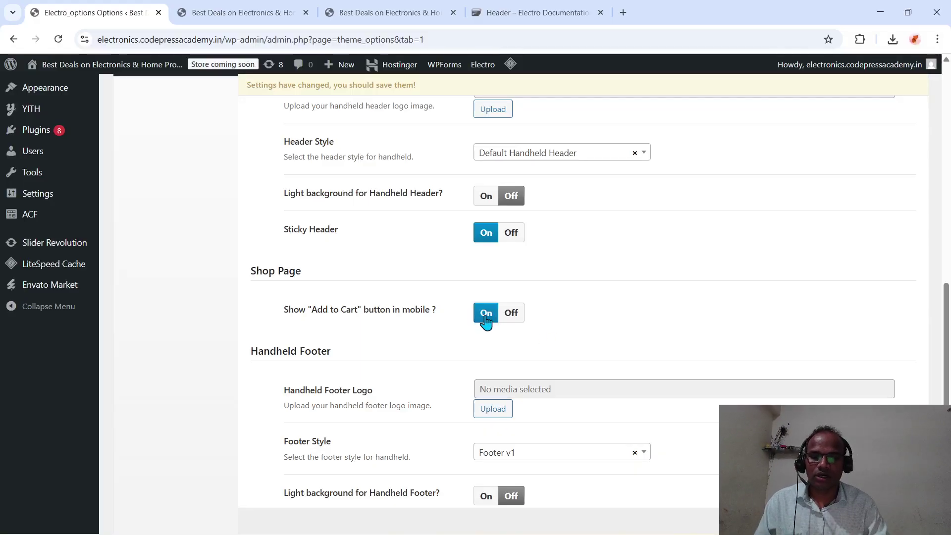
scroll(570, 335, down, 3)
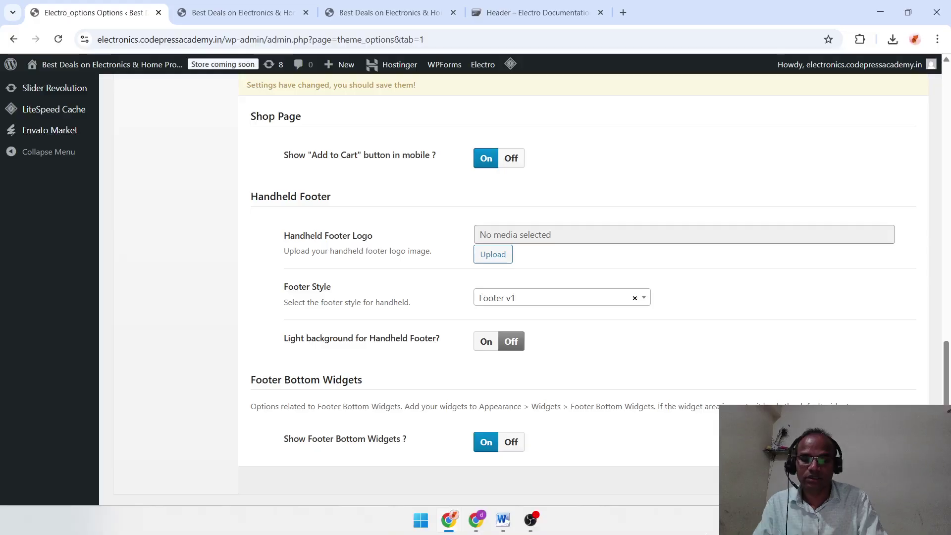
scroll(503, 479, up, 10)
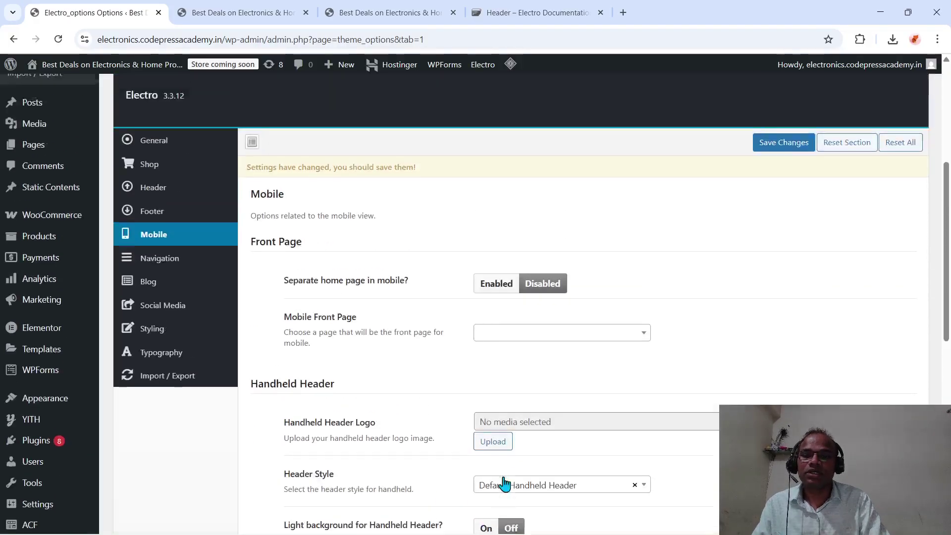
scroll(504, 484, down, 10)
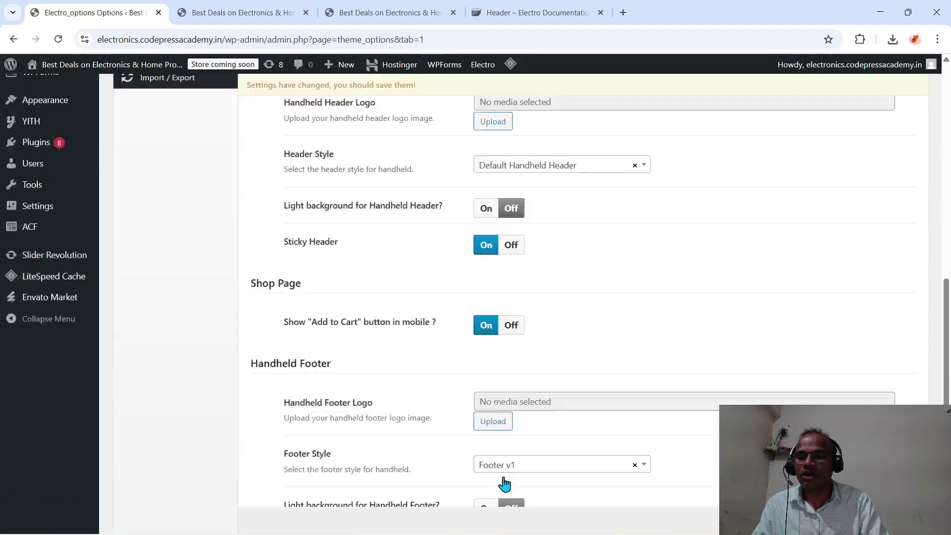
scroll(505, 483, up, 10)
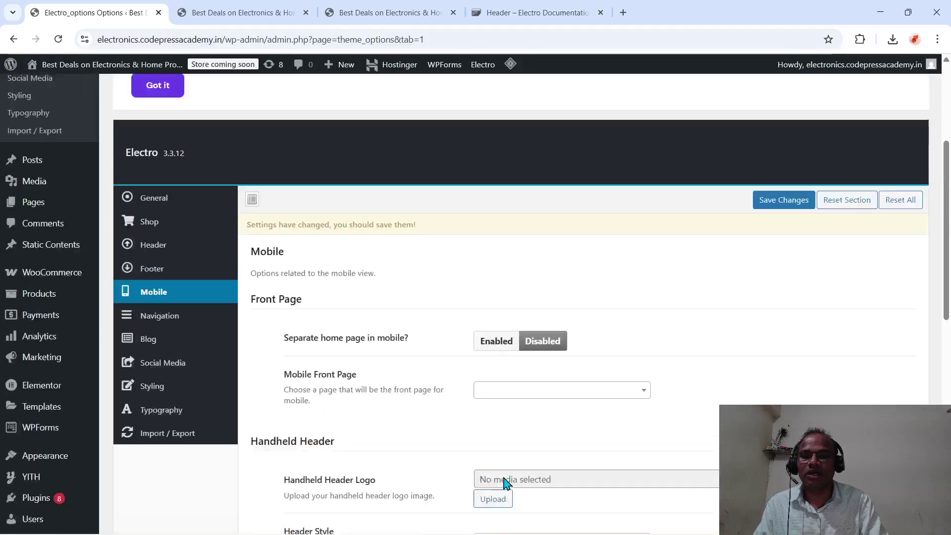
scroll(505, 483, down, 4)
scroll(505, 482, down, 1)
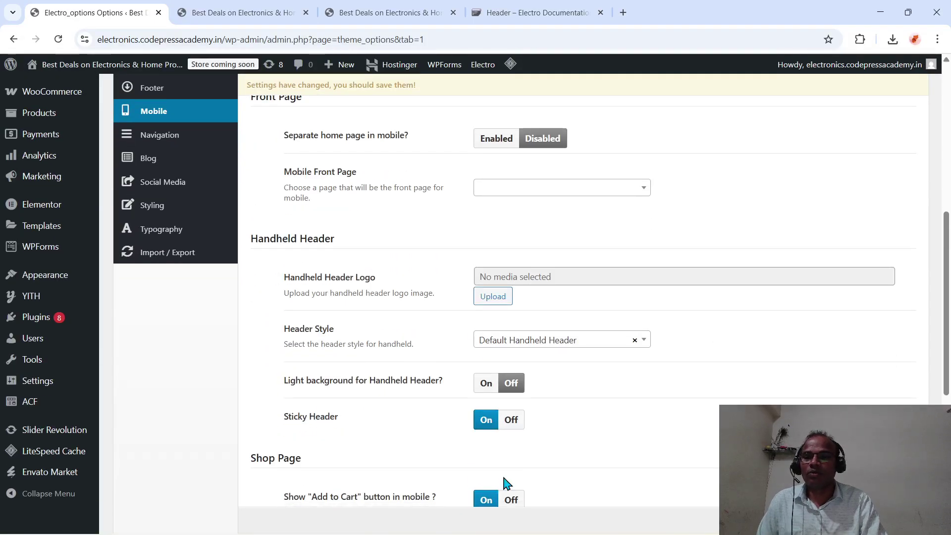
scroll(464, 302, down, 2)
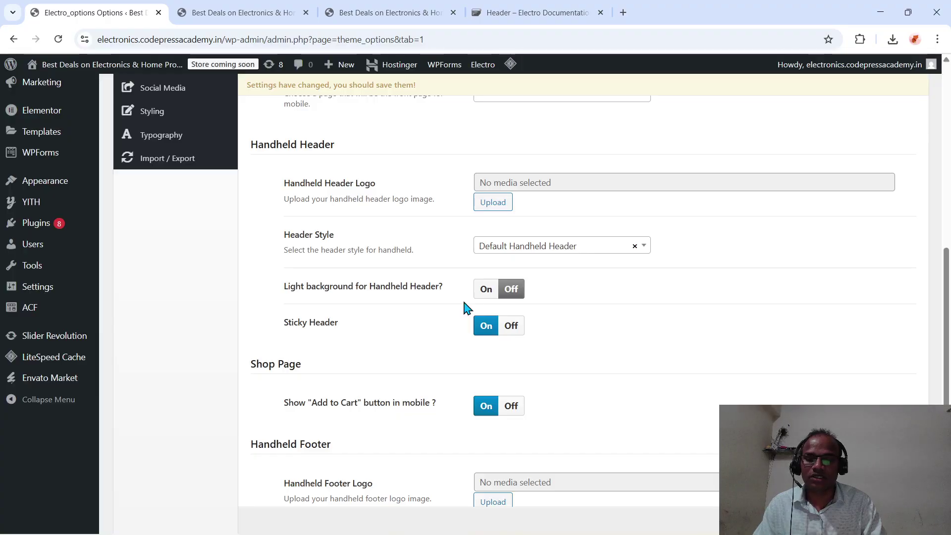
scroll(466, 307, down, 1)
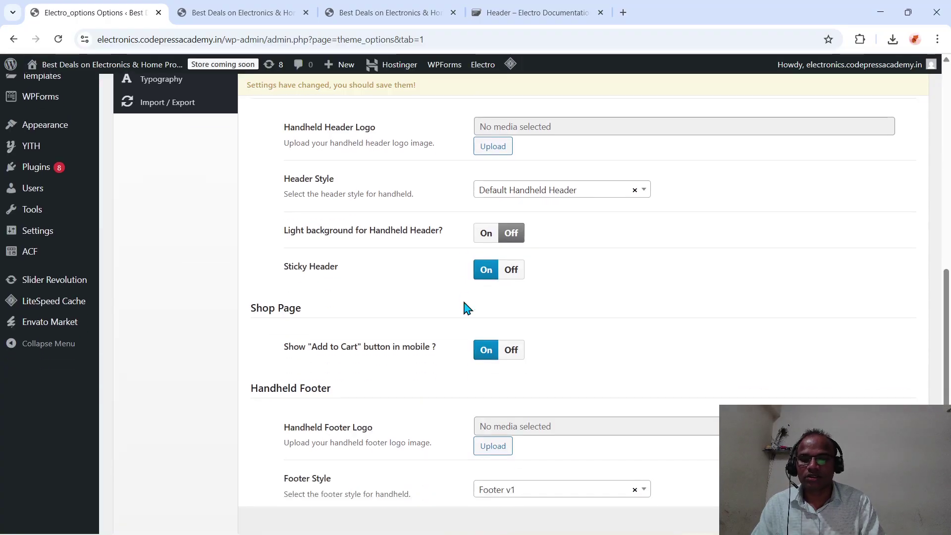
click(508, 351)
- Look over the handheld footer style choices, then bring up the Navigation options
scroll(508, 355, up, 2)
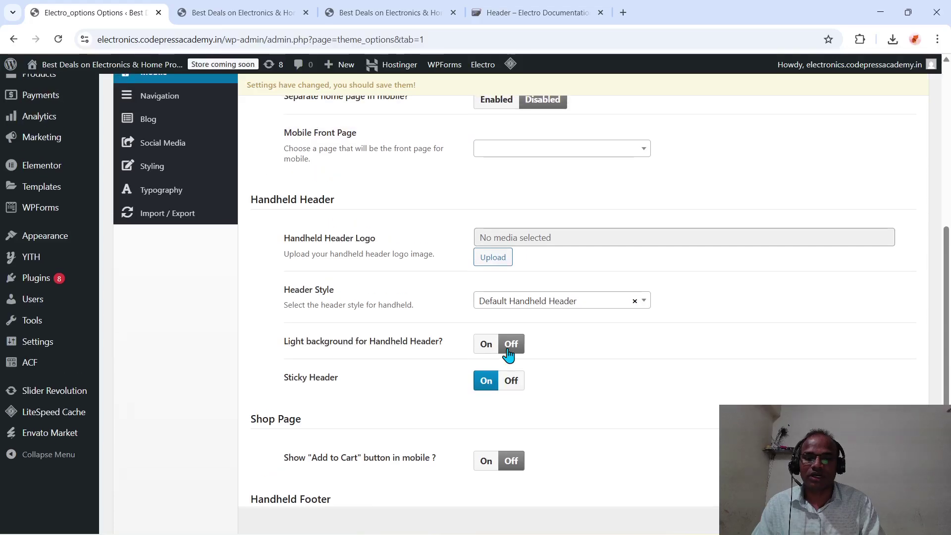
scroll(421, 465, up, 2)
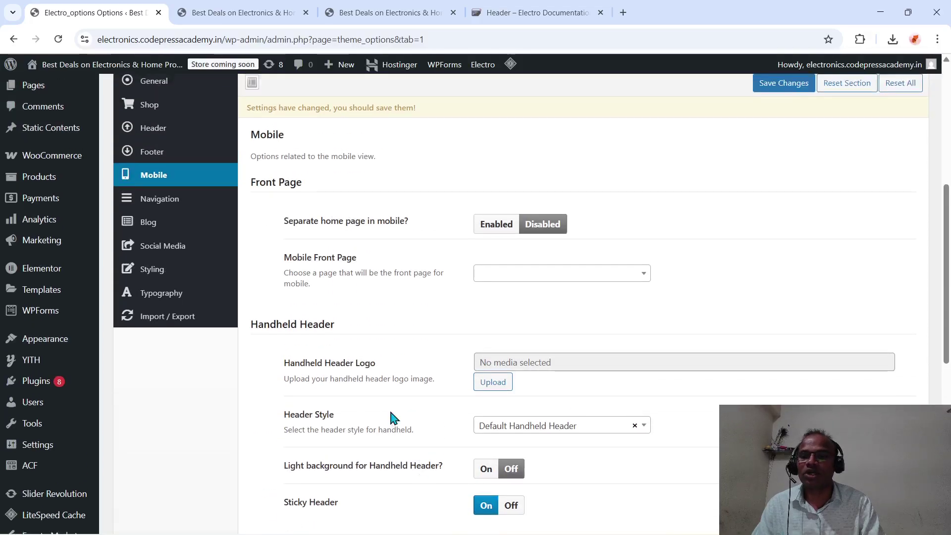
scroll(402, 325, down, 7)
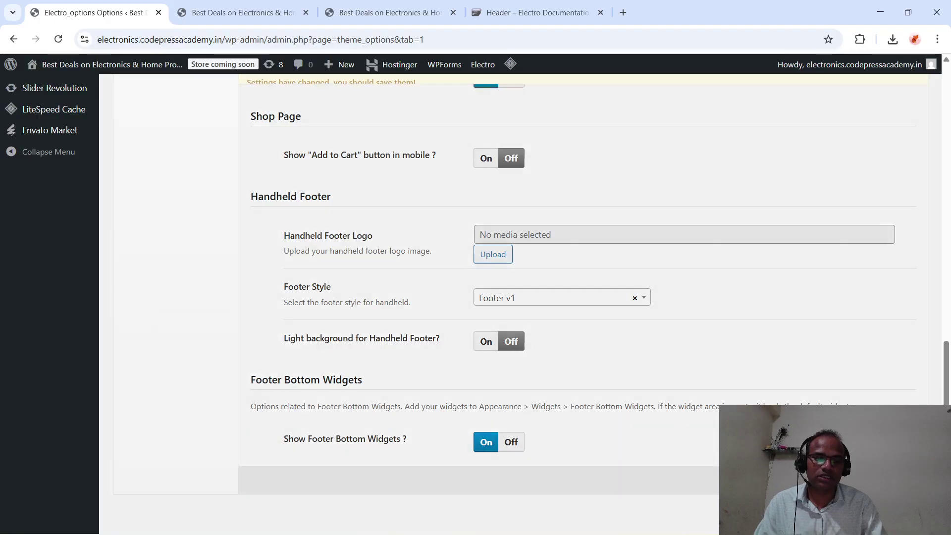
scroll(642, 361, up, 1)
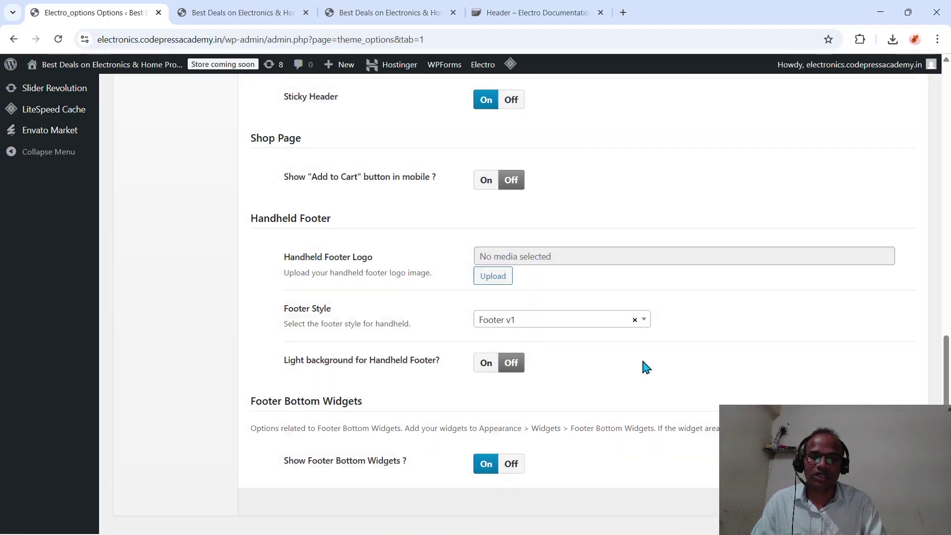
click(600, 322)
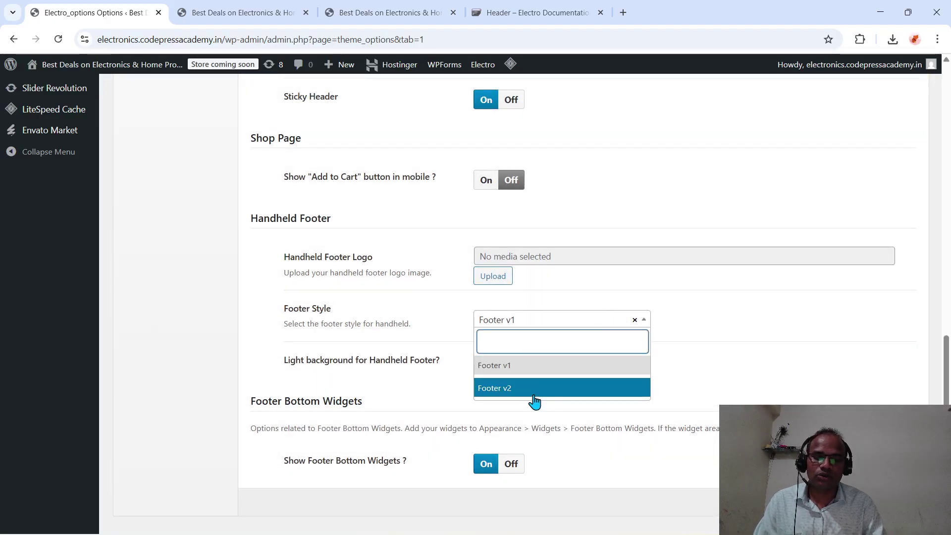
scroll(669, 402, down, 1)
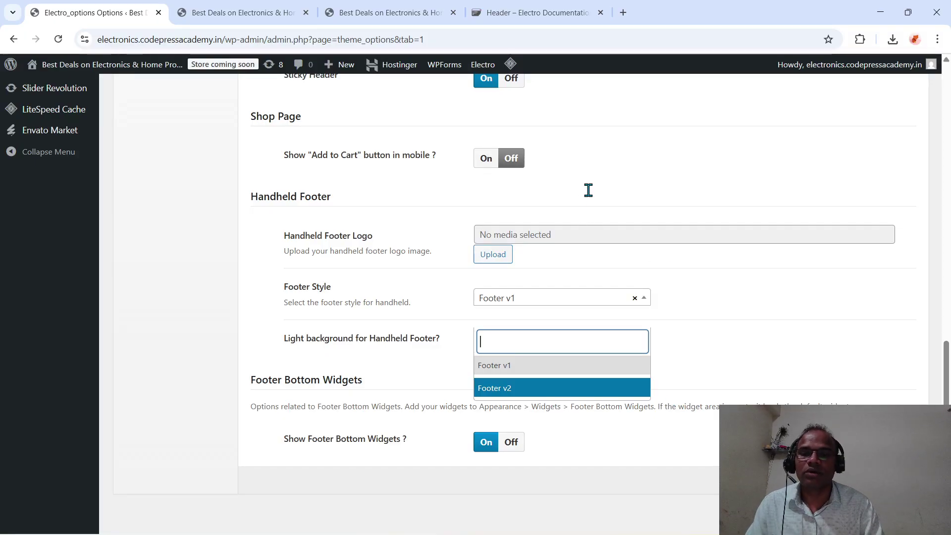
scroll(589, 190, up, 10)
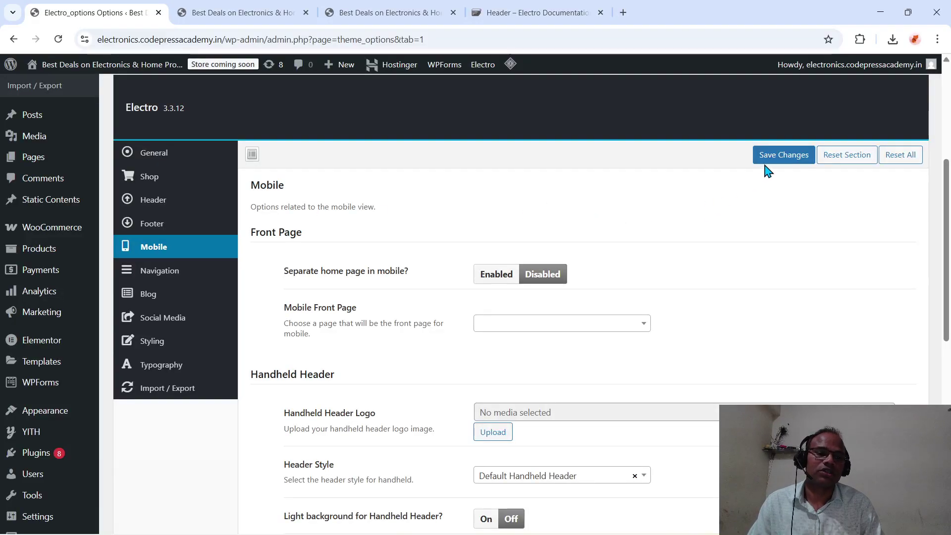
scroll(765, 158, down, 10)
scroll(525, 270, up, 10)
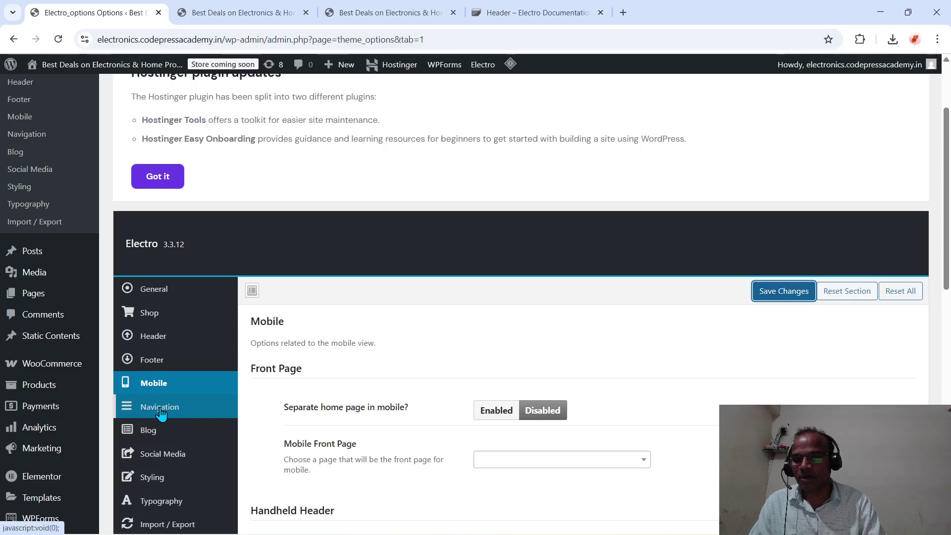
click(161, 412)
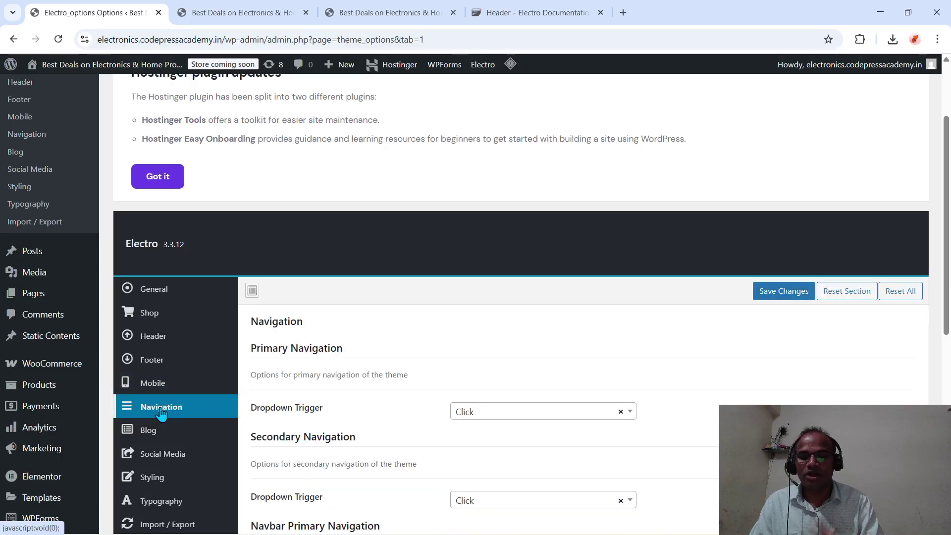
- Set the Primary, Secondary and Navbar Primary dropdown triggers to Hover
scroll(330, 318, down, 4)
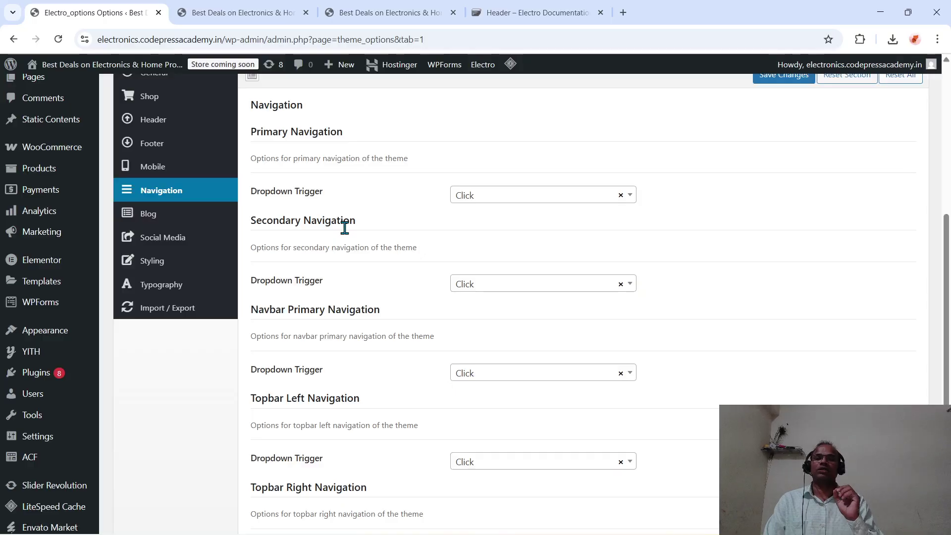
click(488, 203)
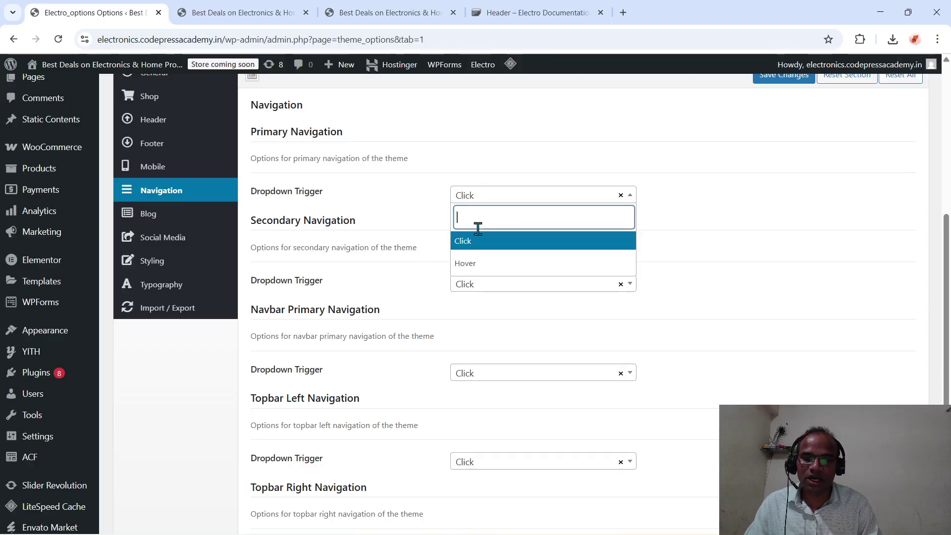
click(468, 264)
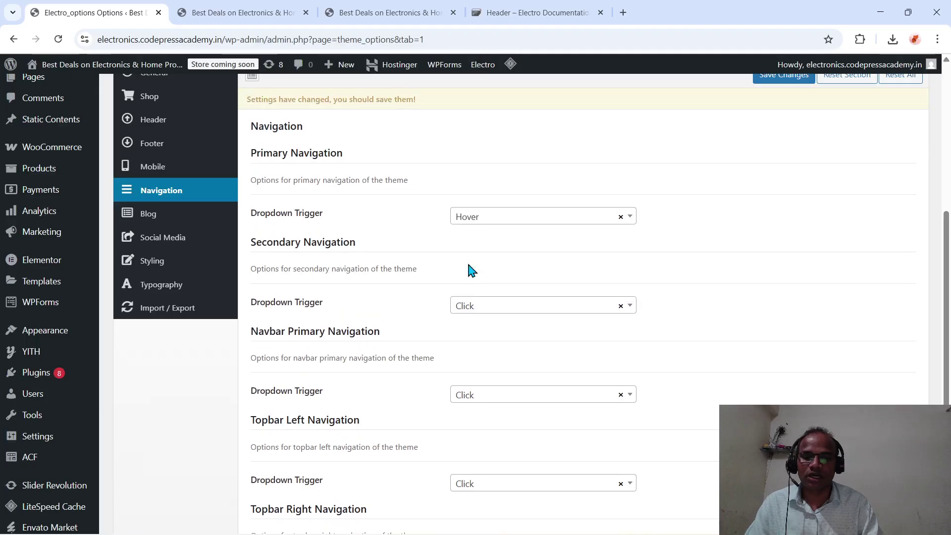
click(472, 309)
click(466, 375)
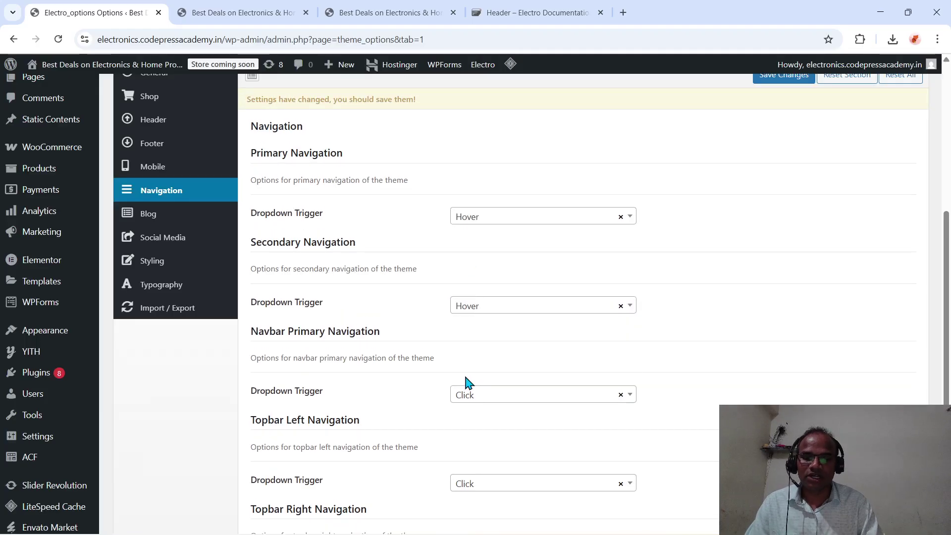
click(474, 395)
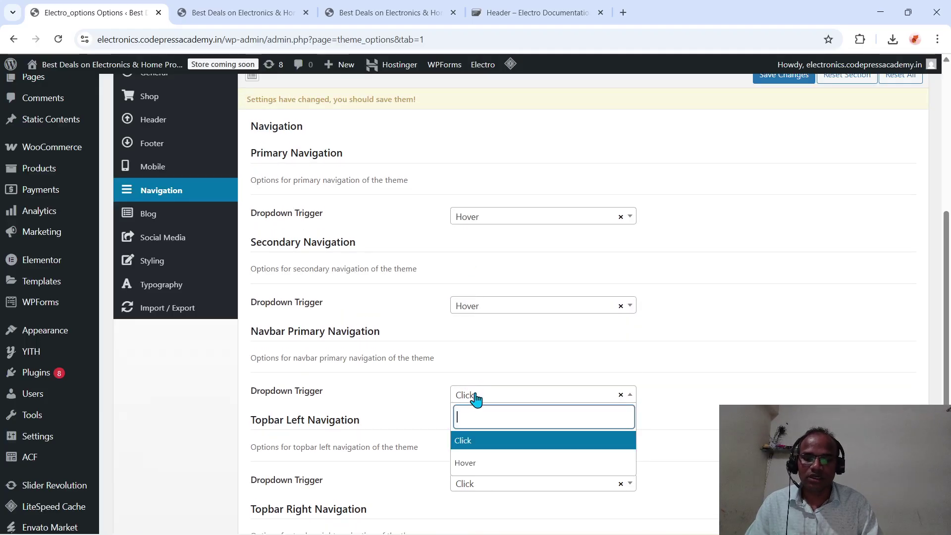
click(466, 462)
scroll(468, 465, down, 3)
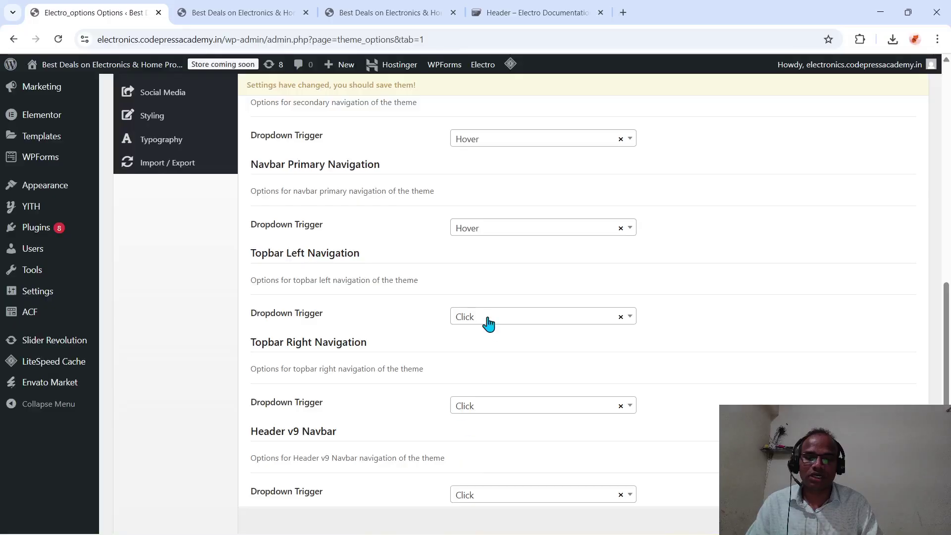
- Set the Topbar Left, Topbar Right and Header v9 Navbar triggers to Hover and save
click(488, 319)
click(471, 385)
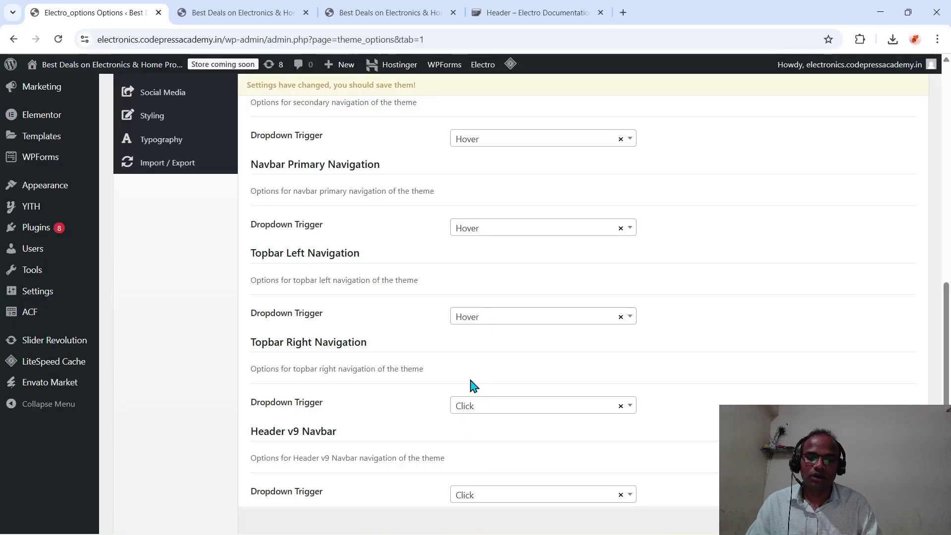
click(474, 402)
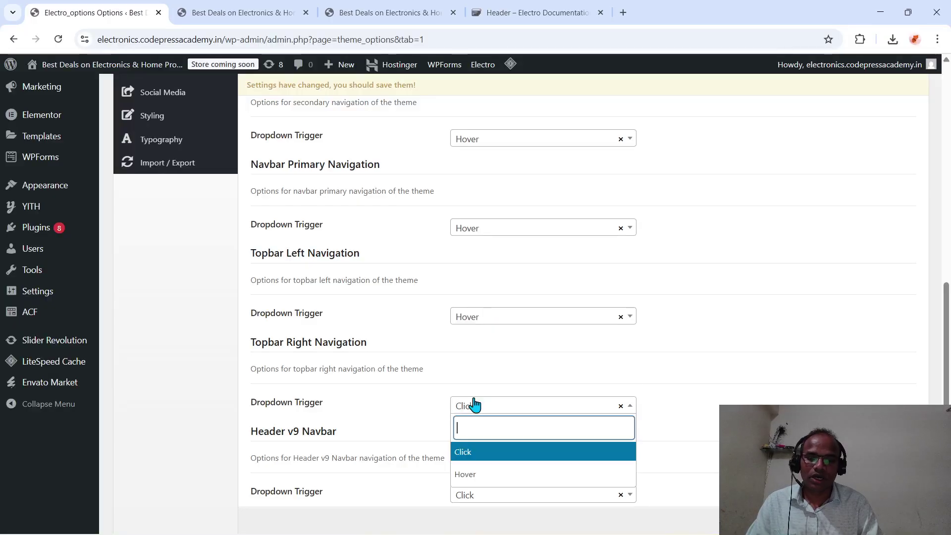
click(477, 472)
scroll(480, 475, down, 1)
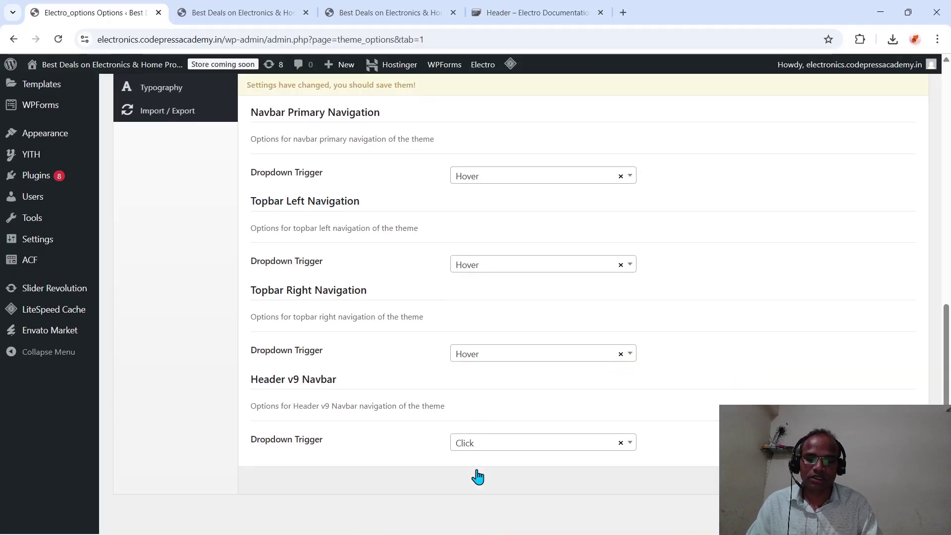
click(478, 444)
click(466, 512)
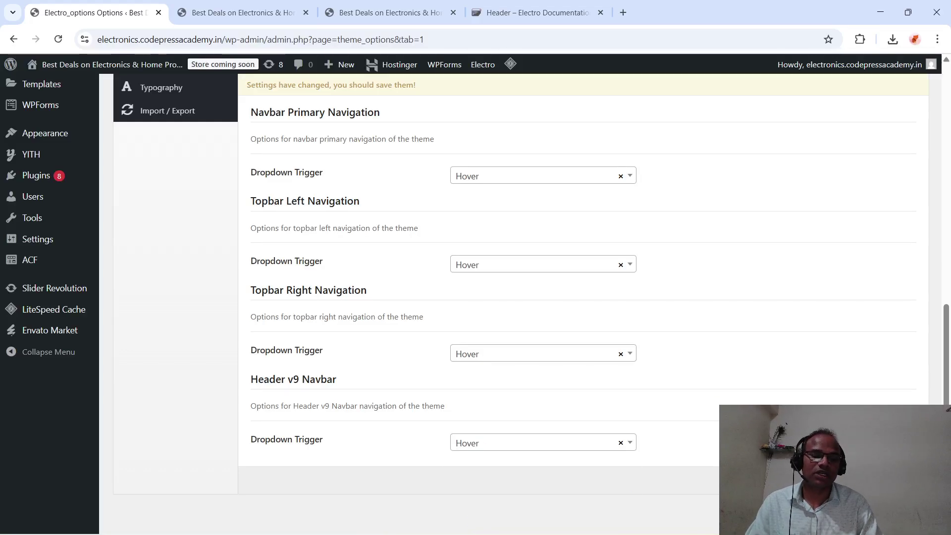
click(773, 479)
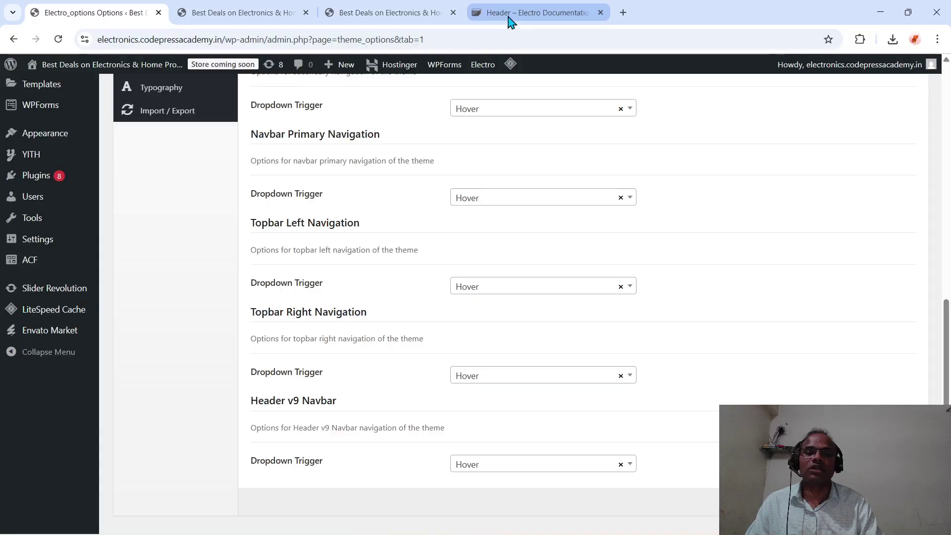
click(510, 16)
click(390, 10)
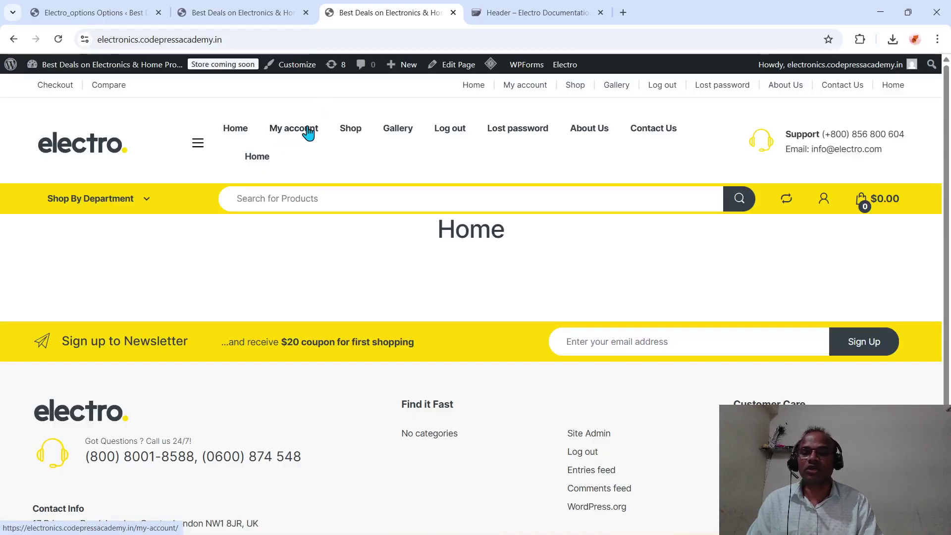
click(236, 39)
key(Return)
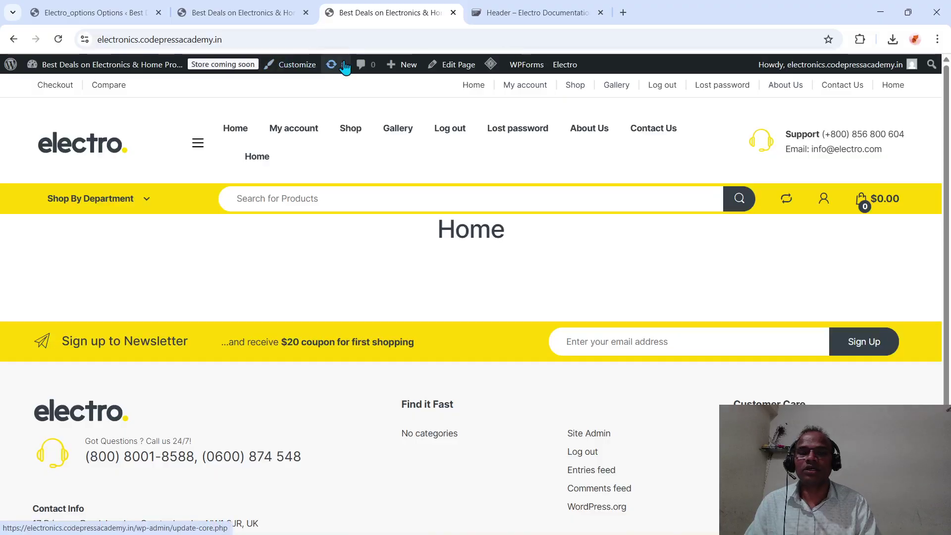
mouse_move(490, 64)
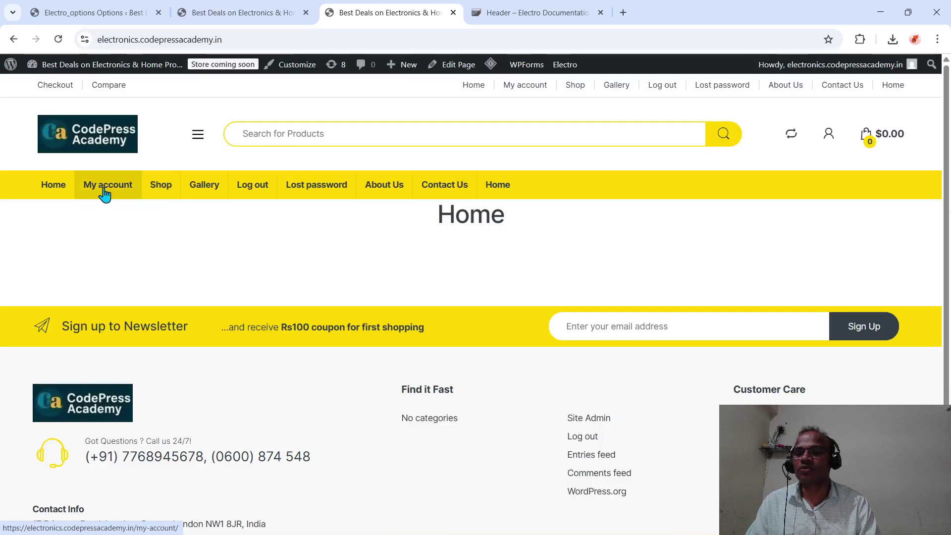
click(80, 18)
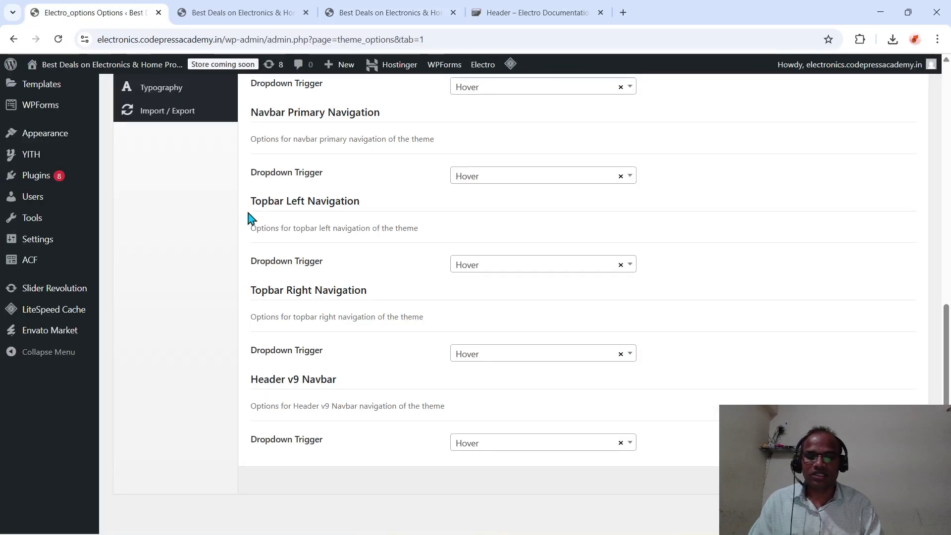
- Open the Blog section, leaving Blog Page View on Normal and Blog Page Layout on Right Sidebar
scroll(249, 218, up, 4)
scroll(250, 218, down, 1)
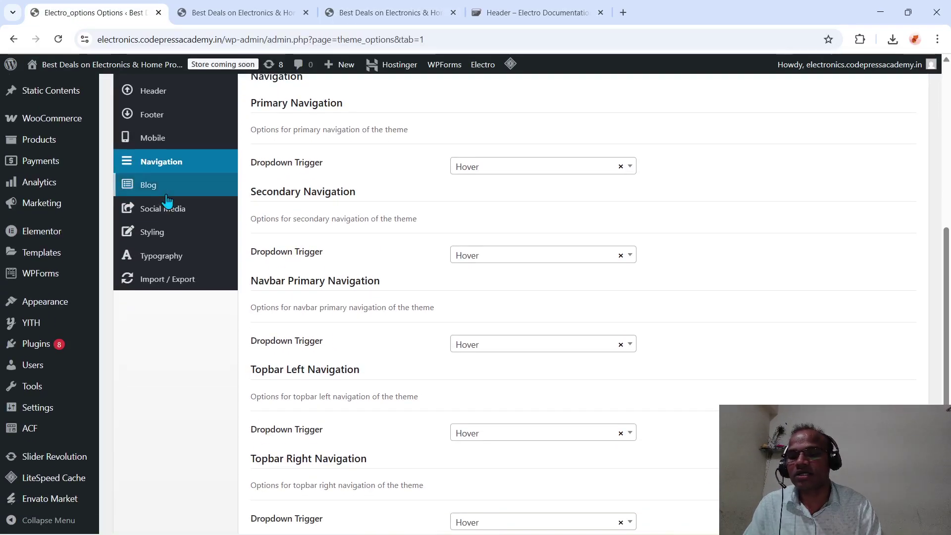
click(149, 185)
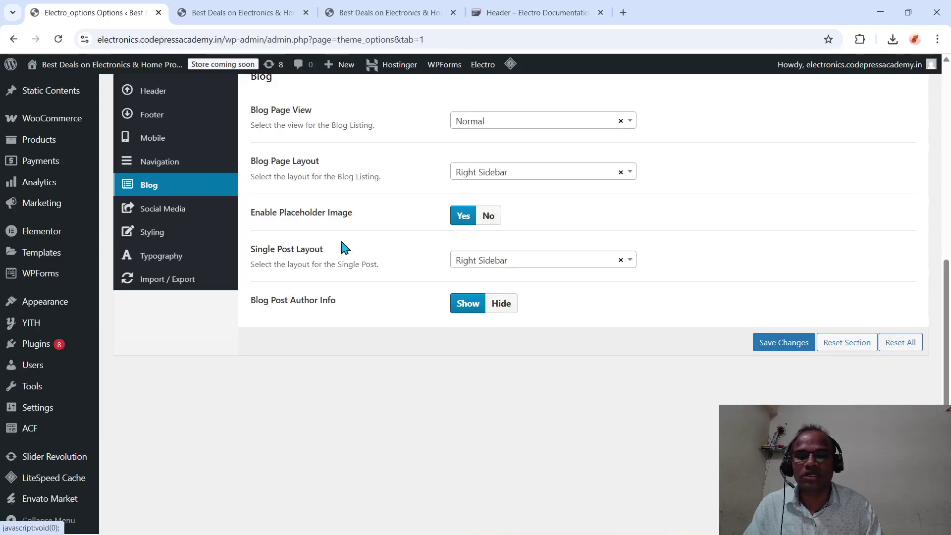
scroll(341, 245, up, 2)
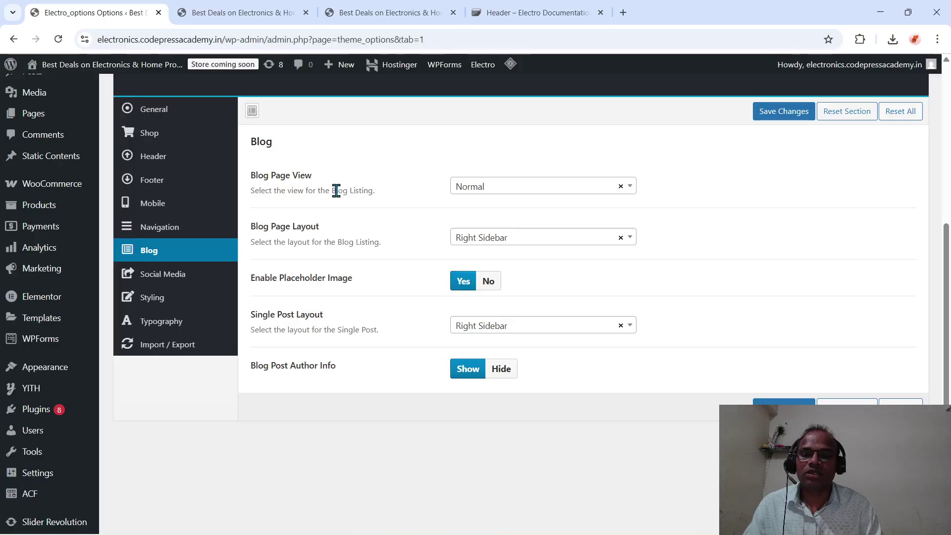
click(478, 186)
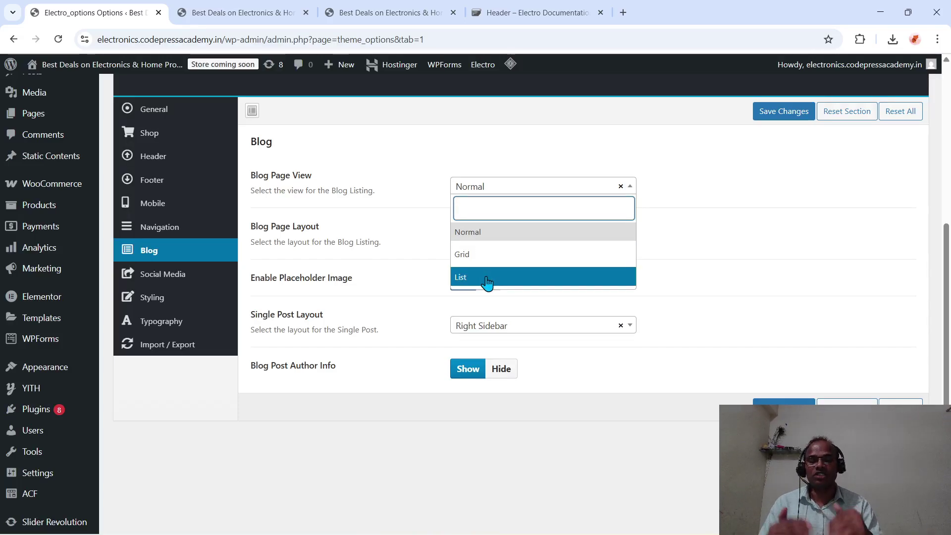
click(488, 232)
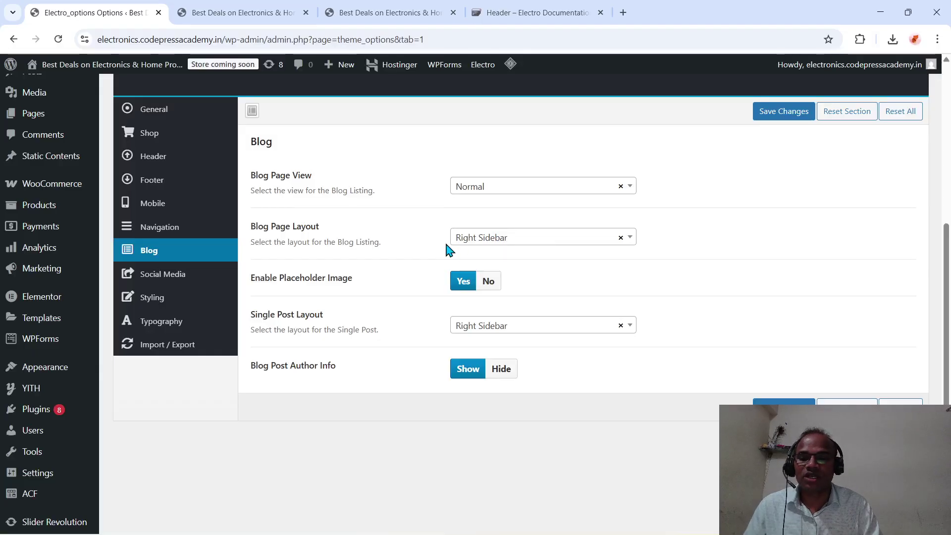
click(491, 247)
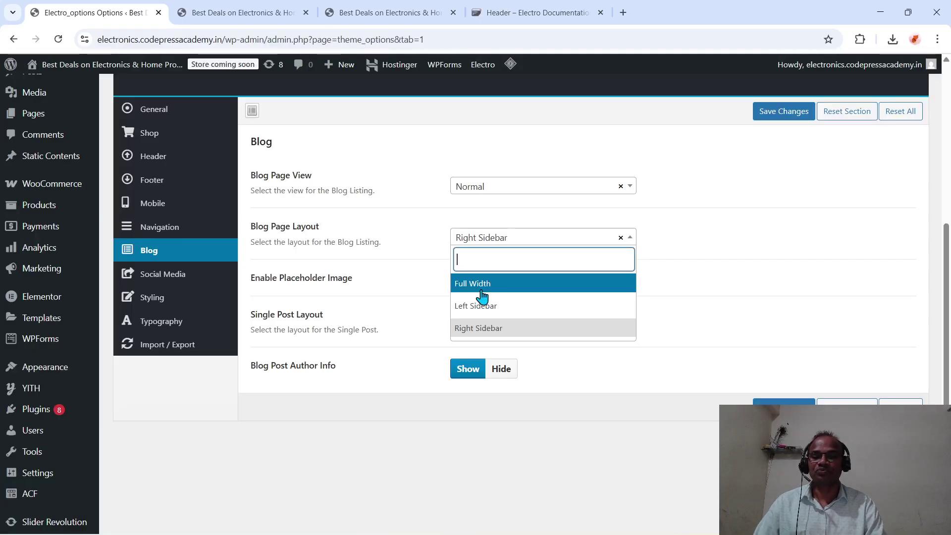
click(438, 258)
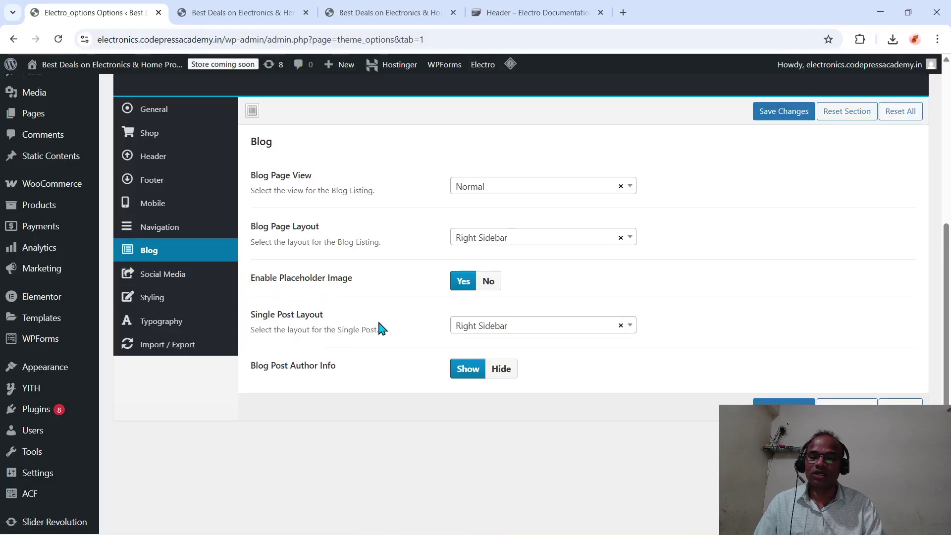
- Switch Blog Post Author Info to Hide, save, and open the Social Media section
scroll(378, 327, down, 2)
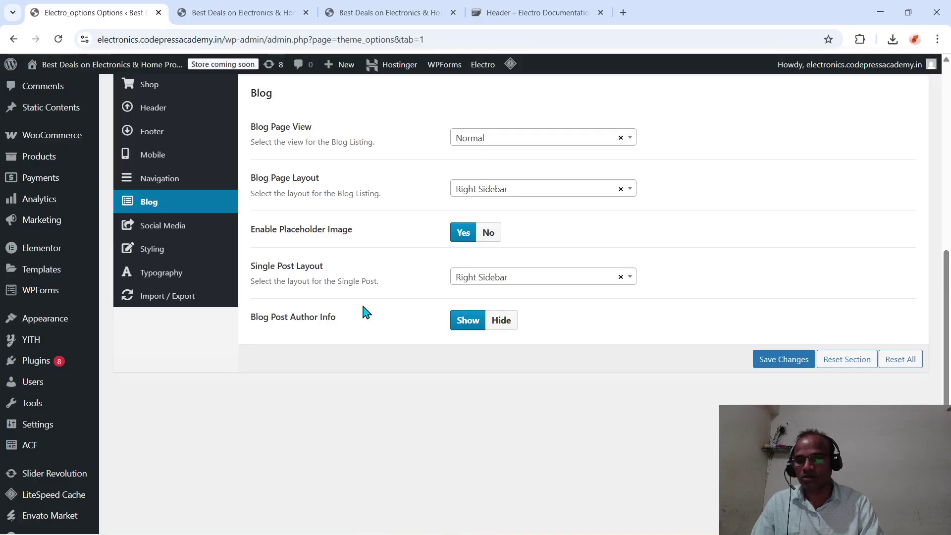
scroll(365, 312, down, 1)
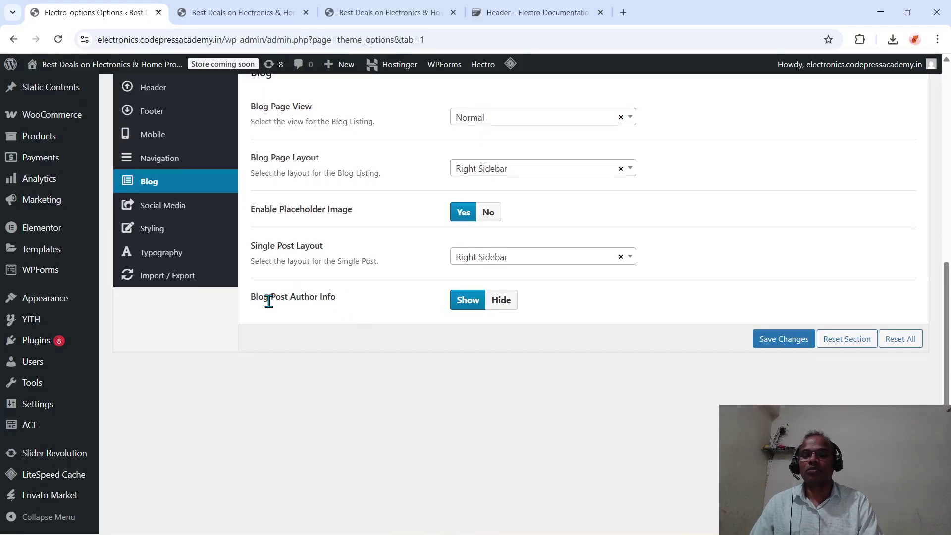
click(501, 305)
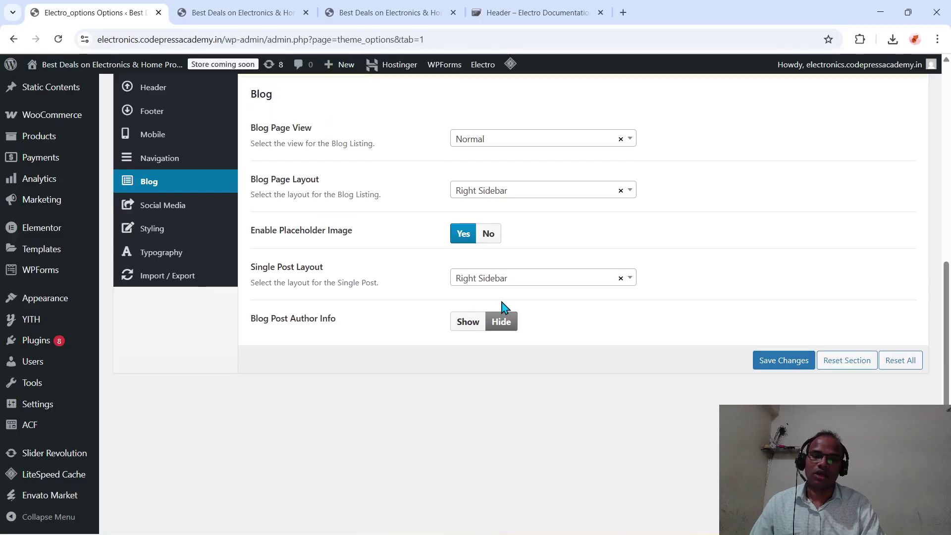
click(787, 367)
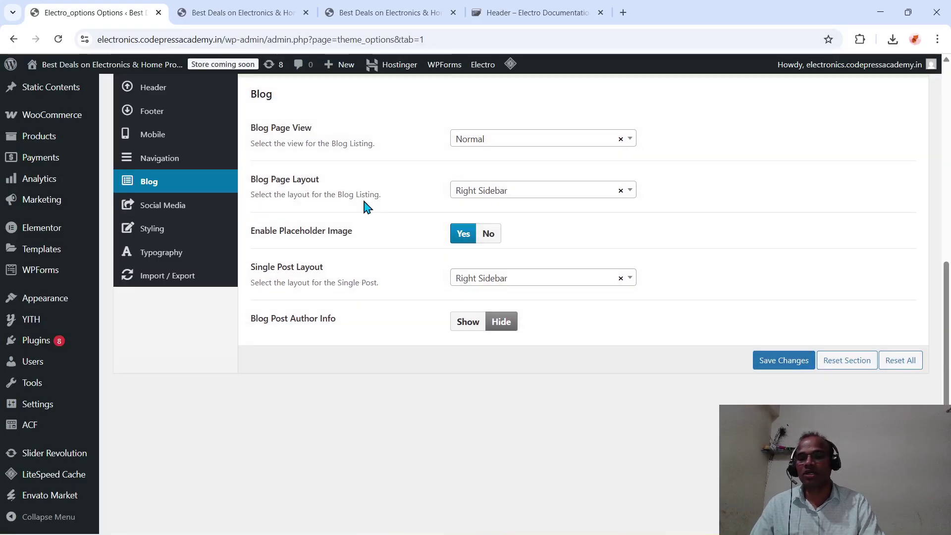
click(182, 213)
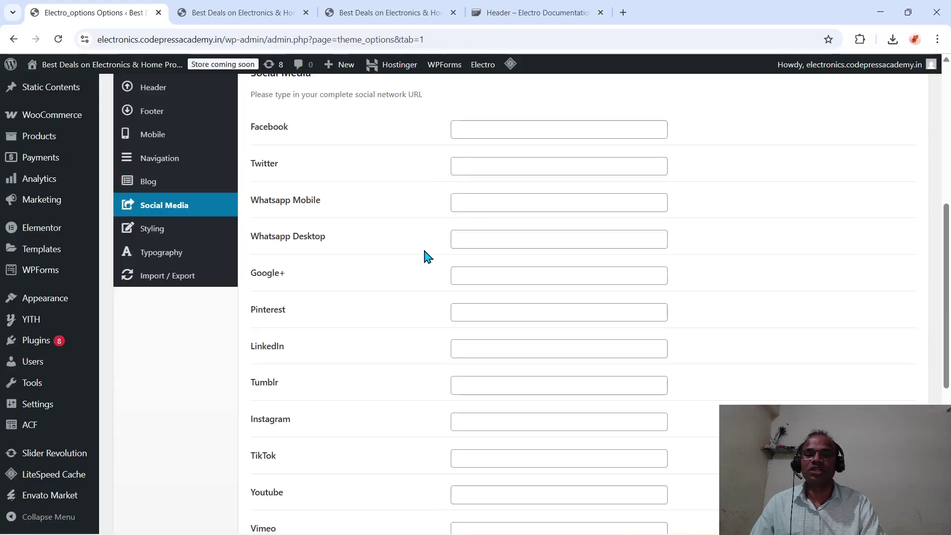
- Enter # as the Facebook, Twitter and Whatsapp Mobile social media links
click(497, 130)
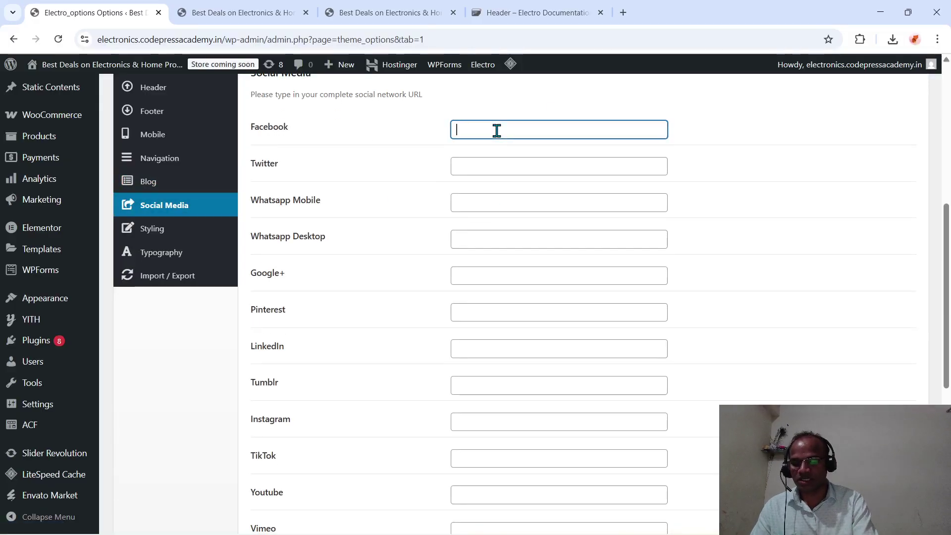
click(466, 169)
text(#)
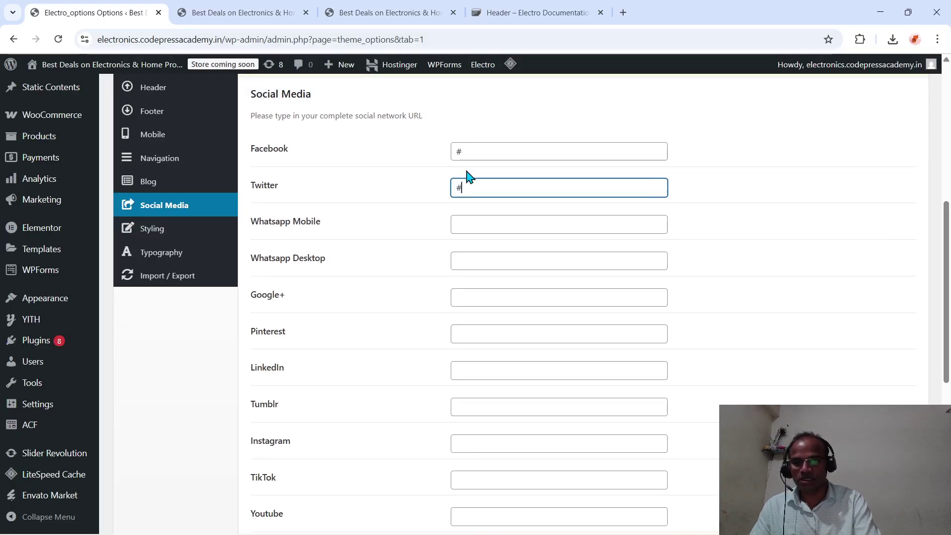
click(463, 223)
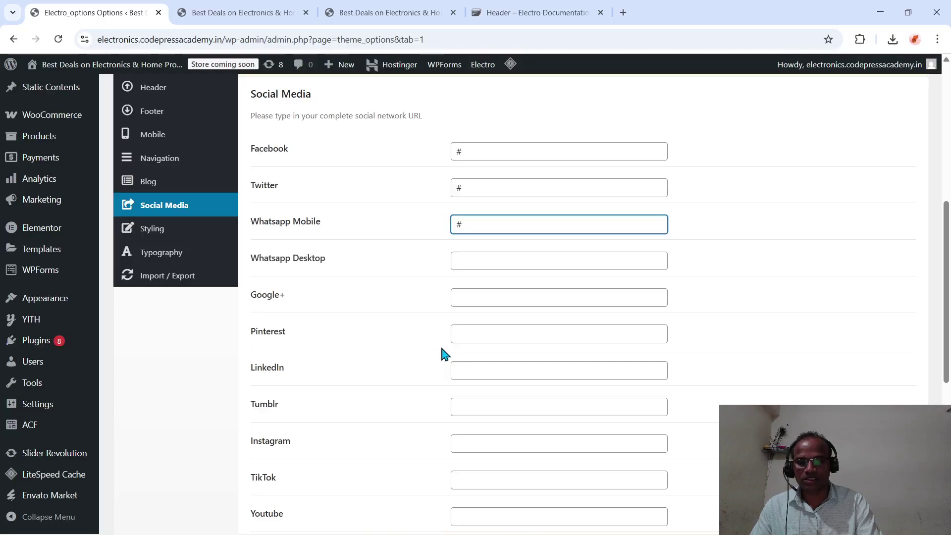
- Enter # as the LinkedIn, Instagram and Youtube links, then review the Social Media options
click(468, 368)
text(#)
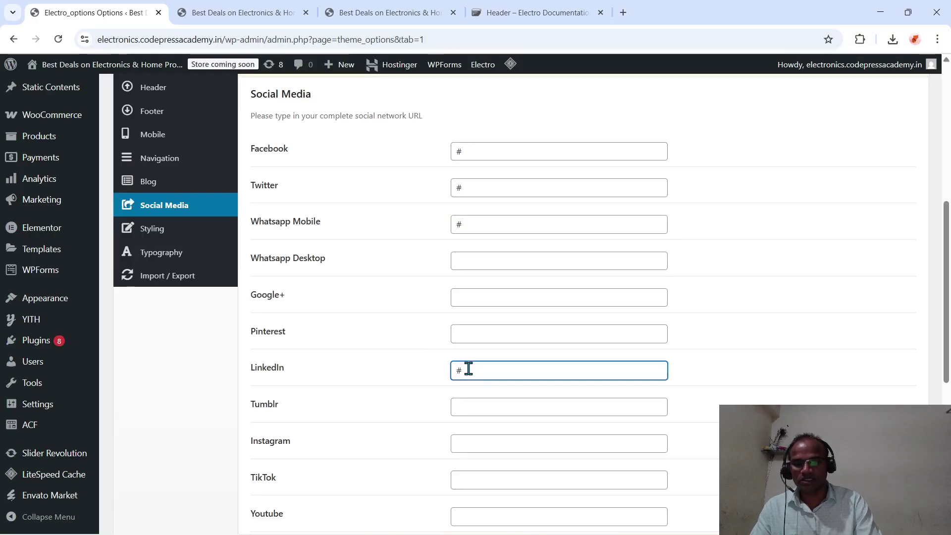
scroll(468, 369, down, 1)
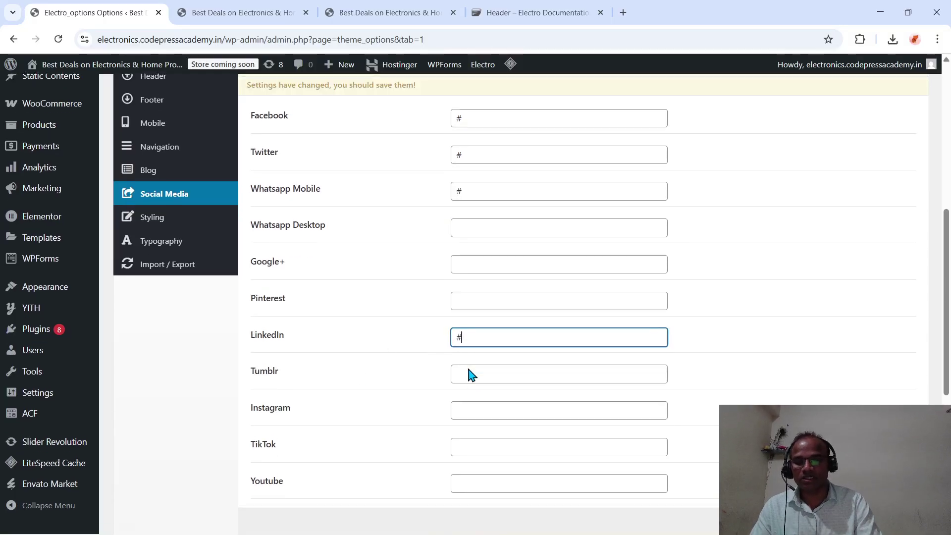
click(467, 405)
text(#)
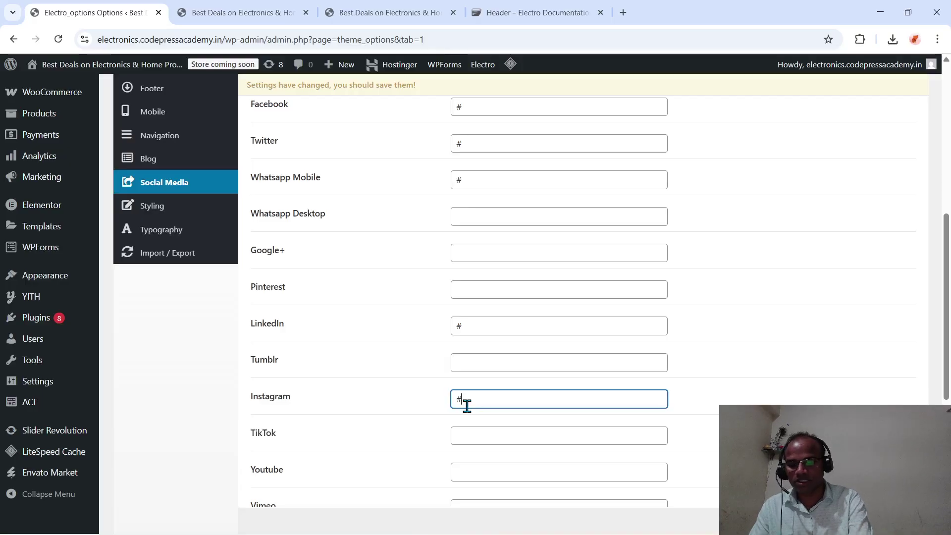
scroll(467, 406, down, 2)
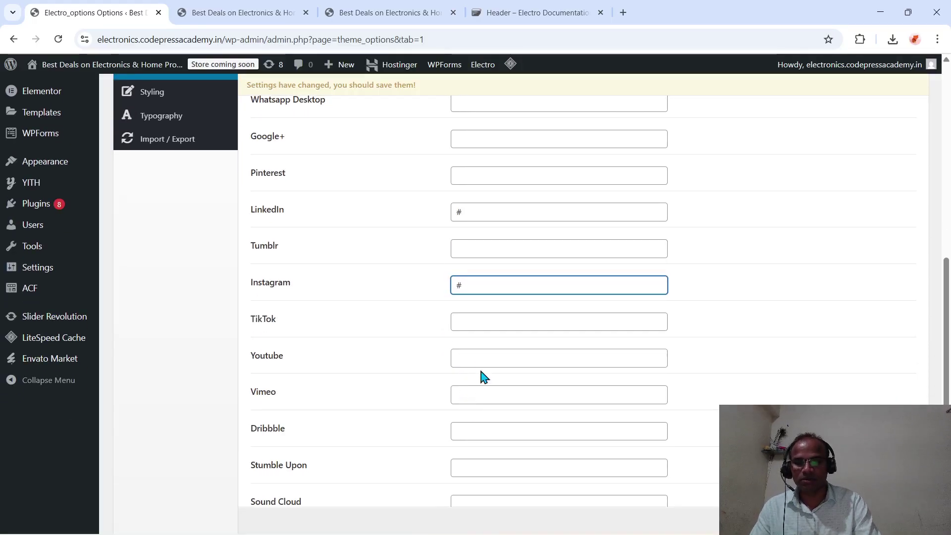
click(478, 361)
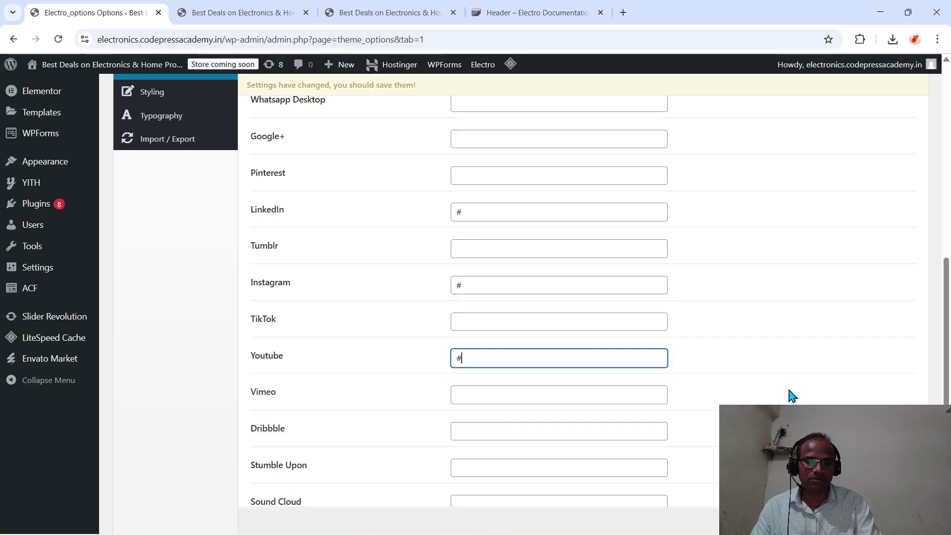
scroll(789, 395, up, 2)
scroll(791, 394, down, 6)
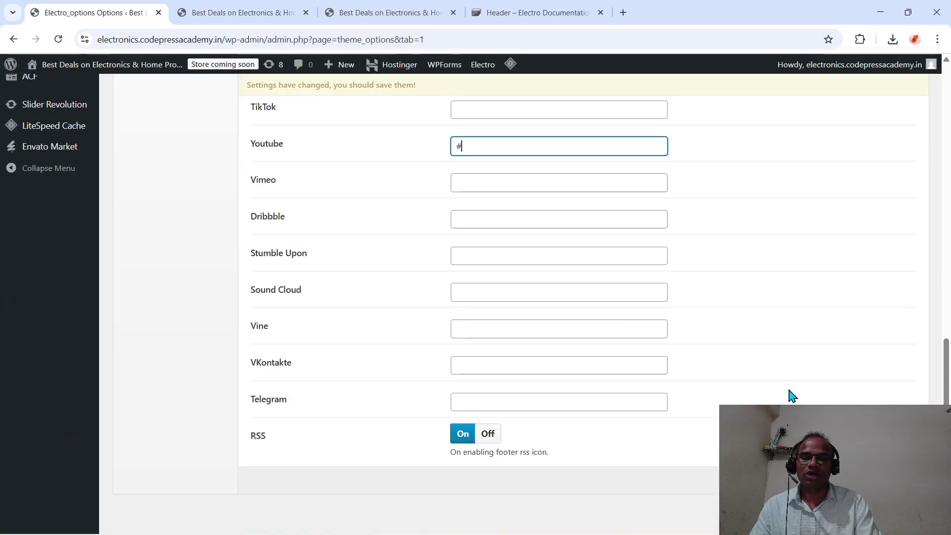
scroll(792, 396, up, 2)
click(792, 396)
scroll(793, 396, down, 2)
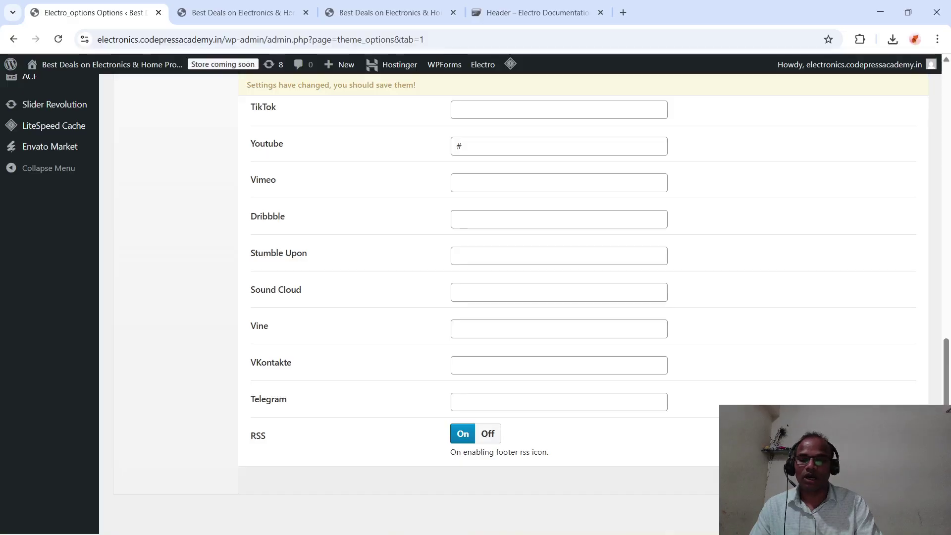
scroll(765, 335, up, 1)
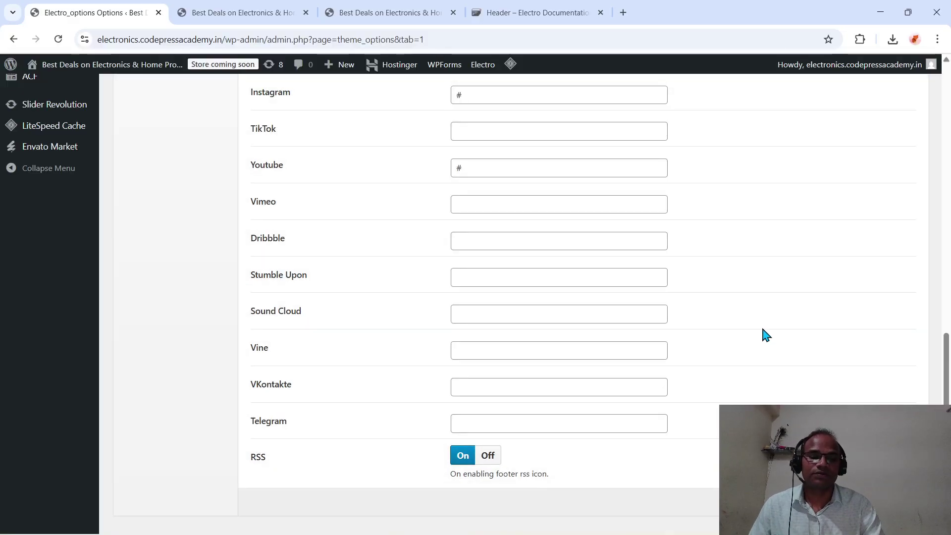
scroll(612, 369, up, 2)
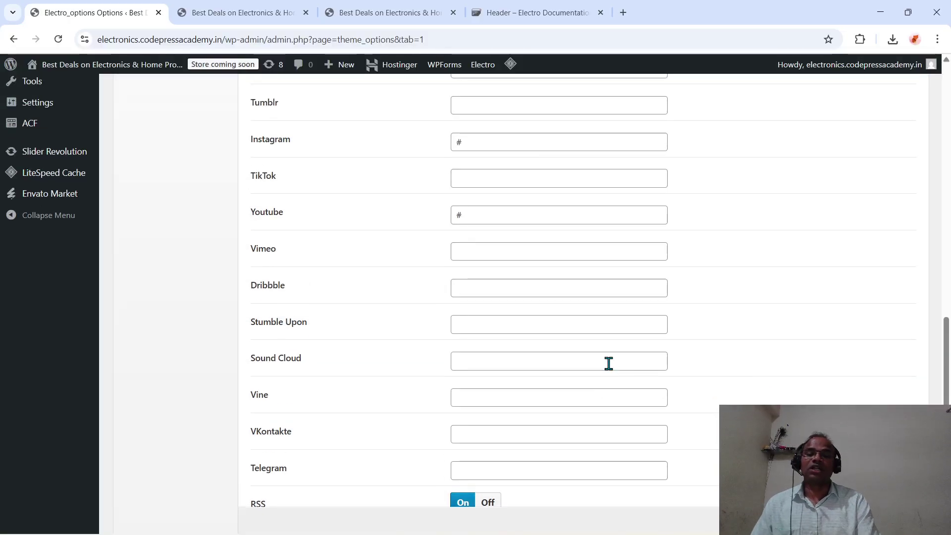
scroll(610, 366, down, 1)
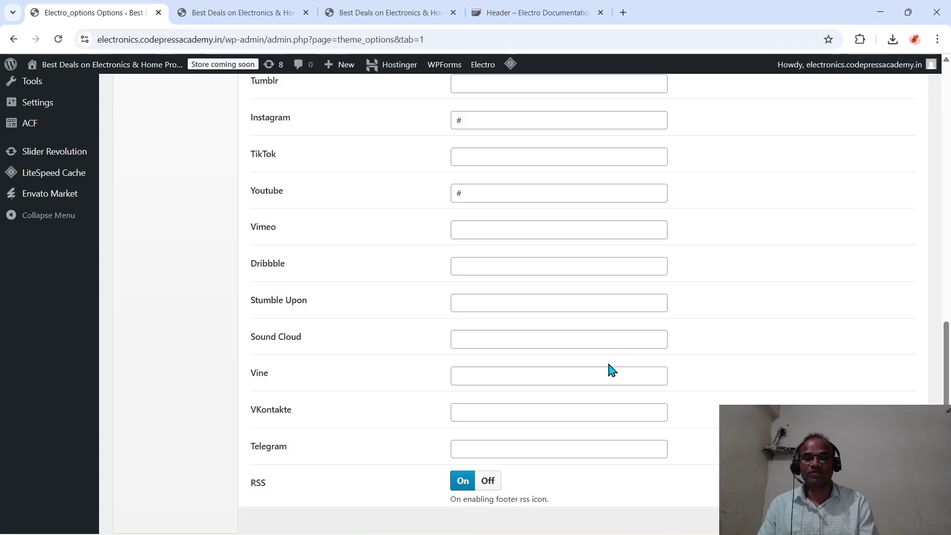
scroll(612, 370, up, 15)
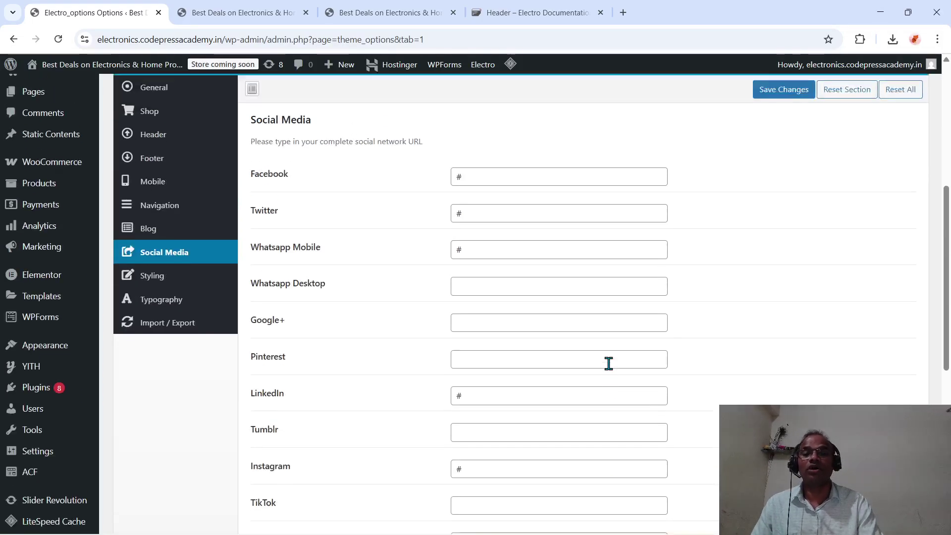
scroll(608, 363, up, 10)
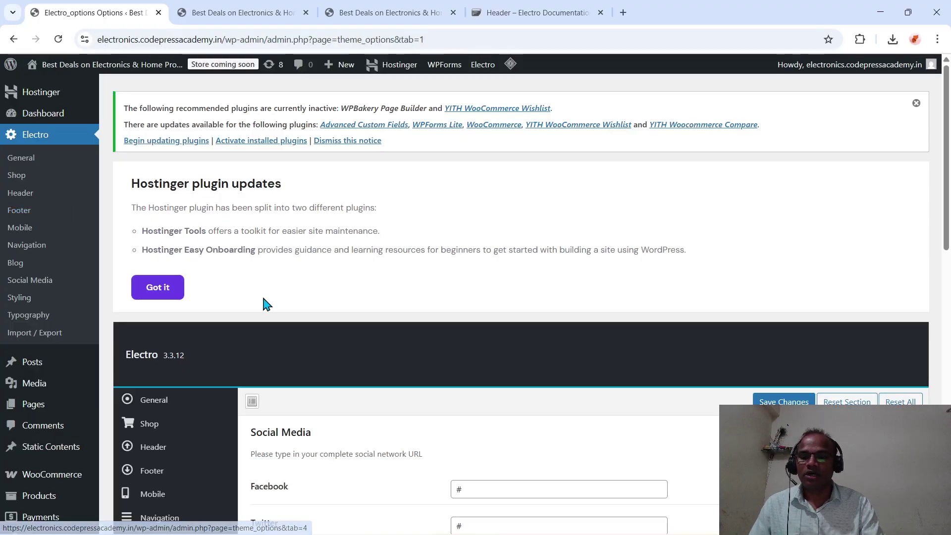
scroll(265, 302, down, 6)
scroll(264, 302, down, 6)
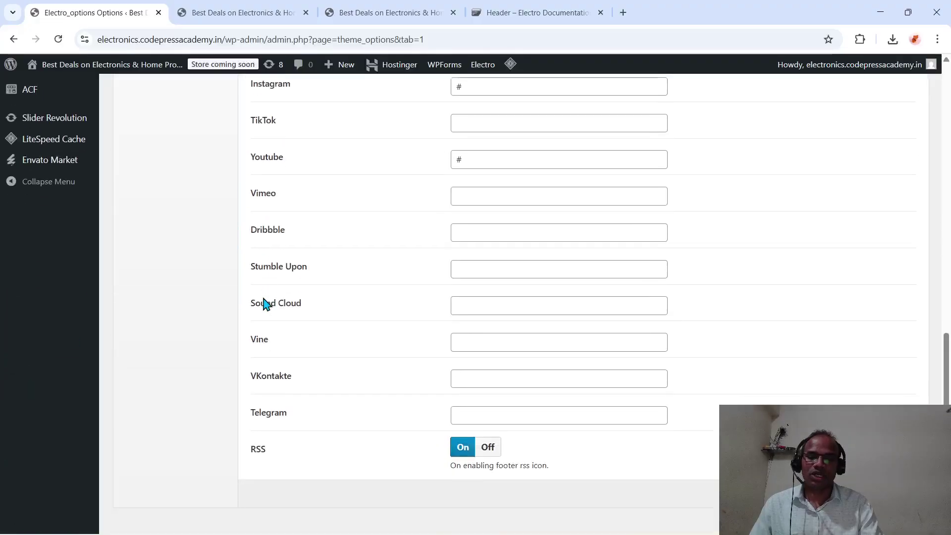
scroll(263, 300, up, 12)
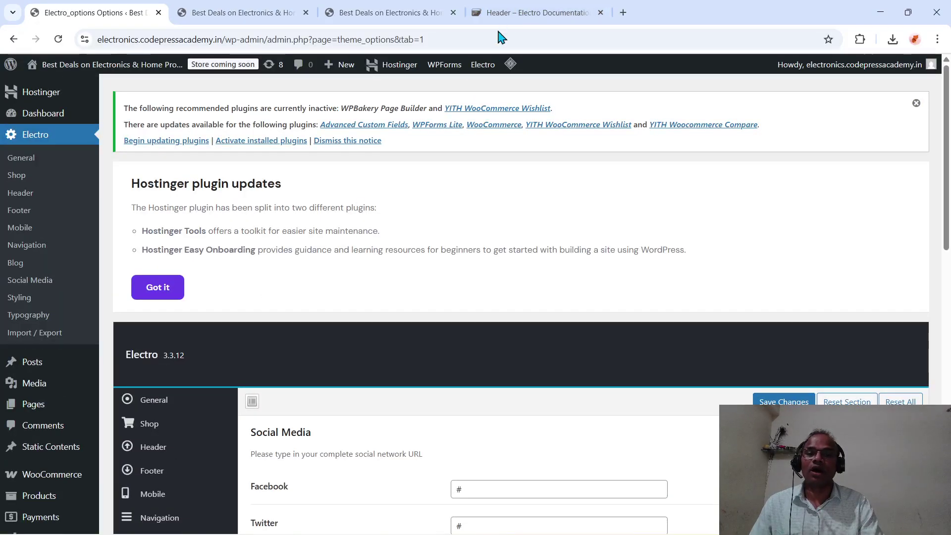
mouse_move(81, 381)
scroll(81, 381, down, 5)
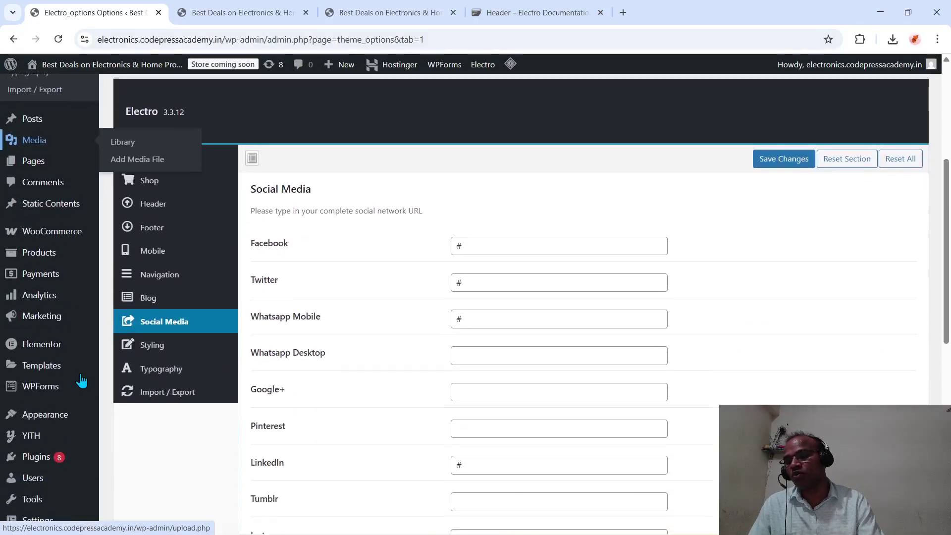
- Check the site's home page, then return to the Electro theme options
click(261, 10)
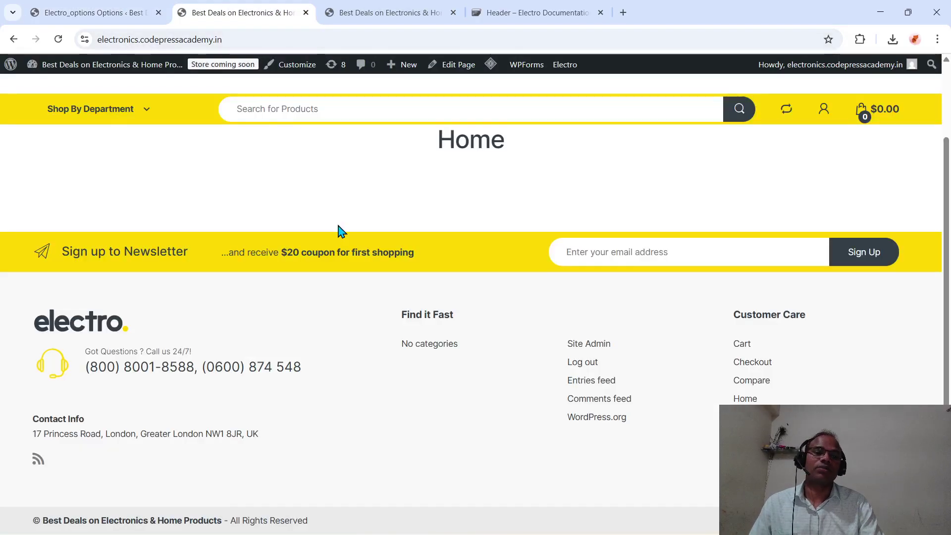
scroll(342, 231, up, 2)
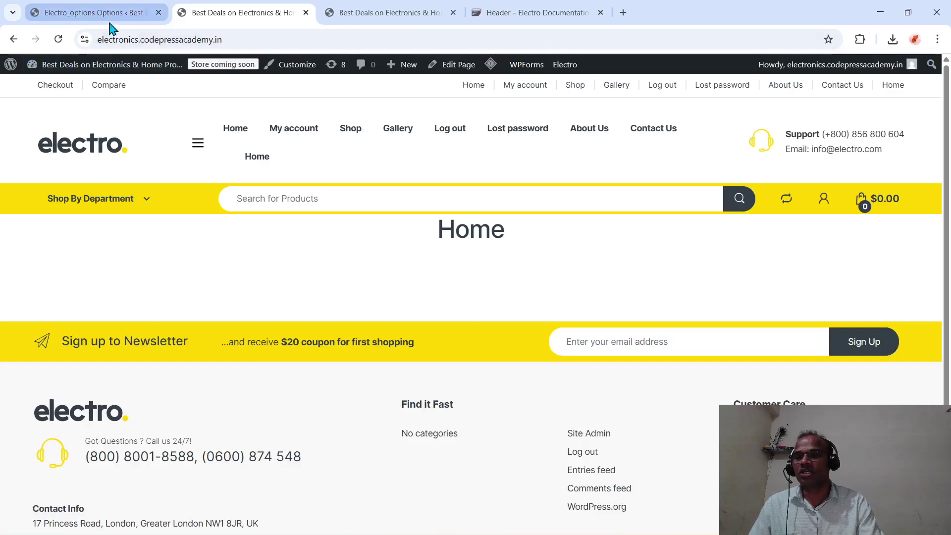
click(124, 12)
- Go to Appearance > Menus to edit the Main Menu
mouse_move(53, 372)
scroll(52, 372, down, 4)
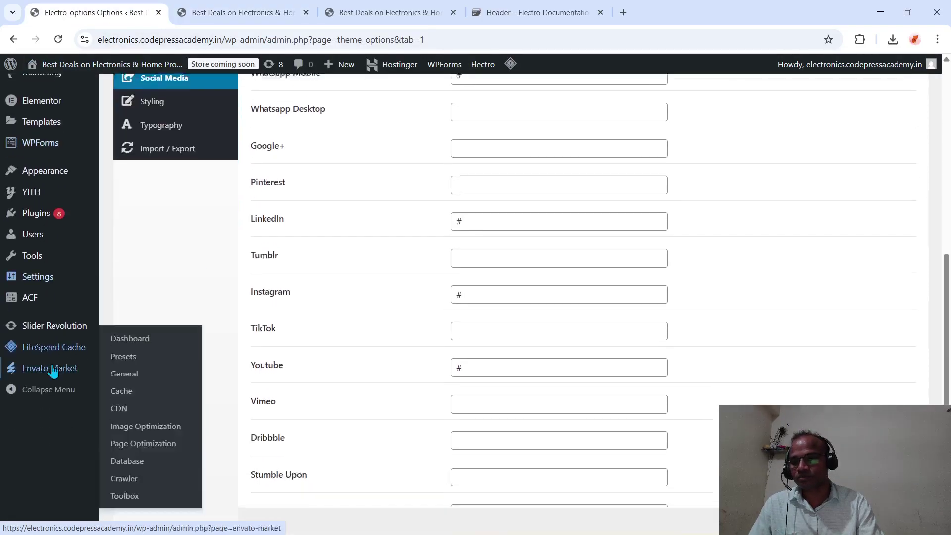
scroll(44, 376, up, 3)
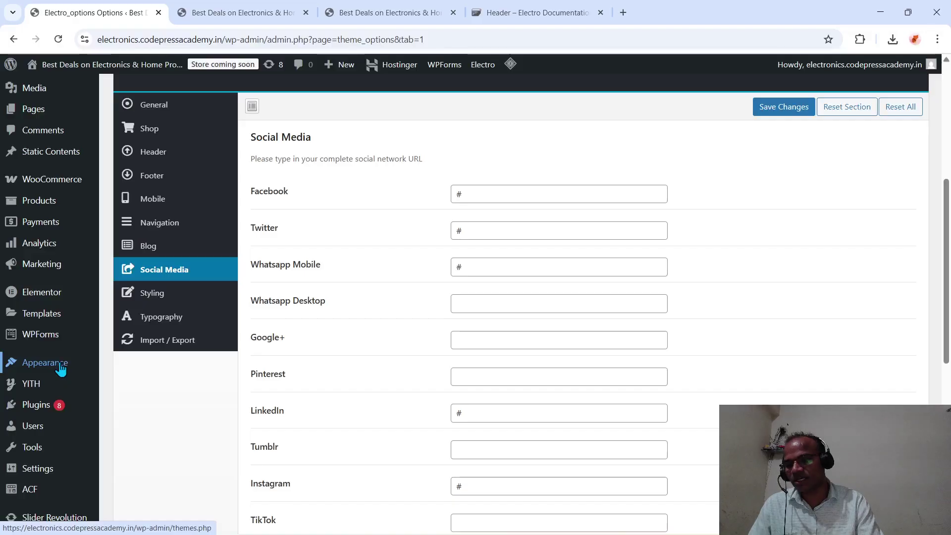
click(62, 367)
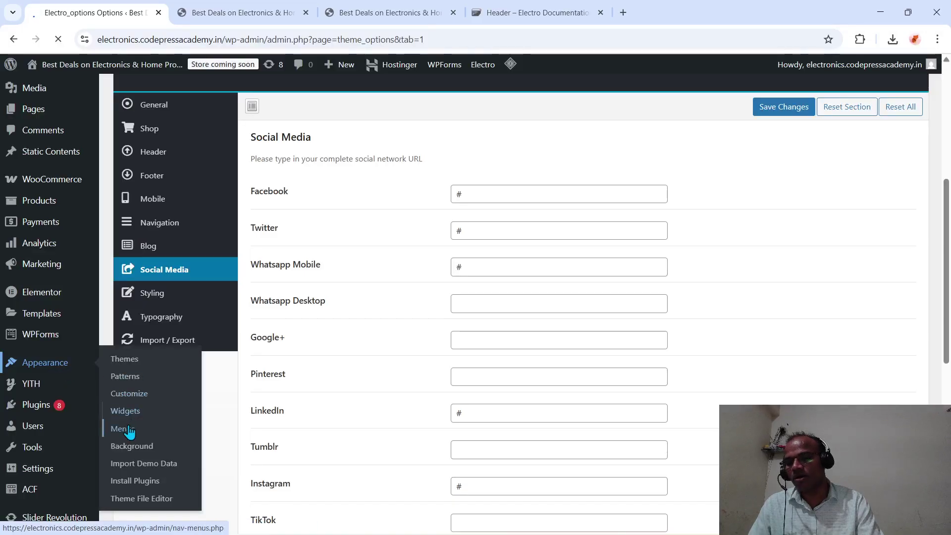
scroll(129, 430, down, 5)
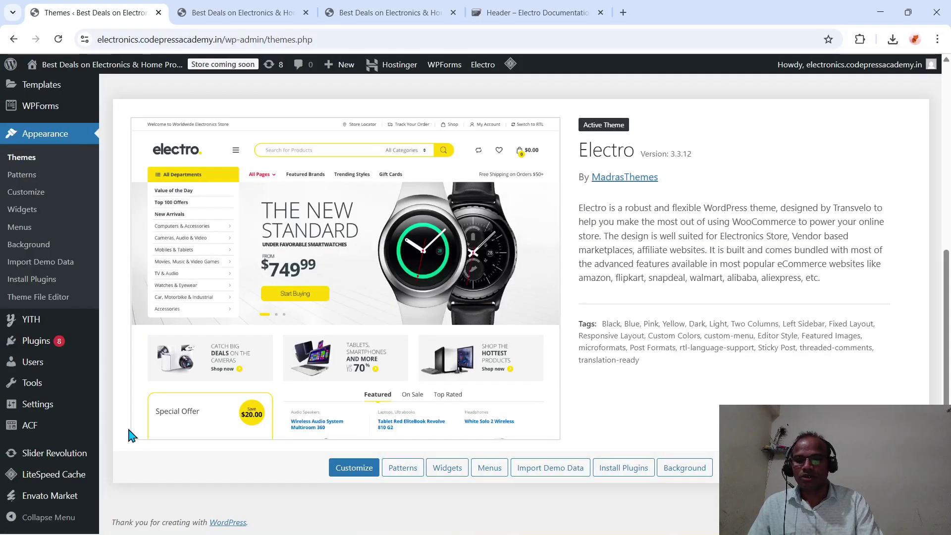
click(15, 227)
scroll(218, 270, down, 3)
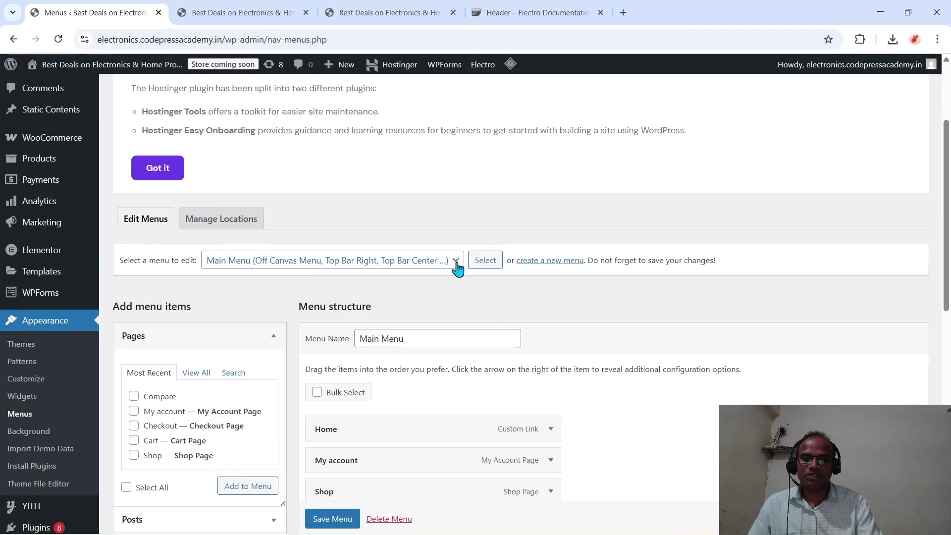
click(456, 262)
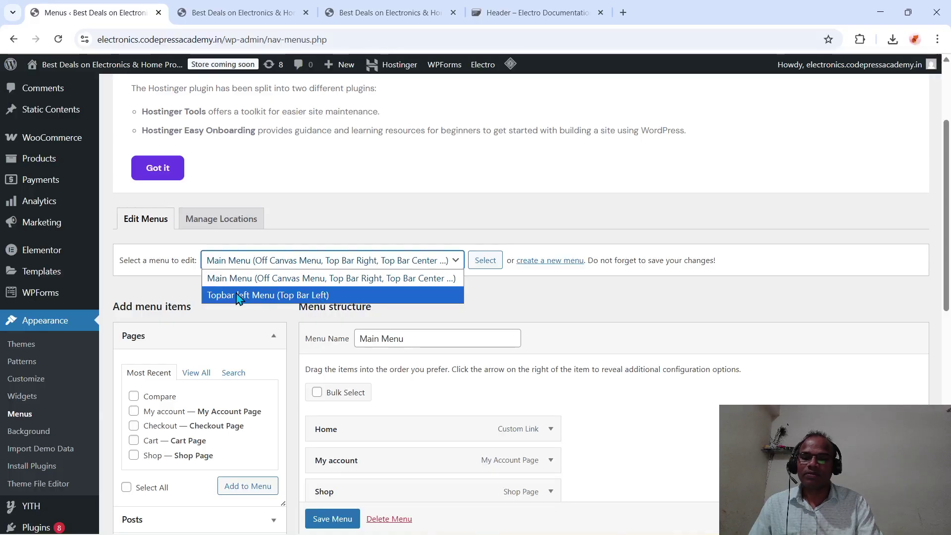
click(548, 304)
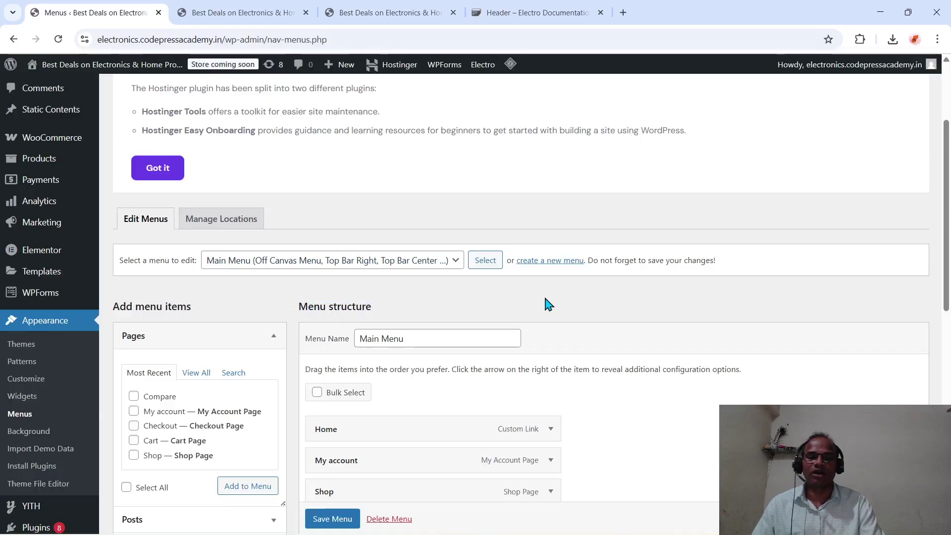
scroll(548, 304, down, 6)
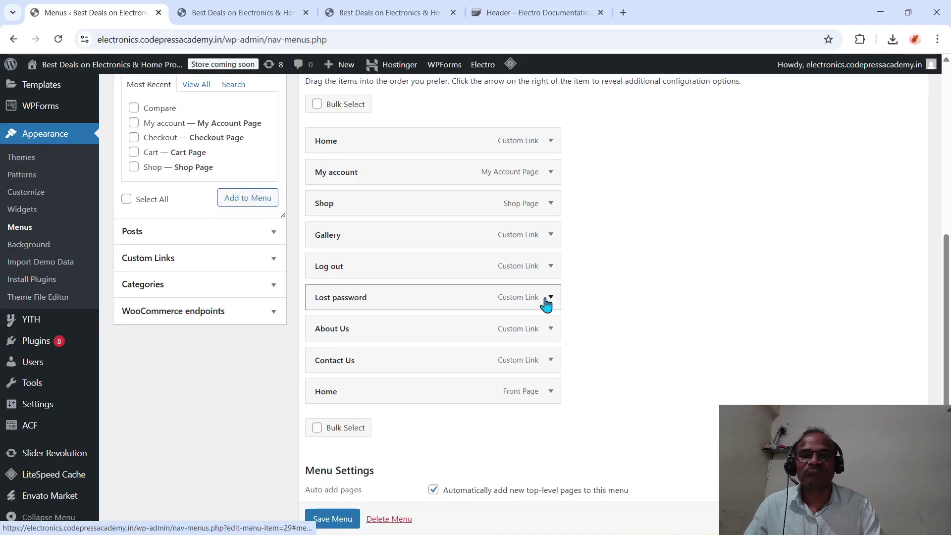
scroll(546, 303, up, 7)
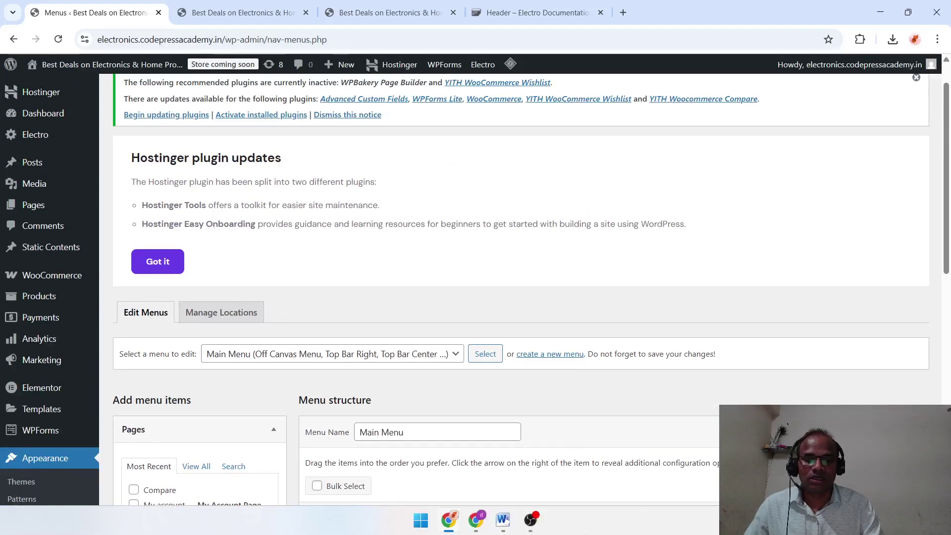
mouse_move(476, 519)
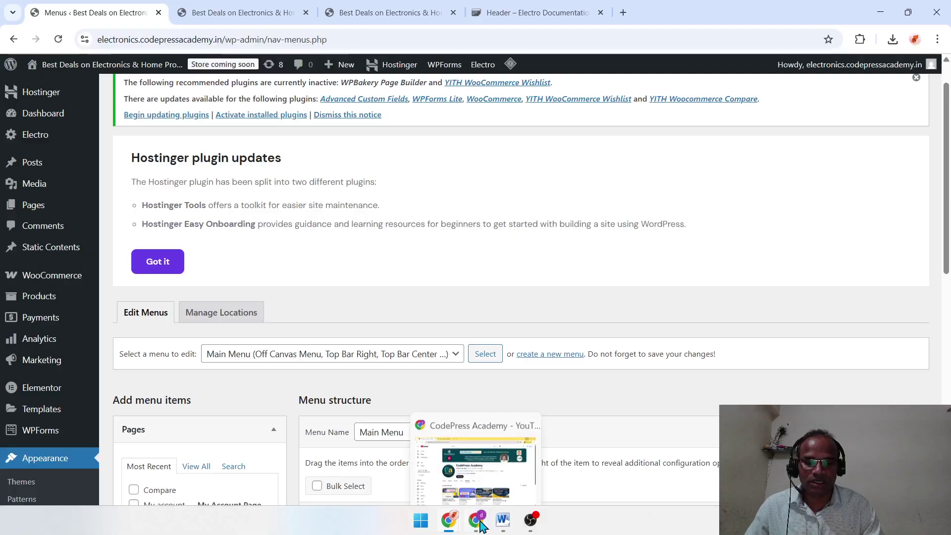
click(511, 485)
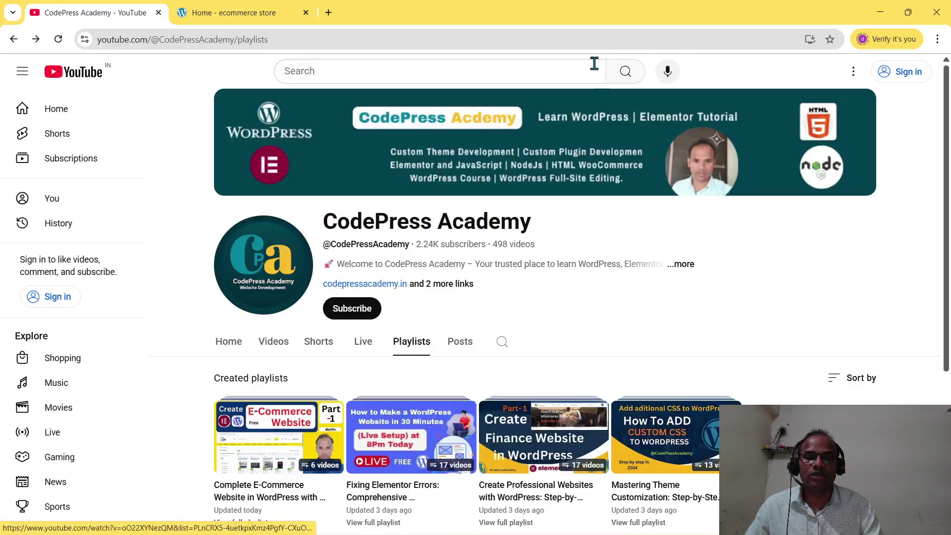
click(240, 13)
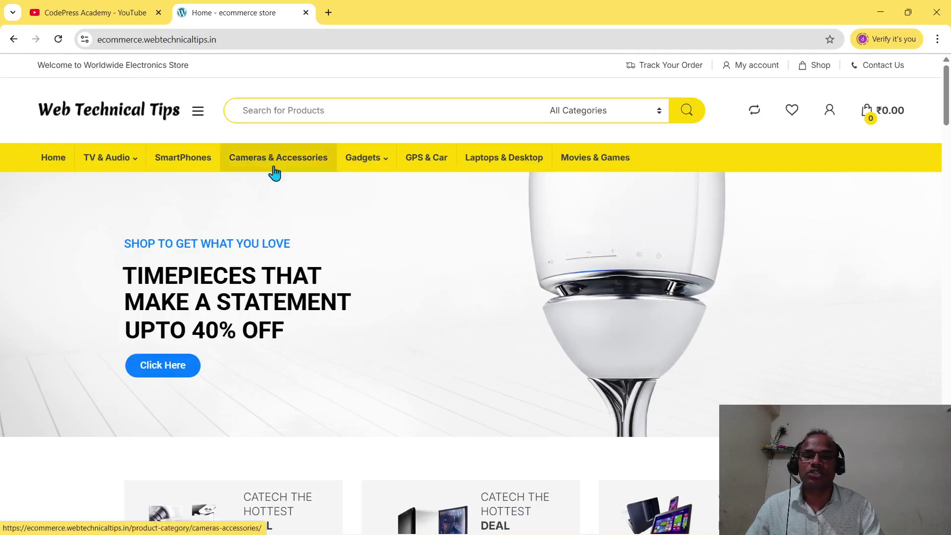
mouse_move(110, 157)
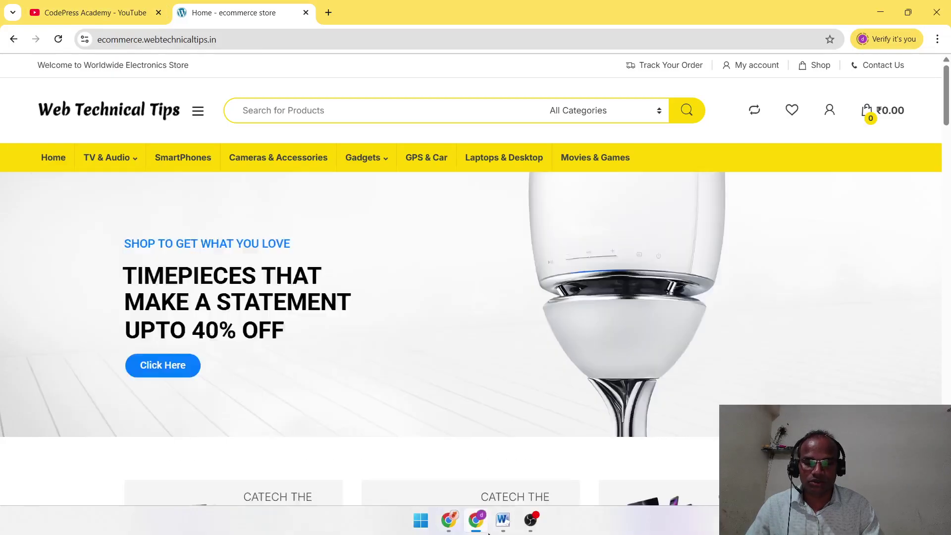
- Switch the menu editor to Topbar left Menu, then back to Main Menu
mouse_move(448, 520)
click(516, 468)
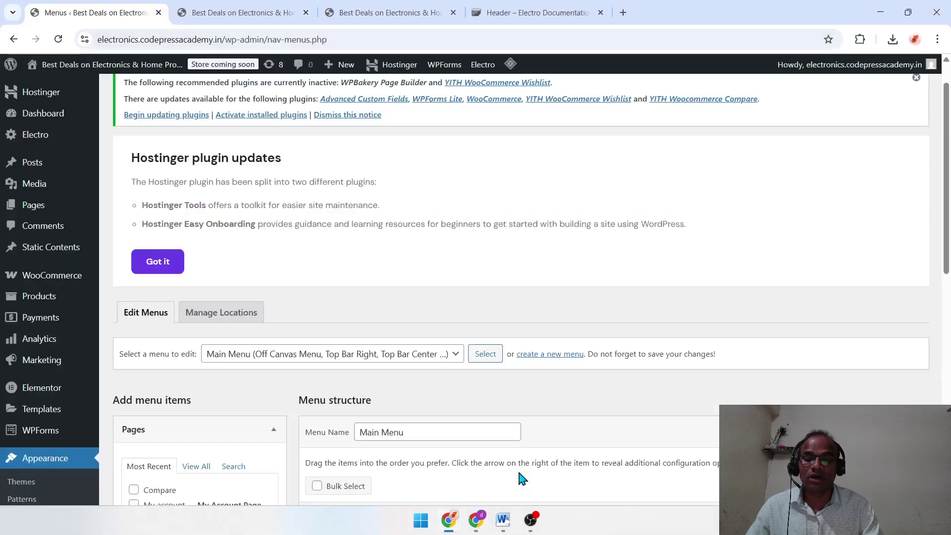
click(458, 361)
click(391, 286)
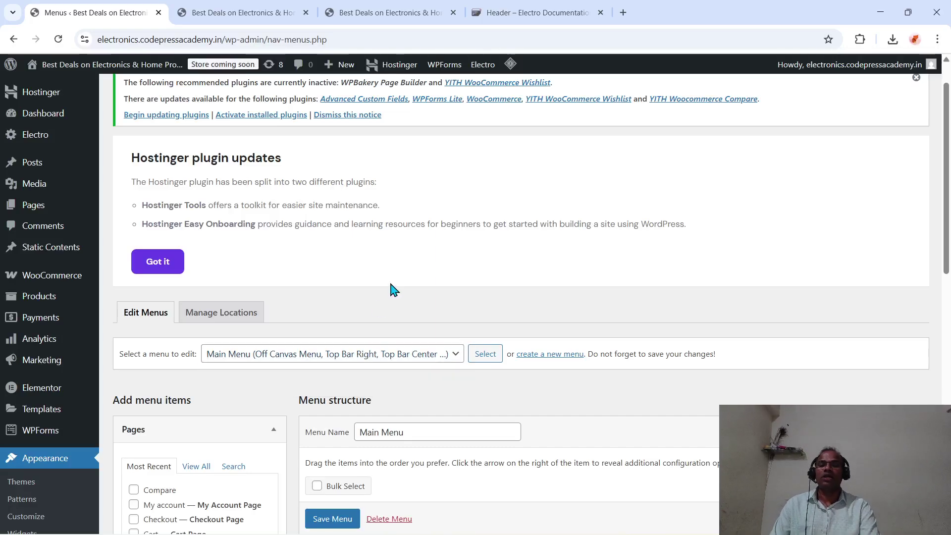
scroll(394, 290, down, 3)
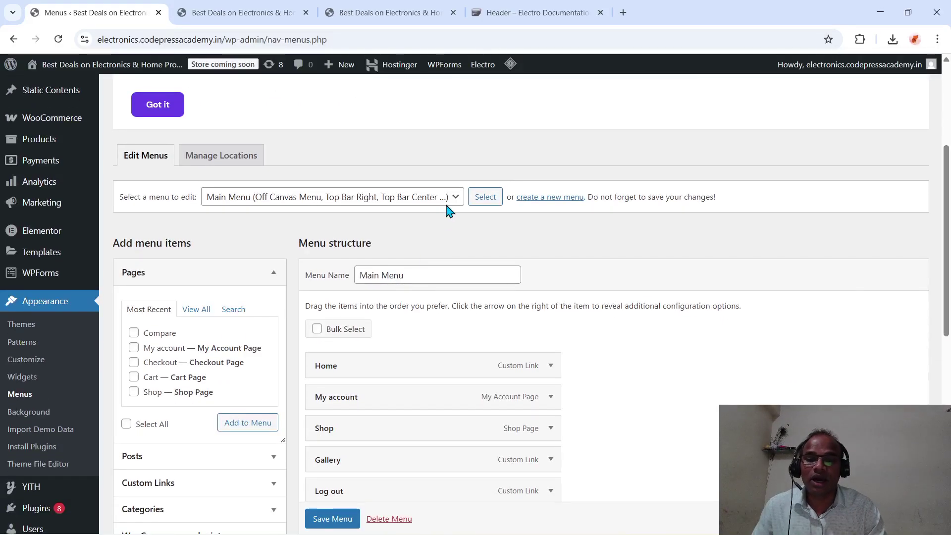
click(455, 198)
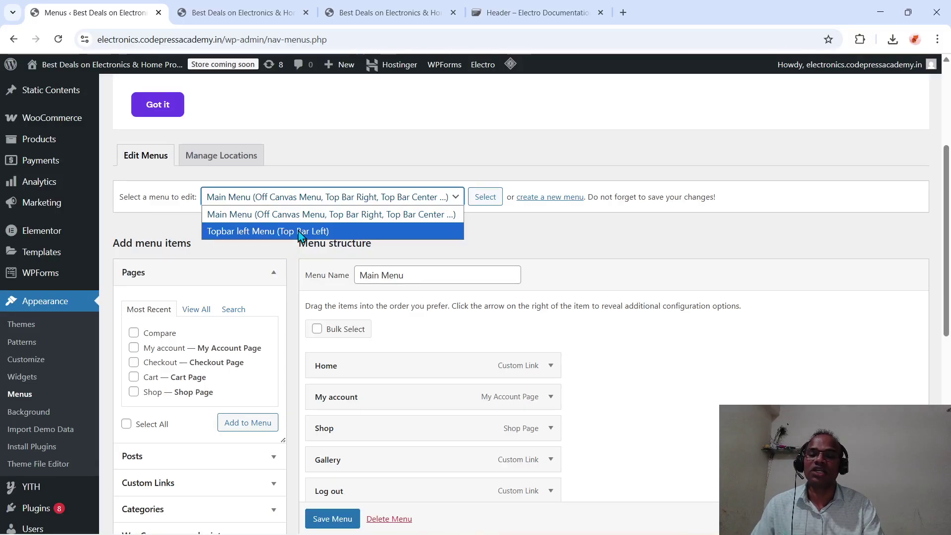
click(302, 231)
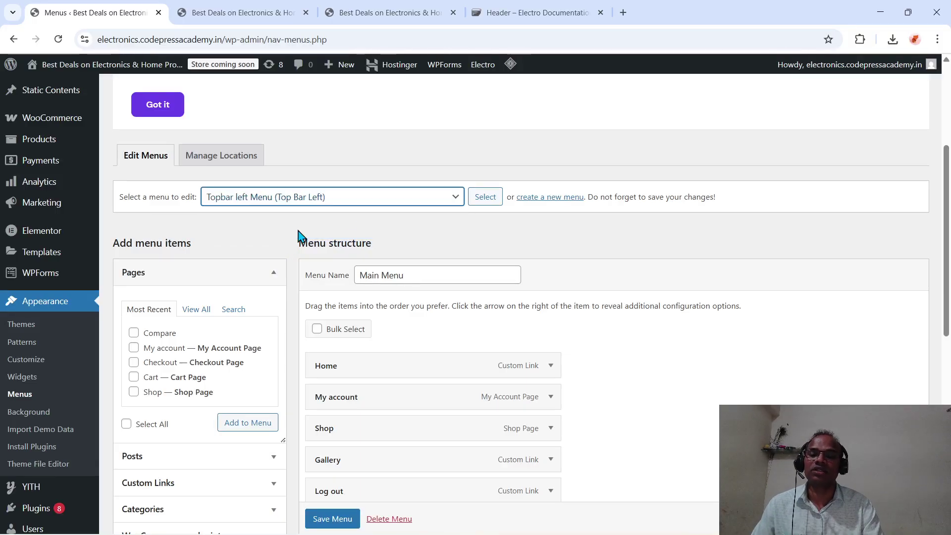
click(448, 197)
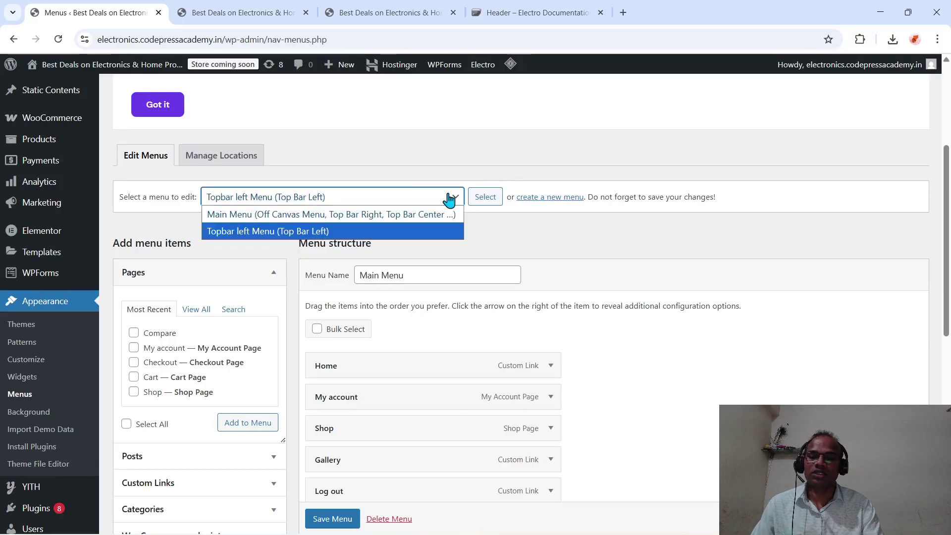
click(331, 218)
- Uncheck Top Bar Right for Main Menu and view the storefront home page
scroll(520, 339, down, 10)
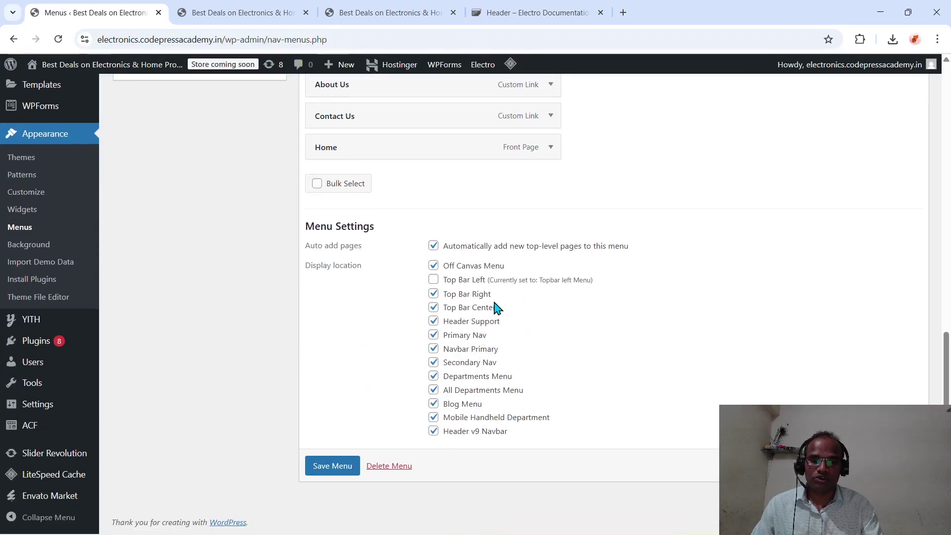
click(434, 294)
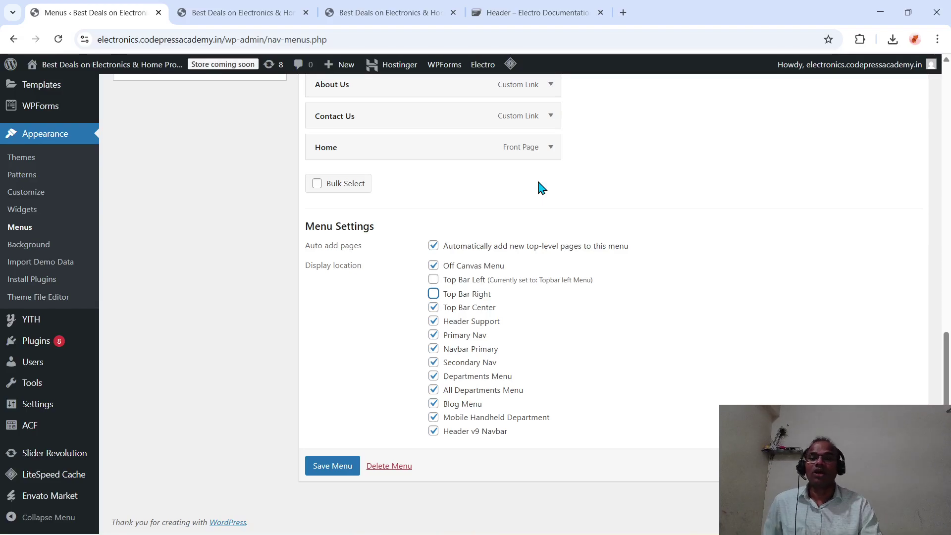
click(245, 14)
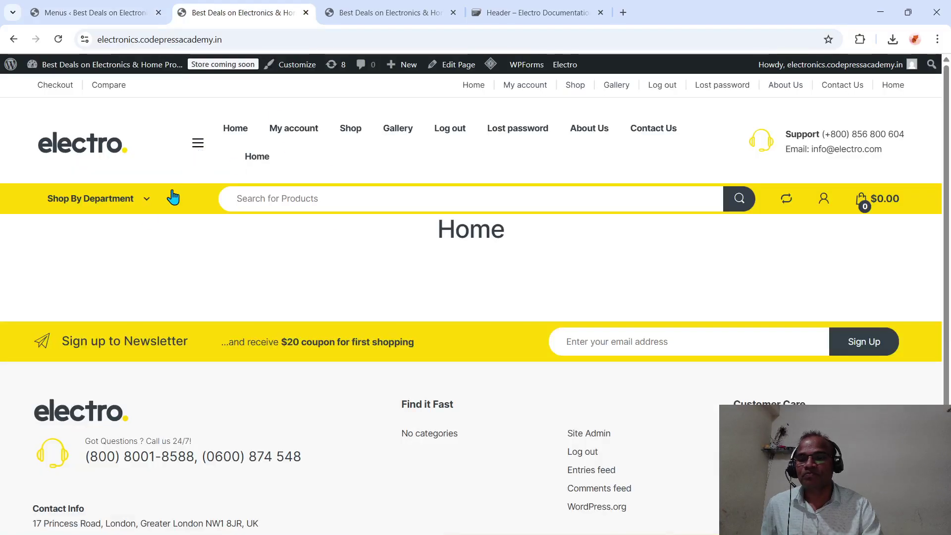
- Go to My account via Shop By Department and inspect the top bar and navigation links
click(143, 209)
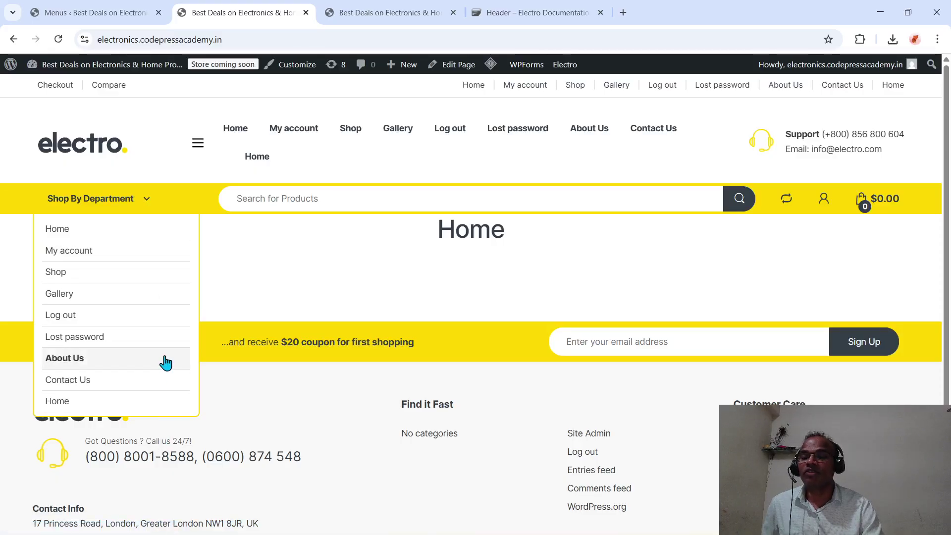
click(169, 251)
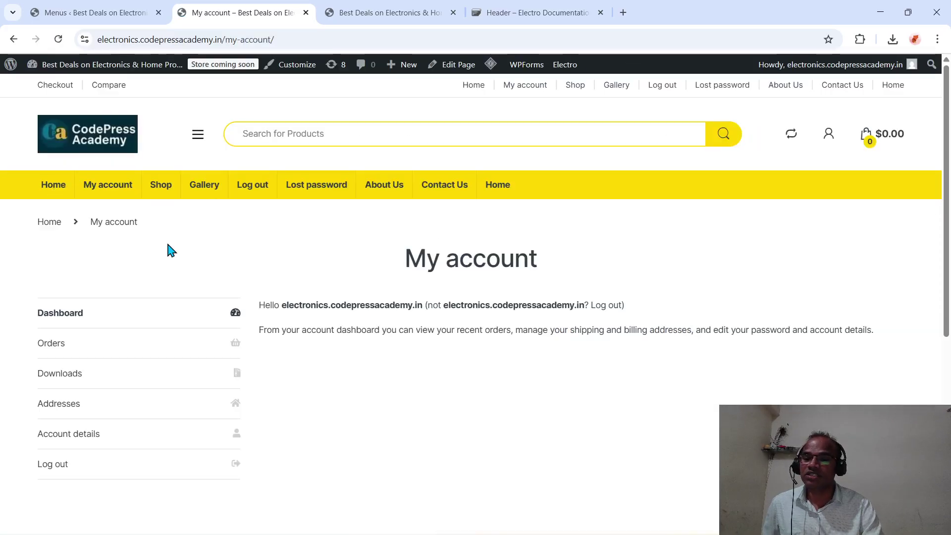
click(197, 134)
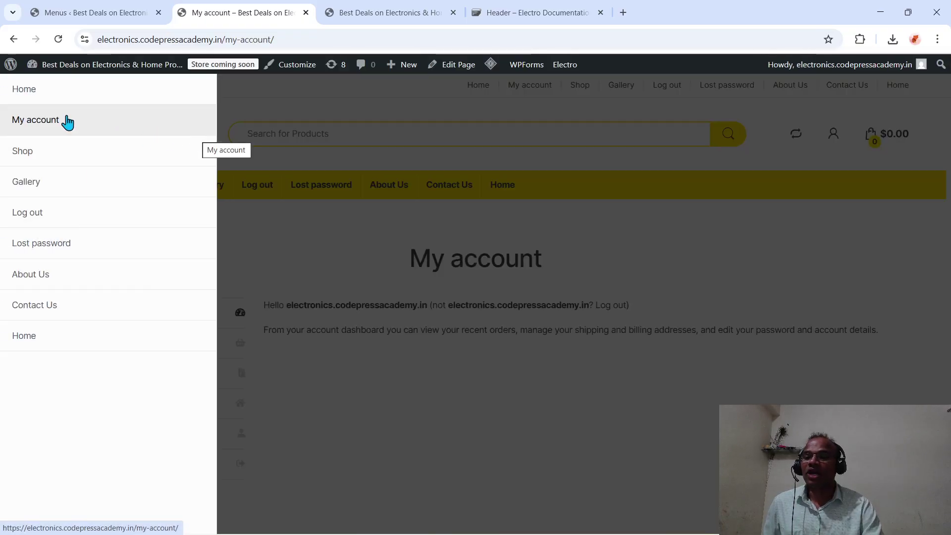
click(229, 131)
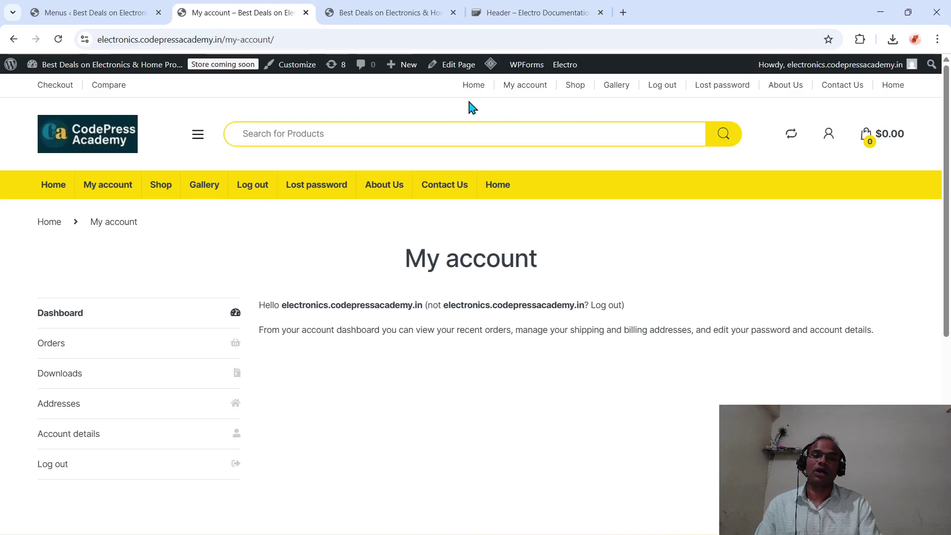
drag(451, 89, 872, 157)
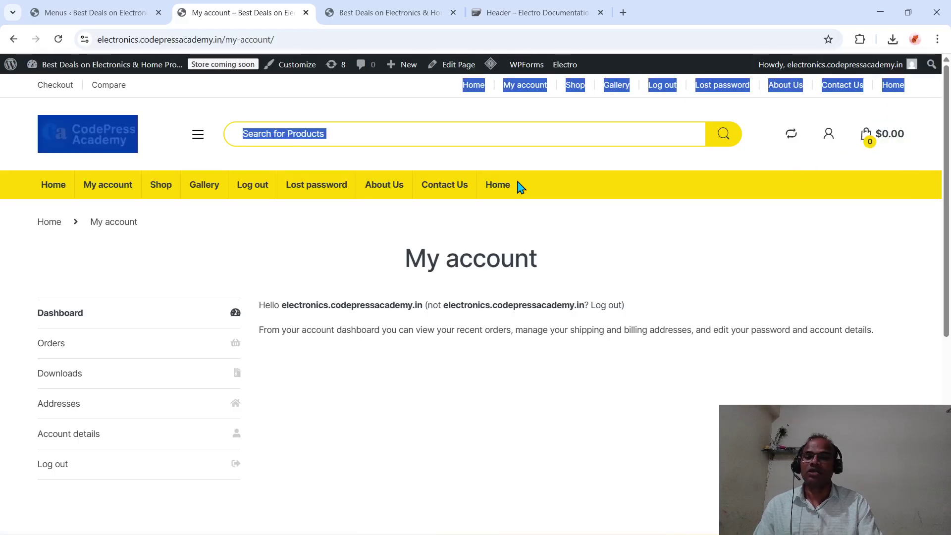
drag(34, 185, 547, 193)
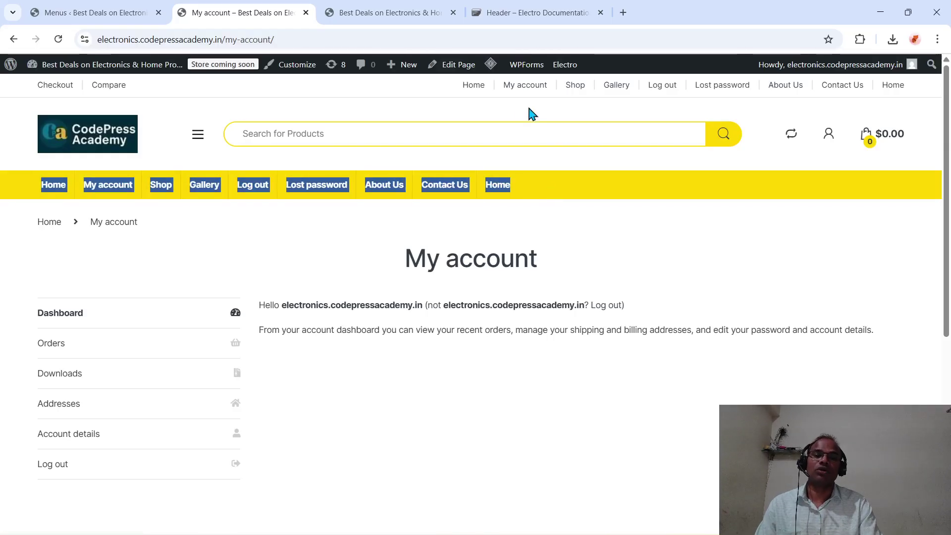
- Move Home (Front Page) to the top of Main Menu and the Home custom link to the end
click(87, 15)
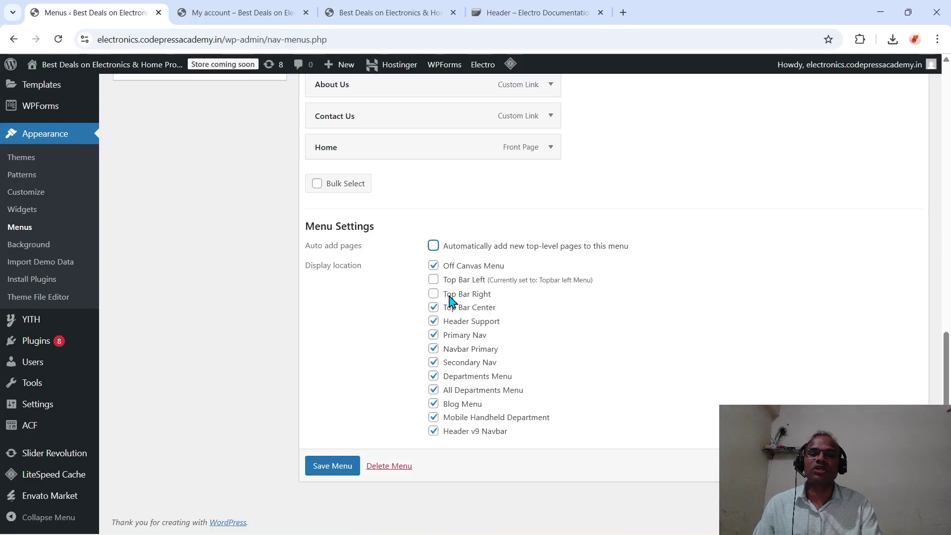
scroll(451, 301, up, 4)
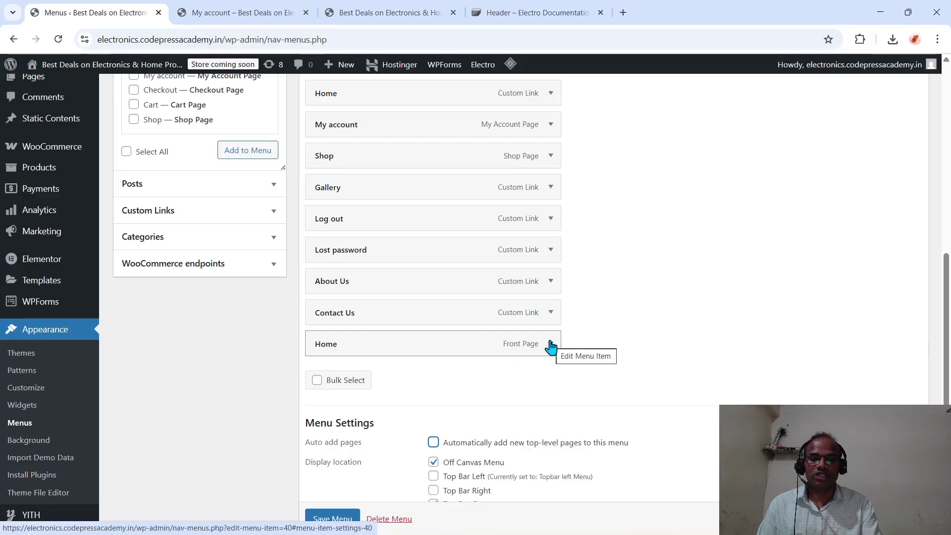
scroll(549, 376, up, 1)
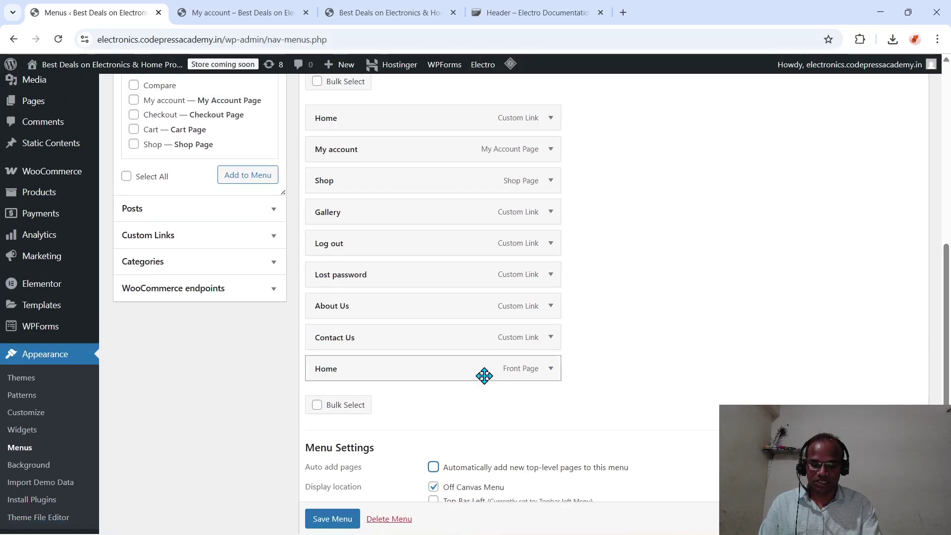
drag(484, 376, 486, 112)
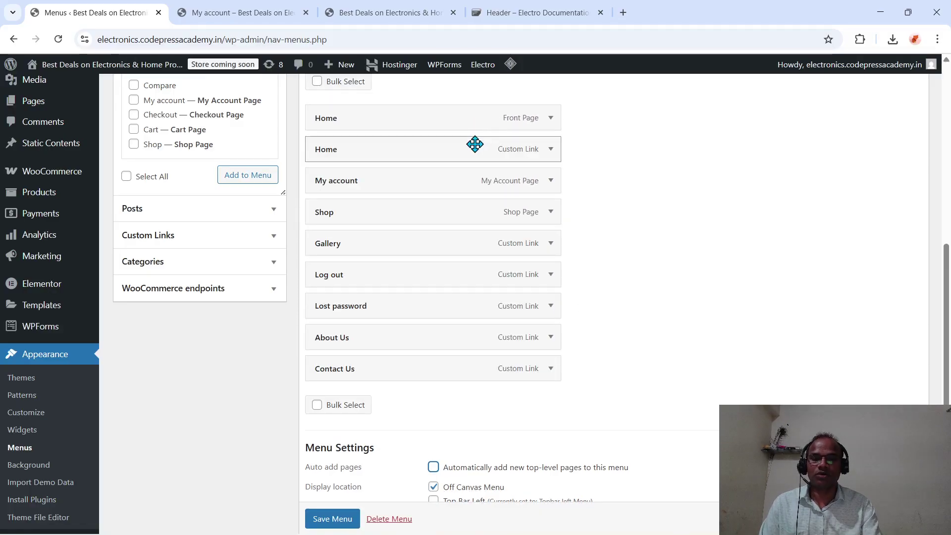
drag(475, 146, 477, 361)
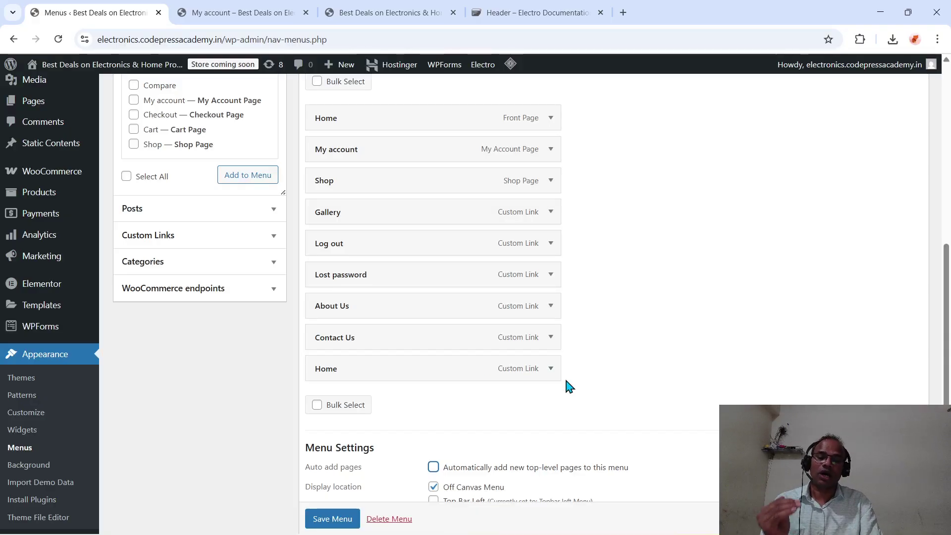
- Remove the Home custom link, save Main Menu, and view the My account page
click(552, 372)
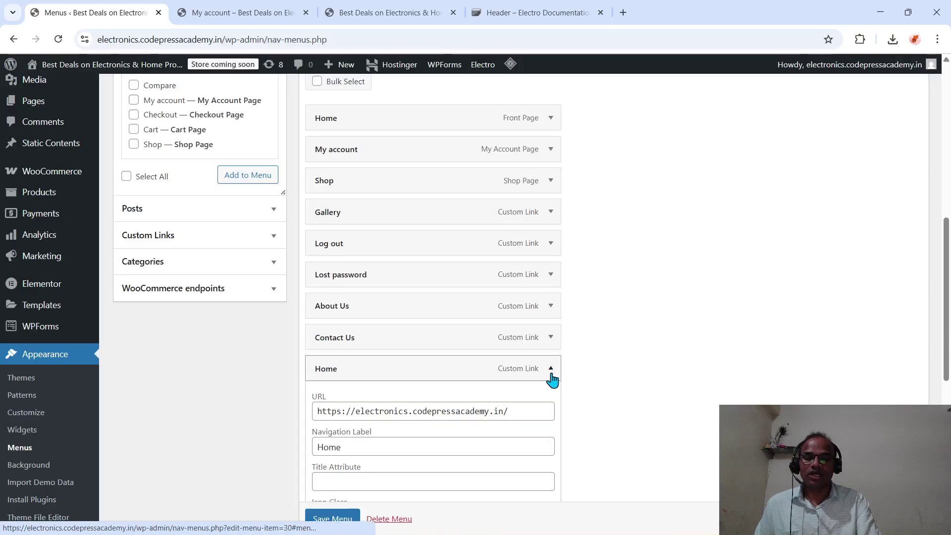
scroll(622, 393, down, 2)
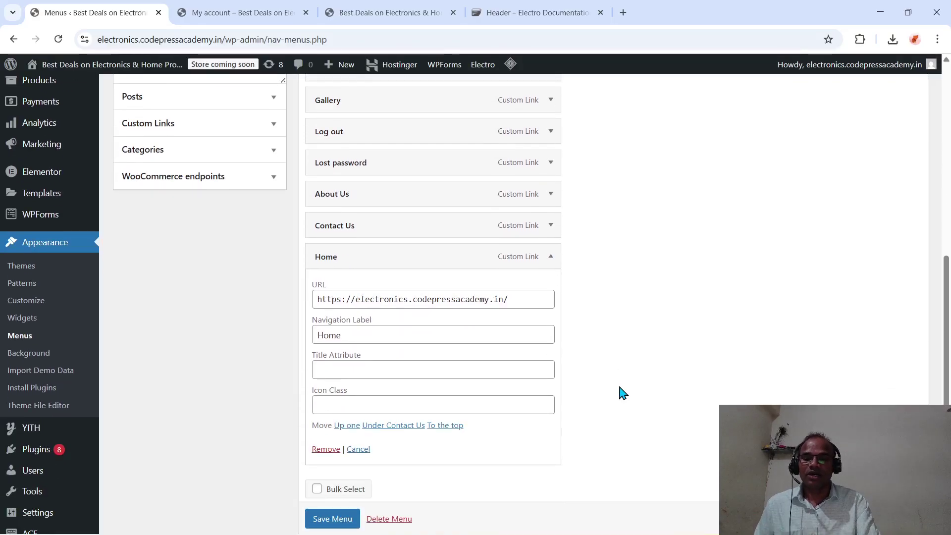
scroll(623, 393, down, 2)
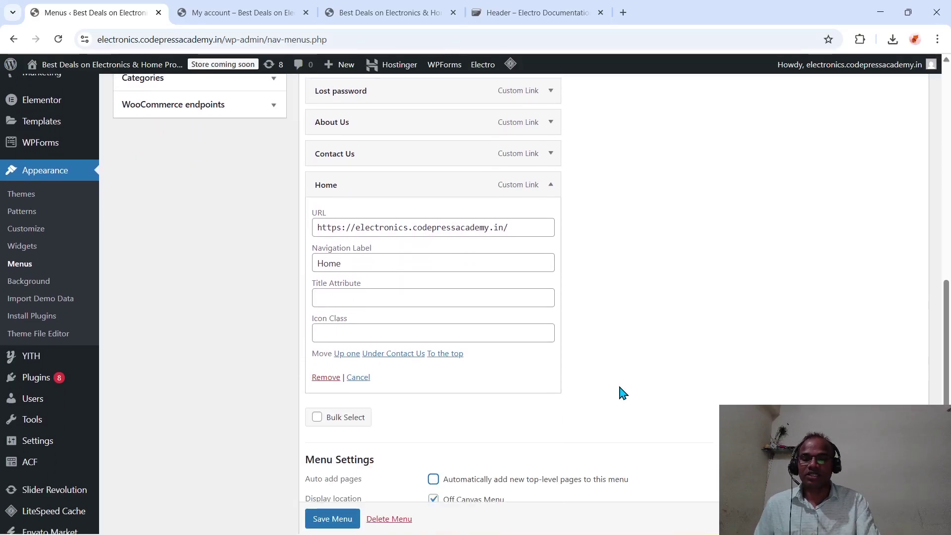
click(326, 377)
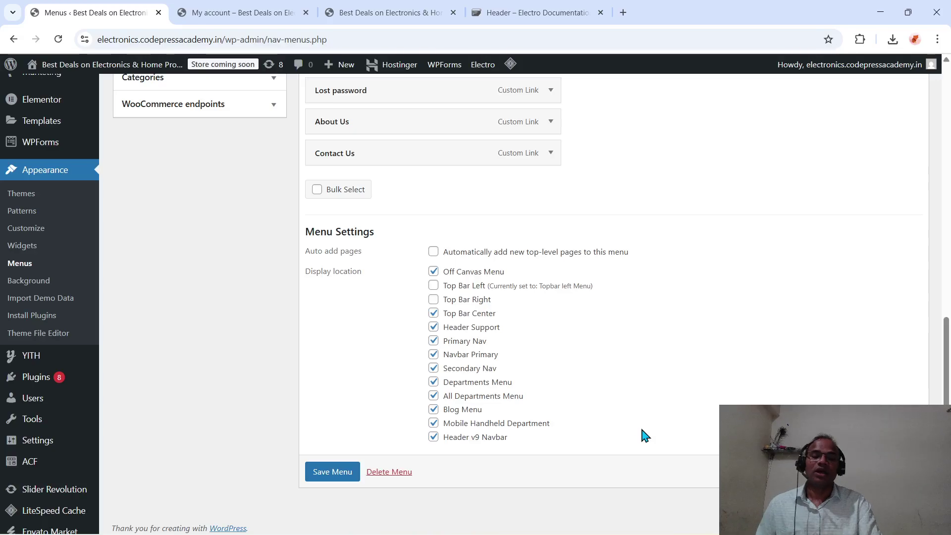
click(339, 474)
click(247, 13)
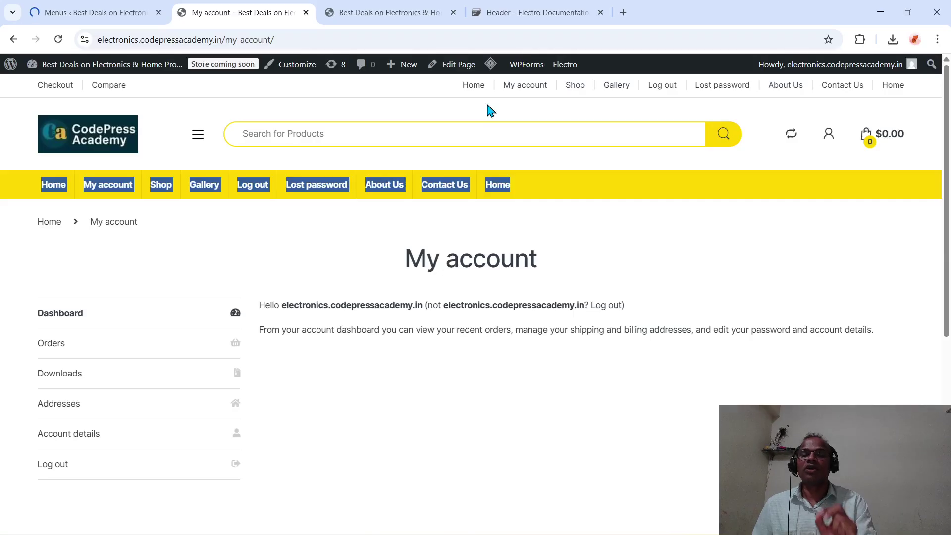
- Check the Wi-Fi networks in Windows quick settings, then start a new Chrome tab
click(112, 7)
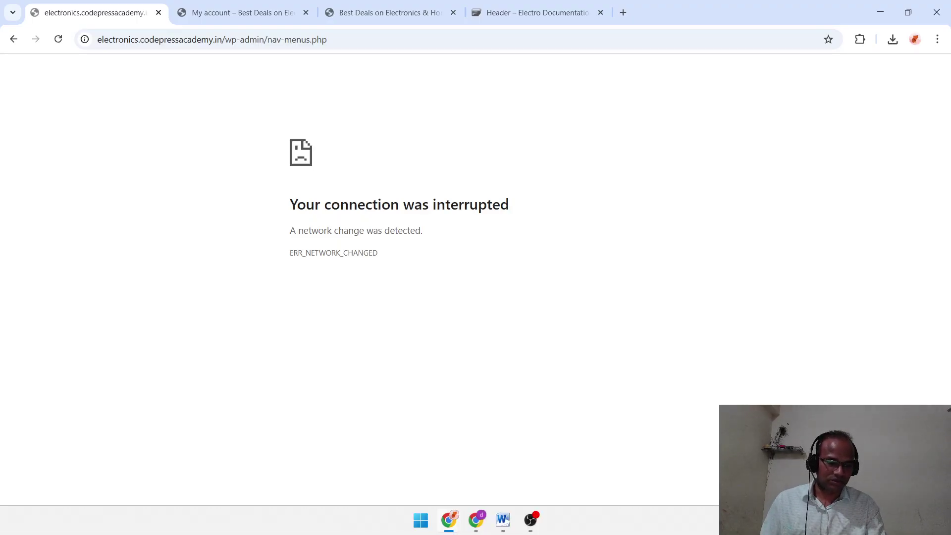
click(861, 520)
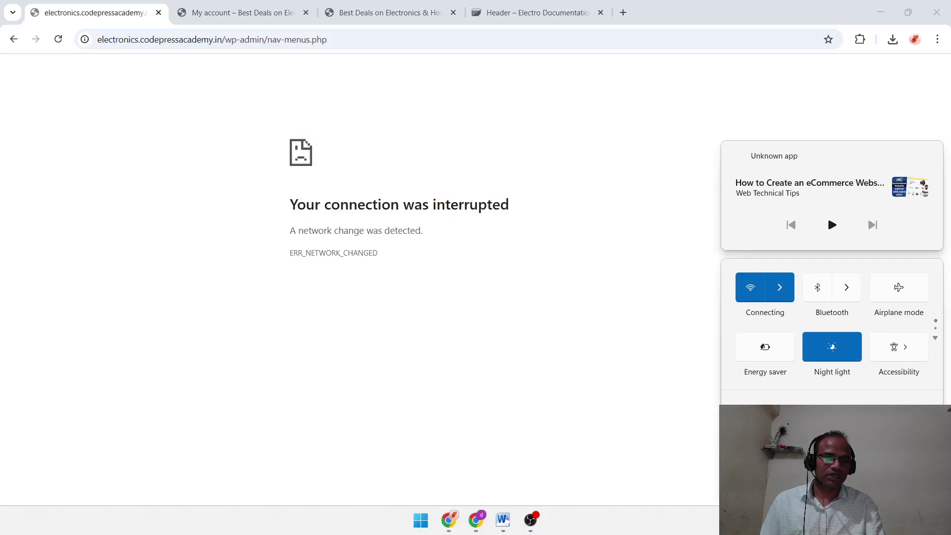
click(789, 287)
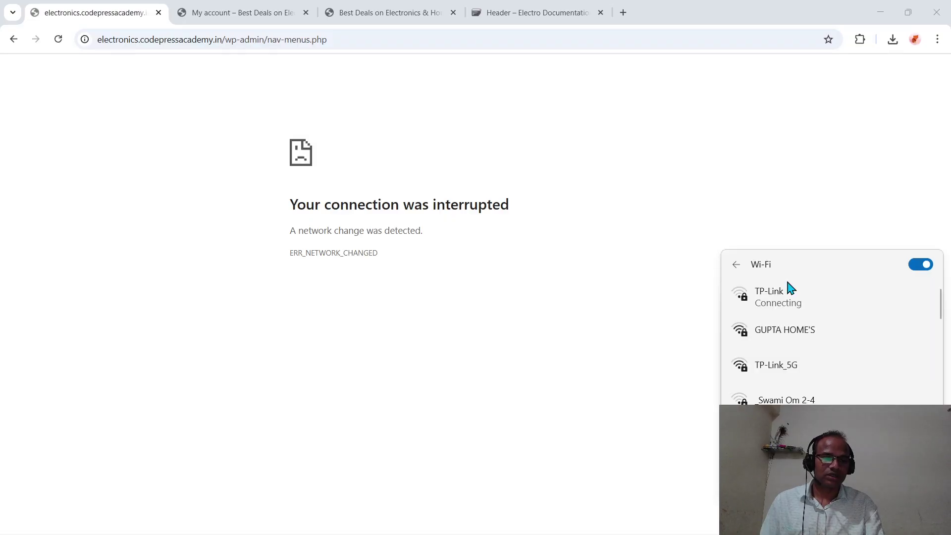
click(573, 370)
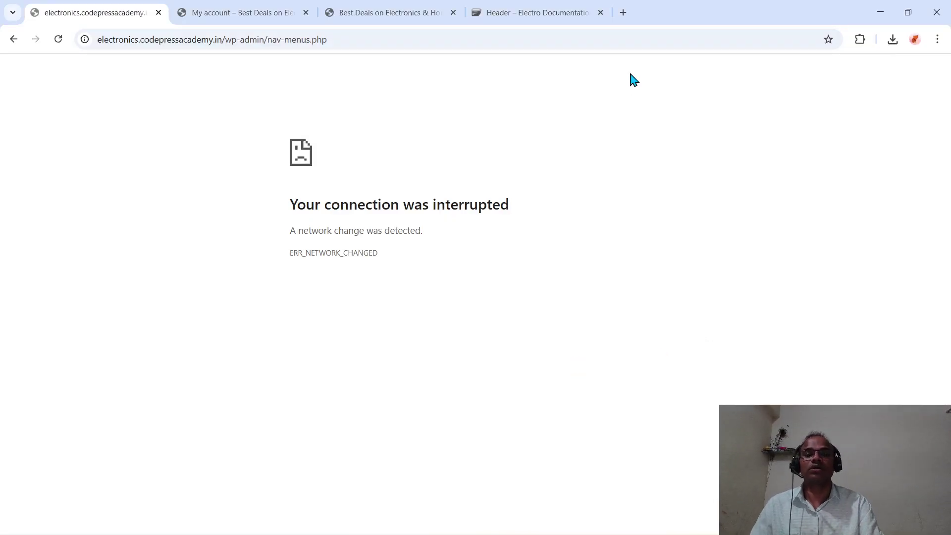
click(623, 12)
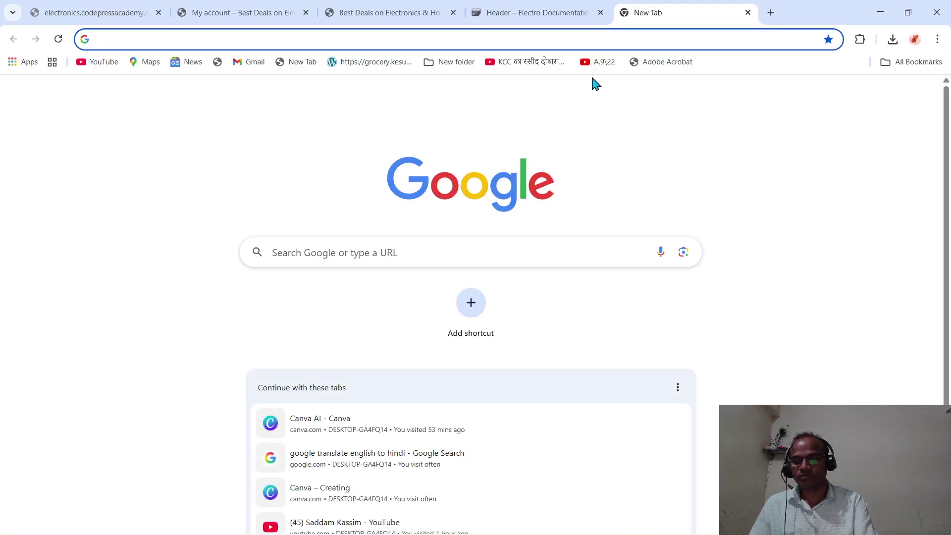
- Load the site in the new tab and close the connection-error tab
text(e)
key(Return)
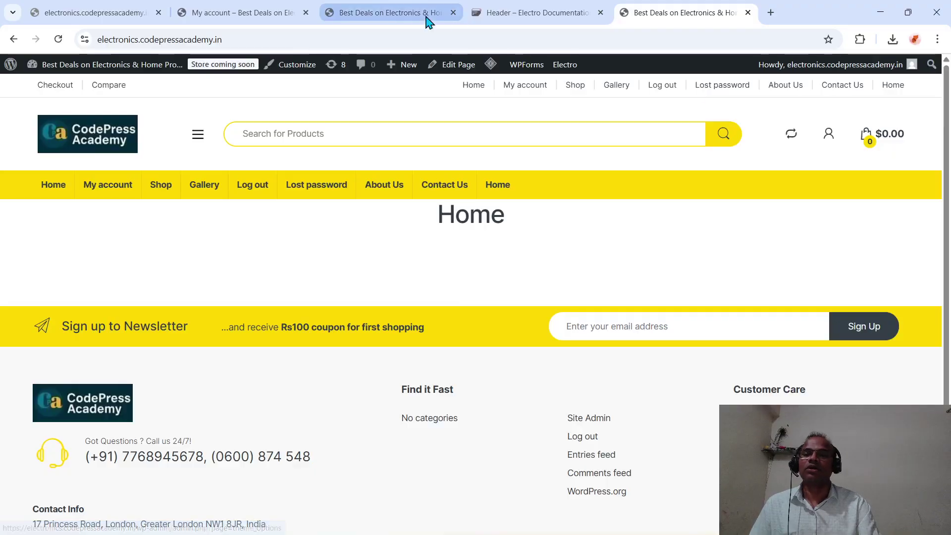
click(120, 12)
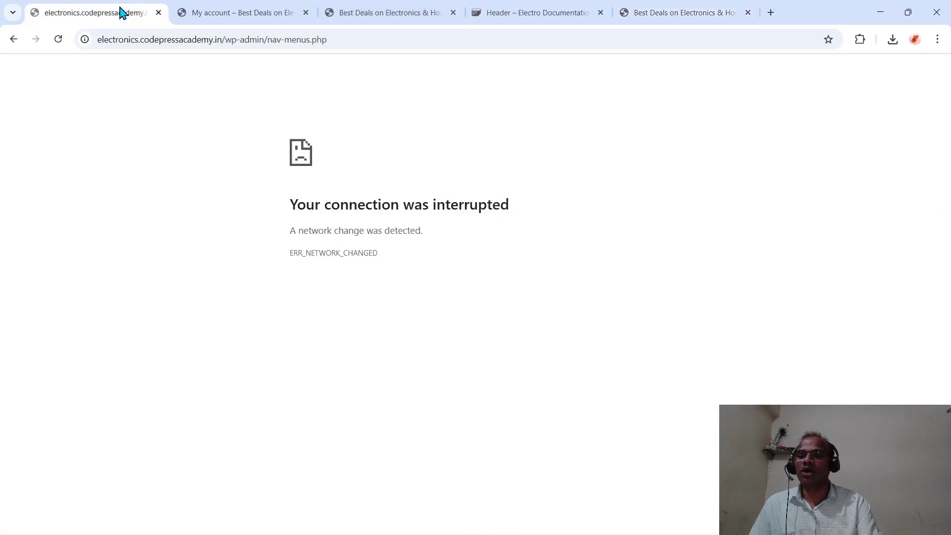
click(158, 12)
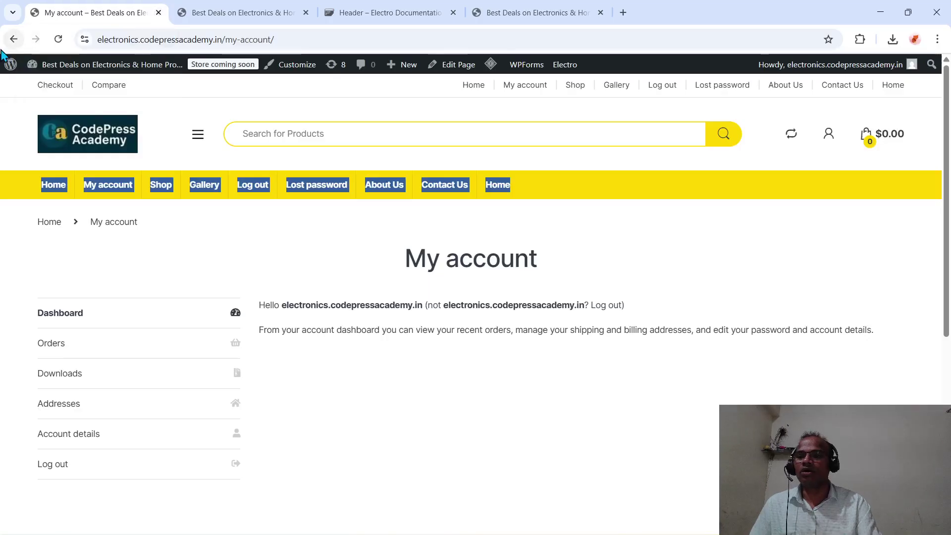
- Go from the site into the WordPress admin's Appearance > Menus page
click(15, 69)
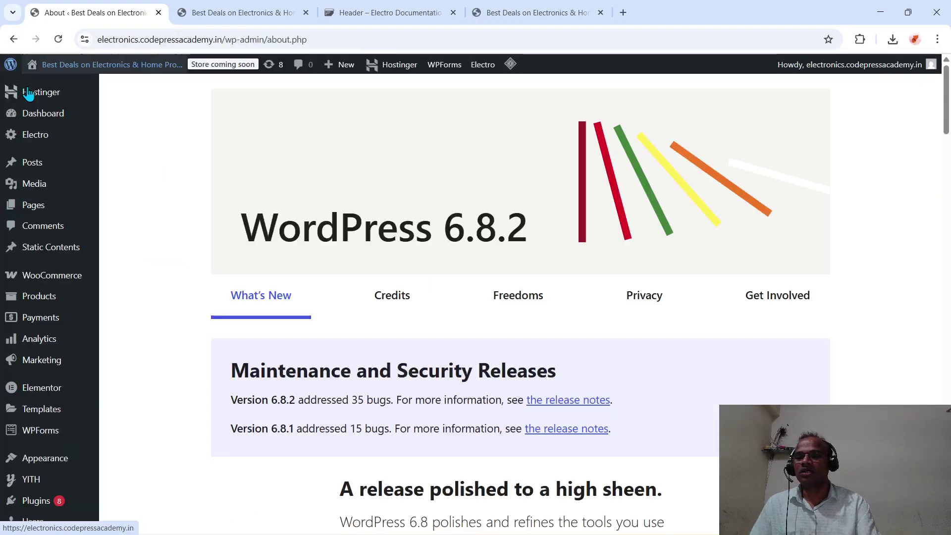
mouse_move(60, 251)
scroll(60, 251, down, 5)
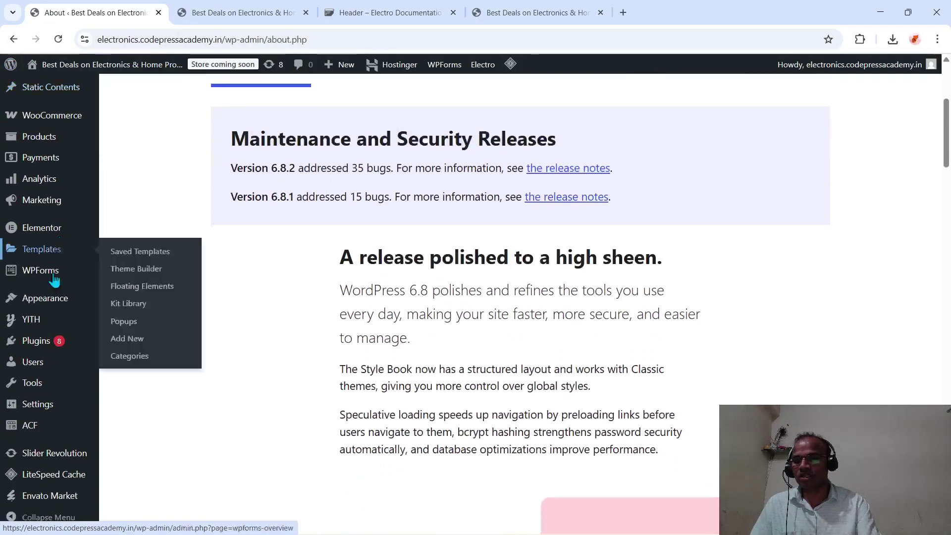
mouse_move(79, 298)
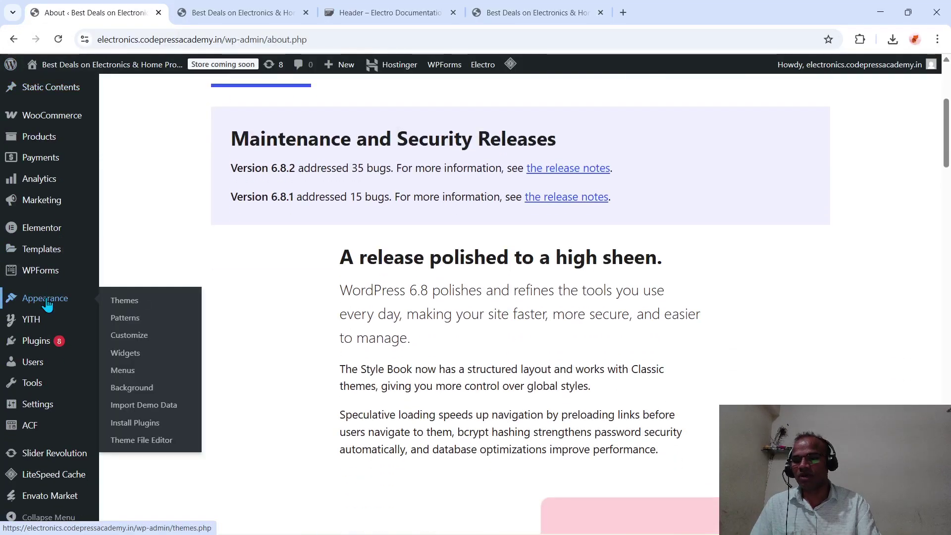
click(124, 371)
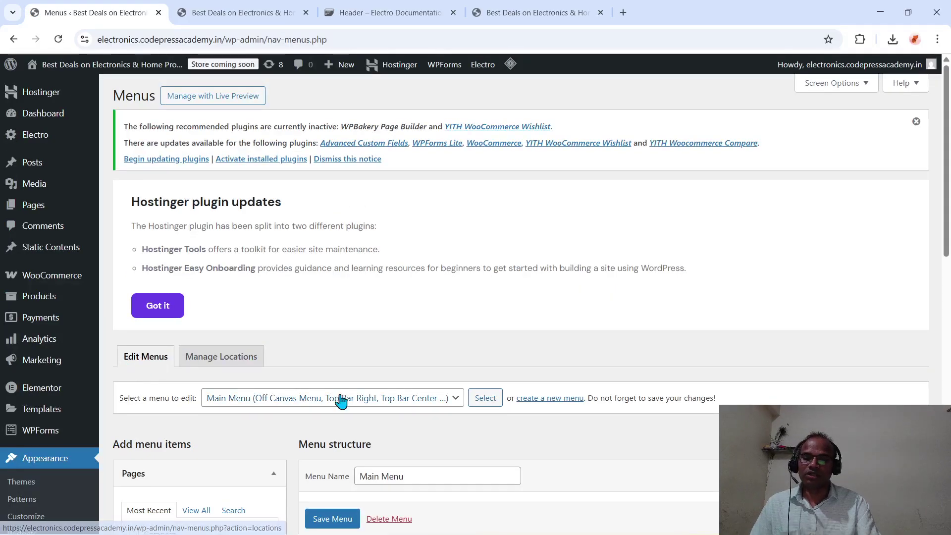
- Drag Home (Front Page) to the top of Main Menu and Home (Custom Link) below Contact Us
scroll(340, 396, down, 2)
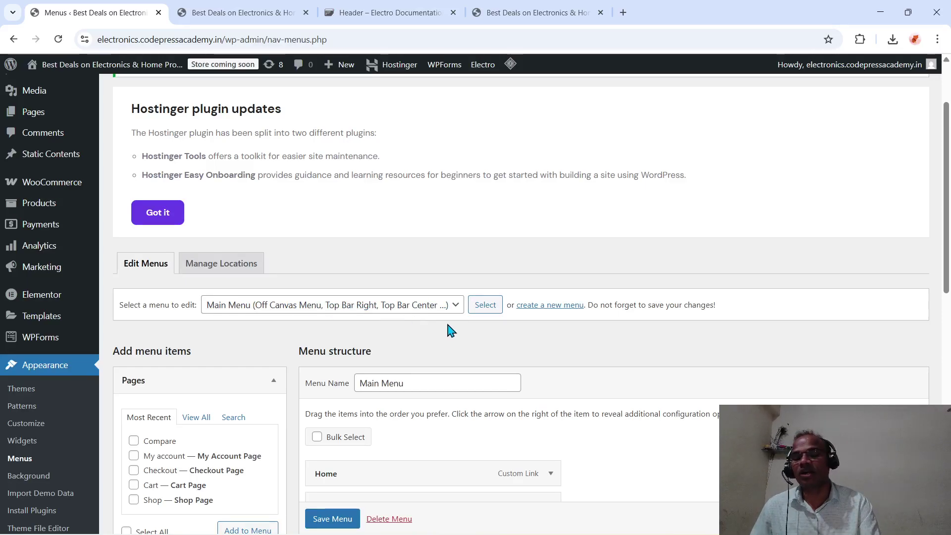
scroll(452, 326, down, 2)
scroll(452, 326, down, 4)
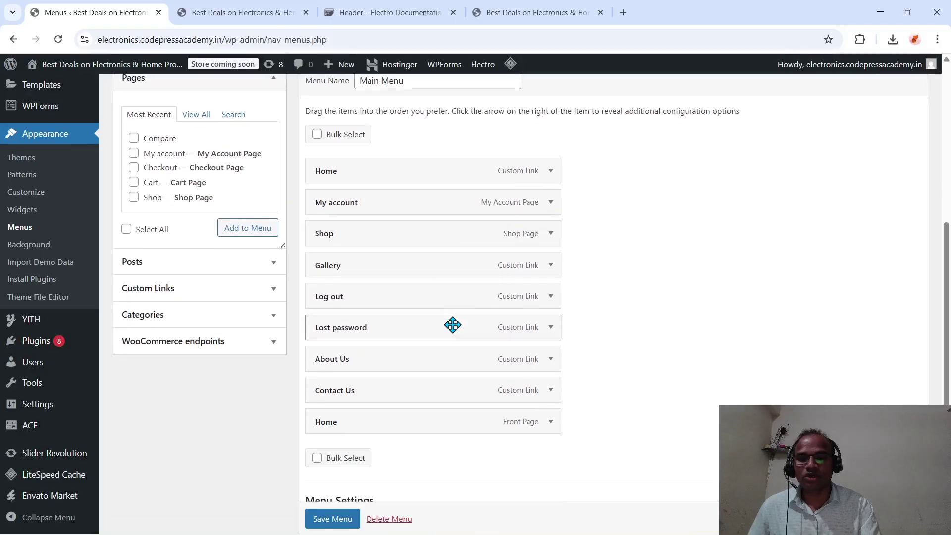
scroll(452, 325, down, 2)
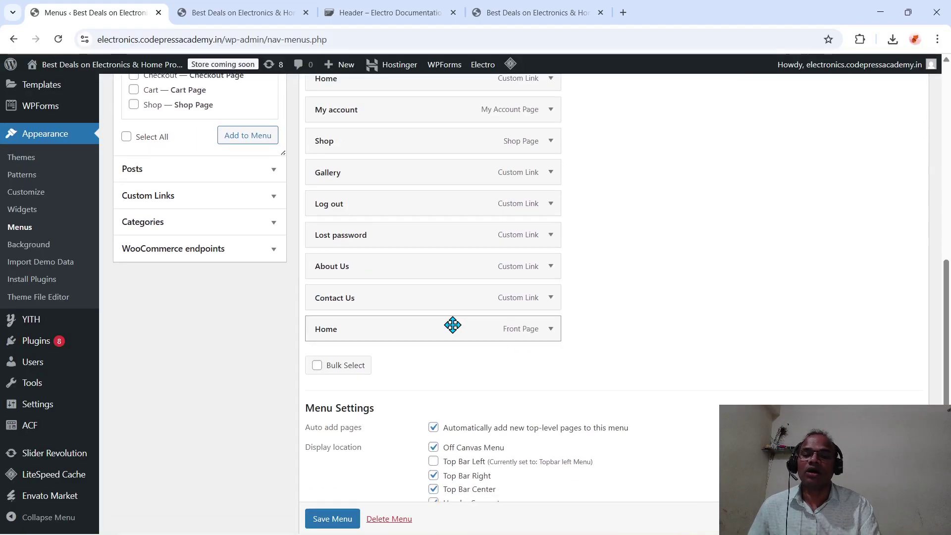
scroll(452, 324, up, 1)
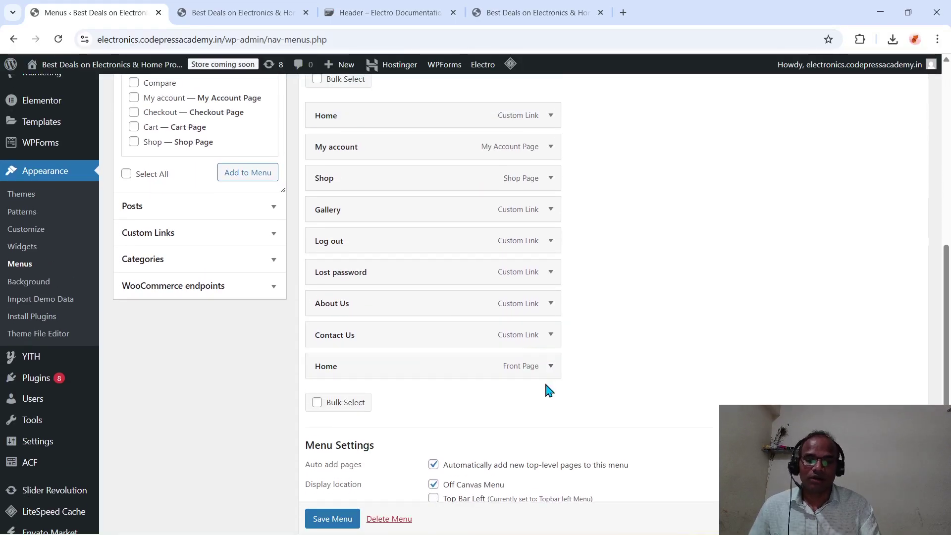
scroll(427, 381, up, 1)
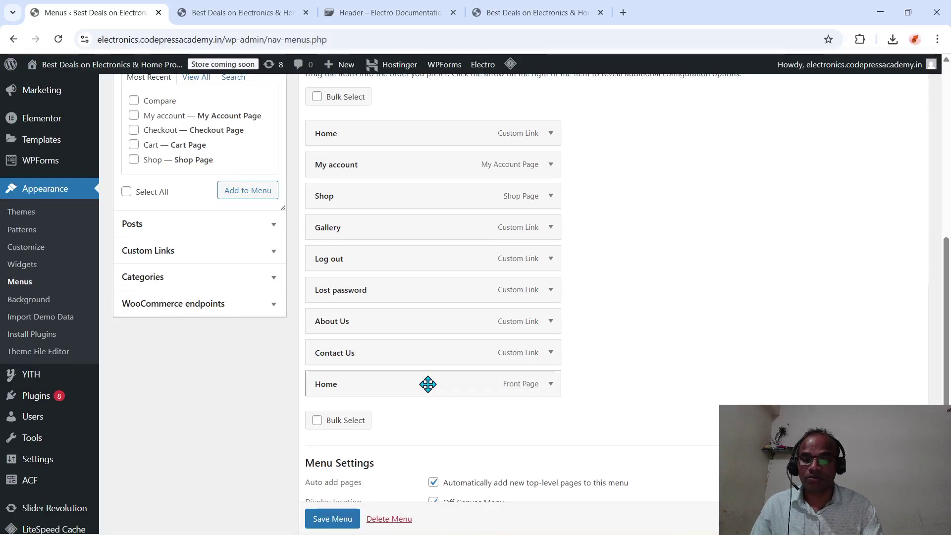
drag(428, 383, 434, 133)
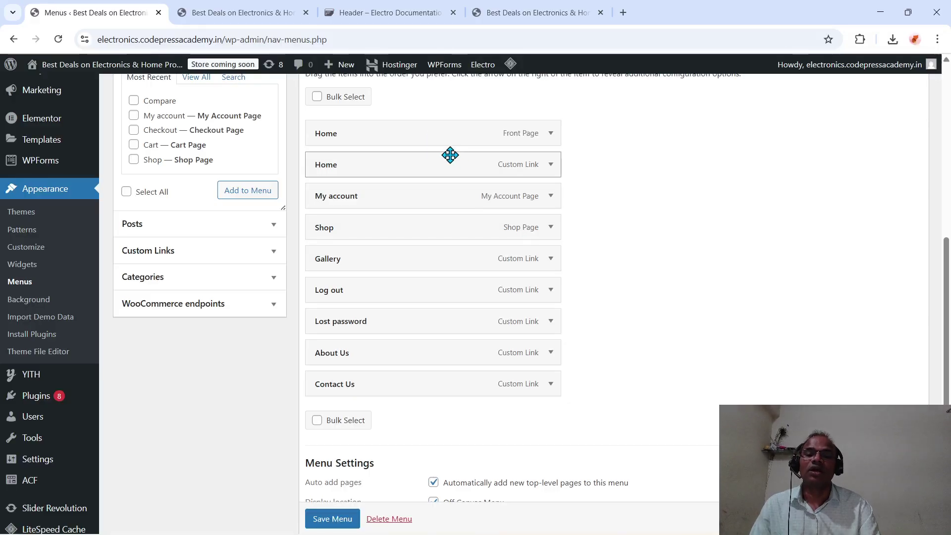
drag(450, 165, 454, 390)
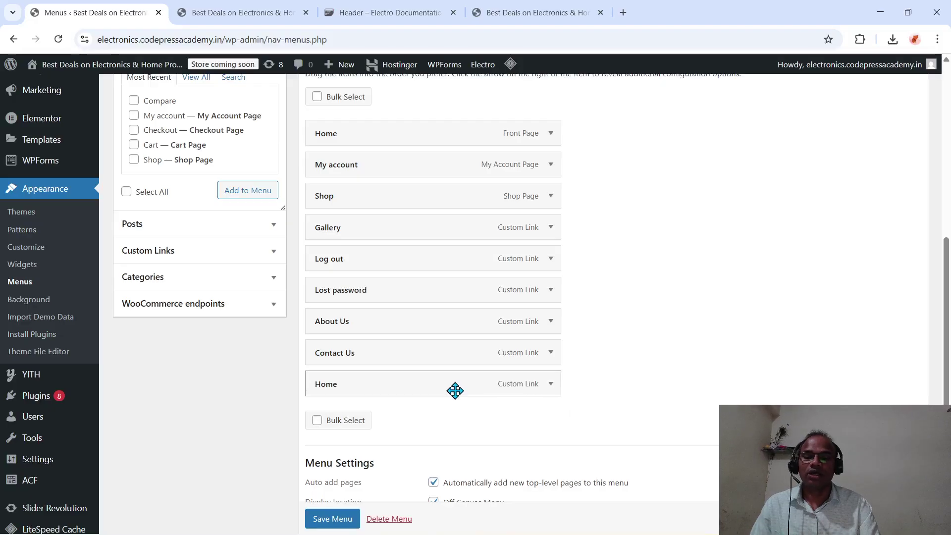
- Remove the duplicate Home custom link from Main Menu
click(551, 384)
scroll(424, 476, down, 4)
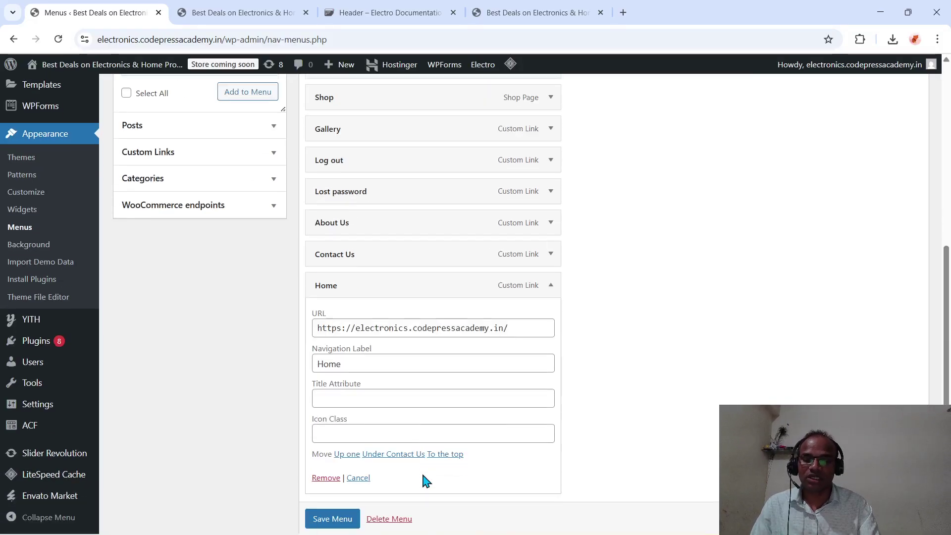
click(550, 197)
click(550, 198)
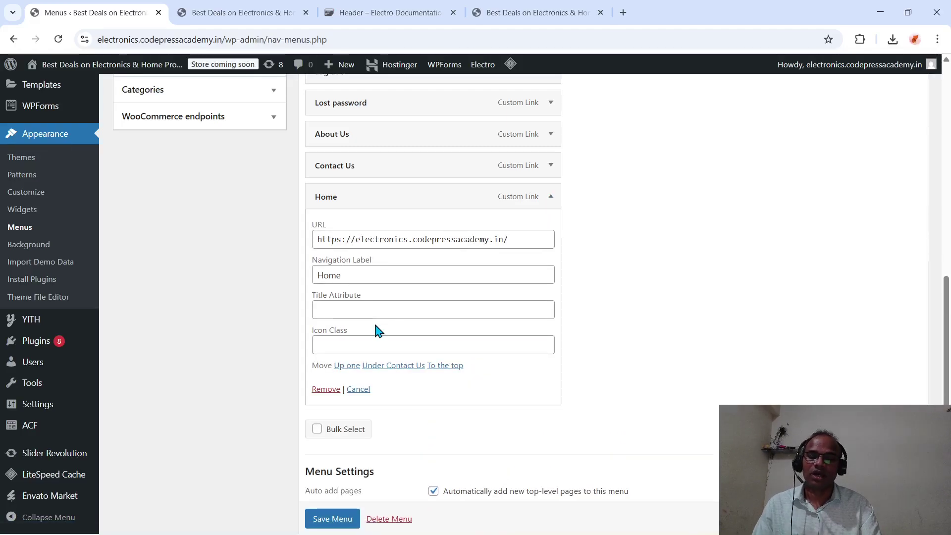
click(323, 391)
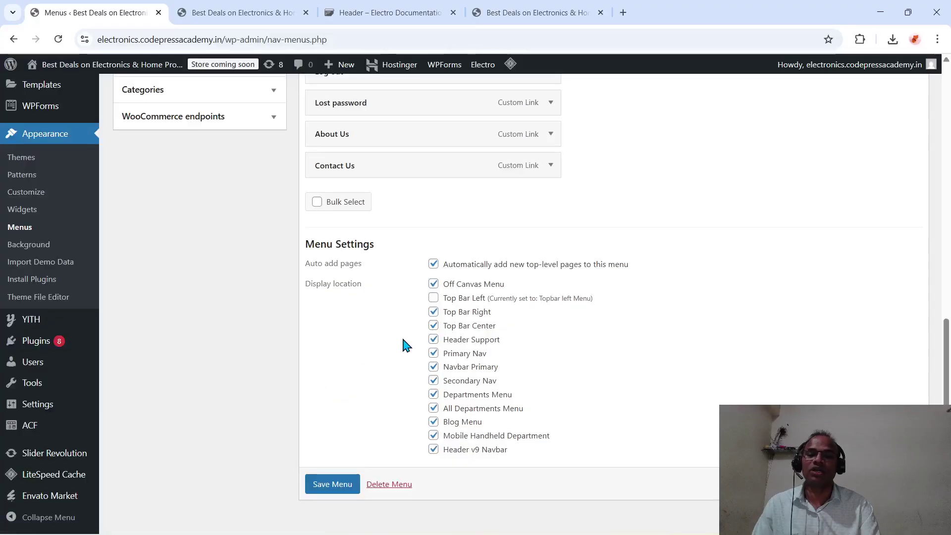
- Uncheck the Top Bar Right display location and save Main Menu
scroll(617, 197, up, 1)
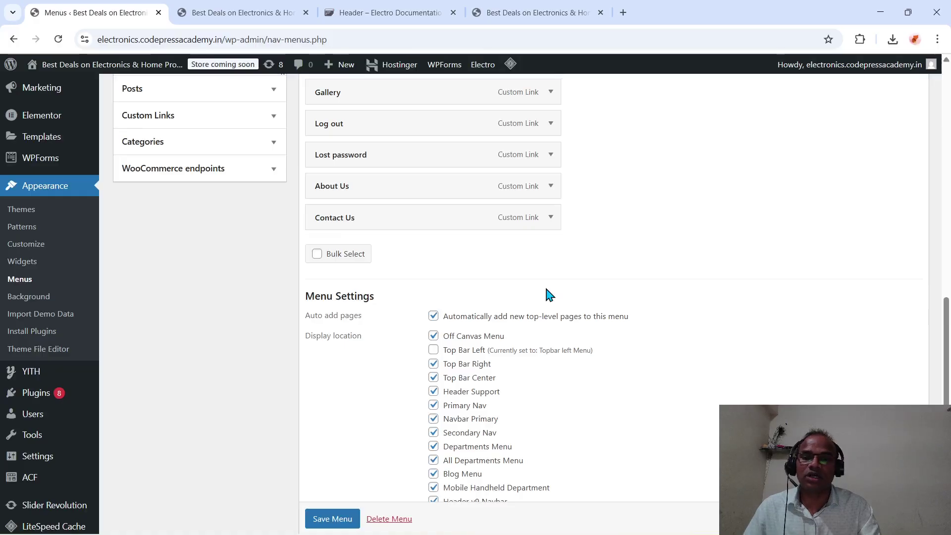
scroll(548, 296, up, 4)
scroll(548, 296, down, 2)
scroll(547, 296, up, 1)
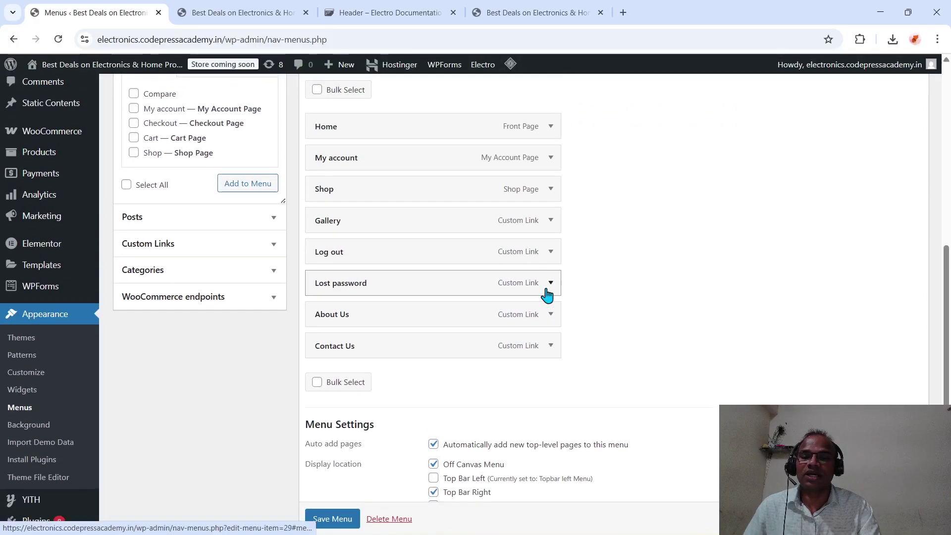
scroll(426, 367, down, 4)
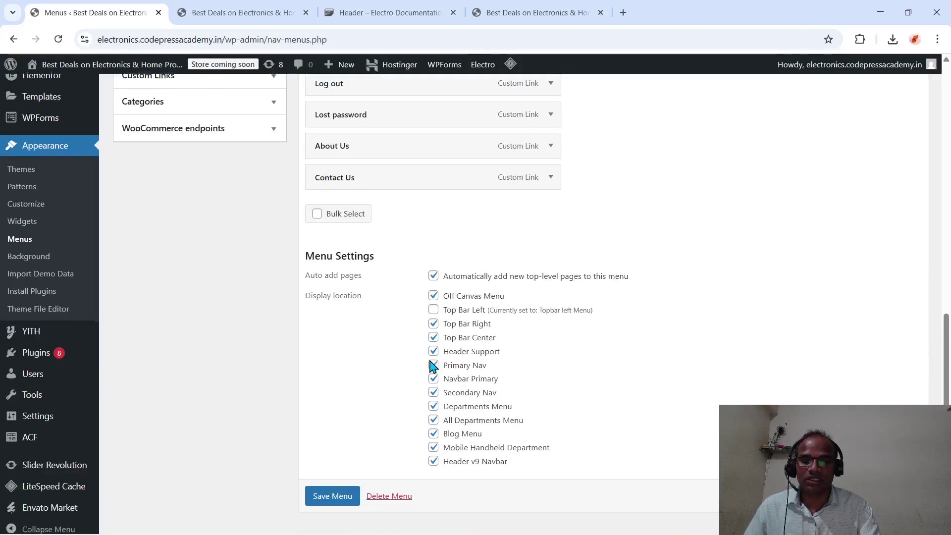
click(433, 308)
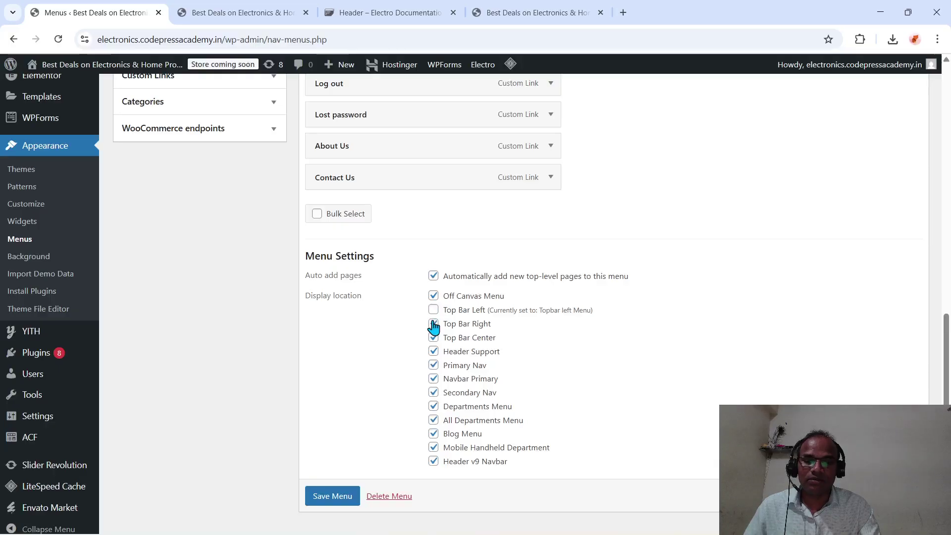
click(434, 324)
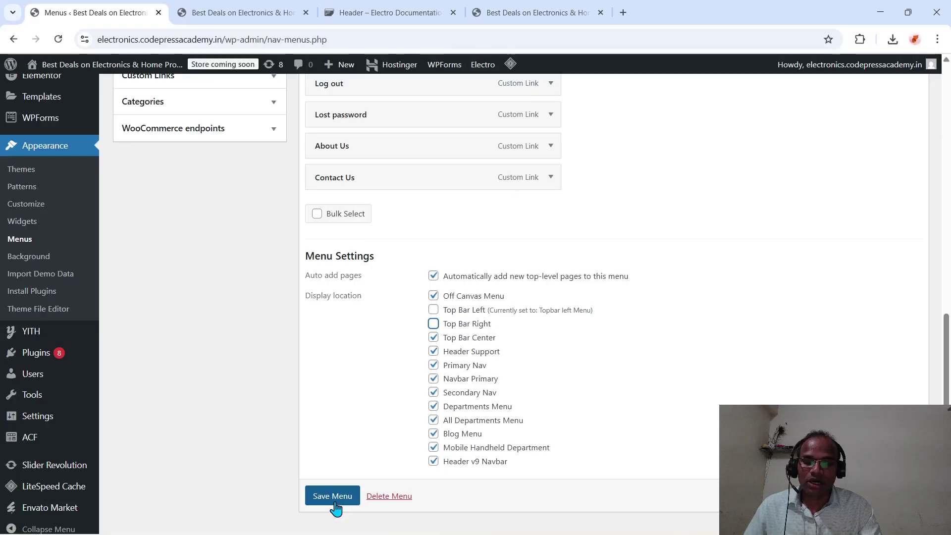
scroll(332, 499, down, 1)
click(336, 480)
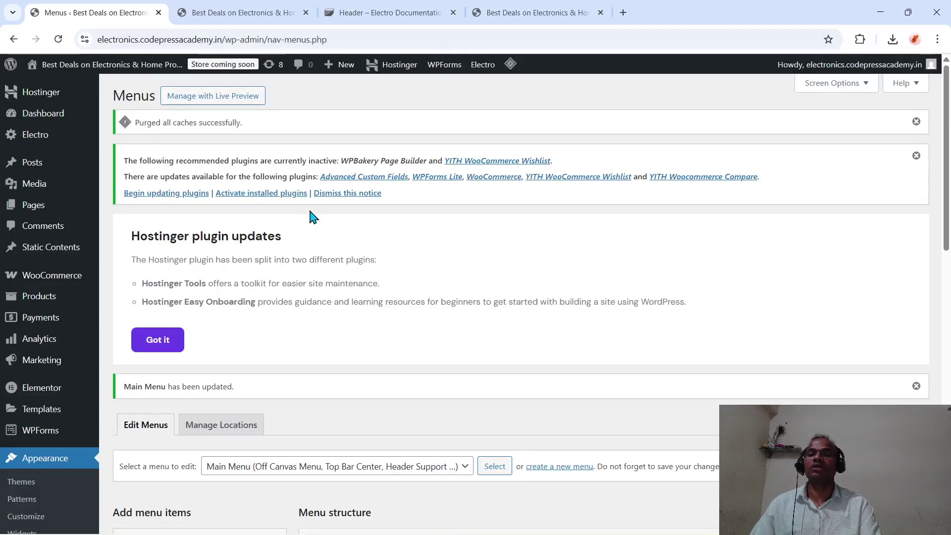
- Close the duplicate storefront tab and return to the storefront tab
click(262, 16)
click(367, 12)
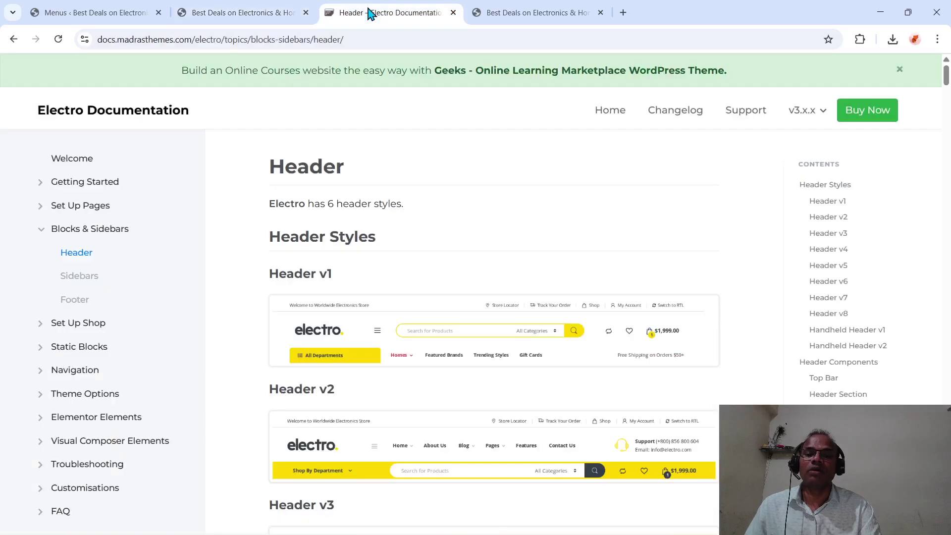
click(488, 13)
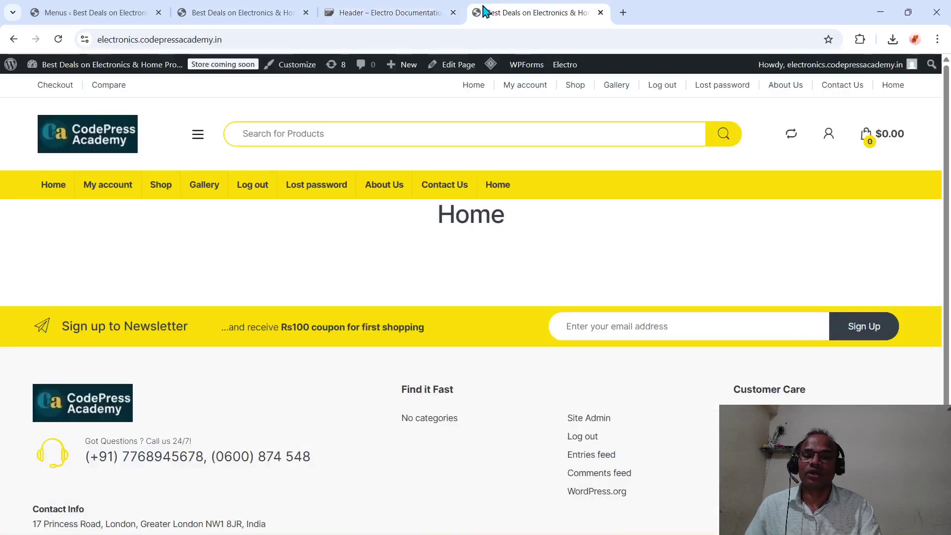
click(601, 12)
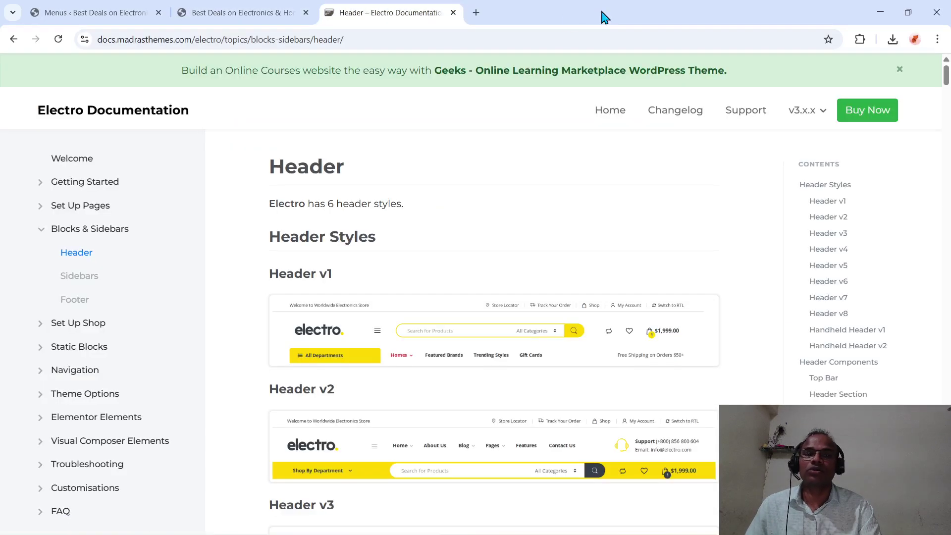
click(296, 15)
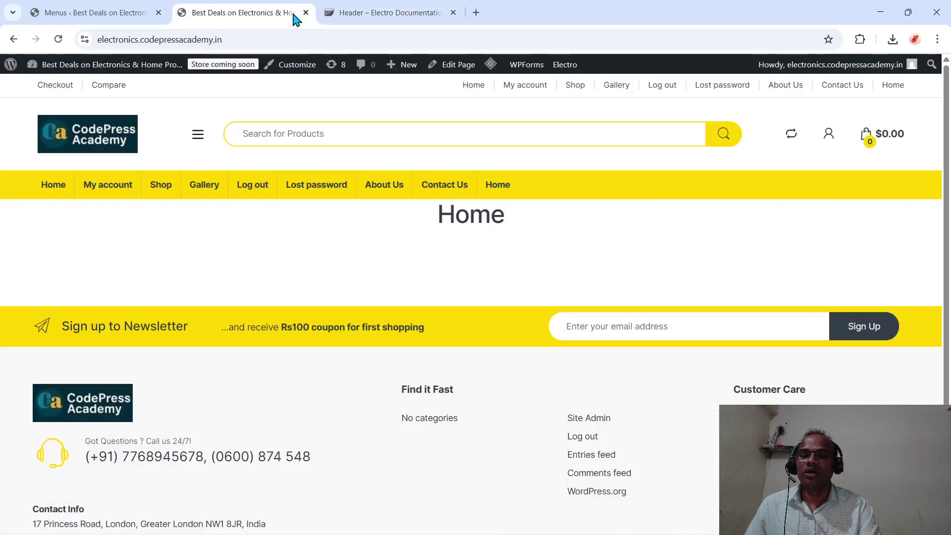
- Reload the storefront, then return to the Menus admin tab
click(252, 41)
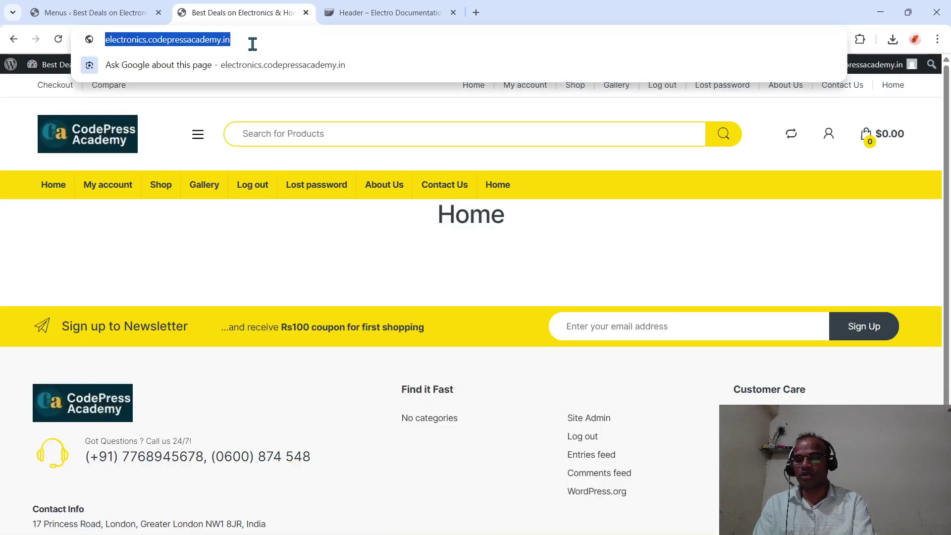
key(Return)
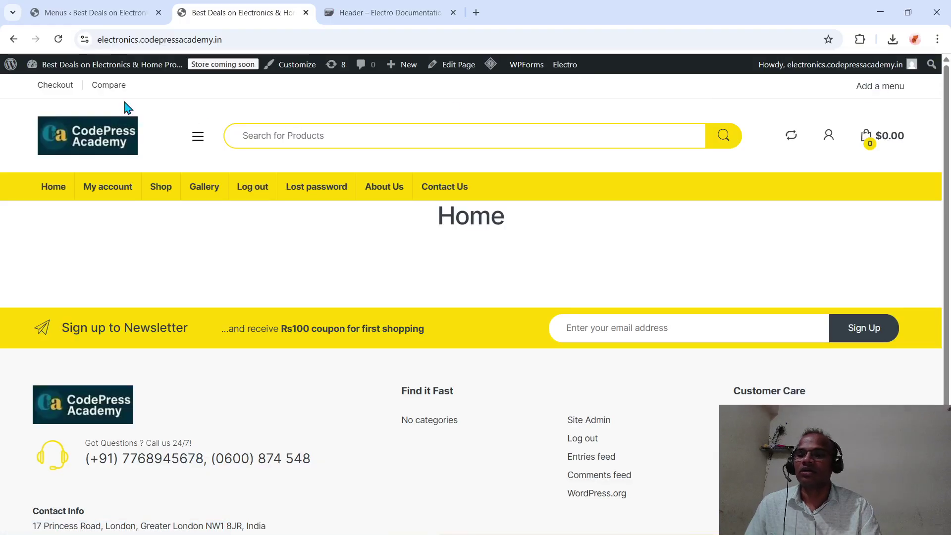
click(87, 14)
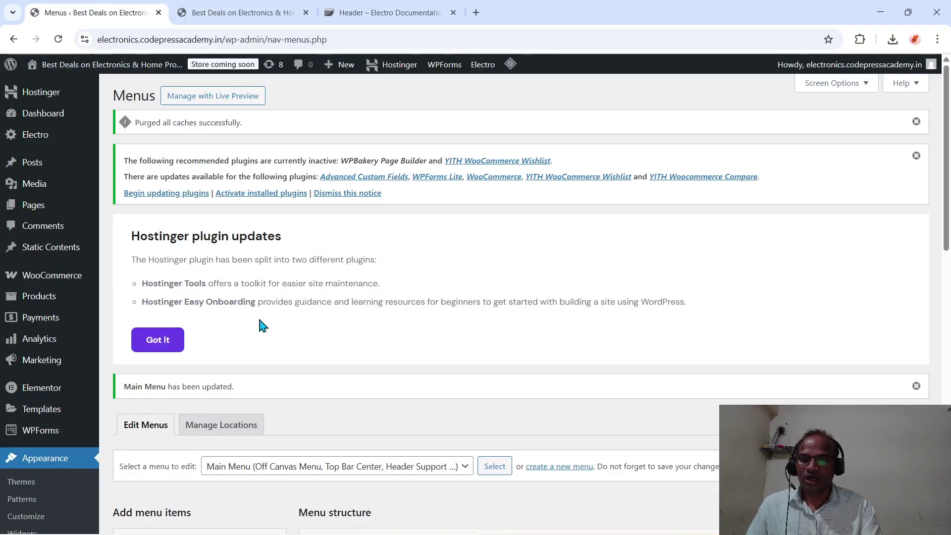
- Load 'Topbar left Menu (Top Bar Left)' for editing, showing its Checkout and Compare items
scroll(259, 321, down, 5)
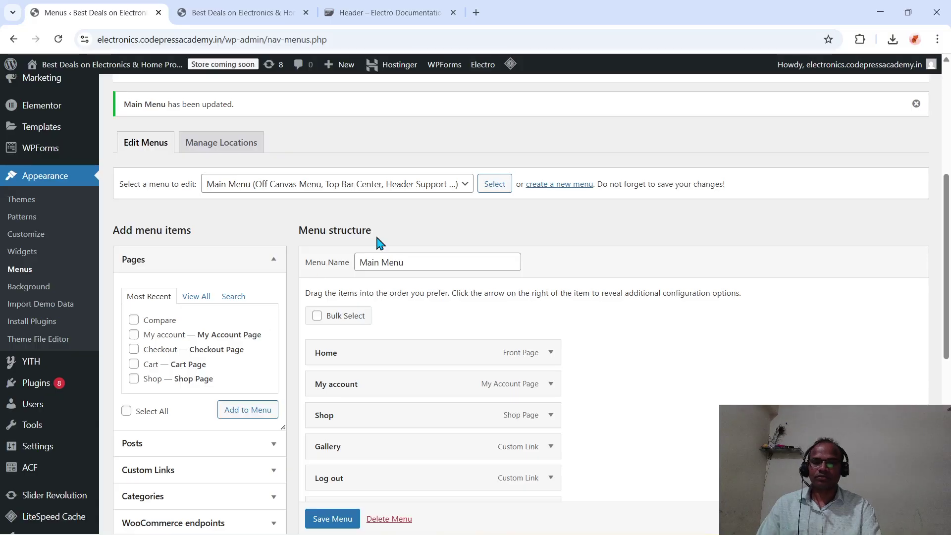
scroll(434, 344, down, 5)
scroll(434, 346, up, 6)
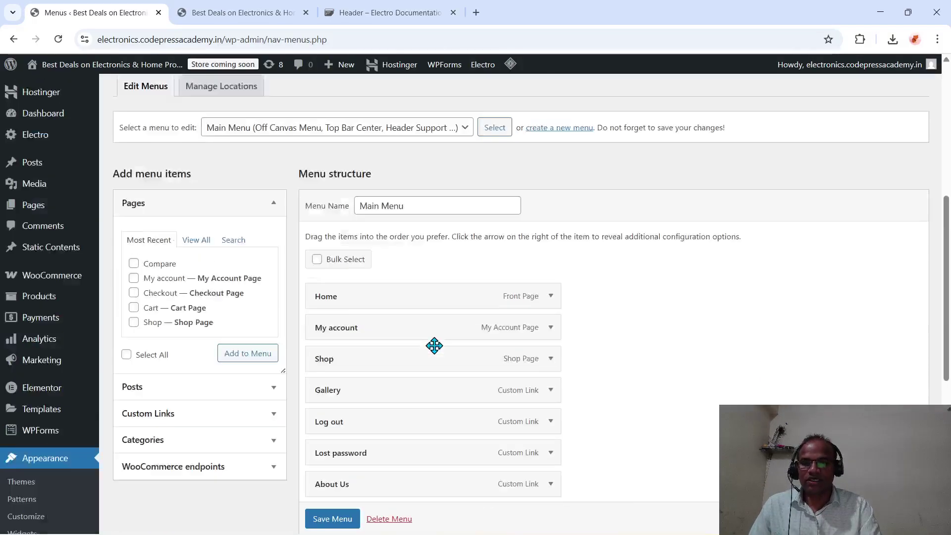
click(463, 213)
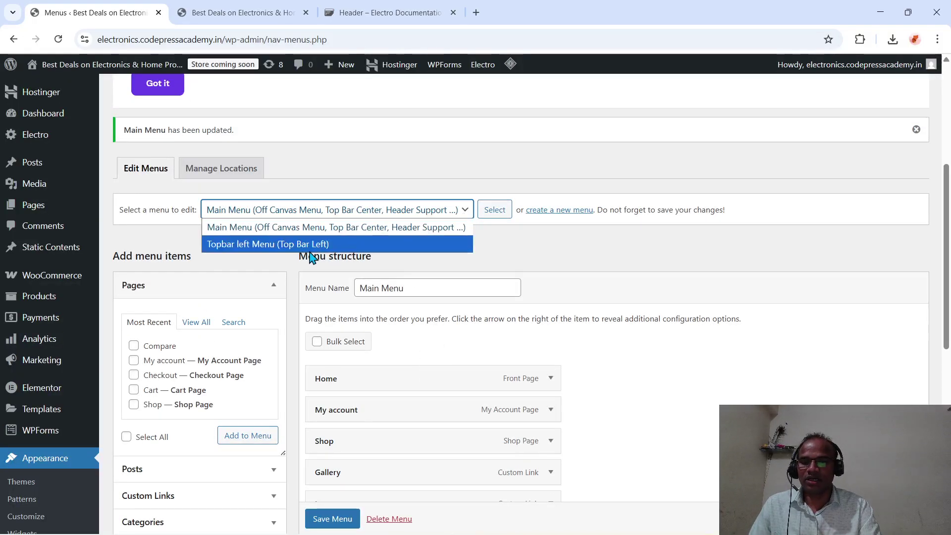
click(253, 244)
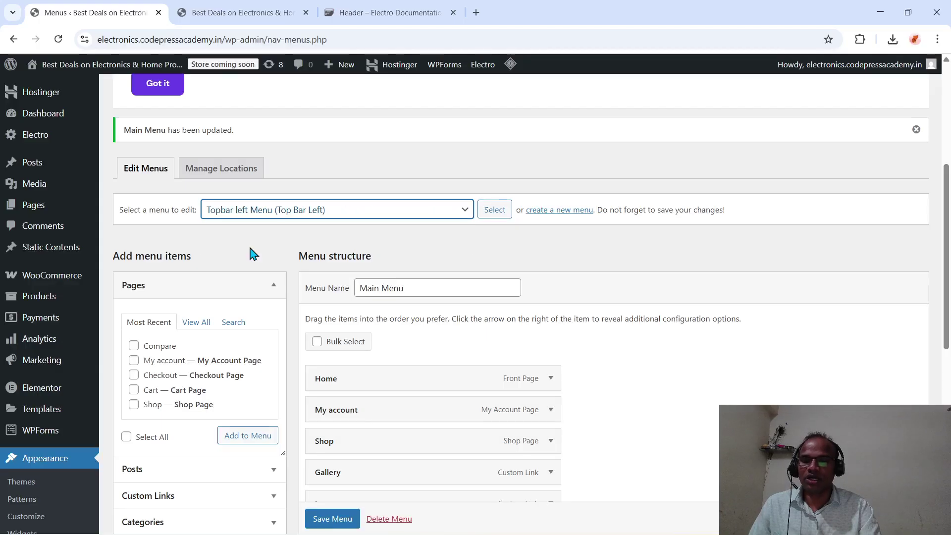
click(495, 214)
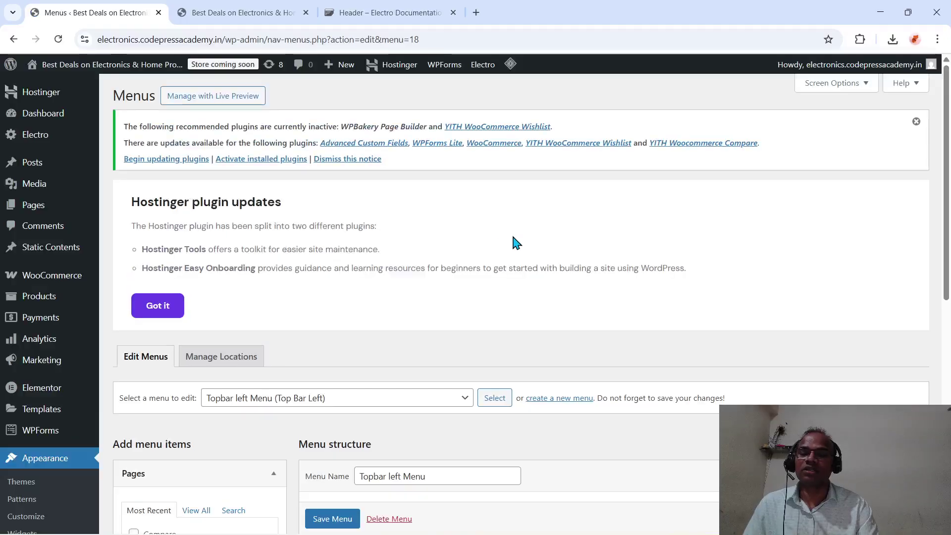
scroll(515, 243, down, 3)
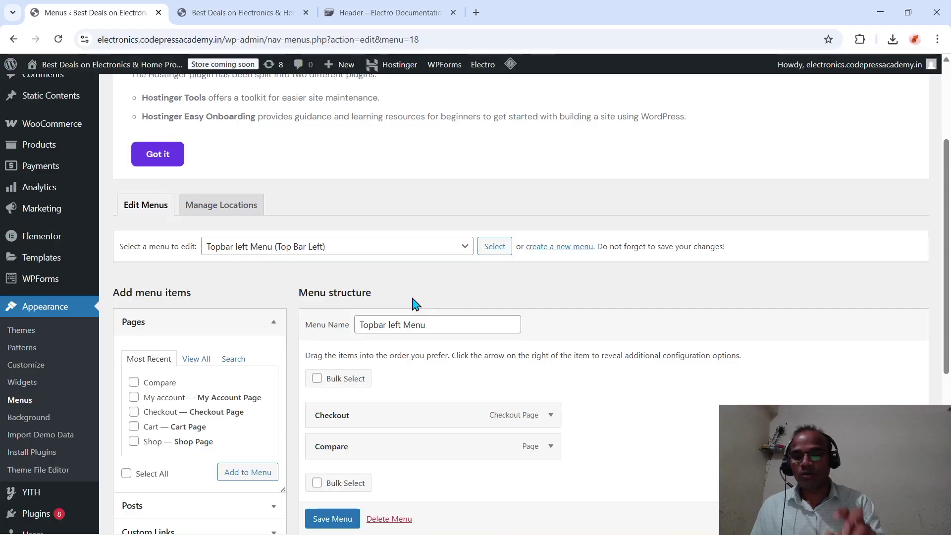
scroll(465, 391, down, 3)
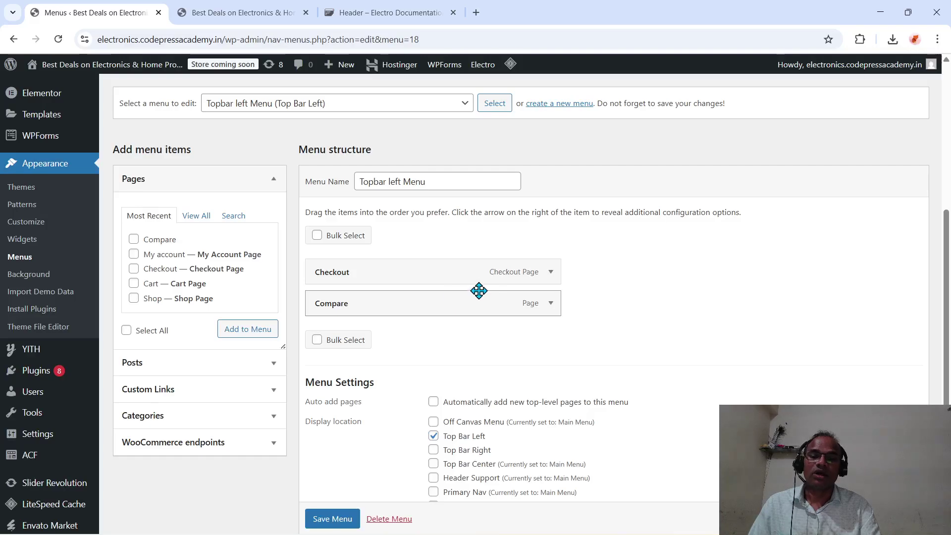
- Clear the Checkout item's navigation label and remove it, leaving only Compare in the menu
click(549, 273)
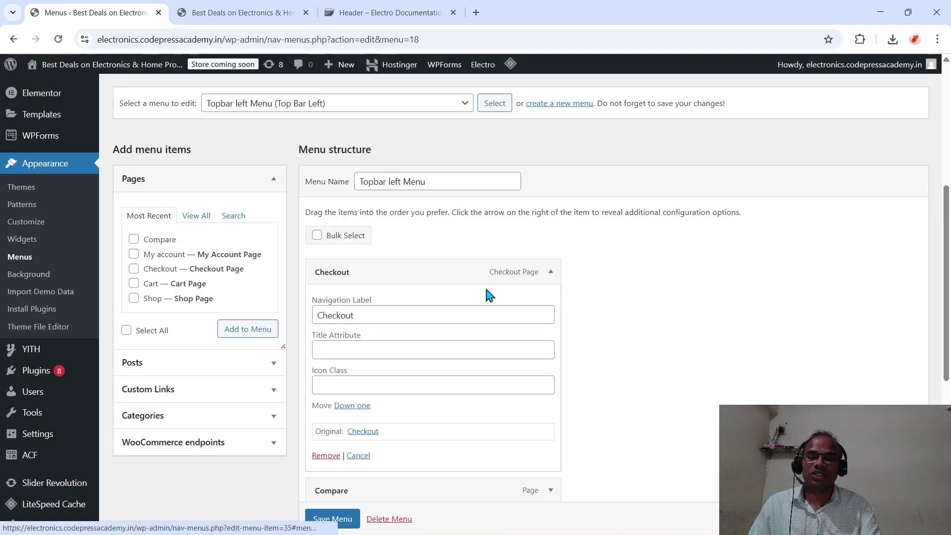
click(398, 314)
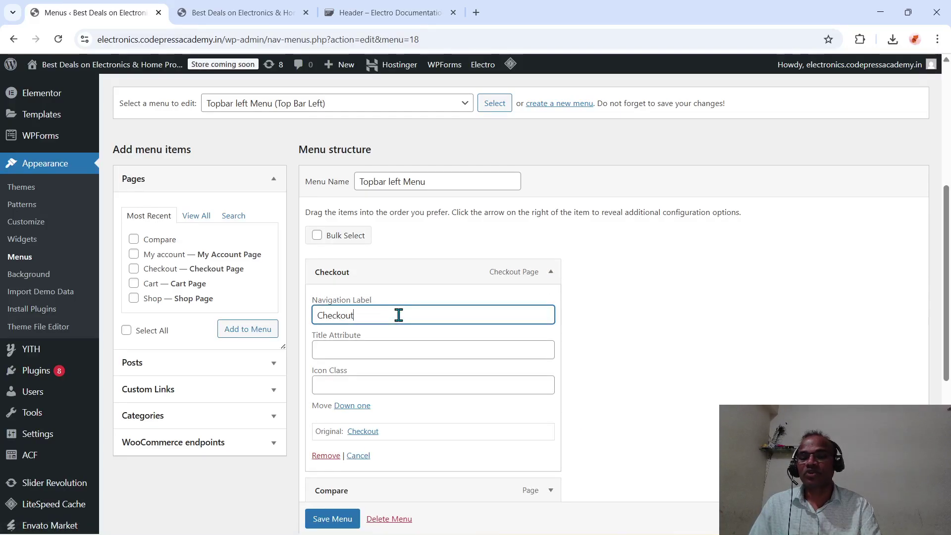
key(BackSpace)
key(BackSpace)
key(BackSpace)
key(BackSpace)
key(BackSpace)
key(BackSpace)
key(BackSpace)
key(BackSpace)
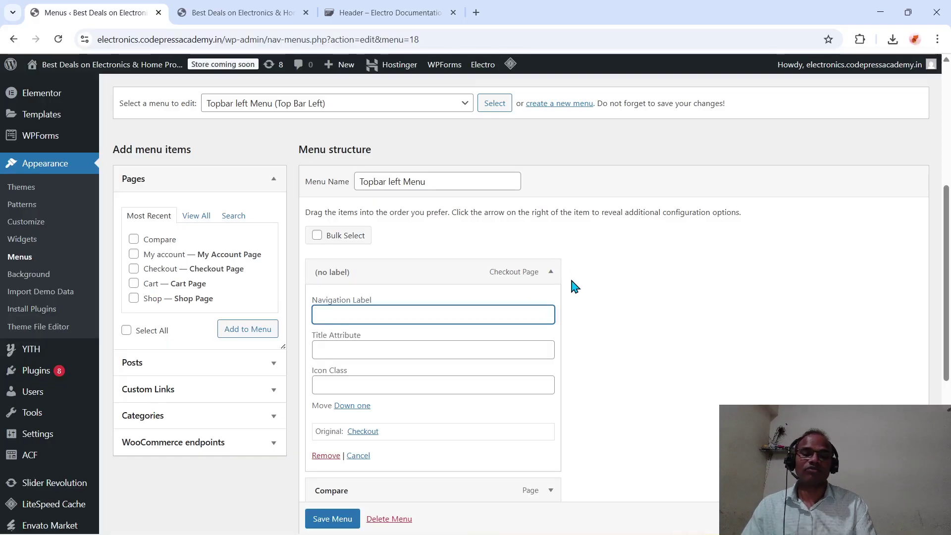
click(550, 272)
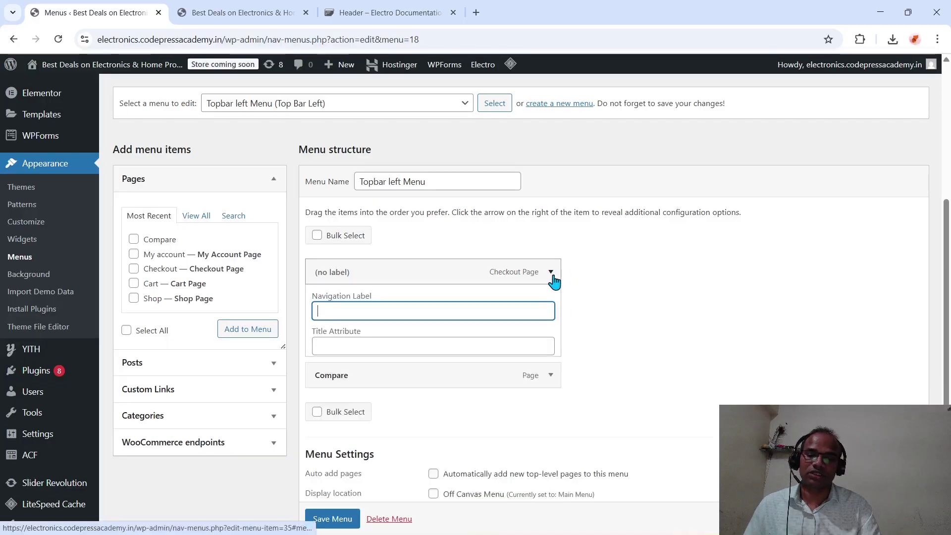
click(551, 277)
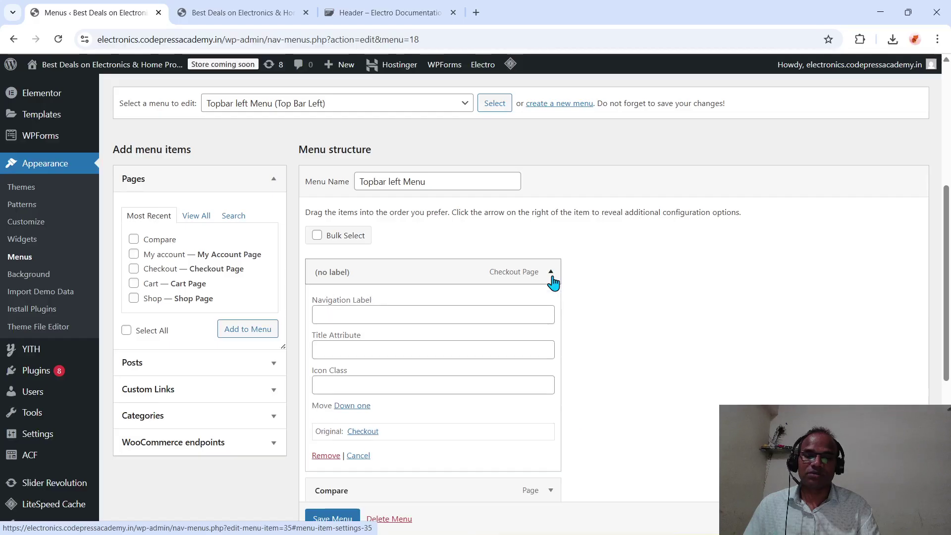
click(325, 455)
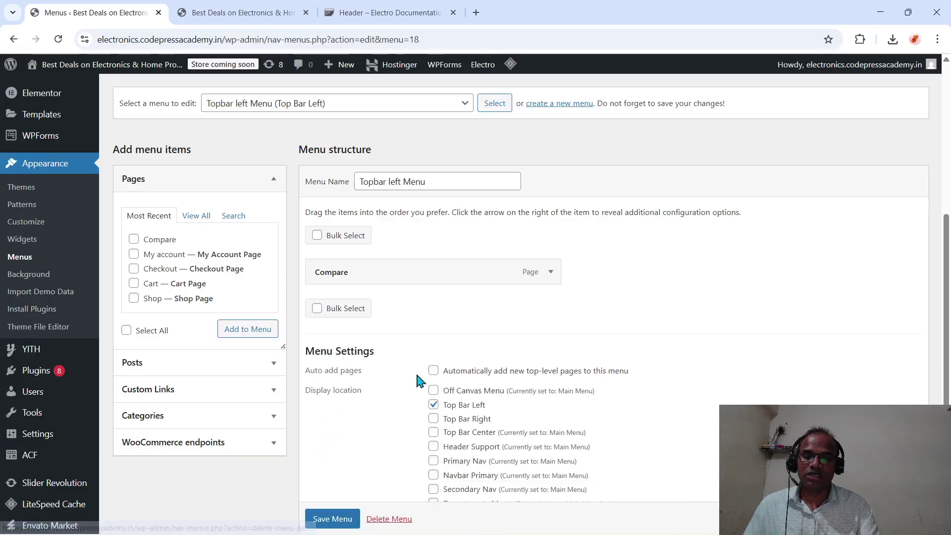
click(549, 275)
click(549, 276)
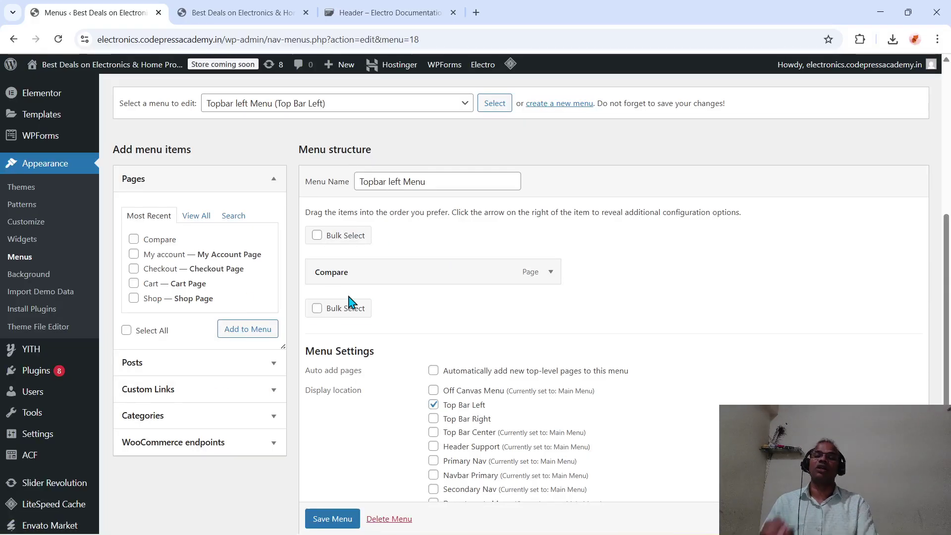
- Add a custom link 'Welcome to CodePress Academy' with URL # to the Topbar left Menu
click(157, 391)
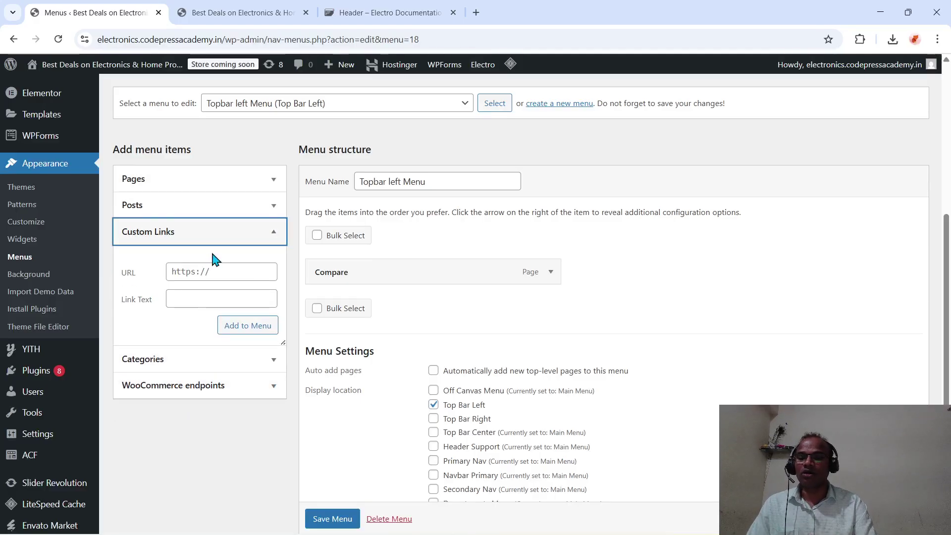
click(209, 269)
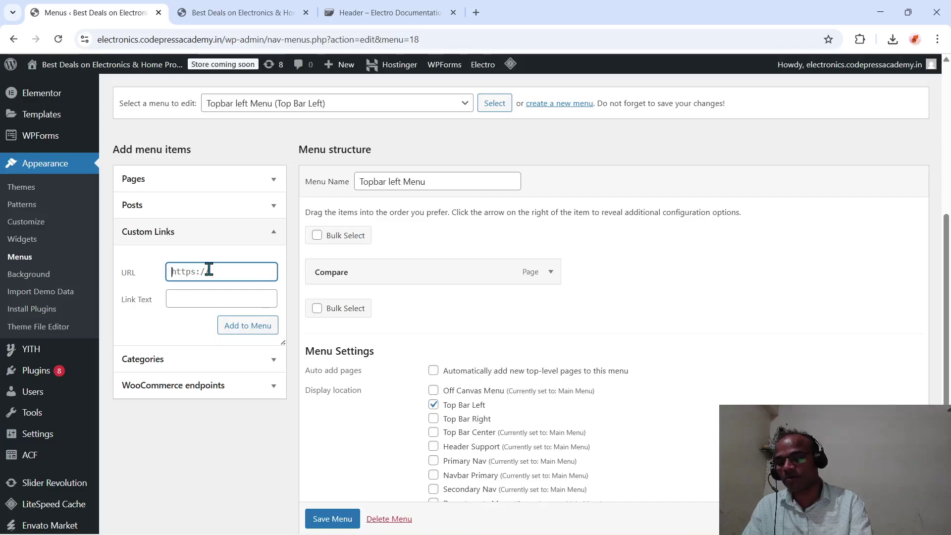
key(BackSpace)
key(BackSpace)
key(BackSpace)
key(BackSpace)
key(BackSpace)
key(BackSpace)
key(BackSpace)
text(#)
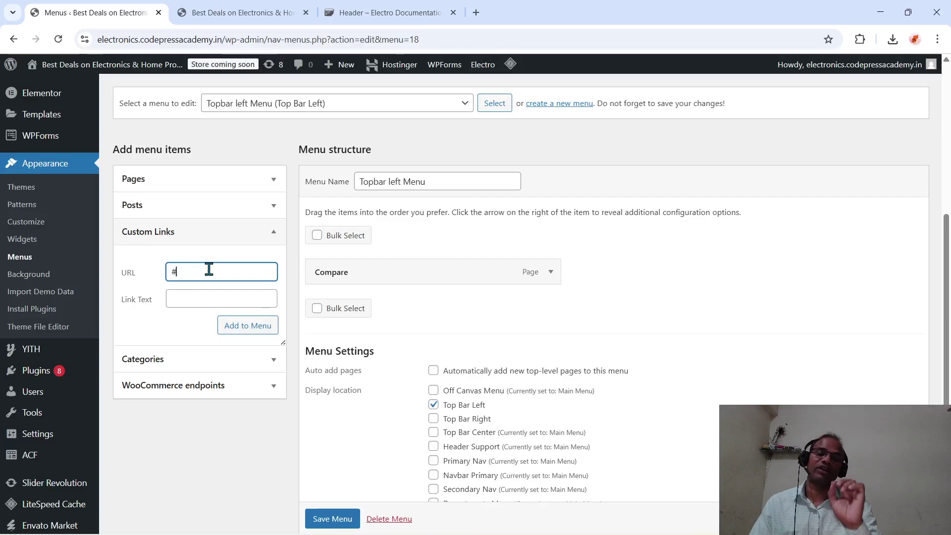
click(216, 303)
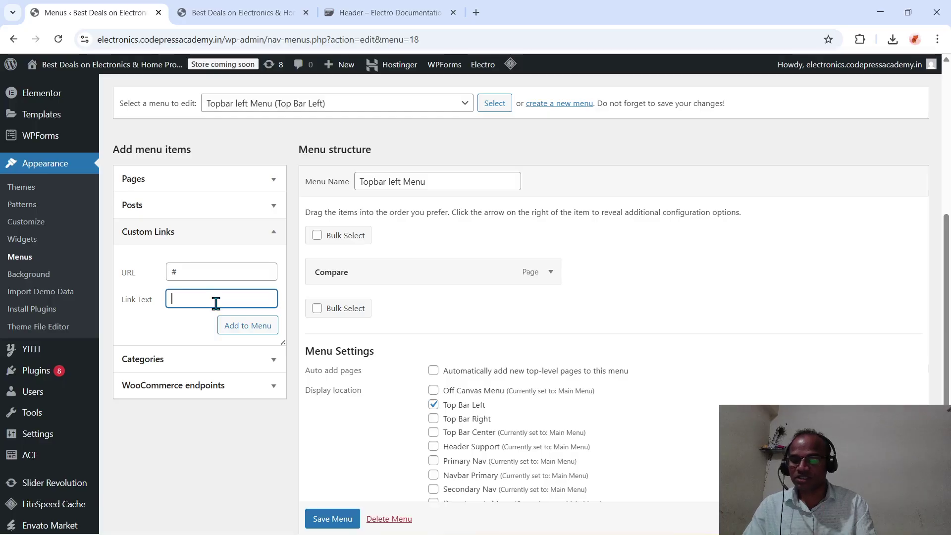
text(We)
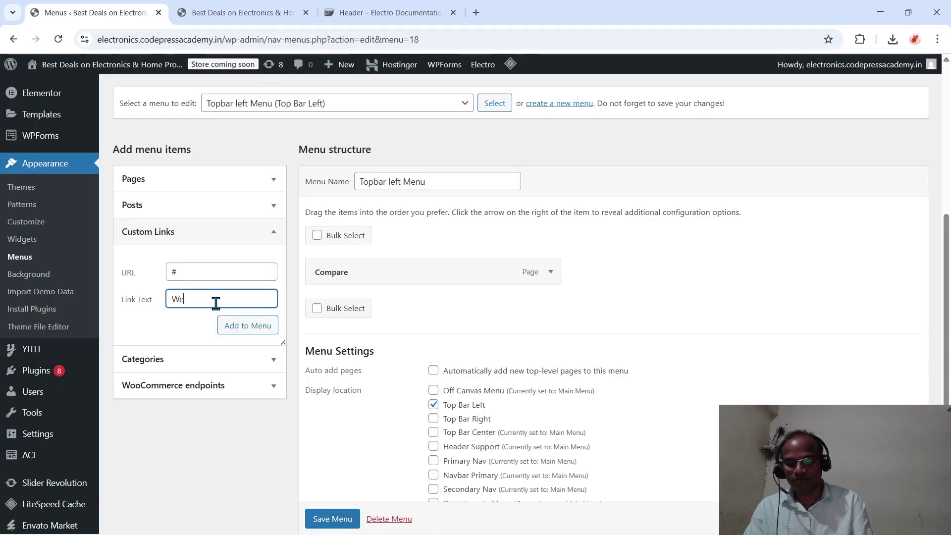
text(lcome )
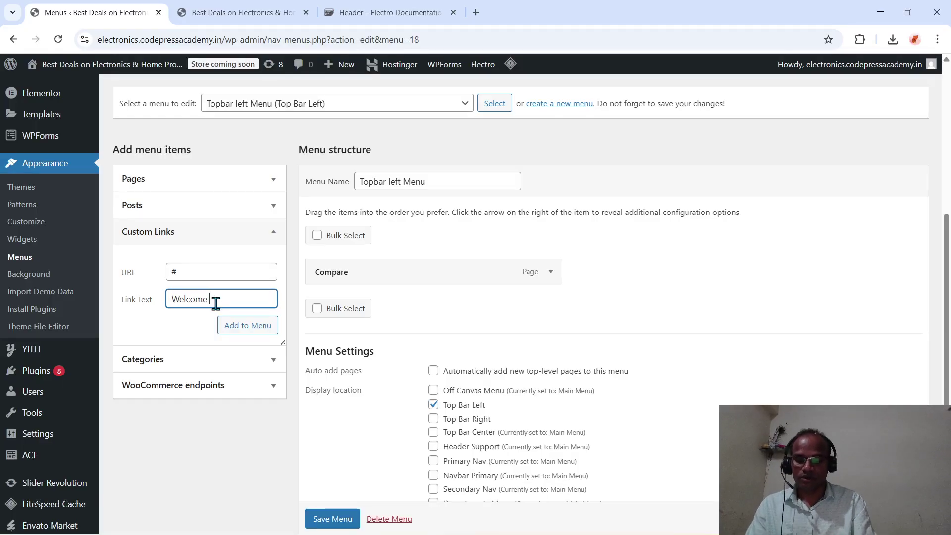
text(to Code)
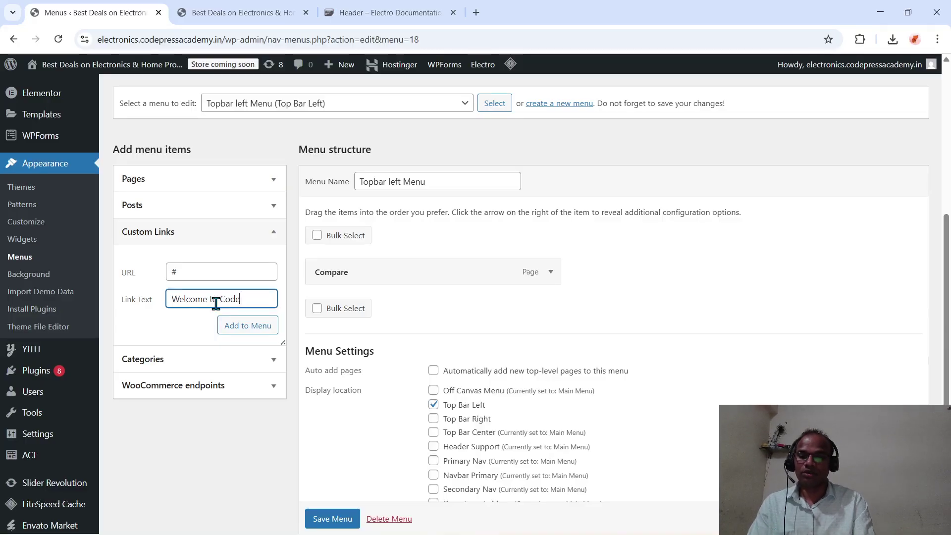
text(Press)
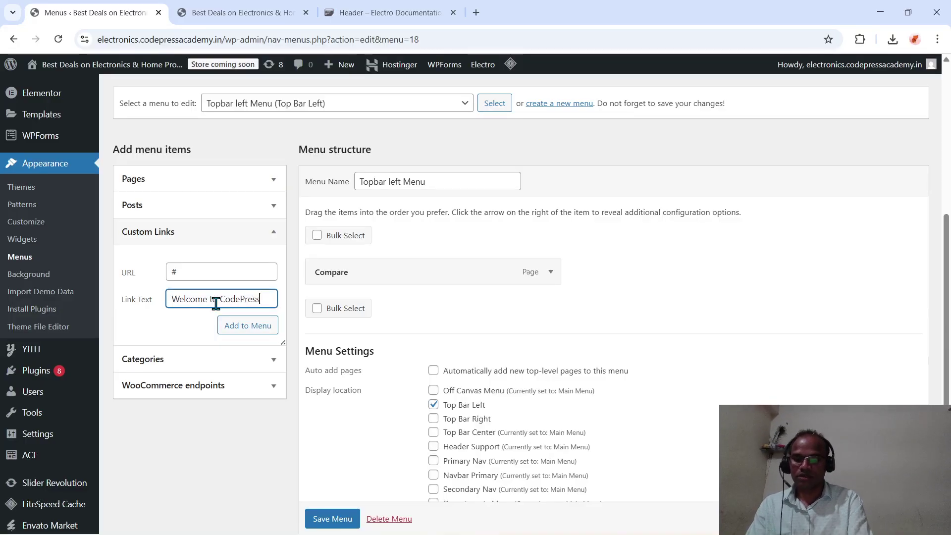
text( Academ)
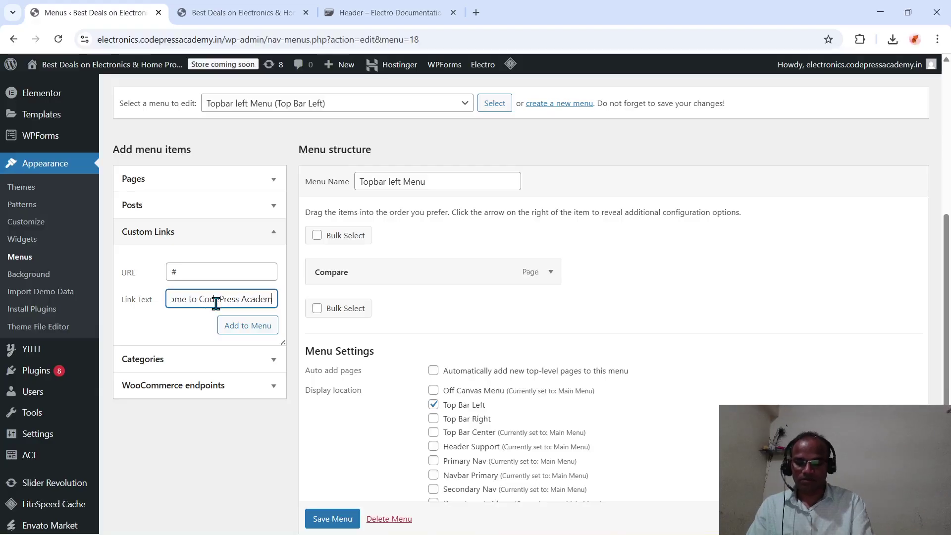
text(y)
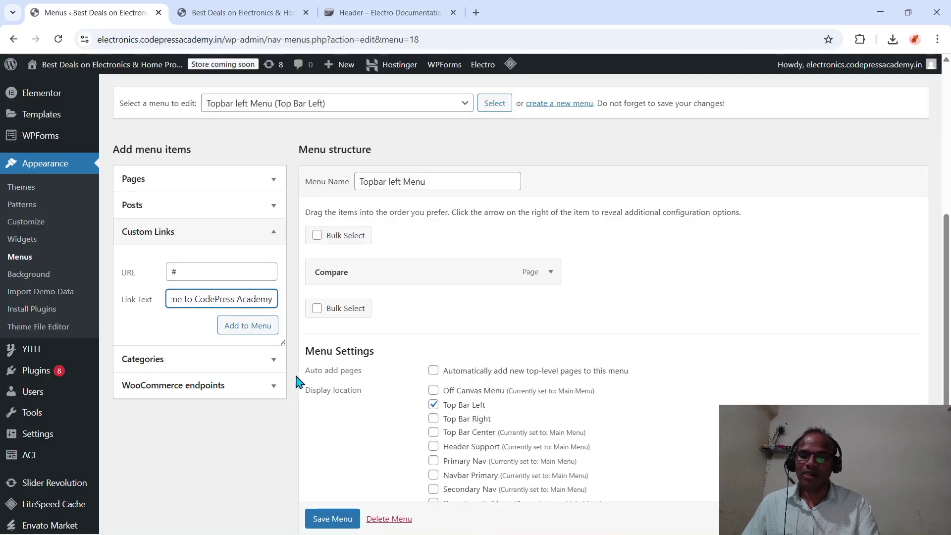
click(231, 329)
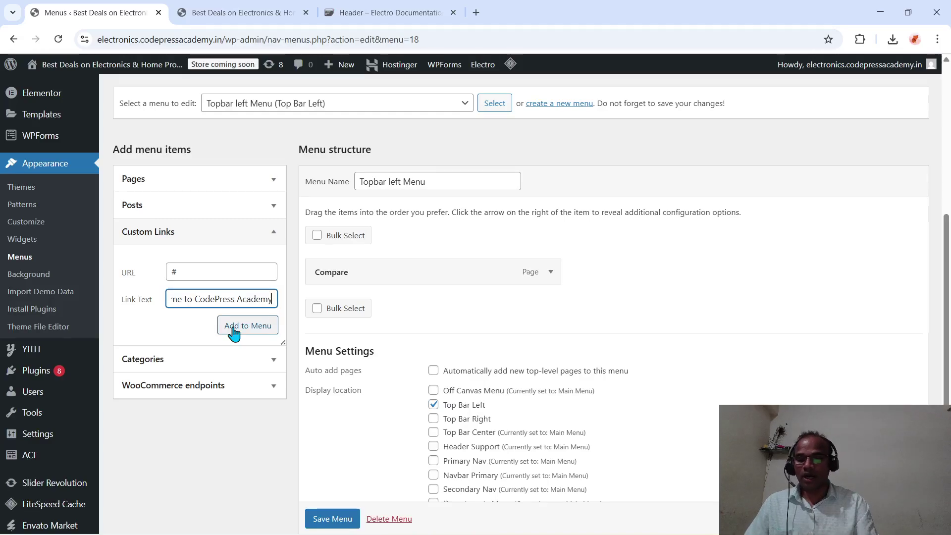
click(233, 330)
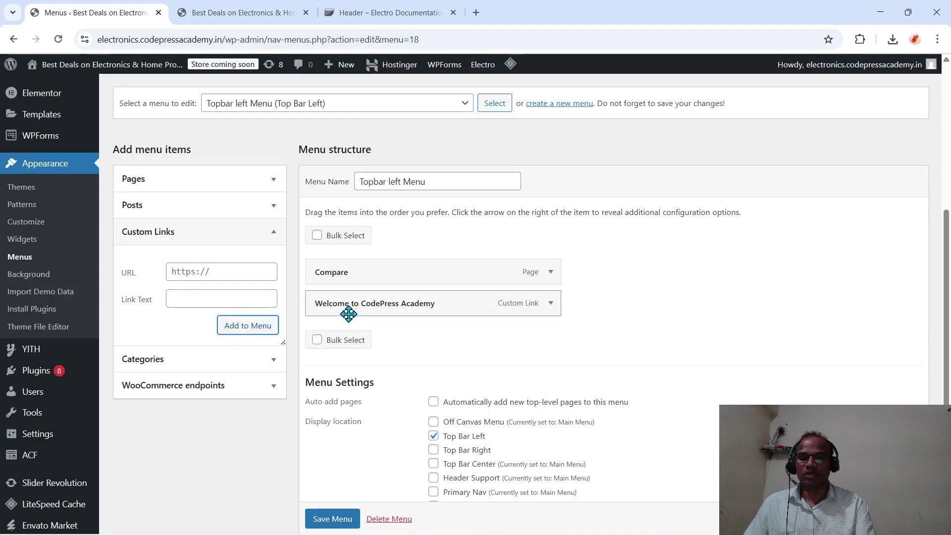
- Remove the Compare item and save the Topbar left Menu
click(549, 273)
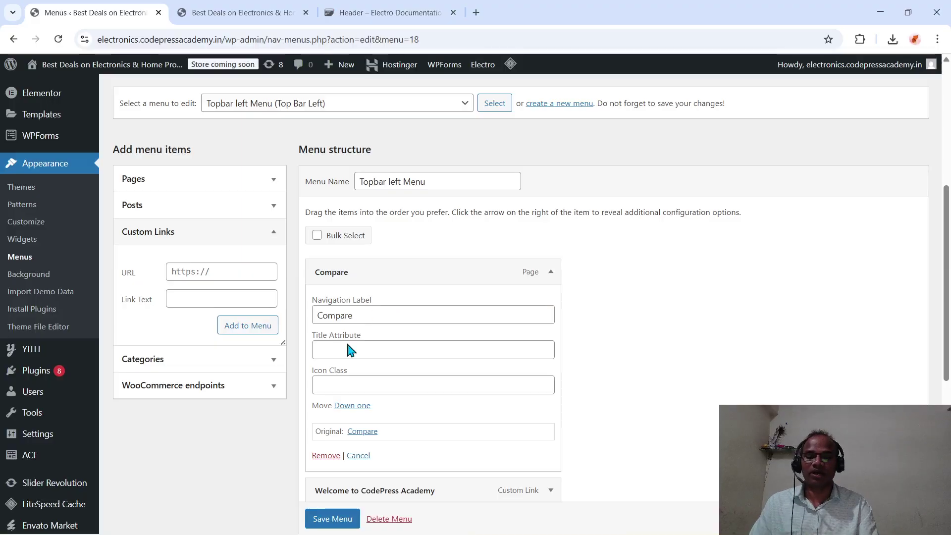
click(325, 455)
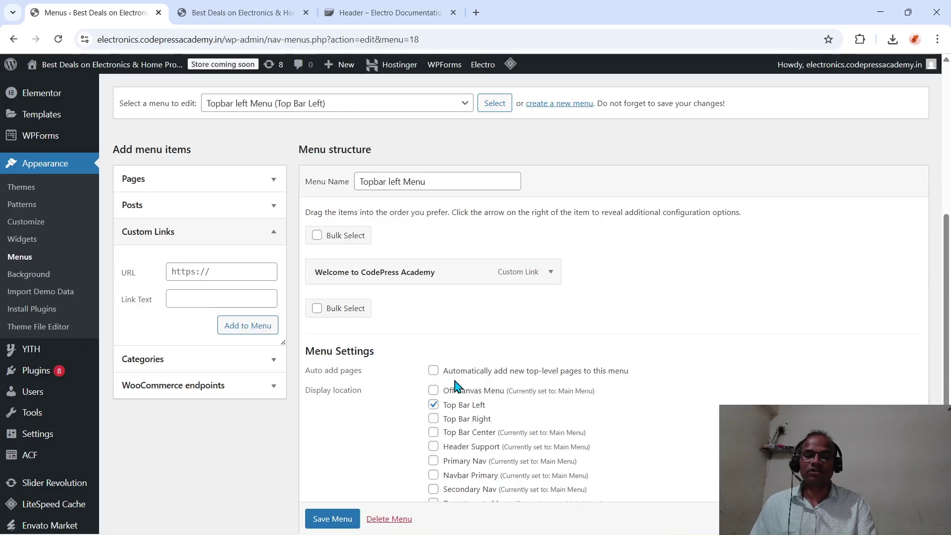
click(331, 517)
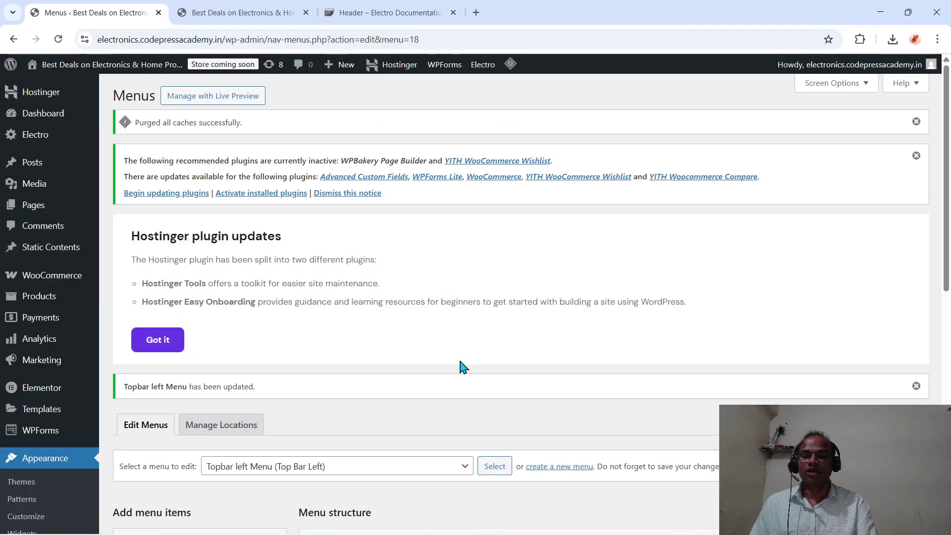
- Reload the storefront so its top bar shows Welcome to CodePress Academy
click(270, 12)
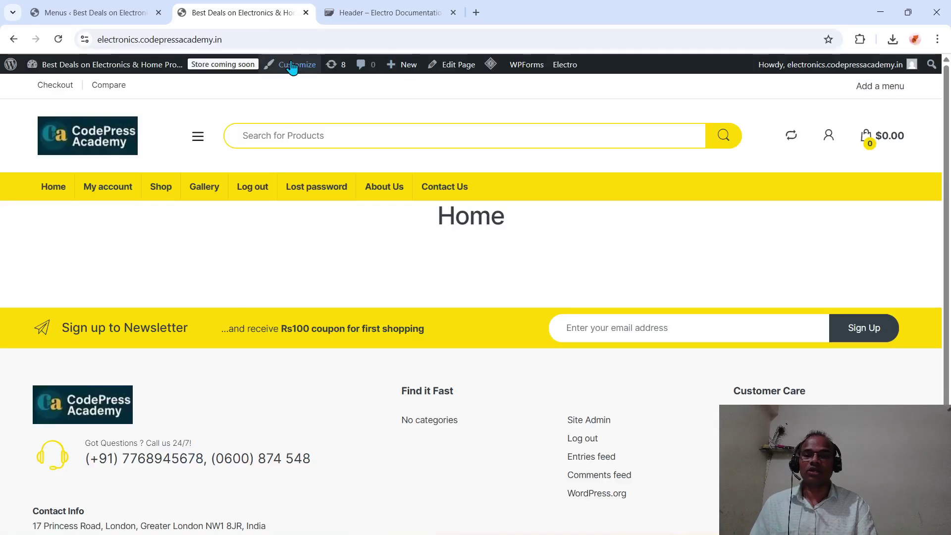
click(259, 36)
key(Return)
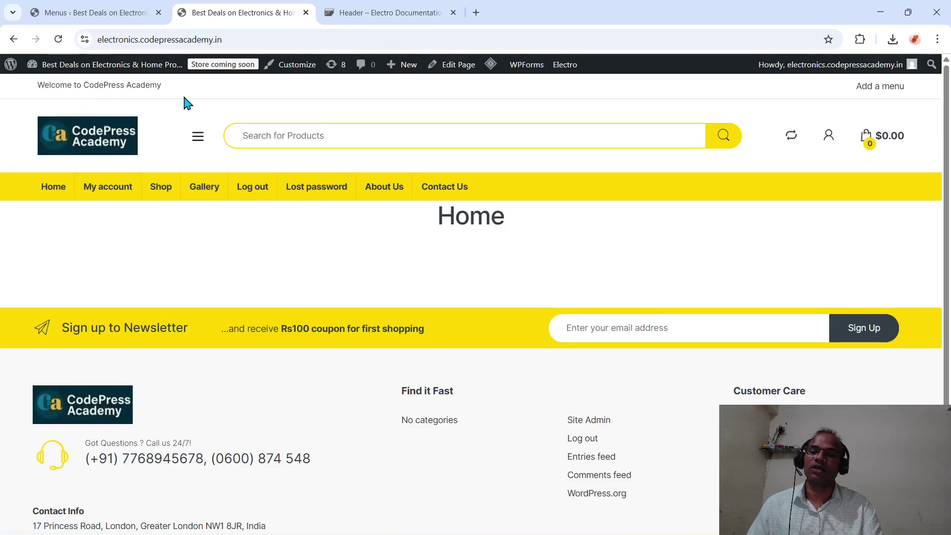
click(114, 12)
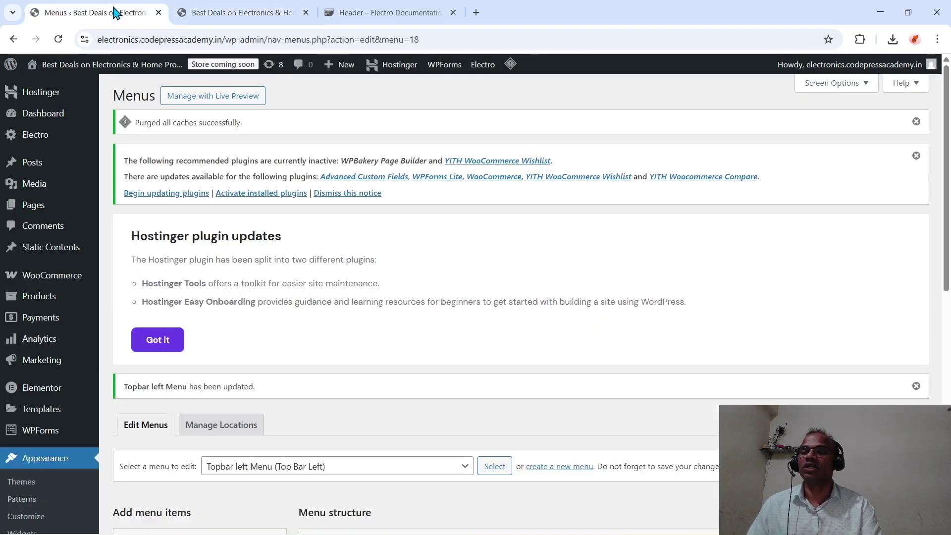
scroll(257, 282, down, 6)
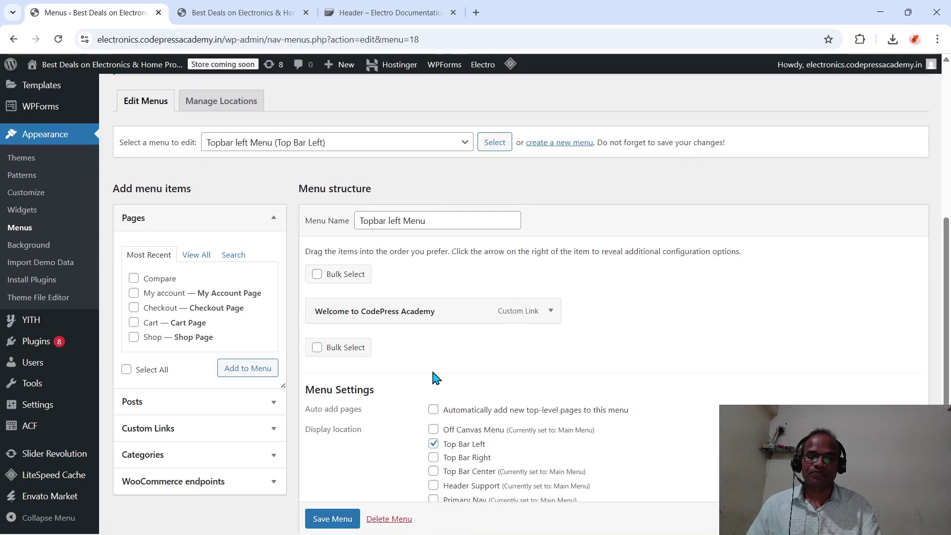
scroll(434, 378, down, 1)
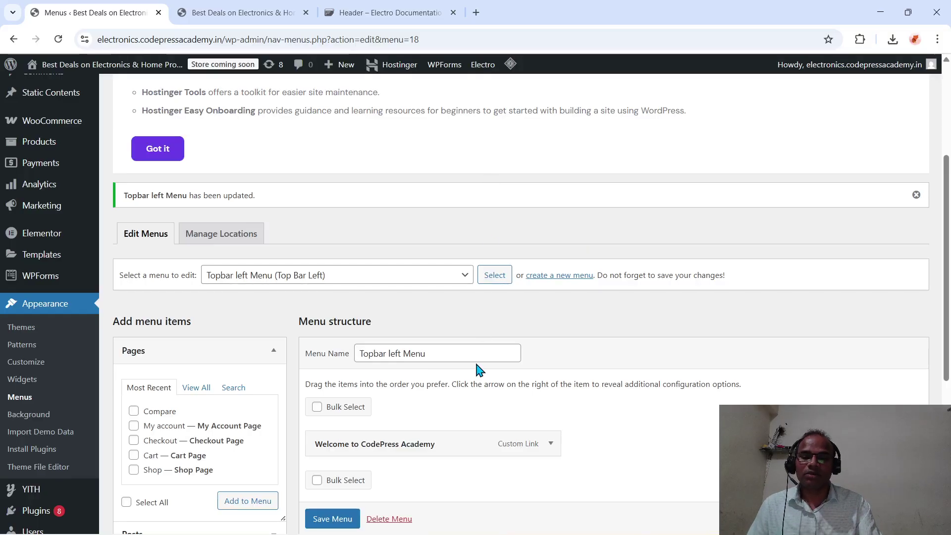
scroll(478, 367, down, 5)
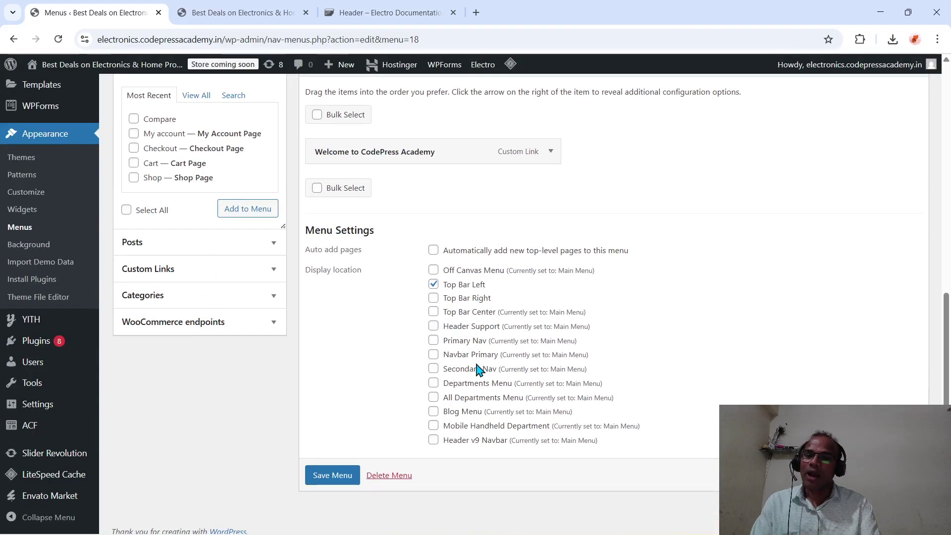
scroll(478, 367, up, 3)
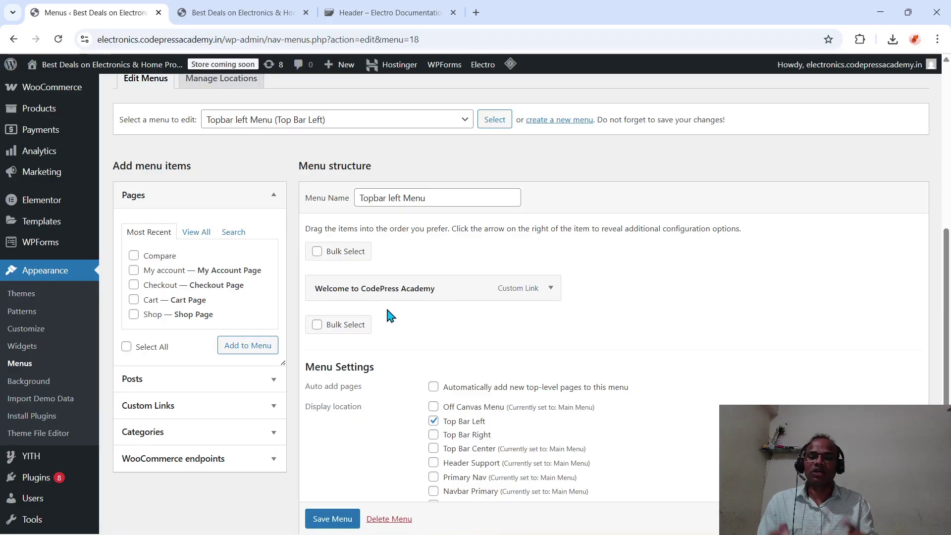
- Keep Topbar left Menu selected for editing and collapse the Pages panel
click(463, 127)
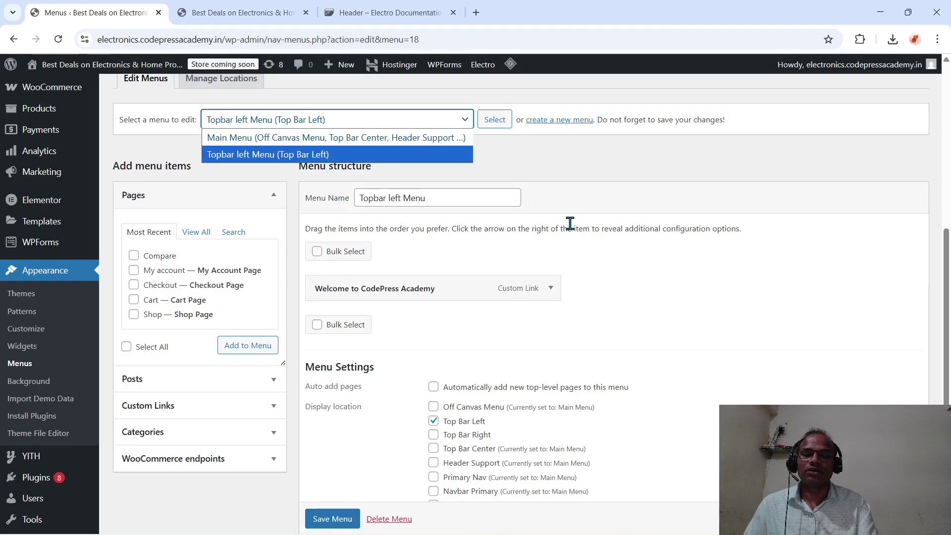
click(608, 277)
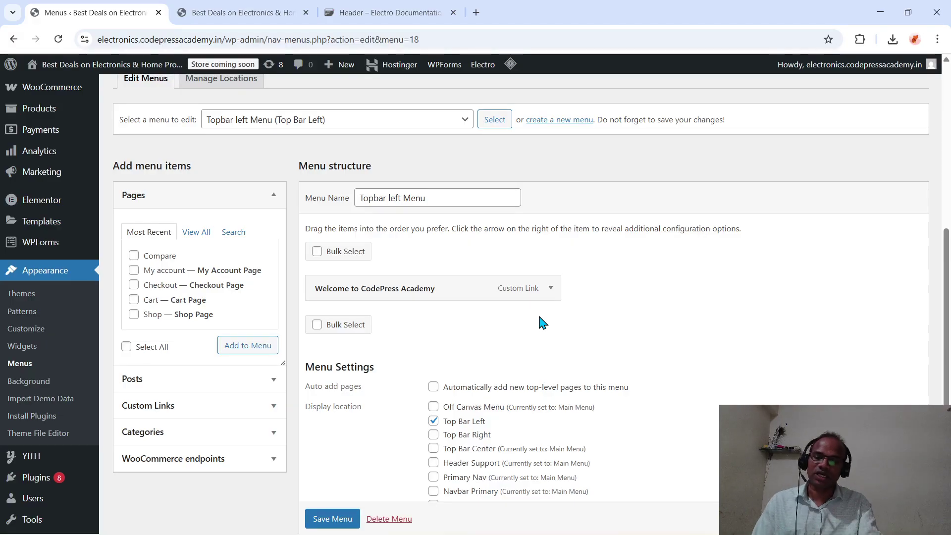
click(274, 195)
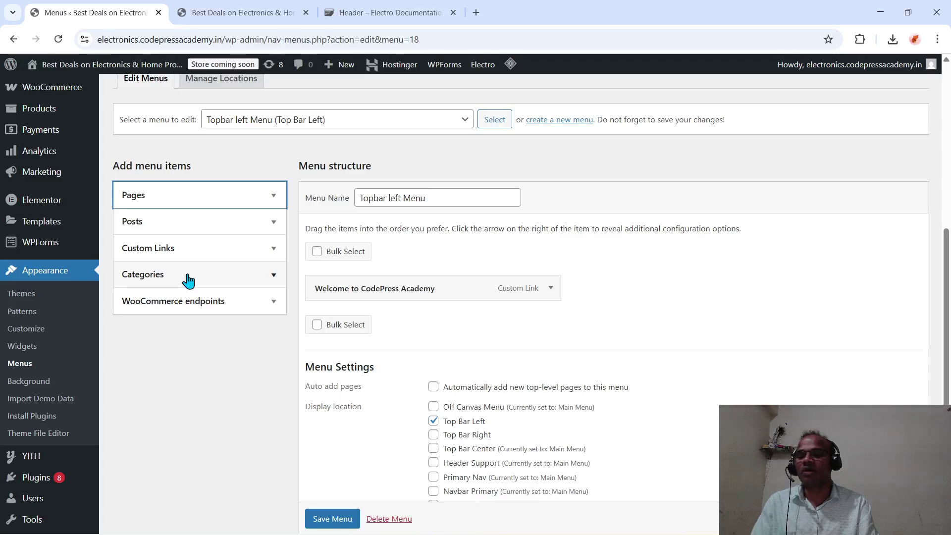
- Add a 'Tools' custom link with URL # below Welcome to CodePress Academy
click(202, 312)
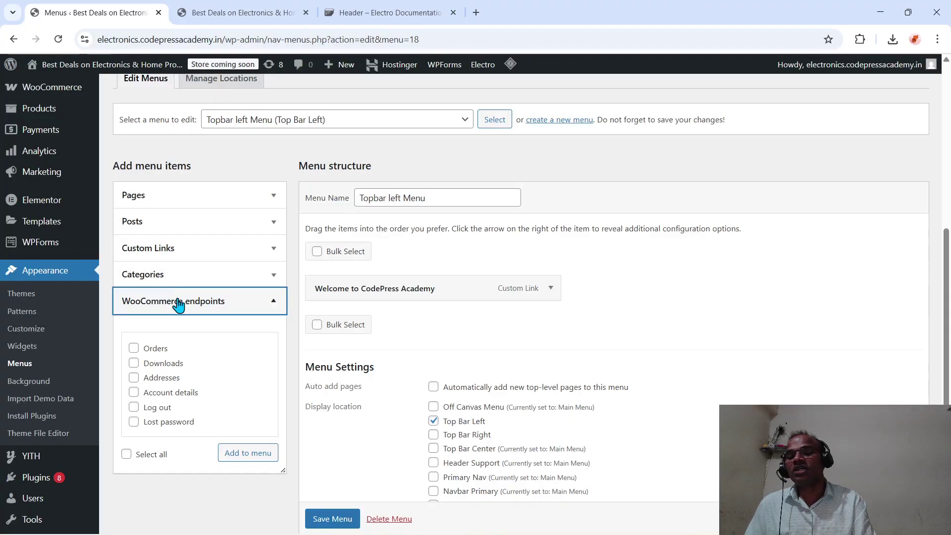
click(179, 304)
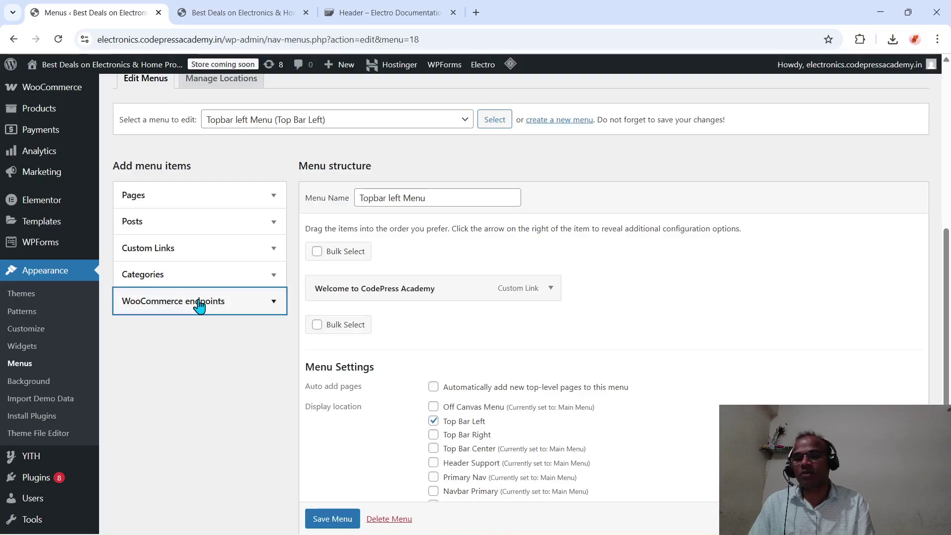
click(214, 251)
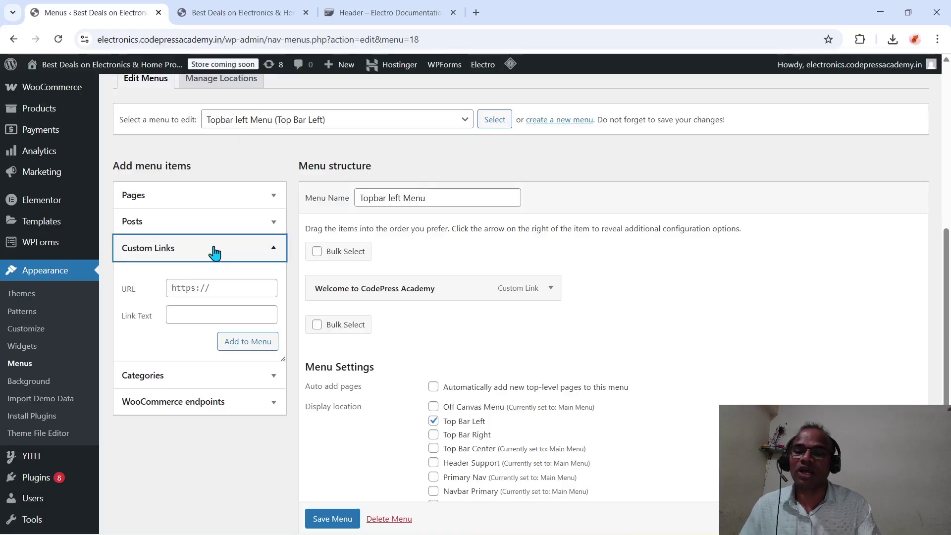
click(215, 252)
click(214, 253)
click(215, 252)
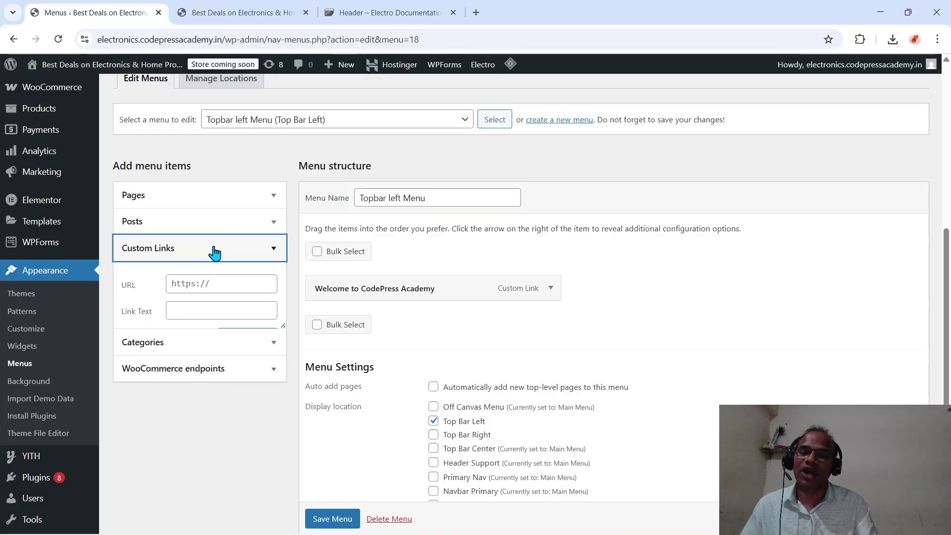
click(213, 252)
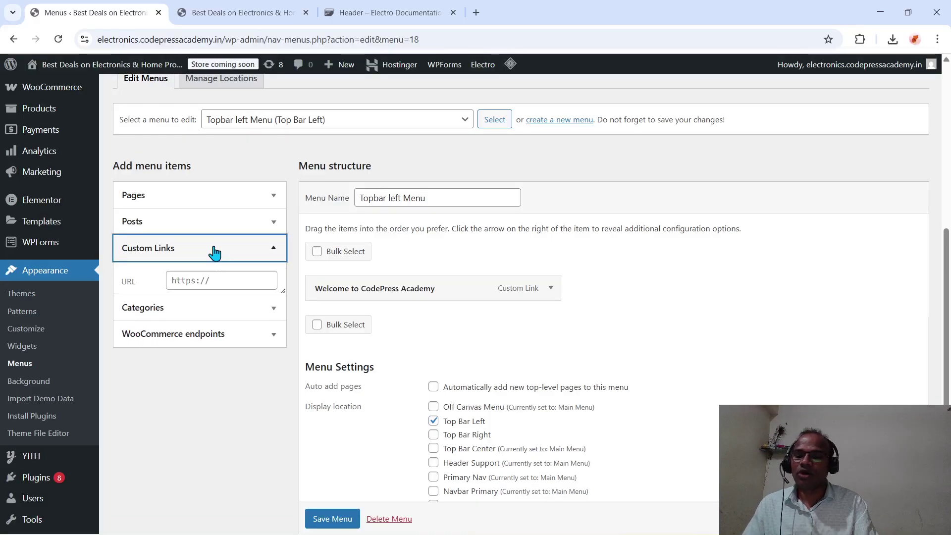
click(204, 290)
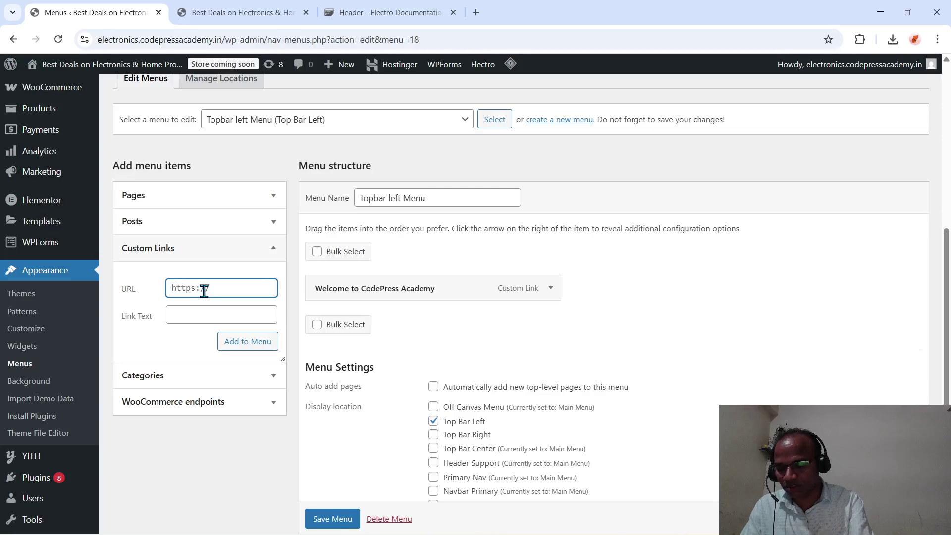
click(191, 313)
text(Too)
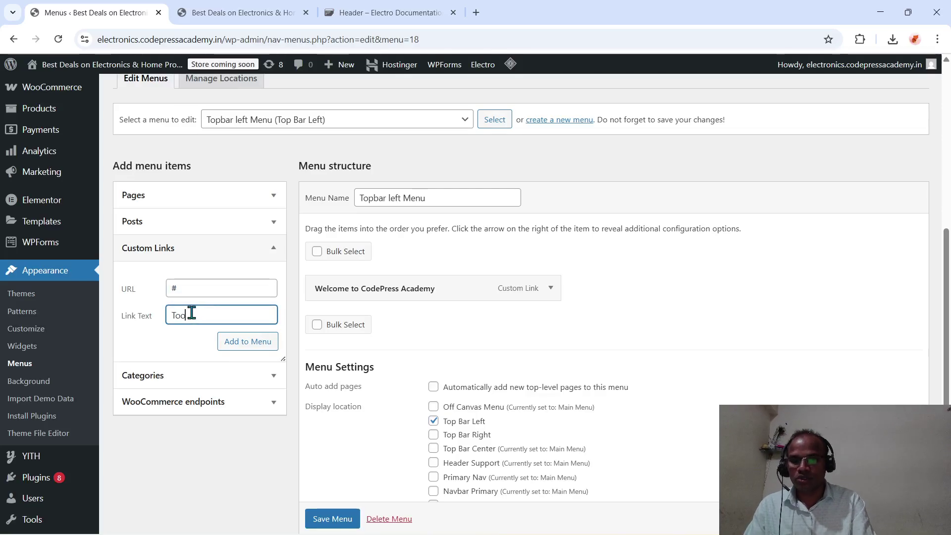
text(ls)
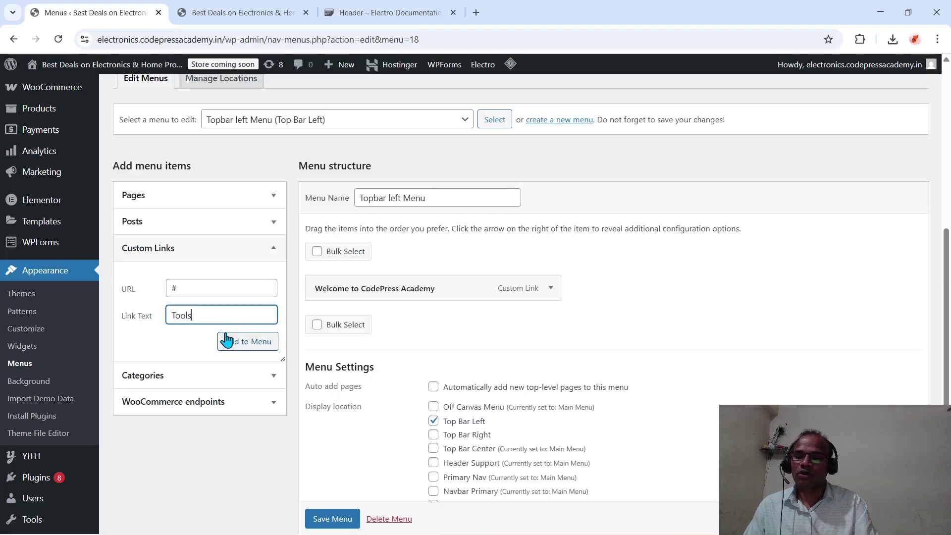
click(231, 342)
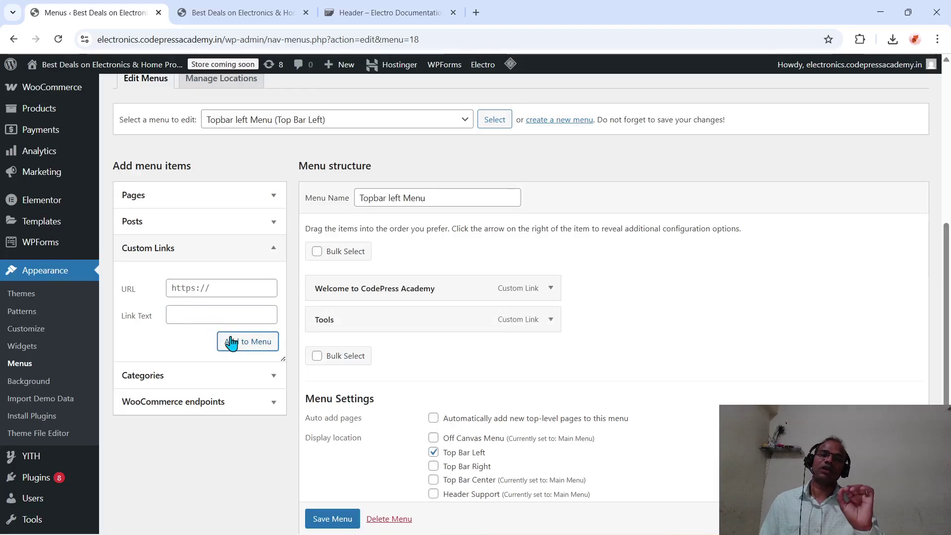
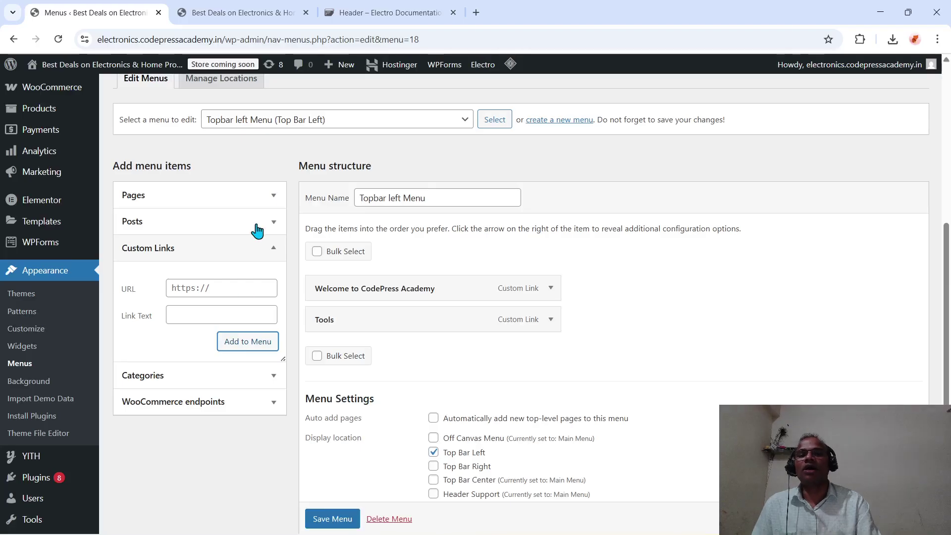
- Load the CodePress Academy demo site in a new tab and open Tools > JPG/PNG to WebP
click(475, 12)
text(demo.codepressacademy.in)
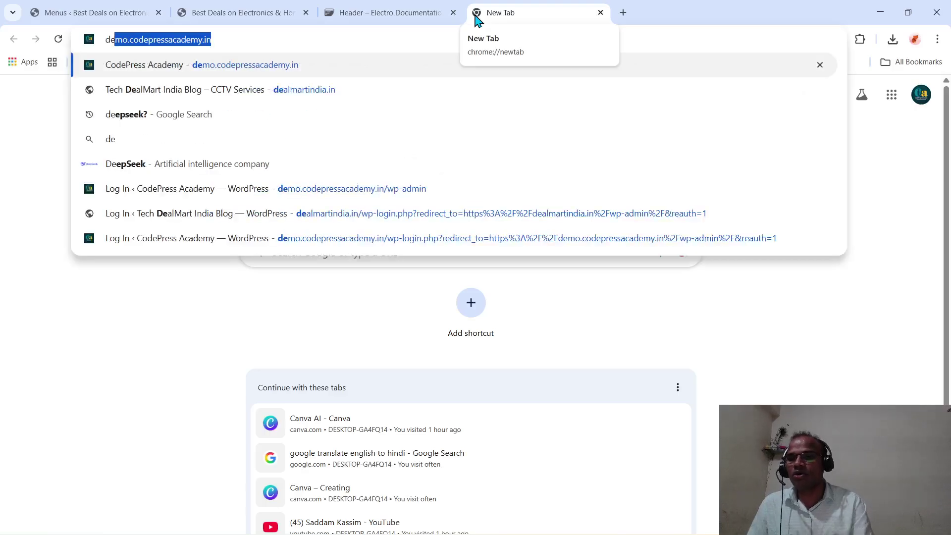
key(Return)
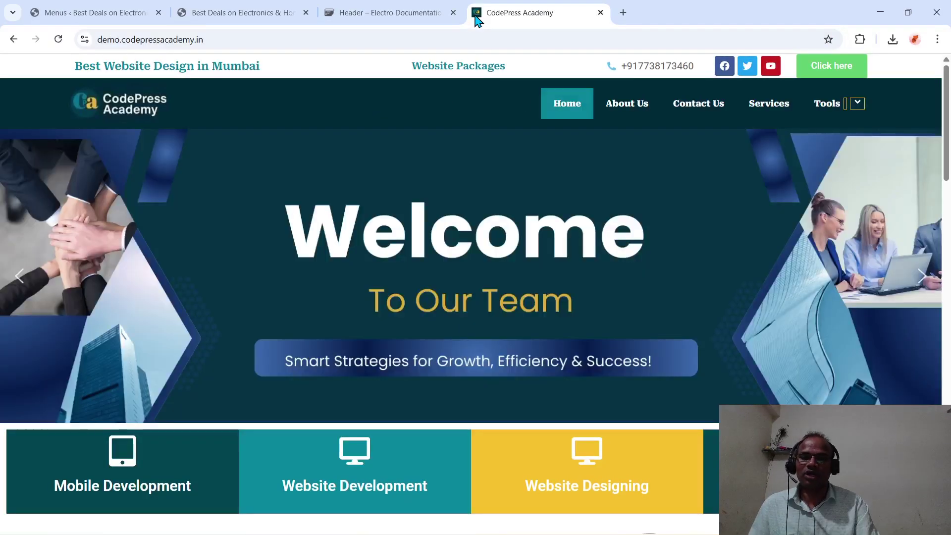
mouse_move(842, 105)
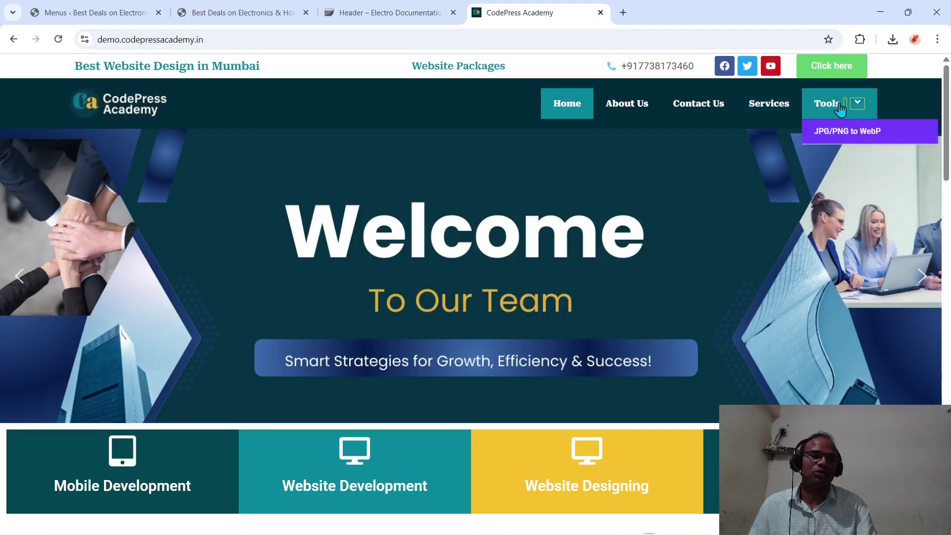
click(848, 131)
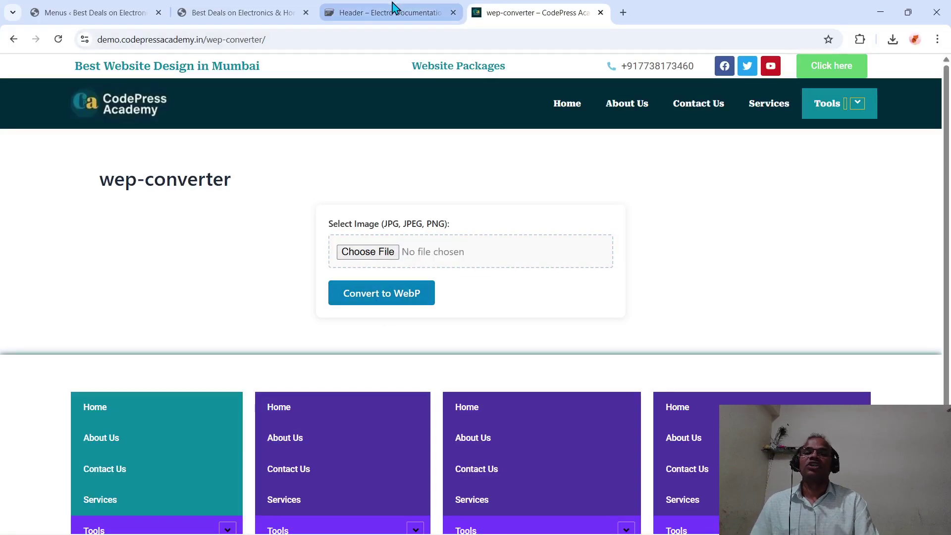
- Switch via the Electro documentation tab back to the electronics storefront
click(394, 23)
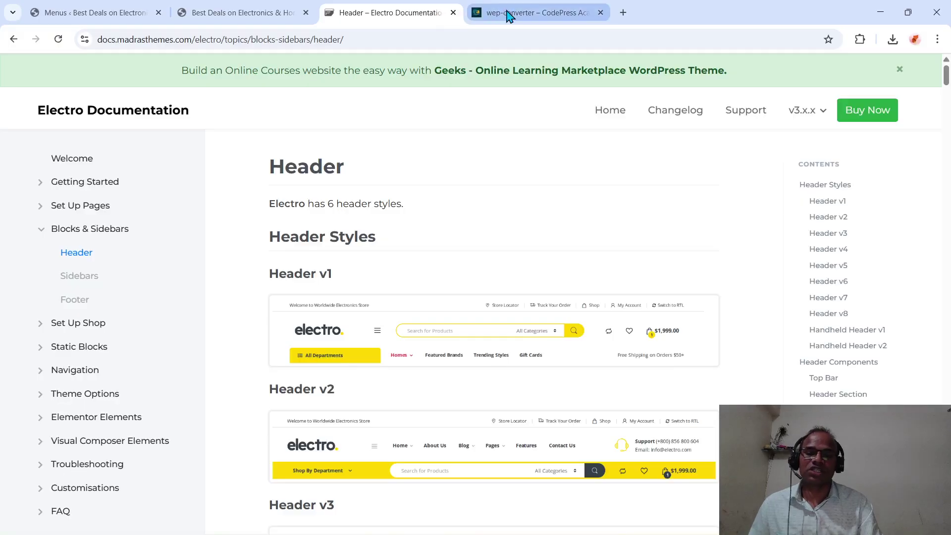
click(265, 14)
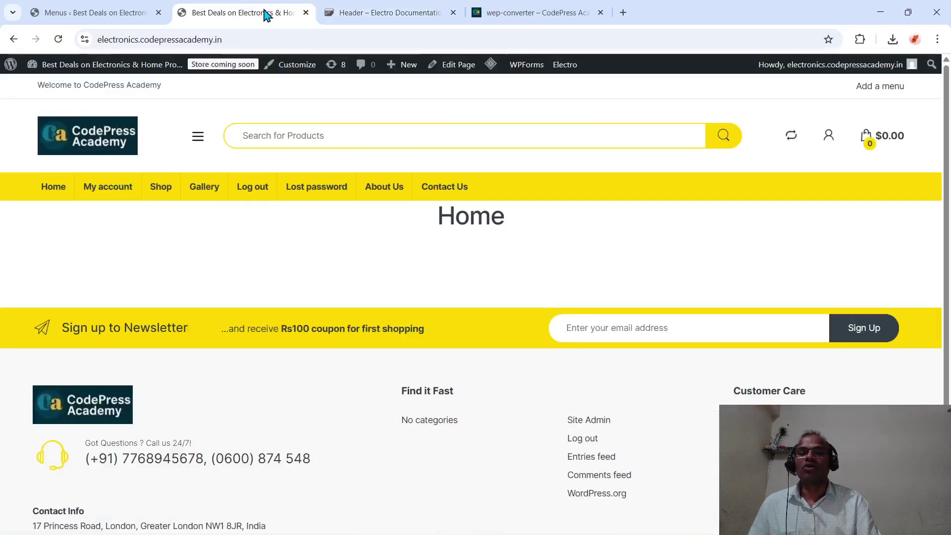
mouse_move(485, 20)
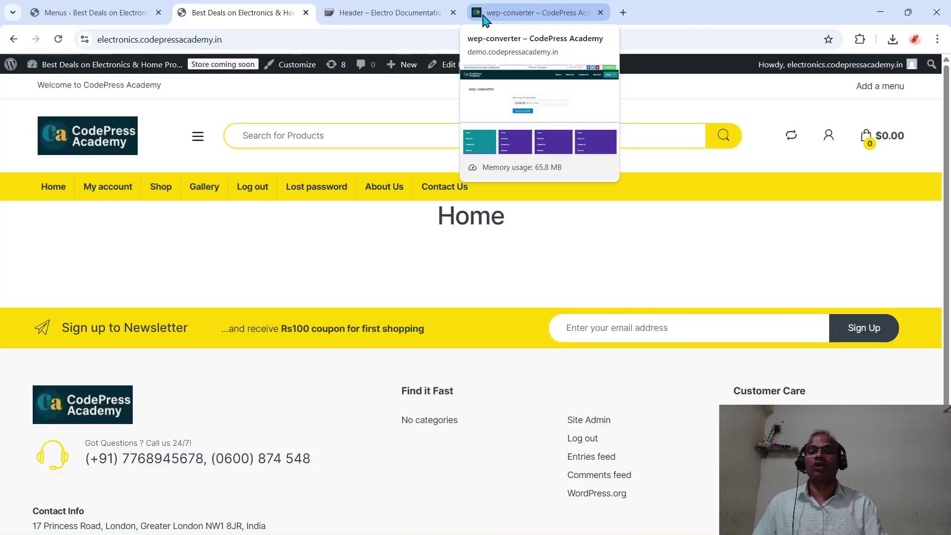
- Nest Tools under Welcome to CodePress Academy and save the Topbar left Menu
click(135, 10)
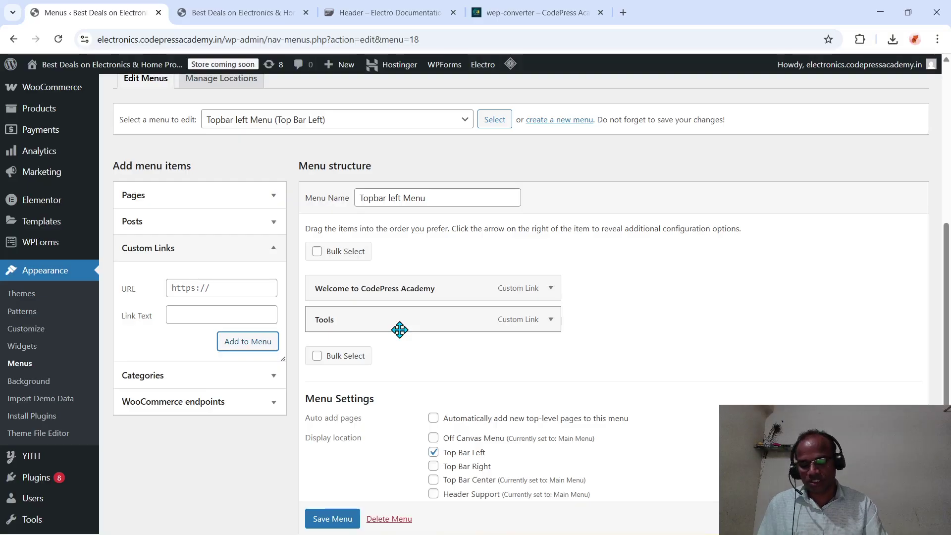
drag(399, 330, 423, 330)
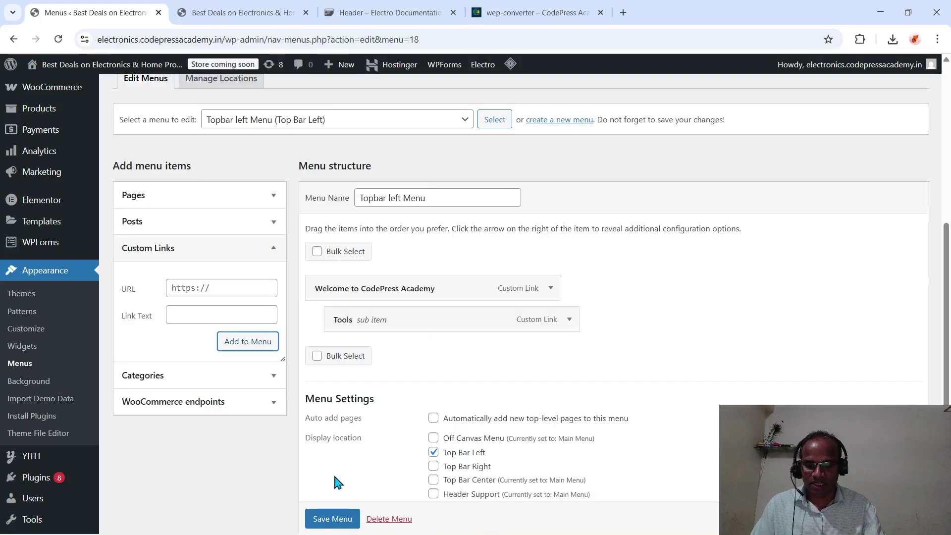
click(331, 518)
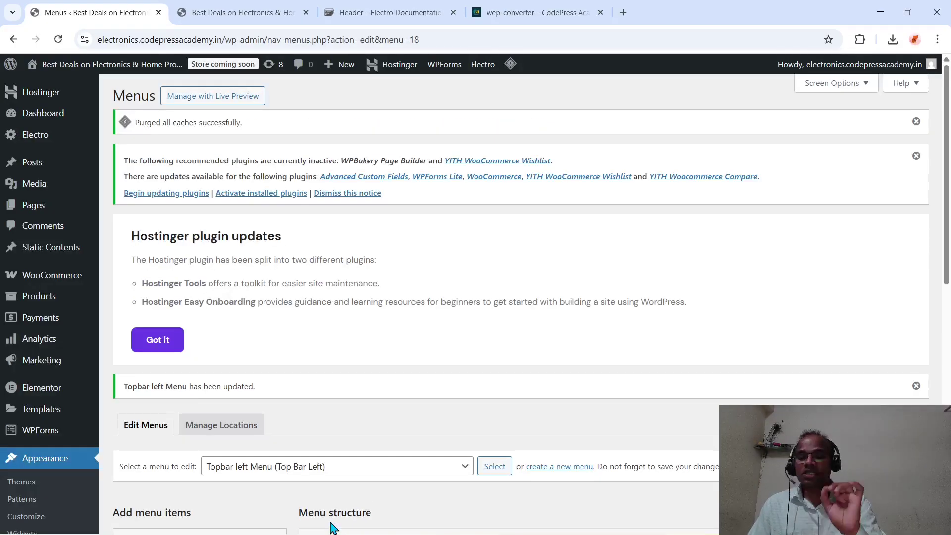
- Reload the storefront and reveal the Tools dropdown under Welcome to CodePress Academy
click(251, 16)
click(251, 38)
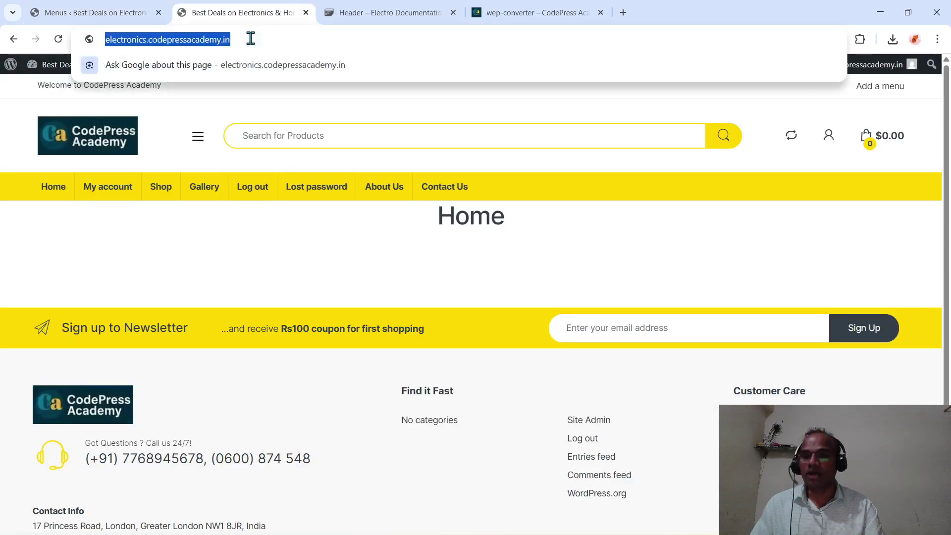
key(Return)
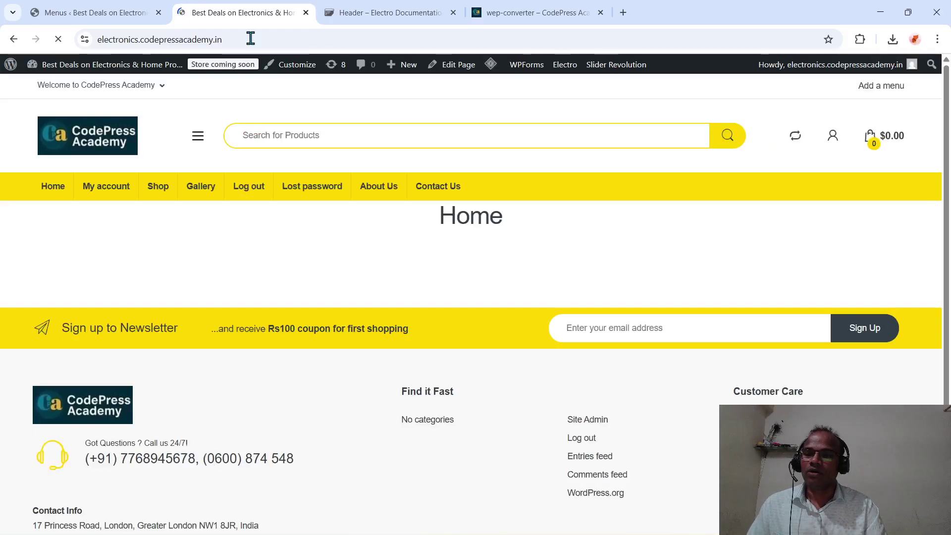
mouse_move(167, 90)
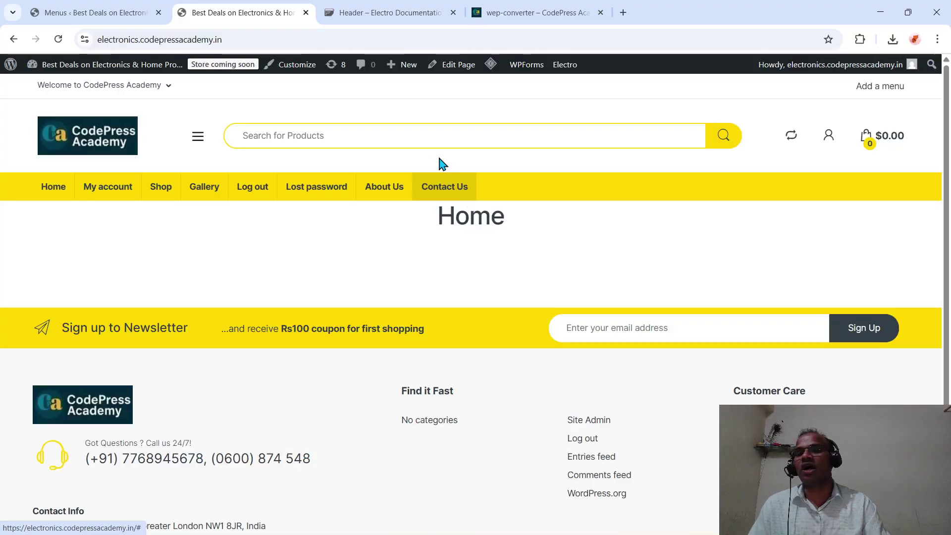
- Remove the Tools sub-item from the Topbar left Menu
click(113, 14)
scroll(275, 412, down, 2)
scroll(276, 413, down, 3)
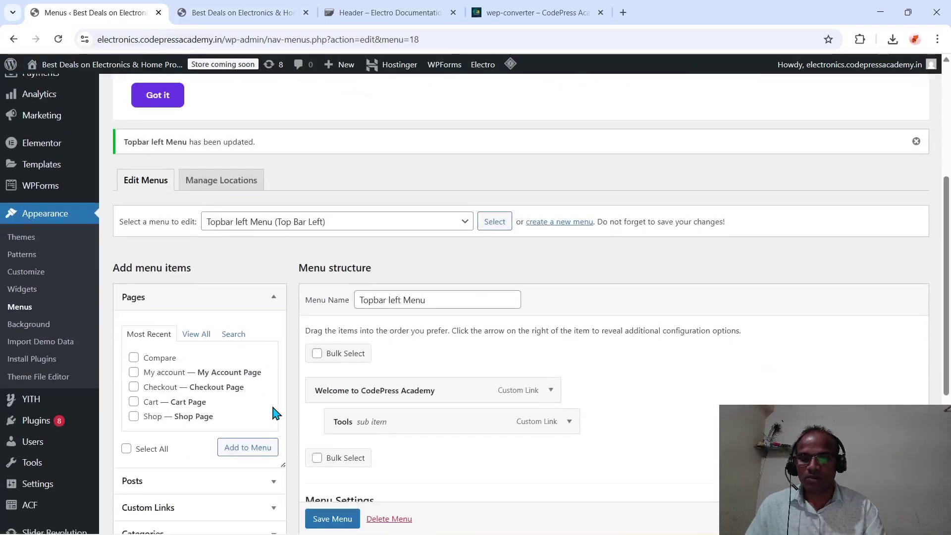
click(570, 418)
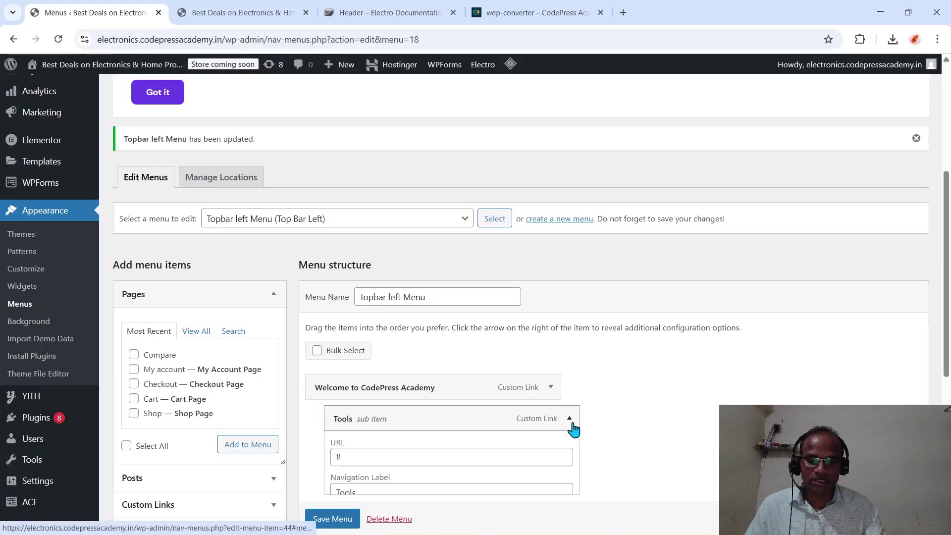
scroll(572, 418, down, 4)
click(343, 415)
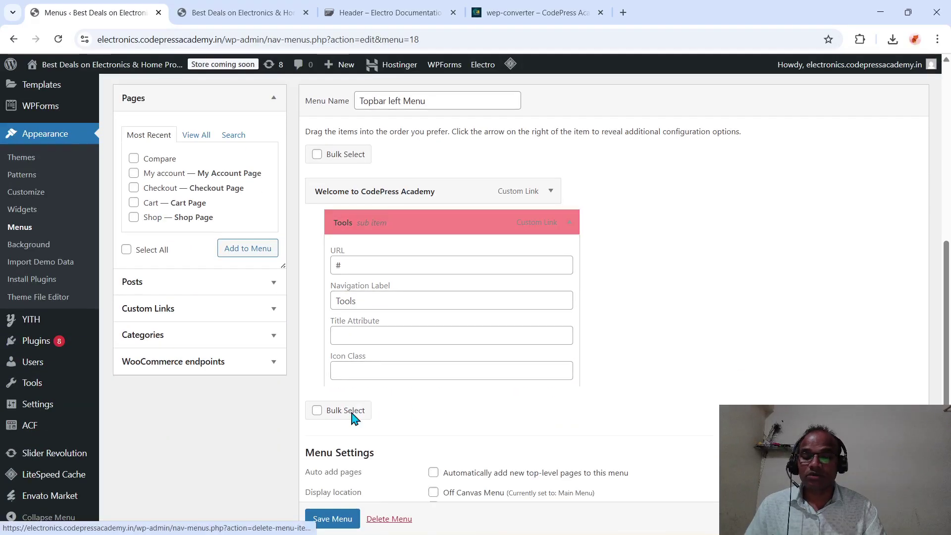
scroll(351, 414, up, 2)
scroll(351, 419, up, 3)
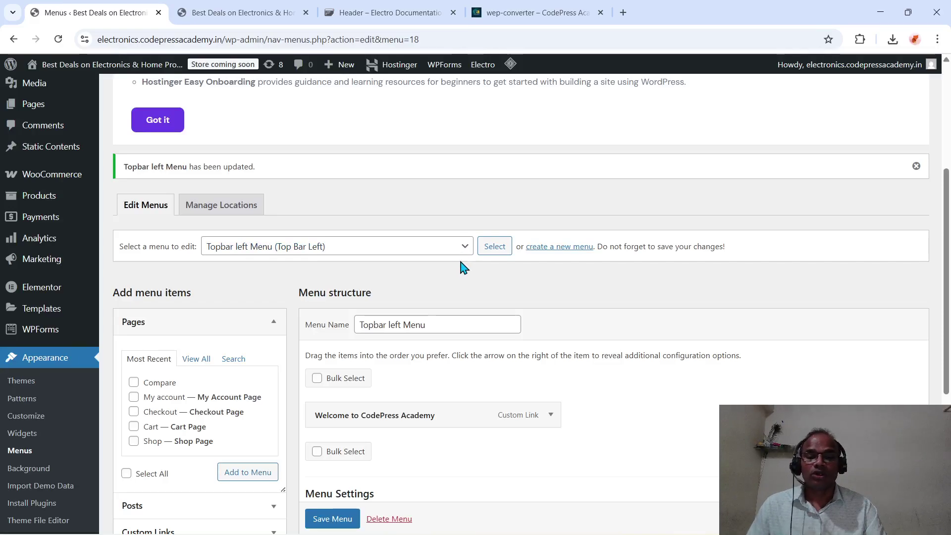
- Save the Topbar left Menu without Tools and bring up a blank new-menu form
click(456, 248)
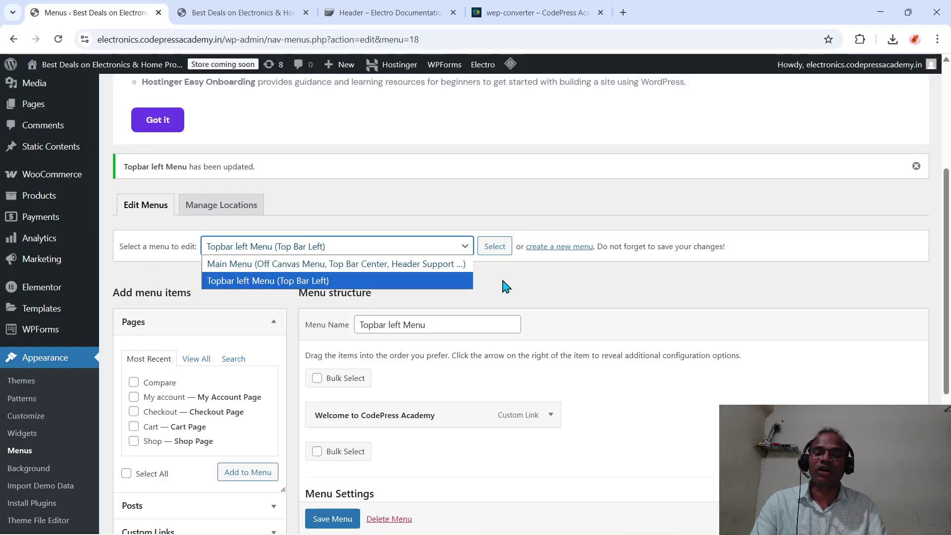
click(558, 252)
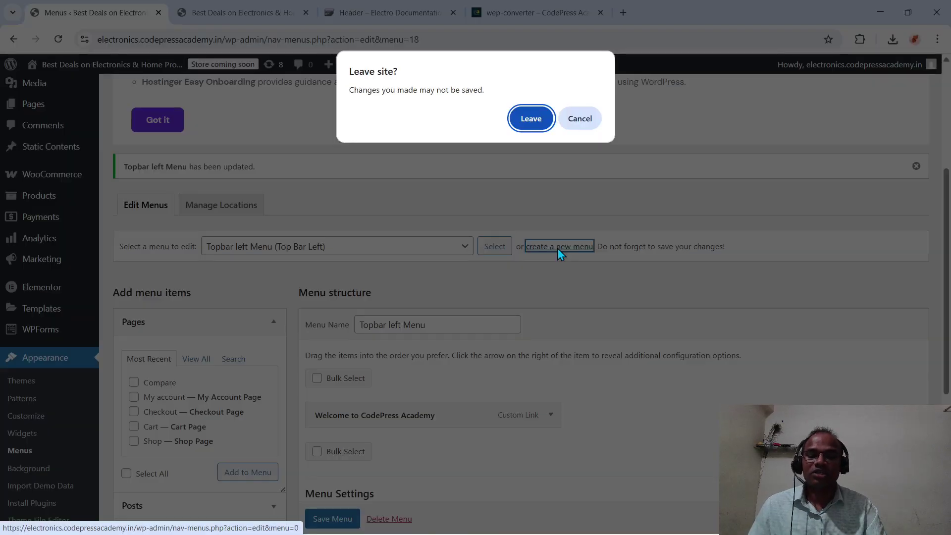
click(578, 126)
scroll(574, 244, down, 5)
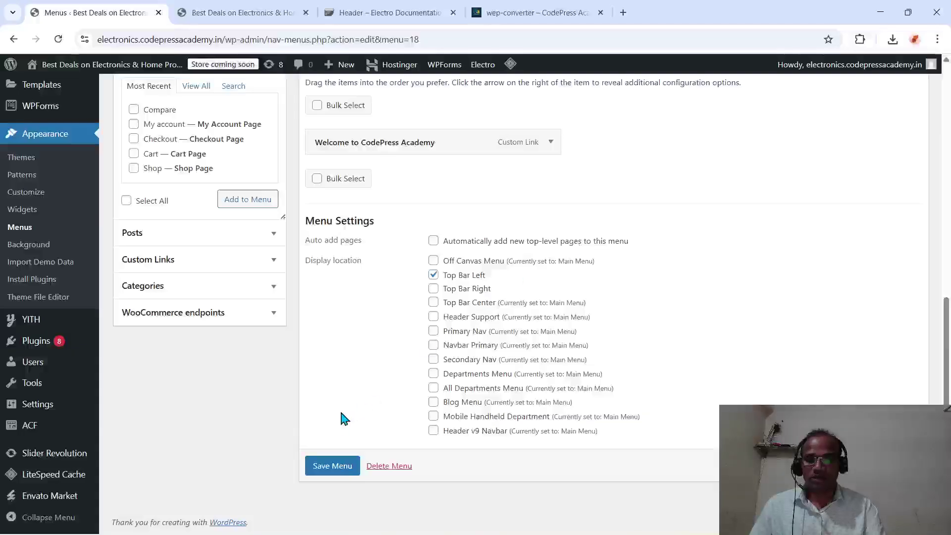
click(331, 467)
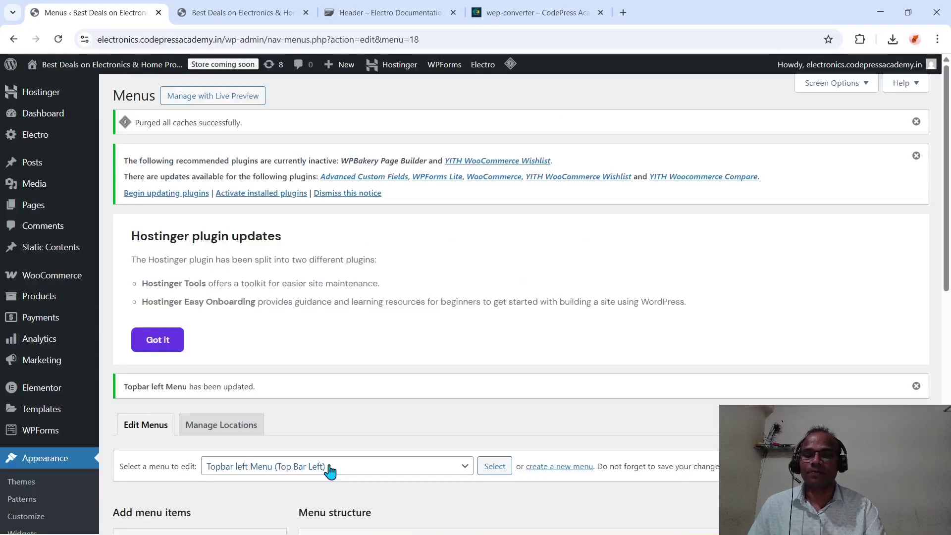
scroll(479, 419, down, 5)
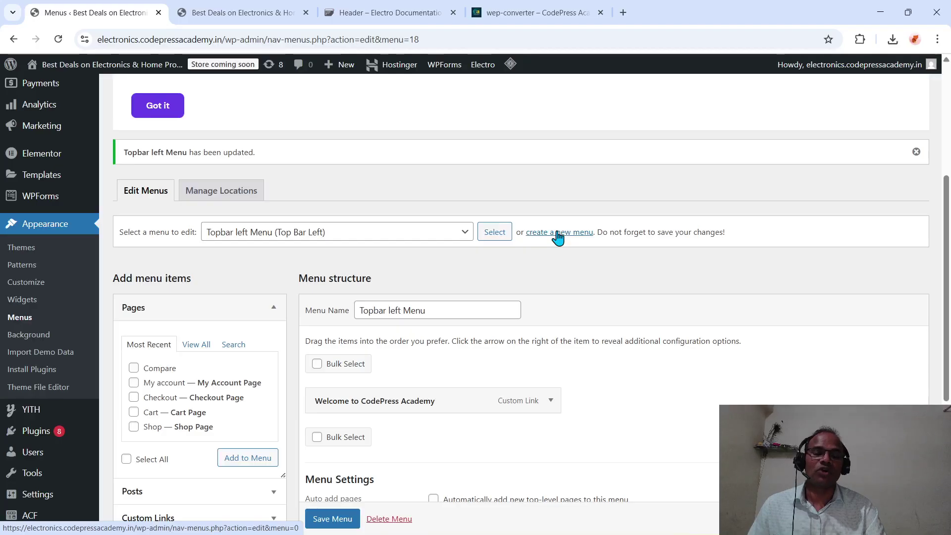
click(557, 236)
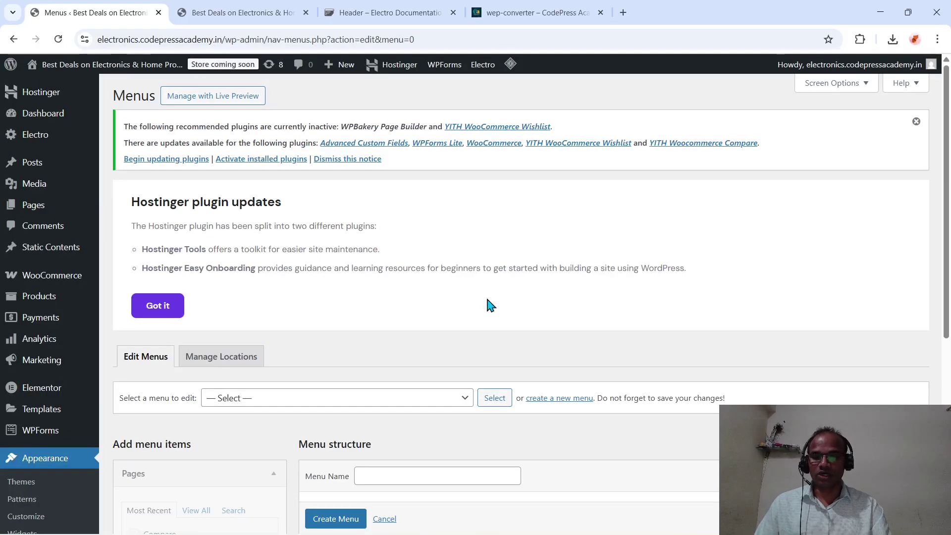
- Enter 'Topbar Right' as the new menu name, checking the existing menus list
scroll(460, 406, down, 4)
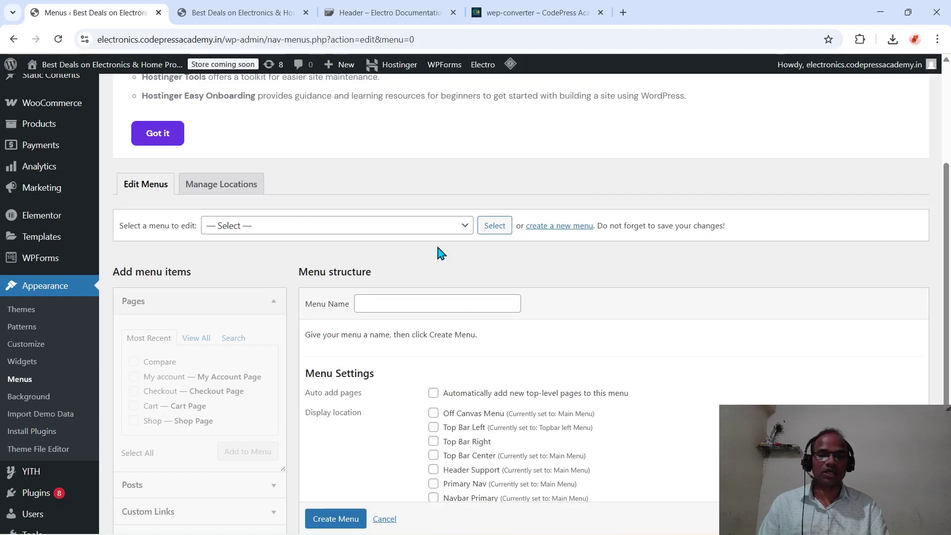
click(395, 304)
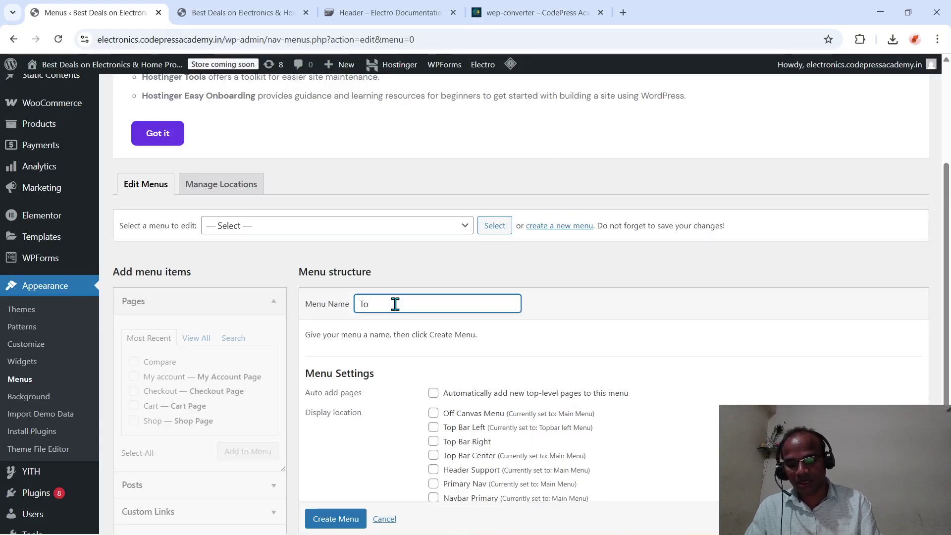
text(Topba)
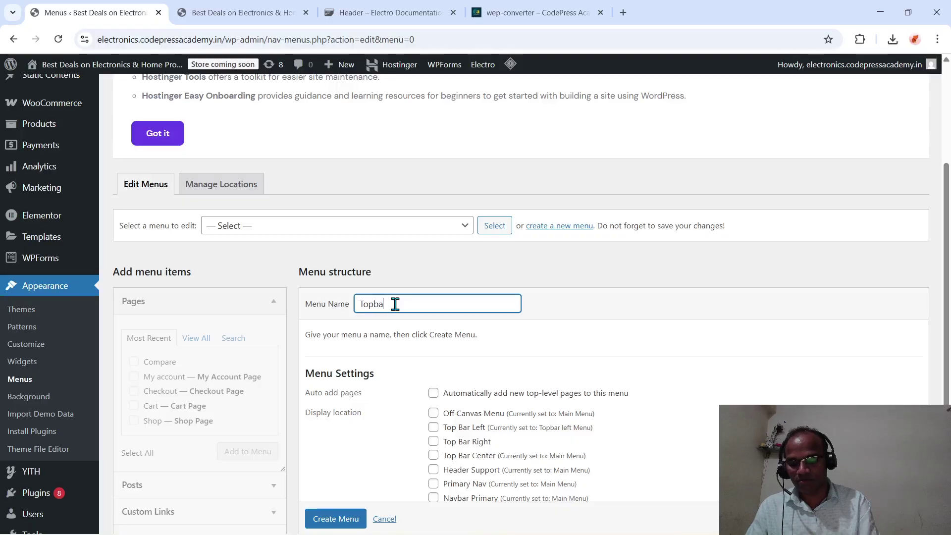
text(r )
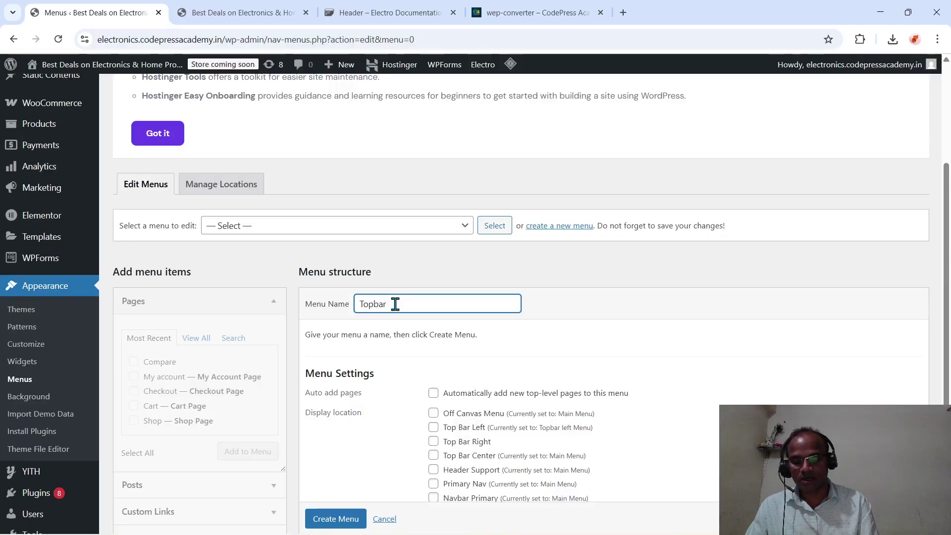
text(Right)
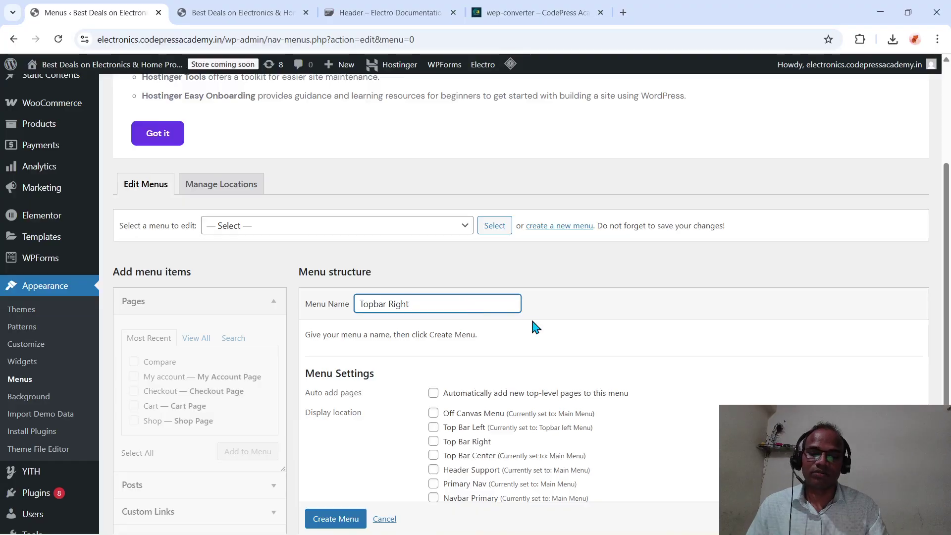
click(466, 229)
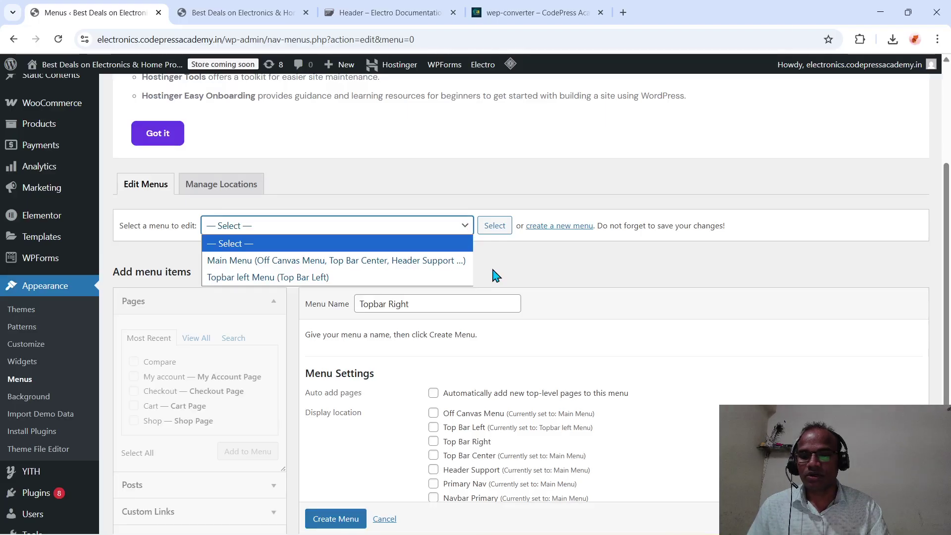
click(581, 317)
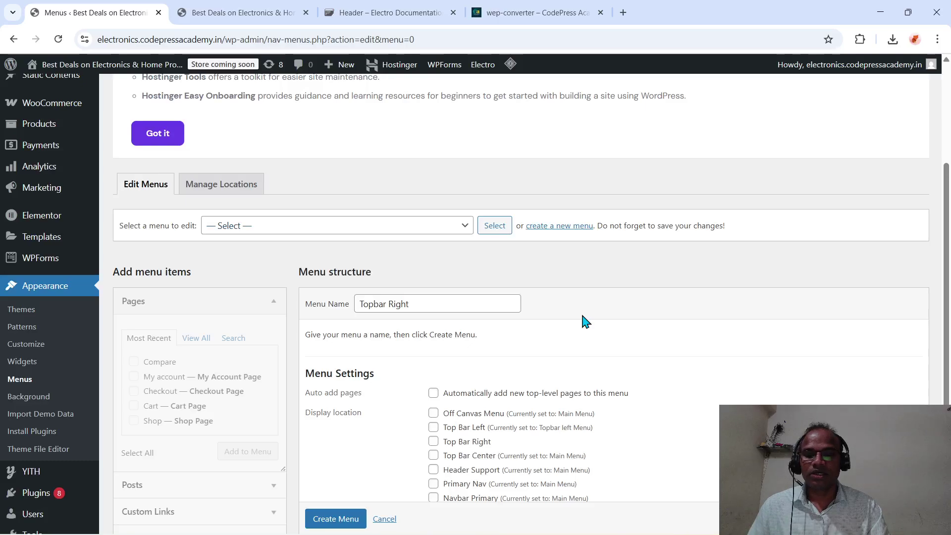
click(495, 231)
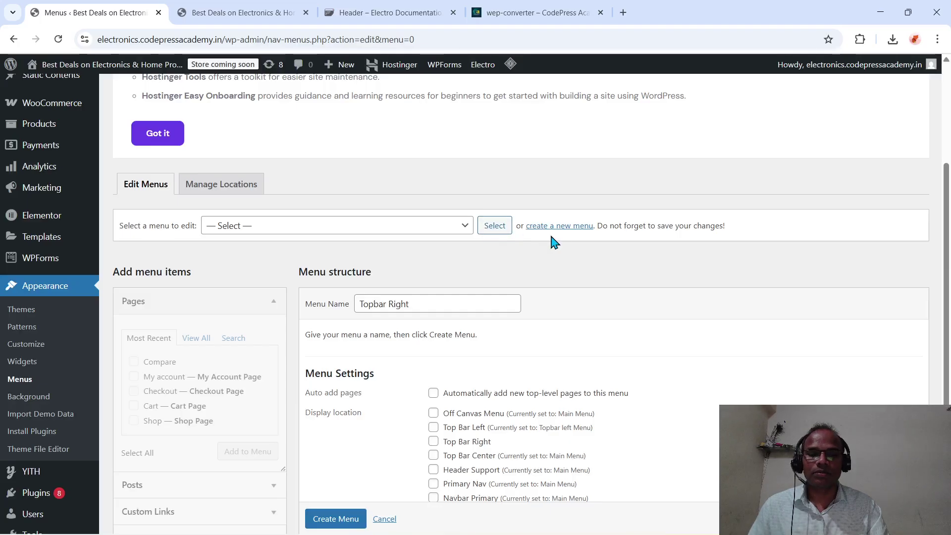
scroll(542, 294, down, 2)
scroll(542, 294, down, 1)
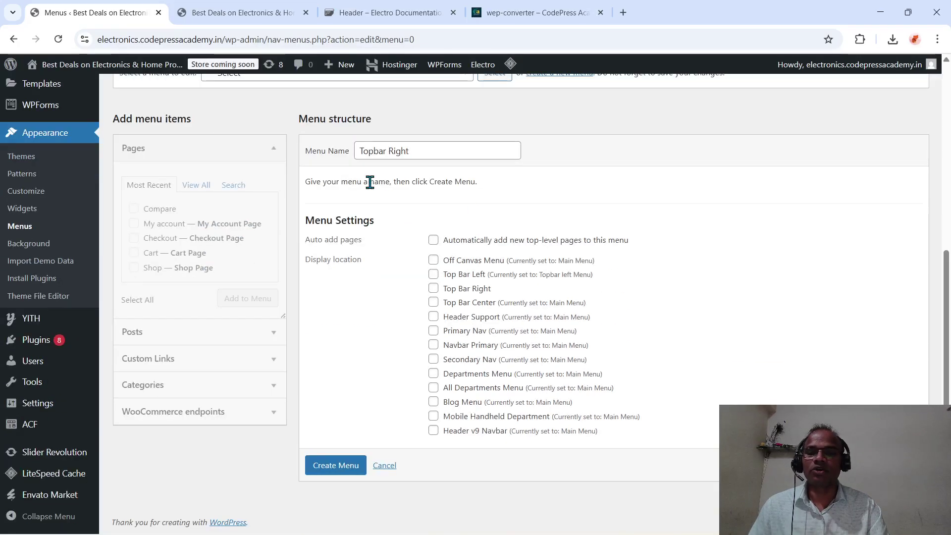
scroll(370, 183, up, 2)
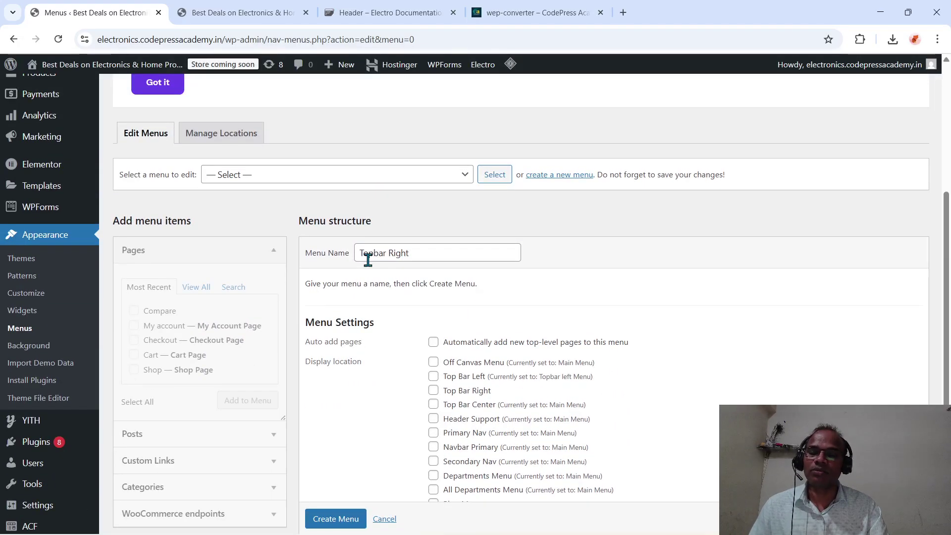
click(466, 179)
click(549, 231)
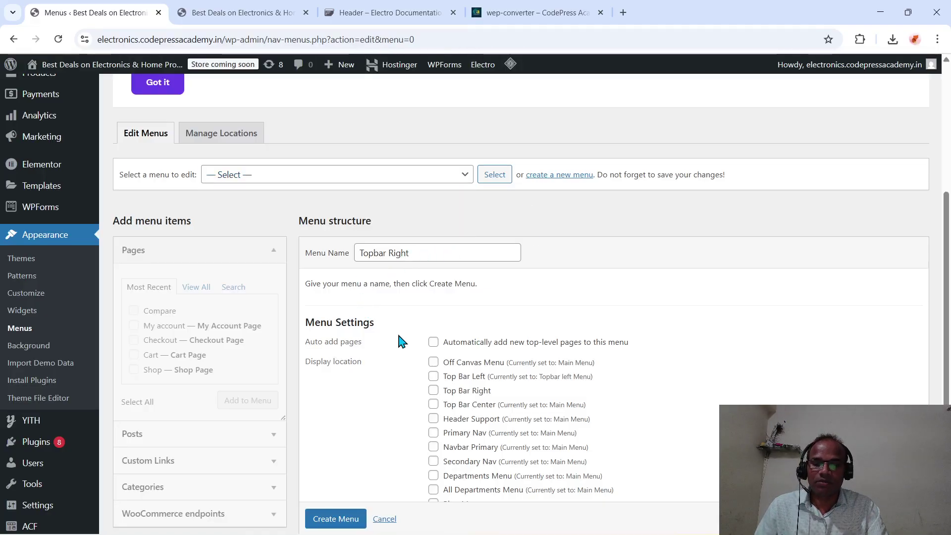
- Create the Topbar Right menu assigned to the Top Bar Right location
scroll(398, 336, down, 1)
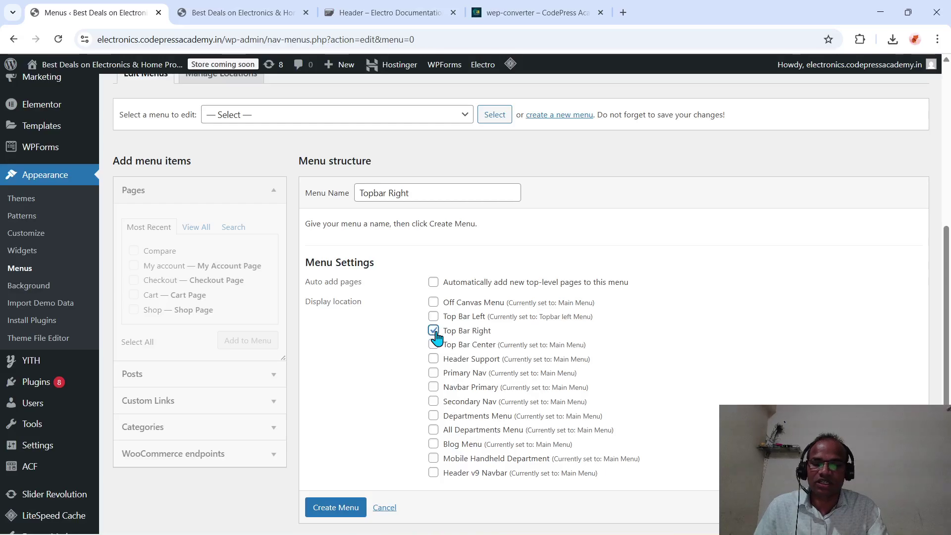
click(341, 506)
scroll(343, 508, down, 1)
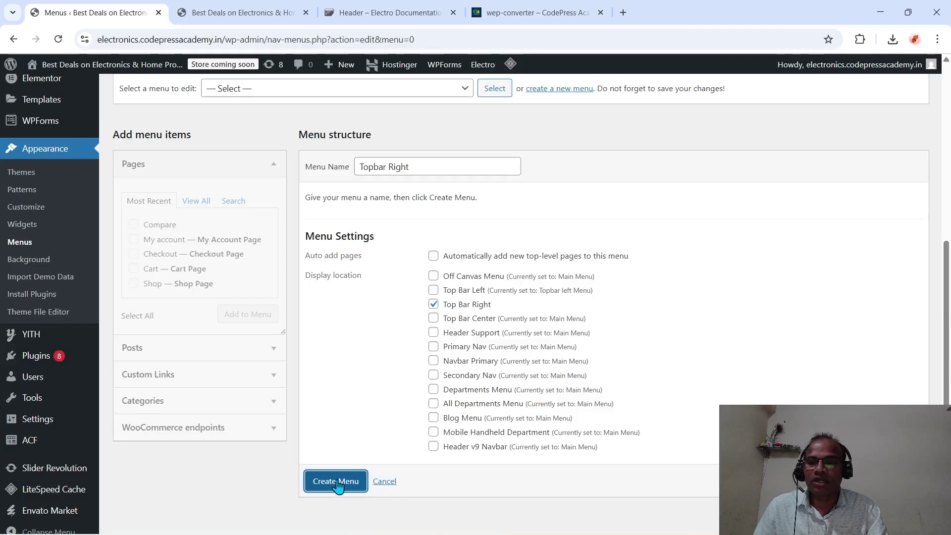
click(338, 483)
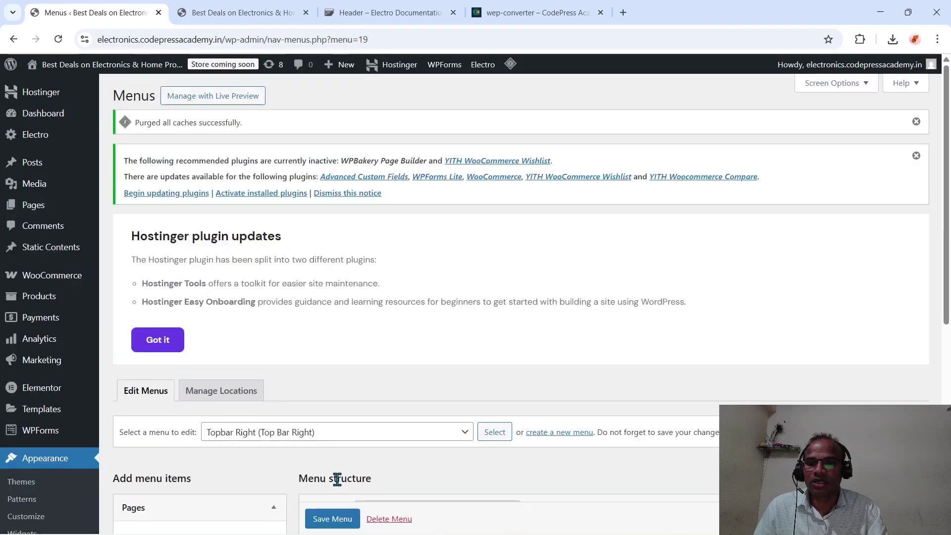
- Confirm Topbar Right (Top Bar Right) is listed beside Main Menu and Topbar left Menu
scroll(337, 479, down, 5)
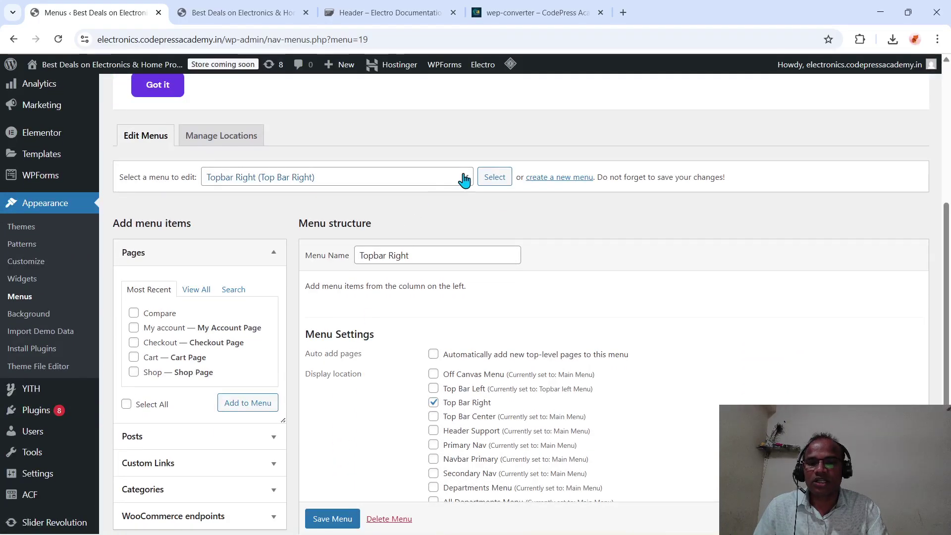
click(463, 178)
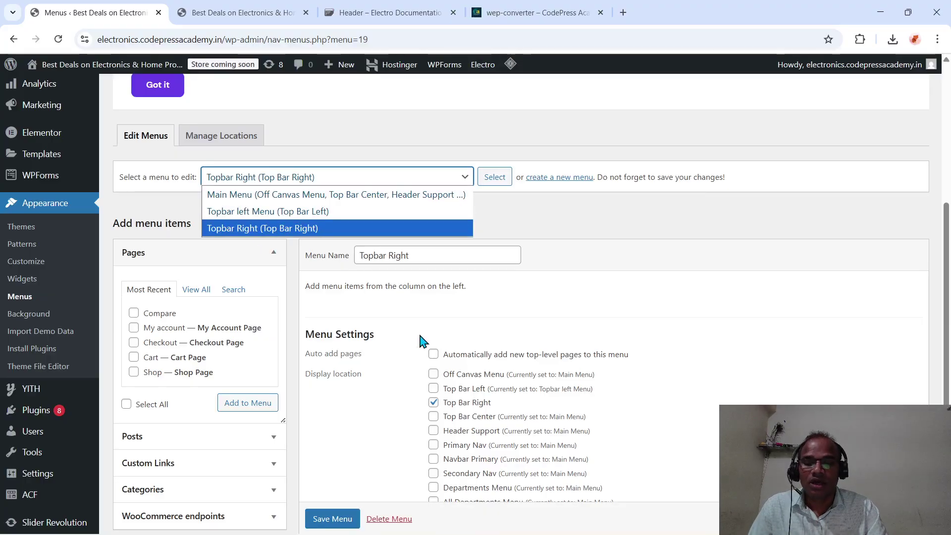
scroll(420, 342, down, 2)
scroll(359, 337, up, 1)
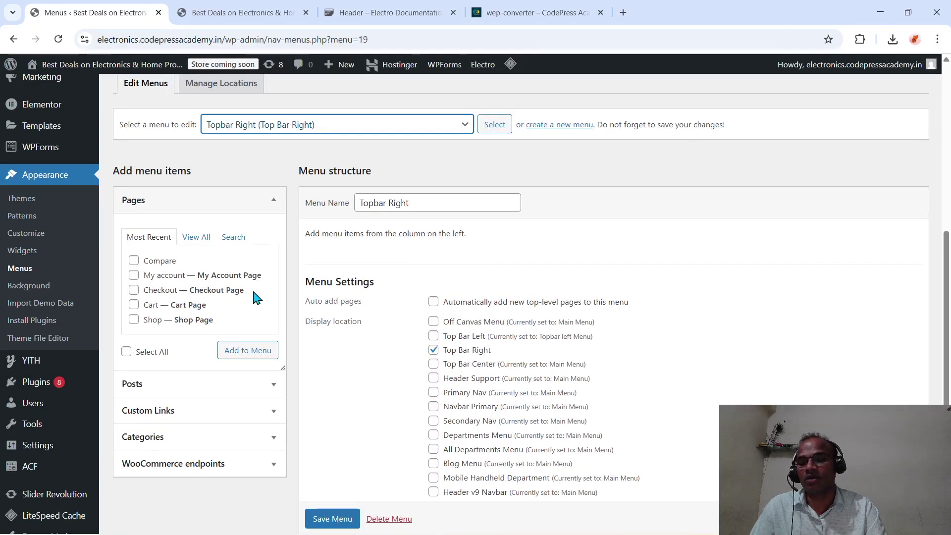
- Add the WooCommerce Account details endpoint to the Topbar Right menu
scroll(239, 456, down, 1)
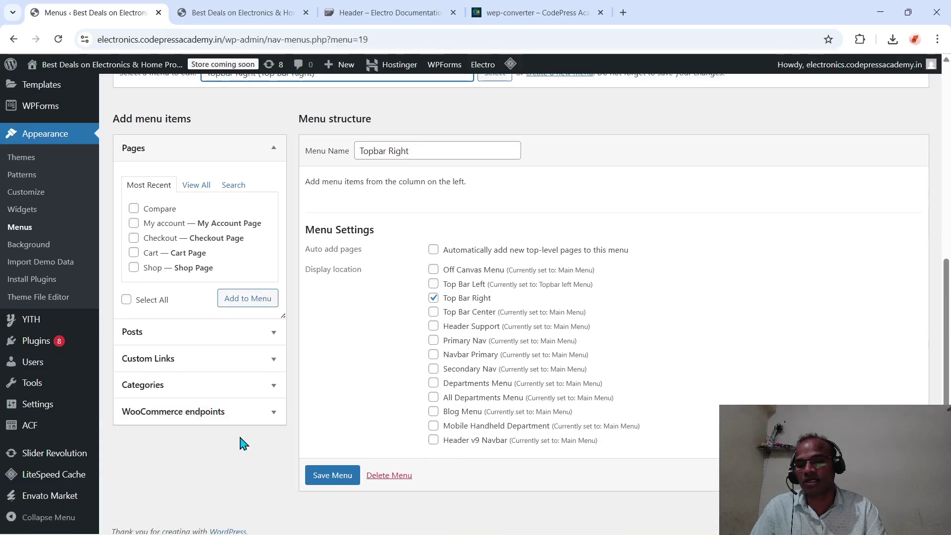
click(261, 416)
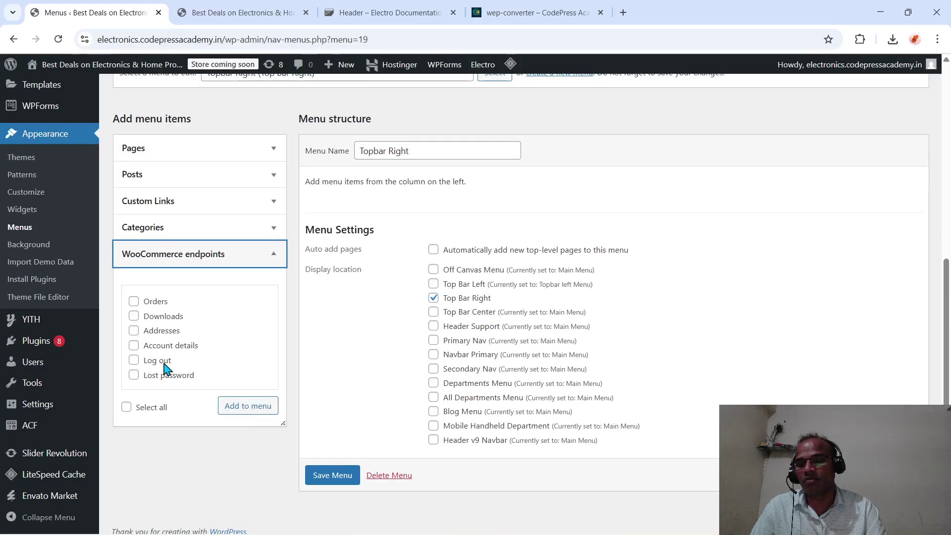
click(133, 346)
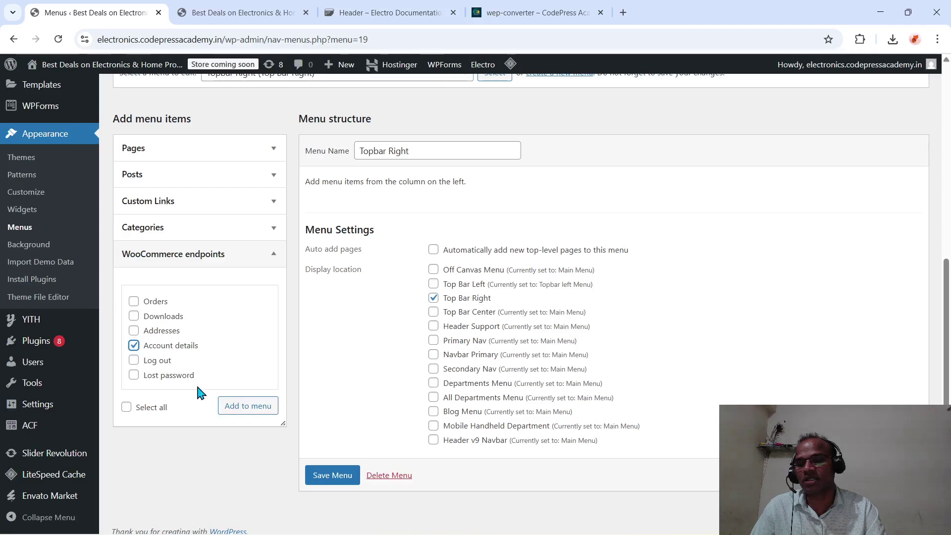
click(231, 407)
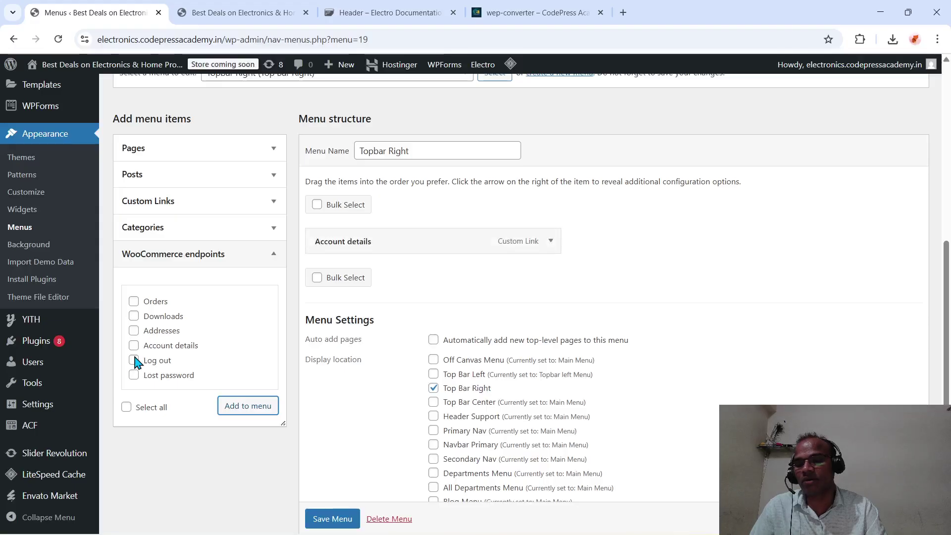
- Change the Account details item's Navigation Label to My Account
click(549, 242)
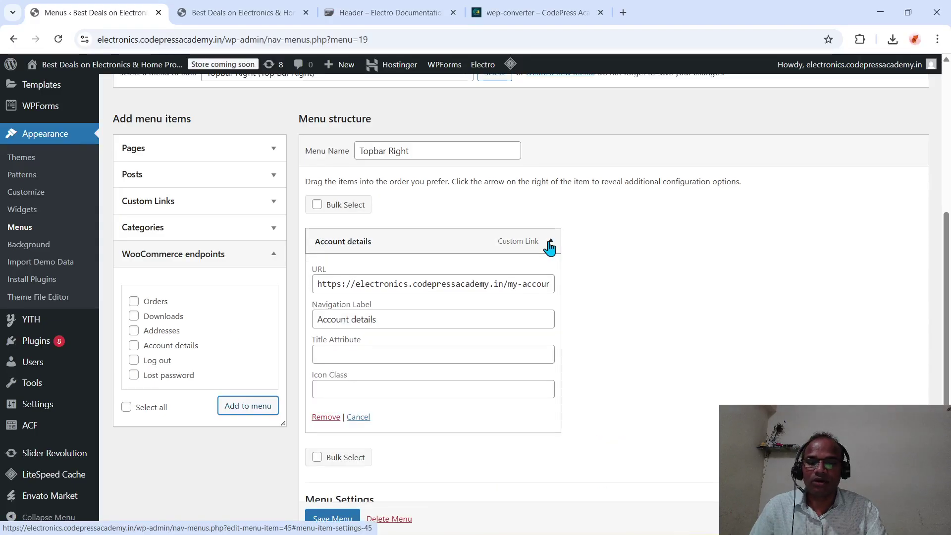
click(531, 289)
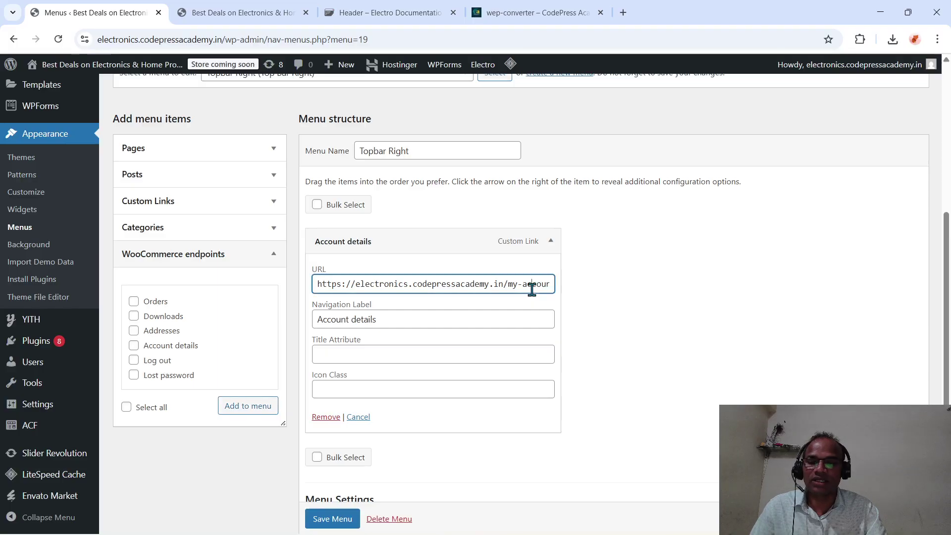
click(550, 242)
click(550, 242)
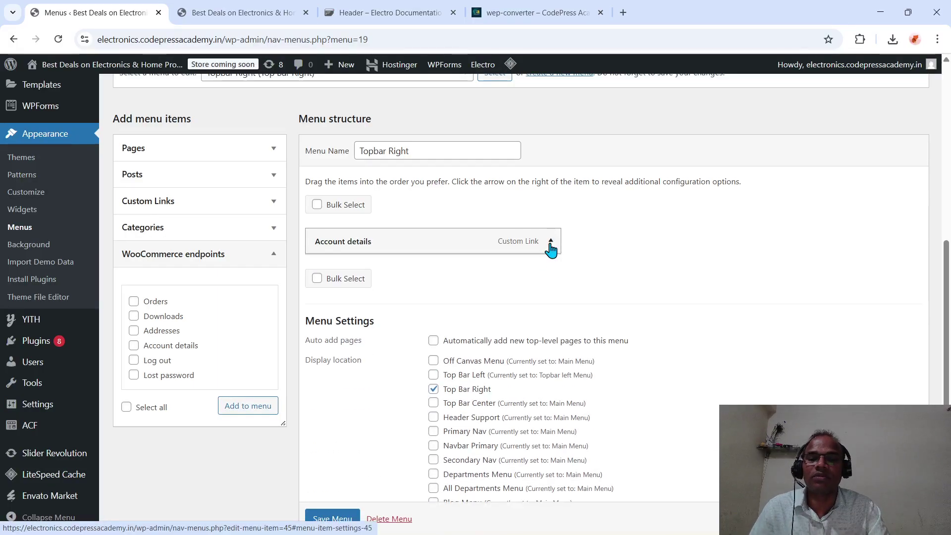
click(434, 322)
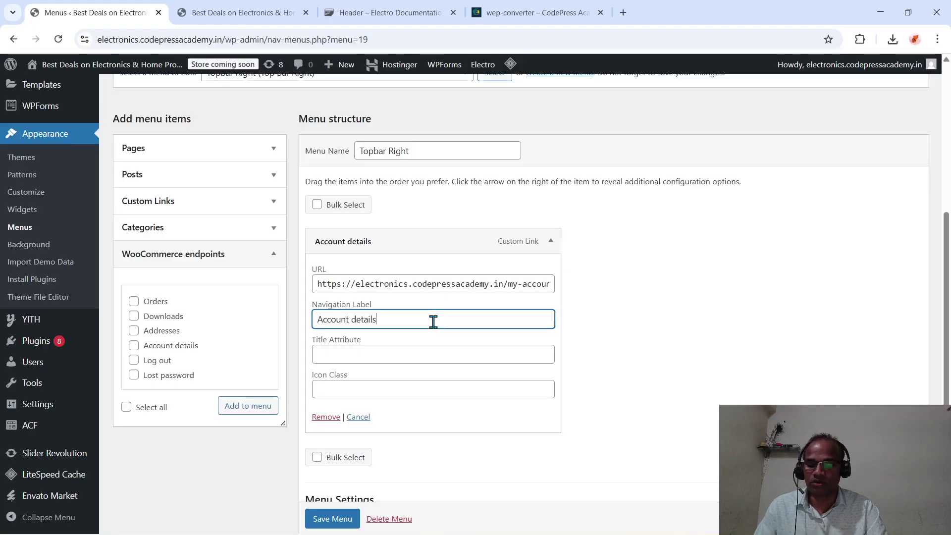
key(ctrl+a)
text(My)
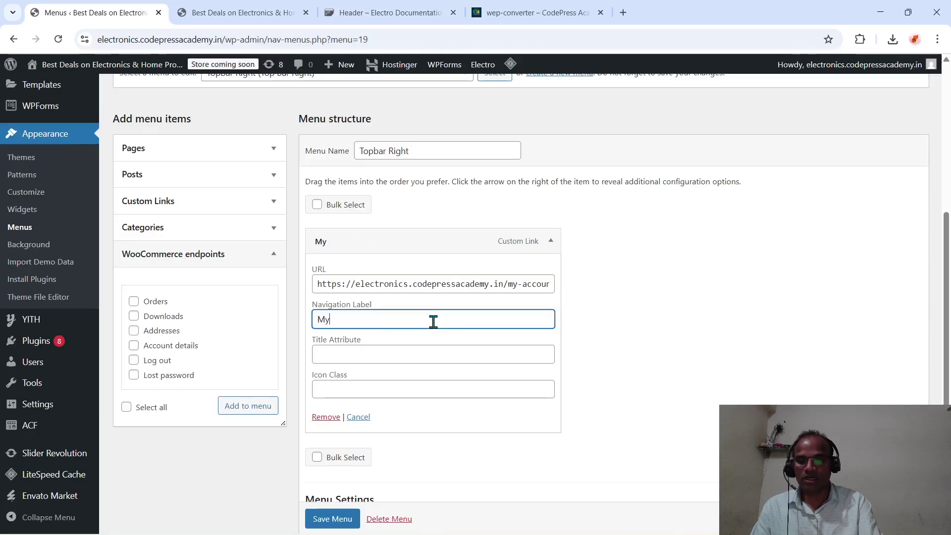
text( Account)
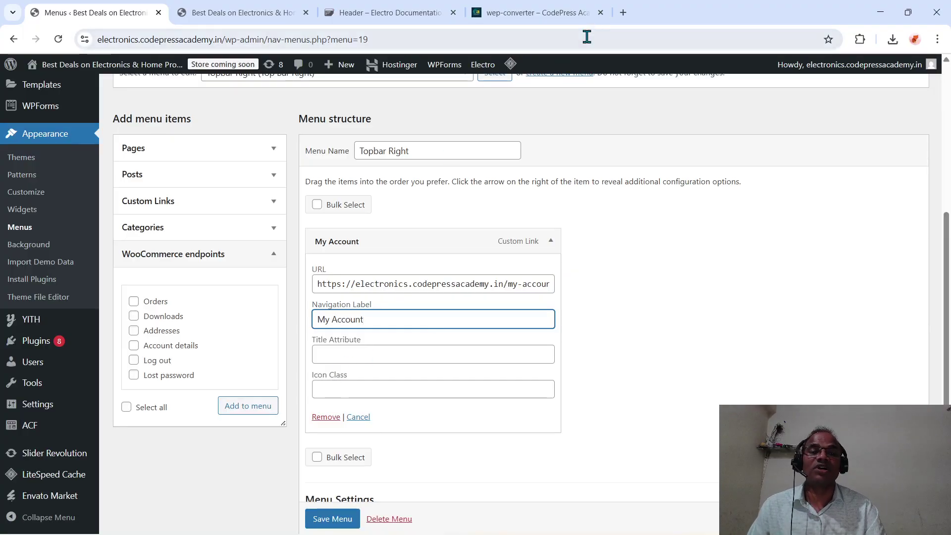
- Search Google in a new tab for a WooCommerce my account fafa icon
click(622, 12)
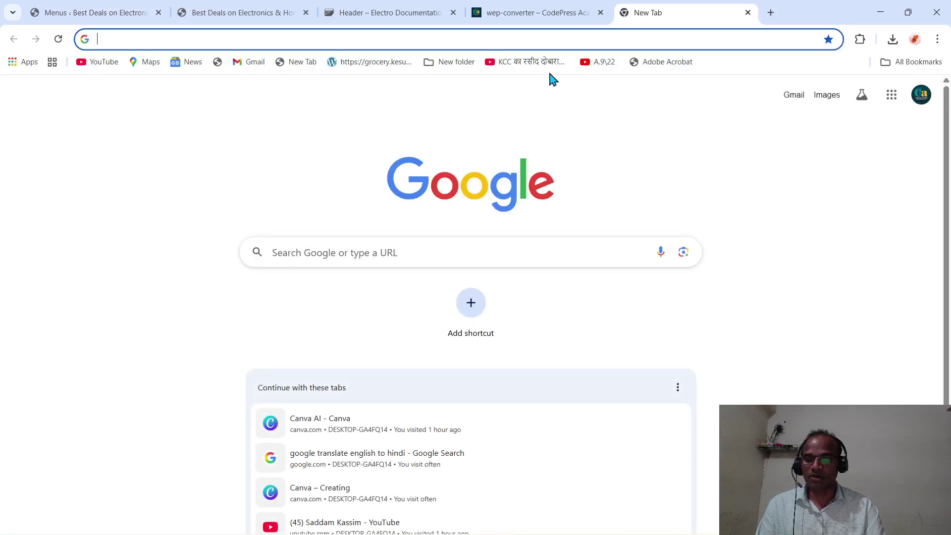
text(woo)
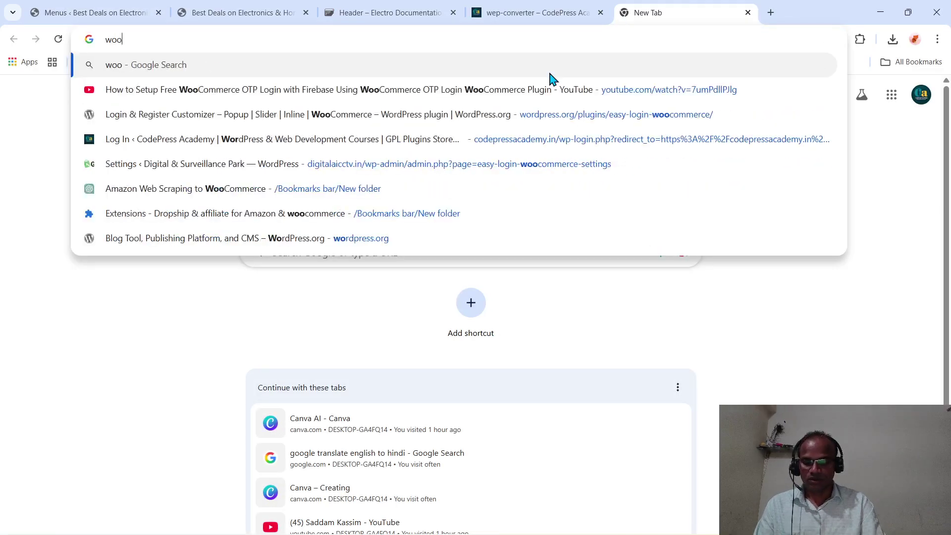
text(commerce)
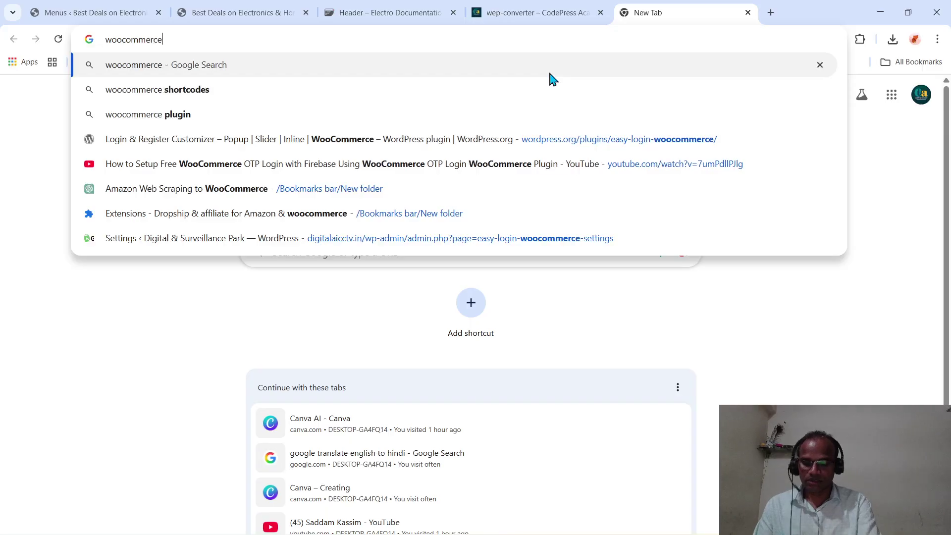
text( my acc)
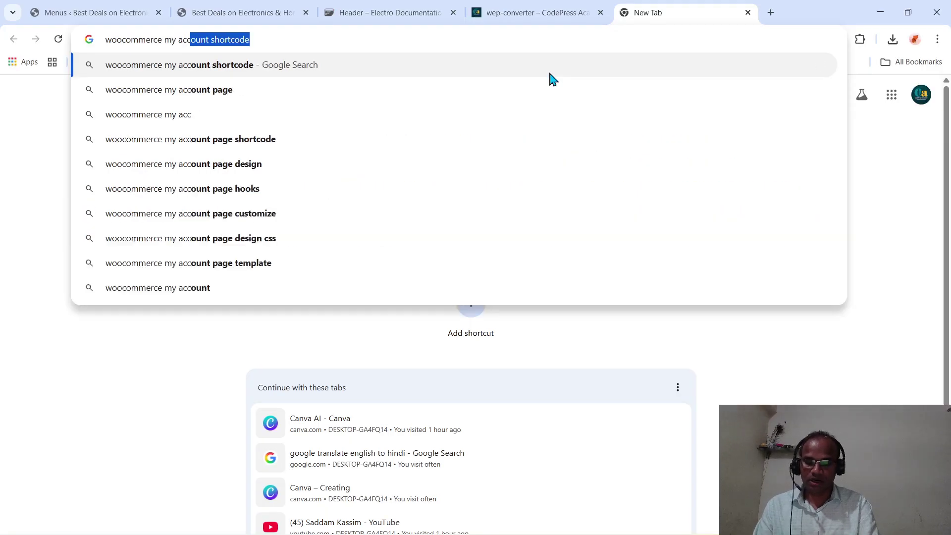
text(ount shortcode)
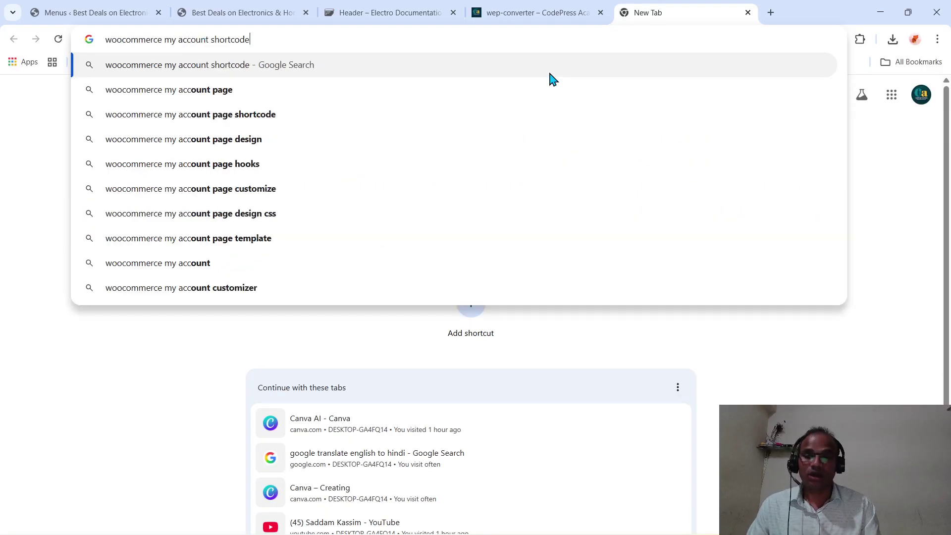
key(BackSpace)
key(BackSpace)
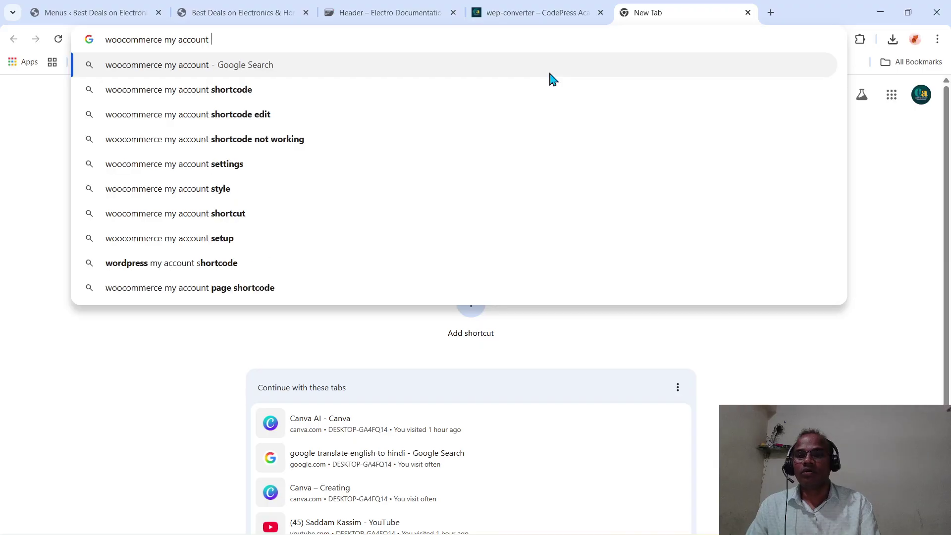
text(fafa icon)
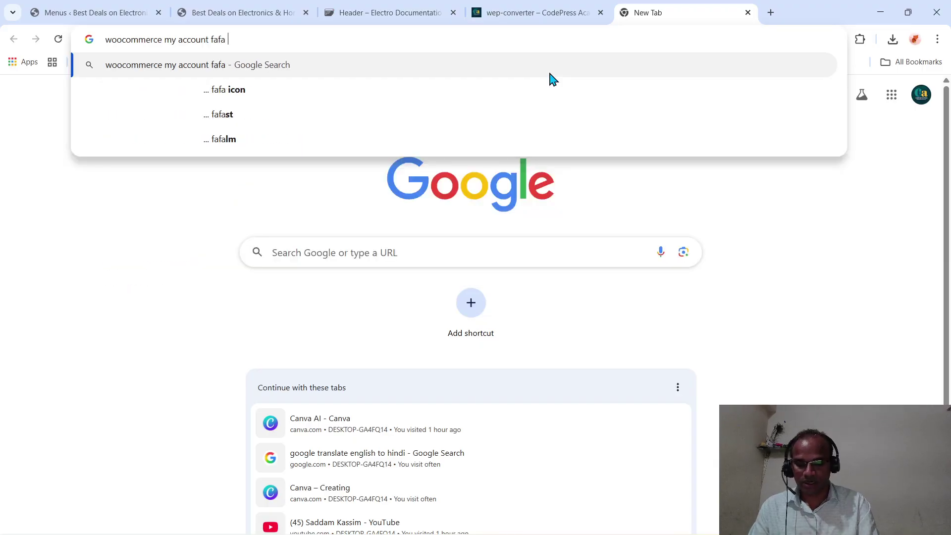
key(Return)
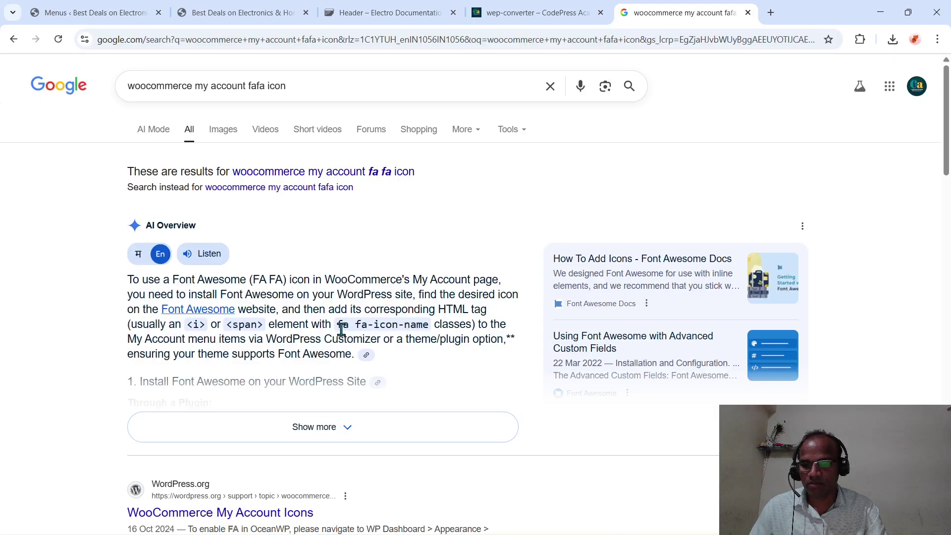
- Select the fa fa-user class in the expanded AI Overview answer
scroll(342, 330, down, 1)
click(324, 399)
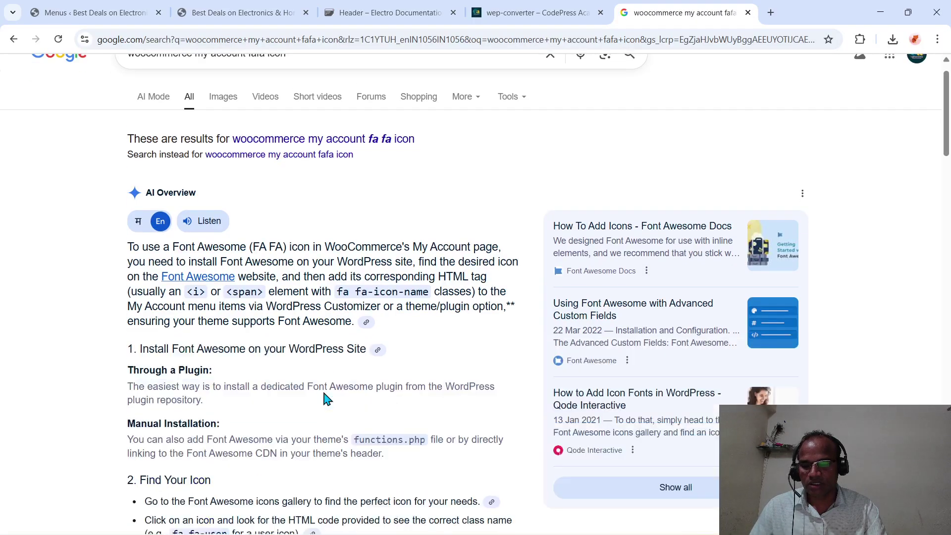
scroll(324, 393, down, 3)
scroll(324, 392, down, 2)
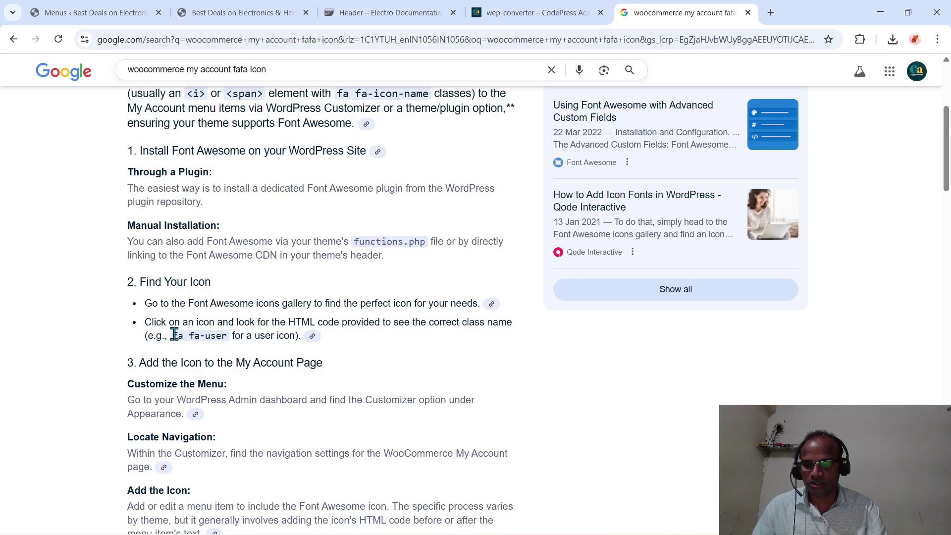
drag(174, 335, 227, 338)
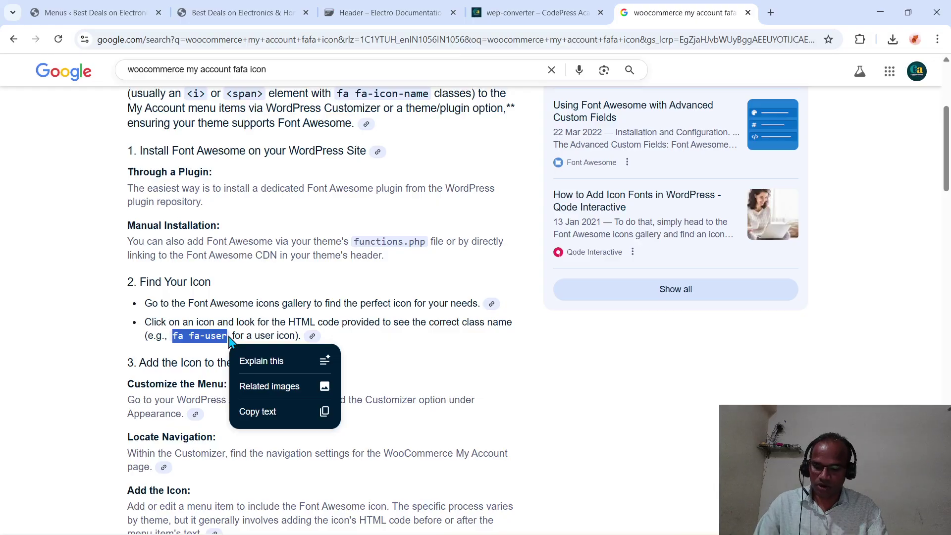
mouse_move(229, 338)
mouse_down()
mouse_move(323, 123)
mouse_move(295, 418)
mouse_move(224, 357)
mouse_move(227, 338)
mouse_up()
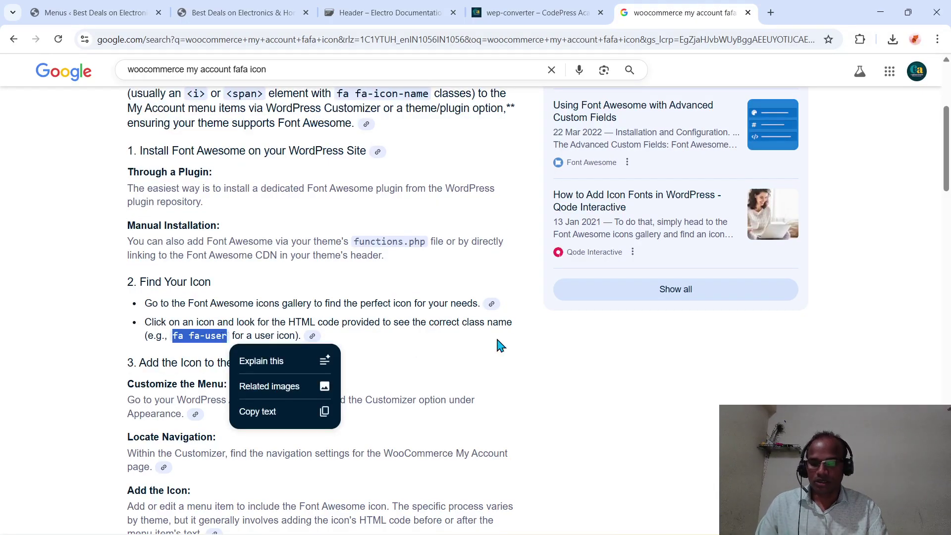
click(142, 13)
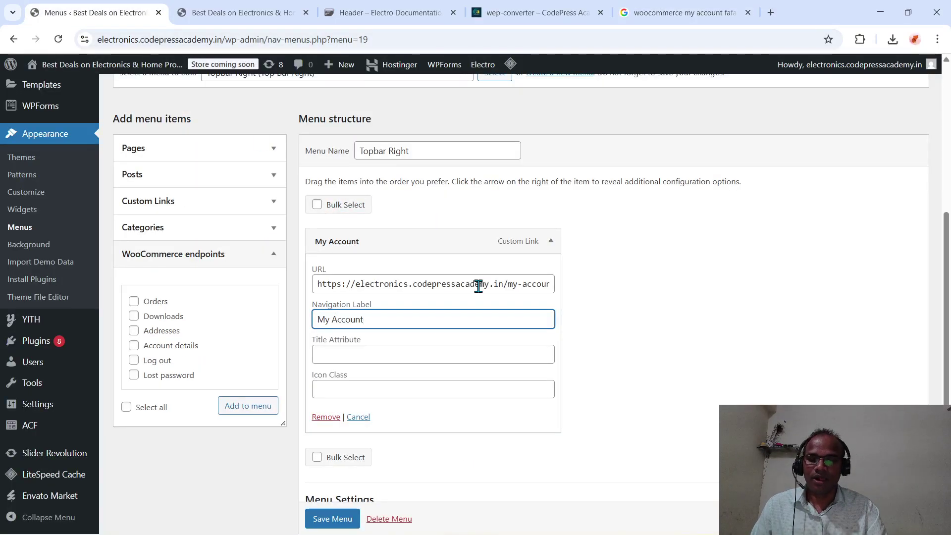
- Save the Topbar Right menu, then switch to the 'Best Deals on Electronics' tab
scroll(478, 286, down, 1)
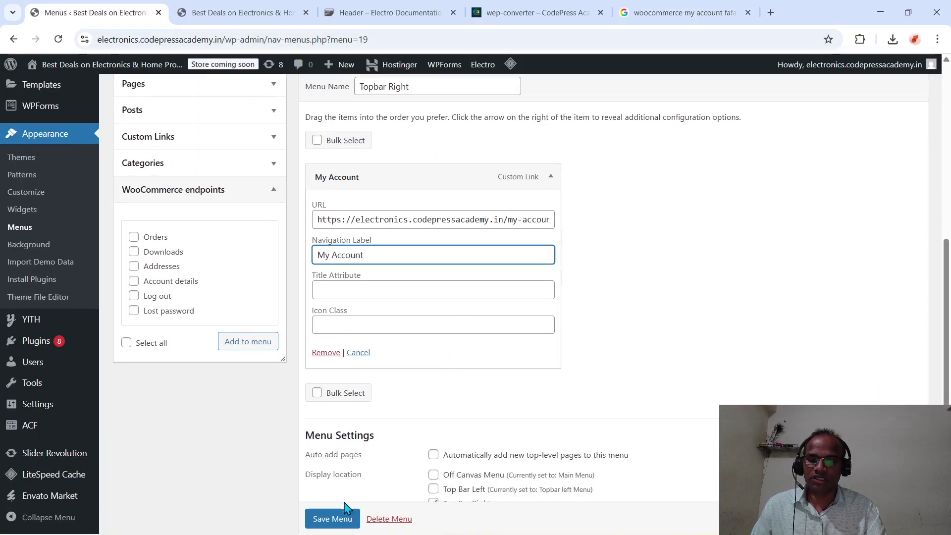
scroll(331, 525, down, 1)
click(331, 520)
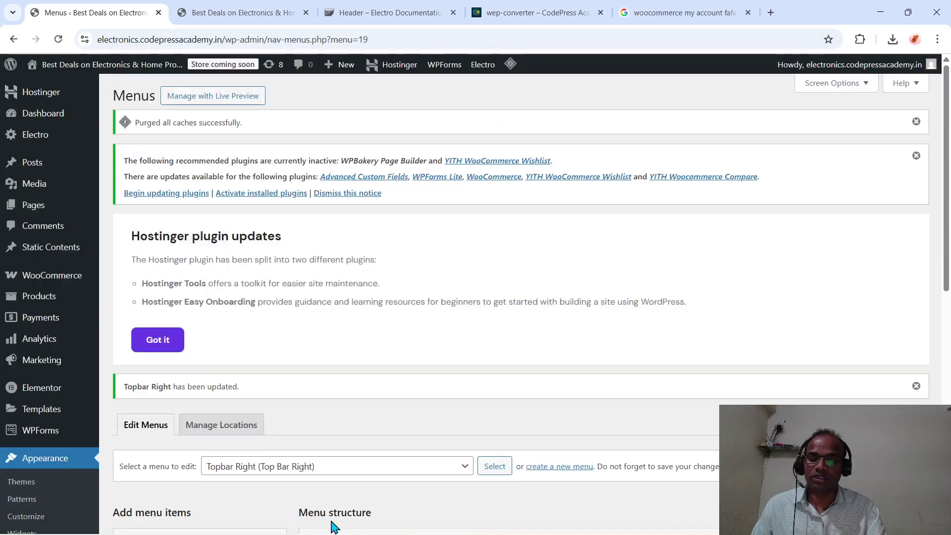
scroll(394, 299, down, 5)
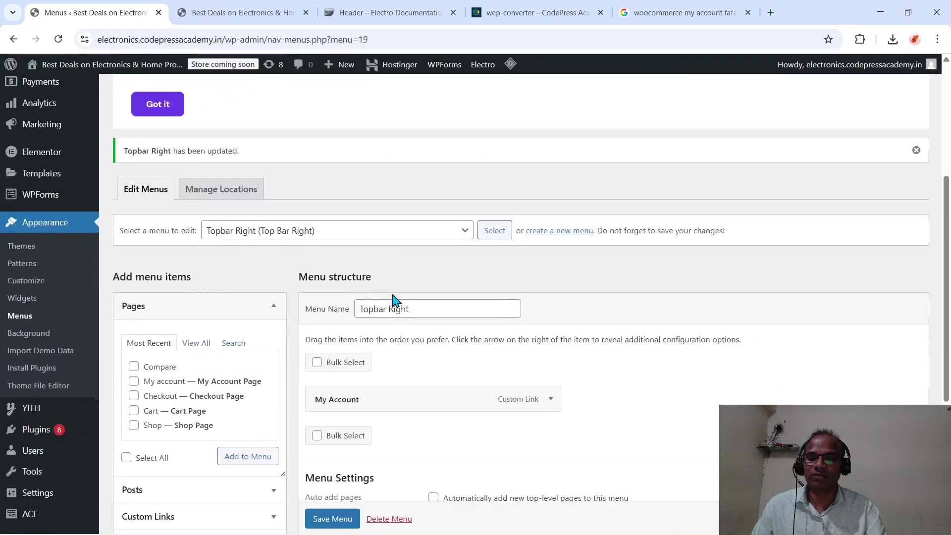
scroll(395, 297, down, 3)
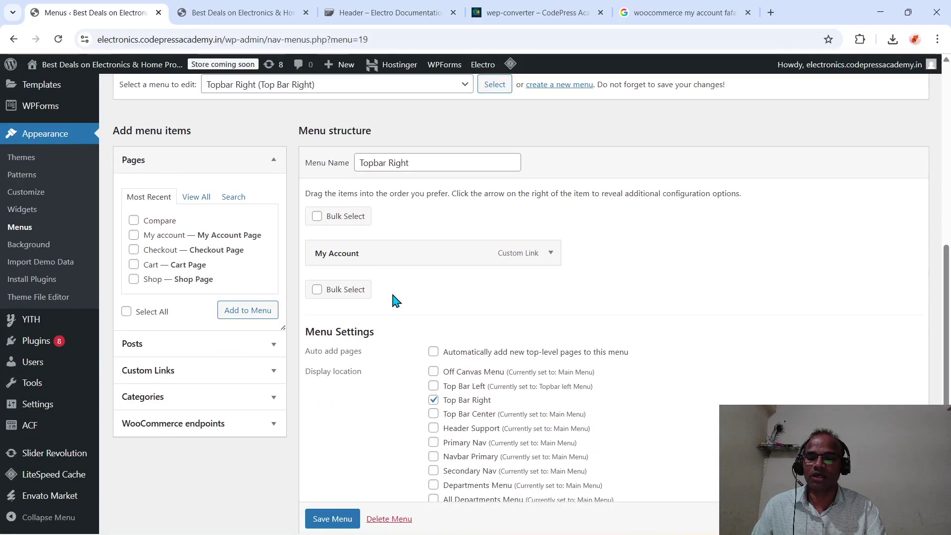
click(331, 518)
scroll(332, 518, down, 1)
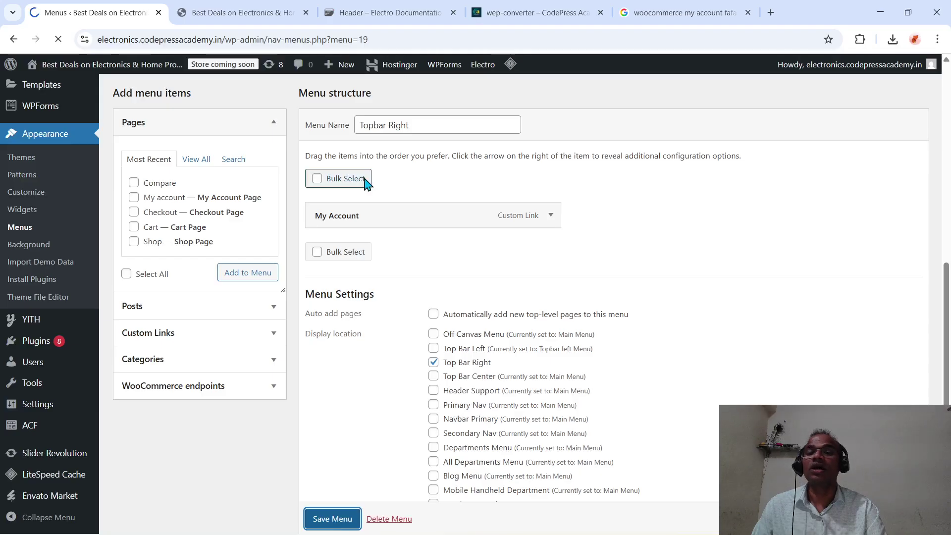
click(221, 11)
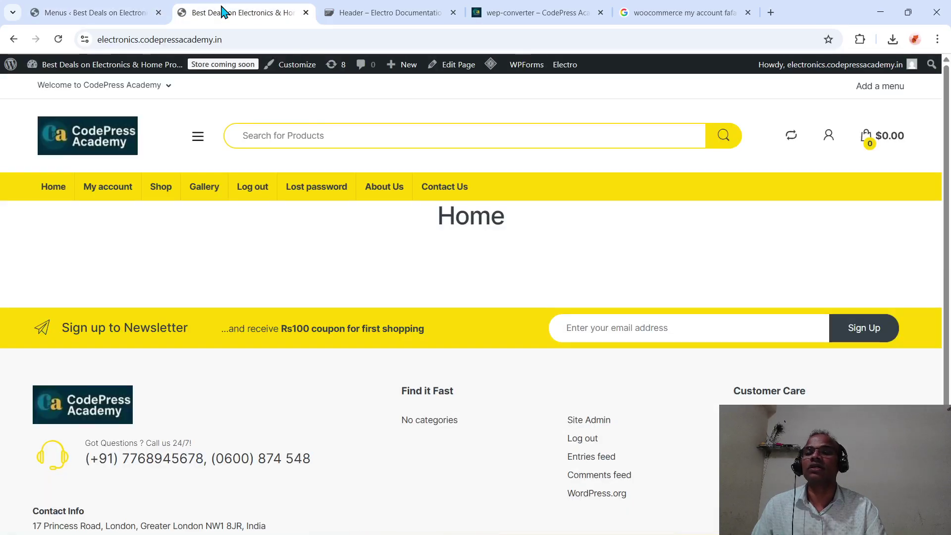
- Reload the storefront to show My Account top right, then return to Menus
click(233, 38)
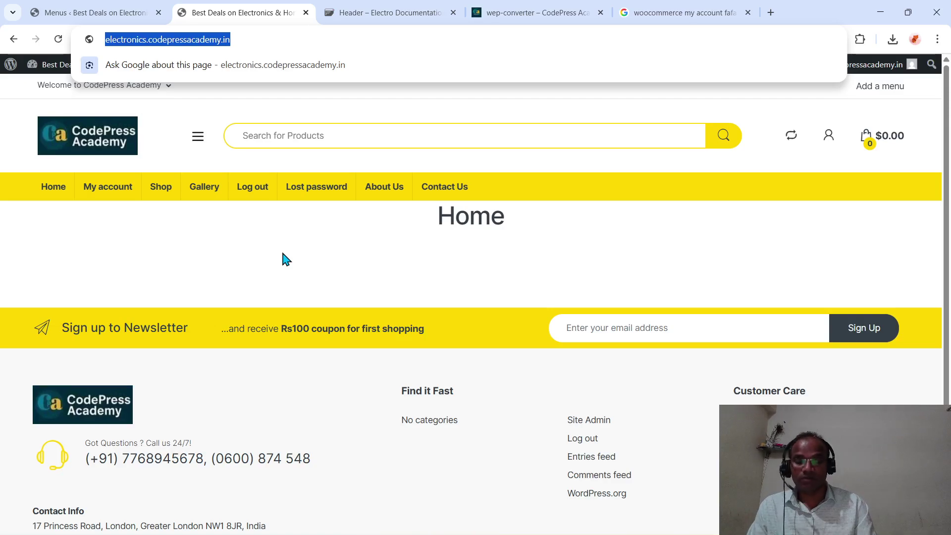
key(Return)
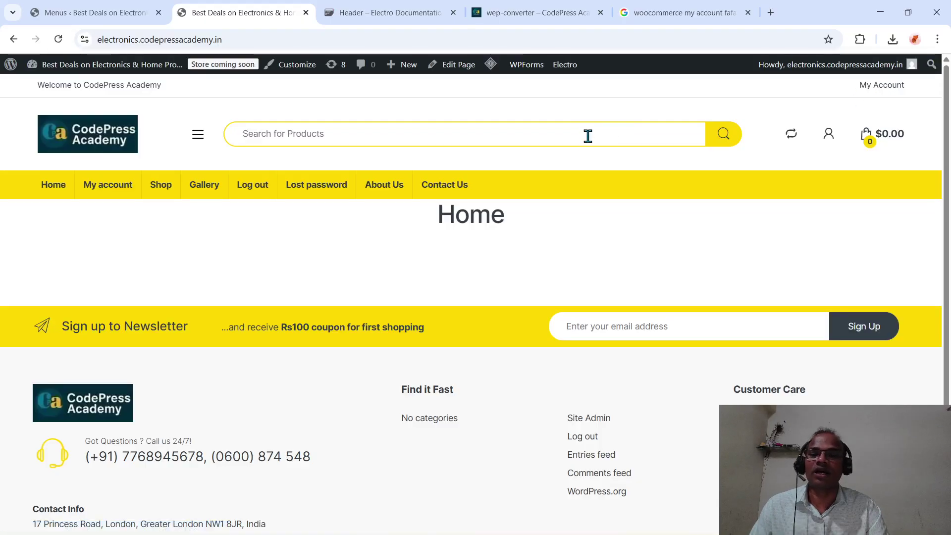
click(102, 22)
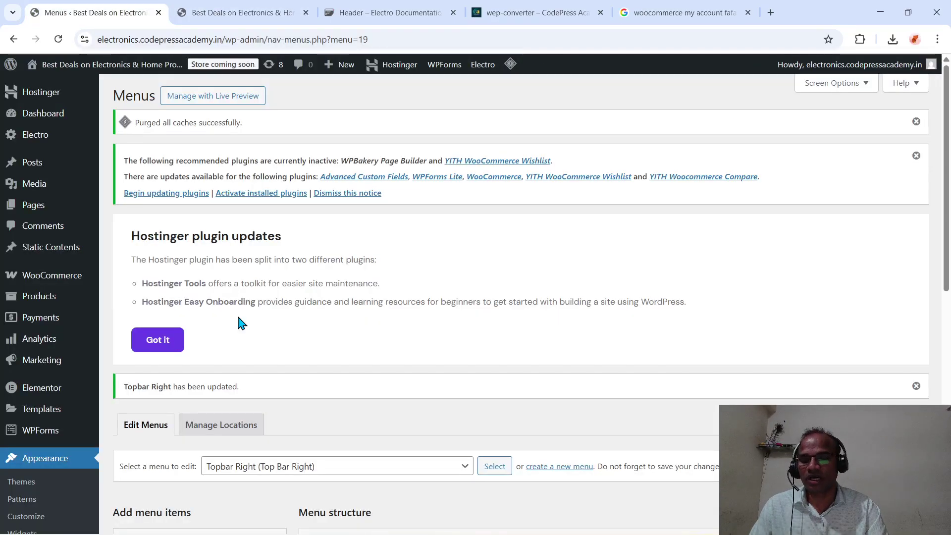
- Expand the Custom Links panel, then tick the Compare page under recent Pages
scroll(240, 323, down, 4)
scroll(409, 436, down, 2)
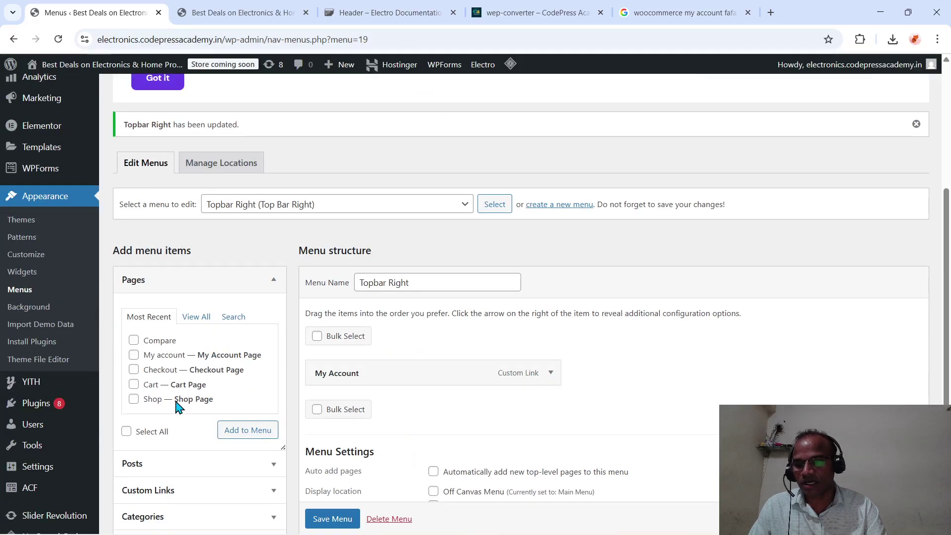
scroll(178, 406, down, 2)
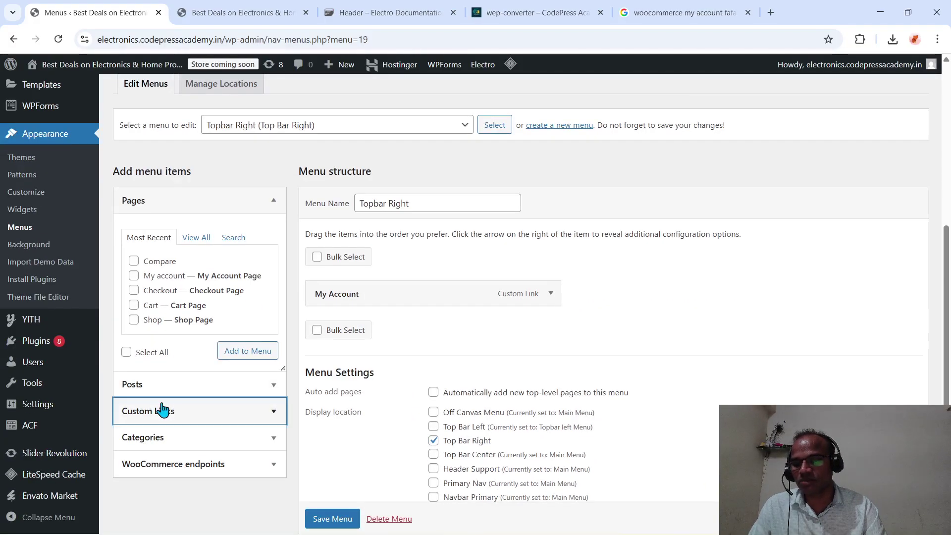
click(158, 412)
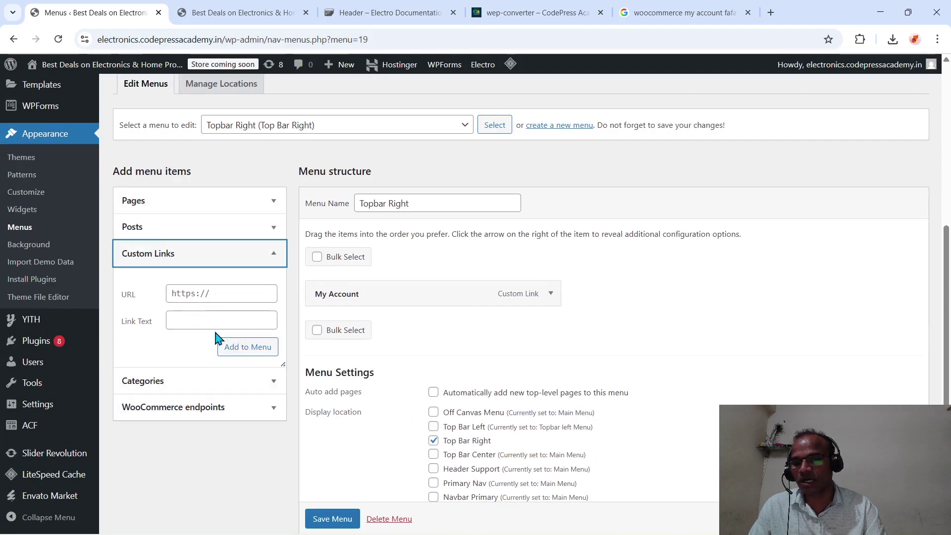
click(184, 293)
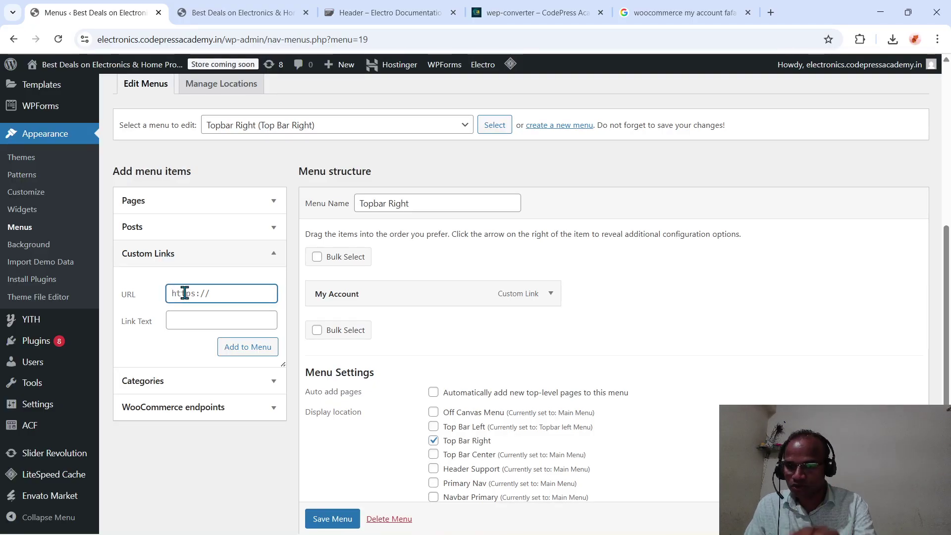
click(270, 202)
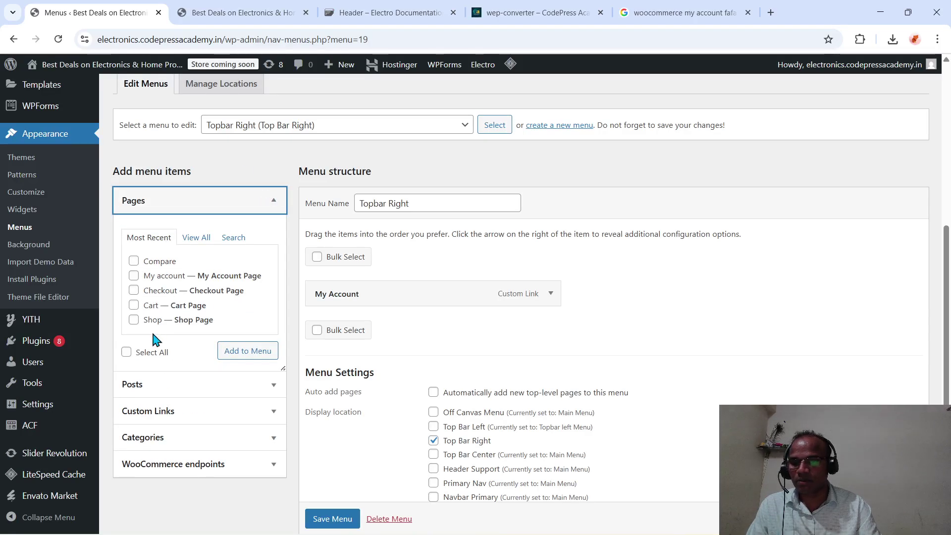
click(132, 262)
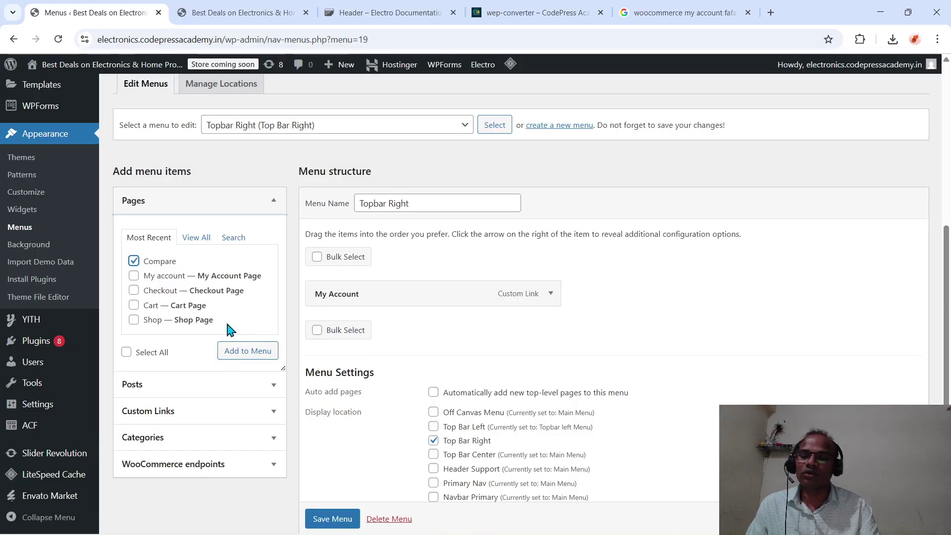
- Add a Contact Us custom link with URL # to Topbar Right and save the menu
click(157, 414)
click(189, 293)
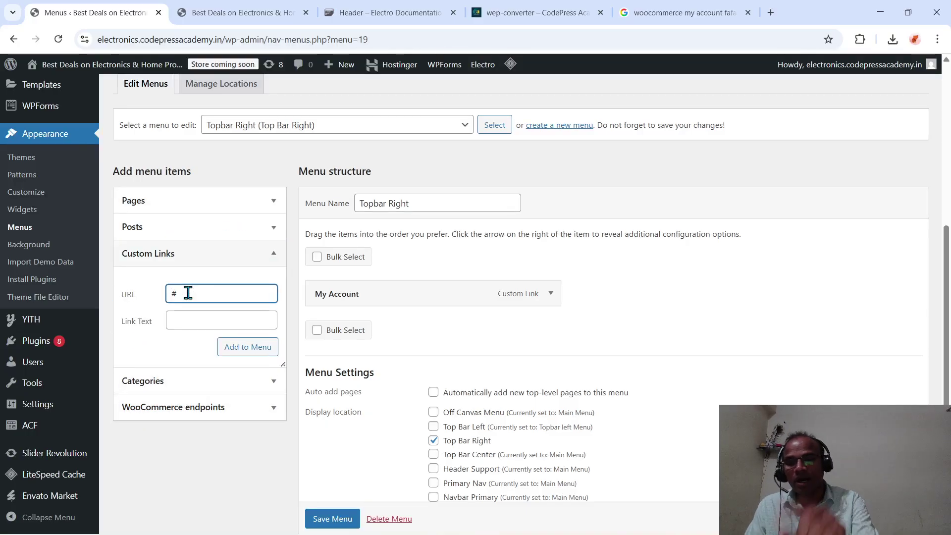
click(192, 323)
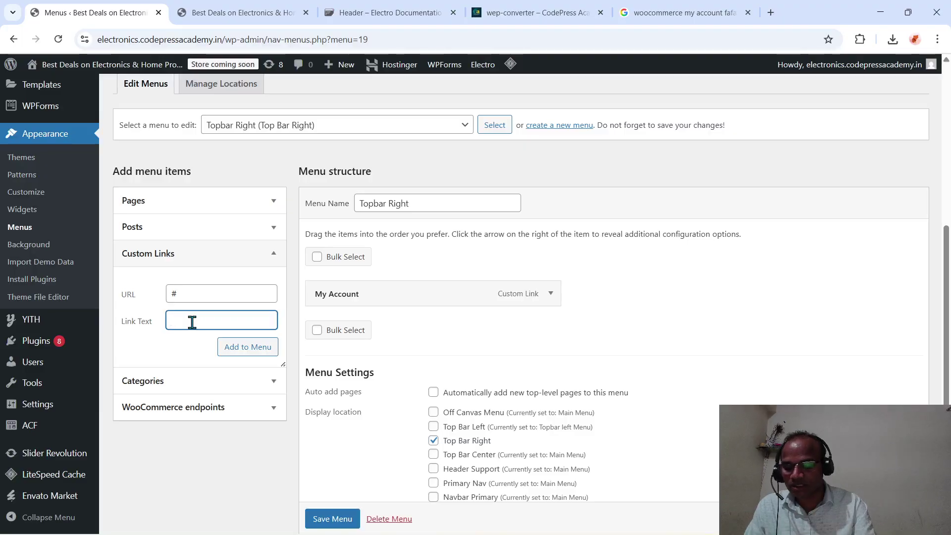
text(Contact)
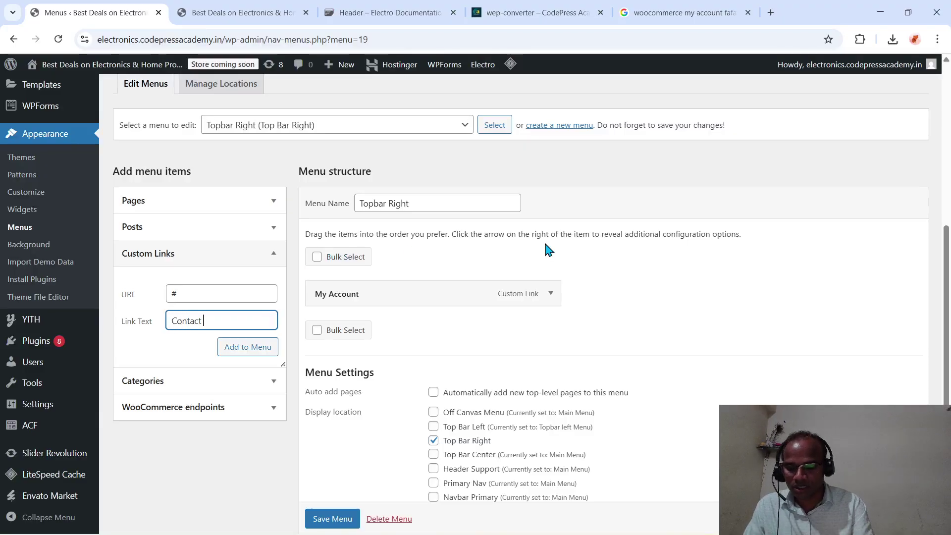
text(s)
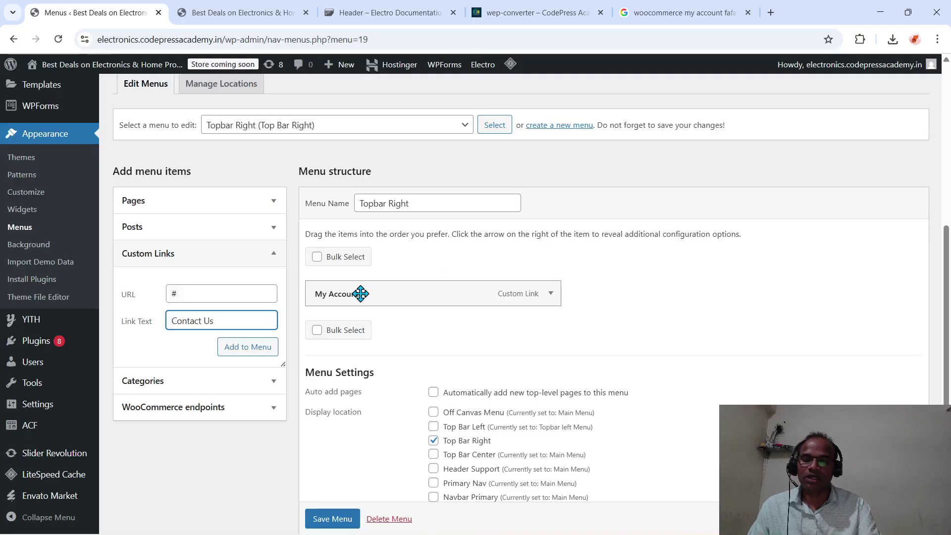
click(249, 348)
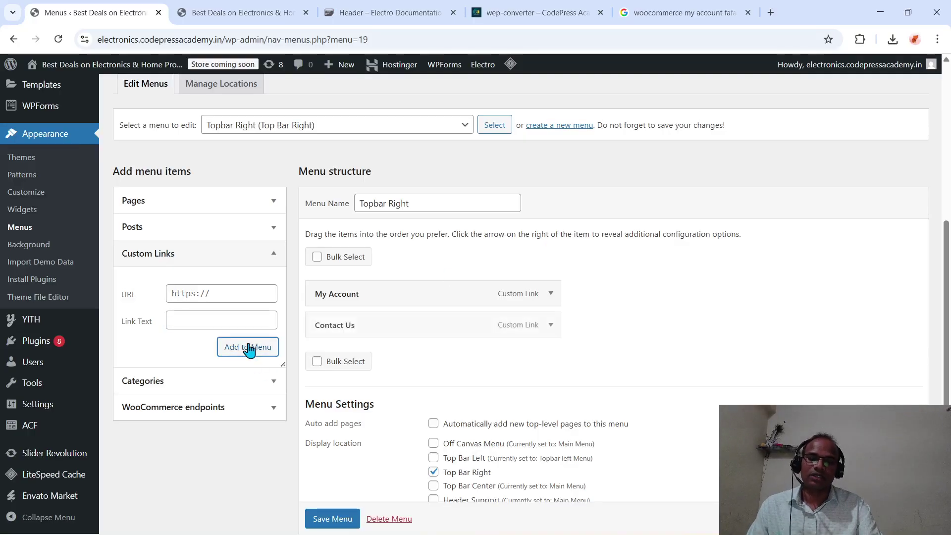
click(327, 517)
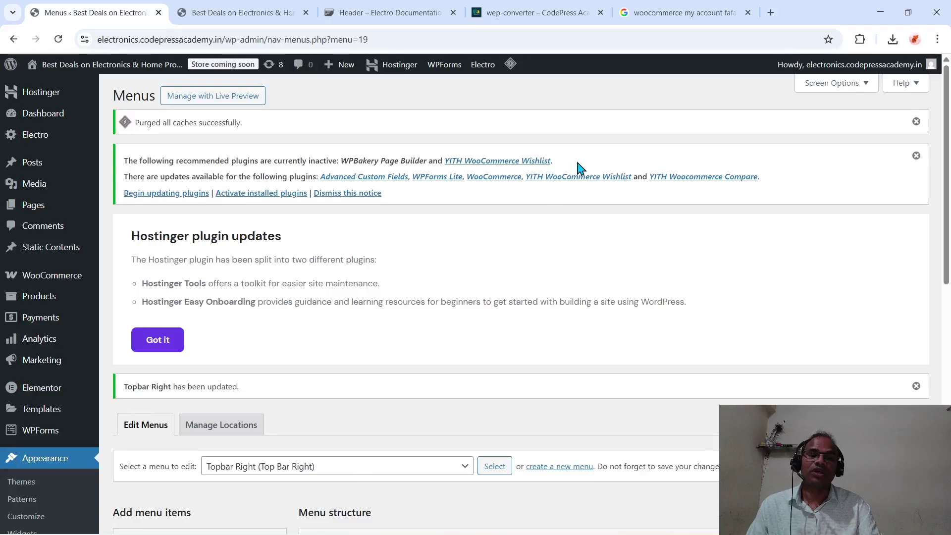
- Reload the storefront to check Contact Us beside My Account, then return to Menus
click(277, 14)
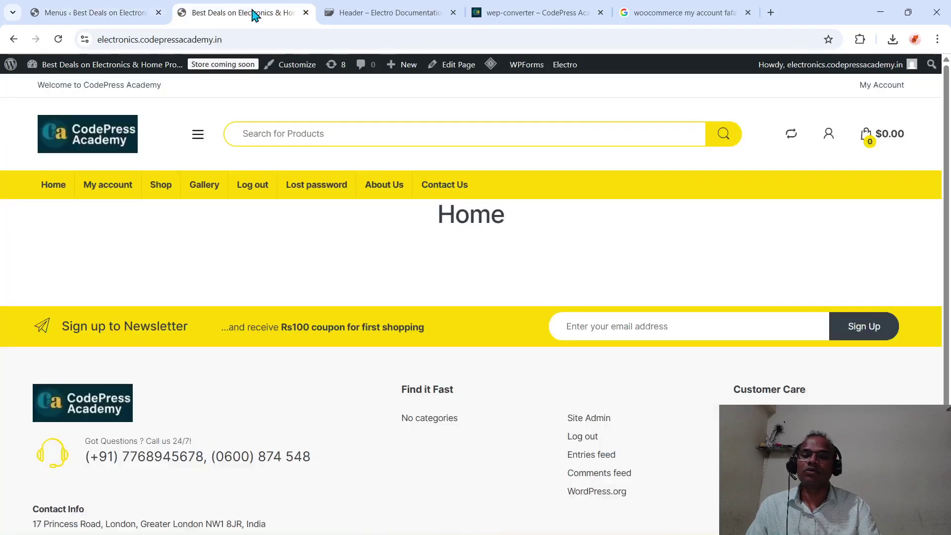
click(251, 39)
key(Return)
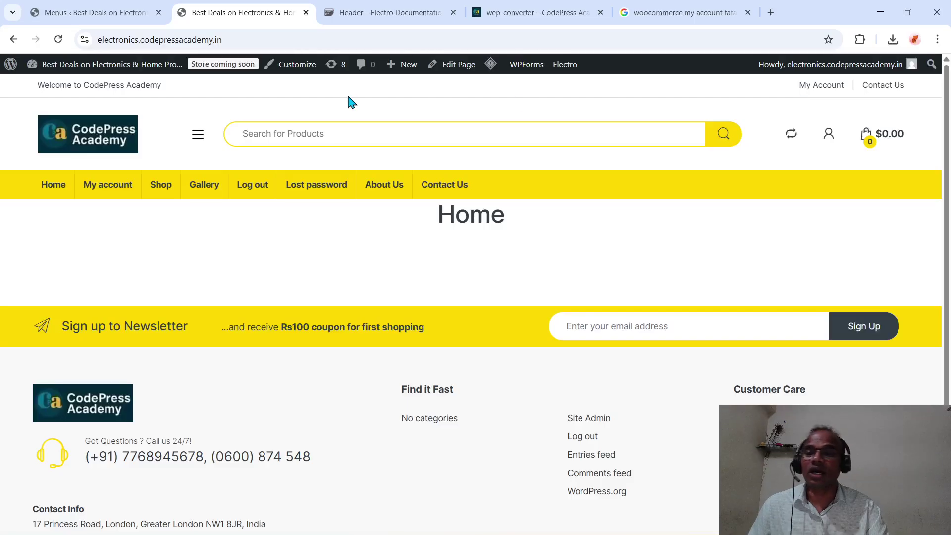
click(129, 20)
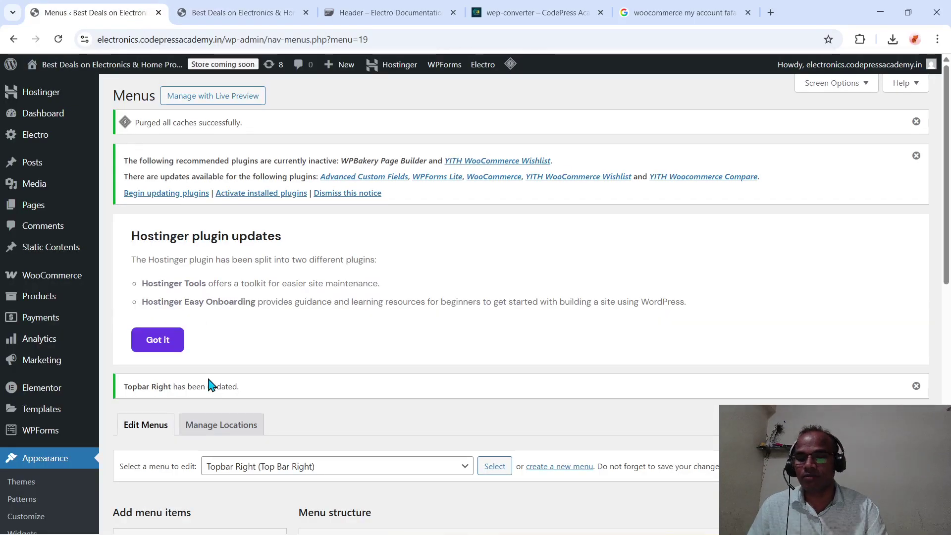
- Paste fa fa-user into the My Account item's Icon Class and save the Topbar Right menu
scroll(209, 386, down, 10)
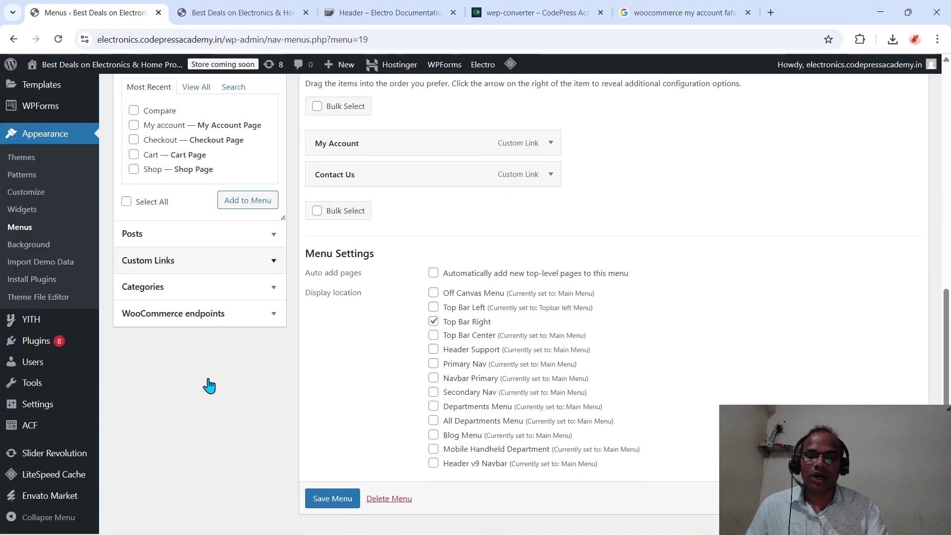
scroll(353, 326, up, 2)
scroll(353, 330, up, 1)
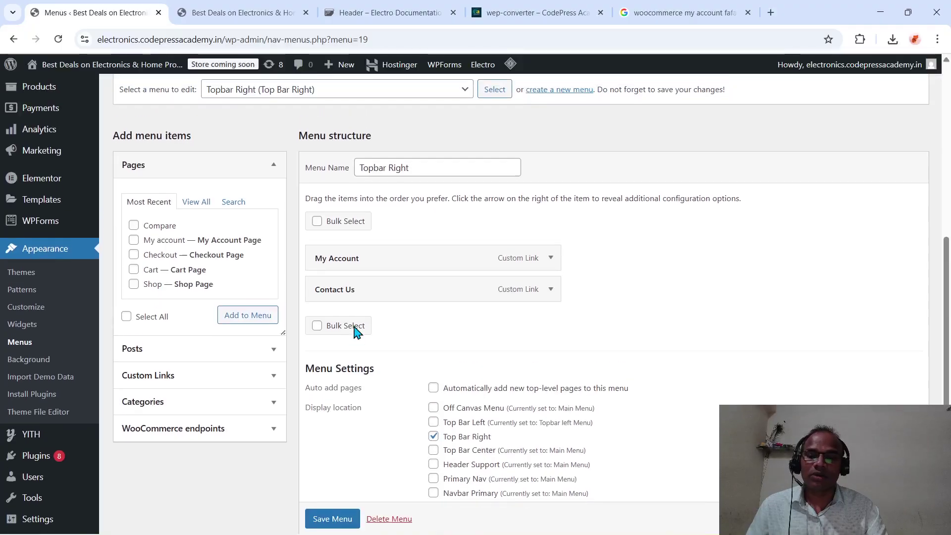
click(549, 264)
scroll(357, 391, down, 2)
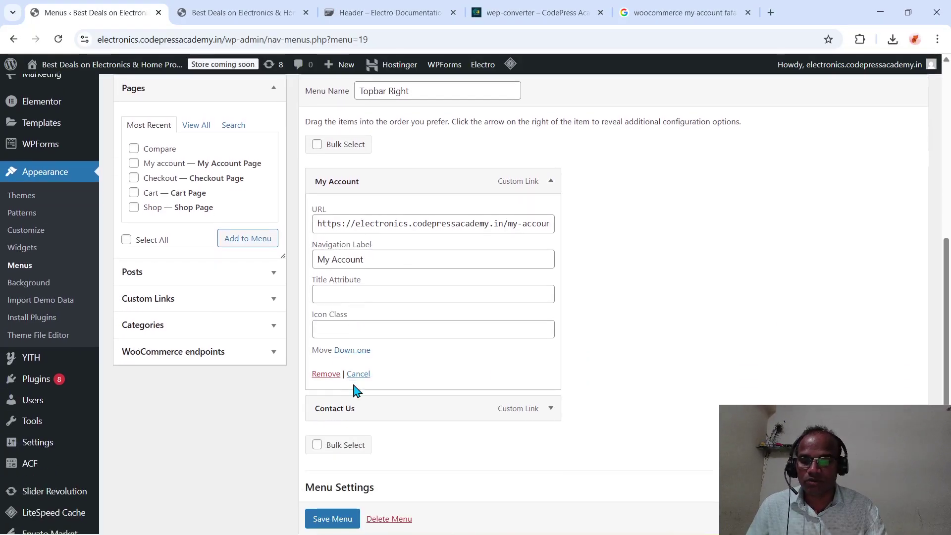
click(343, 327)
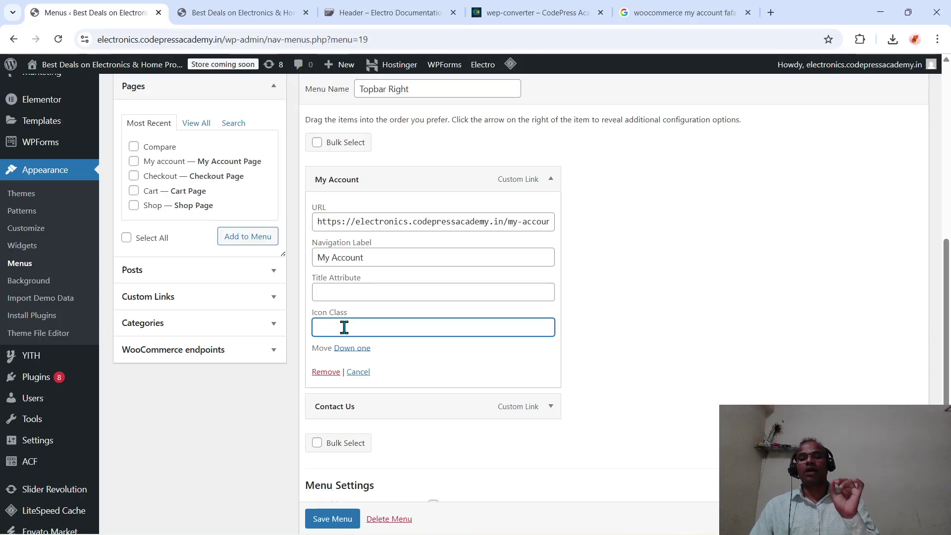
text(fa fa-user)
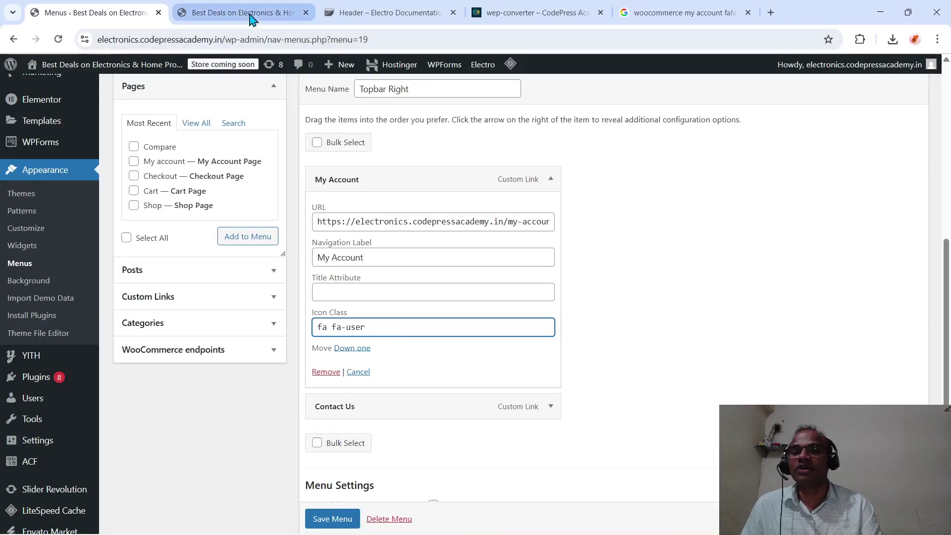
click(233, 13)
click(92, 12)
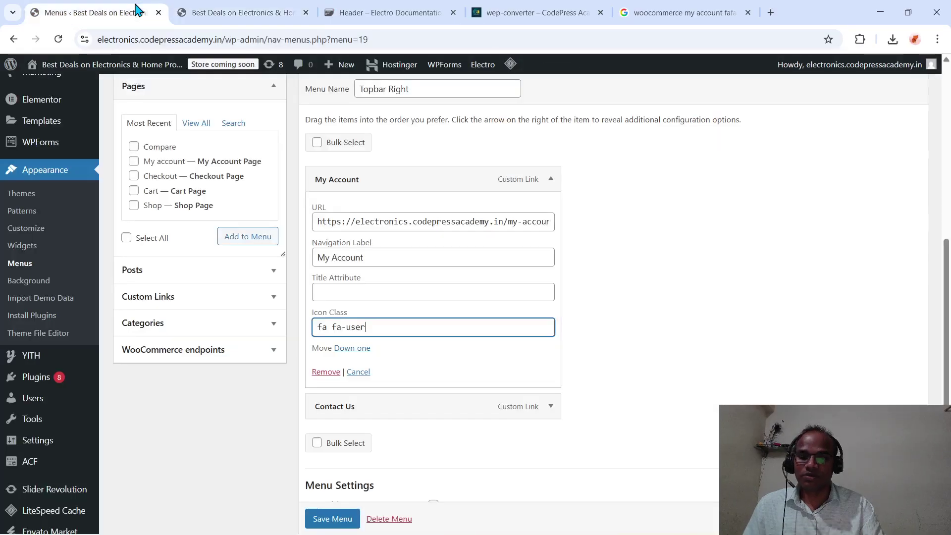
click(330, 518)
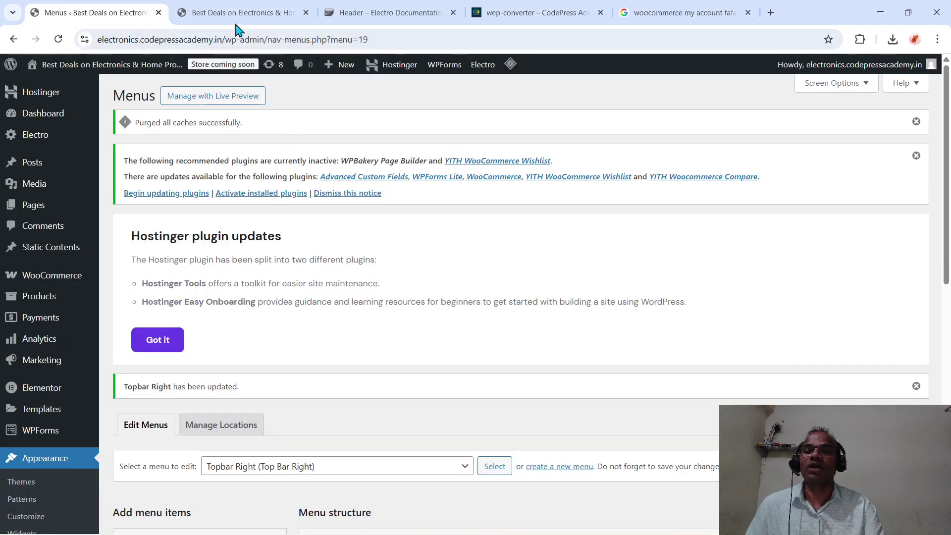
- Reload the storefront to see the user icon on My Account, briefly checking the other store window
click(242, 15)
click(235, 39)
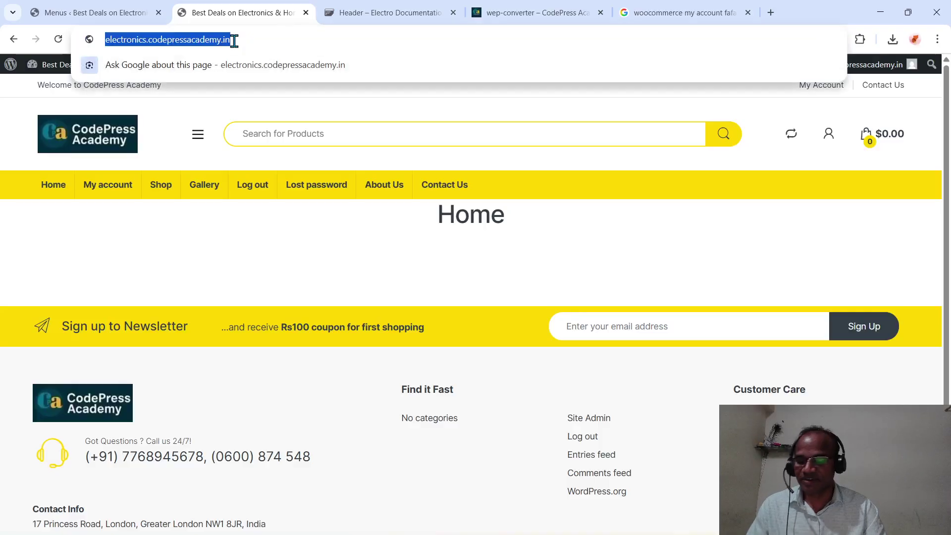
key(Return)
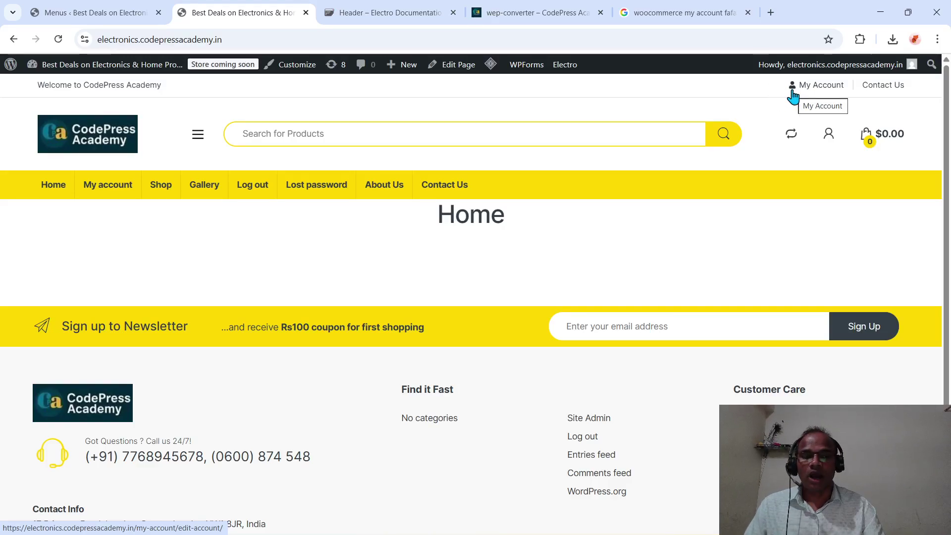
mouse_move(471, 532)
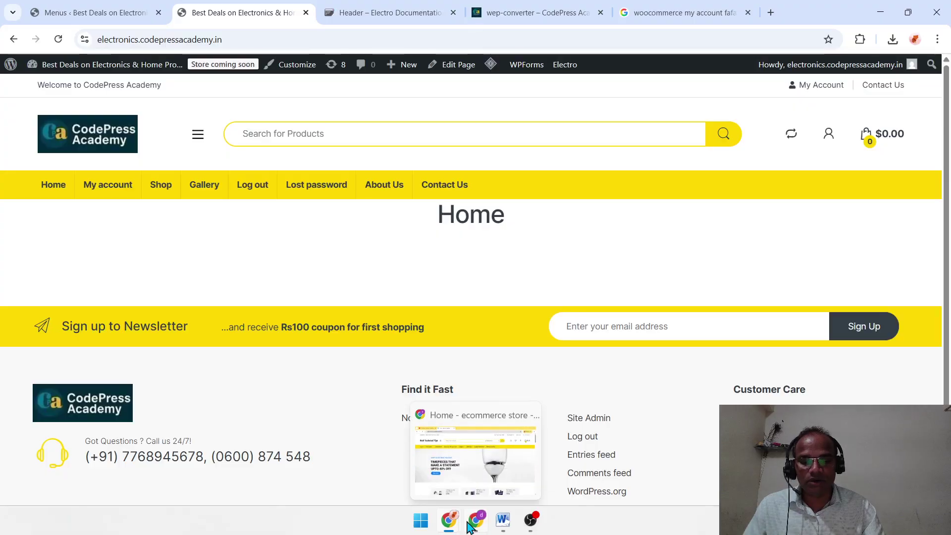
click(497, 486)
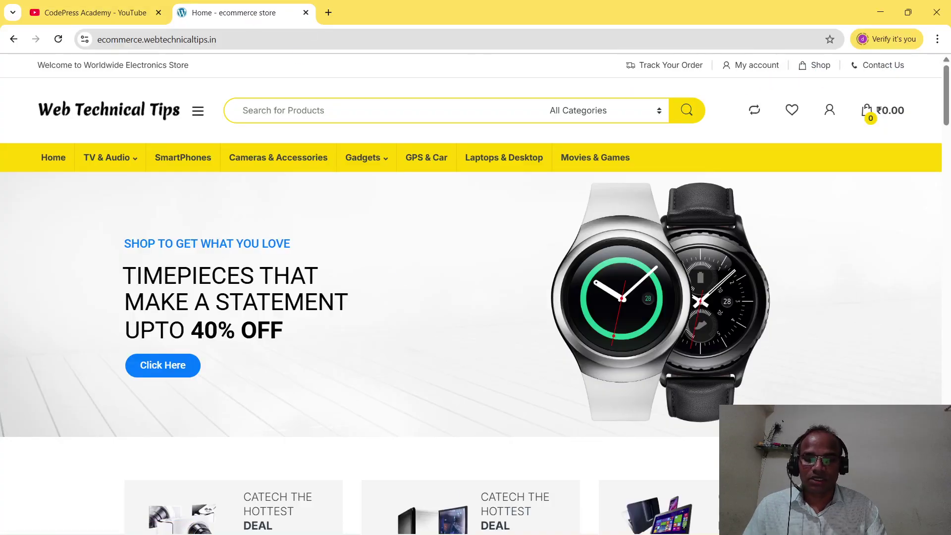
mouse_move(477, 526)
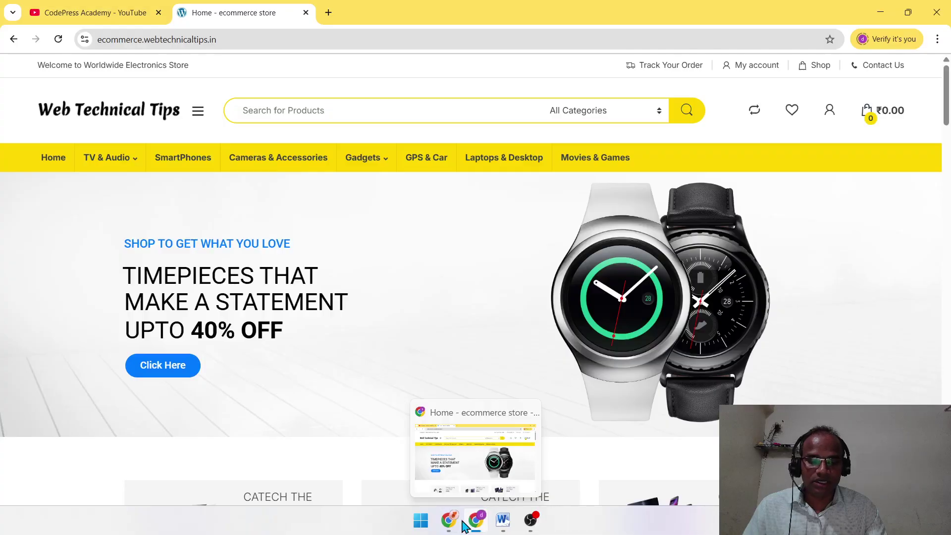
click(476, 488)
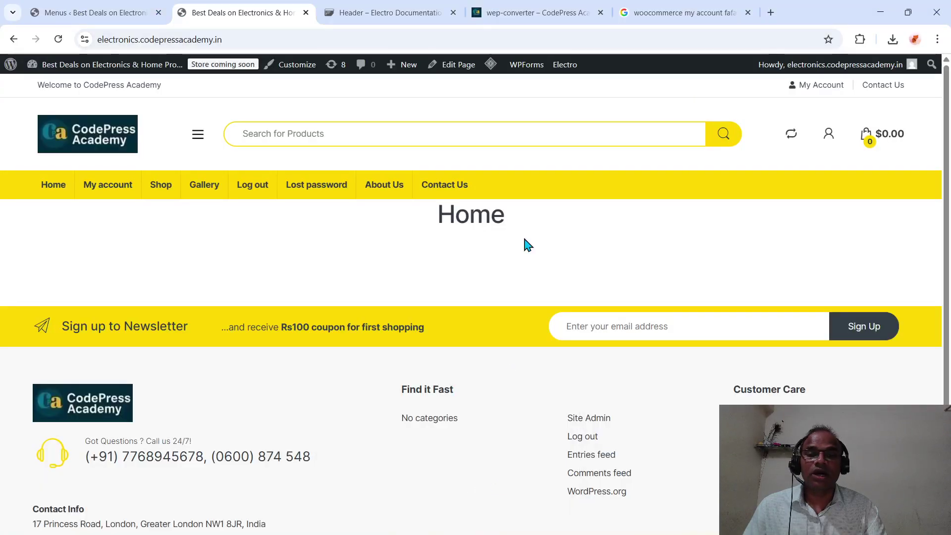
- Add the Shop page from the Pages list to the Topbar Right menu
click(104, 14)
scroll(237, 384, down, 4)
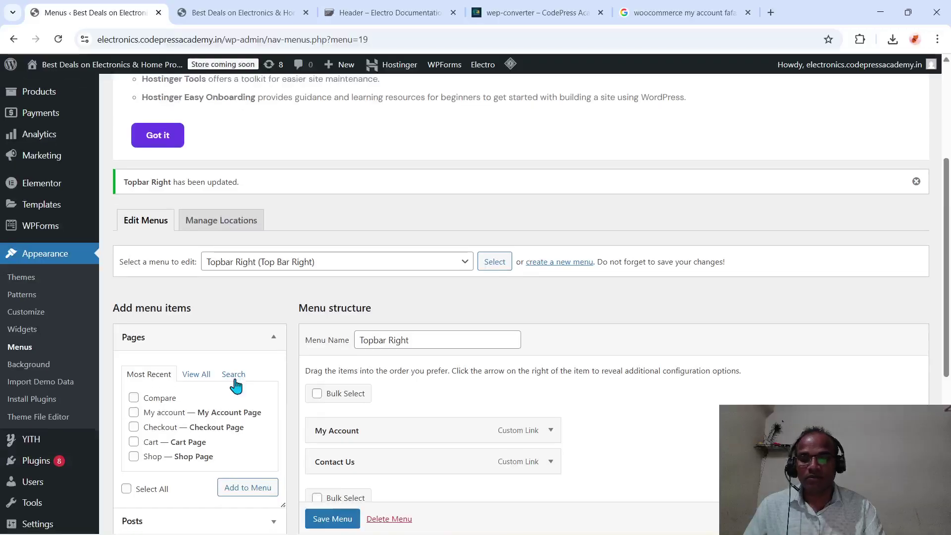
scroll(430, 368, down, 3)
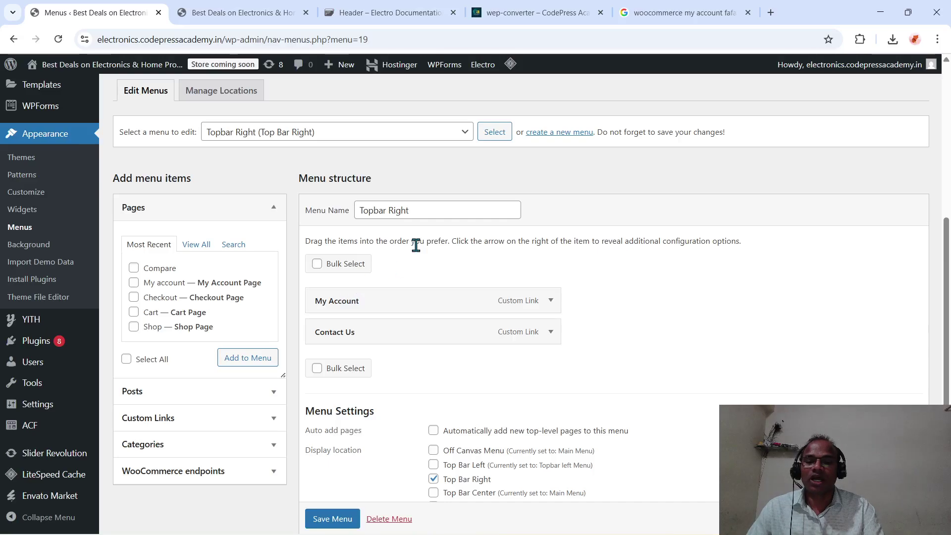
click(175, 424)
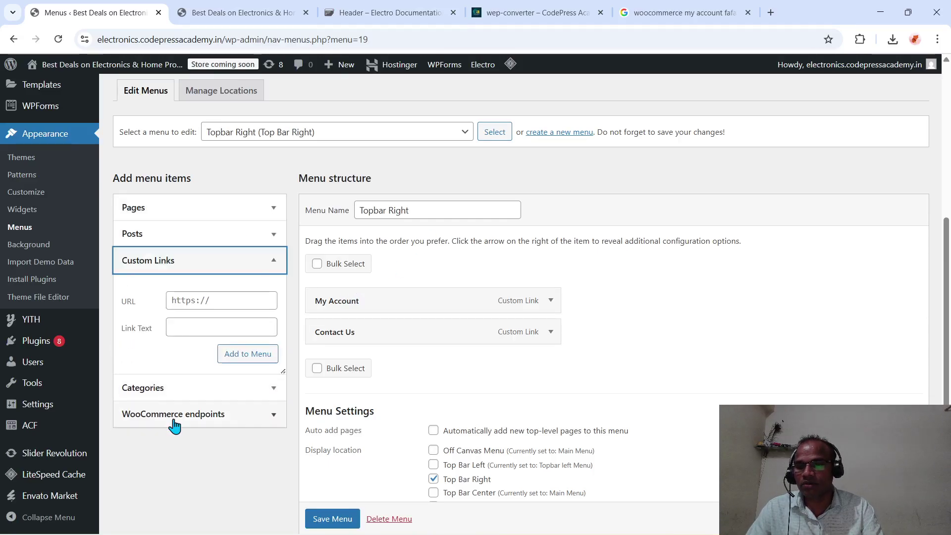
click(271, 263)
scroll(230, 334, up, 4)
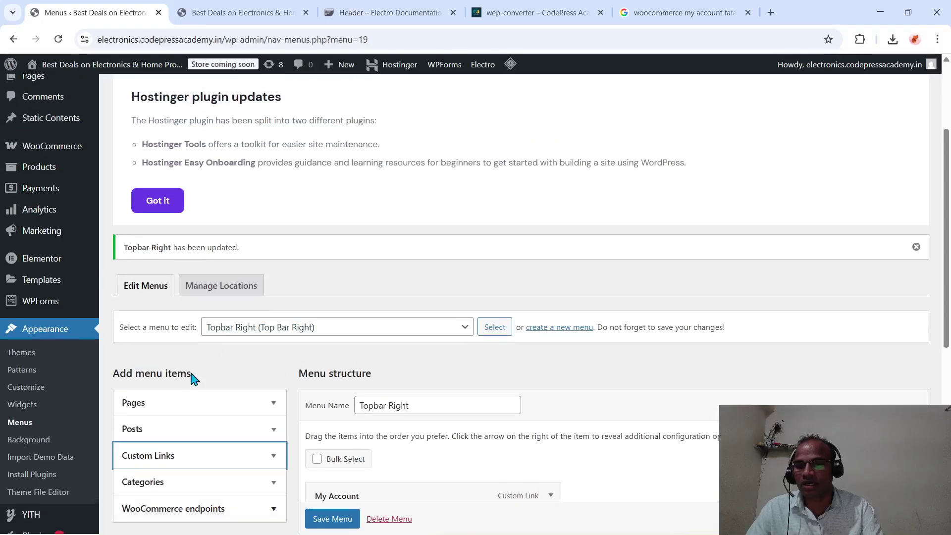
click(170, 407)
scroll(170, 409, down, 3)
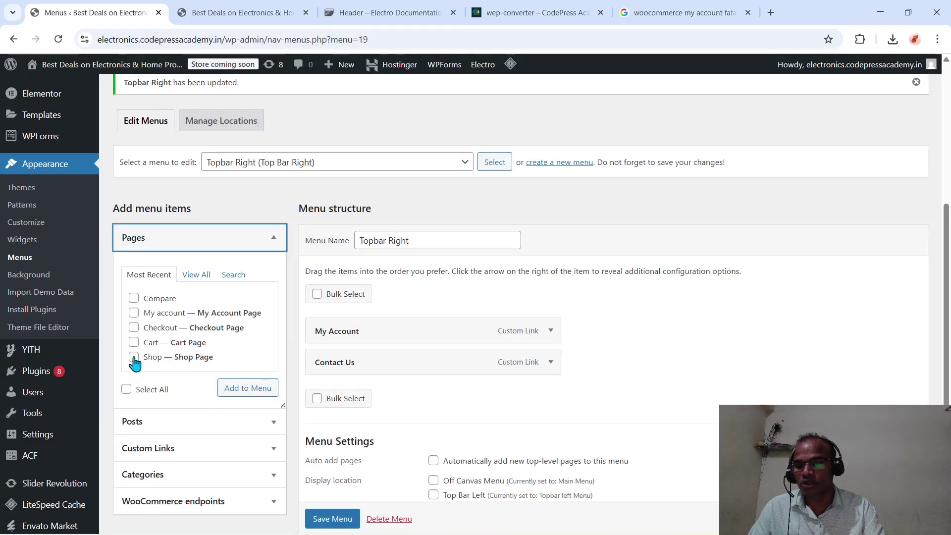
click(133, 357)
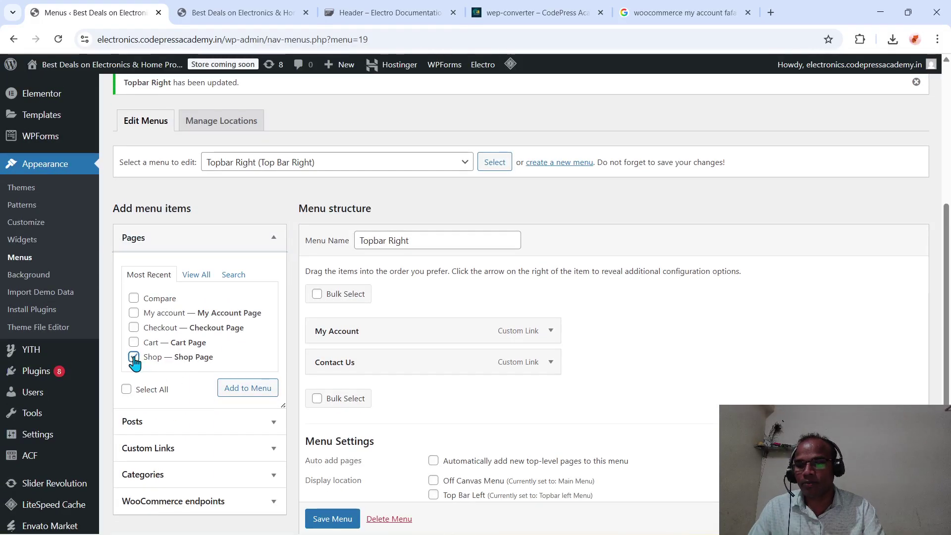
double_click(233, 392)
- Remove the duplicate Shop item so only one remains in the menu
scroll(431, 402, down, 3)
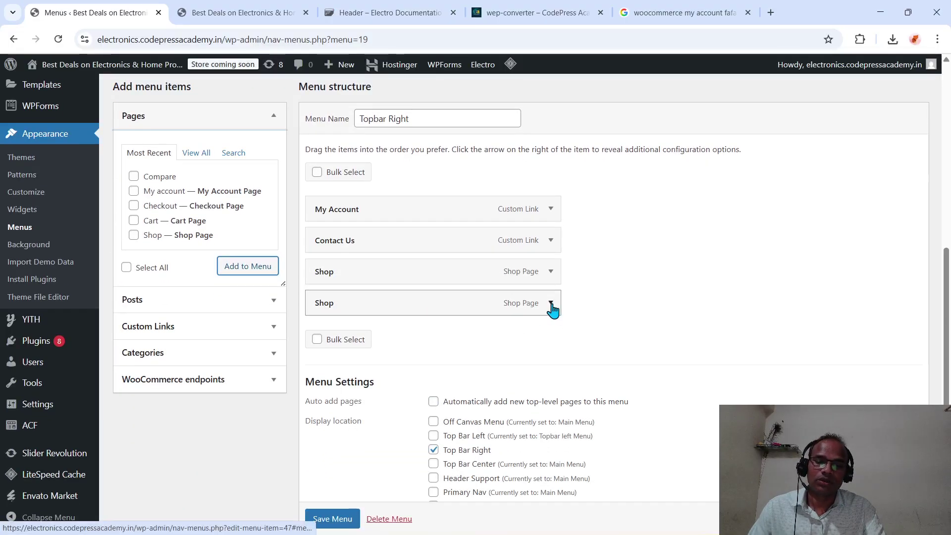
click(550, 303)
click(326, 486)
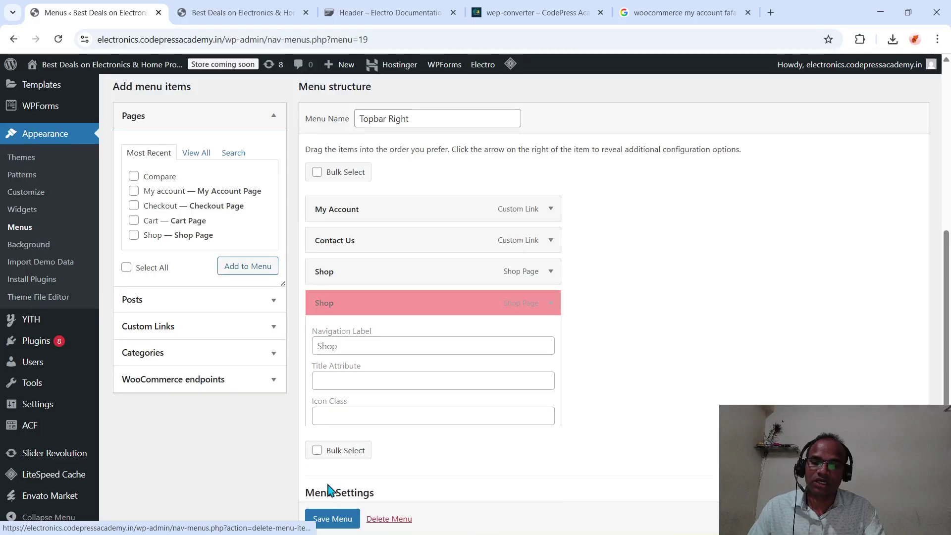
click(658, 15)
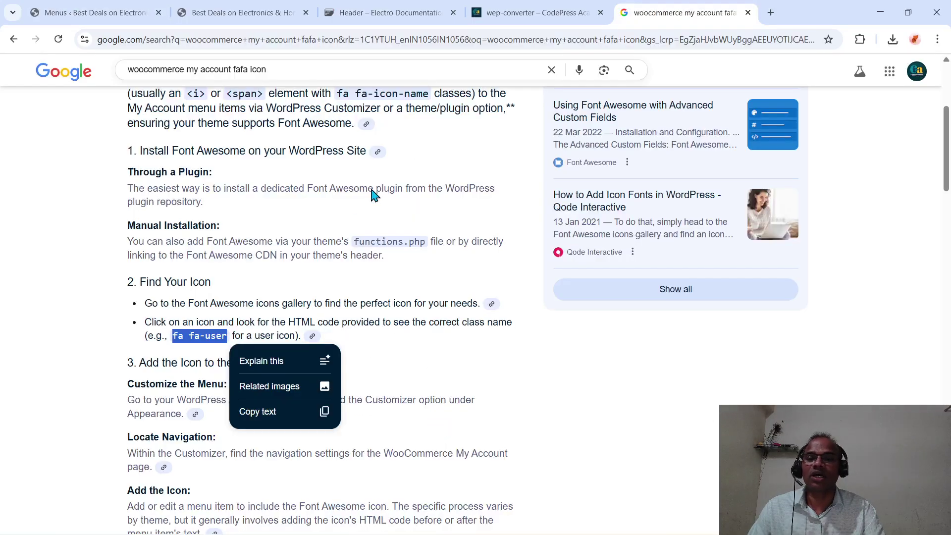
- Change the Google icon search from 'my account' to 'shop page' and browse the results
click(233, 71)
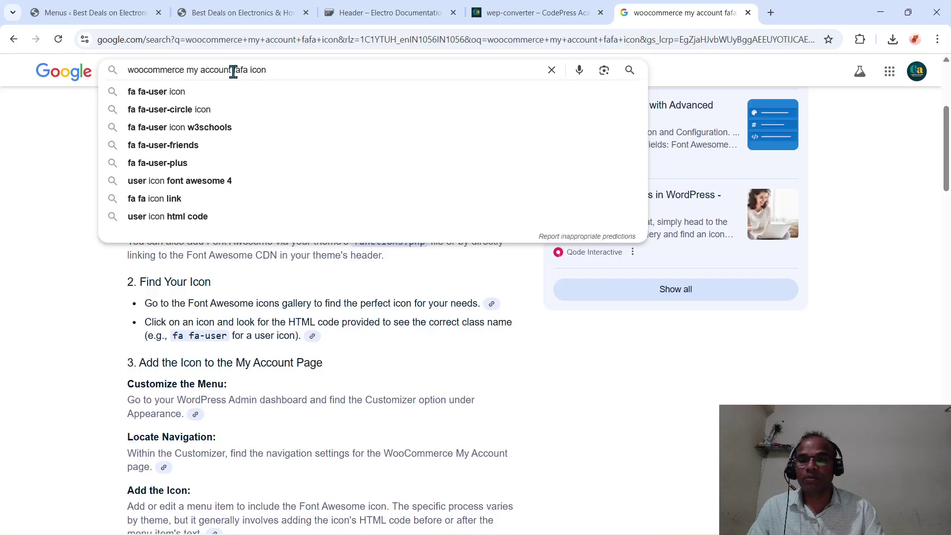
double_click(231, 70)
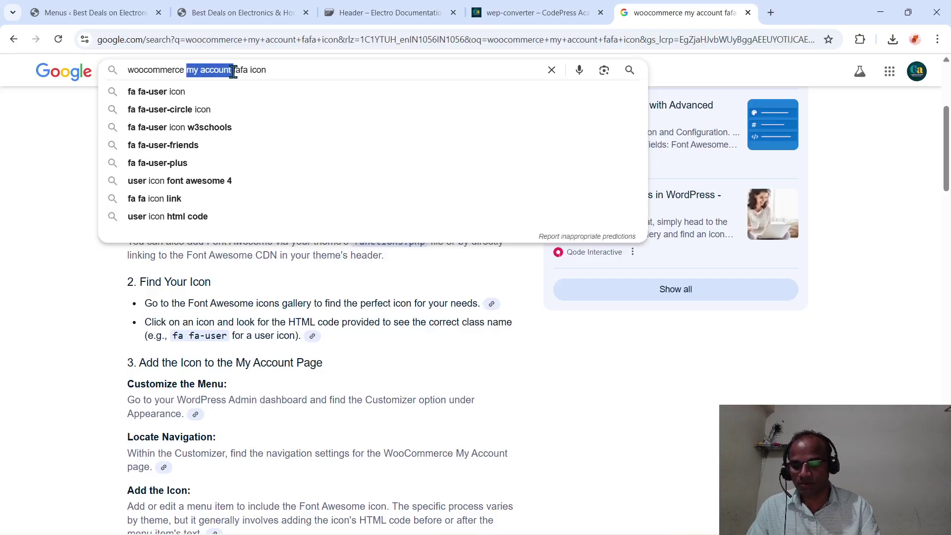
text(shop )
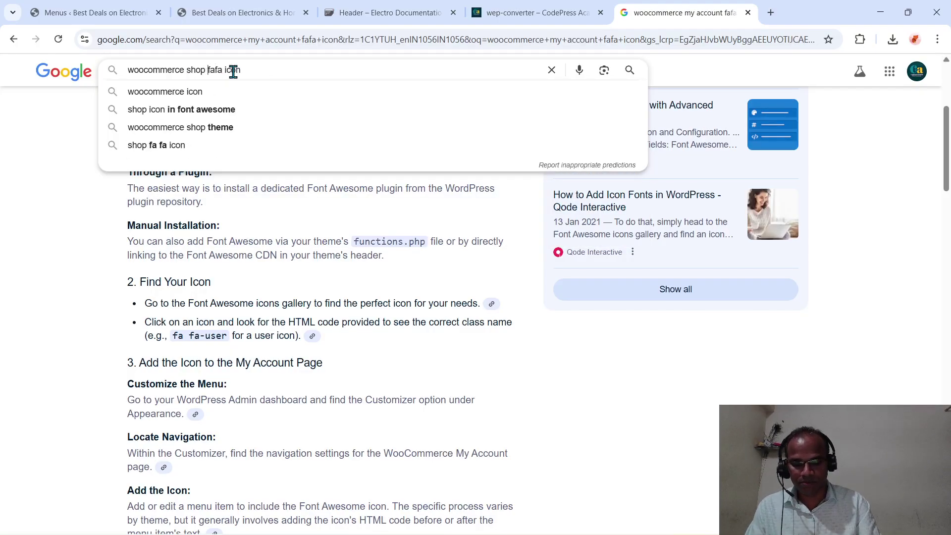
text(page)
key(Return)
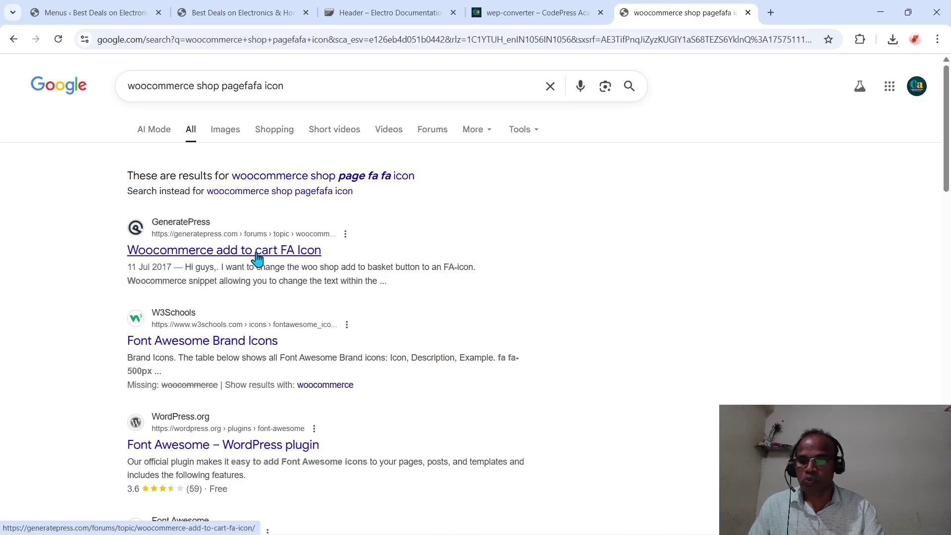
scroll(257, 257, down, 1)
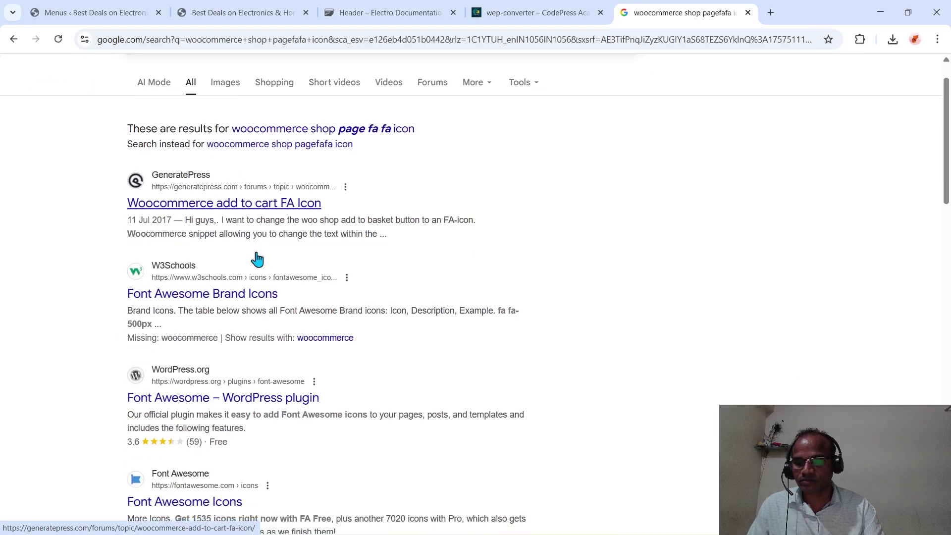
scroll(257, 258, up, 1)
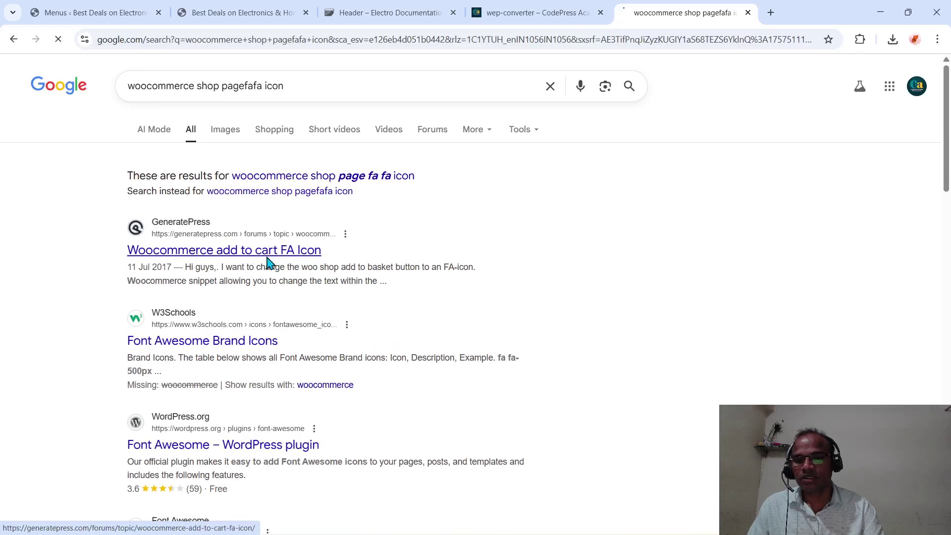
scroll(391, 288, down, 2)
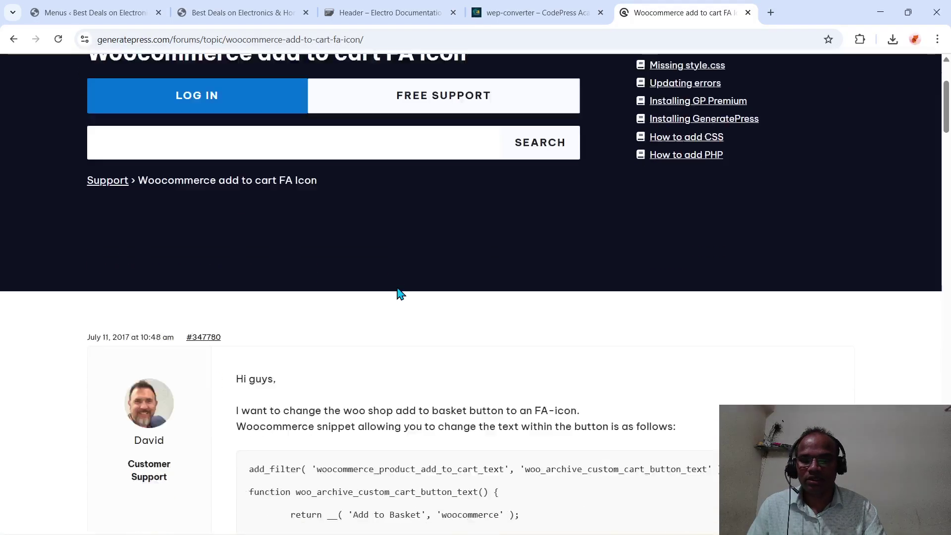
scroll(397, 288, down, 3)
scroll(397, 288, up, 6)
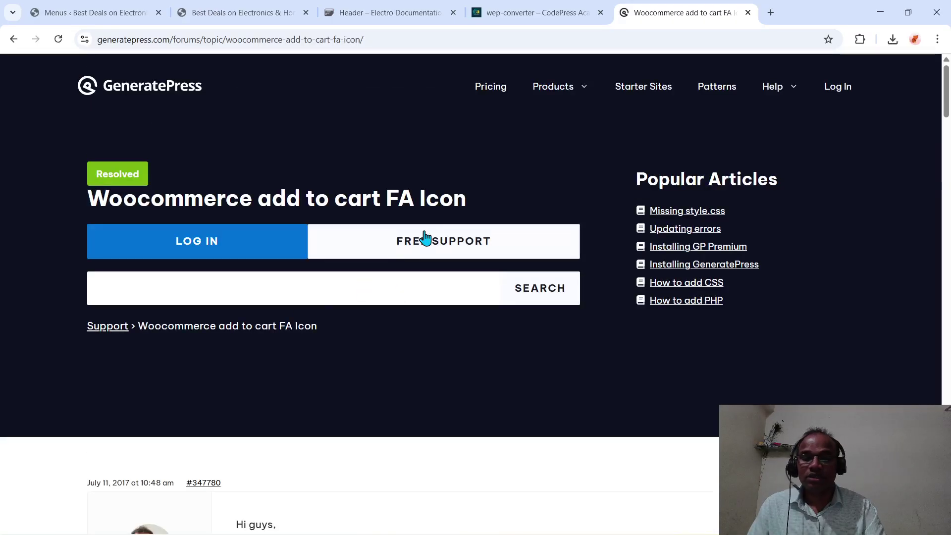
click(14, 40)
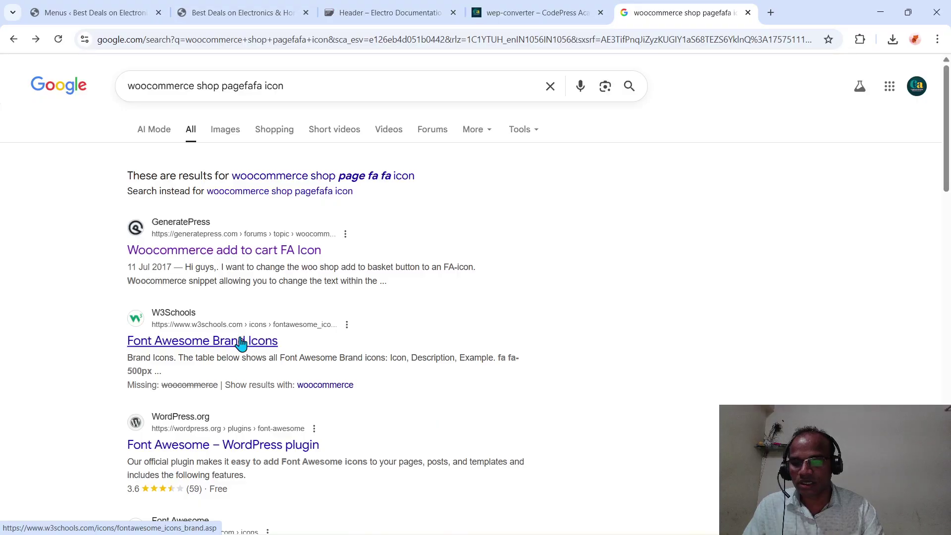
- Browse the Font Awesome Brand Icons page and the Font Awesome 4 icon list
click(241, 342)
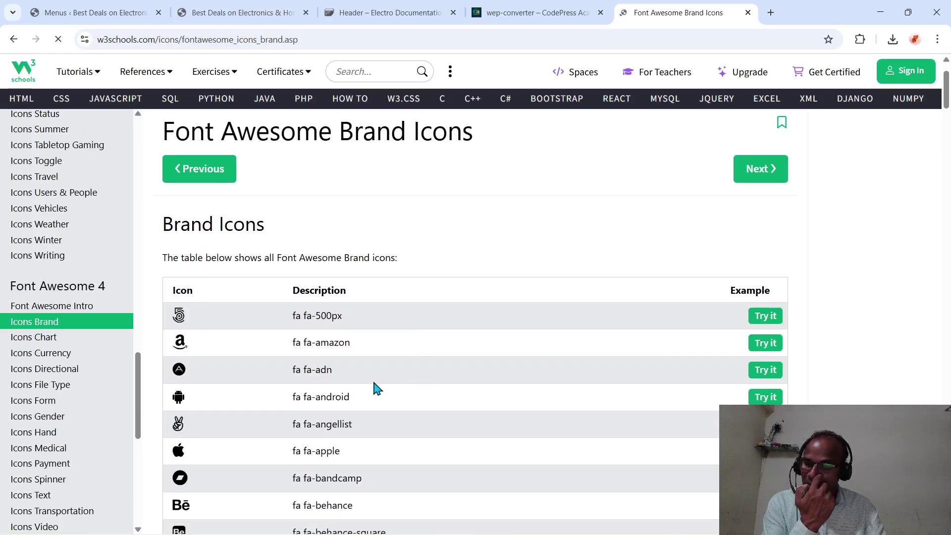
scroll(376, 388, down, 7)
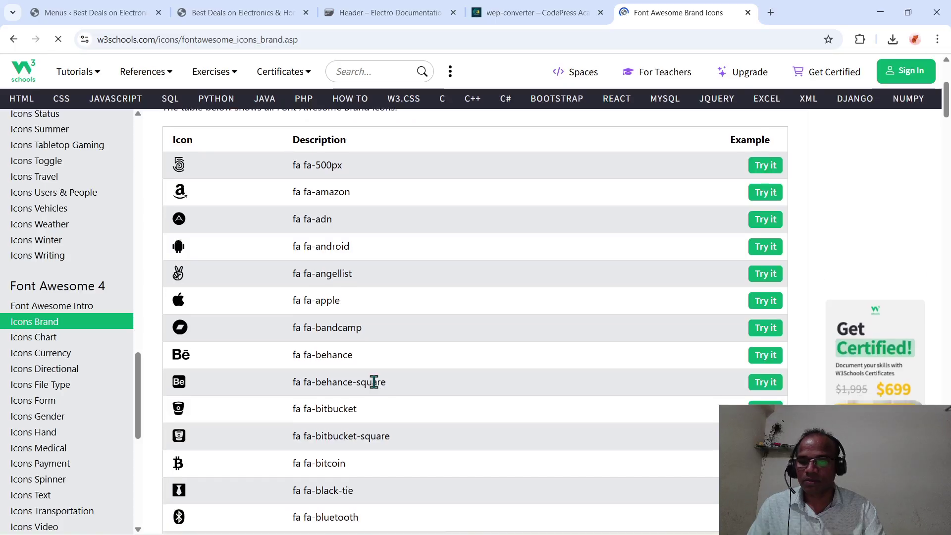
scroll(377, 389, down, 4)
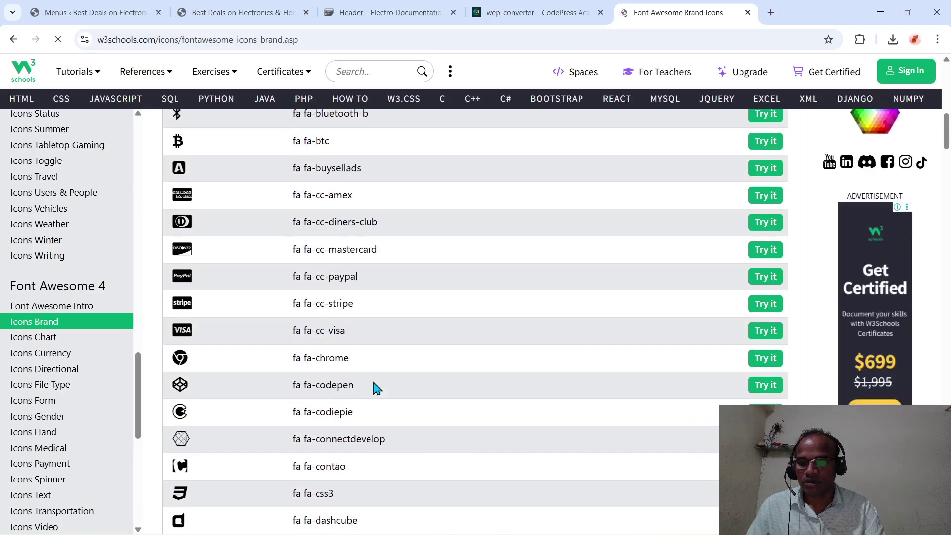
scroll(379, 393, up, 12)
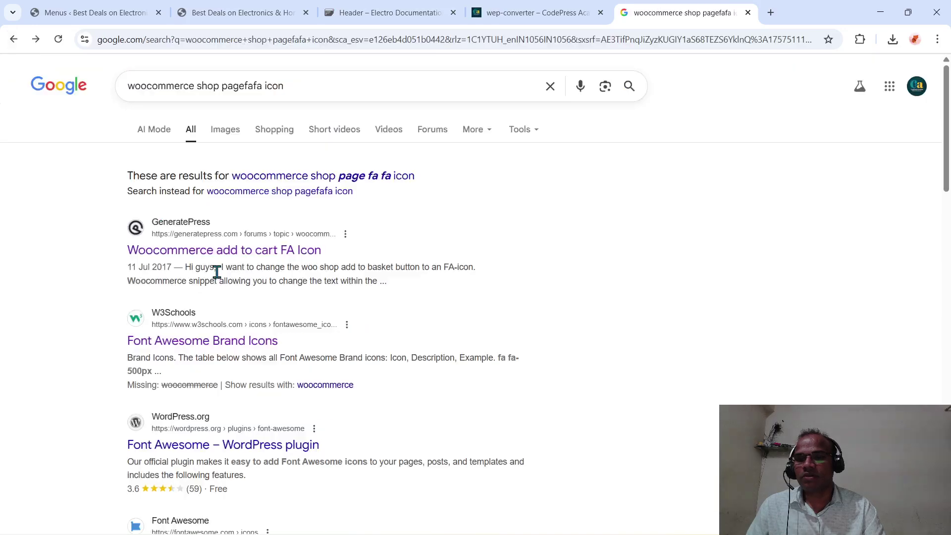
click(306, 89)
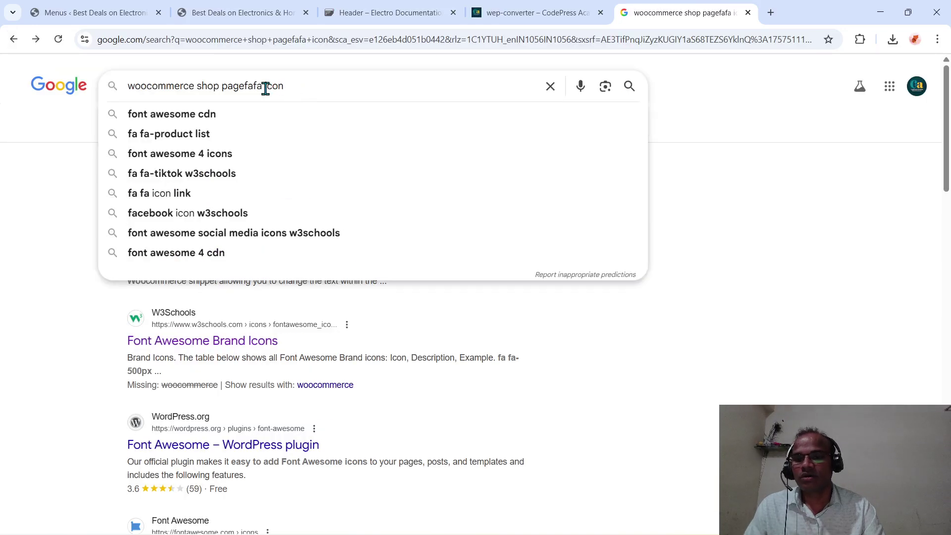
scroll(267, 453, down, 4)
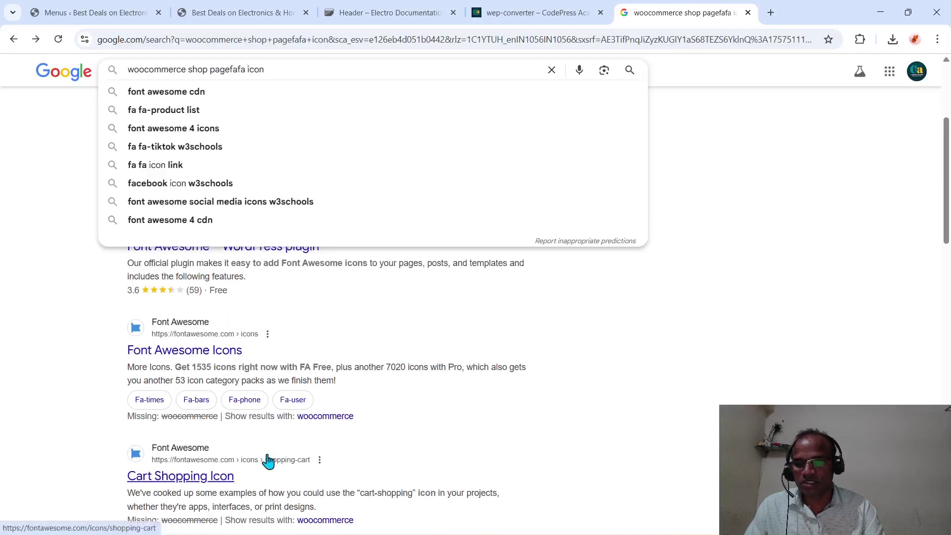
click(213, 351)
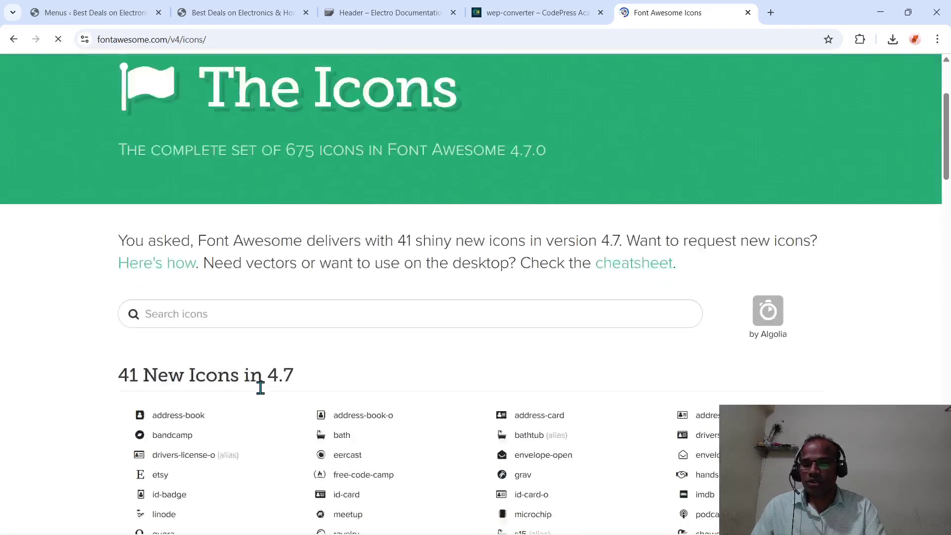
scroll(260, 388, down, 2)
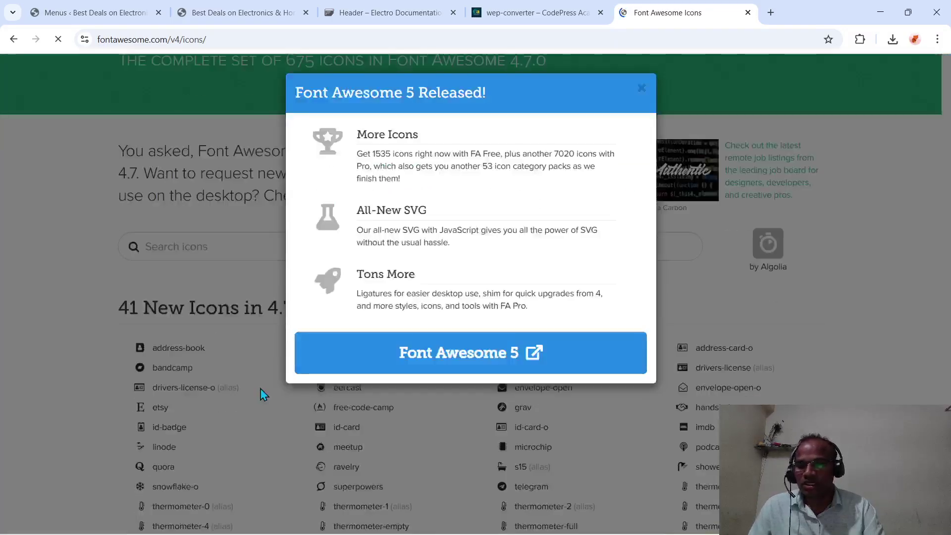
click(14, 44)
scroll(134, 194, down, 3)
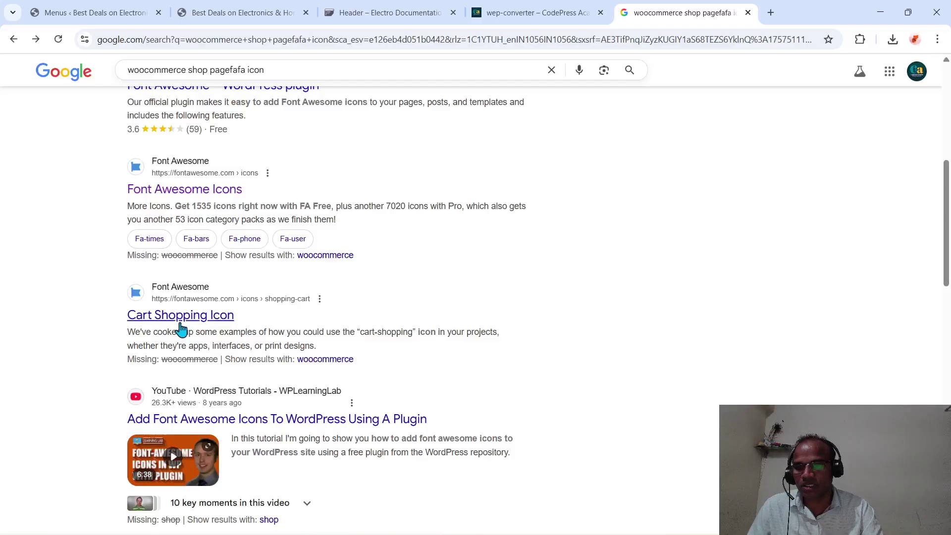
- View the Font Awesome cart-shopping icon page, then return to the WordPress menu editor
click(180, 315)
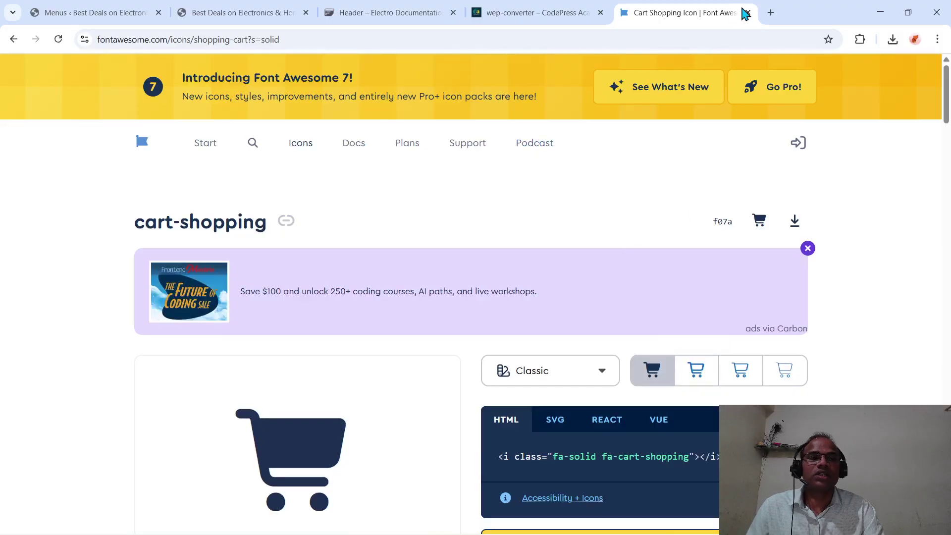
click(747, 12)
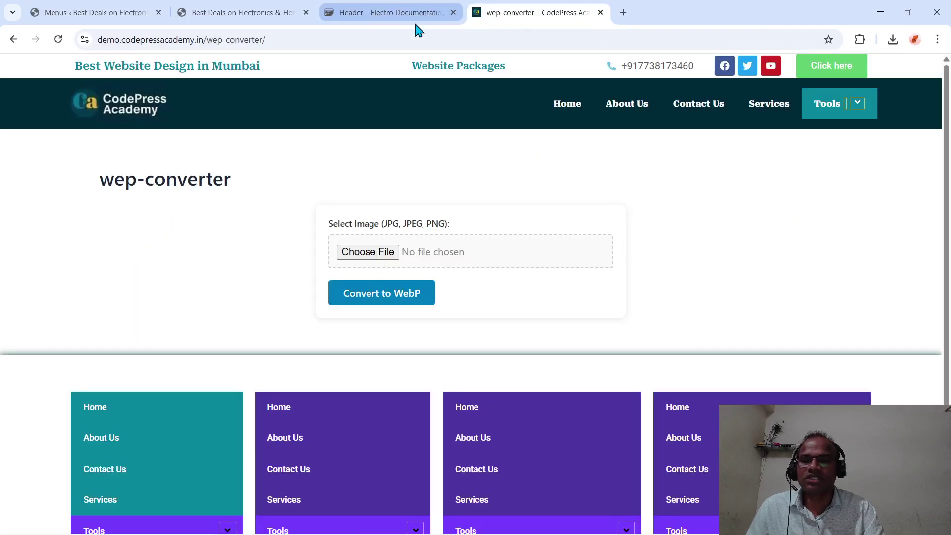
click(244, 11)
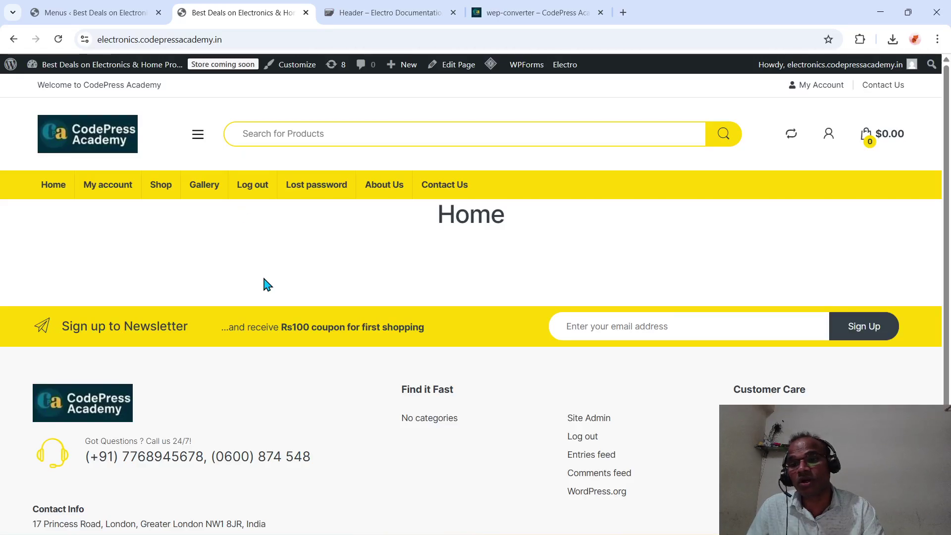
click(123, 15)
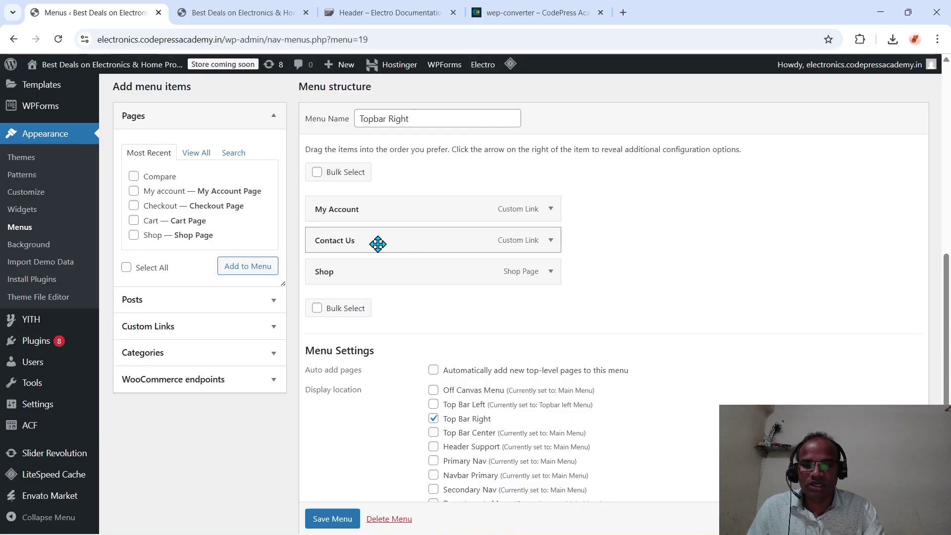
- Set Contact Us's icon class to fa fa-phone and save the Topbar Right menu
click(549, 240)
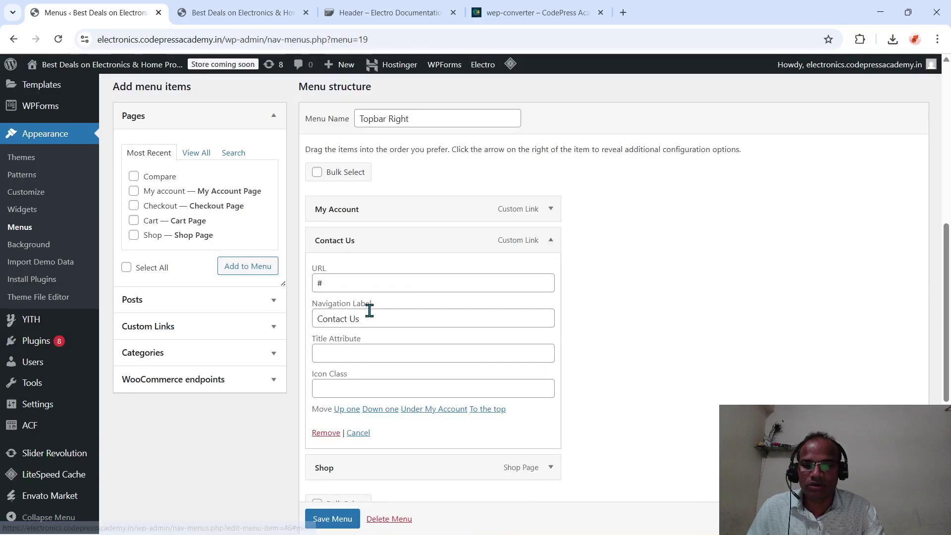
click(354, 392)
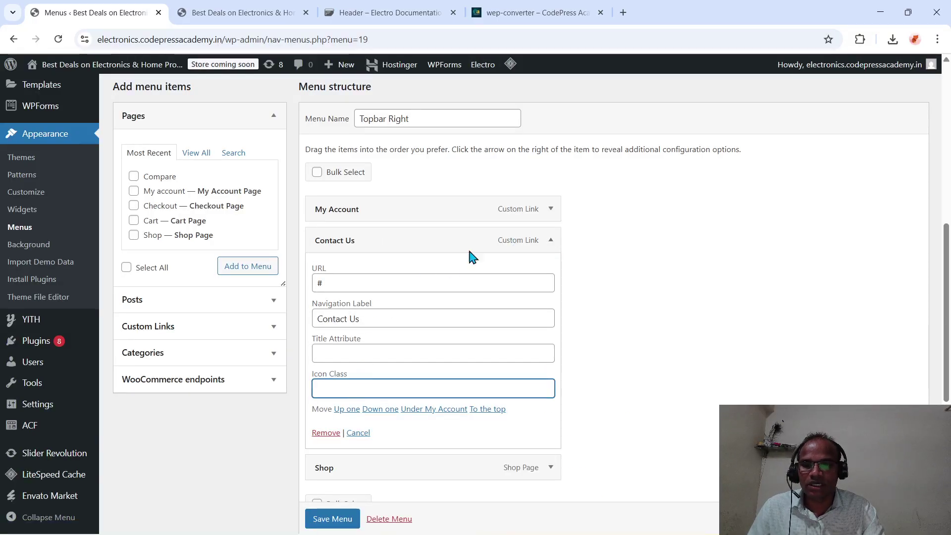
click(550, 208)
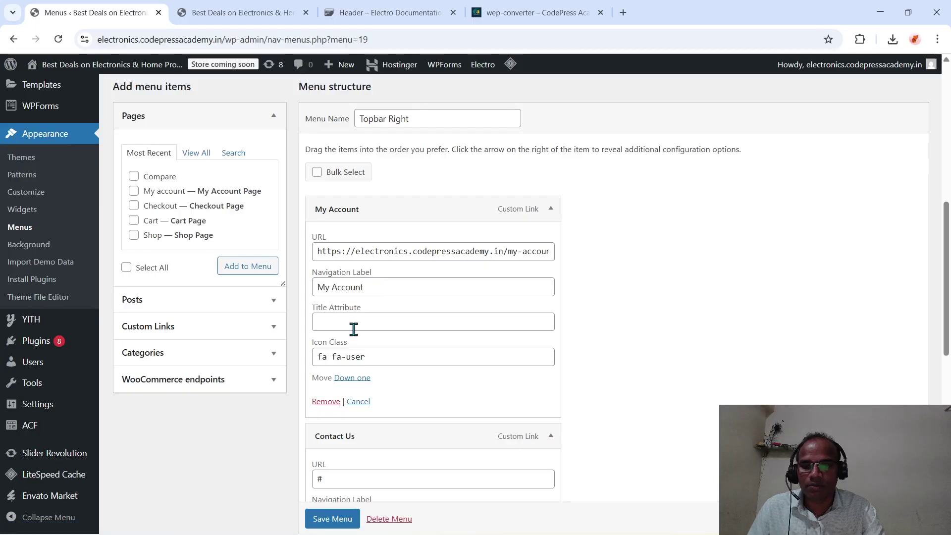
click(355, 357)
triple_click(355, 356)
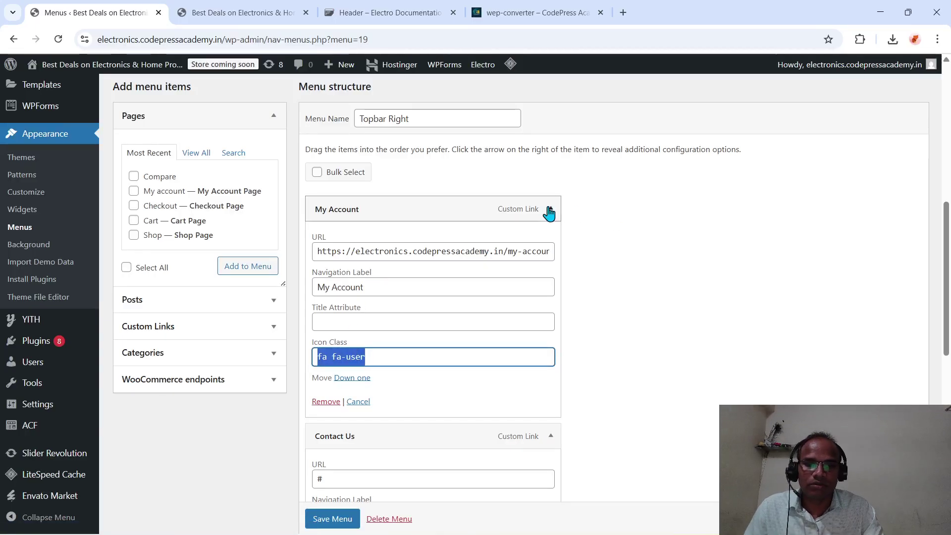
click(549, 210)
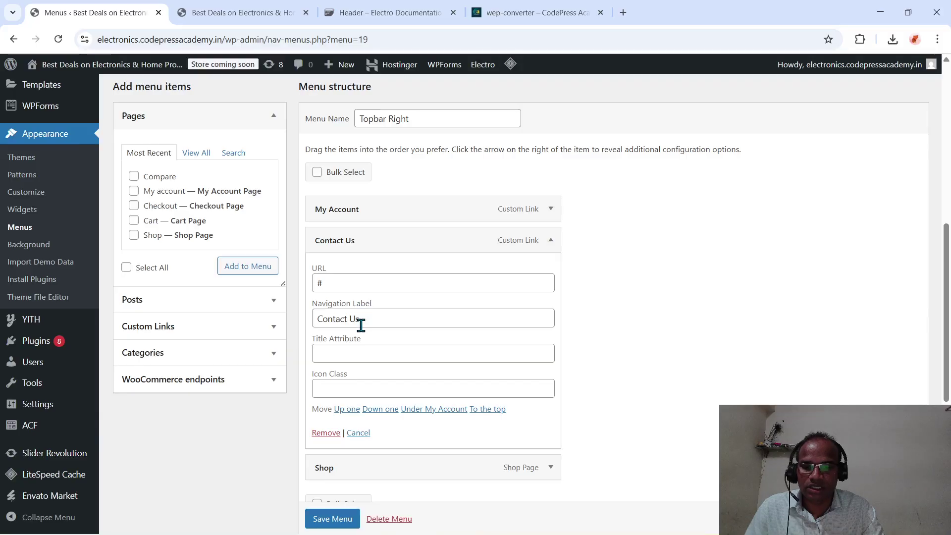
click(358, 357)
click(341, 384)
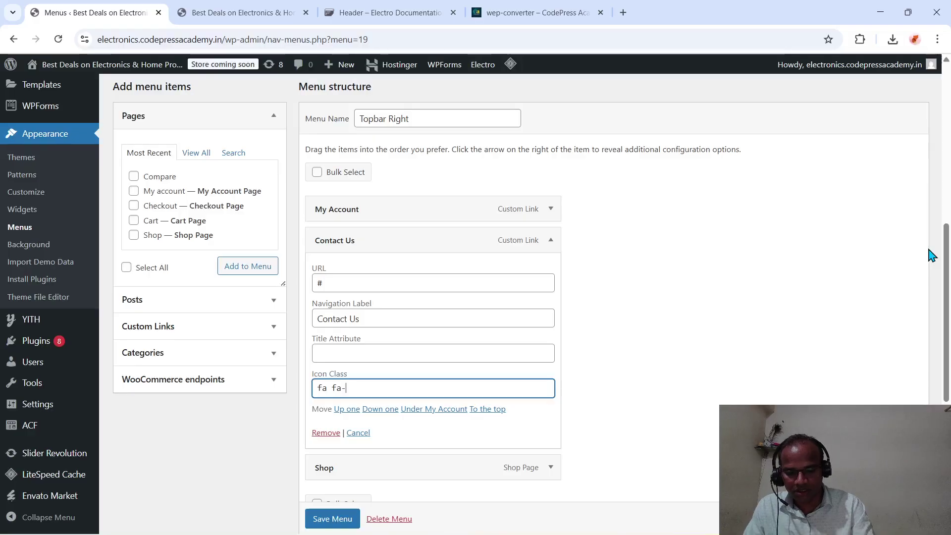
text(phone)
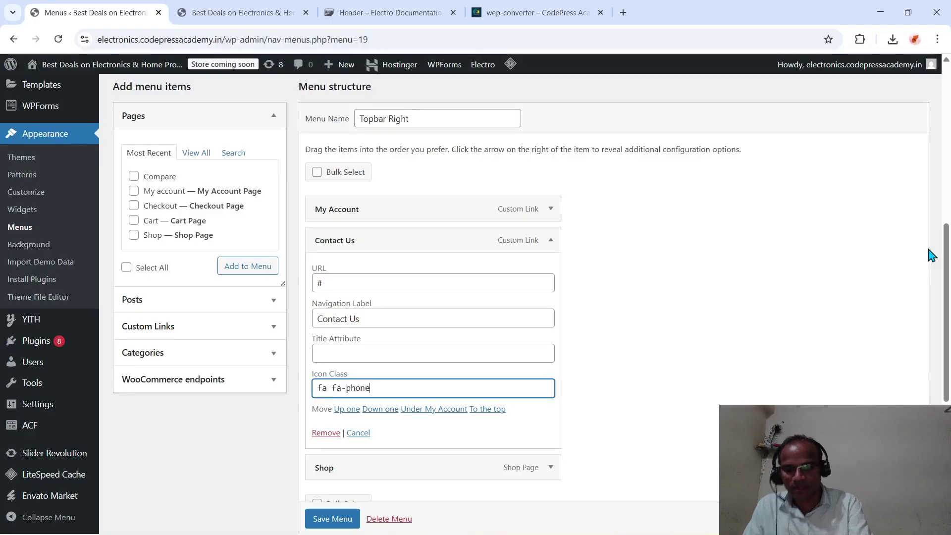
scroll(677, 285, down, 3)
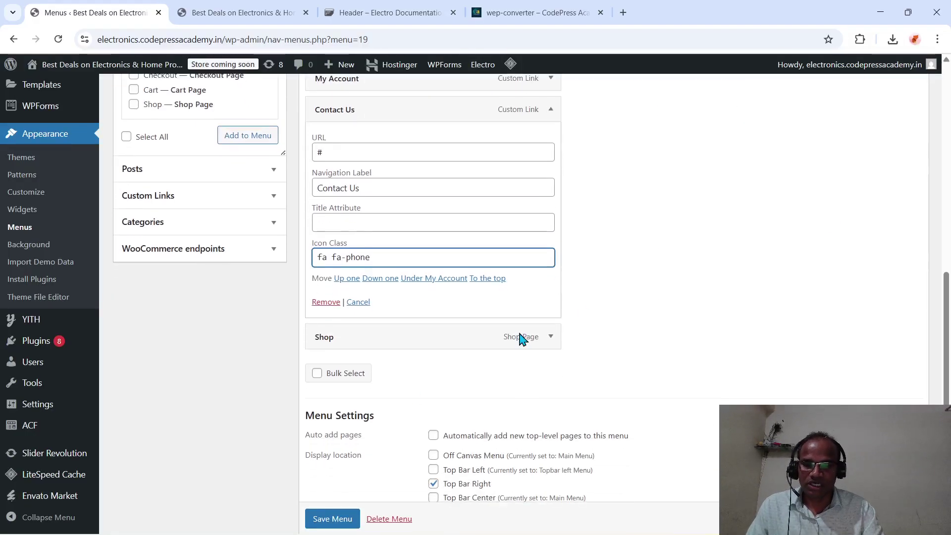
click(333, 518)
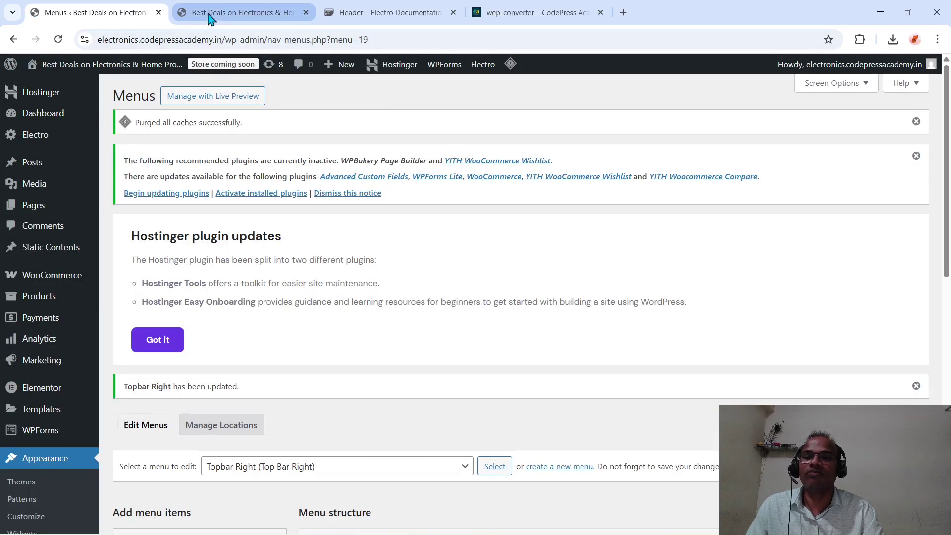
- Reload the storefront to confirm Contact Us shows a phone icon, then return to the menu editor
click(238, 12)
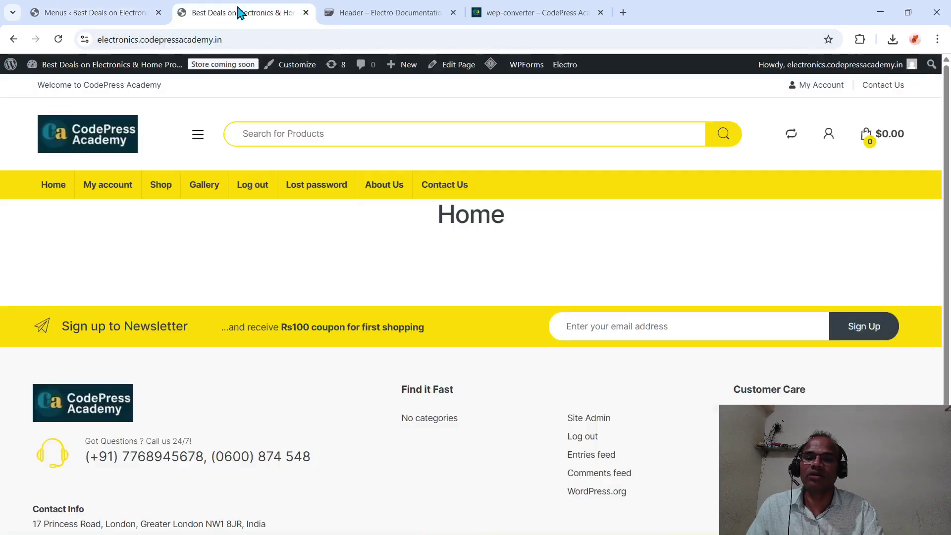
click(225, 40)
key(Return)
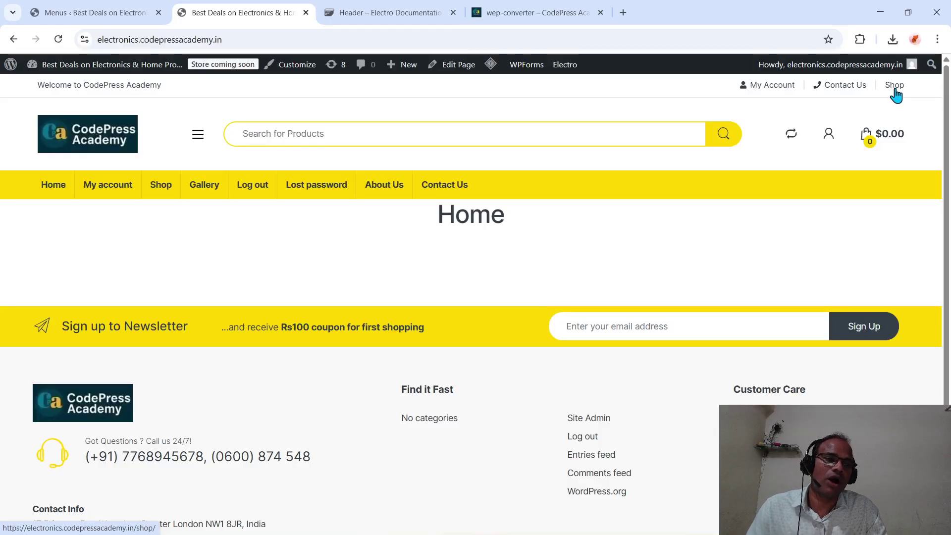
click(127, 14)
scroll(215, 406, down, 6)
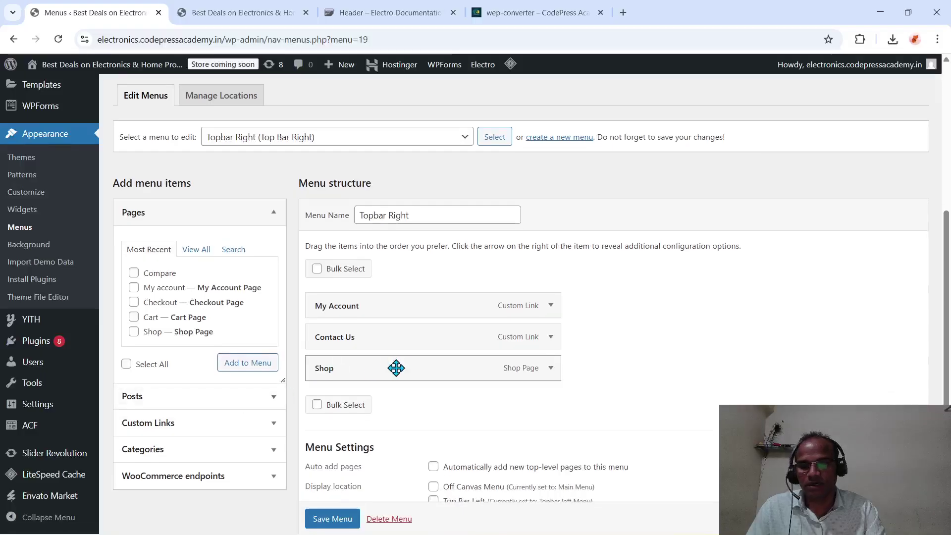
- Enter an fa fa-shop icon class for the Shop item and save the Topbar Right menu
click(549, 369)
click(347, 477)
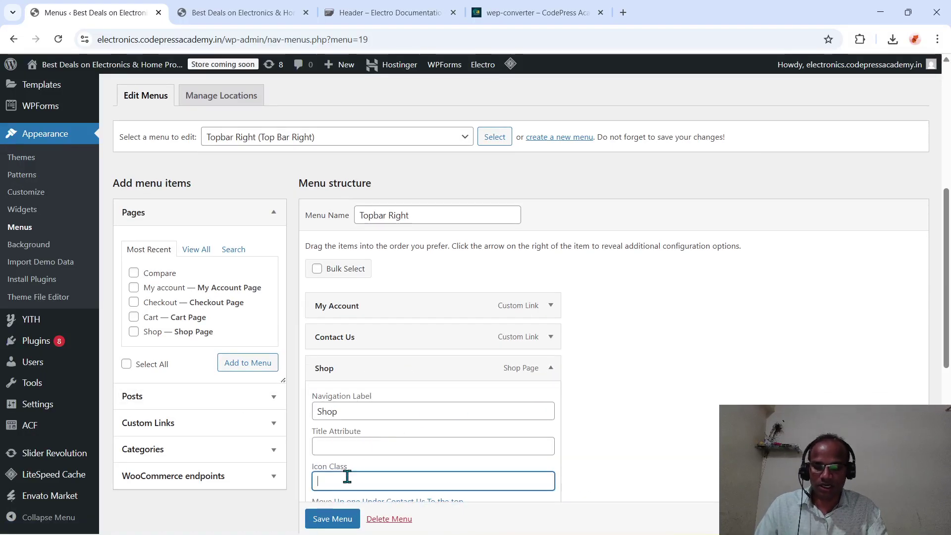
key(BackSpace)
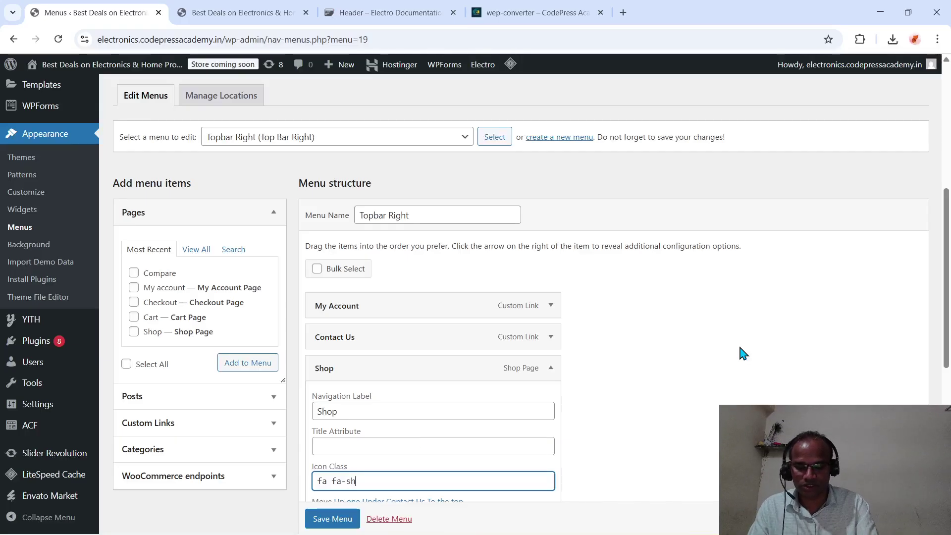
scroll(741, 352, down, 8)
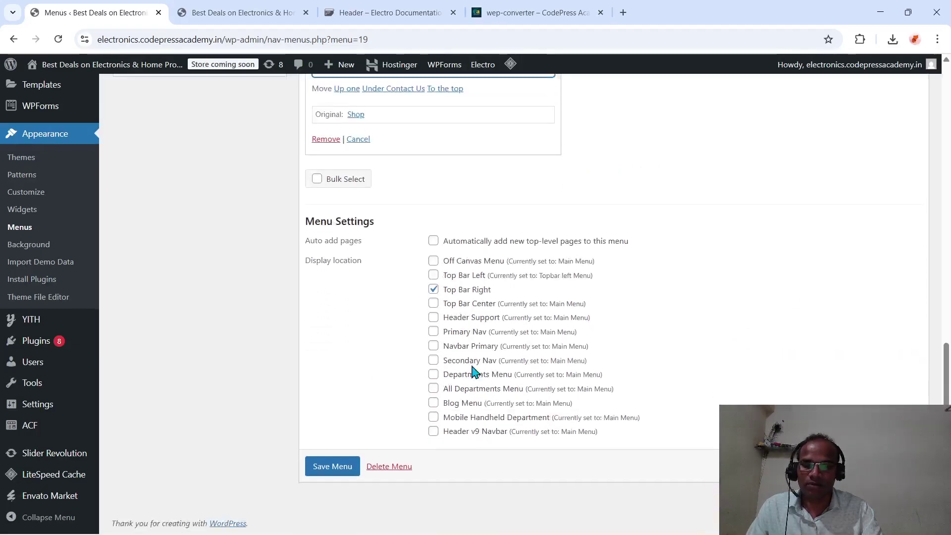
click(322, 471)
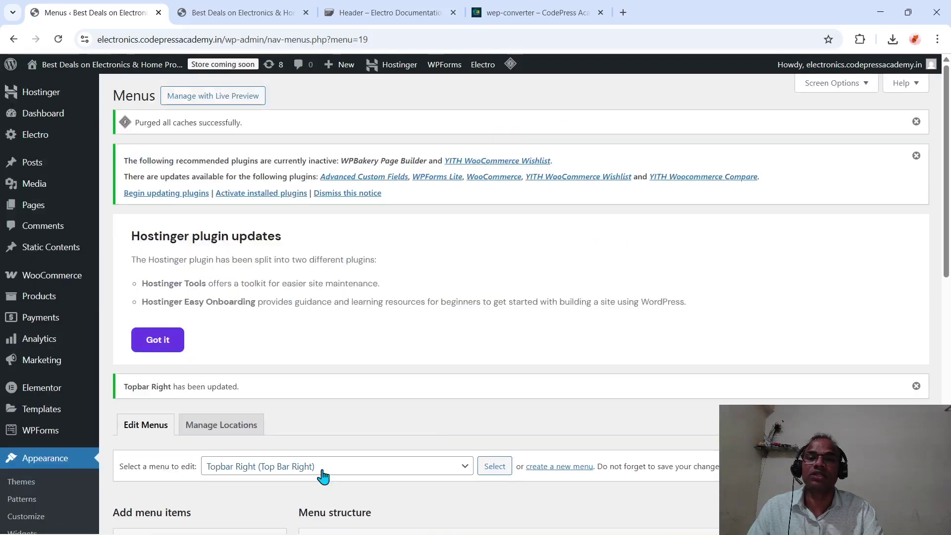
click(275, 14)
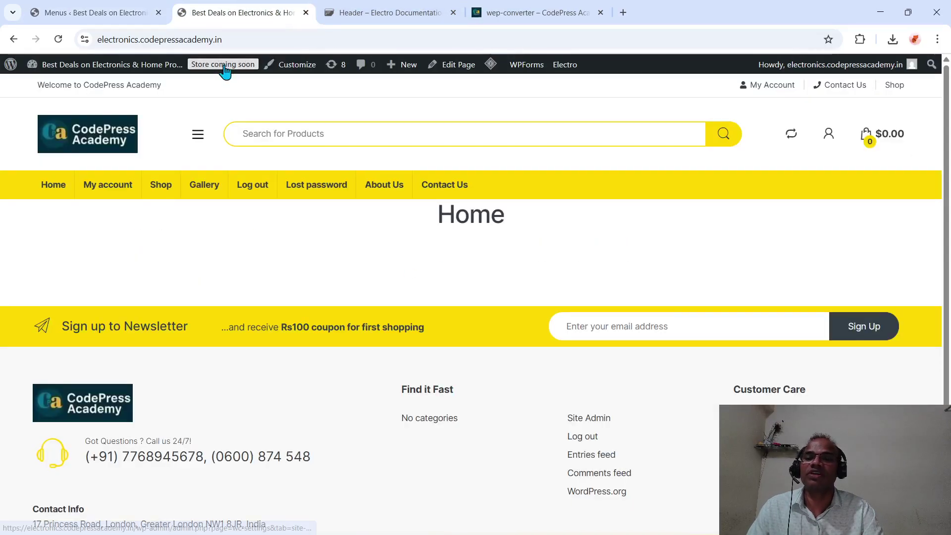
click(221, 43)
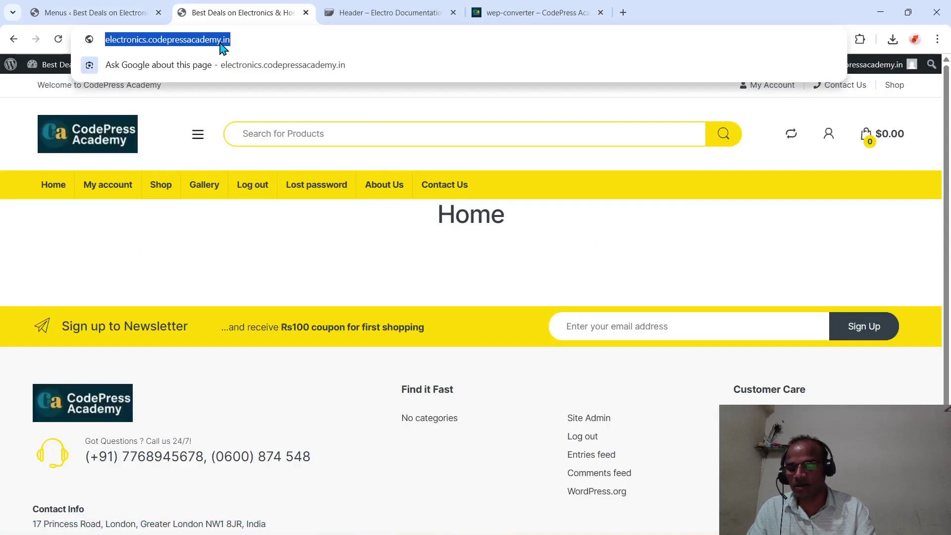
key(Return)
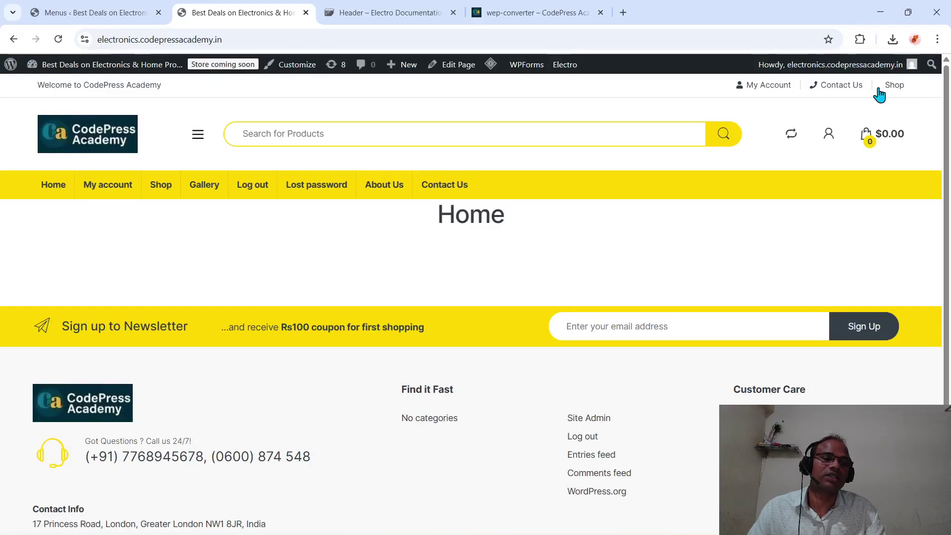
right_click(866, 139)
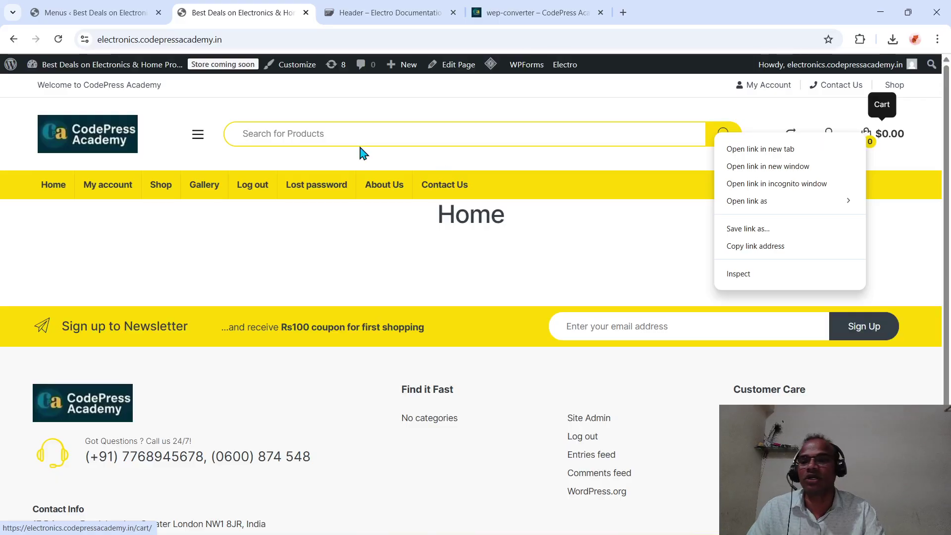
click(88, 16)
scroll(239, 492, down, 5)
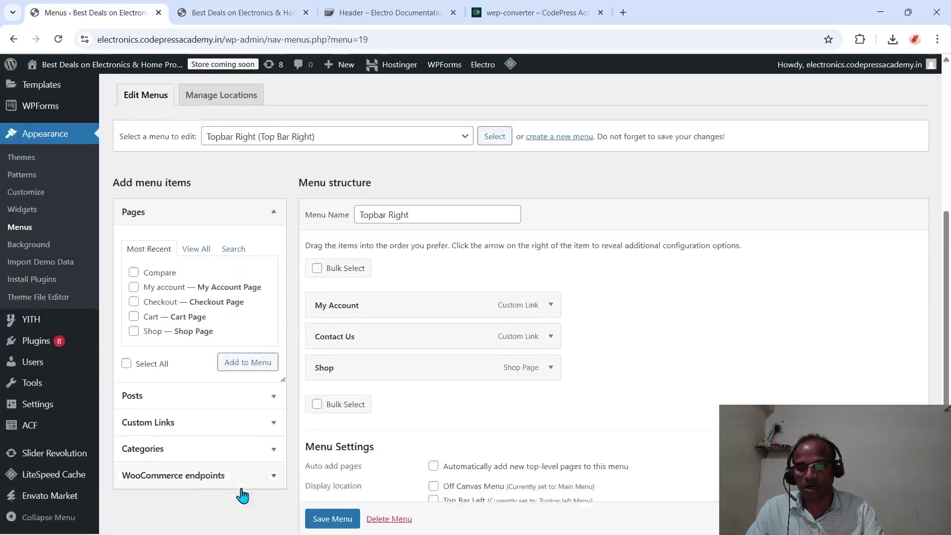
- Change the Shop item's icon class to fa fa-cart and save the Topbar Right menu
click(550, 360)
click(375, 473)
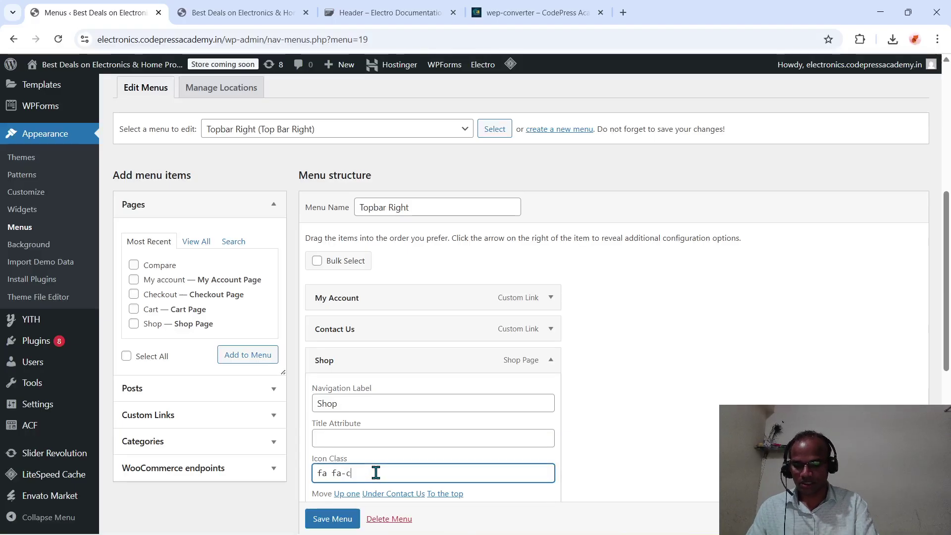
text(cart)
scroll(376, 473, down, 5)
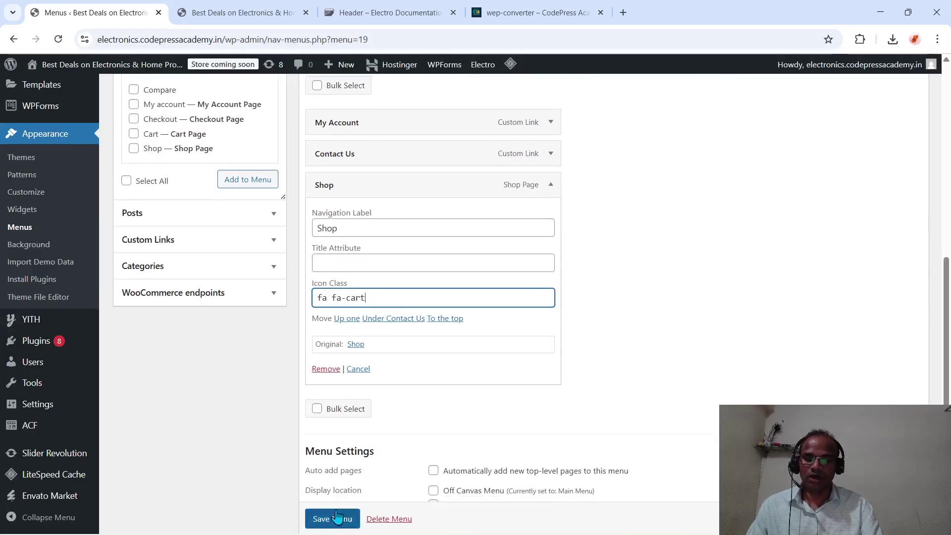
click(329, 517)
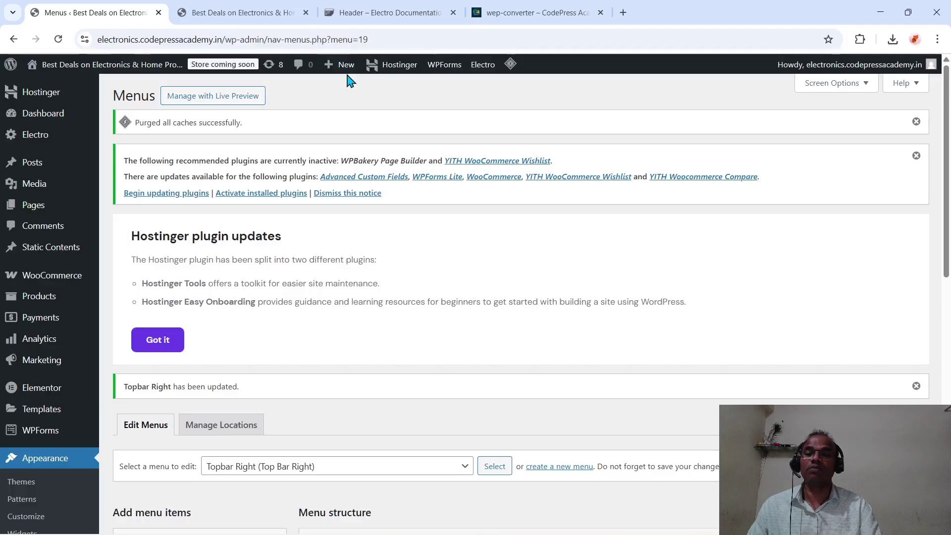
click(231, 12)
click(202, 39)
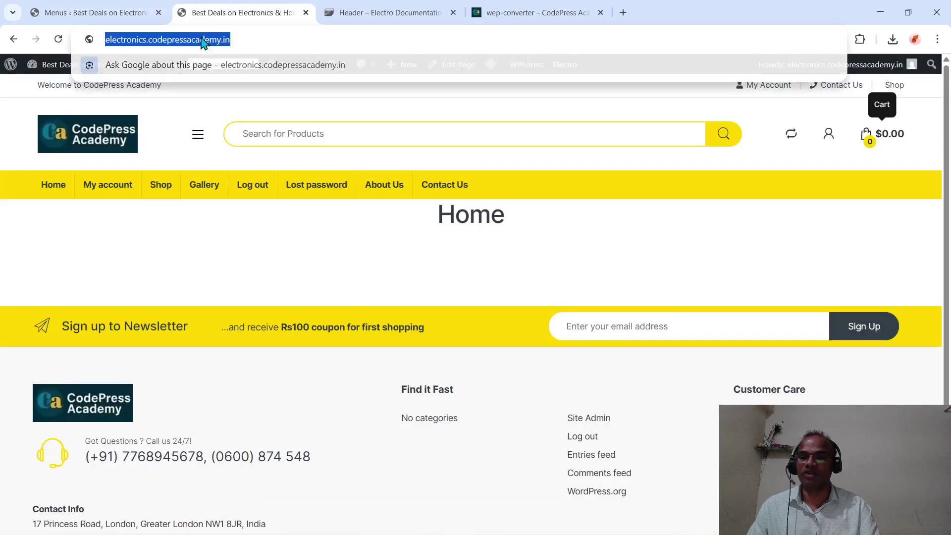
text(\)
key(Return)
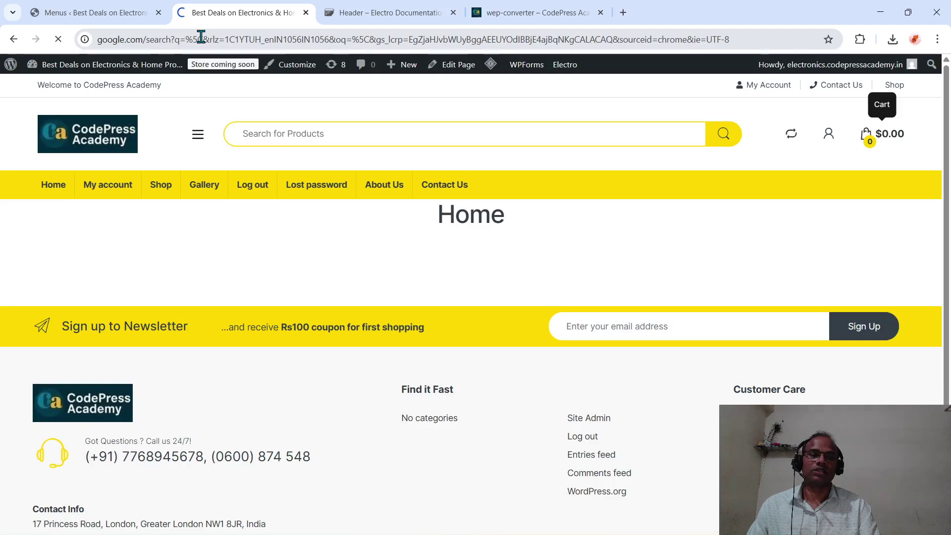
click(239, 43)
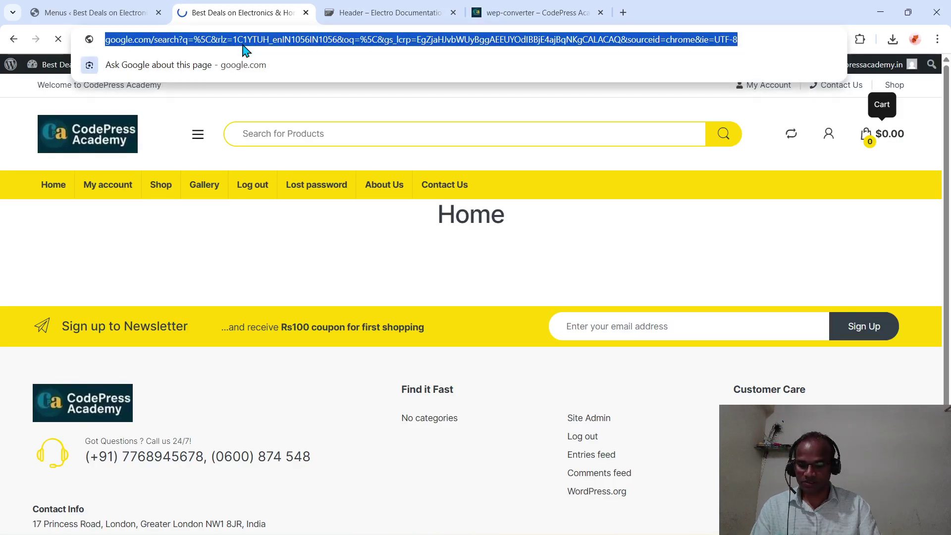
text(e)
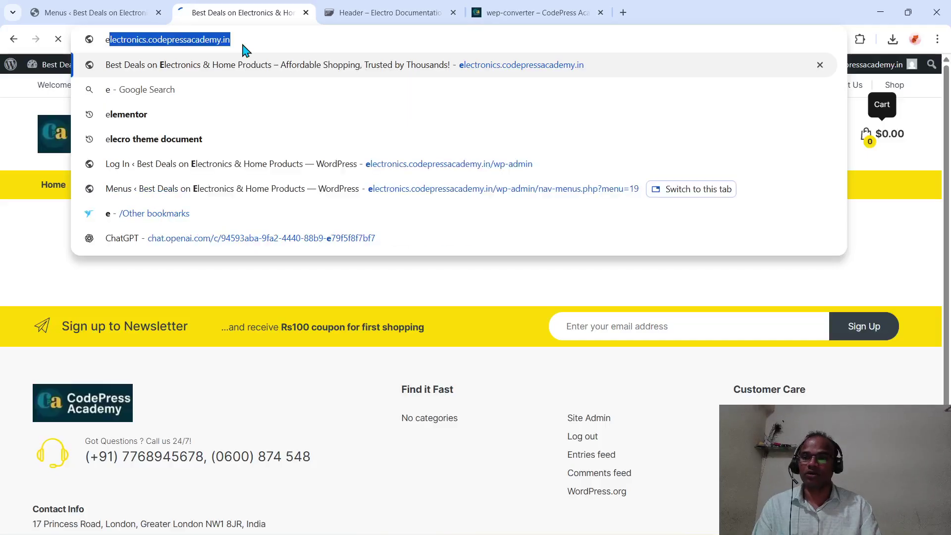
key(Return)
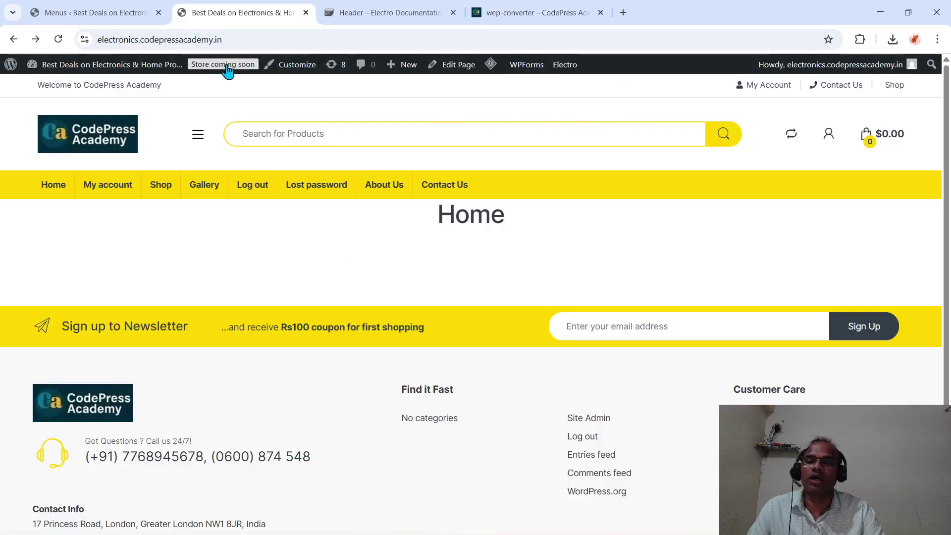
click(126, 13)
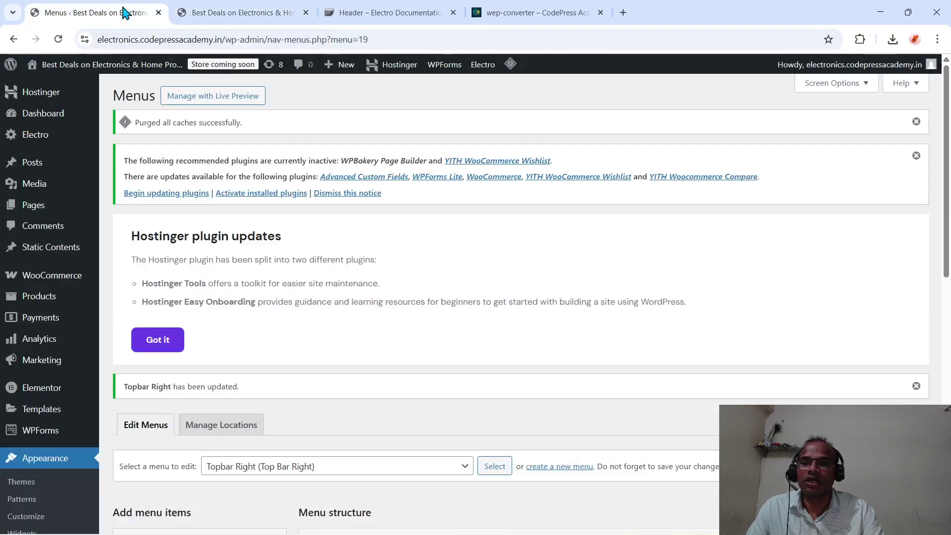
click(209, 15)
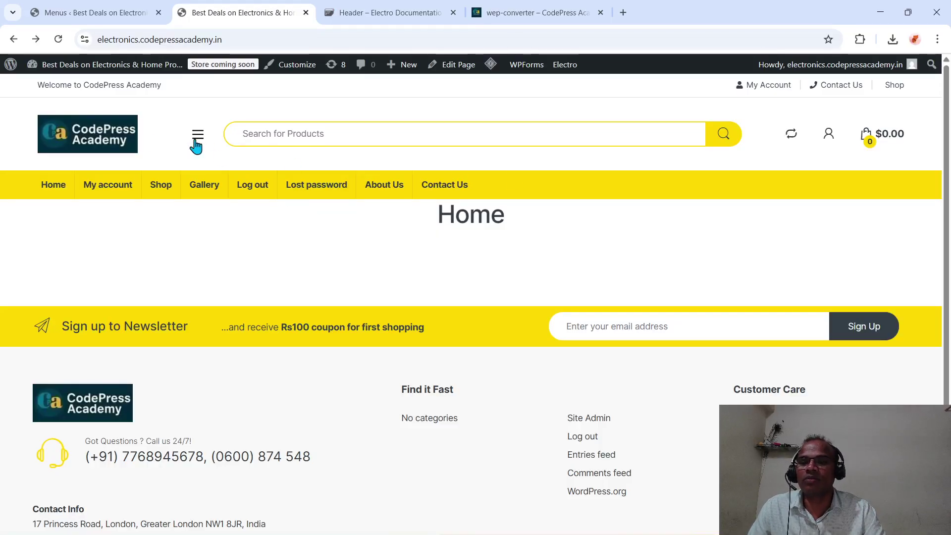
click(123, 13)
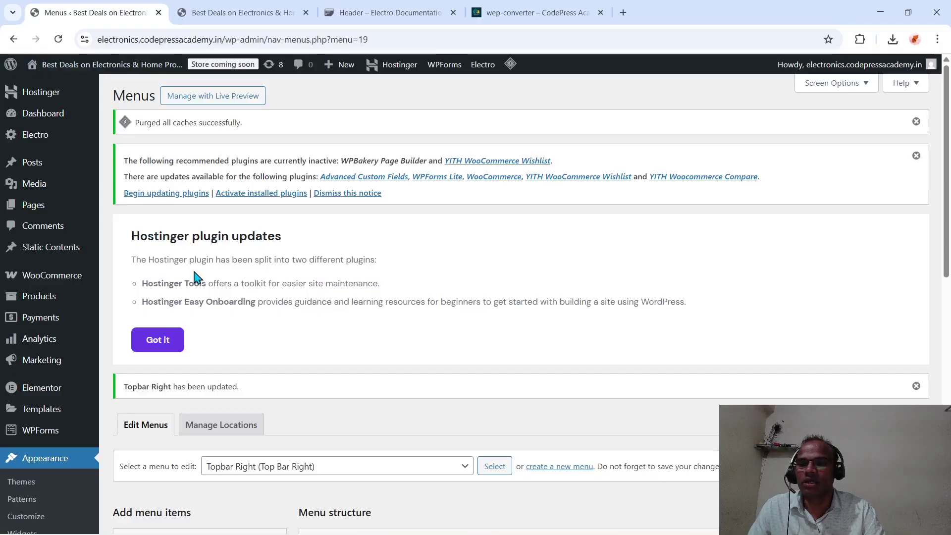
scroll(194, 278, down, 4)
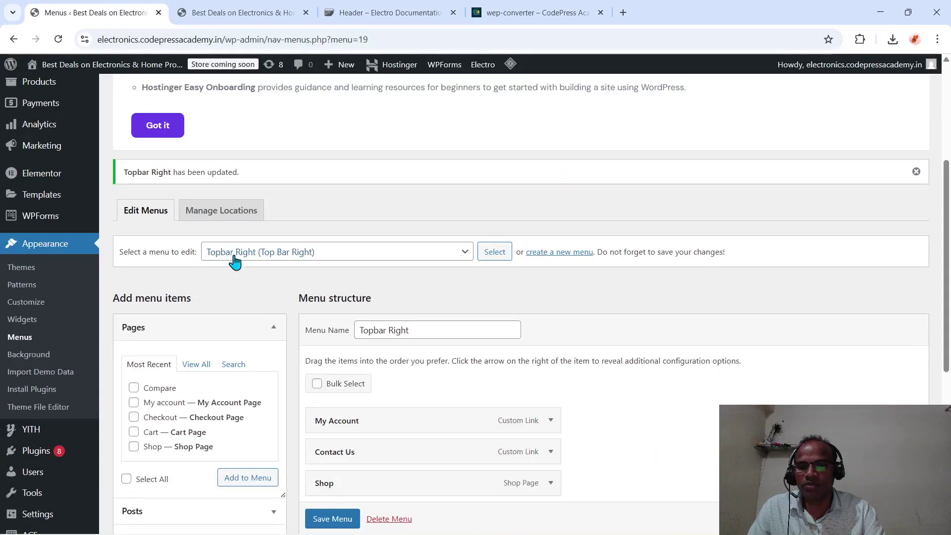
- Load Main Menu, turn off Auto add pages for new top-level pages, and save
click(462, 253)
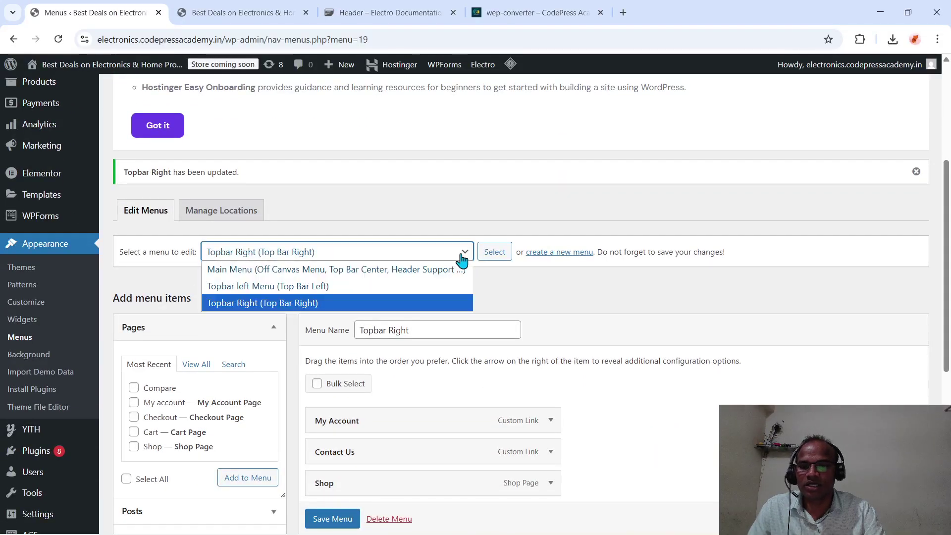
click(322, 270)
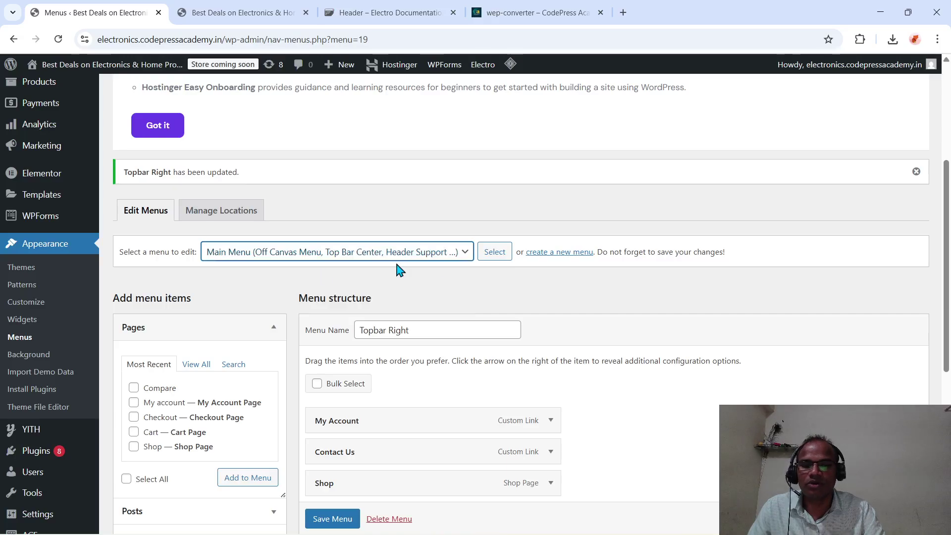
click(497, 257)
scroll(498, 258, down, 4)
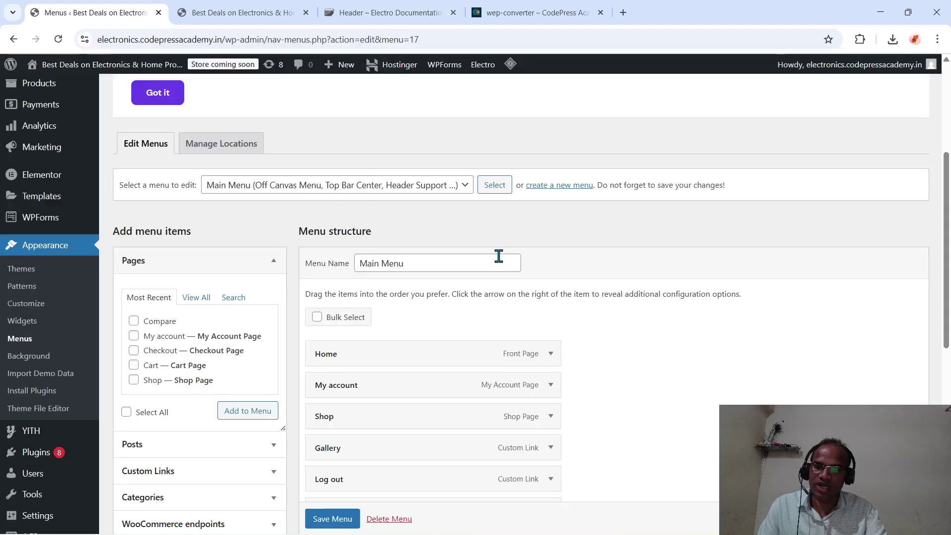
scroll(499, 256, down, 3)
scroll(499, 256, down, 5)
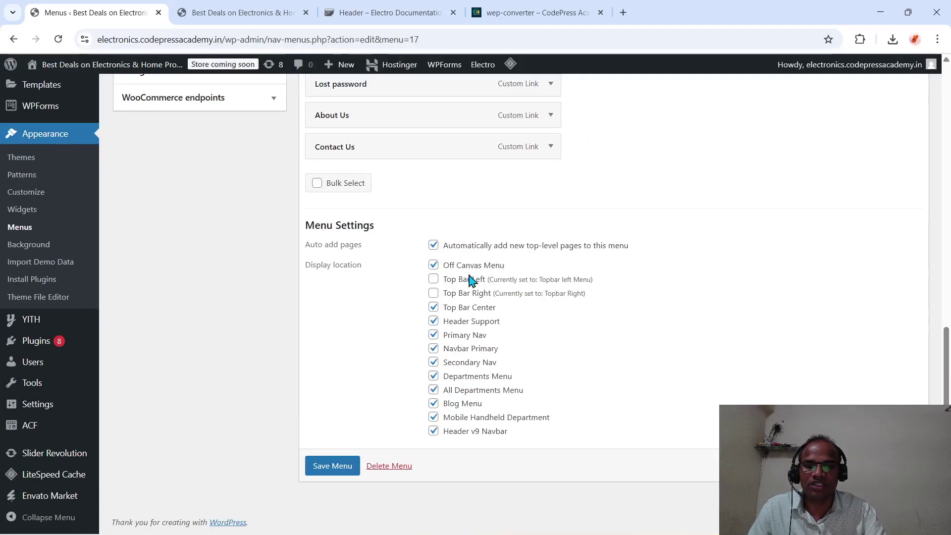
click(433, 246)
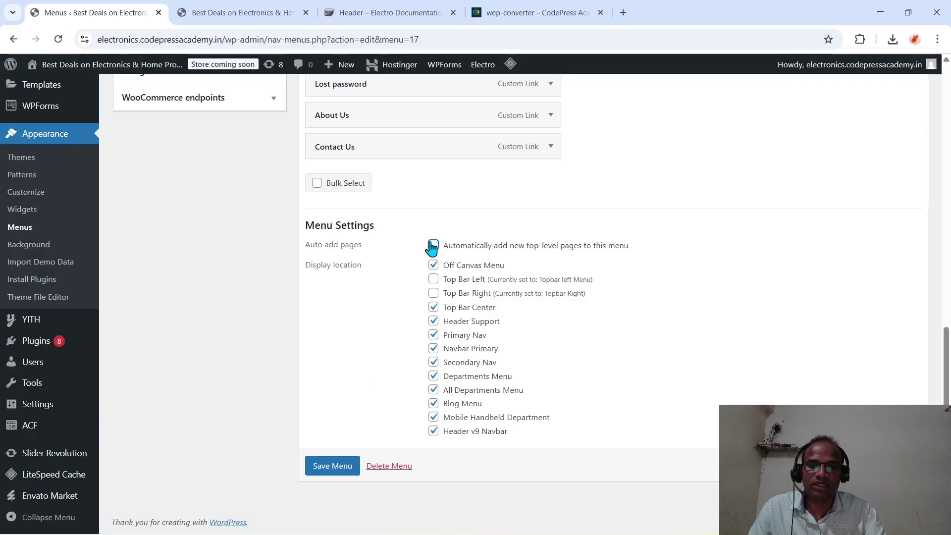
click(346, 466)
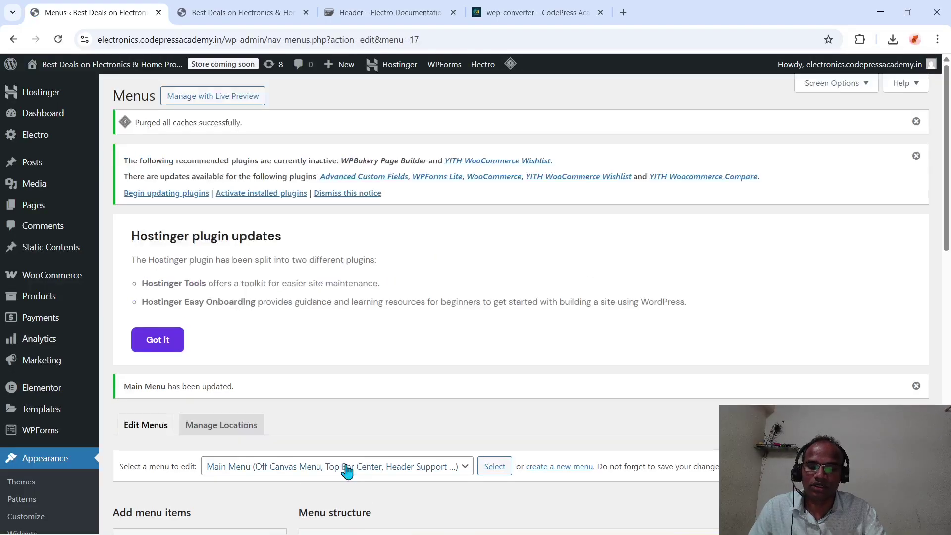
- Assign Main Menu to Blog Menu, drop the Header v9 Navbar location, and save
scroll(345, 470, down, 10)
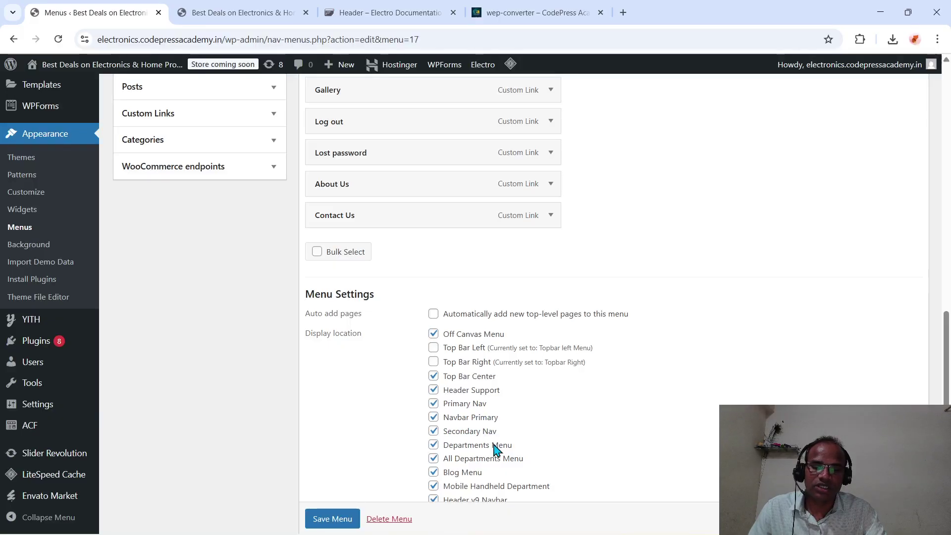
click(434, 472)
scroll(477, 483, down, 1)
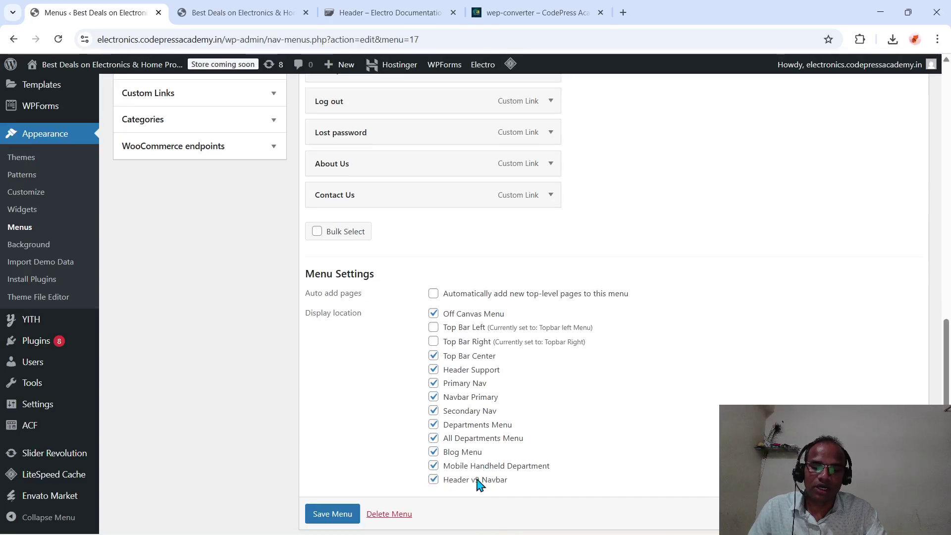
scroll(478, 483, down, 1)
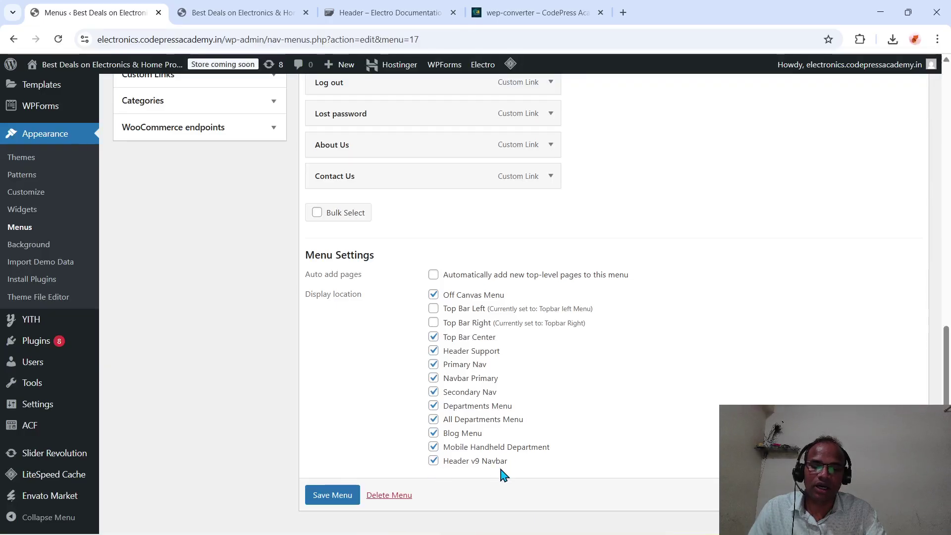
scroll(501, 470, down, 1)
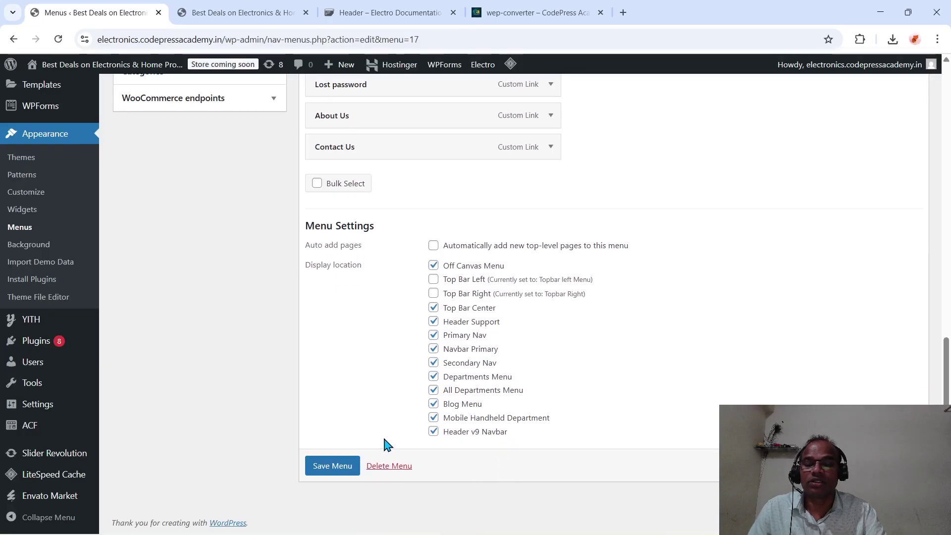
click(433, 432)
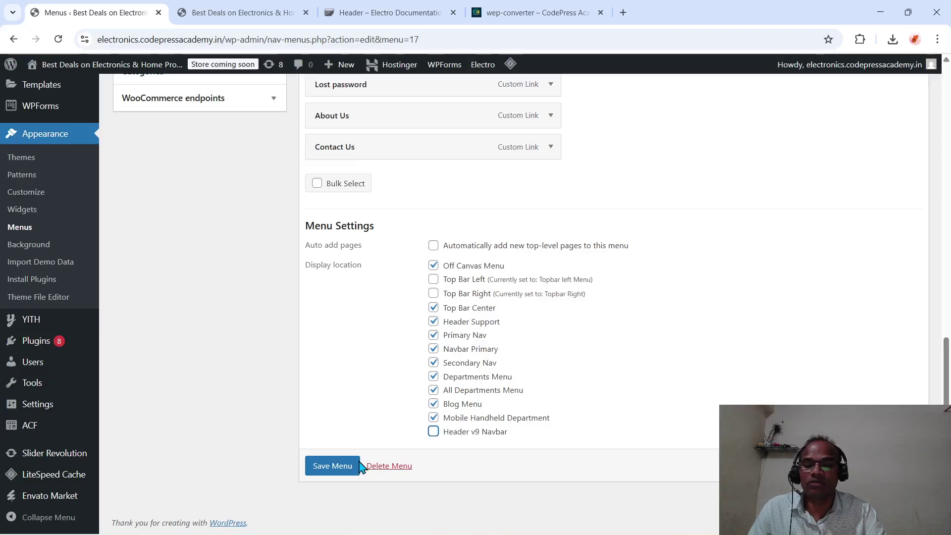
click(342, 466)
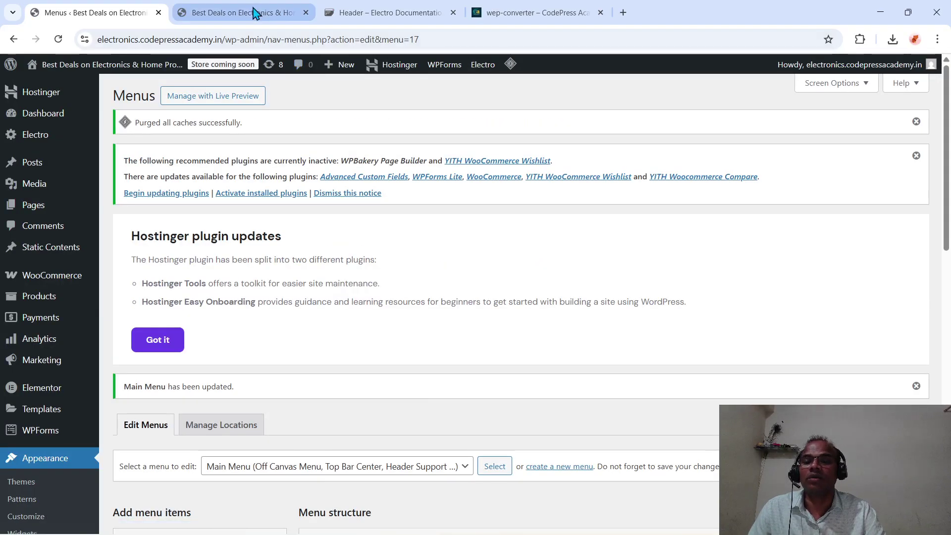
- On the storefront, open and close the off-canvas side menu to check its Main Menu pages
click(254, 13)
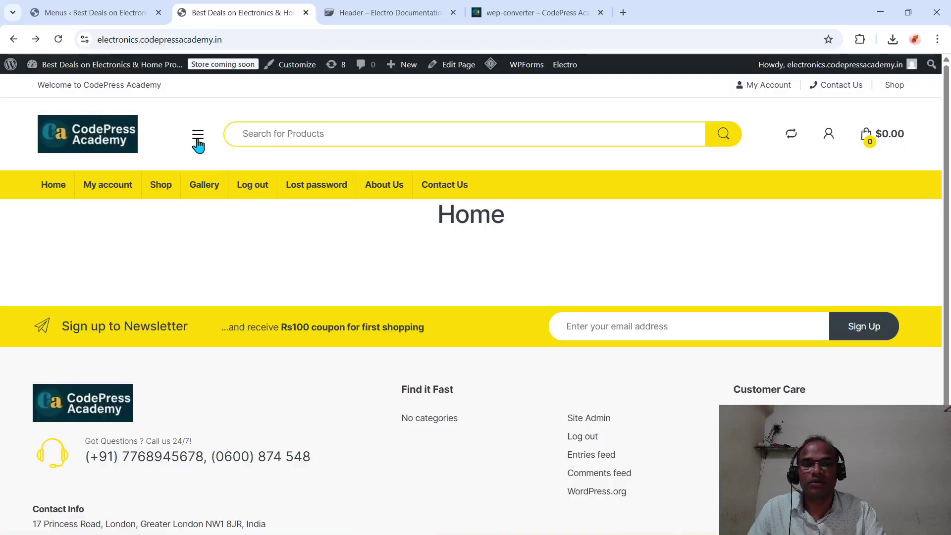
click(198, 137)
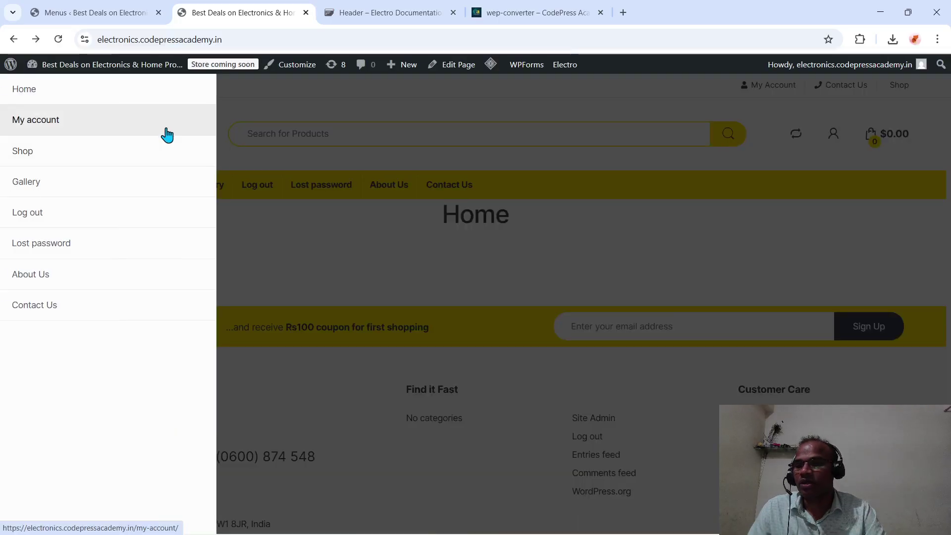
click(23, 89)
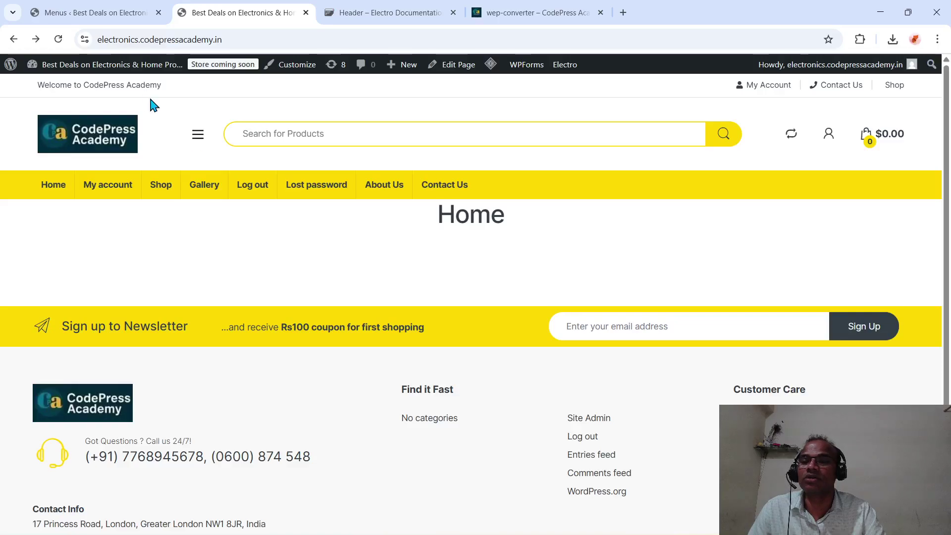
- Look back at the Menus admin page, then open the Customizer from the storefront
click(97, 12)
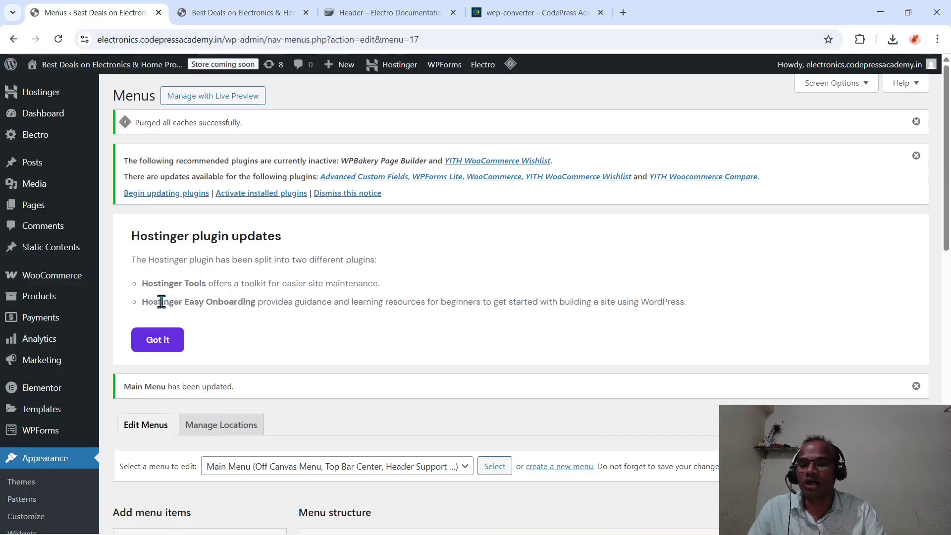
scroll(161, 301, down, 2)
scroll(159, 300, up, 2)
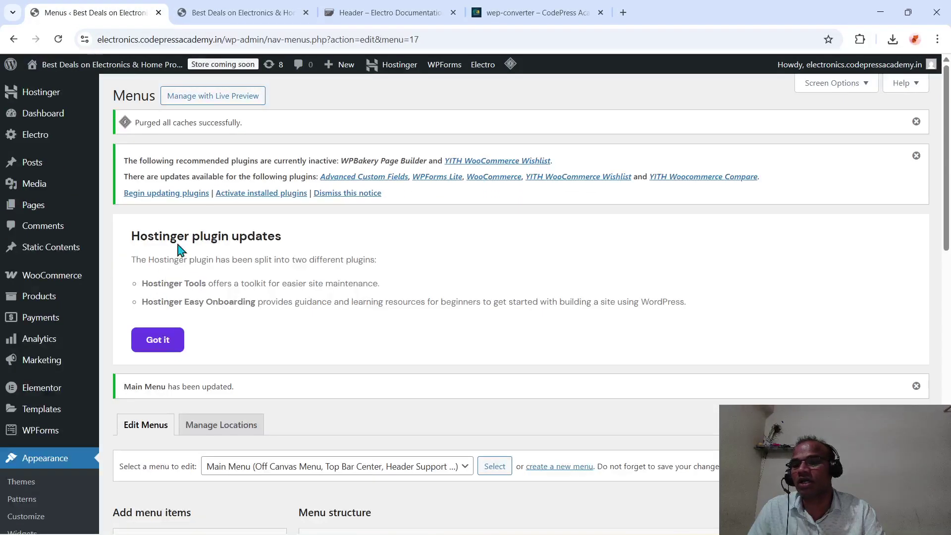
mouse_move(50, 134)
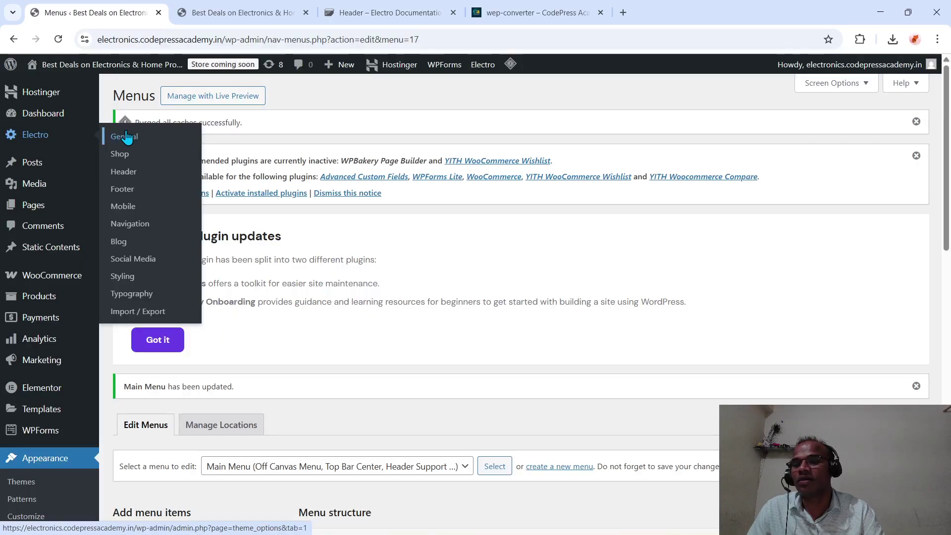
click(251, 9)
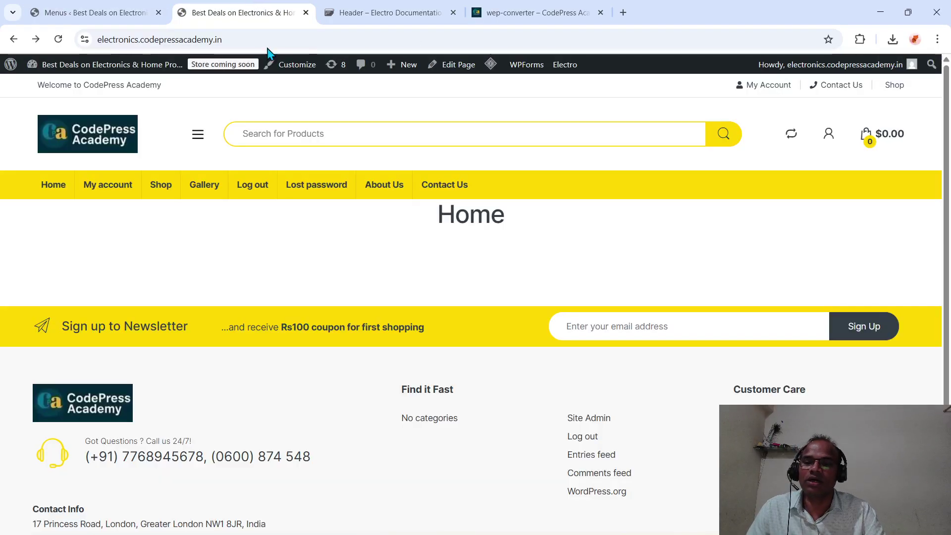
click(296, 65)
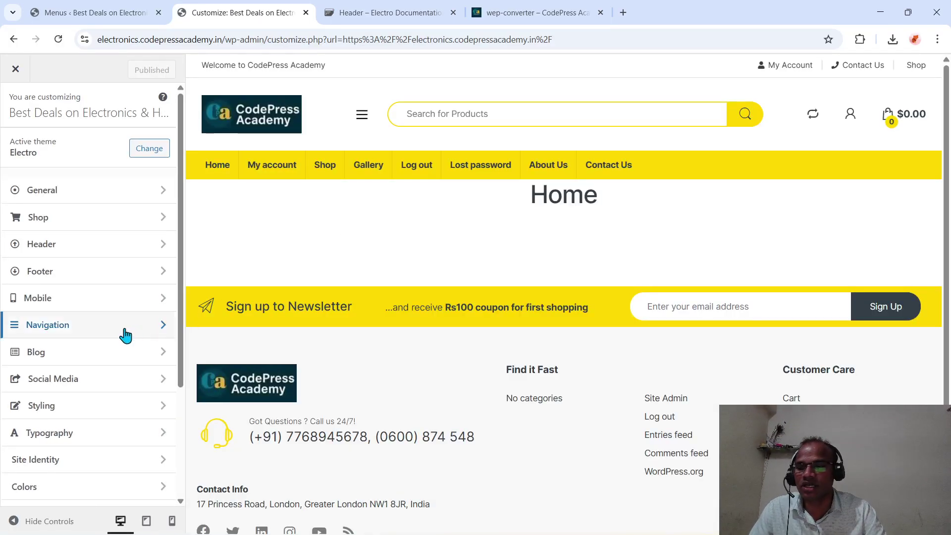
- Review the Customizer's Navigation settings and return to the section list
scroll(121, 336, down, 3)
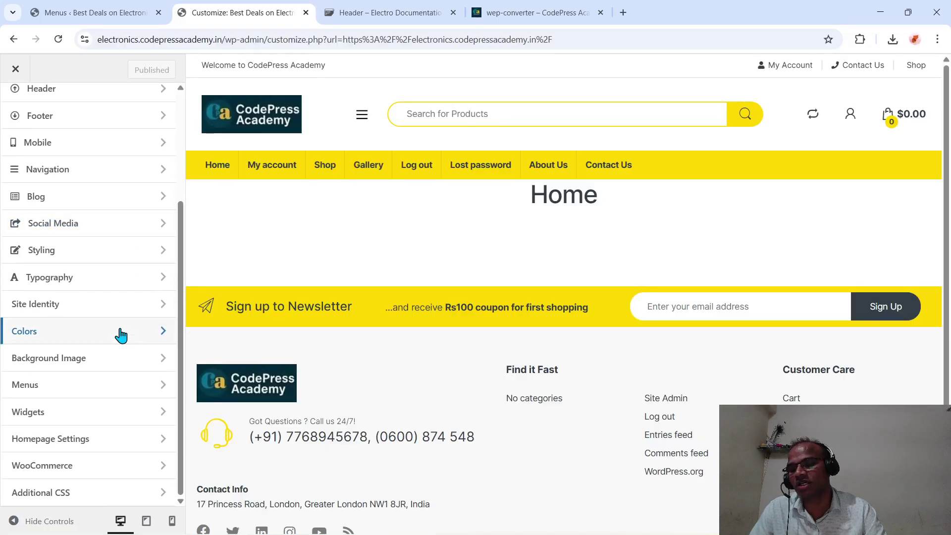
scroll(121, 336, up, 1)
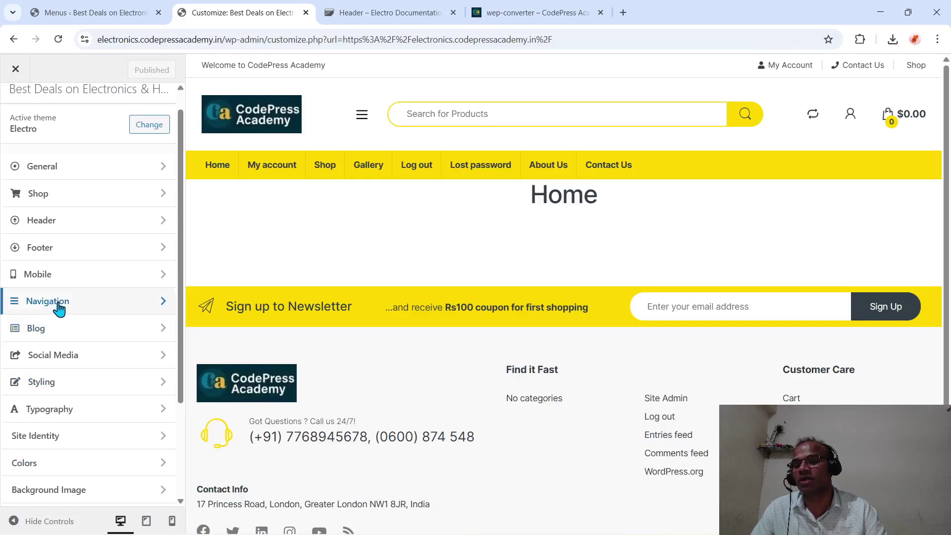
click(74, 309)
scroll(73, 303, down, 5)
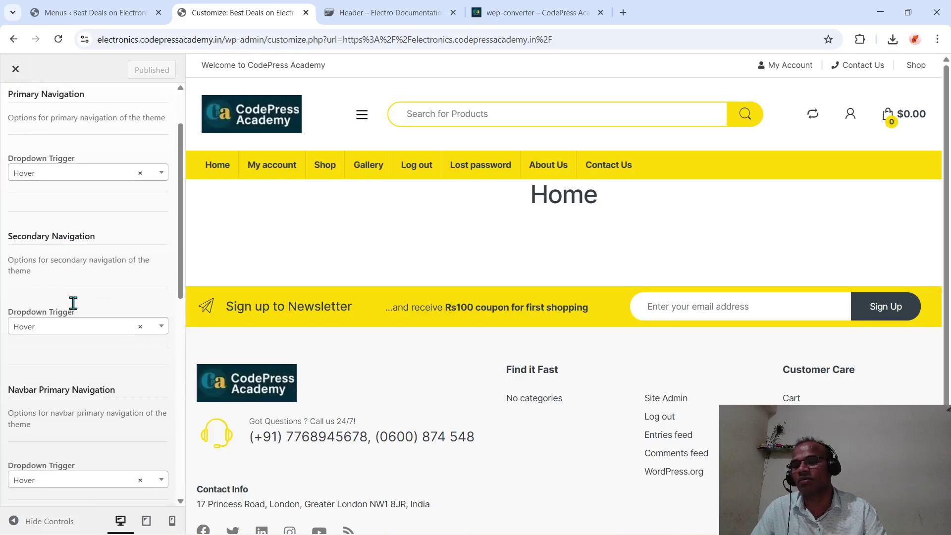
scroll(75, 308, down, 6)
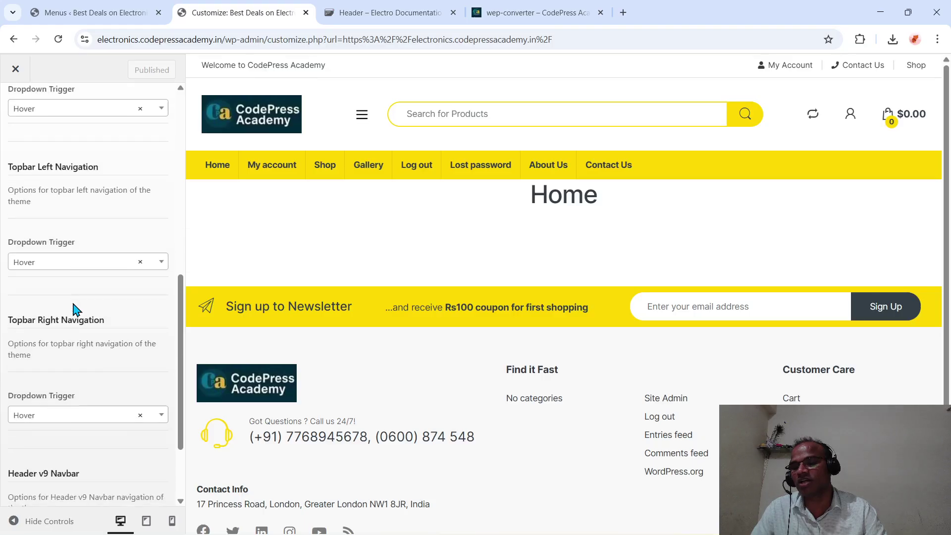
scroll(74, 309, up, 10)
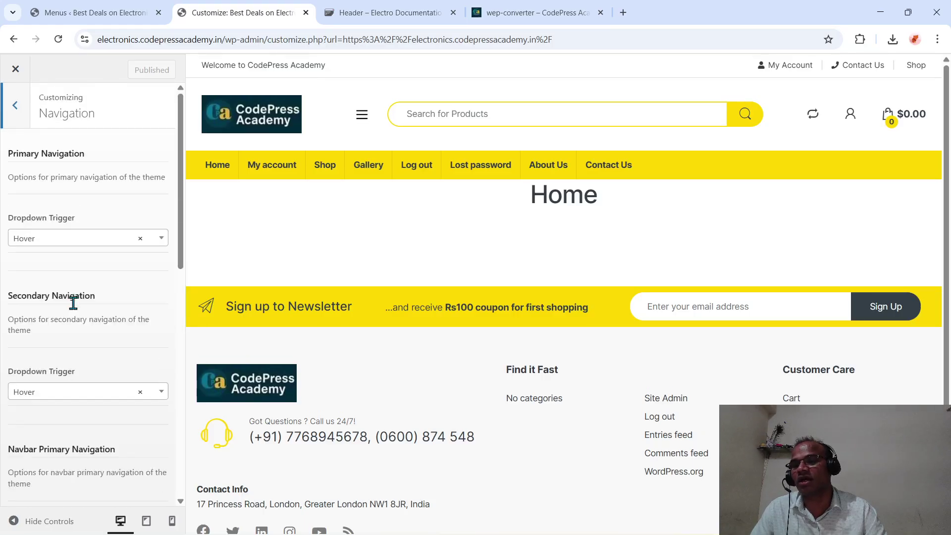
click(10, 109)
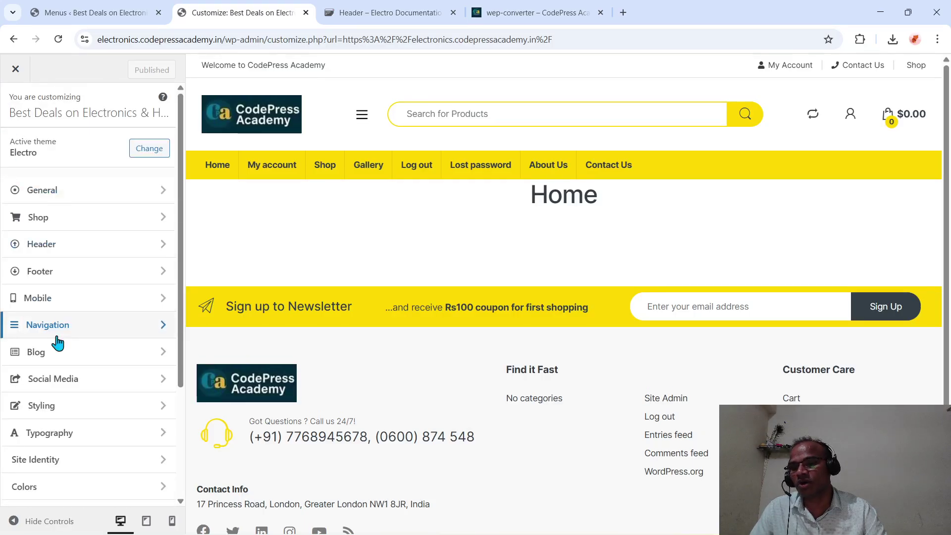
- Review the Mobile settings, then go back to the Menus tab editing Main Menu
click(53, 302)
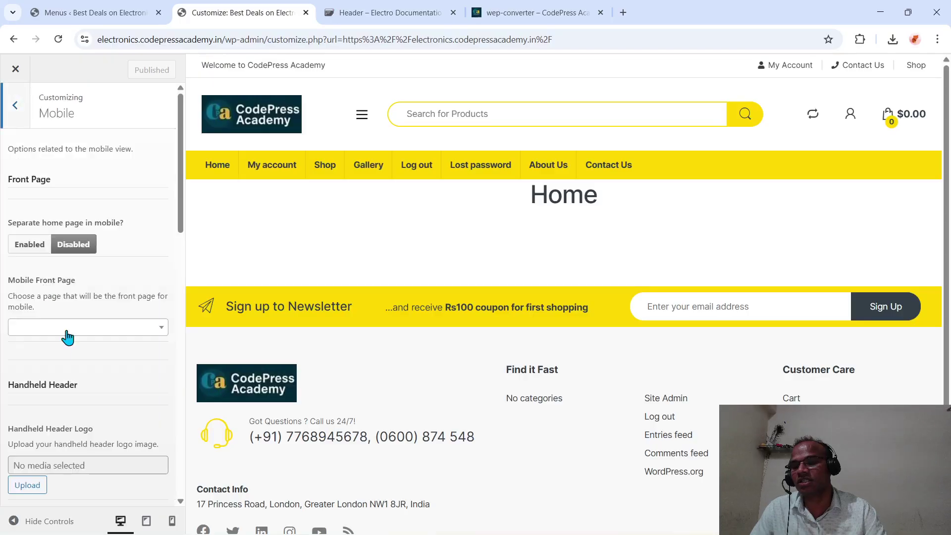
scroll(76, 352, down, 5)
scroll(74, 352, down, 7)
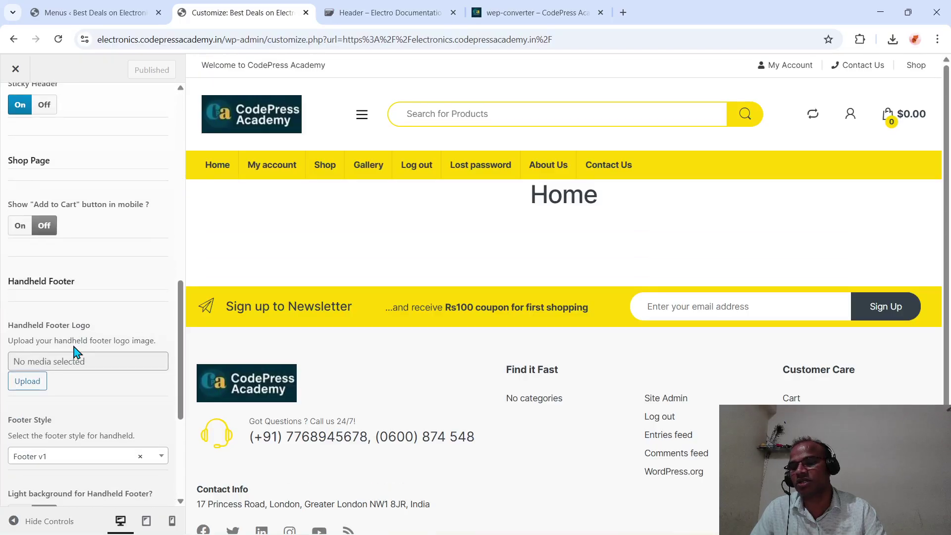
scroll(74, 352, up, 12)
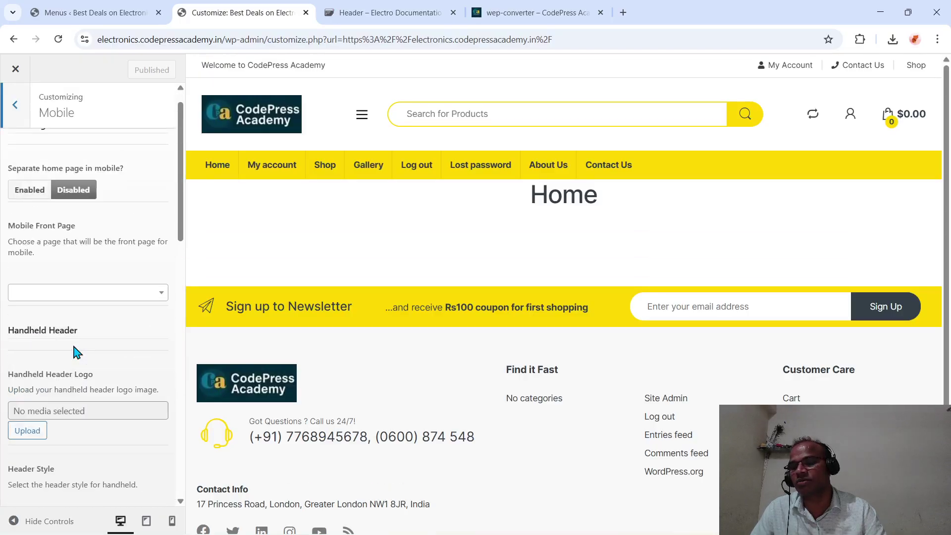
click(17, 115)
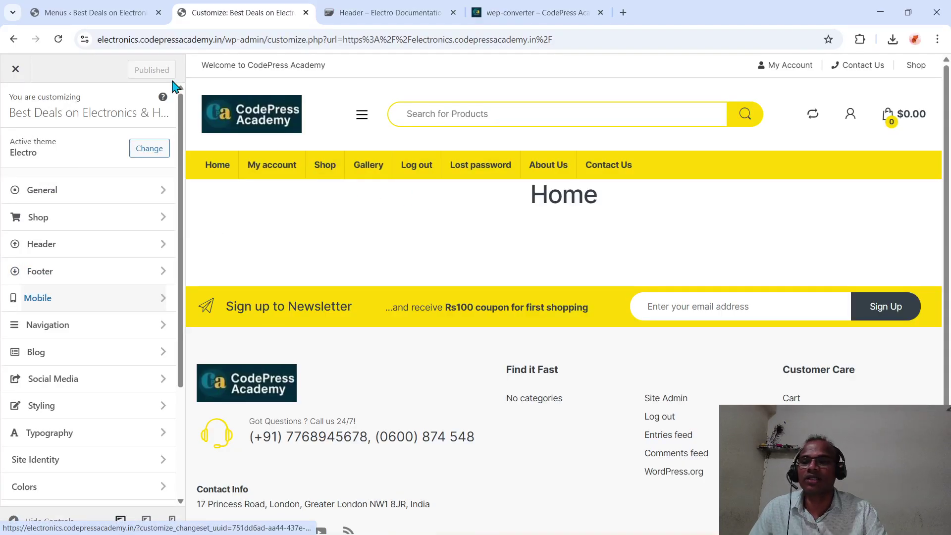
click(92, 14)
- Untick Main Menu's Off Canvas Menu, Top Bar Center, Header Support and Primary Nav locations
scroll(301, 369, down, 6)
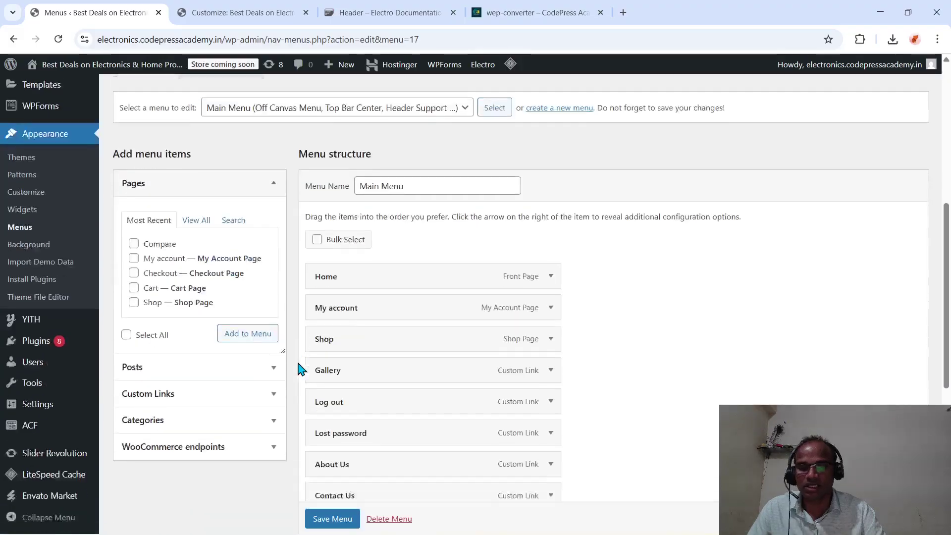
scroll(302, 368, down, 7)
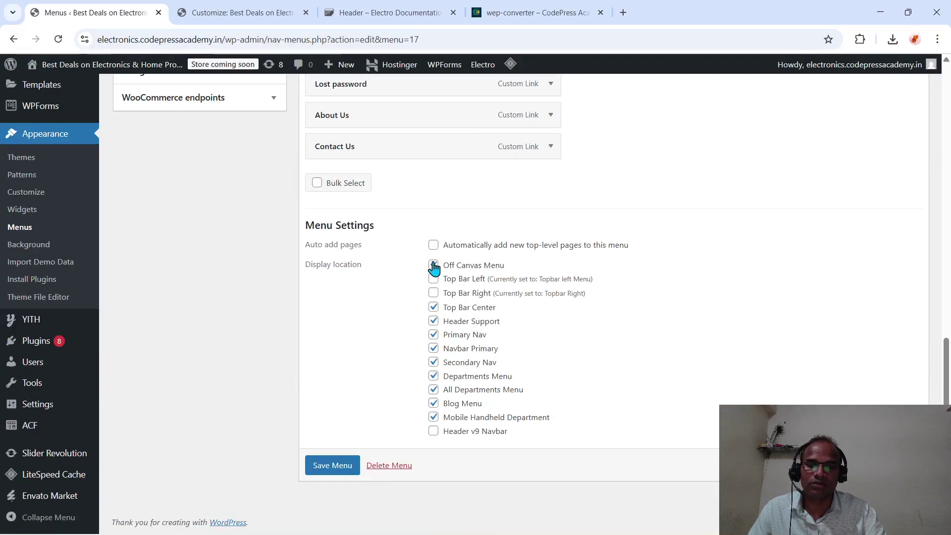
click(433, 266)
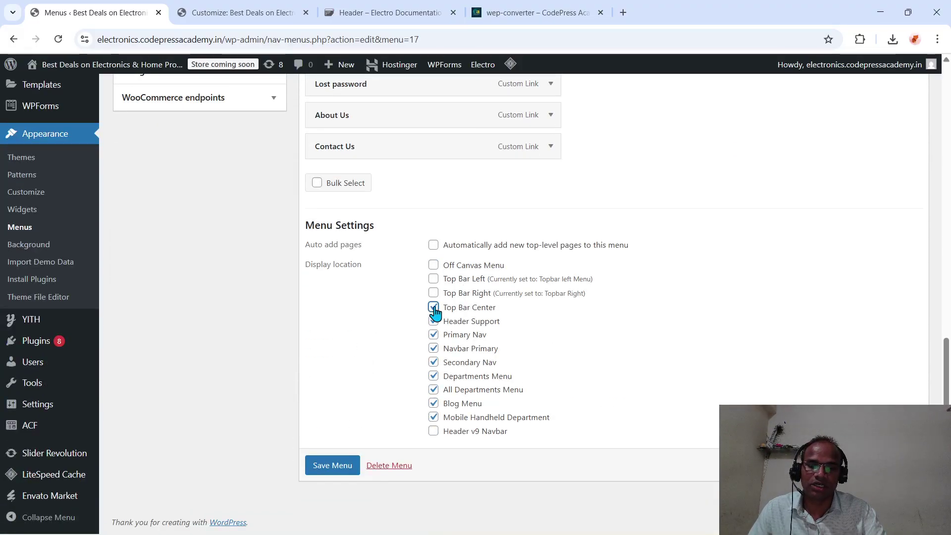
click(433, 308)
click(433, 322)
click(433, 335)
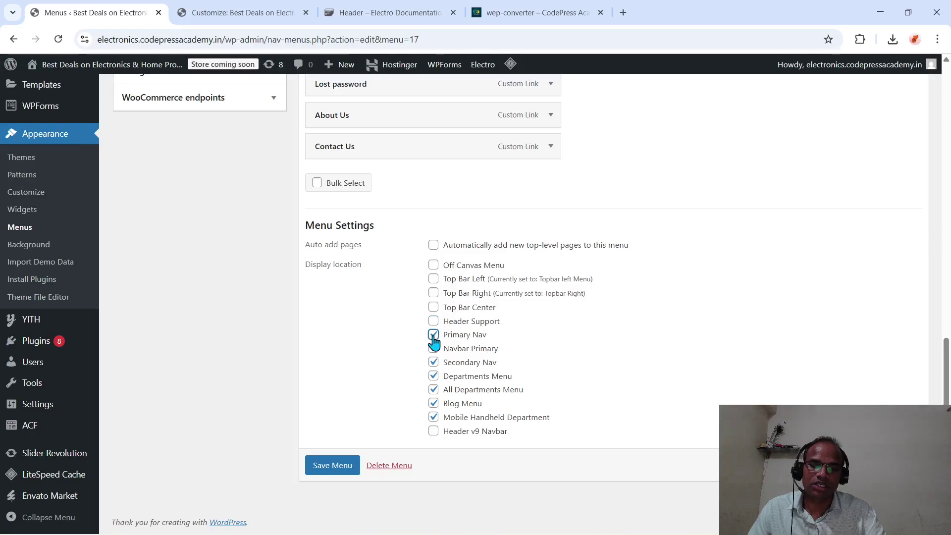
- Also untick Secondary Nav, Departments Menu, Blog Menu and Mobile Handheld Department, save, and return to the Customizer
click(434, 363)
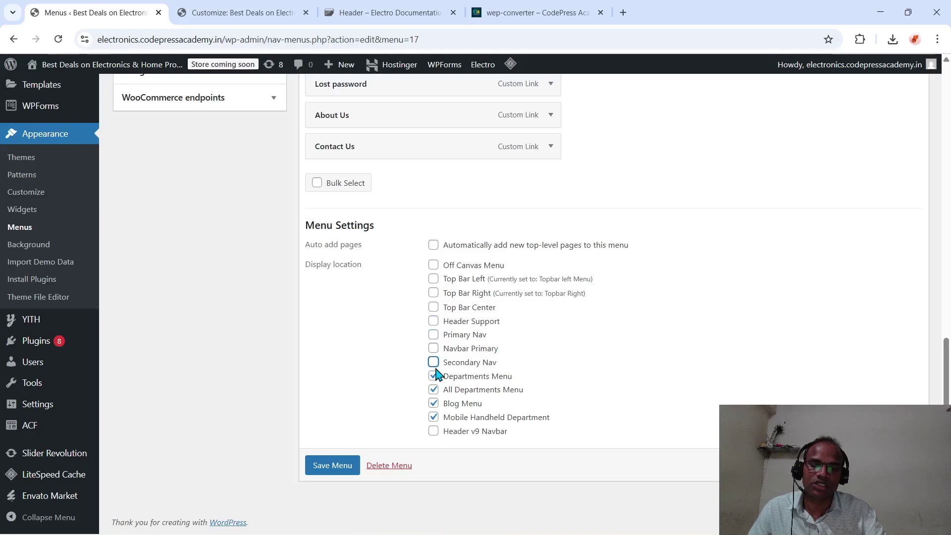
click(435, 377)
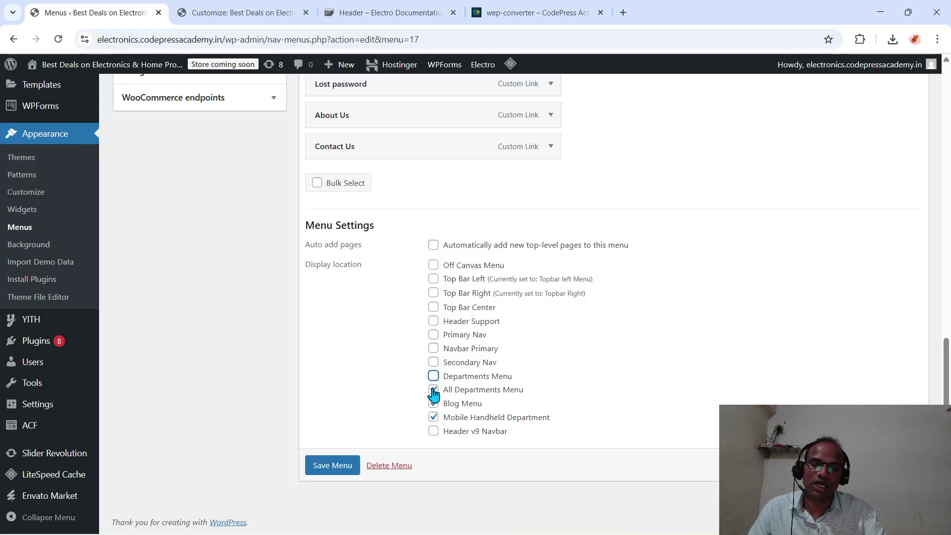
click(433, 403)
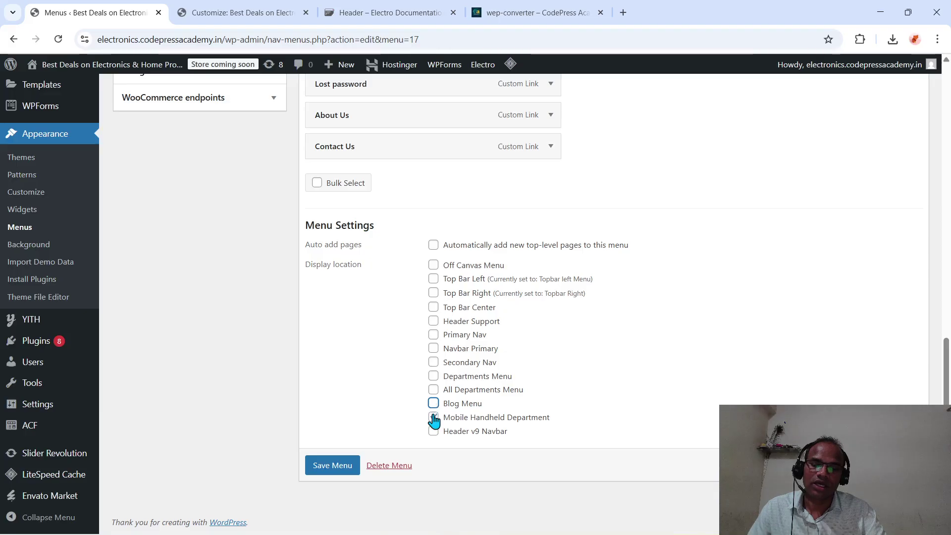
click(434, 418)
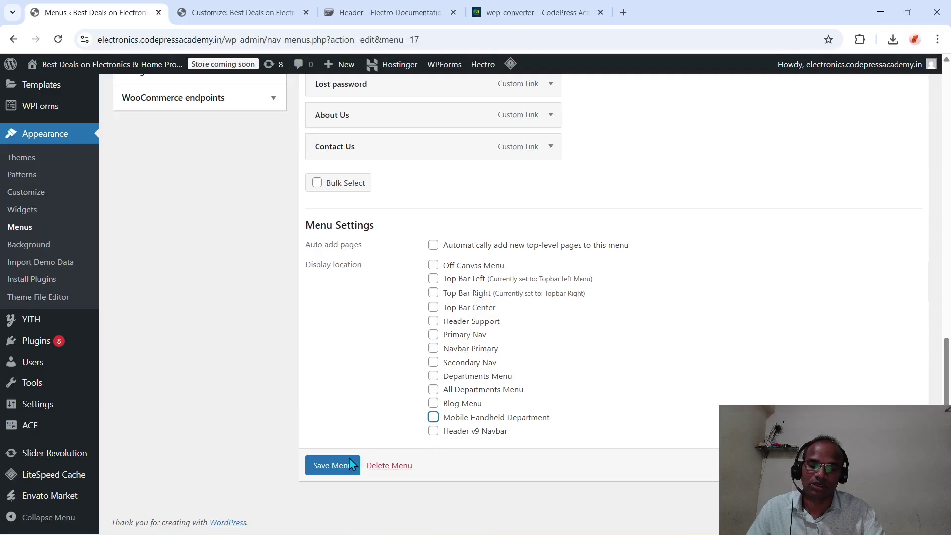
click(337, 467)
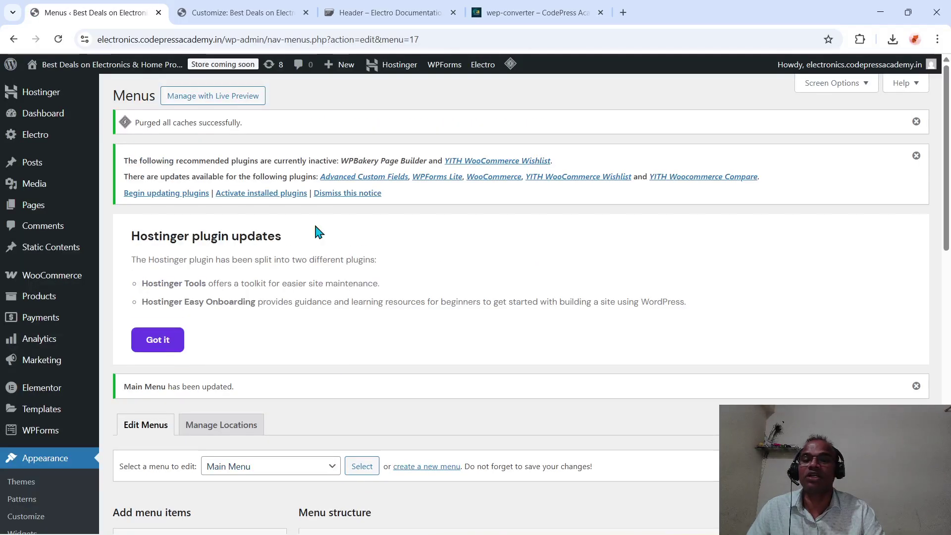
click(253, 18)
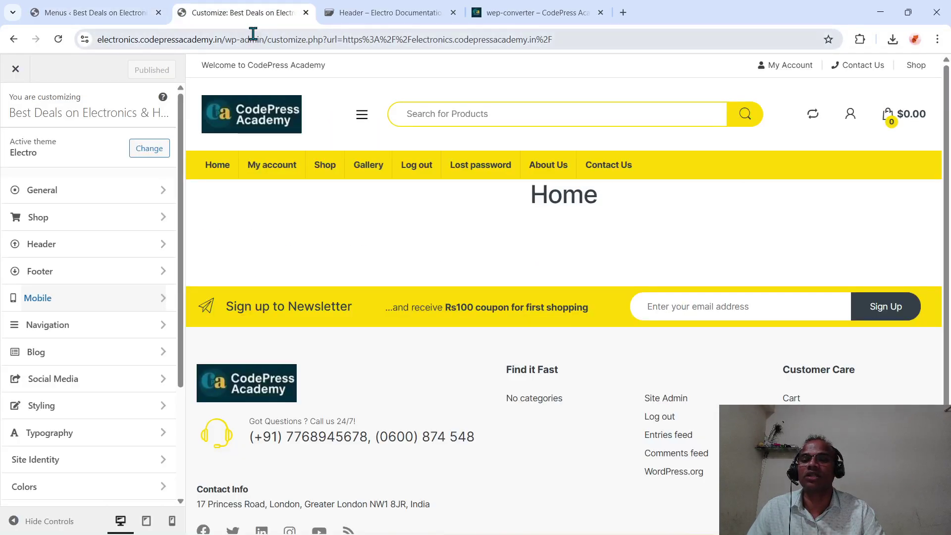
click(254, 40)
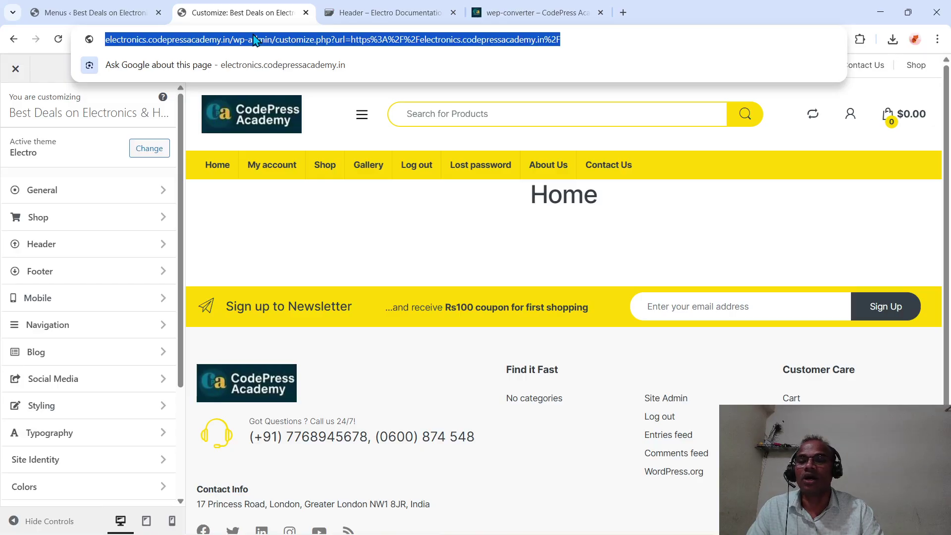
- Close the Customizer to view the live site
click(347, 12)
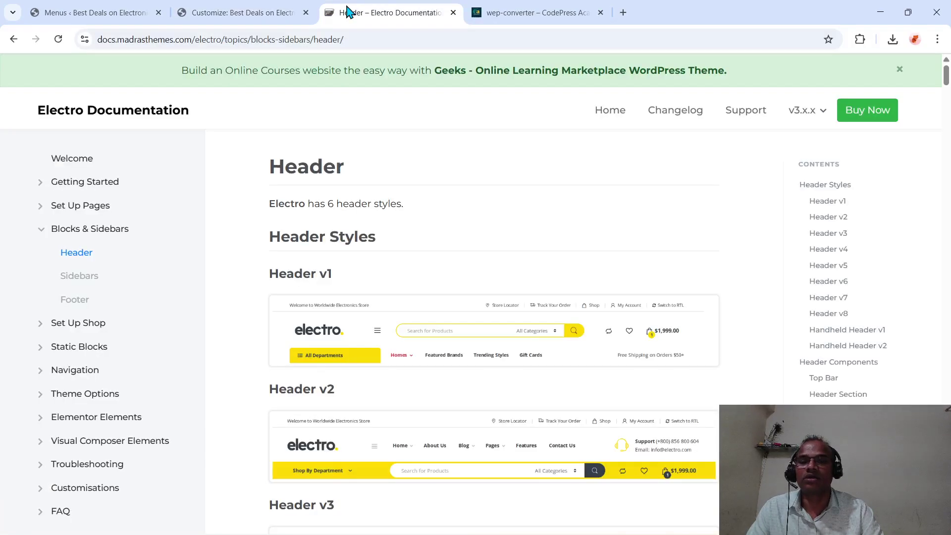
click(267, 14)
click(15, 69)
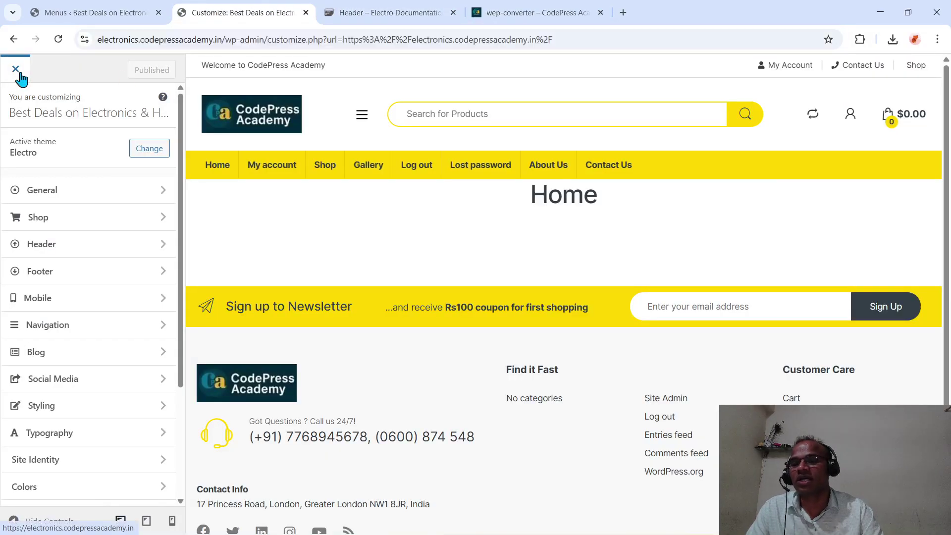
- Browse the Electro documentation's Header page showing the theme's header styles
click(359, 14)
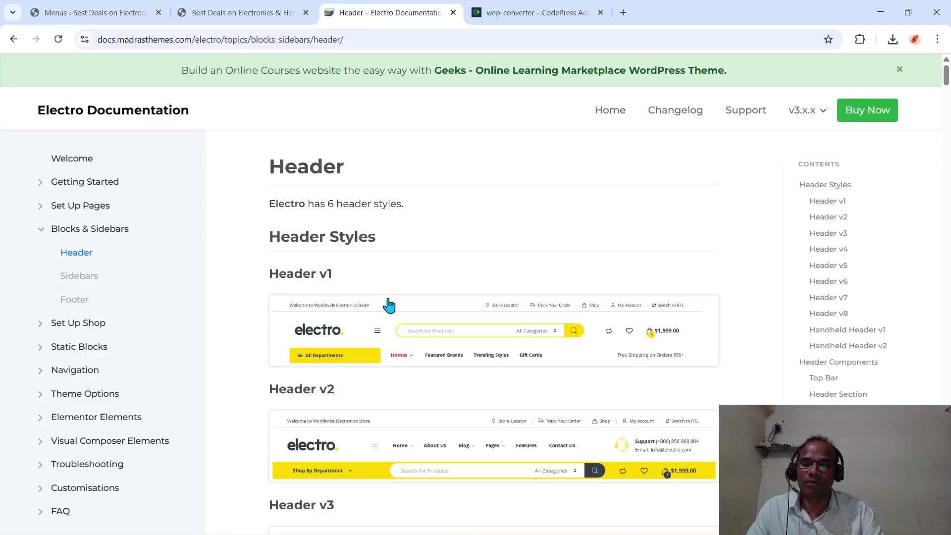
scroll(388, 303, down, 3)
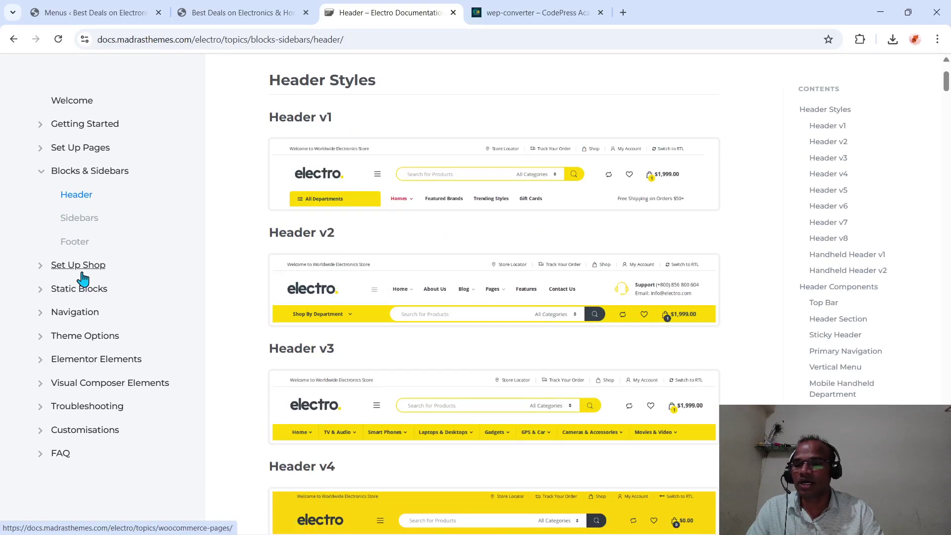
scroll(265, 295, down, 2)
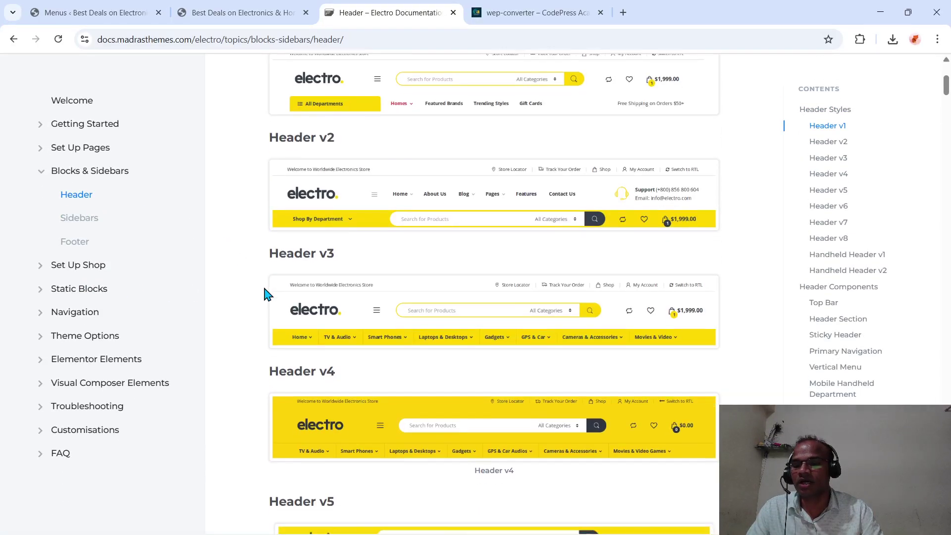
scroll(265, 294, up, 5)
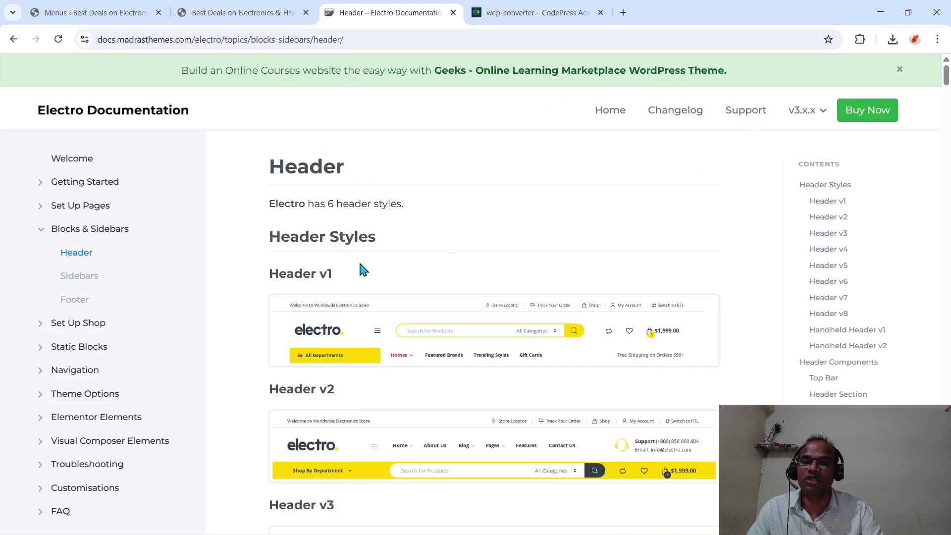
click(415, 41)
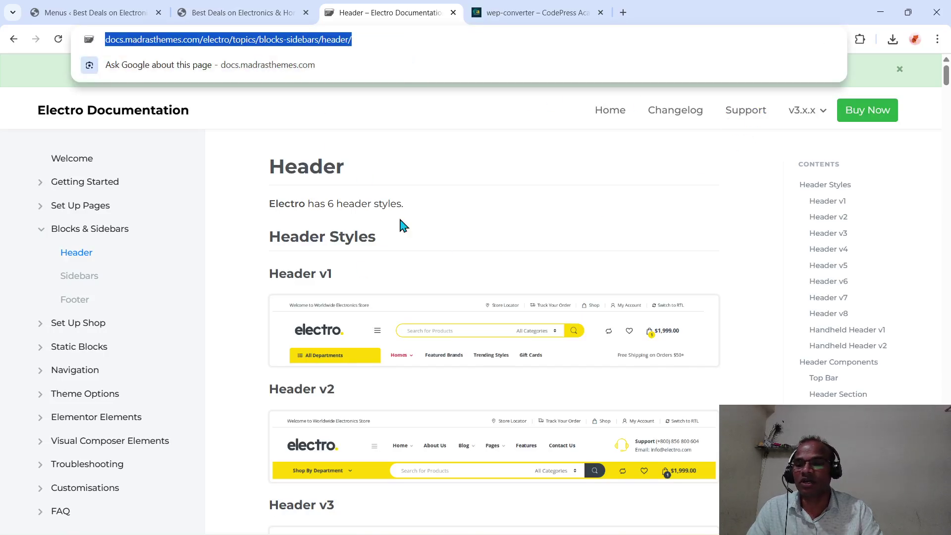
- Scroll the documentation to the Top Bar Right example with ec ec-map-pointer and ec ec-user icons
scroll(401, 219, down, 12)
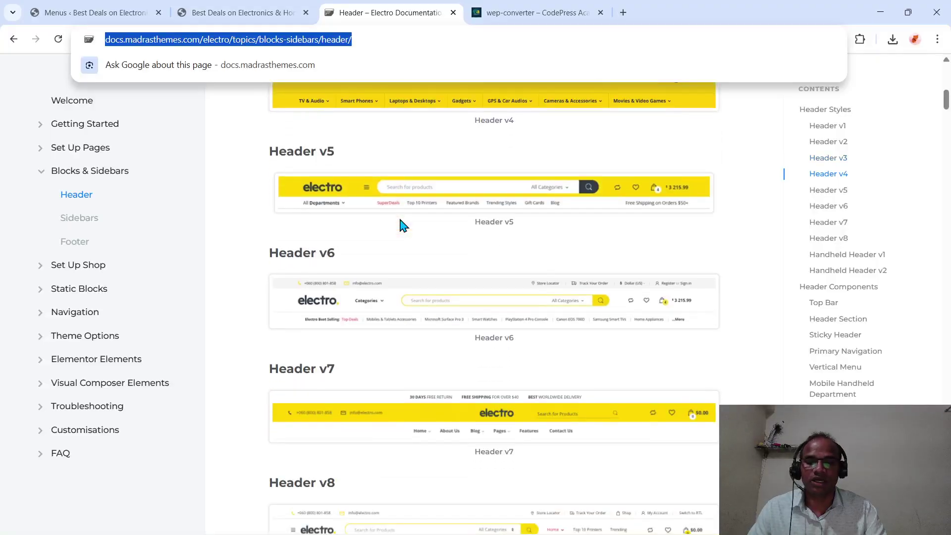
scroll(400, 220, down, 15)
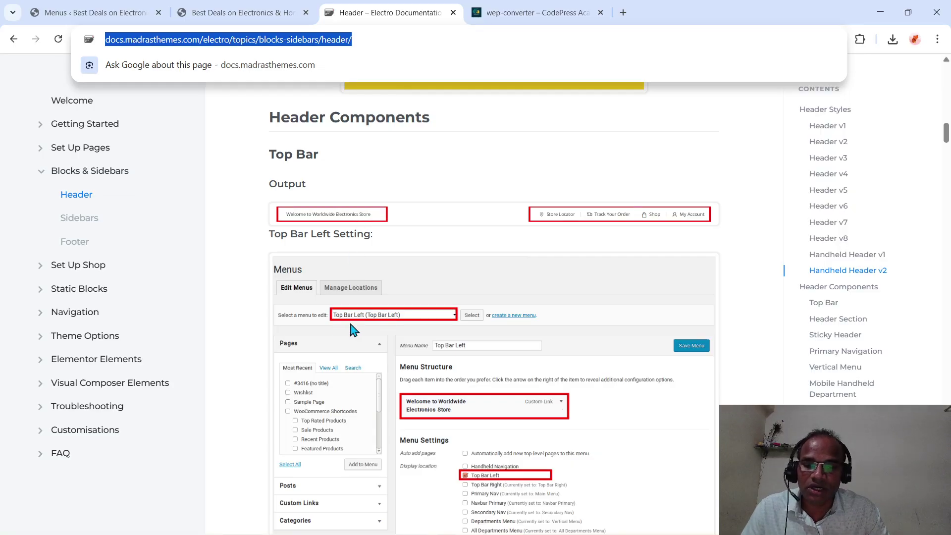
scroll(406, 322, down, 1)
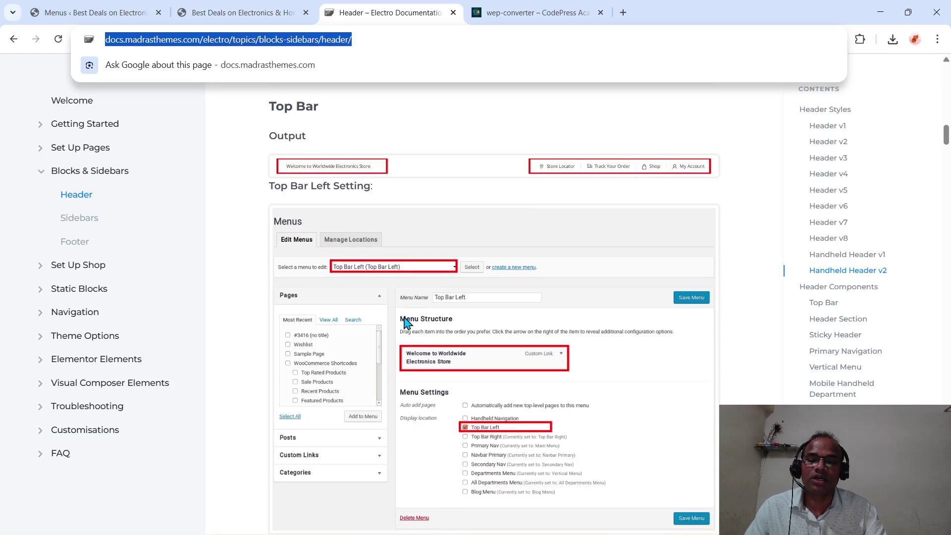
scroll(456, 303, down, 2)
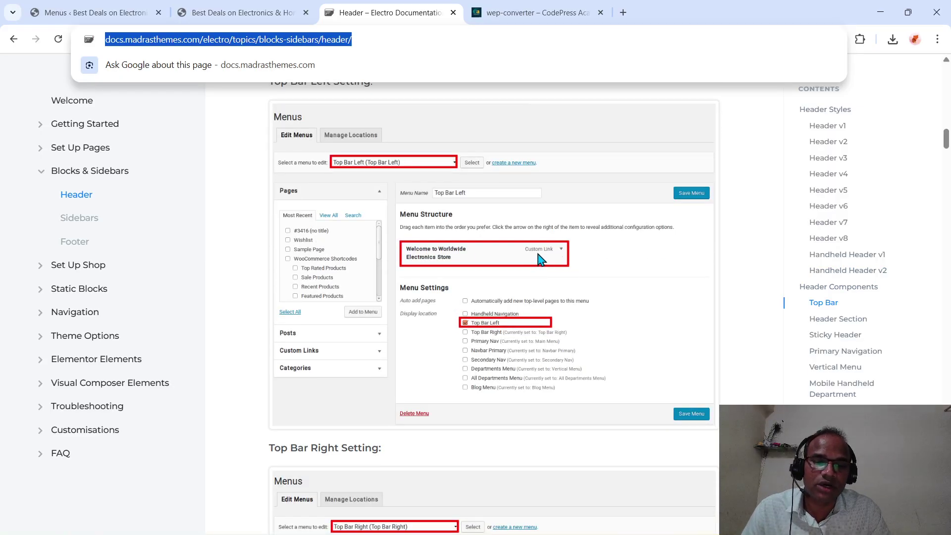
scroll(510, 287, down, 1)
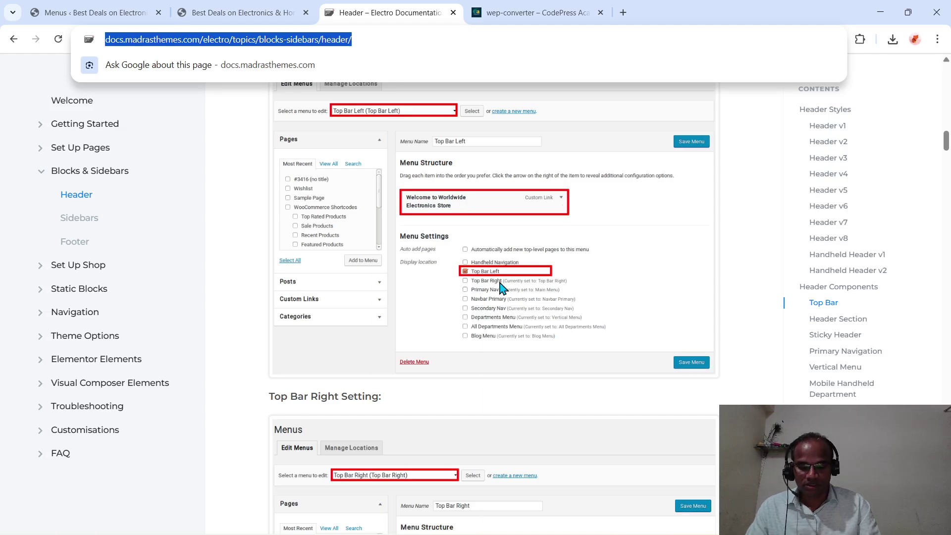
mouse_move(616, 534)
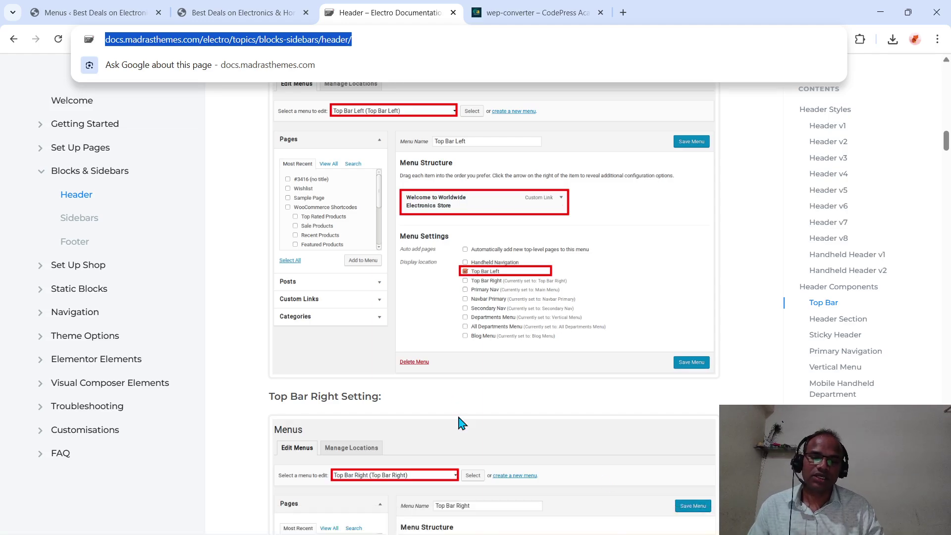
scroll(462, 423, down, 5)
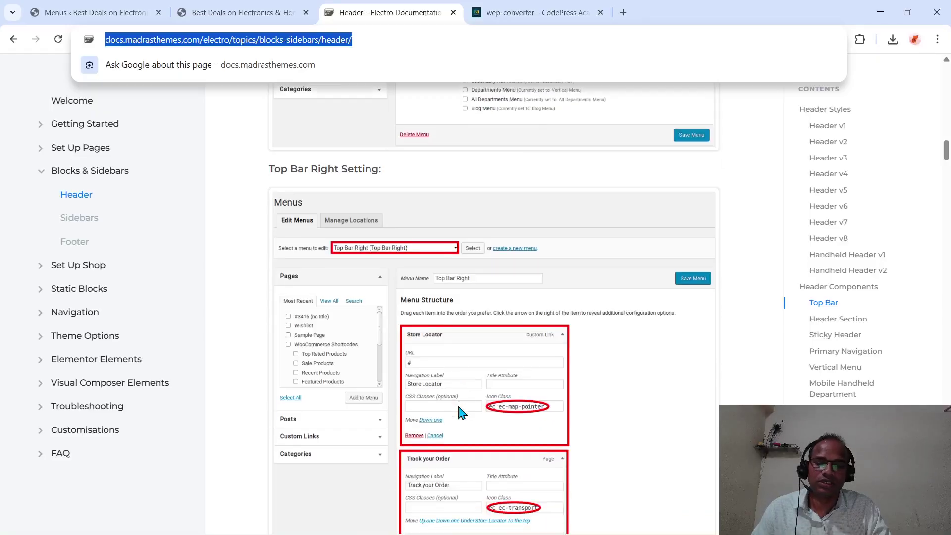
scroll(461, 412, down, 4)
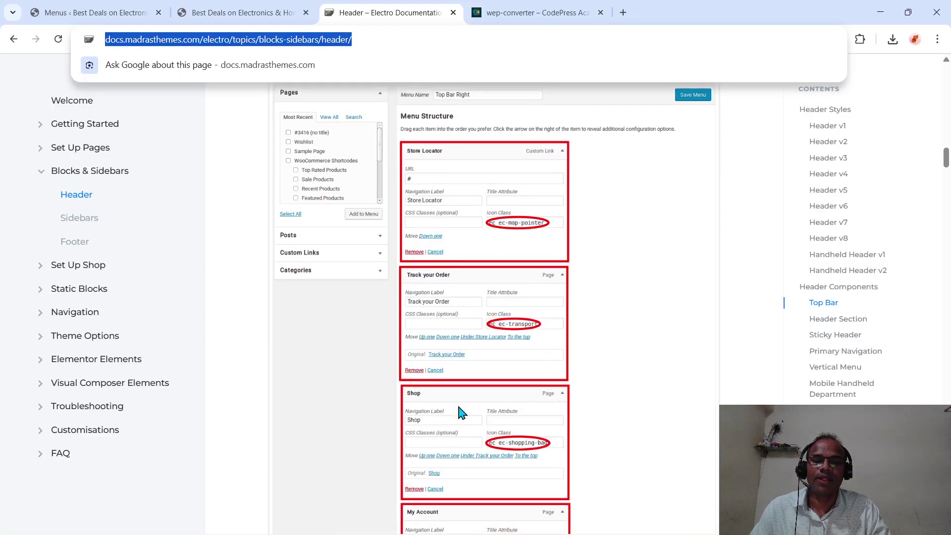
scroll(462, 412, up, 2)
scroll(462, 411, down, 1)
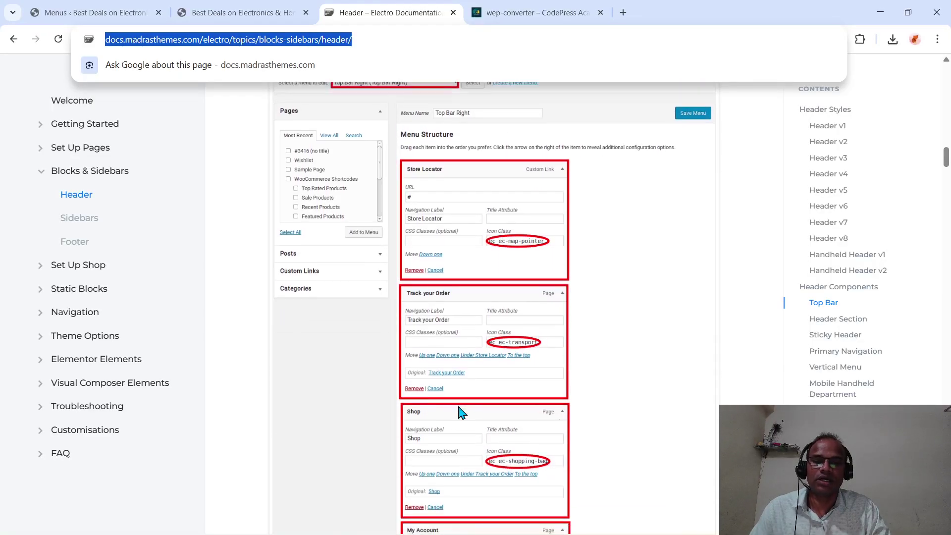
click(446, 245)
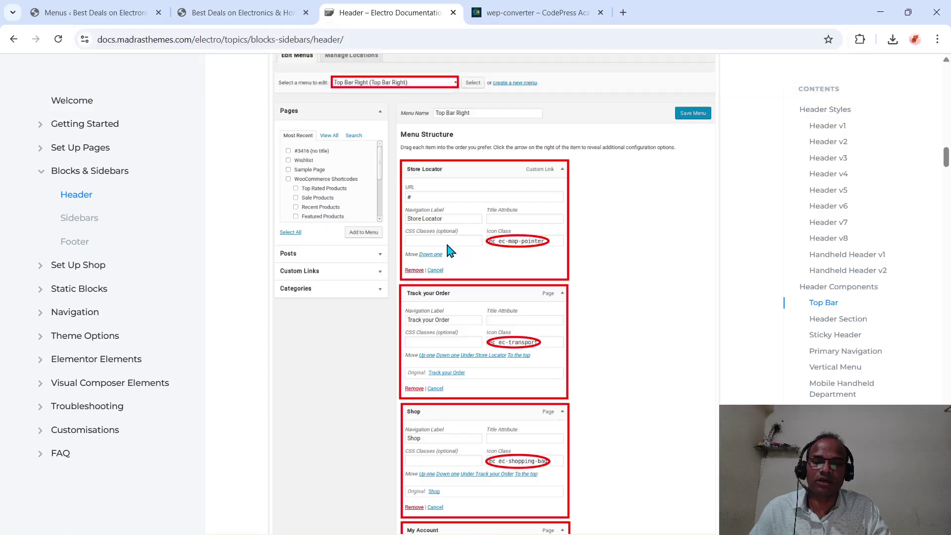
scroll(447, 244, down, 1)
scroll(449, 251, down, 1)
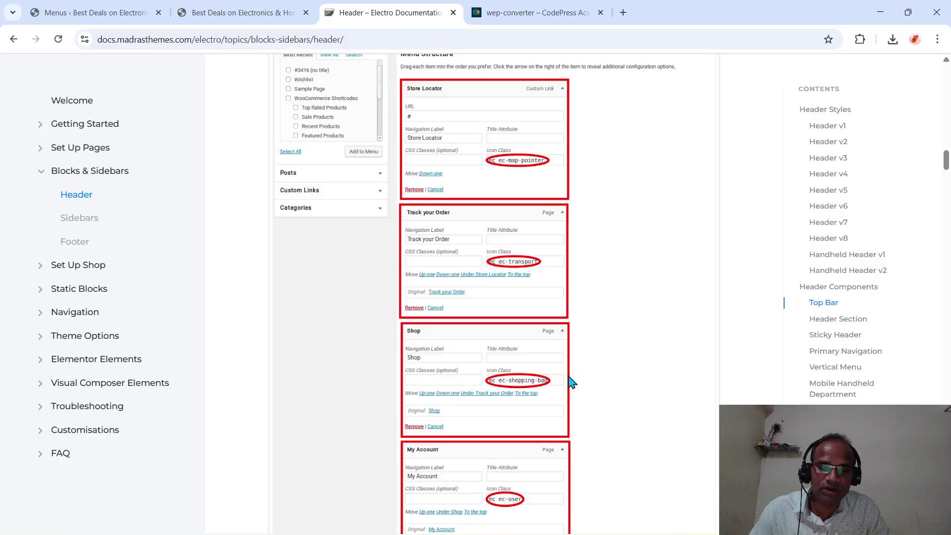
scroll(528, 443, down, 2)
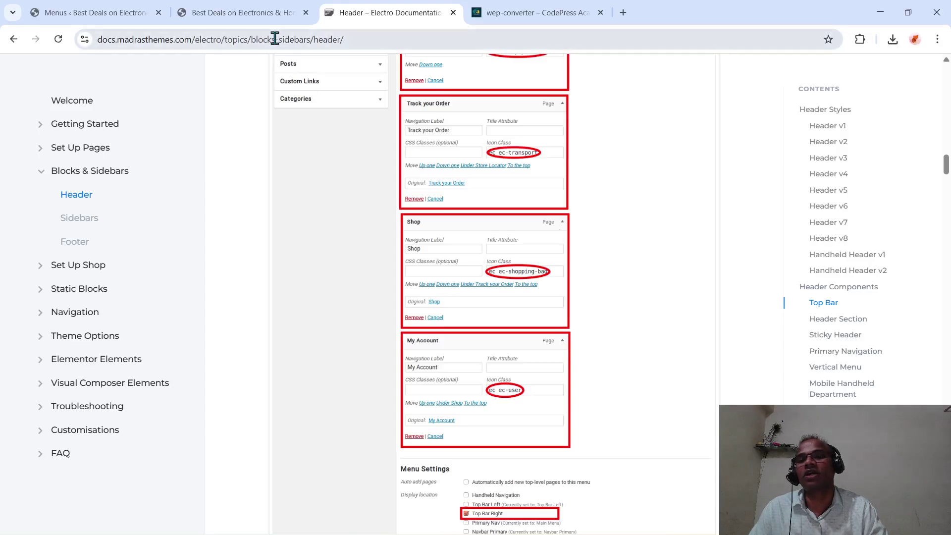
- Return to the Main Menu editing page and scroll through its settings
click(127, 13)
scroll(248, 366, down, 10)
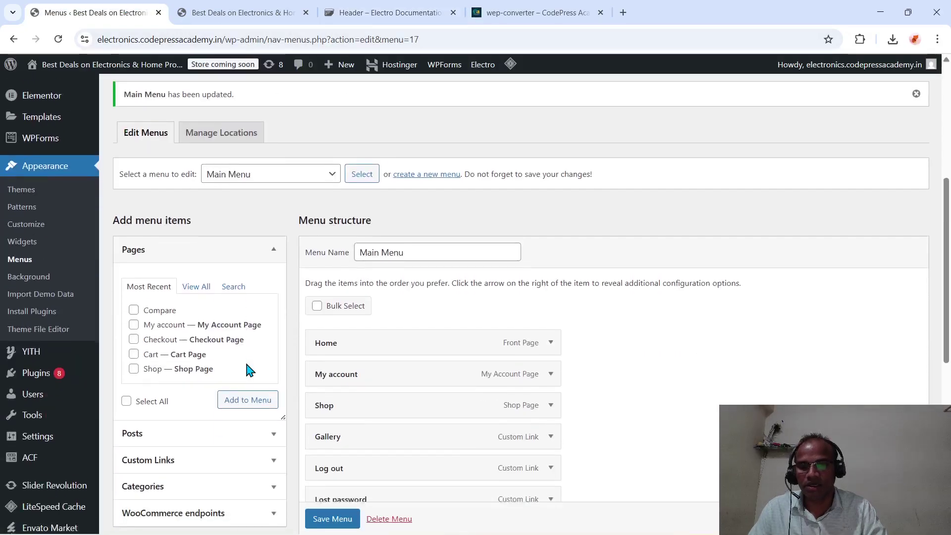
scroll(248, 371, up, 10)
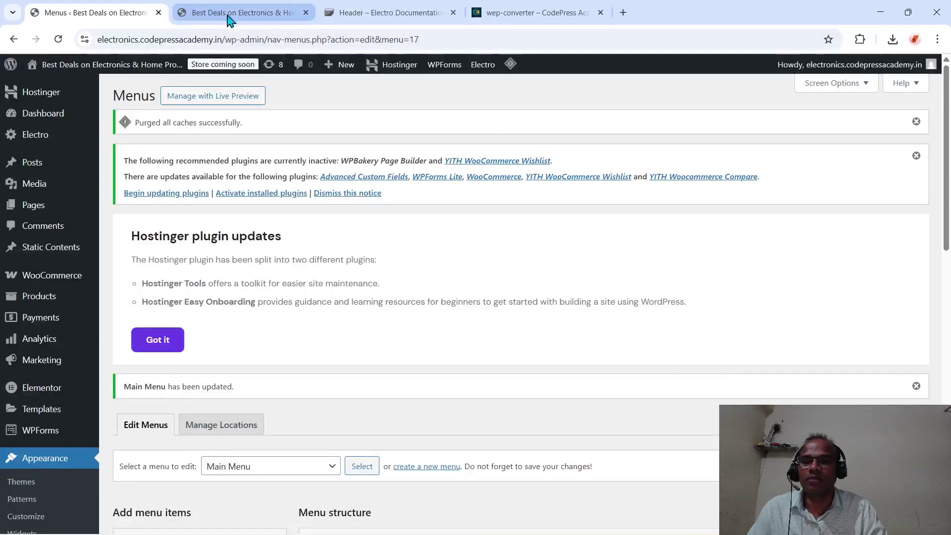
scroll(293, 340, down, 10)
scroll(295, 341, down, 3)
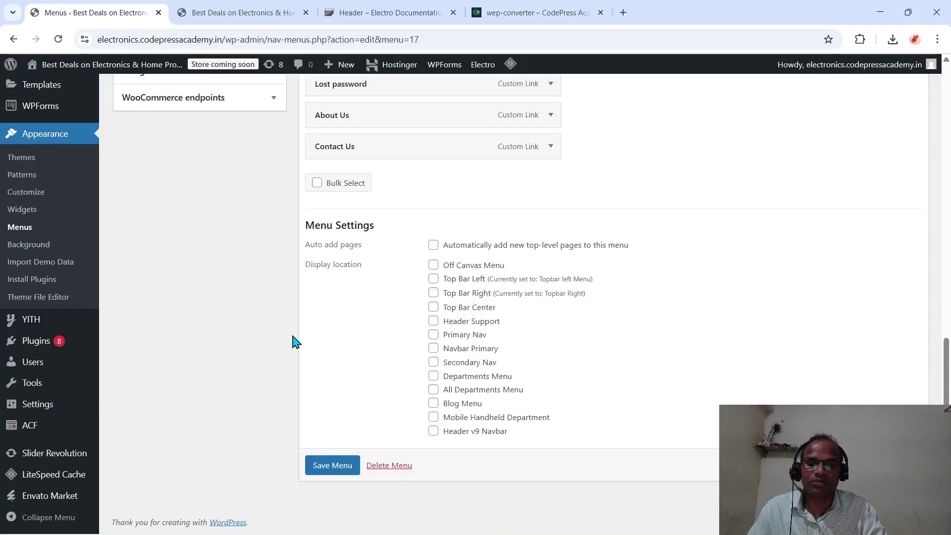
scroll(295, 339, up, 10)
- On the storefront, open and close the off-canvas panel, which still shows only 'Add a menu'
click(257, 20)
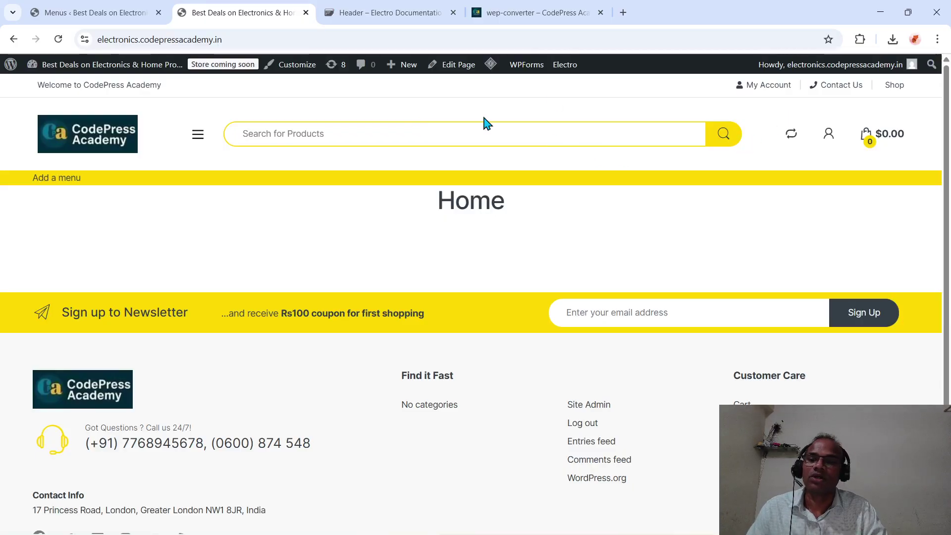
click(198, 136)
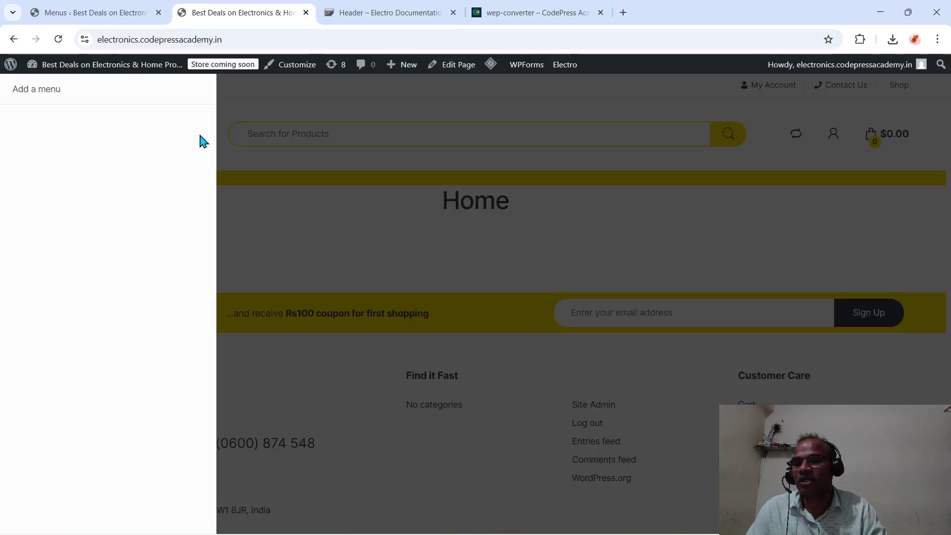
click(230, 319)
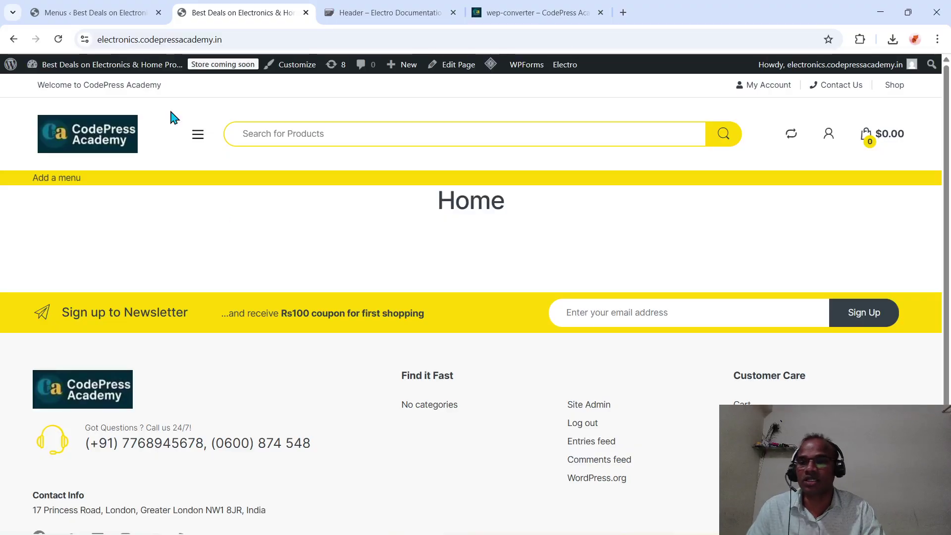
- Assign Main Menu to Off Canvas Menu, Top Bar Center, Header Support and Primary Nav
click(110, 7)
scroll(289, 394, down, 4)
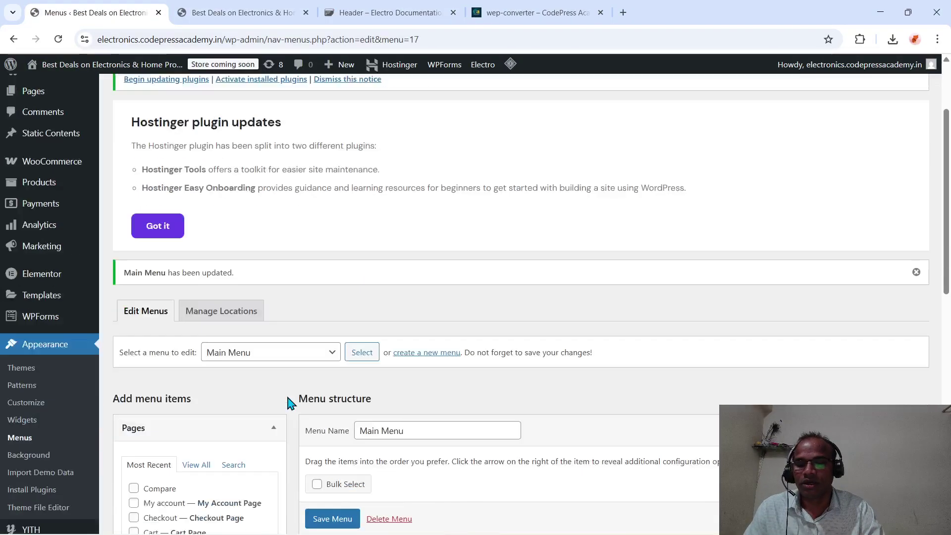
scroll(290, 396, down, 3)
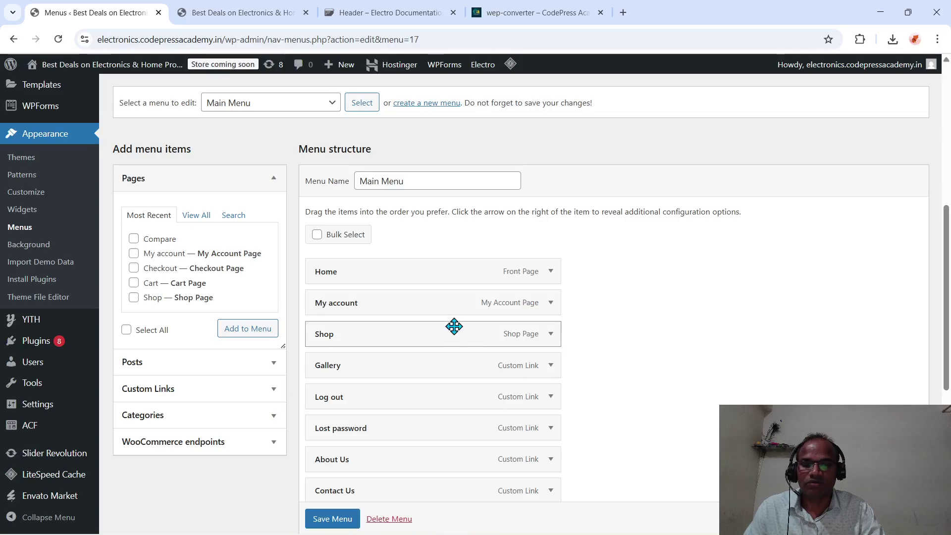
scroll(470, 356, down, 6)
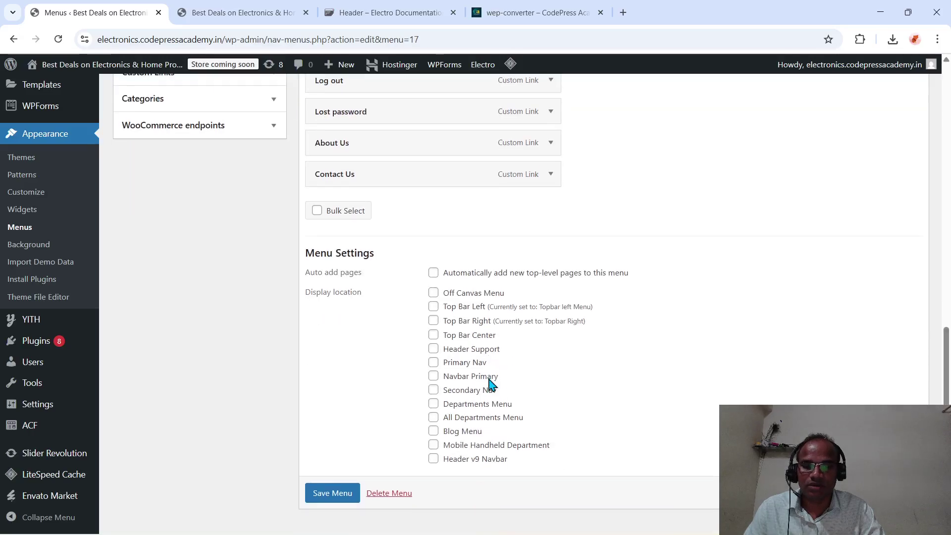
click(434, 292)
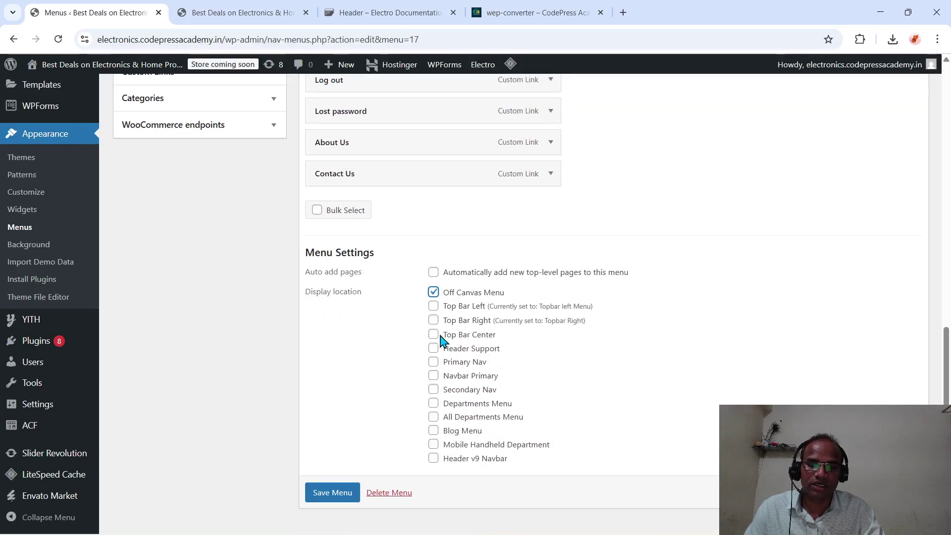
click(433, 335)
click(433, 348)
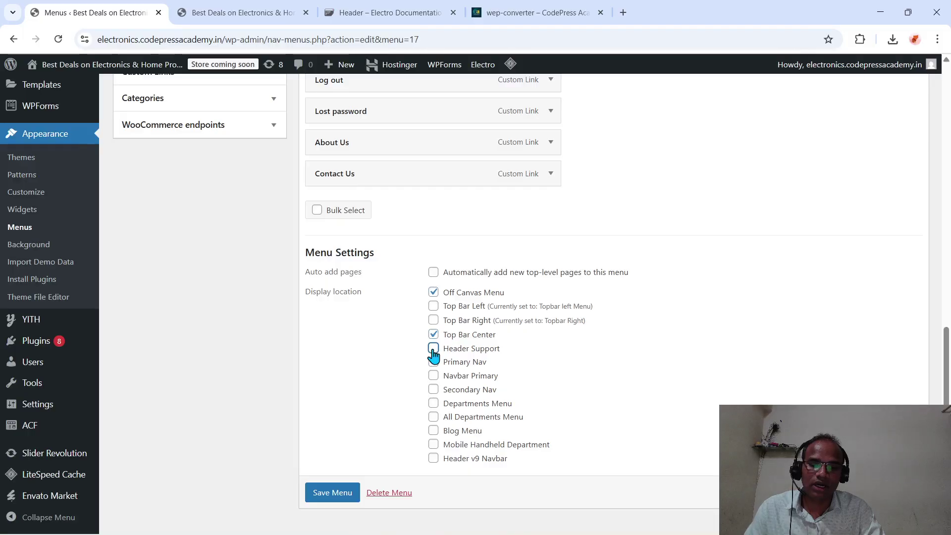
click(434, 362)
- Add Navbar Primary, Secondary Nav, All Departments, Mobile Handheld Department and Blog Menu, then save
click(433, 375)
click(433, 389)
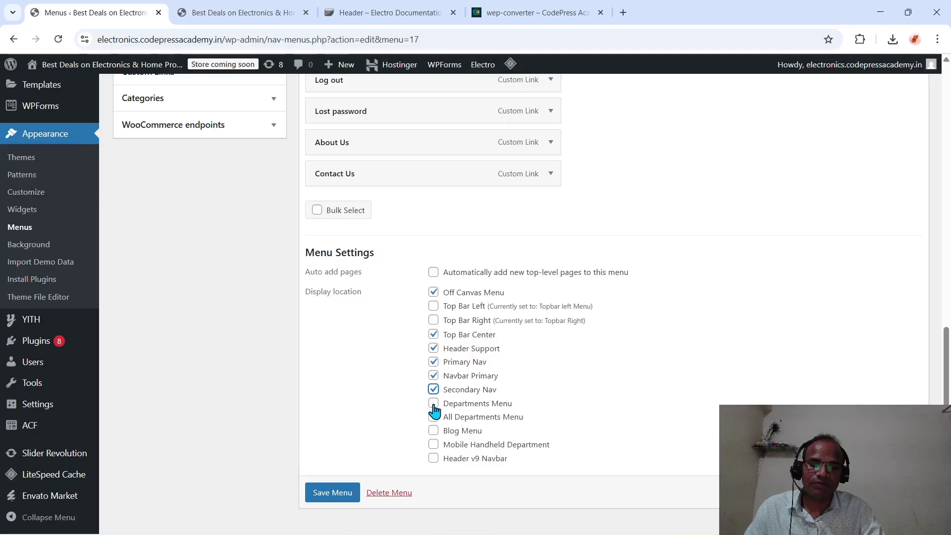
click(434, 416)
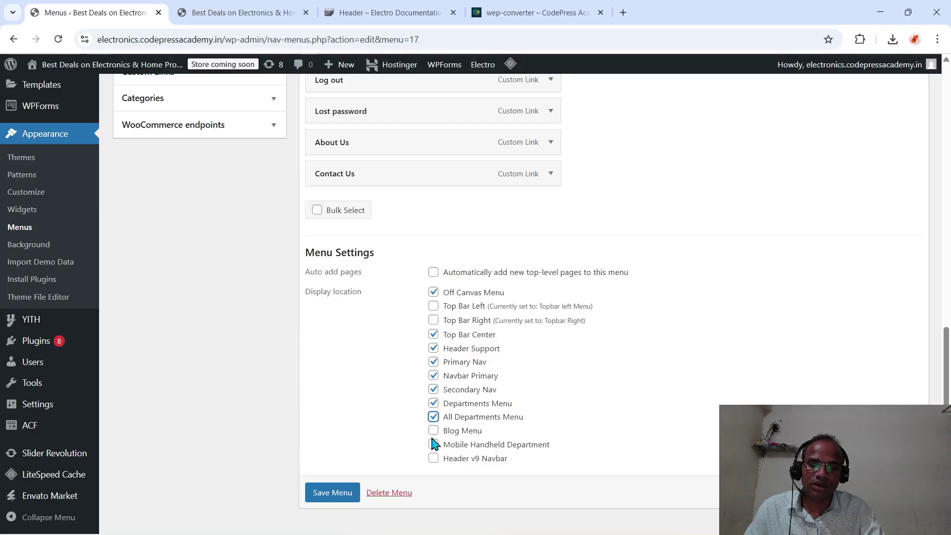
click(439, 444)
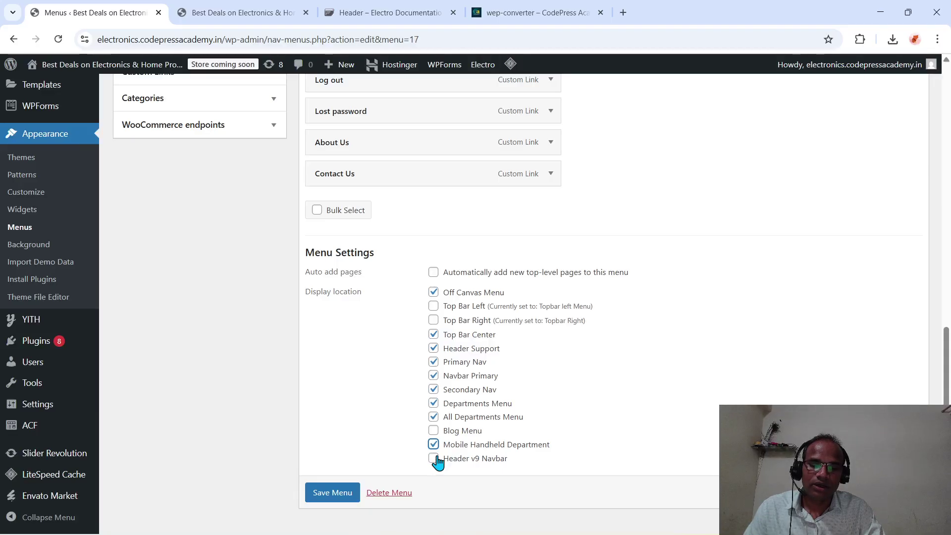
click(436, 460)
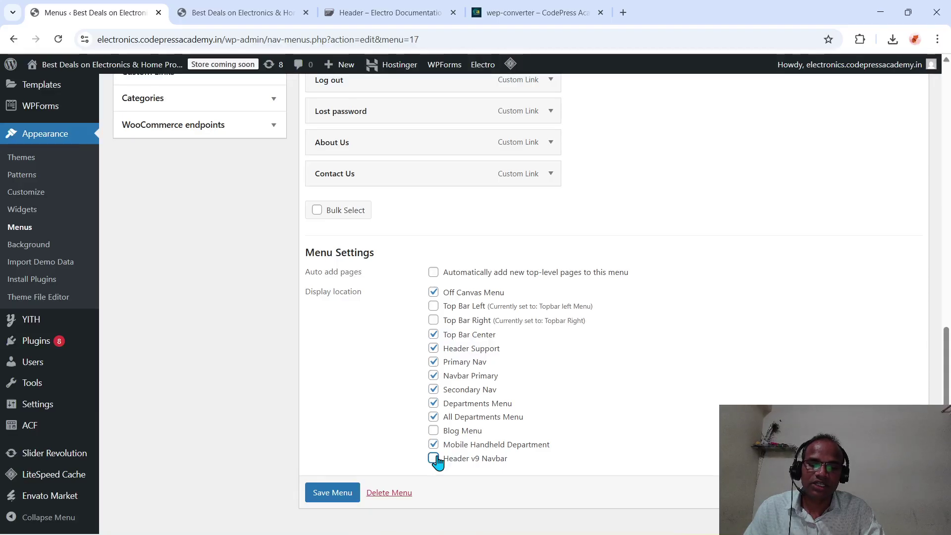
click(434, 431)
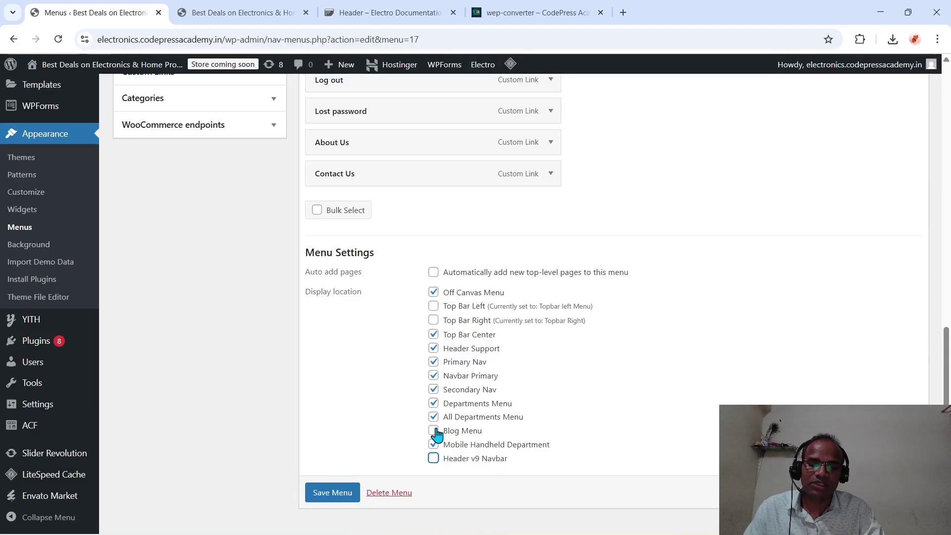
click(335, 498)
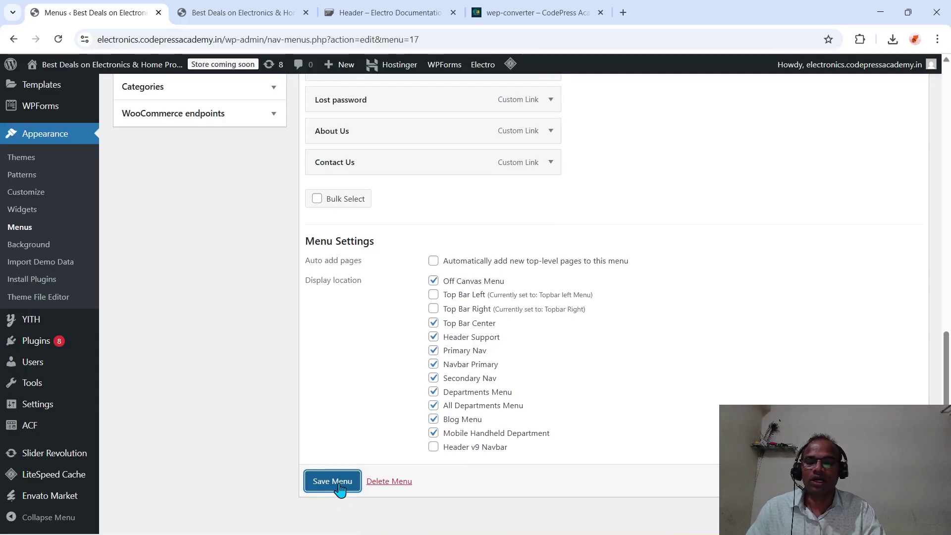
click(333, 483)
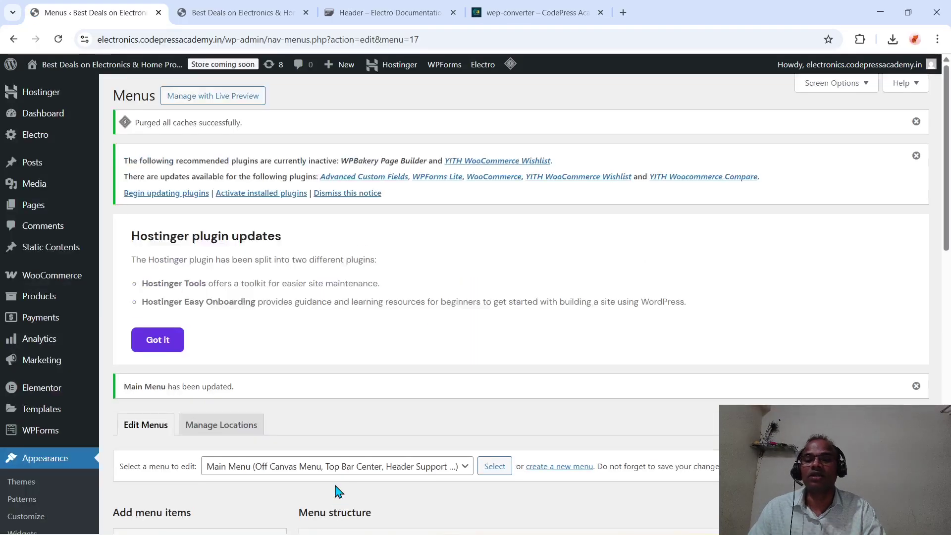
- Reload the storefront home page to show the reassigned Main Menu
scroll(338, 491, down, 10)
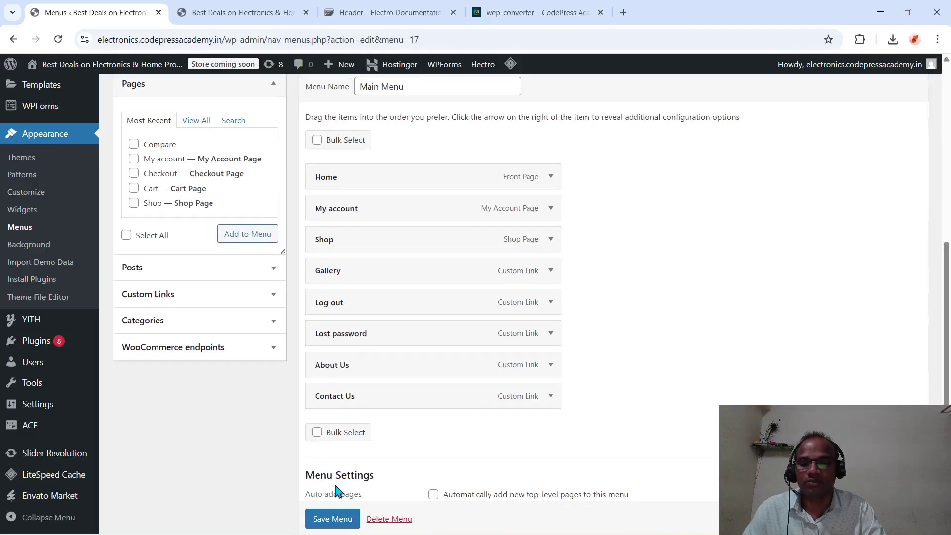
click(216, 12)
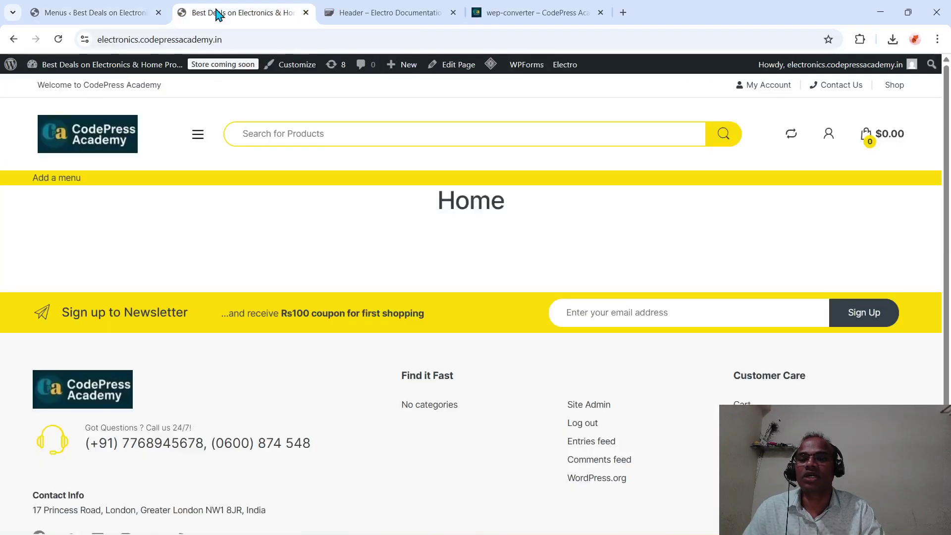
click(207, 39)
key(Return)
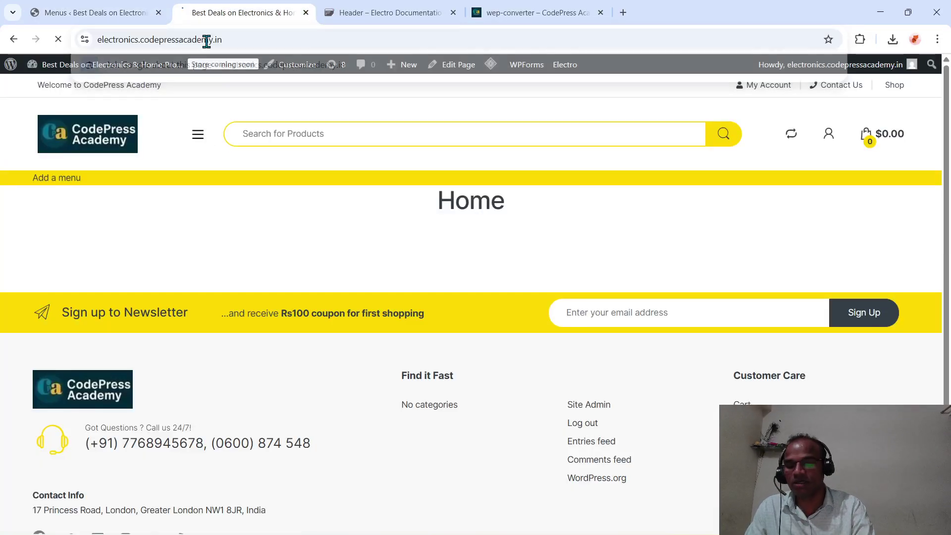
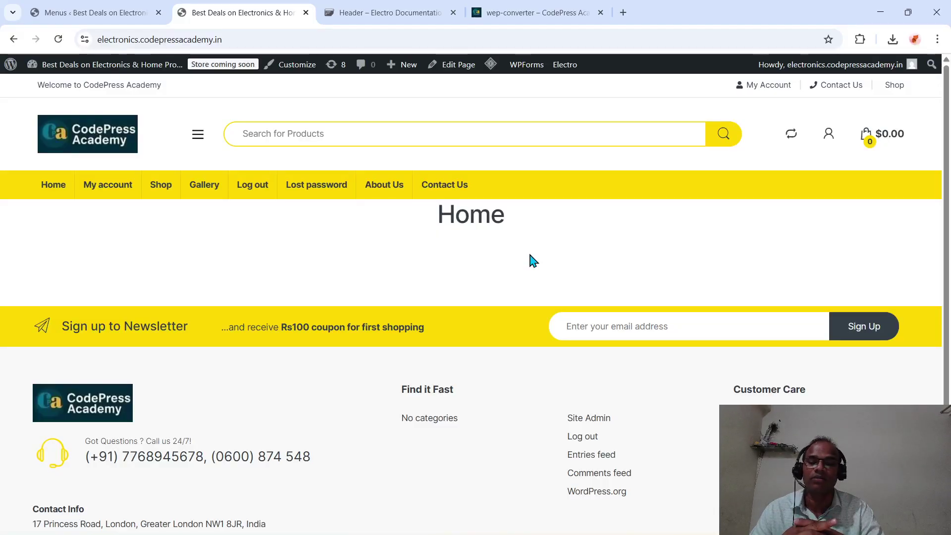
- Back in the menu editor, pick Topbar Right (Top Bar Right) from the 'Select a menu to edit' list
click(122, 13)
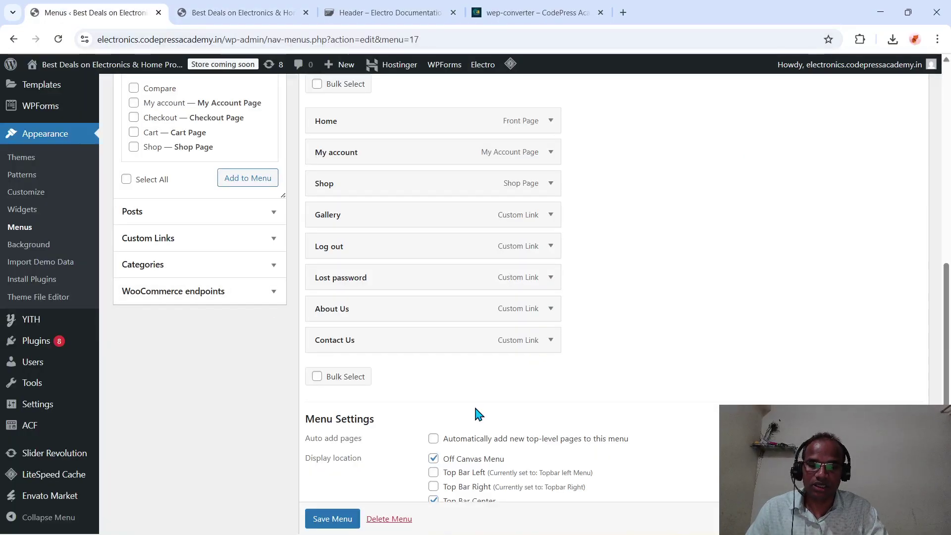
scroll(473, 403, down, 1)
scroll(476, 411, up, 4)
scroll(414, 170, up, 4)
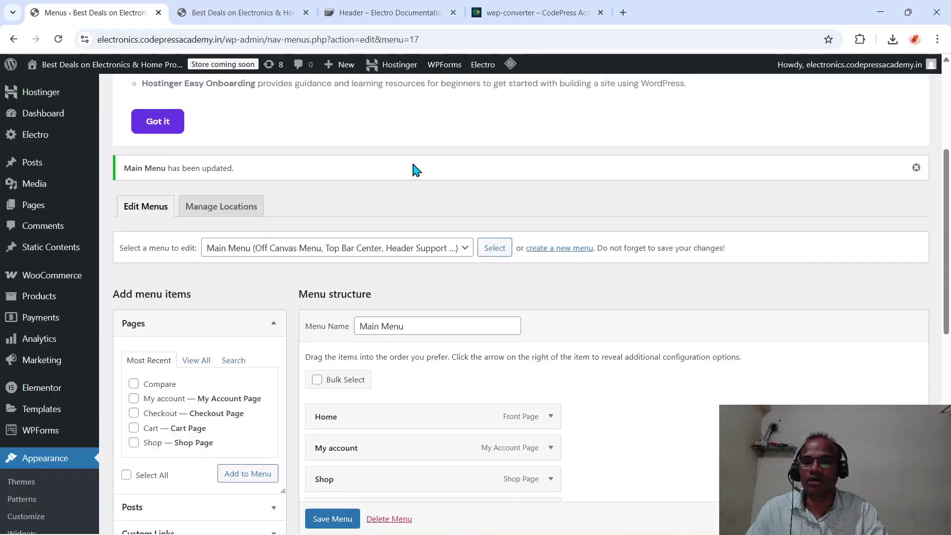
click(467, 250)
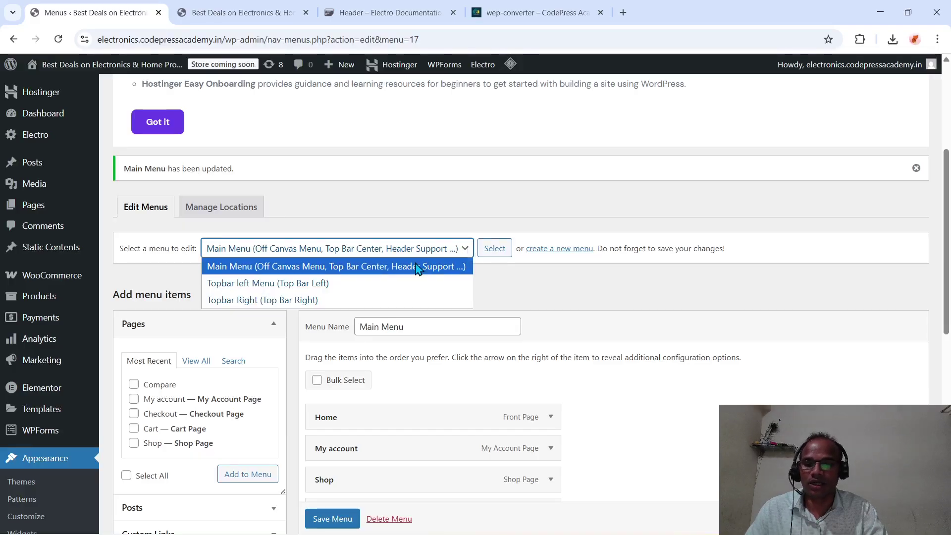
click(268, 299)
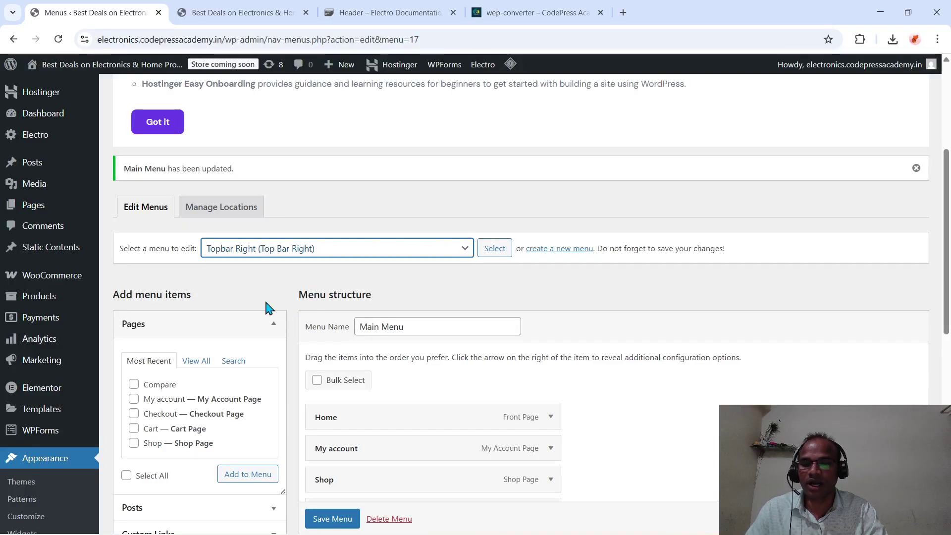
- Change the Topbar Right Shop item's icon class to 'fa fa-shopping bag' and save the menu
click(499, 254)
scroll(501, 256, down, 5)
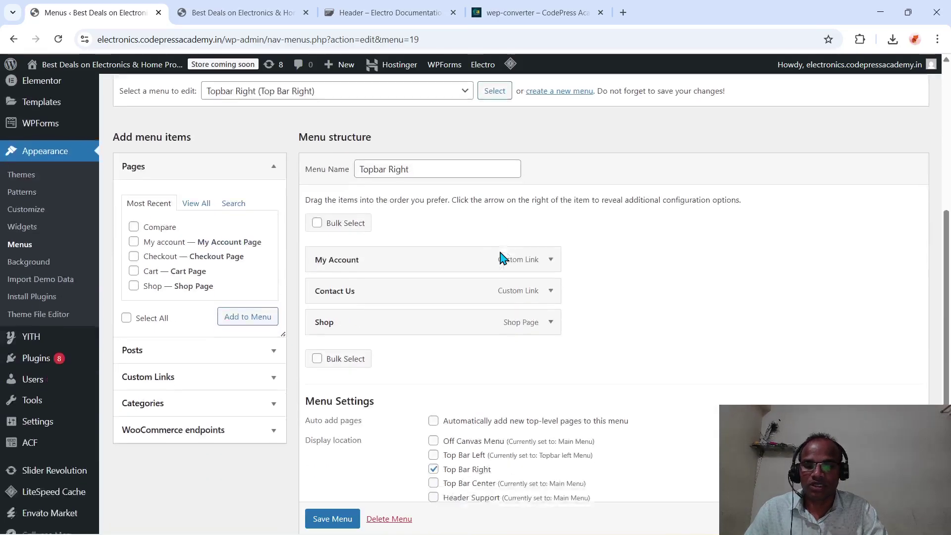
click(549, 299)
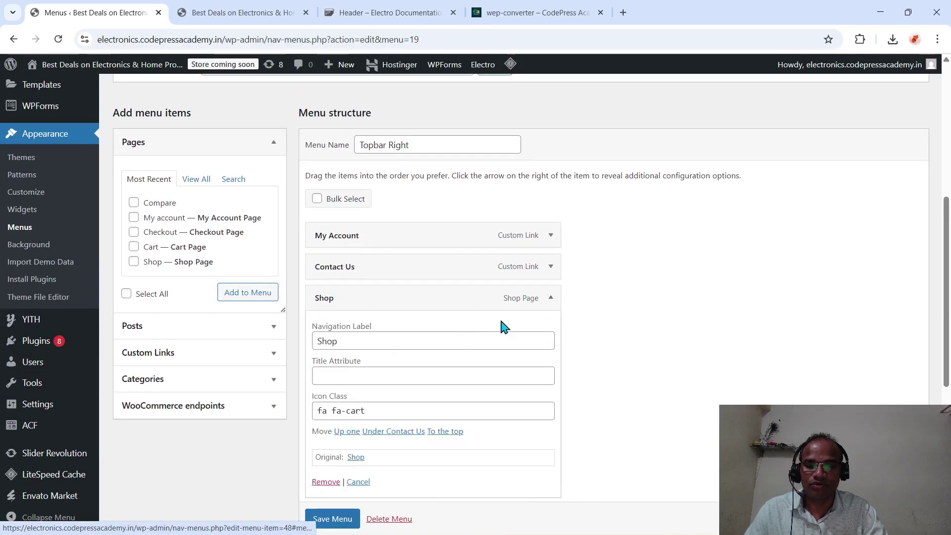
click(388, 411)
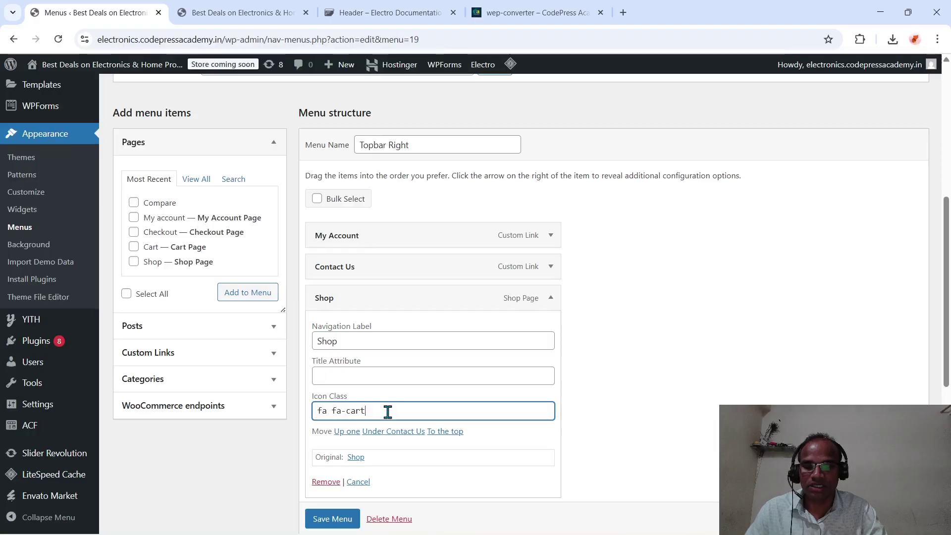
key(BackSpace)
key(BackSpace)
key(BackSpace)
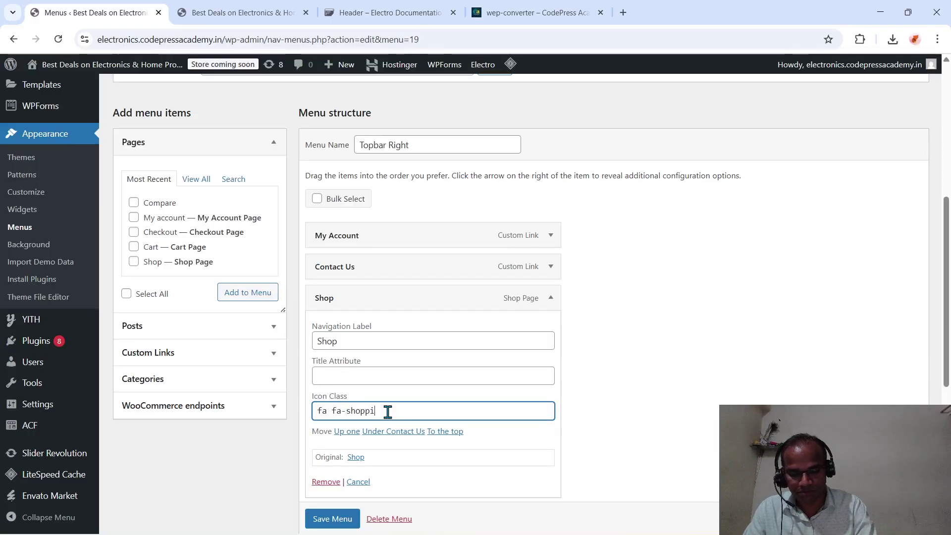
text(shopping-bag)
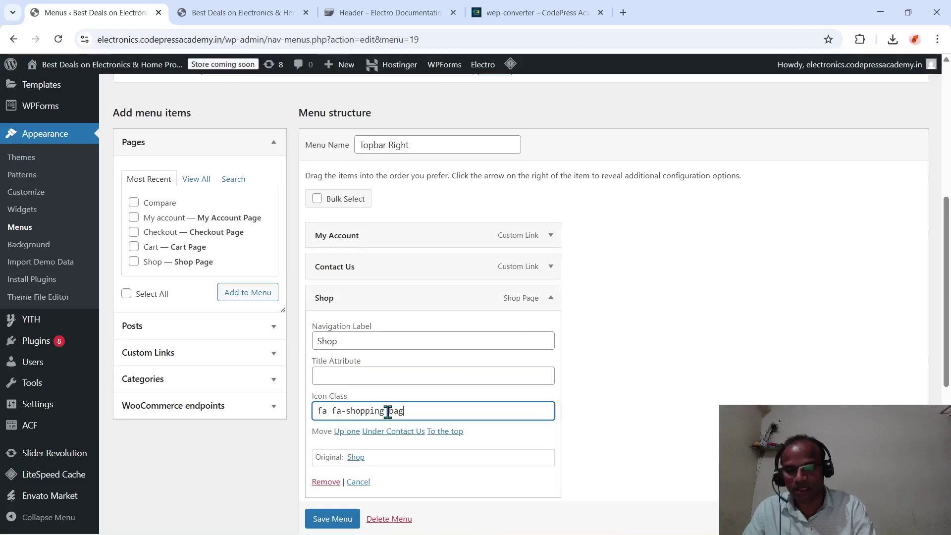
click(337, 517)
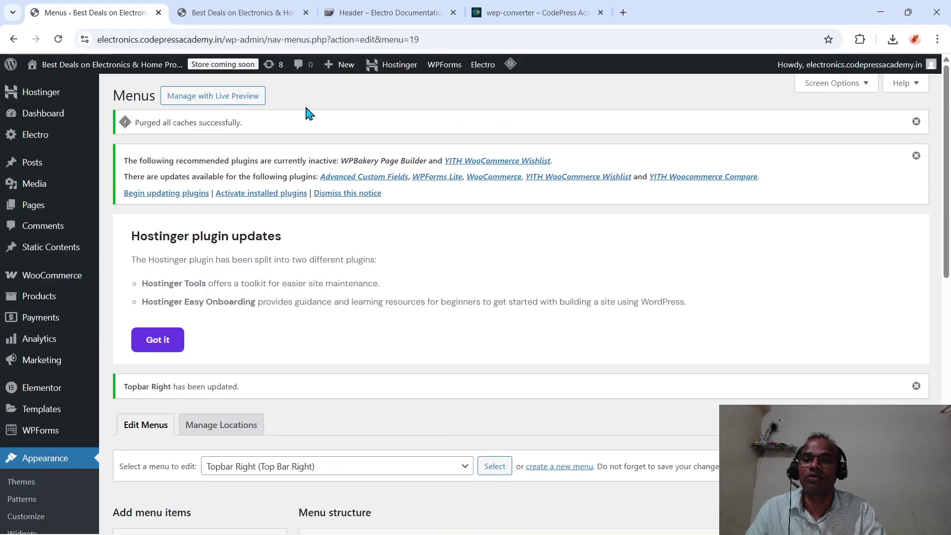
- Reload the storefront home page to see the updated top bar
click(251, 12)
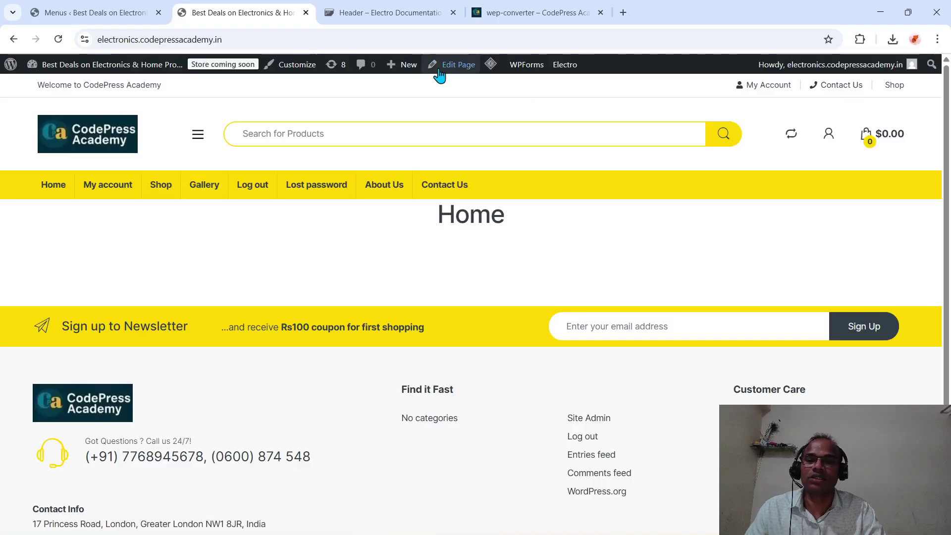
click(389, 40)
key(Return)
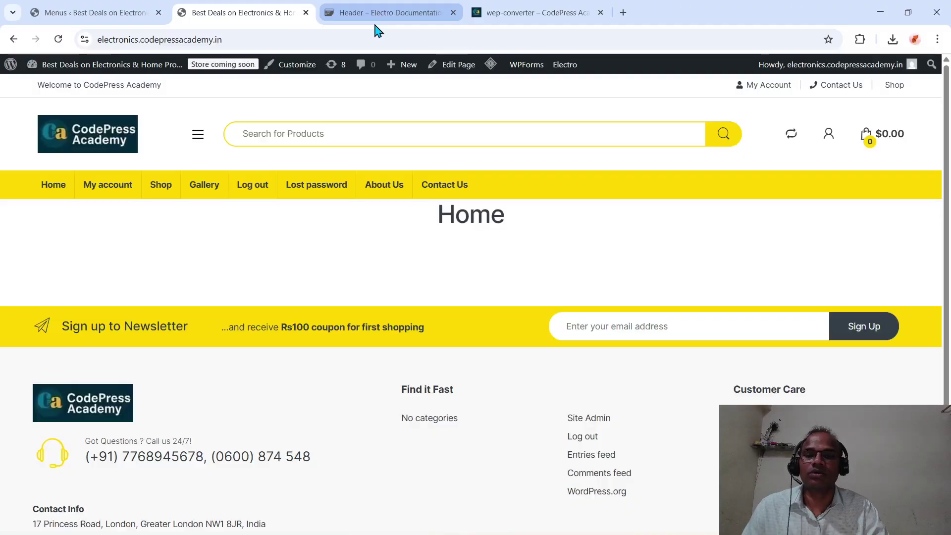
- Check the Electro header documentation, then return to the menu editor
click(392, 20)
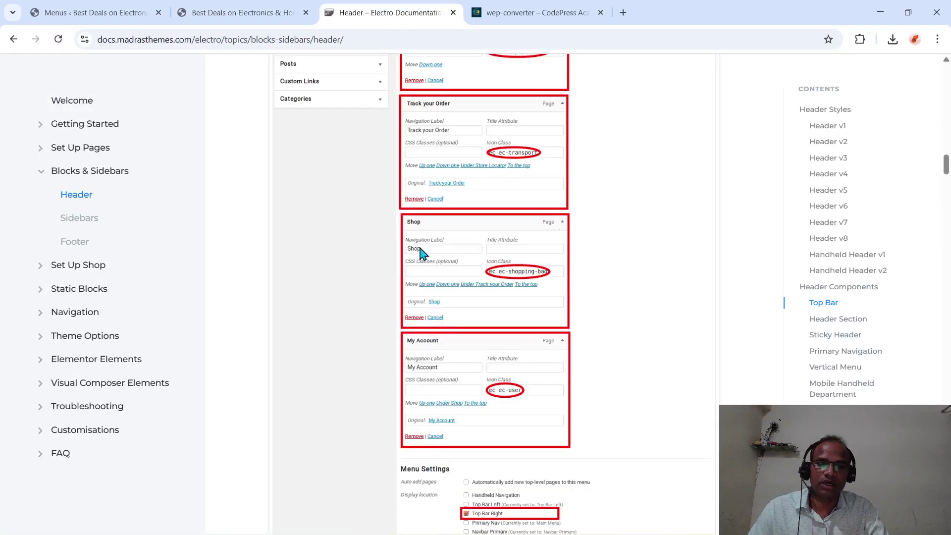
click(99, 13)
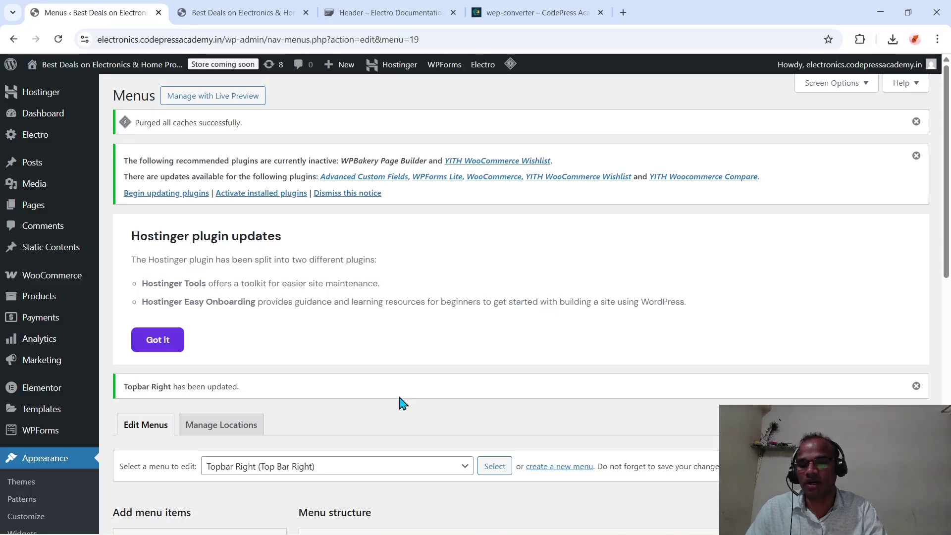
scroll(402, 403, down, 13)
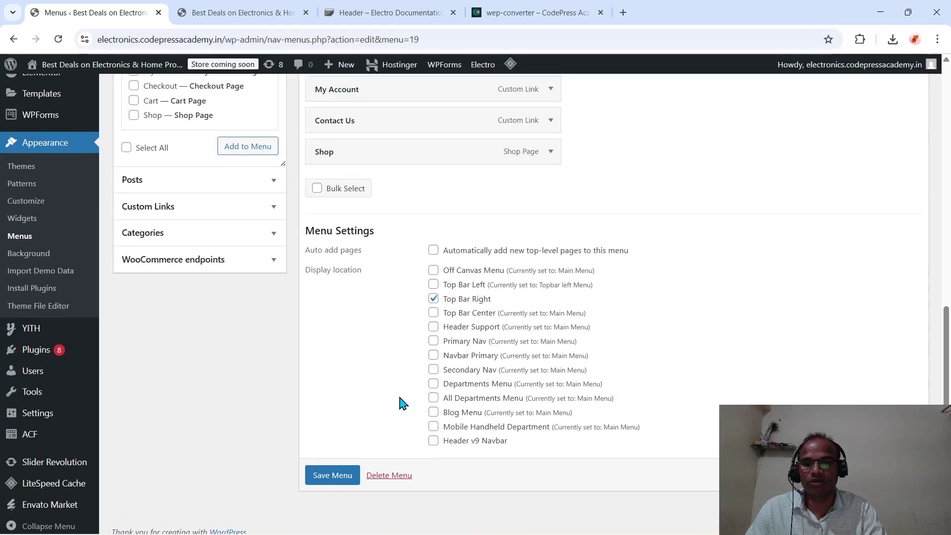
scroll(402, 402, up, 1)
- Correct the Shop icon class to 'fa fa-shopping-bag' and save the Topbar Right menu
click(550, 222)
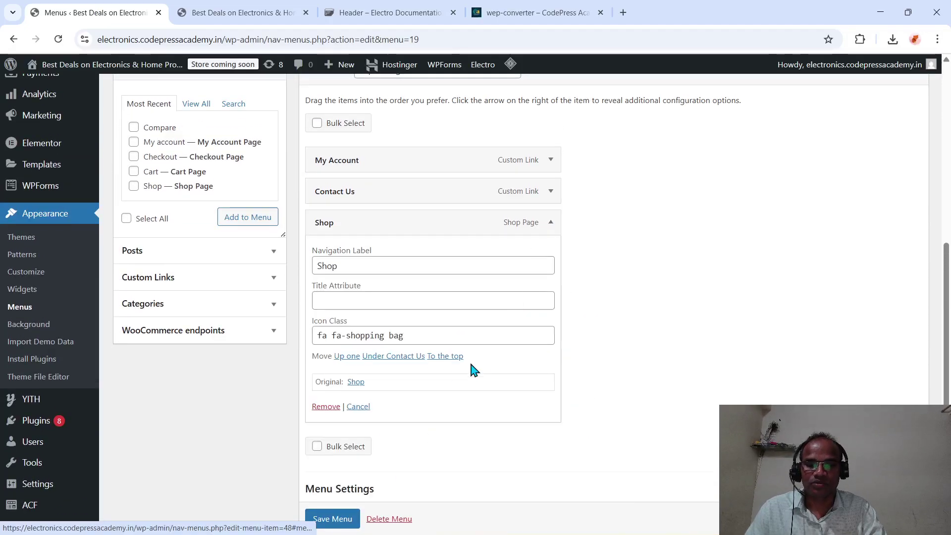
click(391, 335)
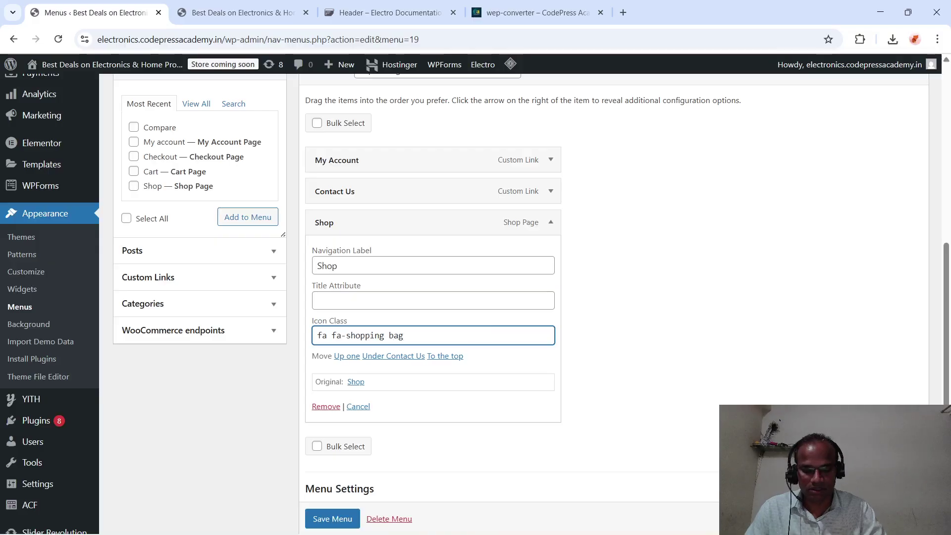
key(BackSpace)
text(-)
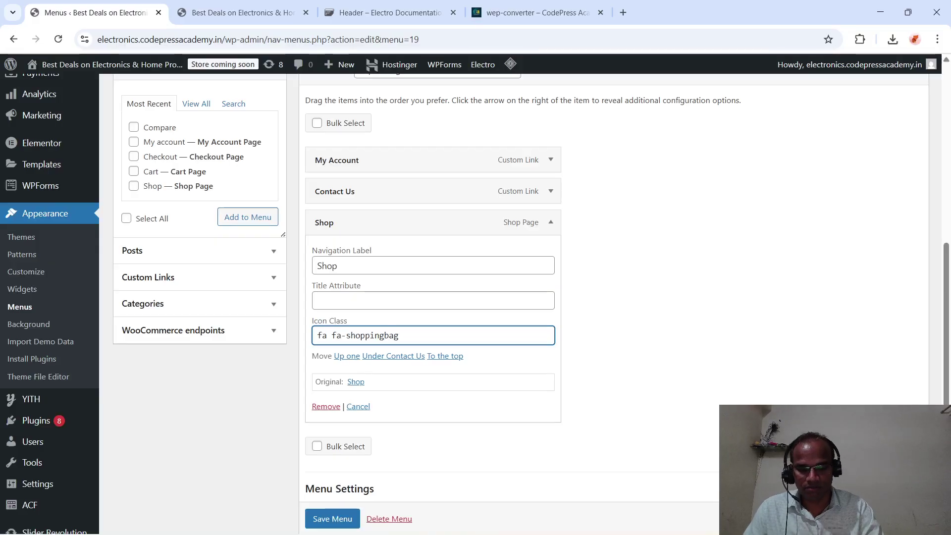
click(349, 520)
scroll(355, 524, down, 1)
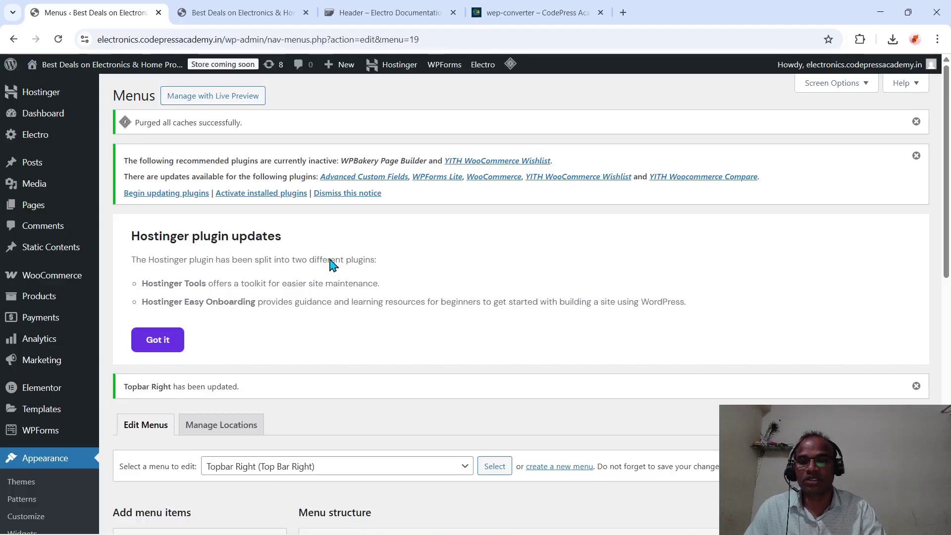
scroll(391, 355, down, 3)
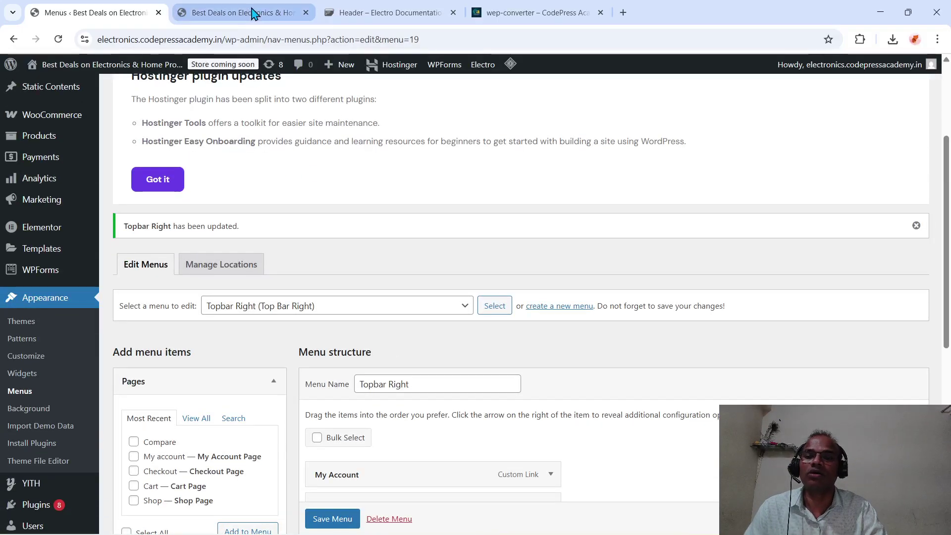
- Reload the storefront to confirm Shop's bag icon, then return to the Menus admin page
click(250, 13)
click(247, 35)
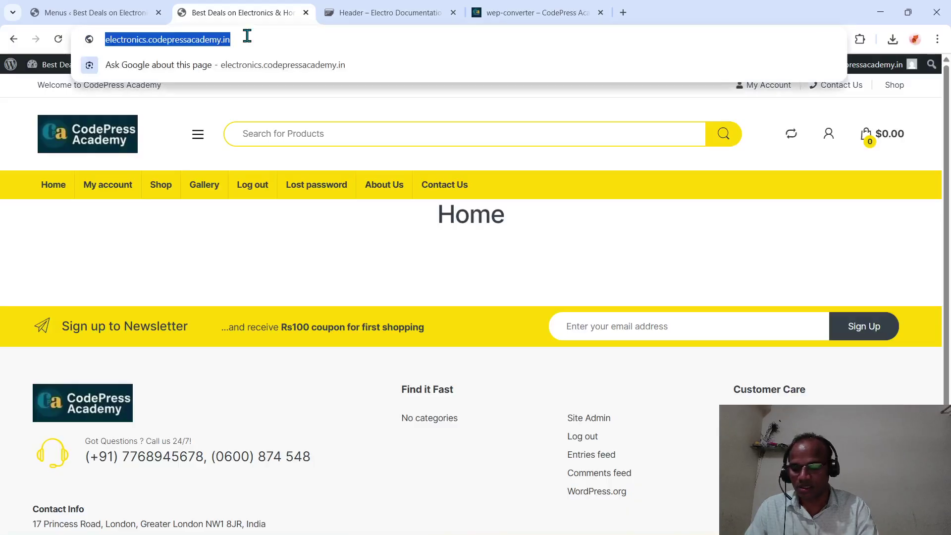
key(Return)
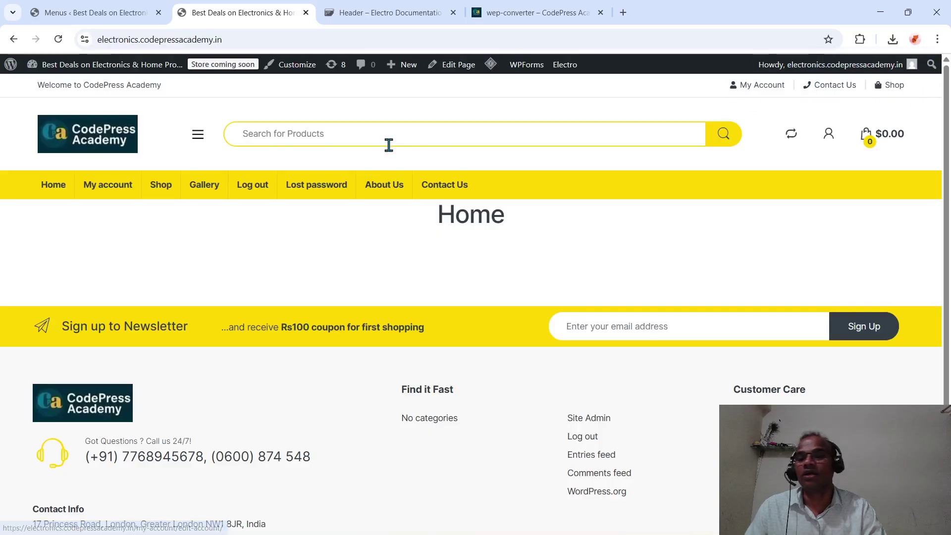
drag(490, 297, 341, 189)
click(634, 300)
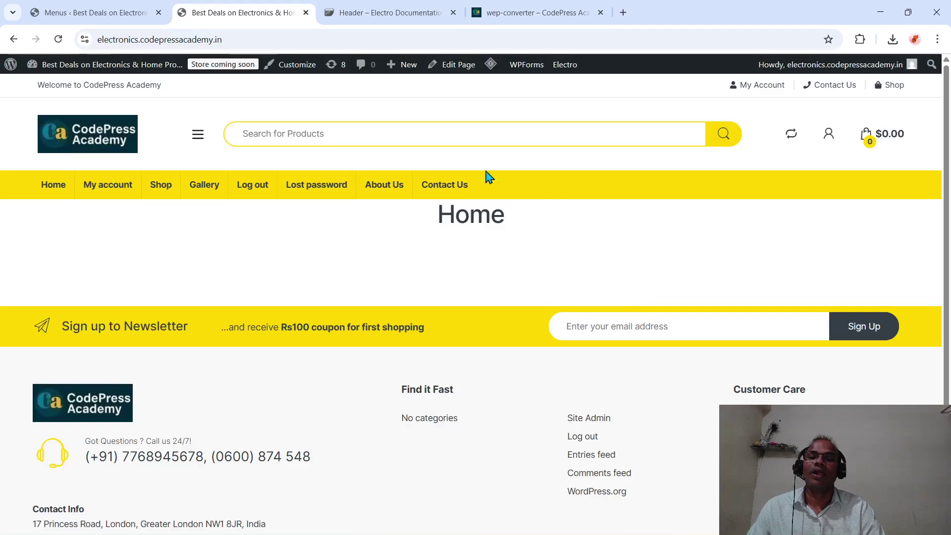
click(103, 12)
scroll(58, 271, up, 3)
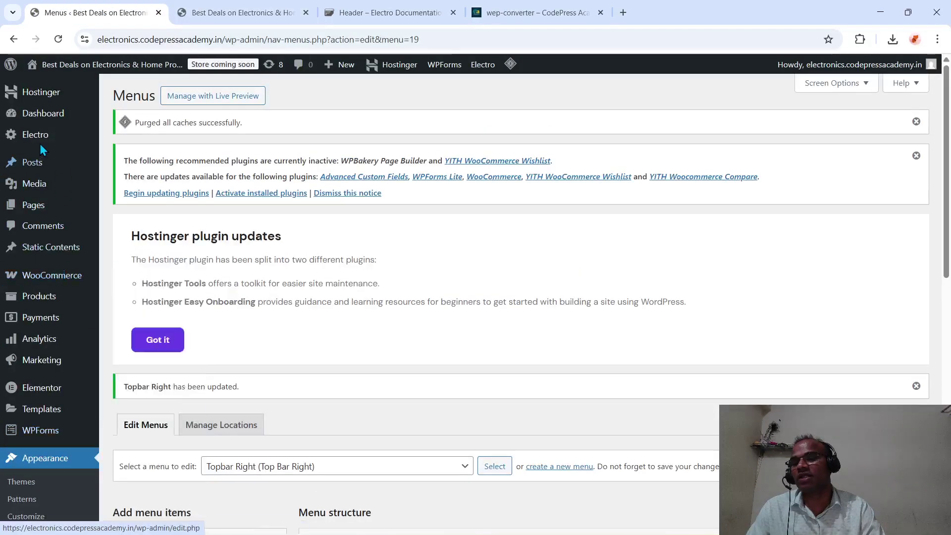
mouse_move(37, 144)
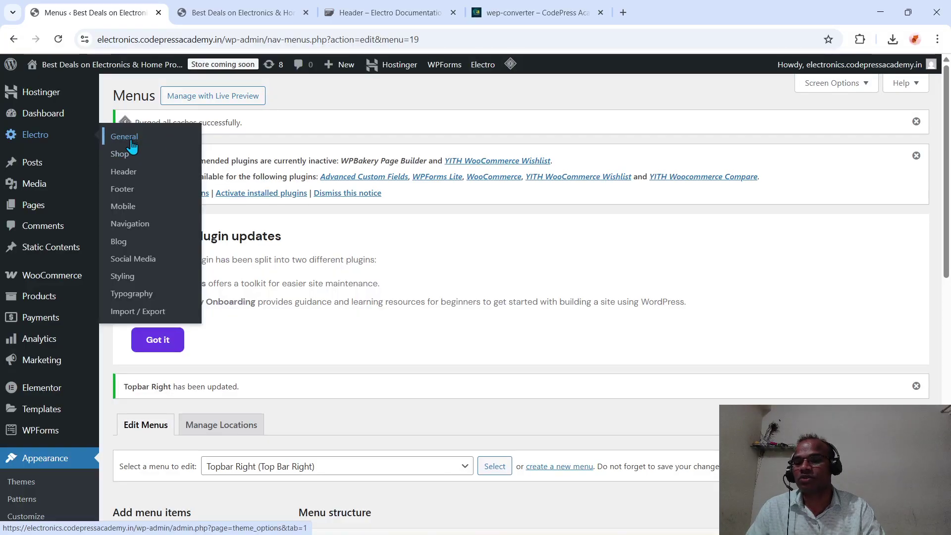
click(136, 176)
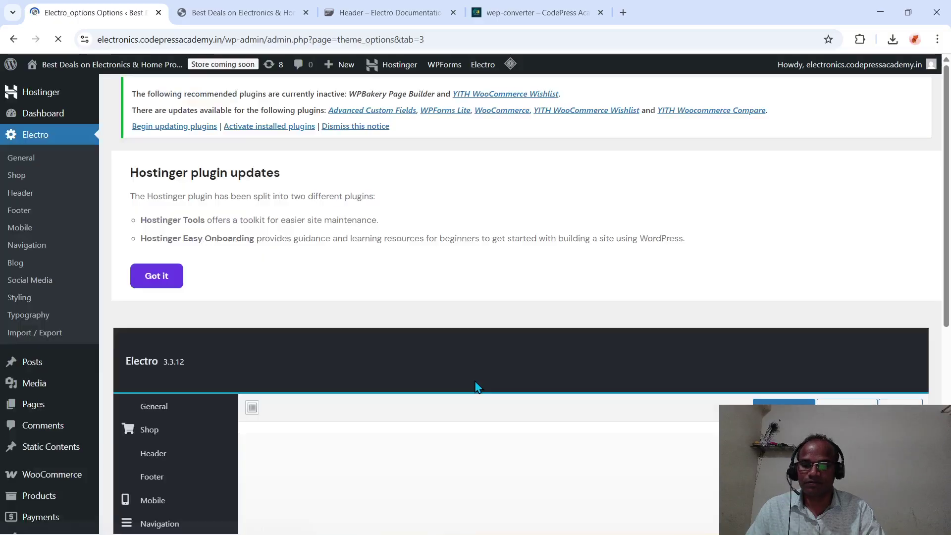
scroll(473, 378, down, 5)
scroll(476, 375, down, 3)
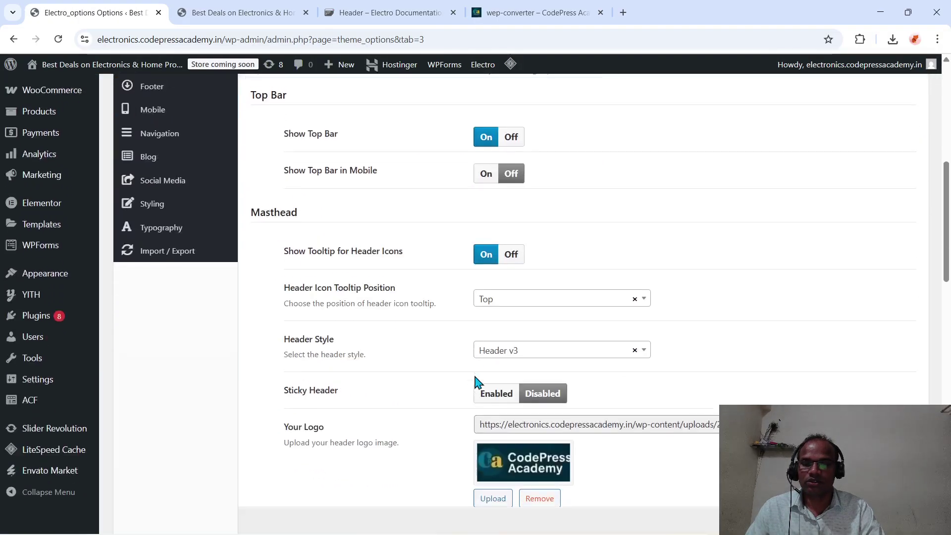
scroll(476, 381, down, 2)
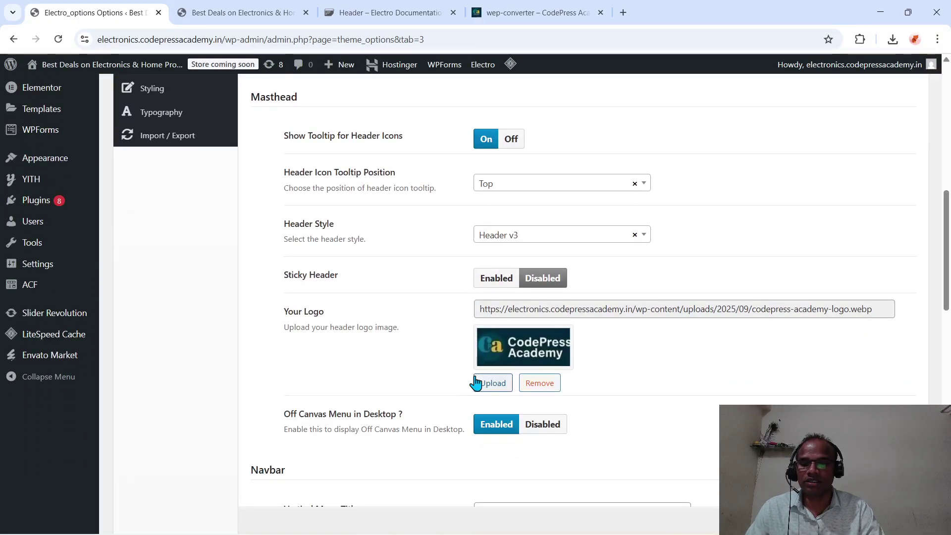
scroll(475, 381, down, 8)
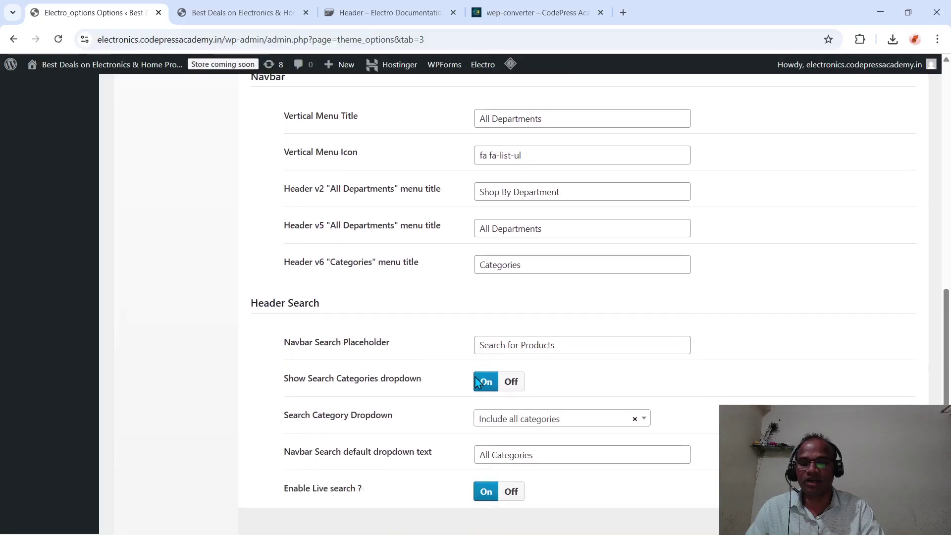
scroll(475, 381, down, 1)
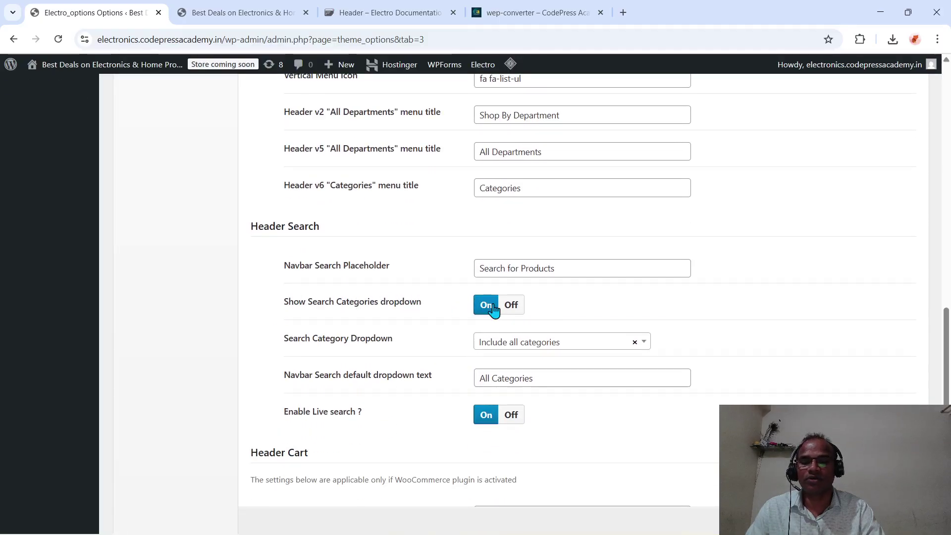
scroll(400, 367, down, 2)
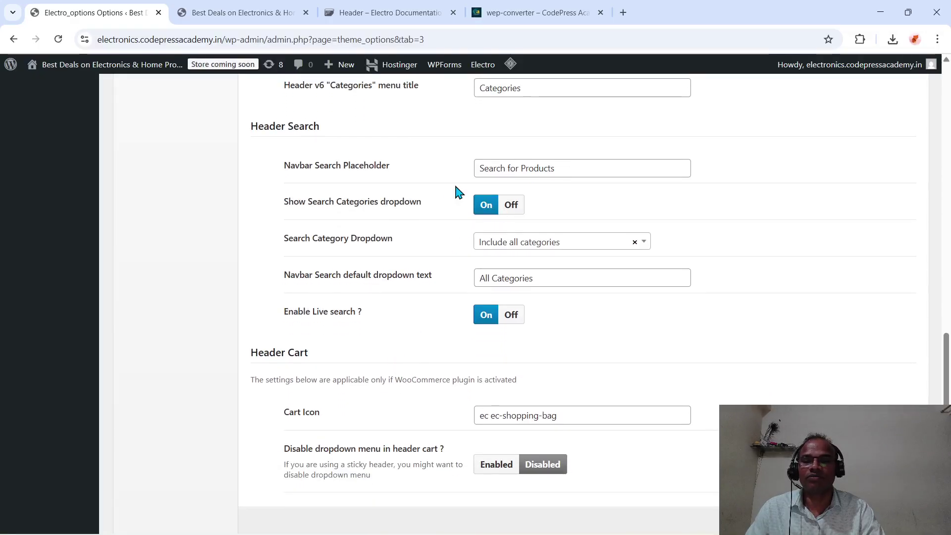
scroll(479, 293, up, 7)
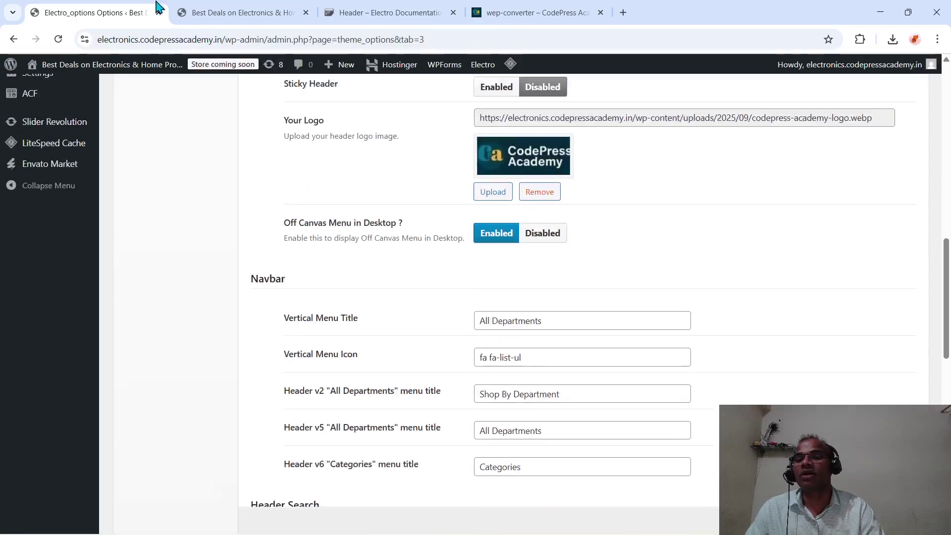
- Scroll through the live storefront home page to review its footer
click(193, 13)
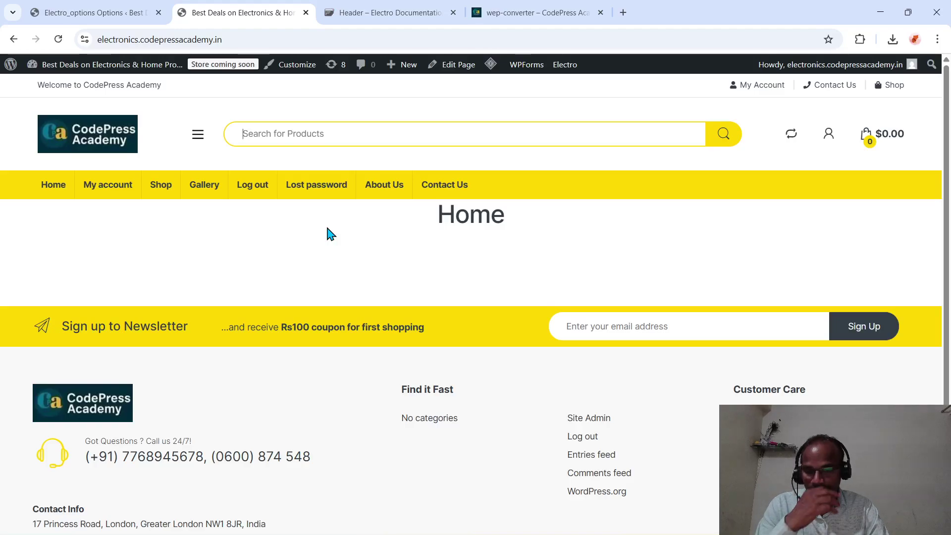
scroll(329, 232, down, 2)
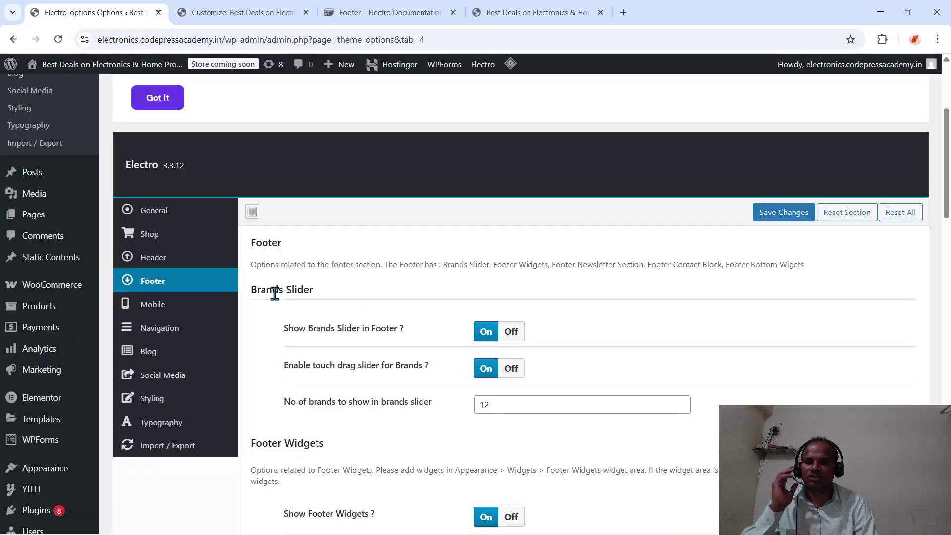
scroll(22, 223, up, 4)
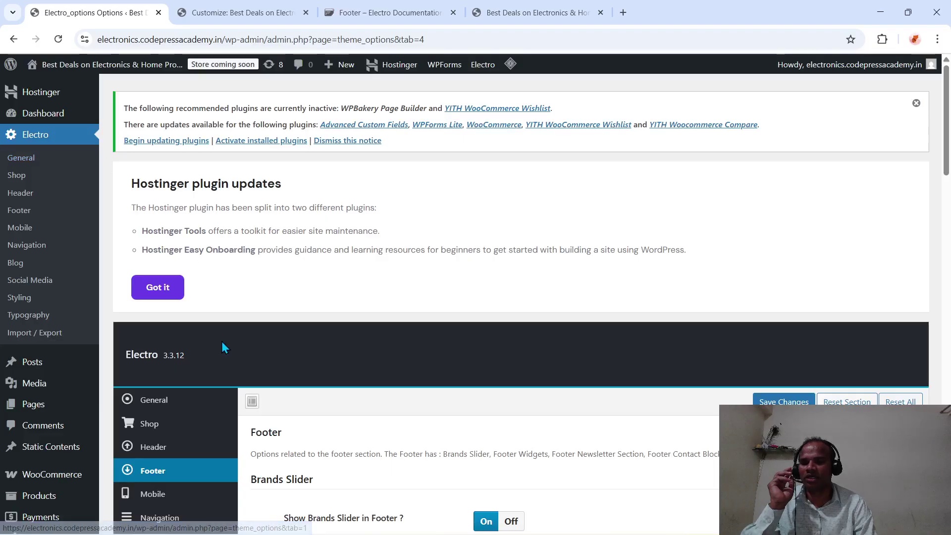
scroll(222, 341, down, 4)
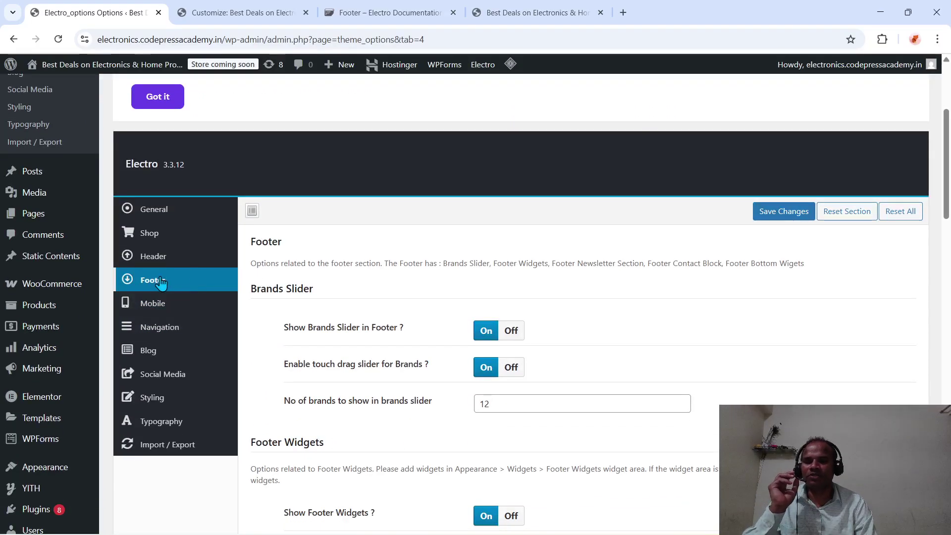
scroll(476, 419, down, 12)
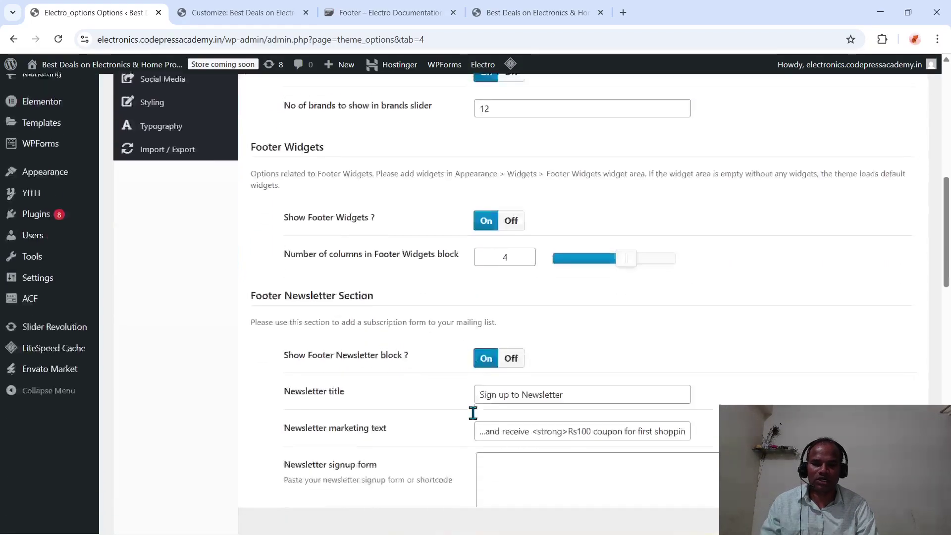
scroll(475, 418, down, 6)
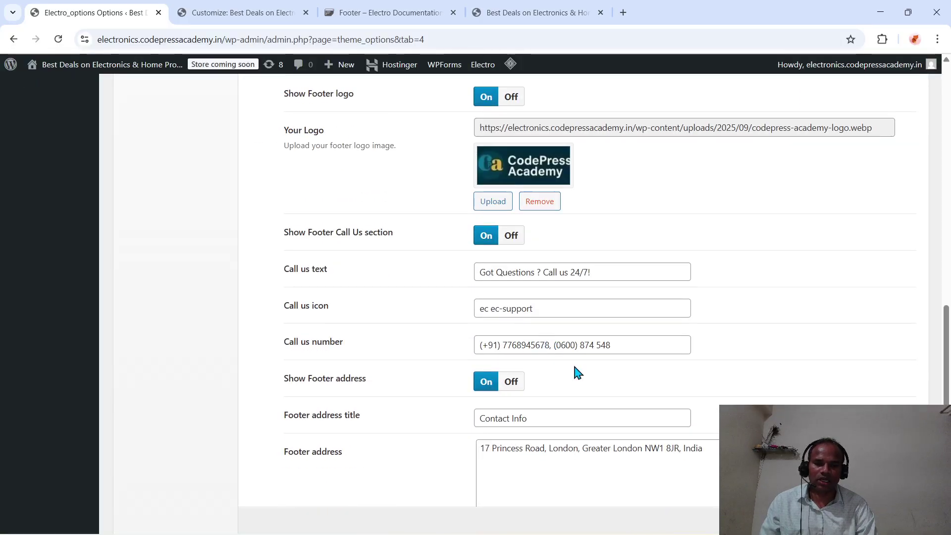
scroll(575, 371, down, 3)
scroll(577, 372, down, 6)
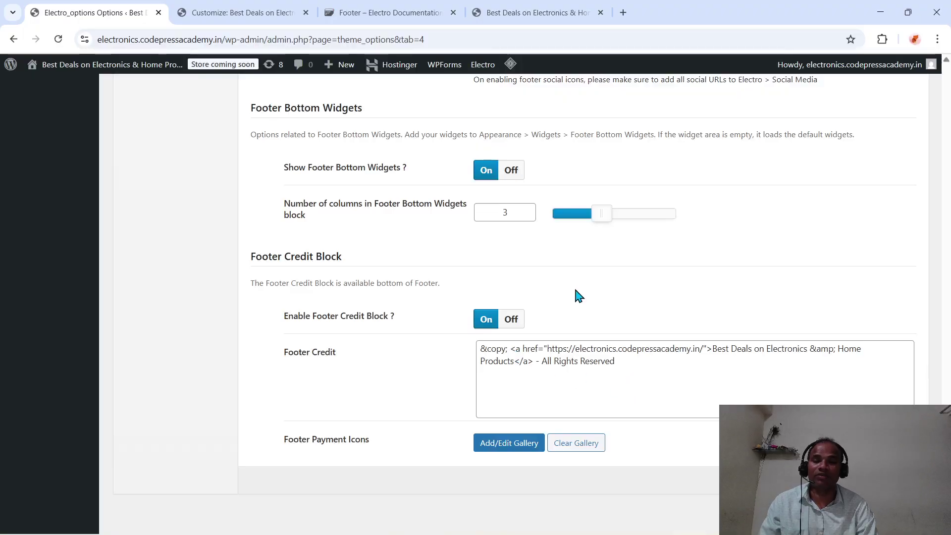
scroll(615, 302, up, 9)
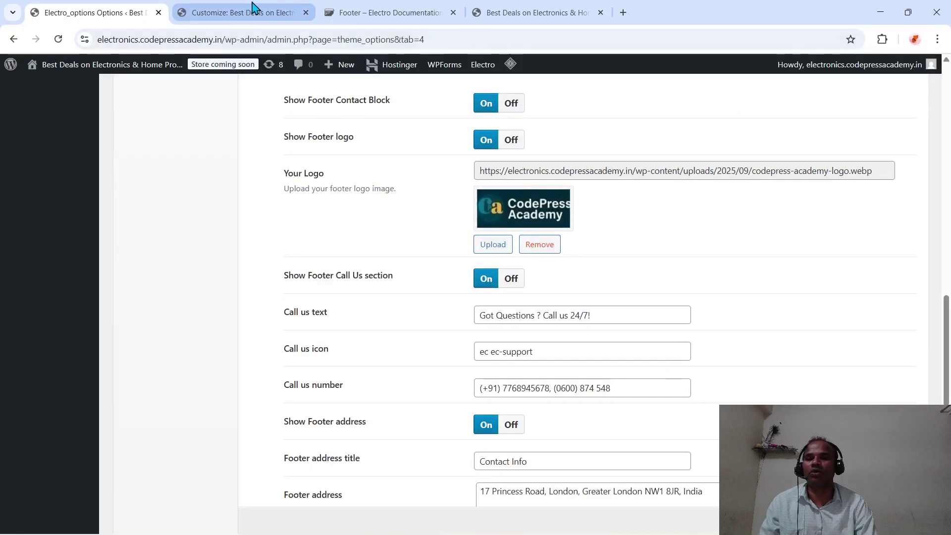
- Open the Customizer's Footer section and review its options and All Rights Reserved credit text
click(250, 14)
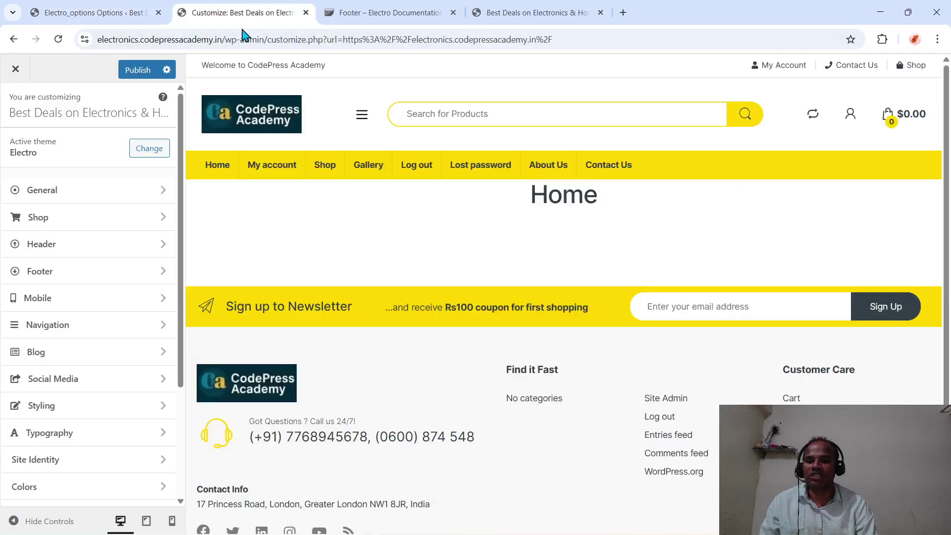
click(72, 283)
scroll(136, 370, down, 20)
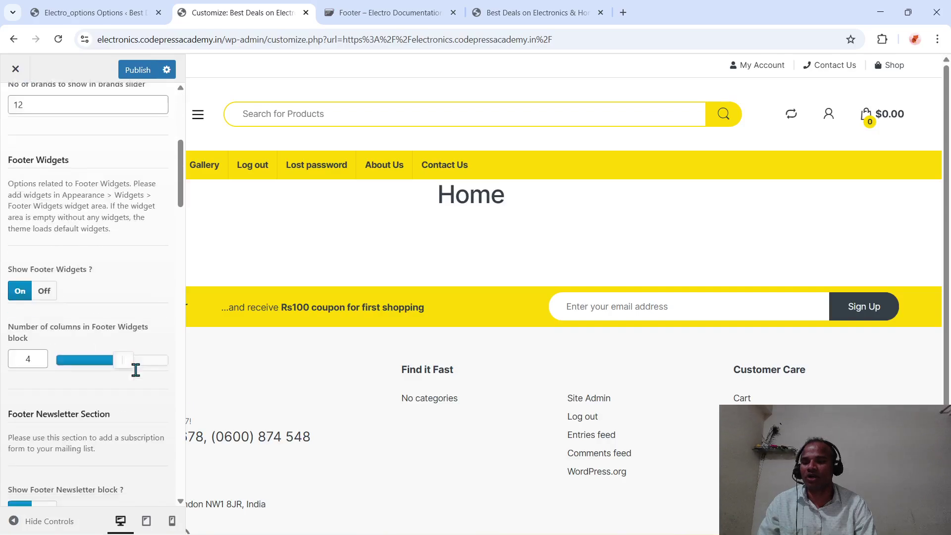
scroll(137, 372, down, 5)
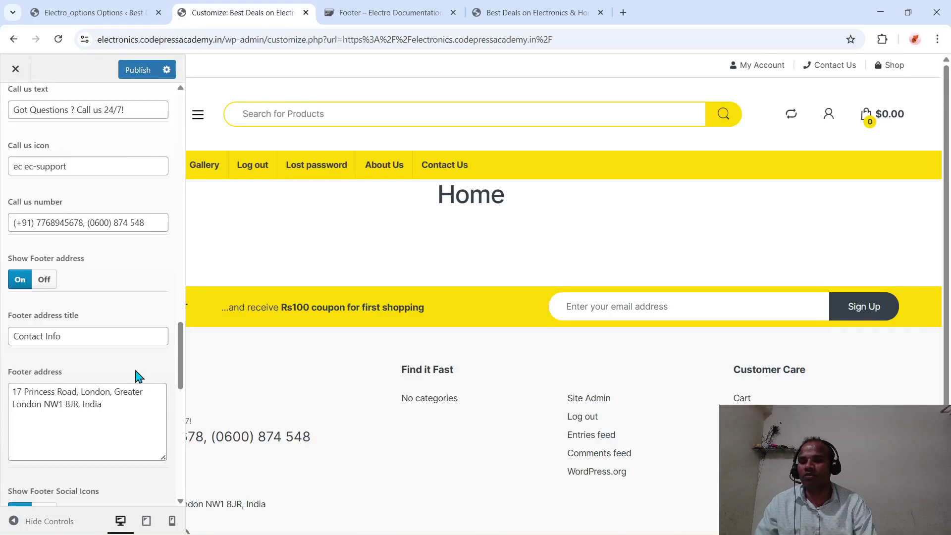
scroll(116, 283, down, 3)
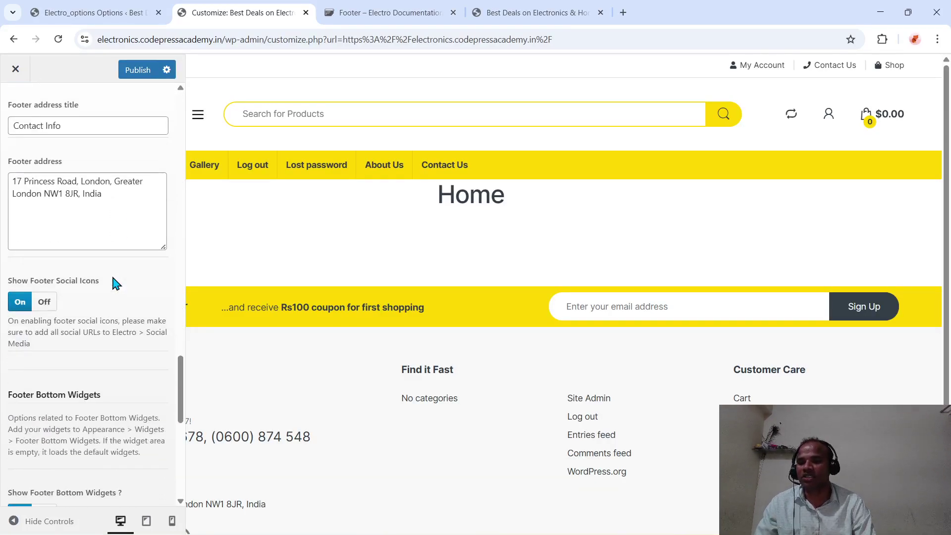
scroll(104, 311, down, 8)
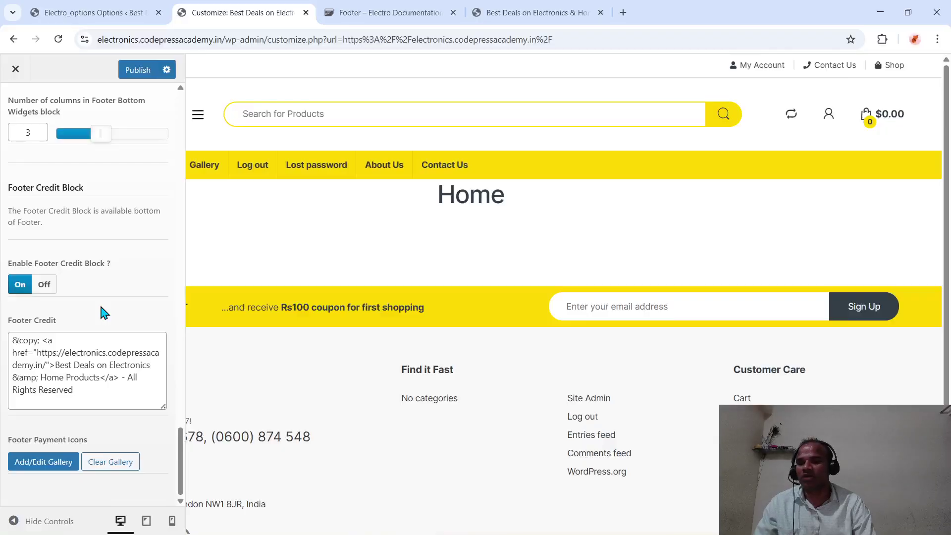
drag(92, 391, 56, 382)
scroll(331, 436, down, 2)
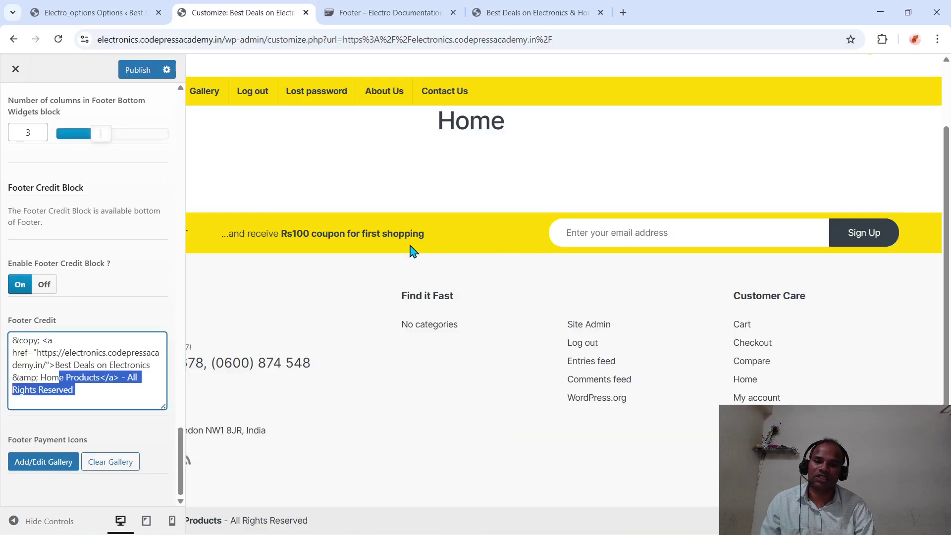
scroll(102, 255, up, 20)
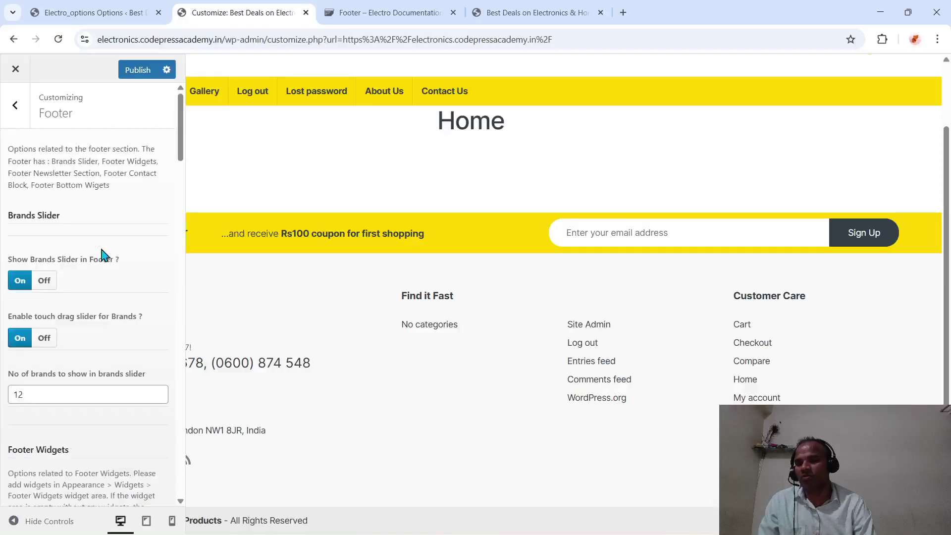
scroll(110, 388, down, 7)
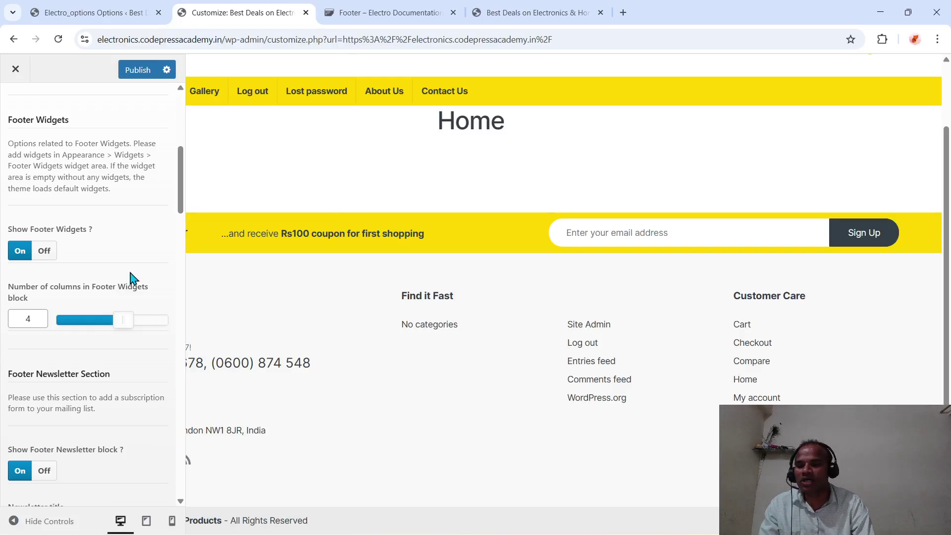
scroll(133, 283, up, 7)
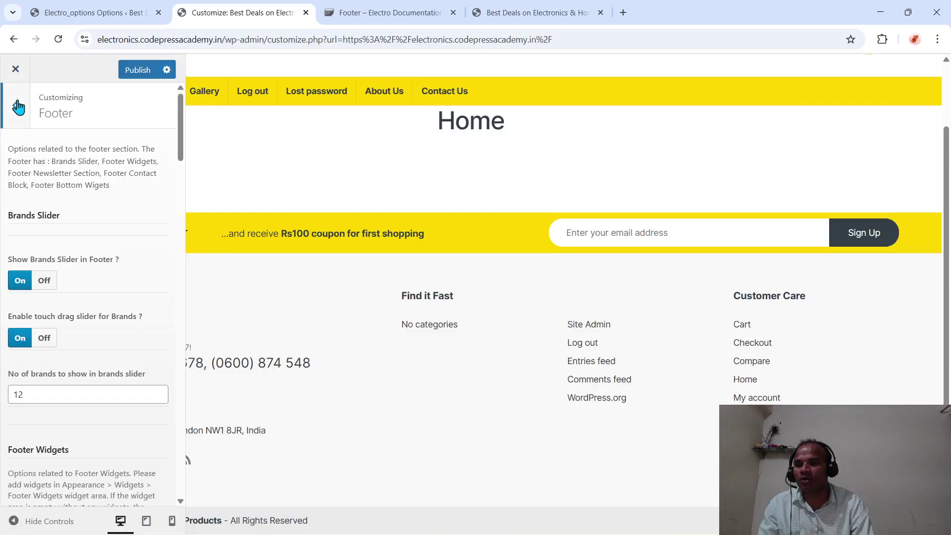
- Return to the Customizer's top-level section list and scroll through it
click(17, 105)
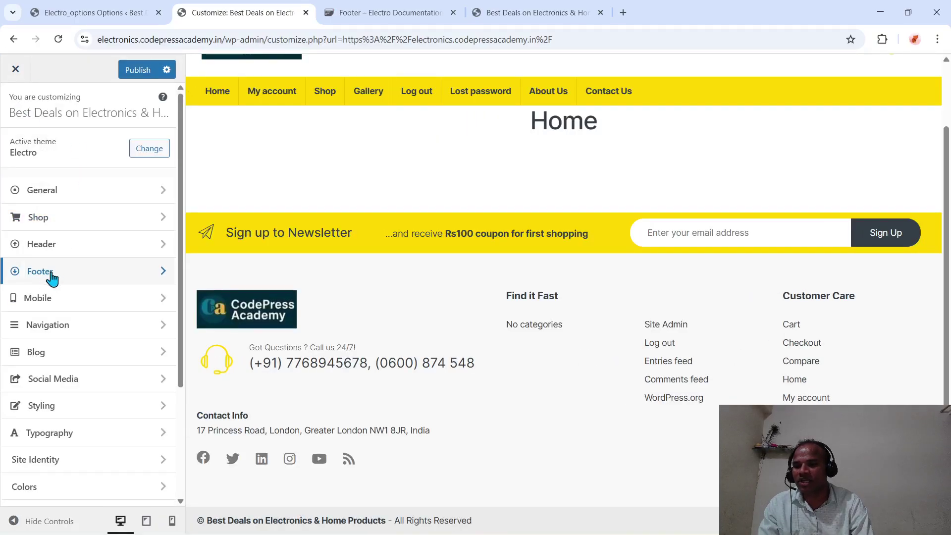
scroll(71, 340, down, 1)
scroll(71, 340, down, 3)
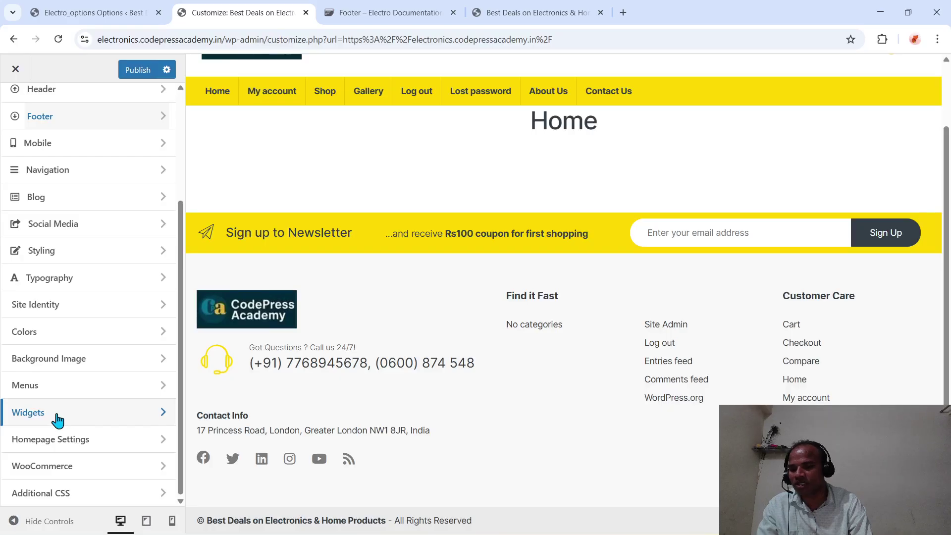
- Inspect the Footer, Footer Bottom and Mobile Footer Bottom widget areas, finding Mobile Footer Bottom empty
click(57, 420)
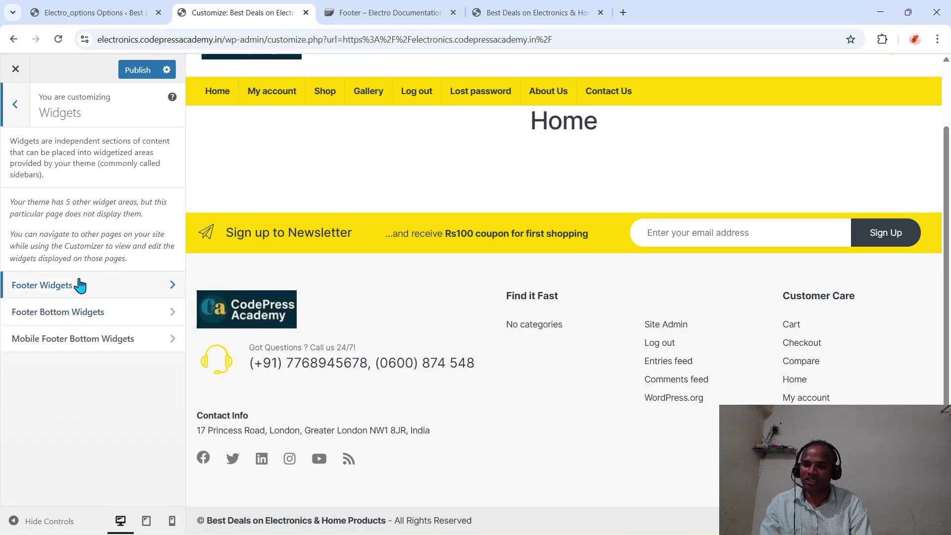
click(79, 286)
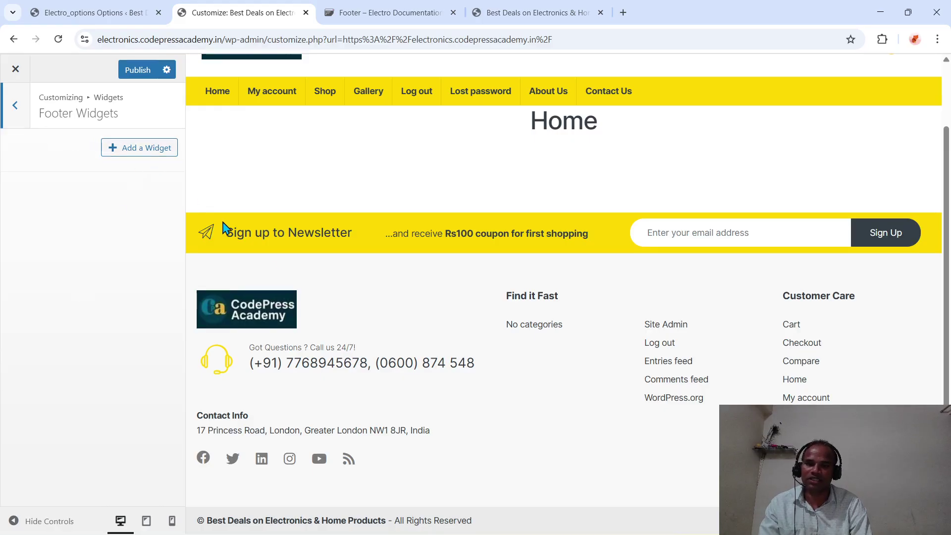
click(16, 105)
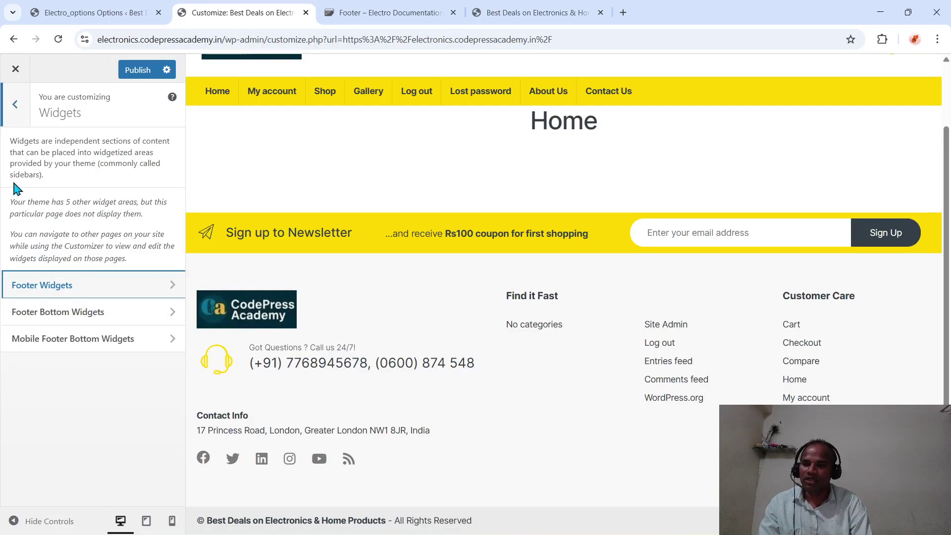
click(79, 286)
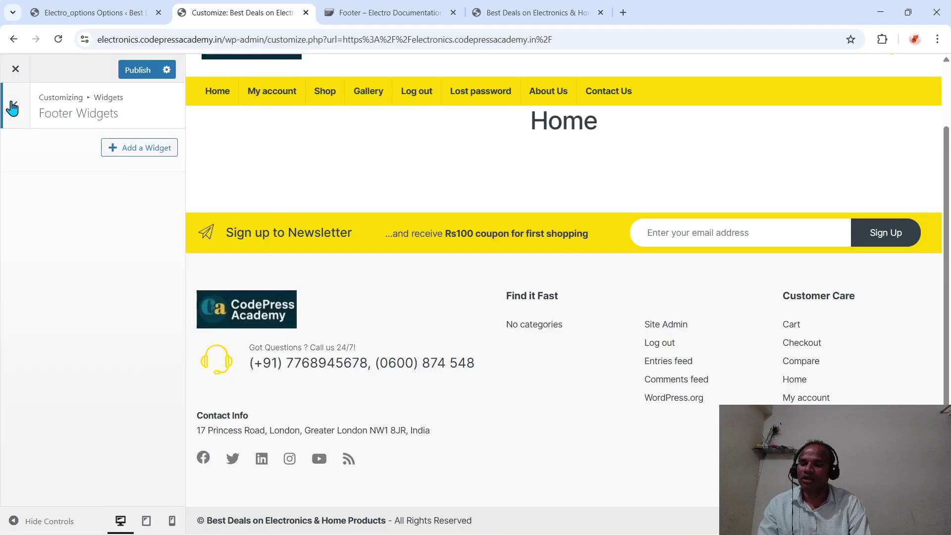
click(12, 107)
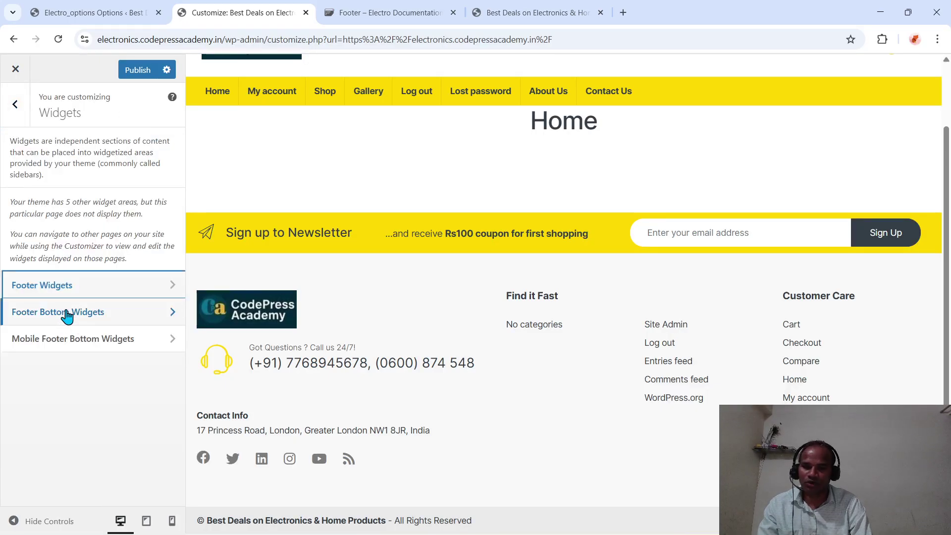
click(67, 313)
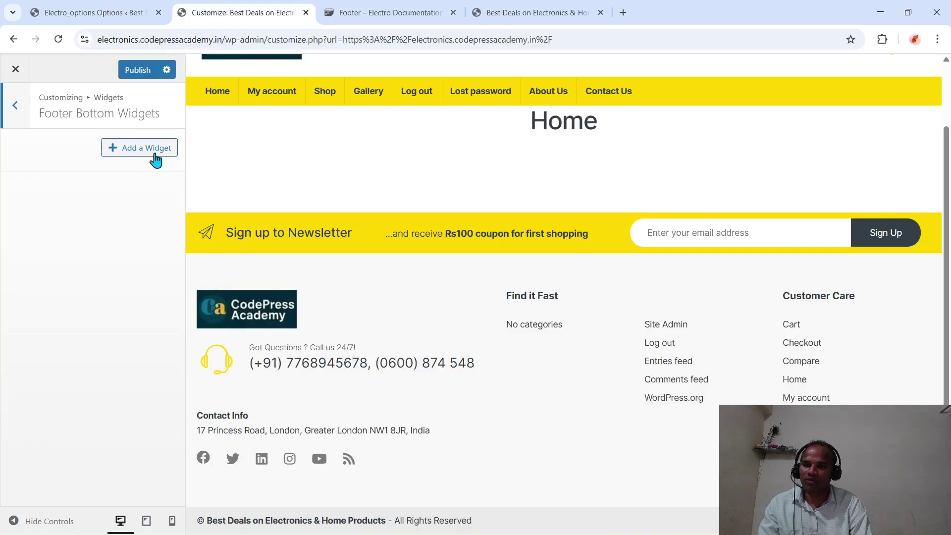
click(14, 105)
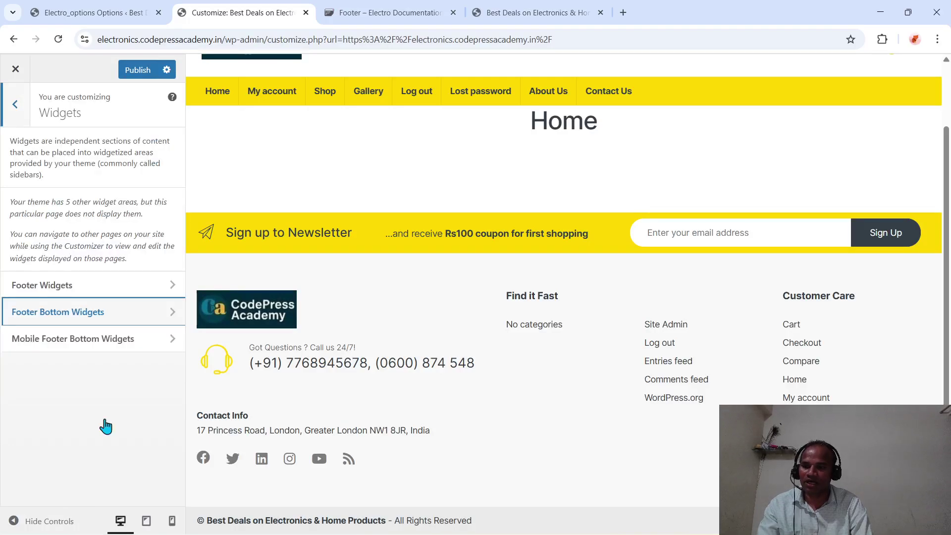
click(150, 355)
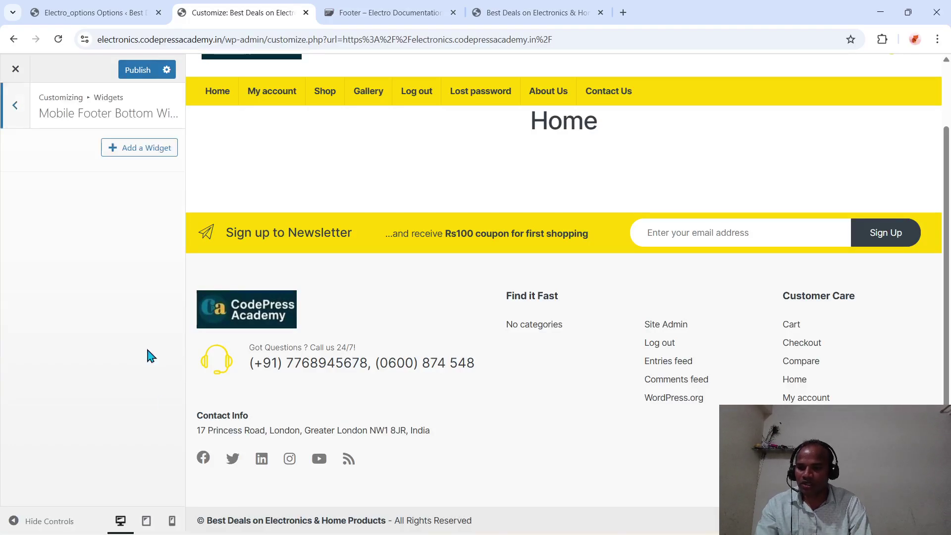
click(20, 106)
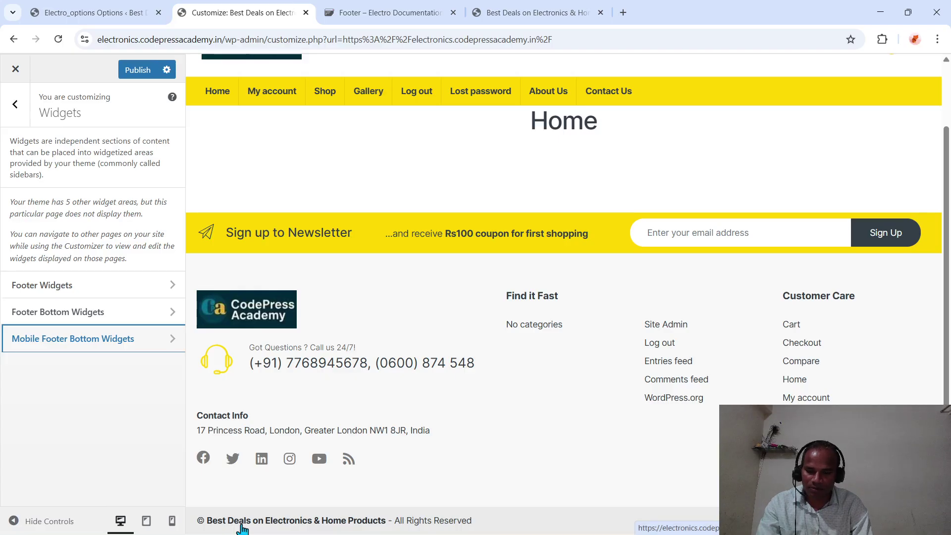
- Review the Electro options' Footer Bottom Widgets settings: shown, 3 columns
click(106, 7)
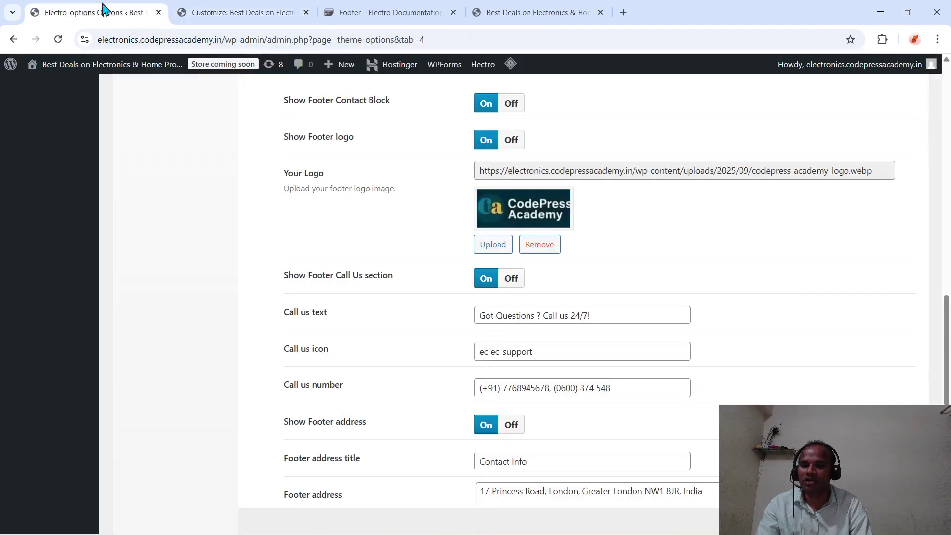
scroll(579, 421, down, 6)
scroll(579, 422, down, 3)
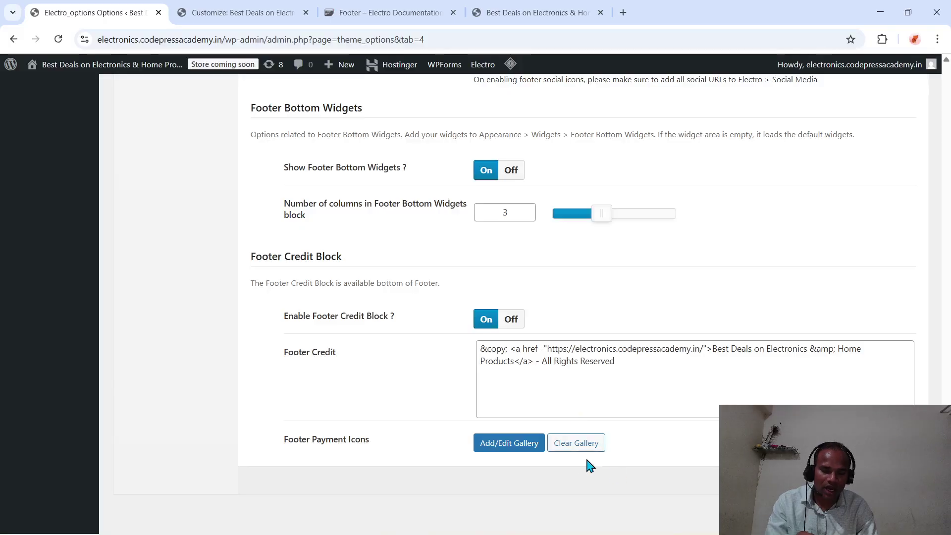
- Bring the YouTube tutorial window on Electro menu bars to the front
mouse_move(534, 530)
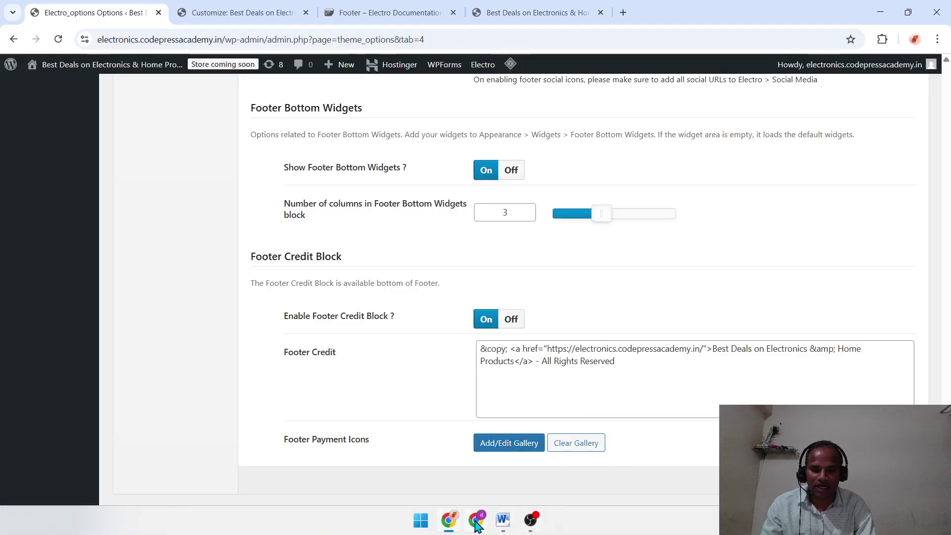
mouse_move(476, 520)
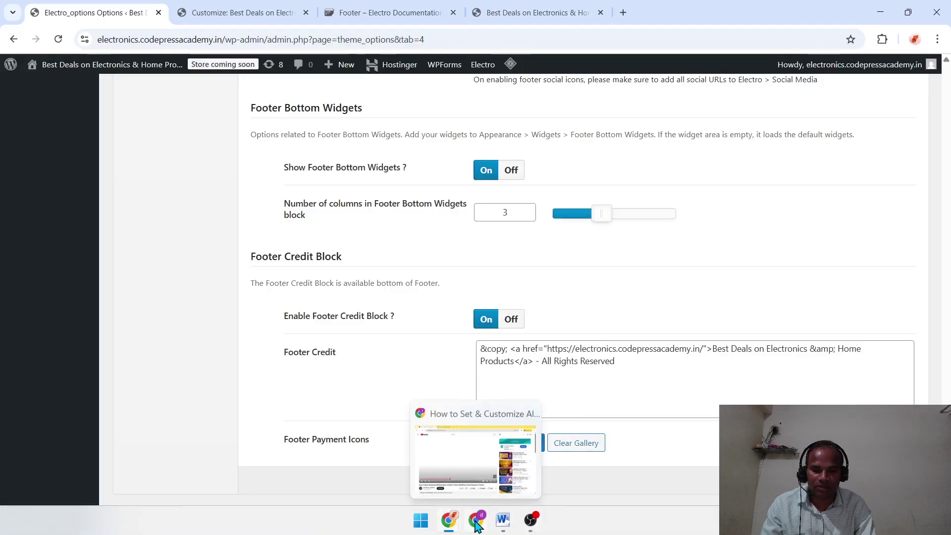
click(491, 477)
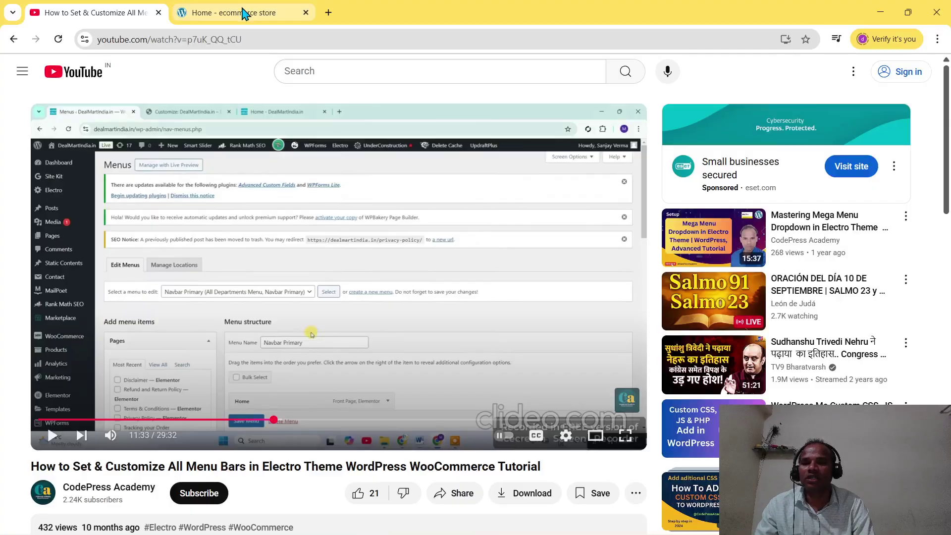
- View the demo ecommerce store's footer, then return to the Electro theme options window
click(244, 14)
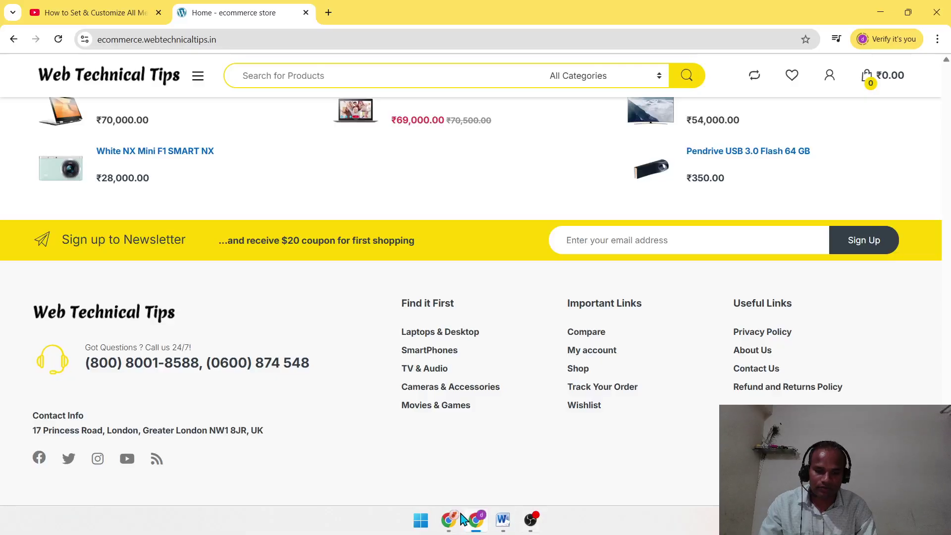
mouse_move(448, 522)
click(413, 458)
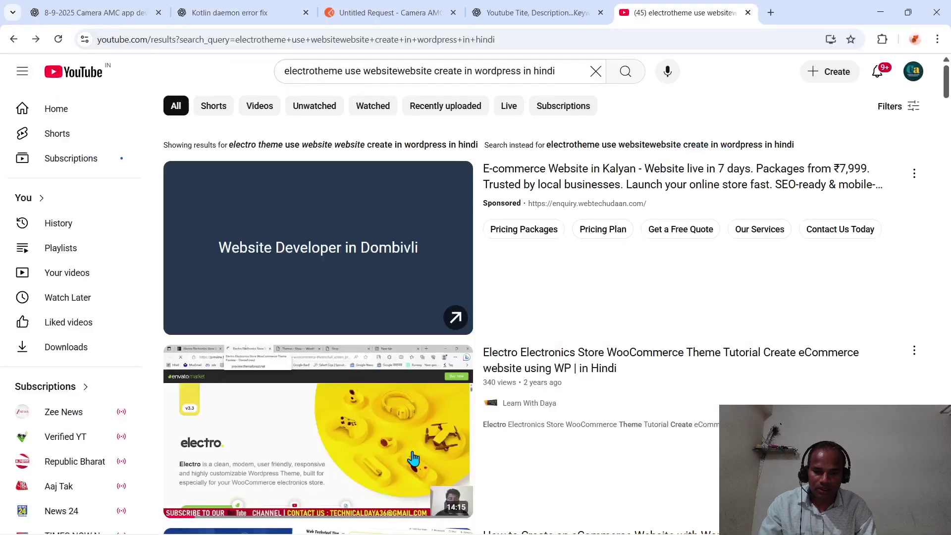
click(879, 14)
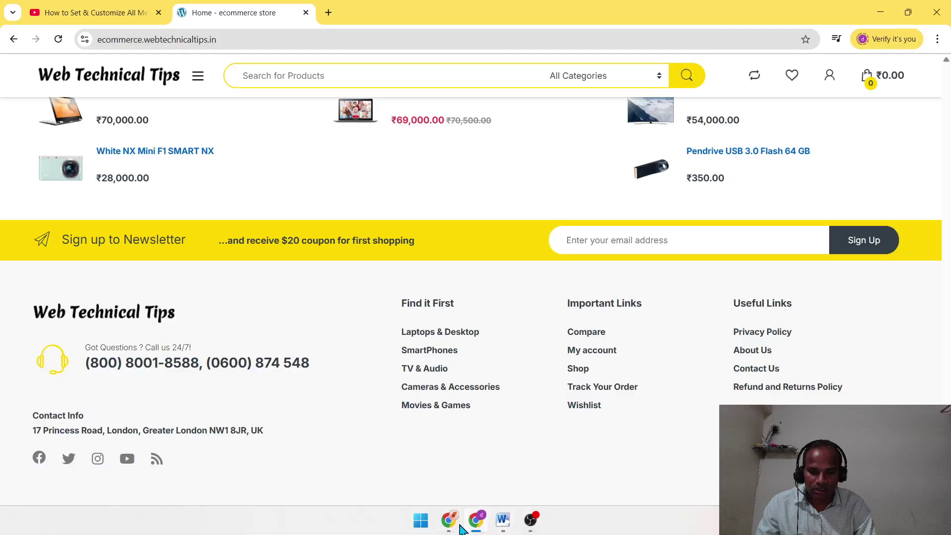
click(496, 486)
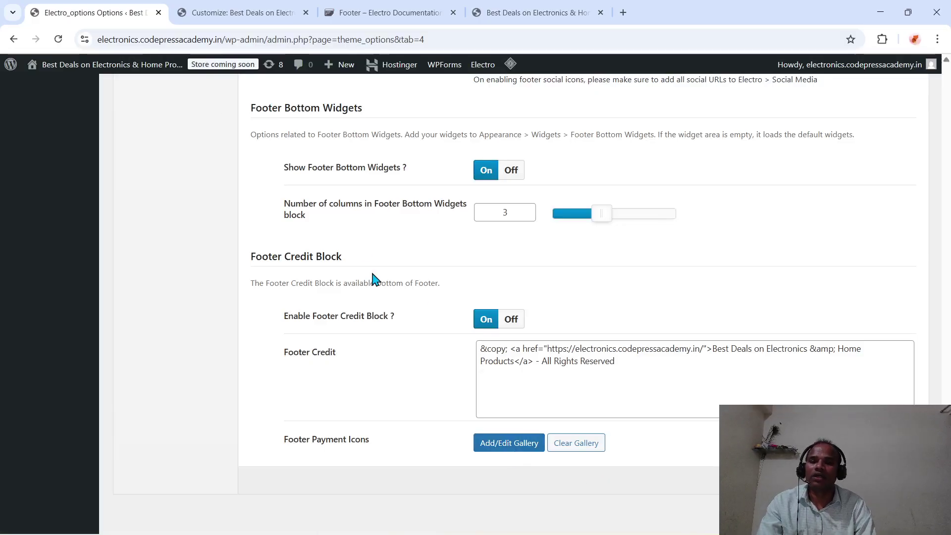
- Delete the Electro Products Carousel widget from Footer Bottom Widgets
click(265, 13)
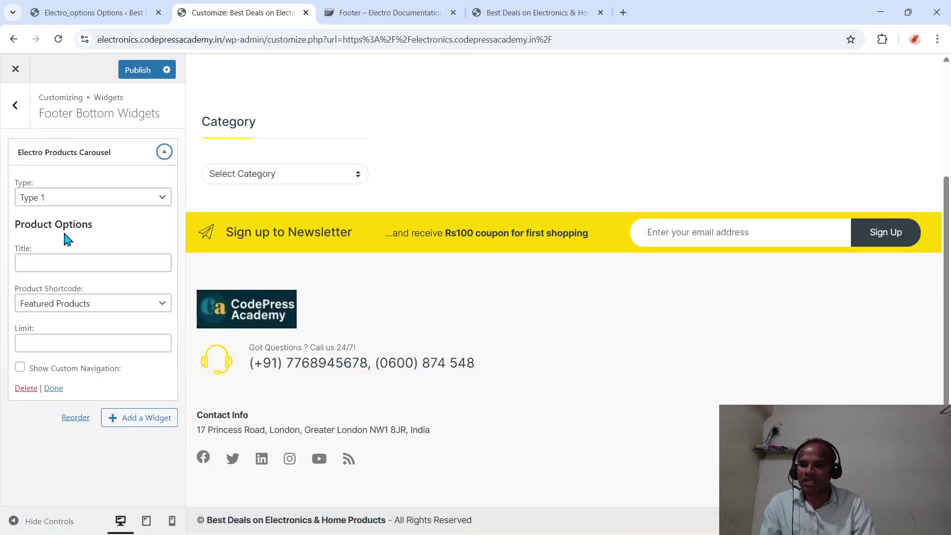
click(25, 388)
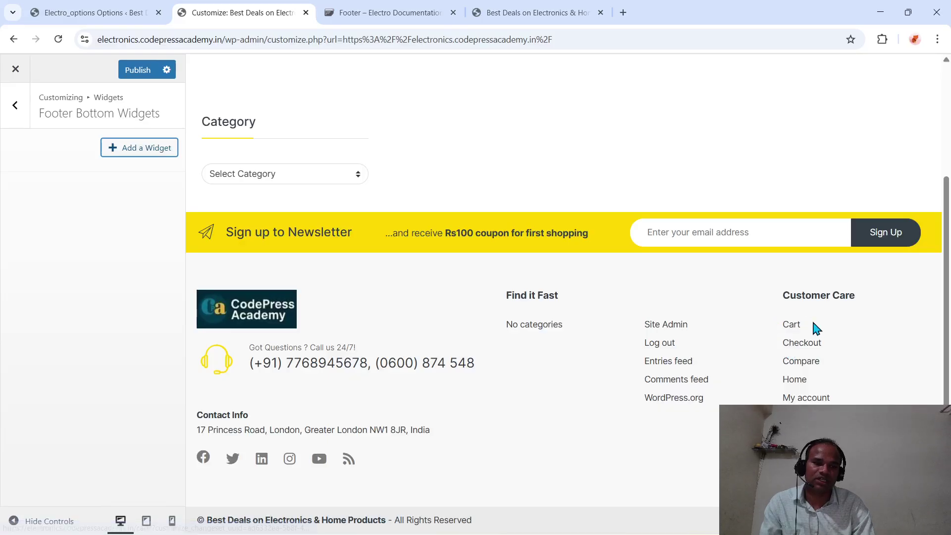
click(15, 105)
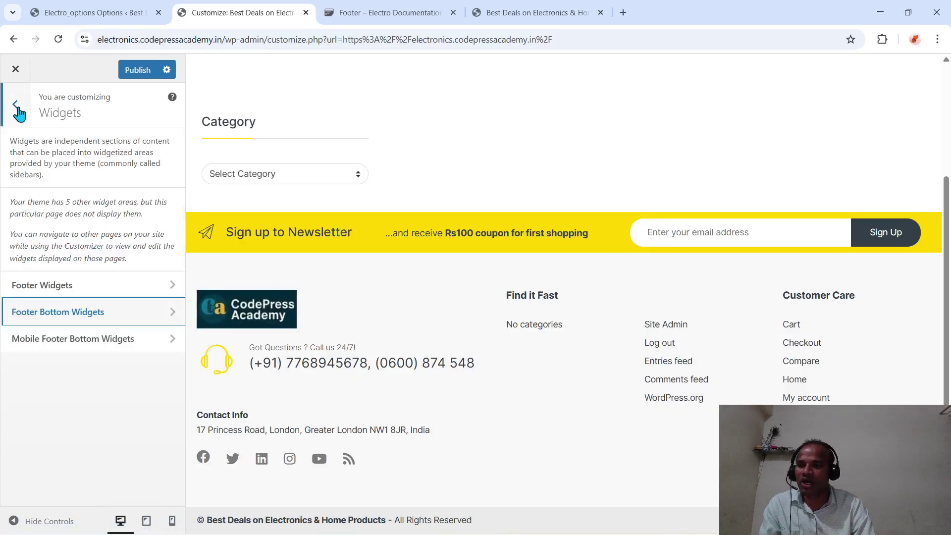
- Check Footer Widgets' Category widget and empty Mobile Footer Bottom, then reopen Footer Bottom Widgets
click(89, 293)
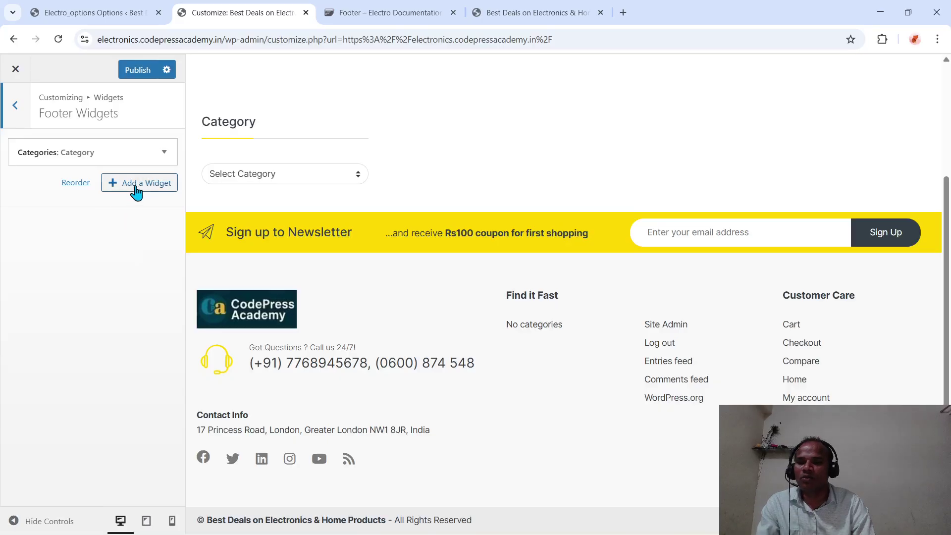
click(103, 155)
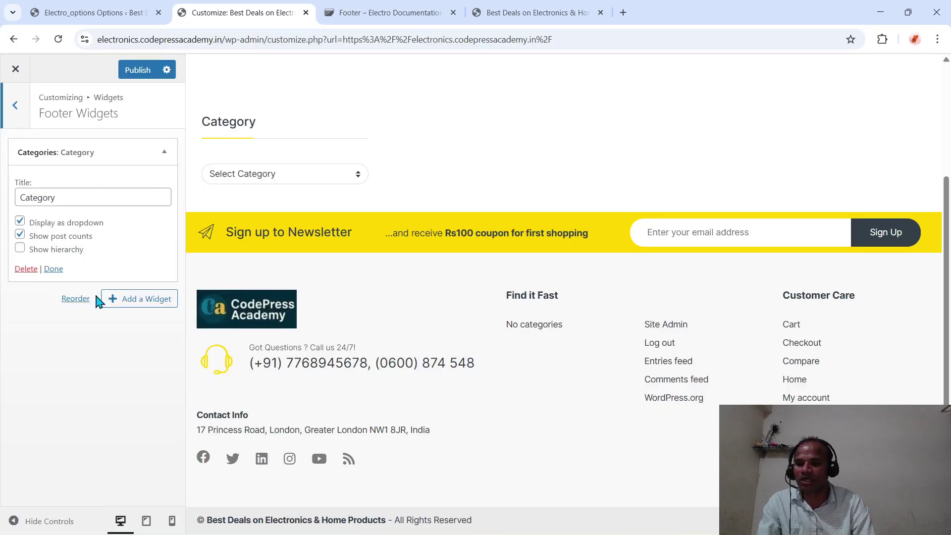
click(15, 105)
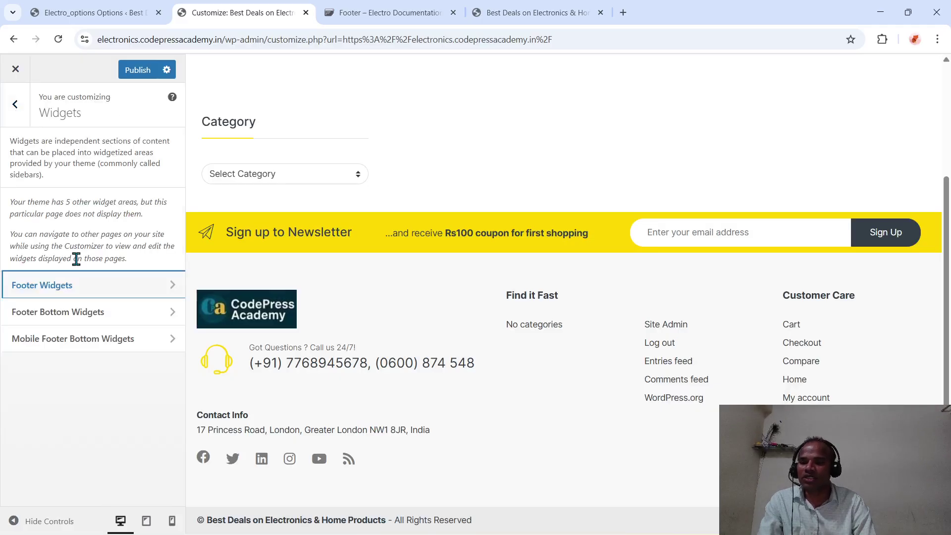
click(78, 341)
click(16, 118)
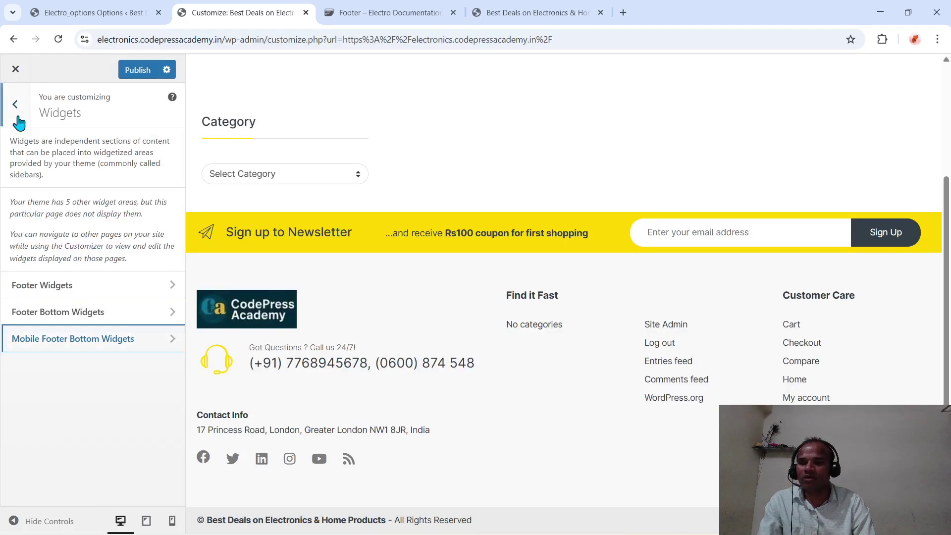
click(109, 324)
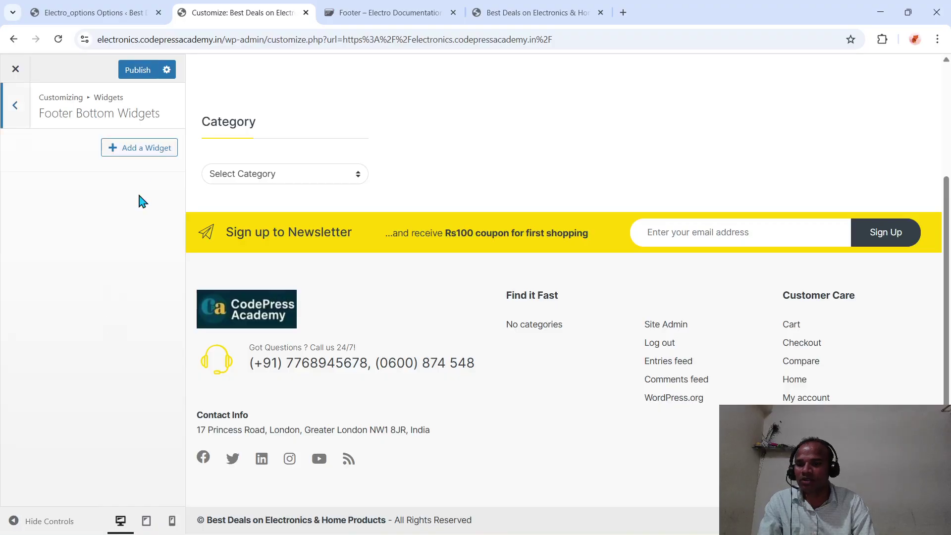
- Add a Product Categories widget, found by searching 'cate', with product counts shown as a dropdown
click(134, 154)
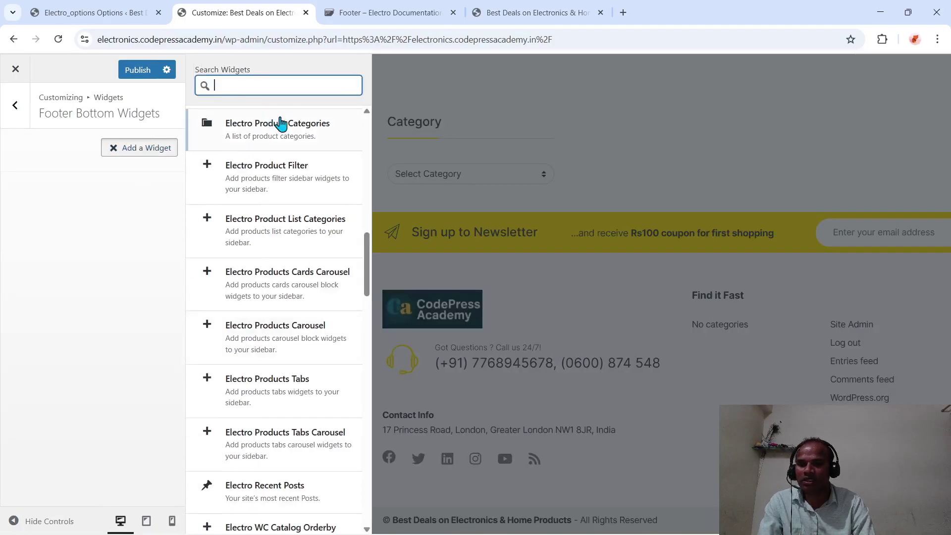
text(cate)
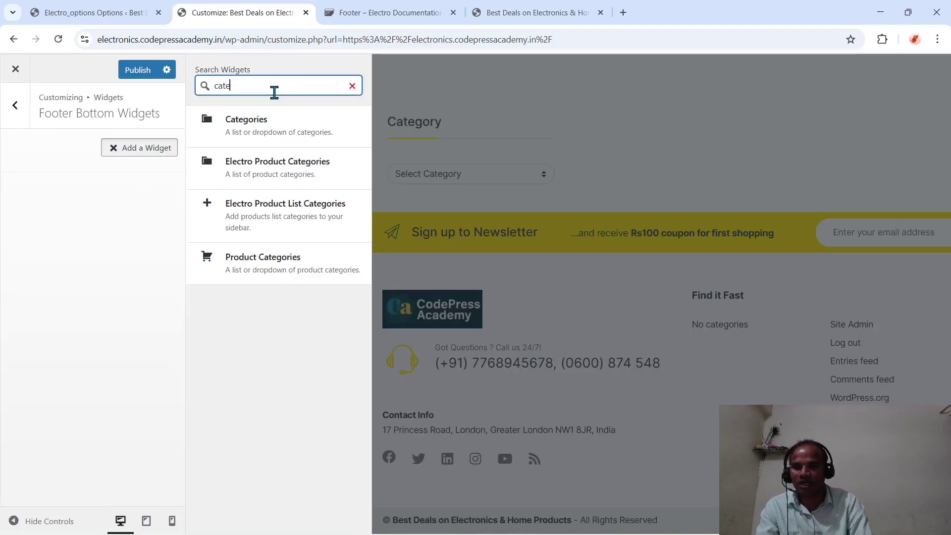
click(272, 258)
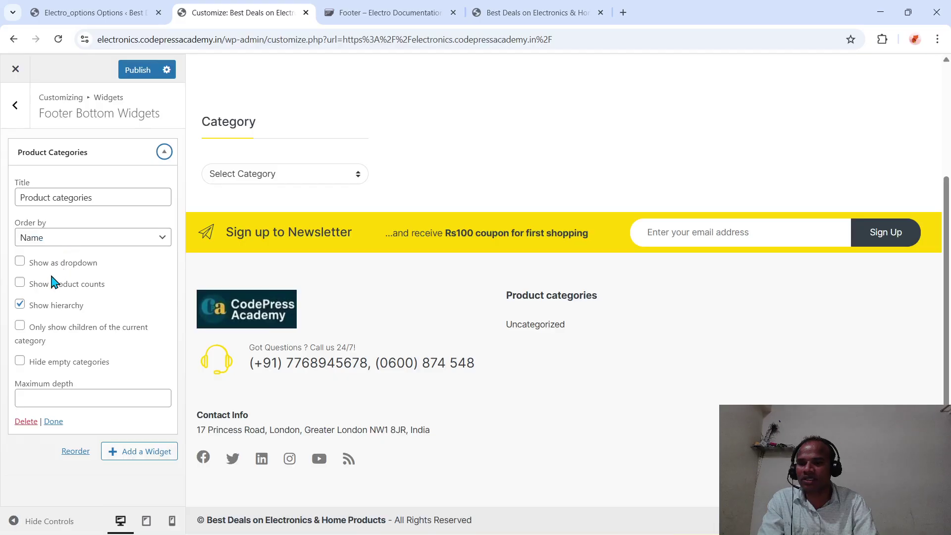
click(19, 283)
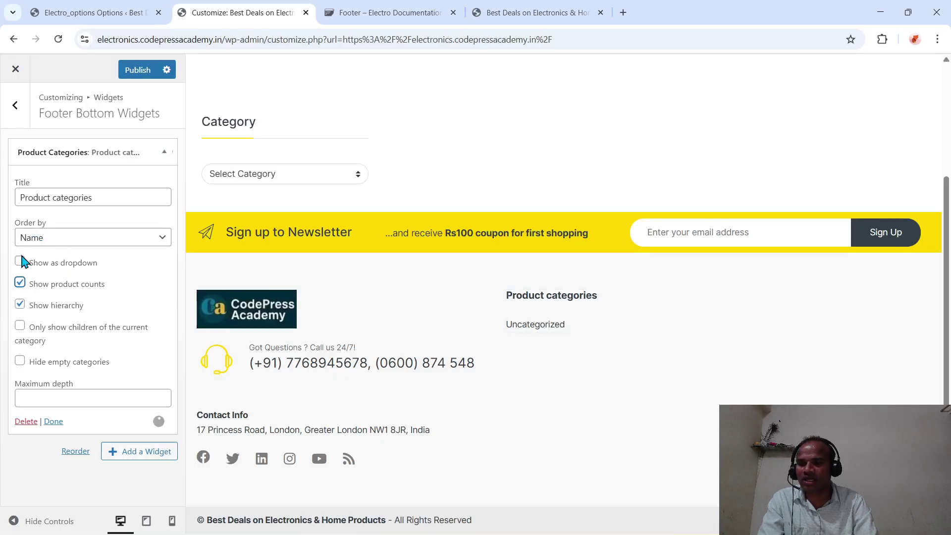
click(20, 261)
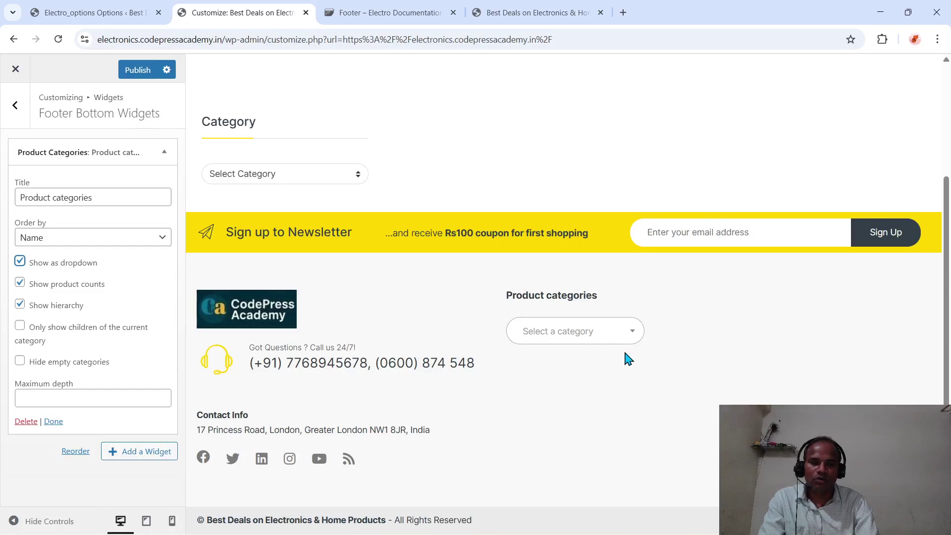
- Check the category dropdown in the footer preview, then go back to the widget areas list
click(631, 333)
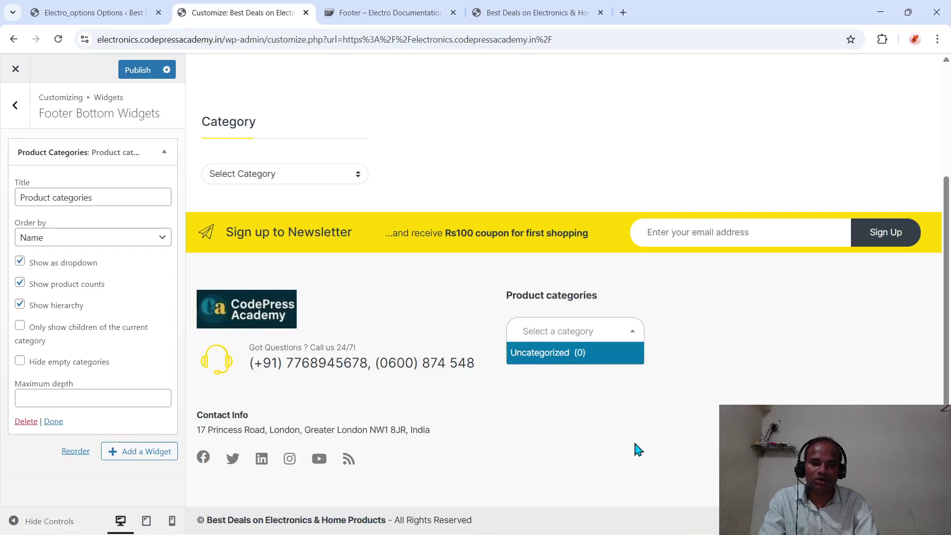
click(673, 379)
drag(672, 379, 210, 237)
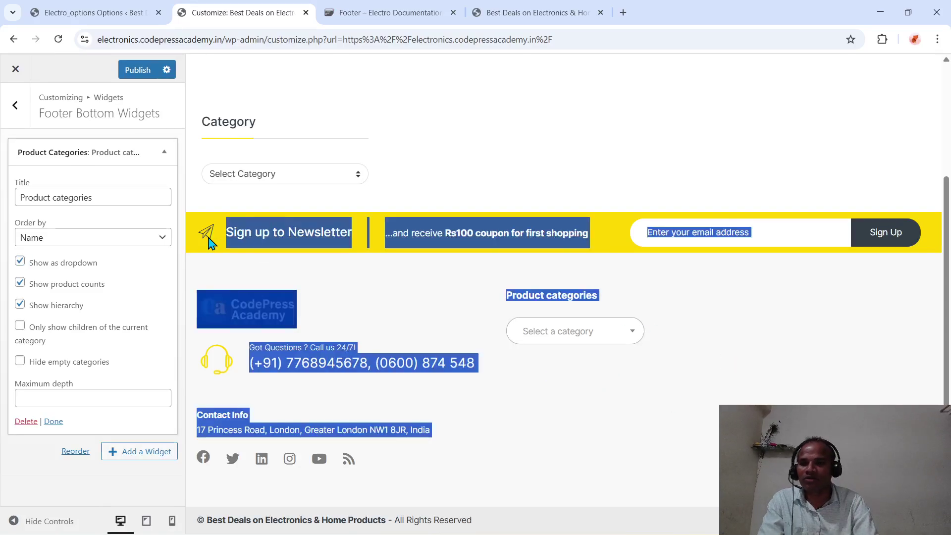
click(17, 106)
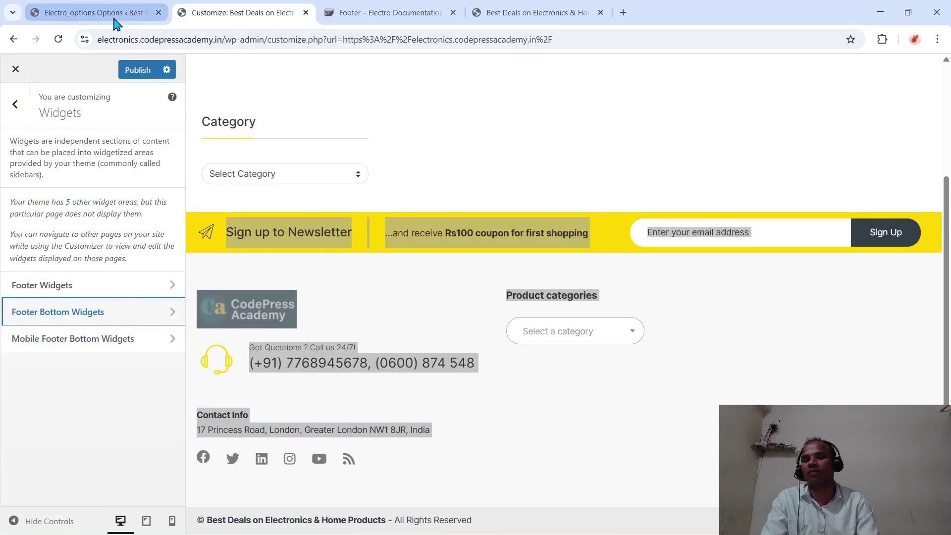
mouse_move(115, 22)
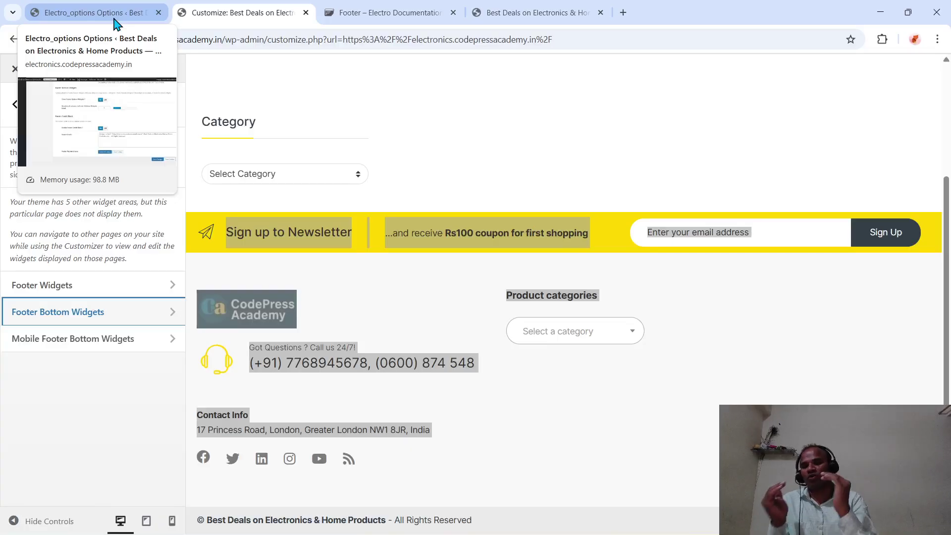